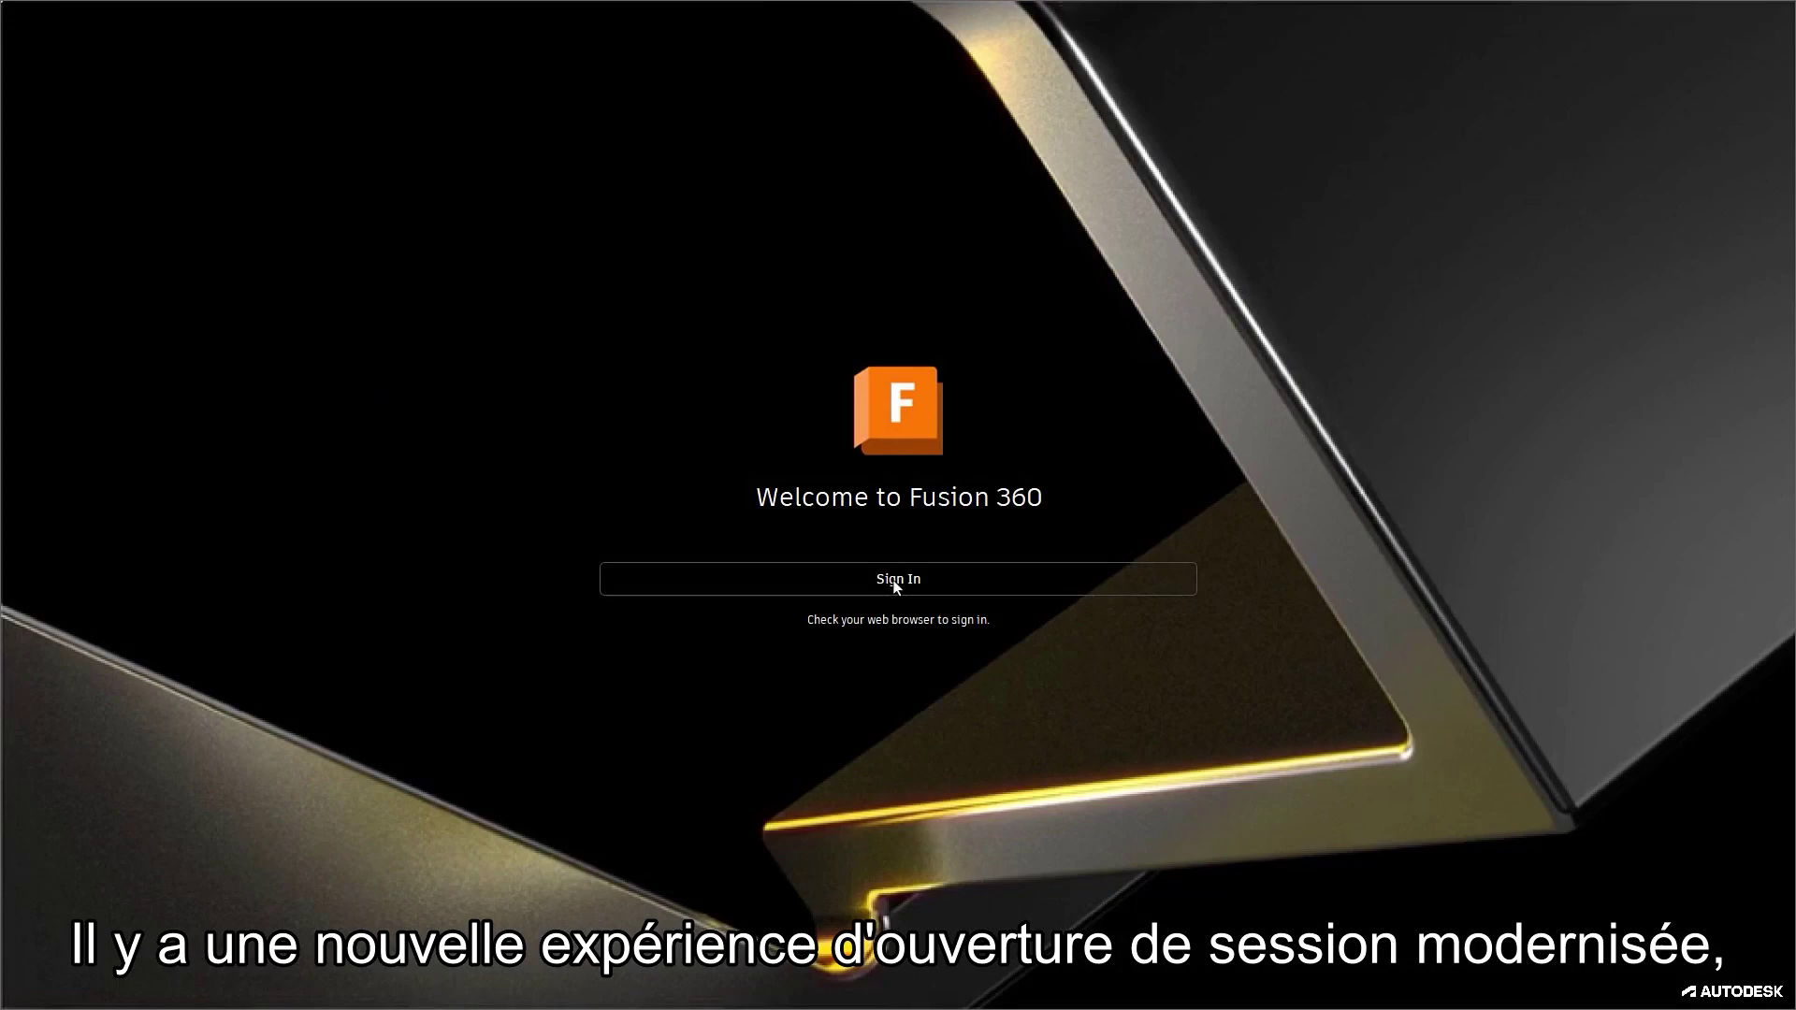
Step: Start browser sign-in from the Welcome to Fusion 360 screen
{"action": "left_click", "coordinate": [895, 579]}
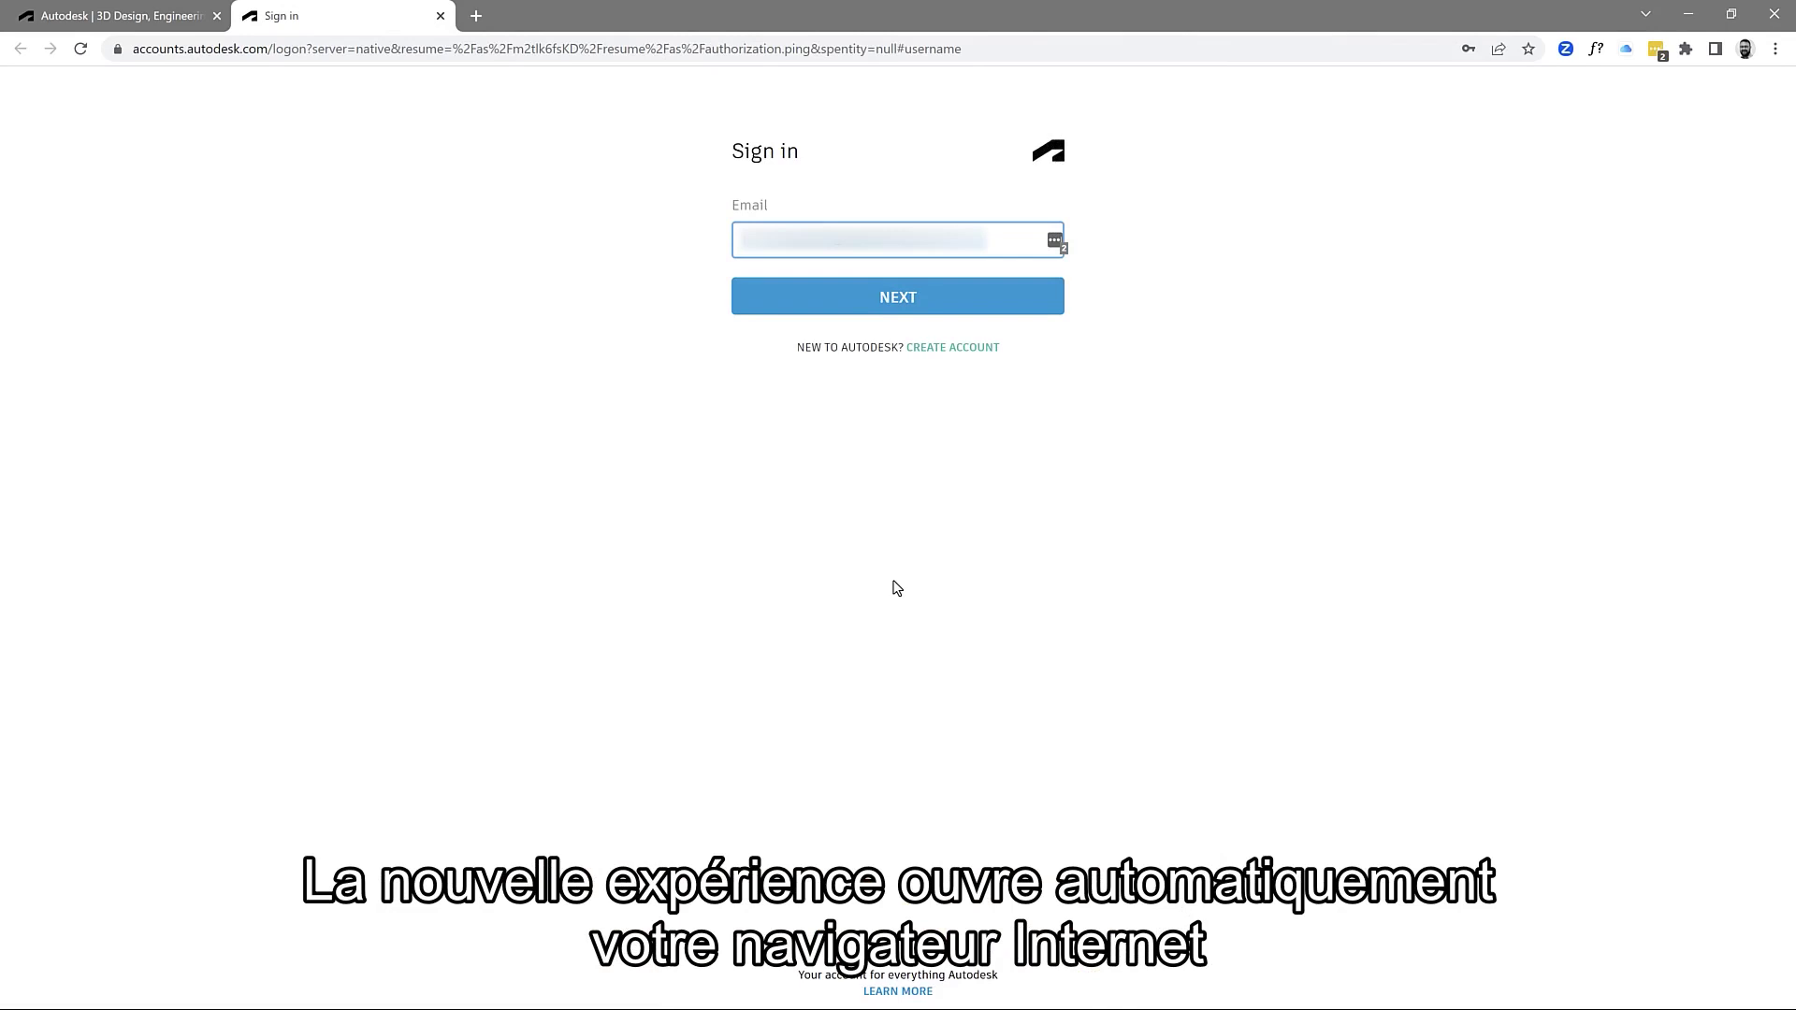
Step: Continue Autodesk sign-in with the entered email and go back to Fusion 360
{"action": "left_click", "coordinate": [914, 300]}
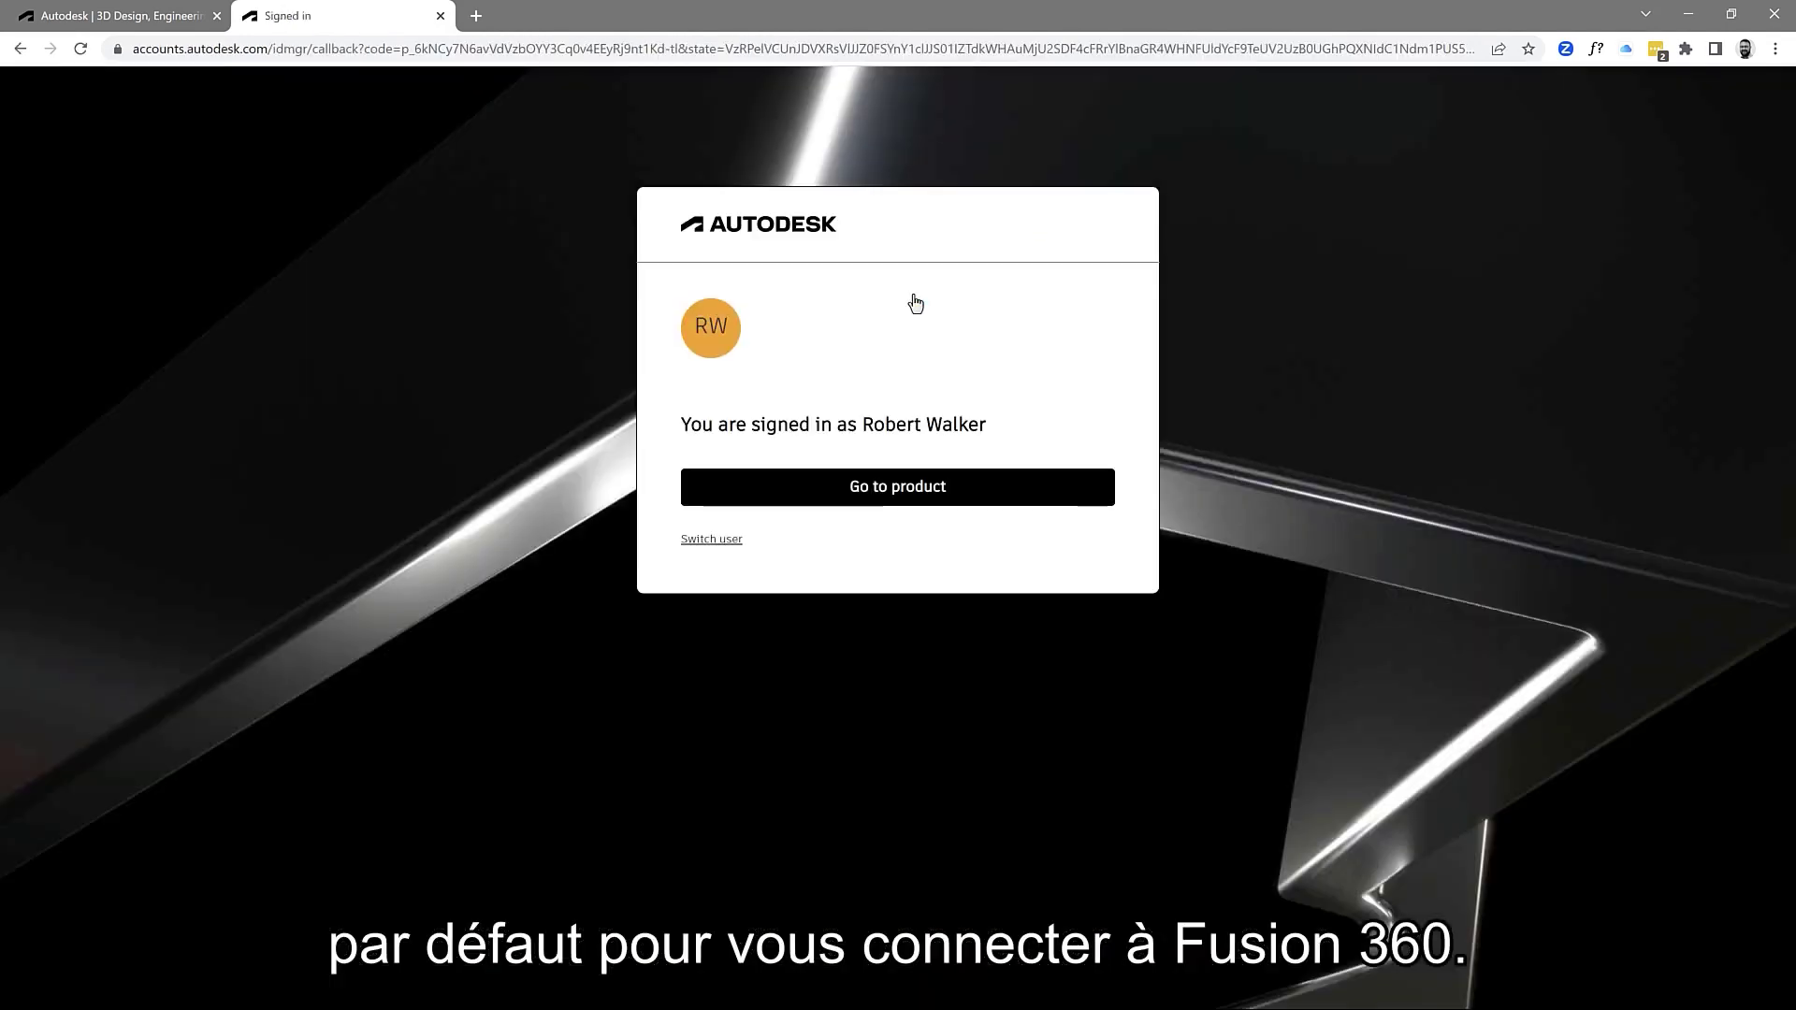
{"action": "left_click", "coordinate": [912, 494]}
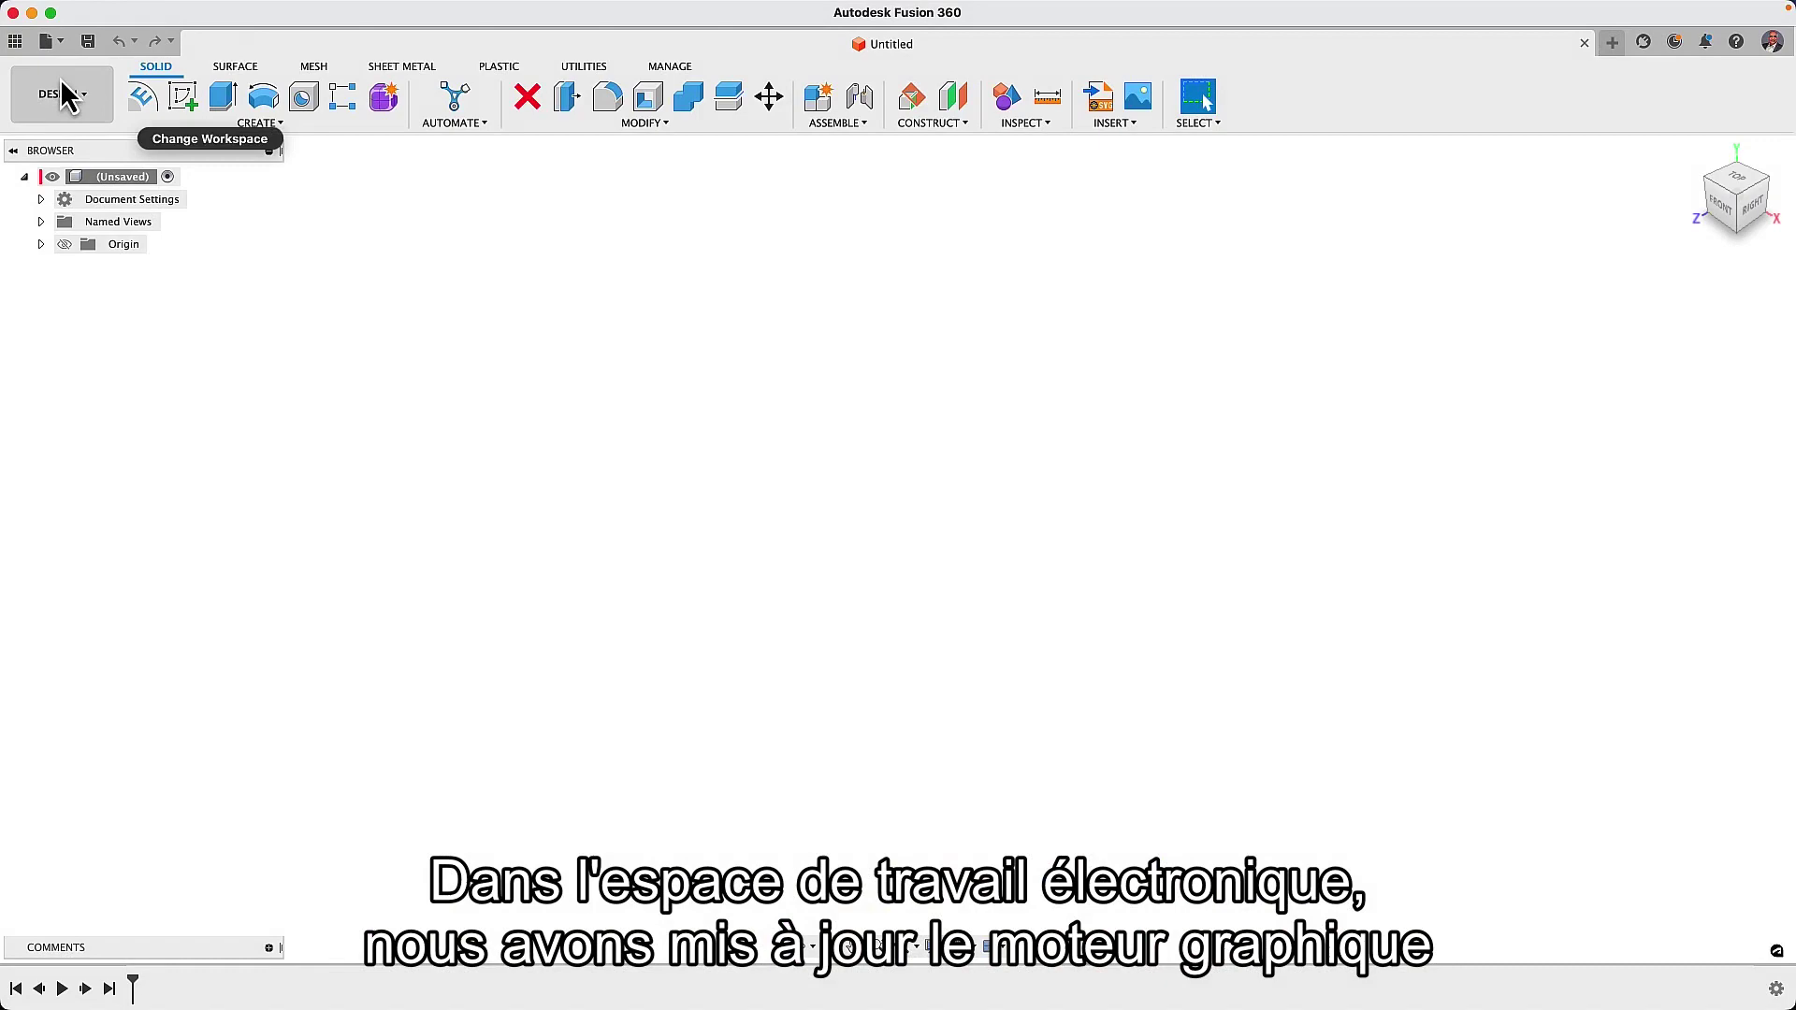
Step: Open the 52101-101-REV-A_DEMOVERSION (1) board layout from the SmartMeter project
{"action": "left_click", "coordinate": [16, 41]}
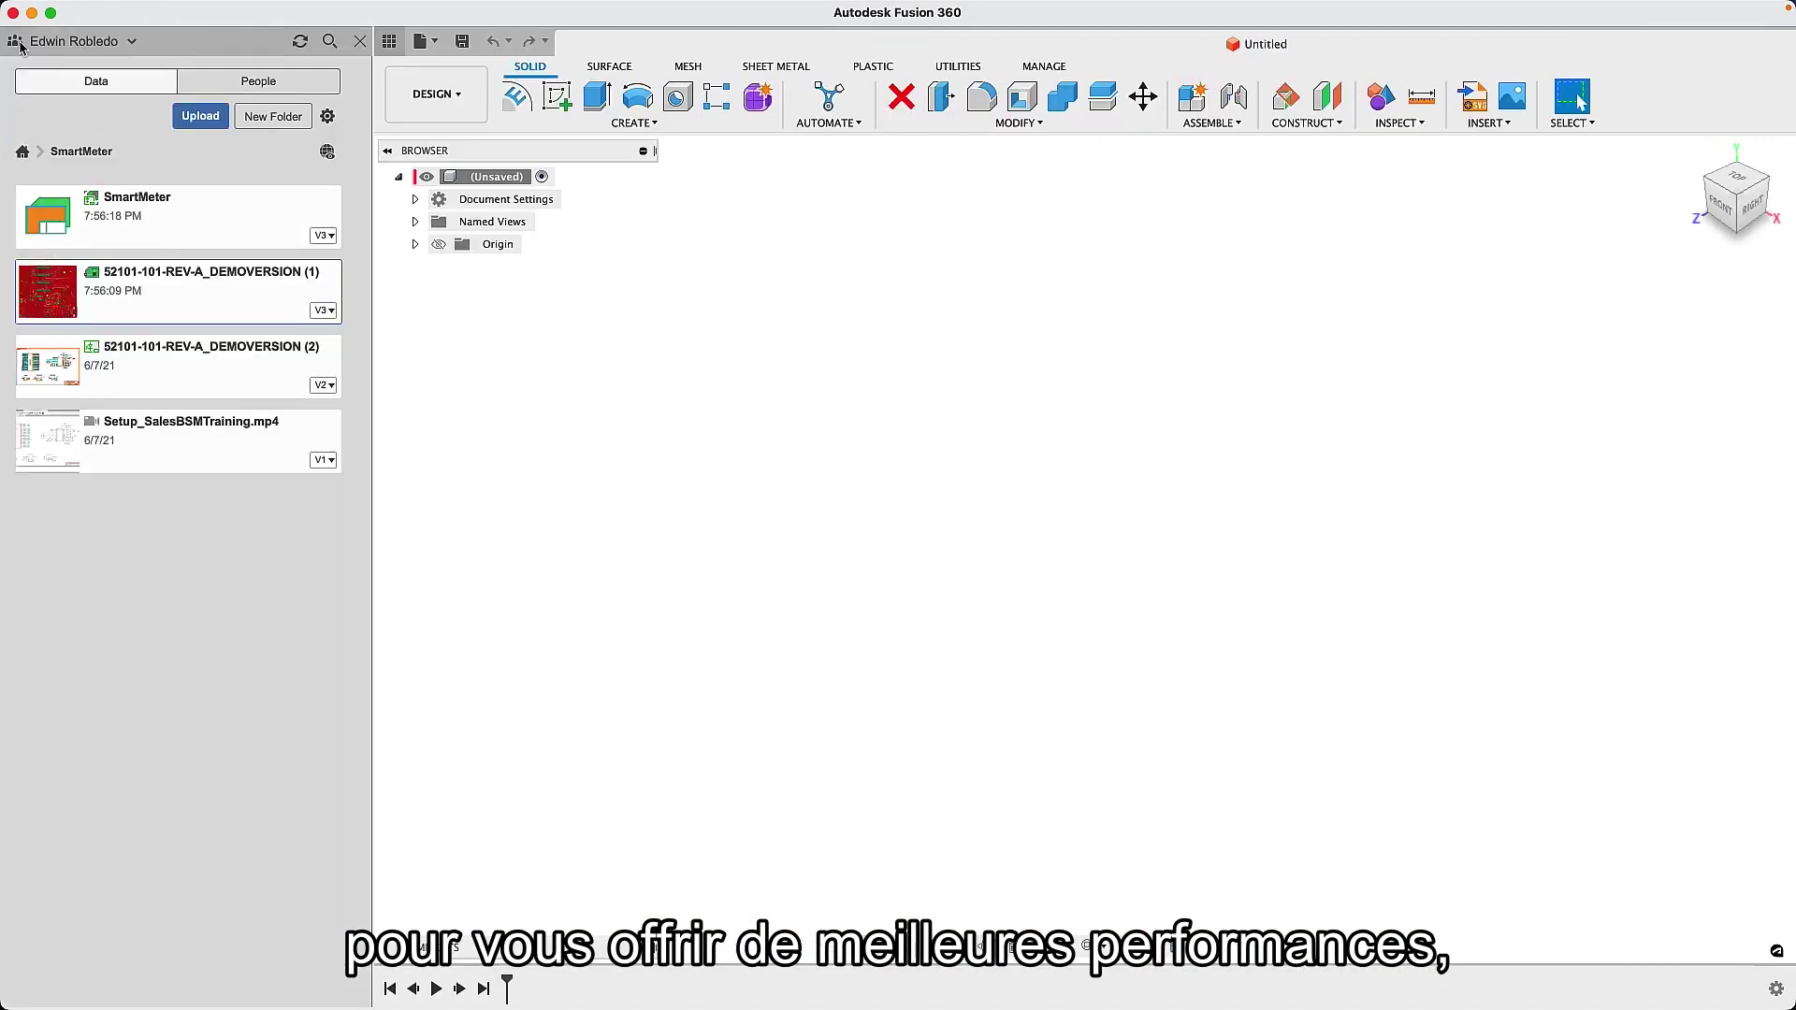
{"action": "double_click", "coordinate": [130, 309]}
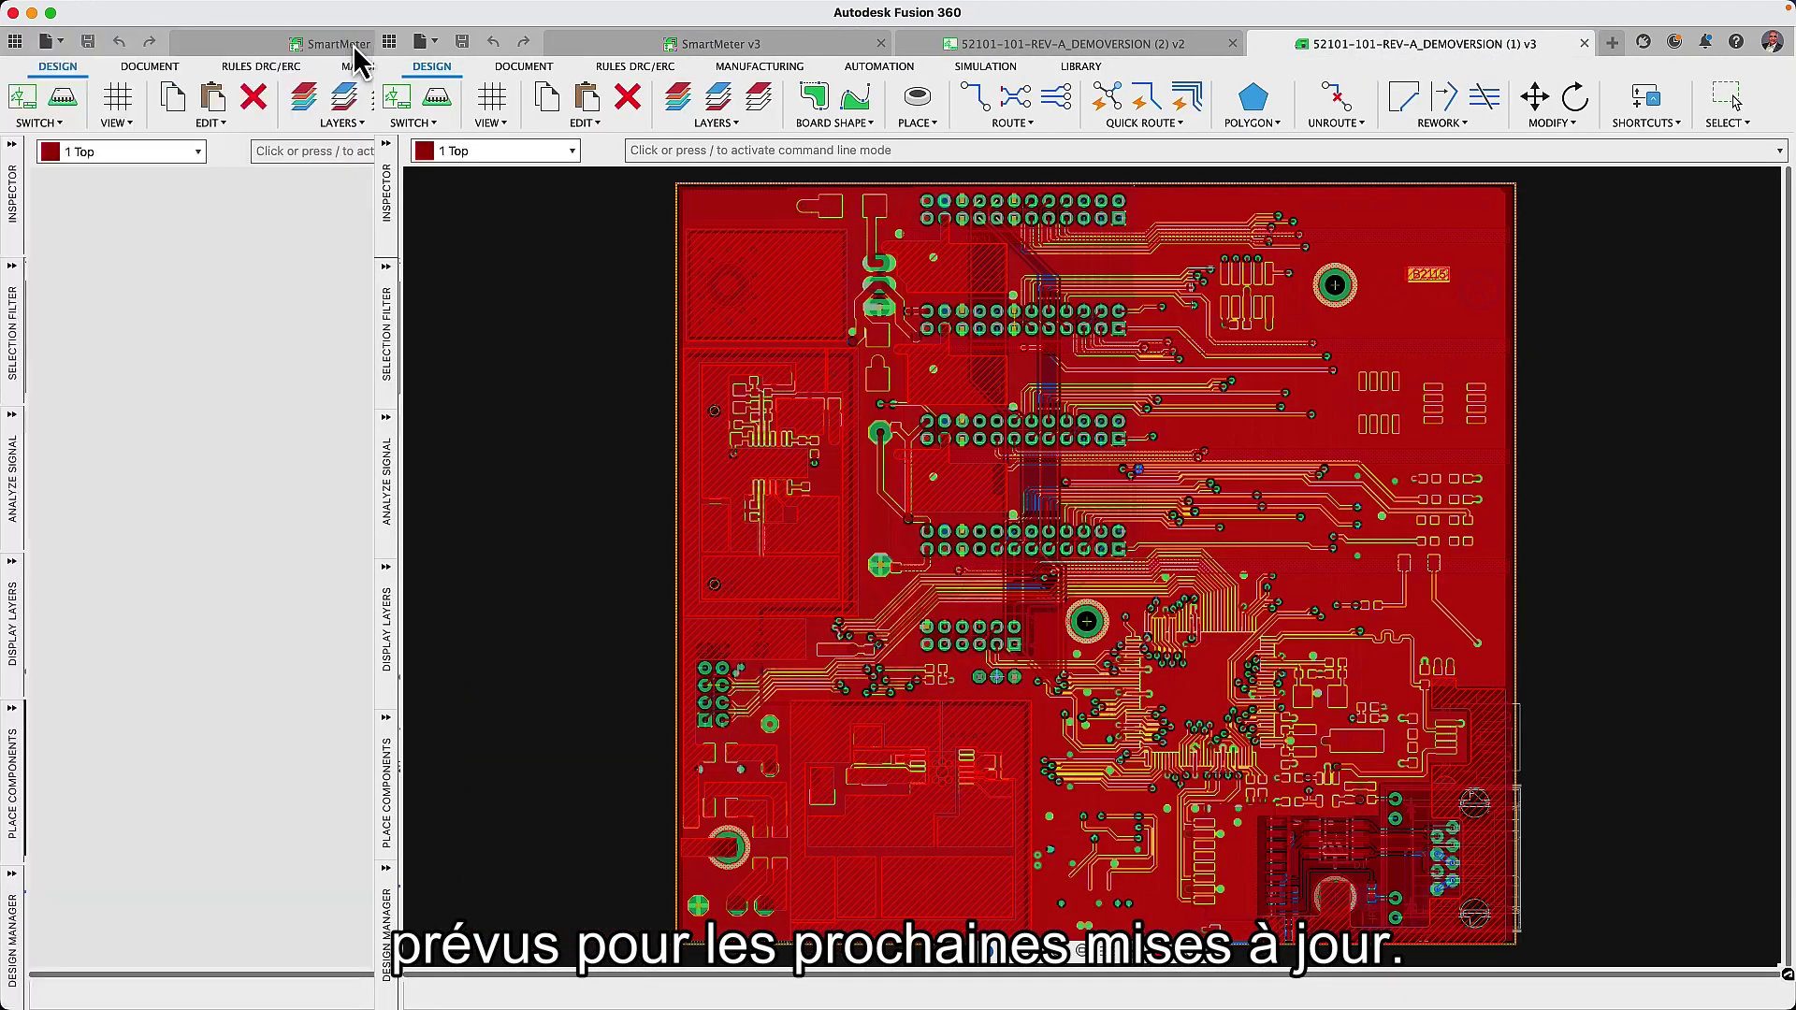
{"action": "left_click", "coordinate": [361, 42]}
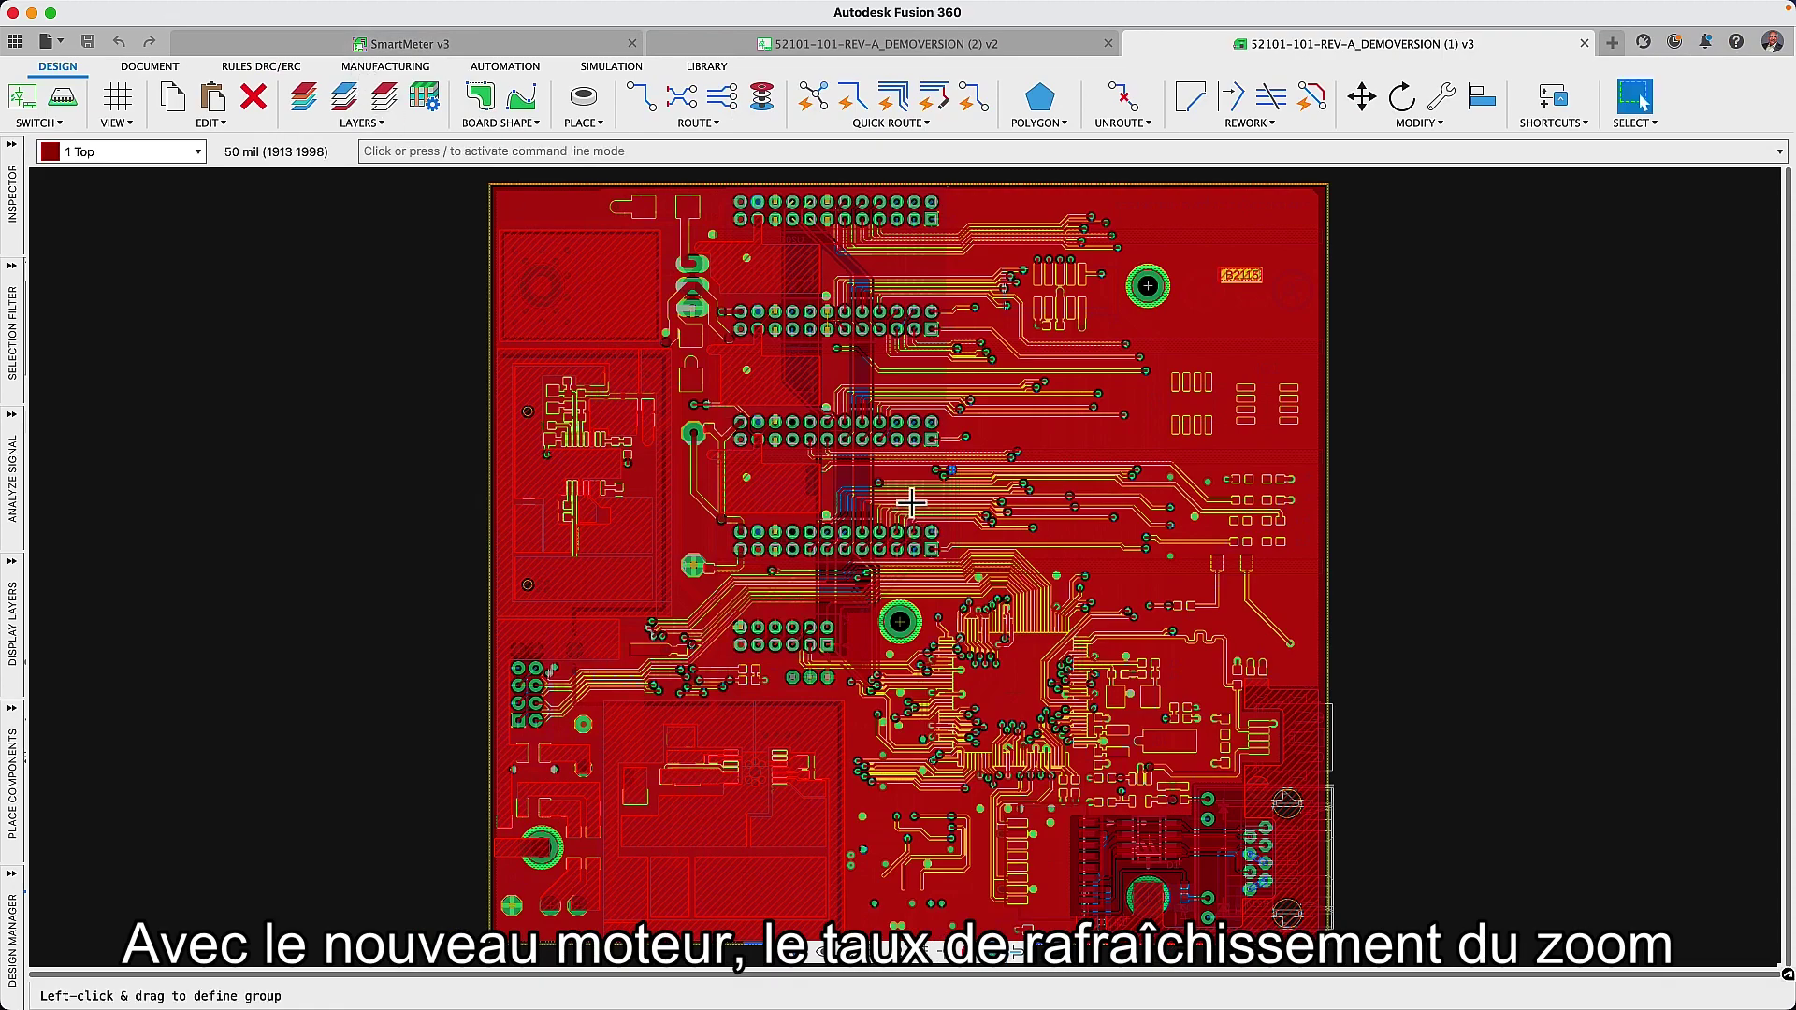
Step: Hide all polygon pour fills and move resistor R18 toward the left connectors
{"action": "scroll", "coordinate": [911, 503], "scroll_direction": "up", "scroll_amount": 2}
{"action": "scroll", "coordinate": [911, 503], "scroll_direction": "up", "scroll_amount": 2}
{"action": "scroll", "coordinate": [898, 505], "scroll_direction": "up", "scroll_amount": 2}
{"action": "scroll", "coordinate": [828, 521], "scroll_direction": "up", "scroll_amount": 1}
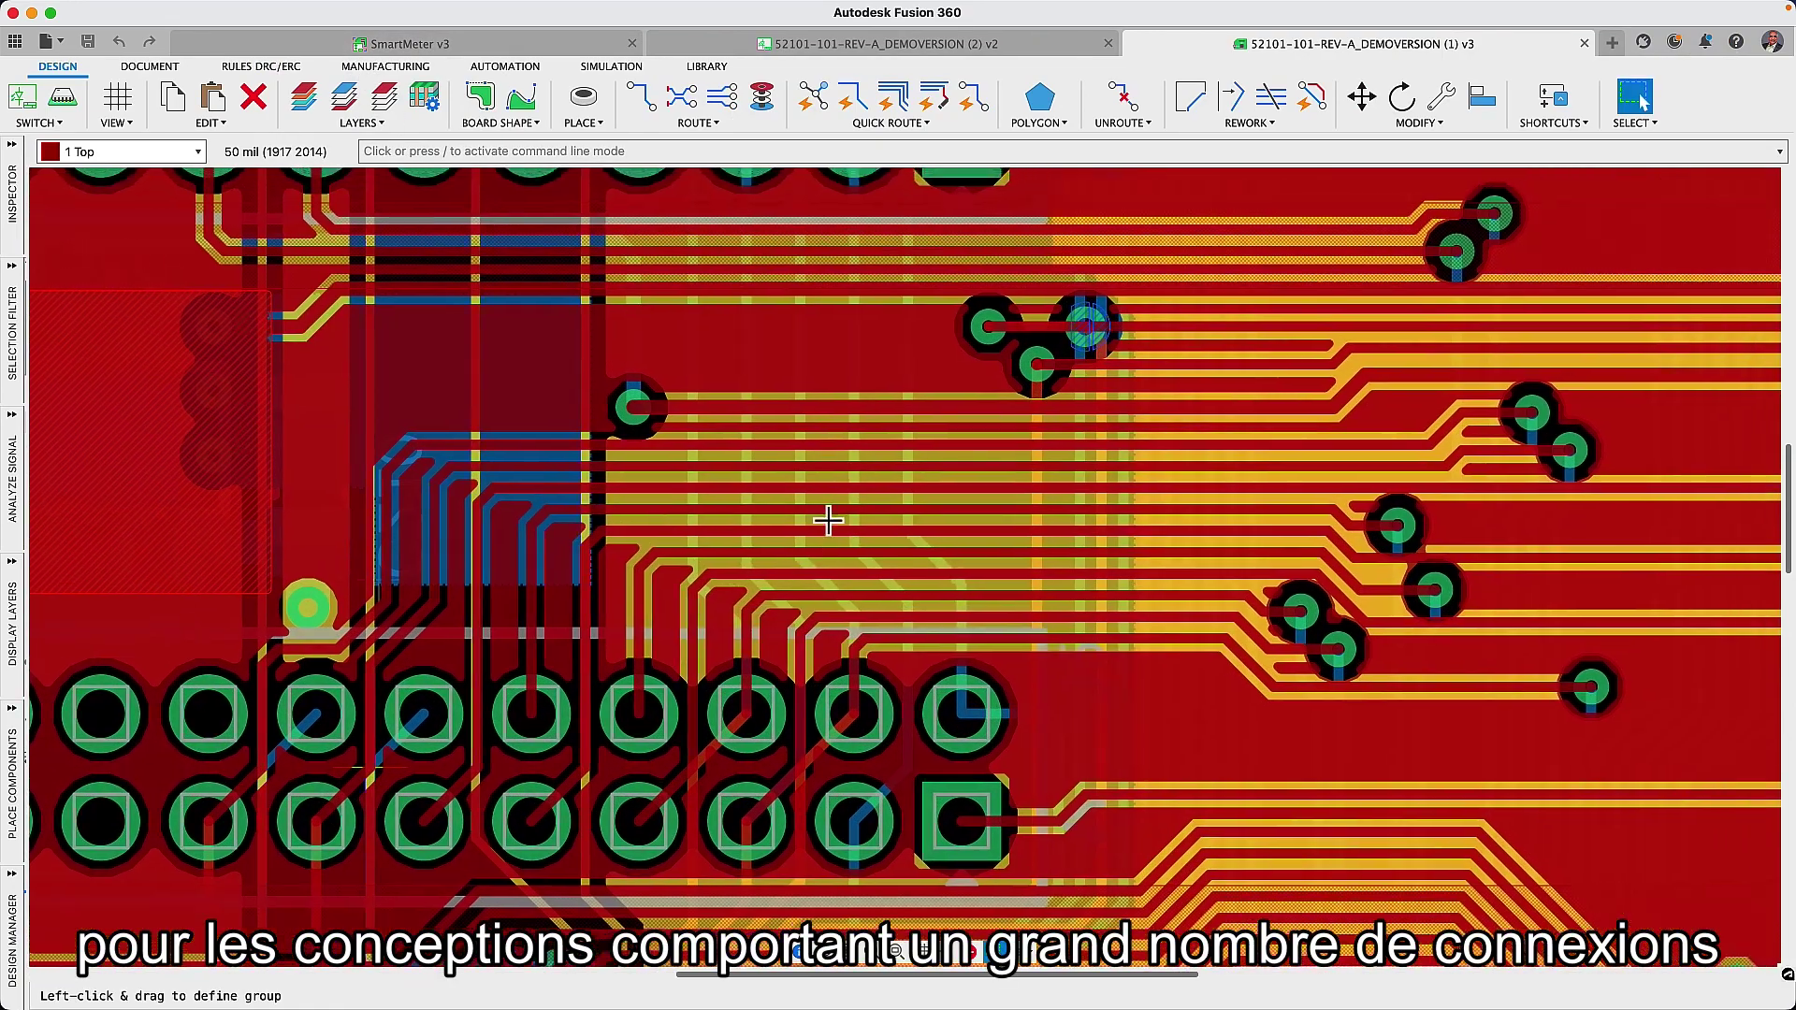
{"action": "middle_click_drag", "start_coordinate": [828, 521], "coordinate": [385, 550]}
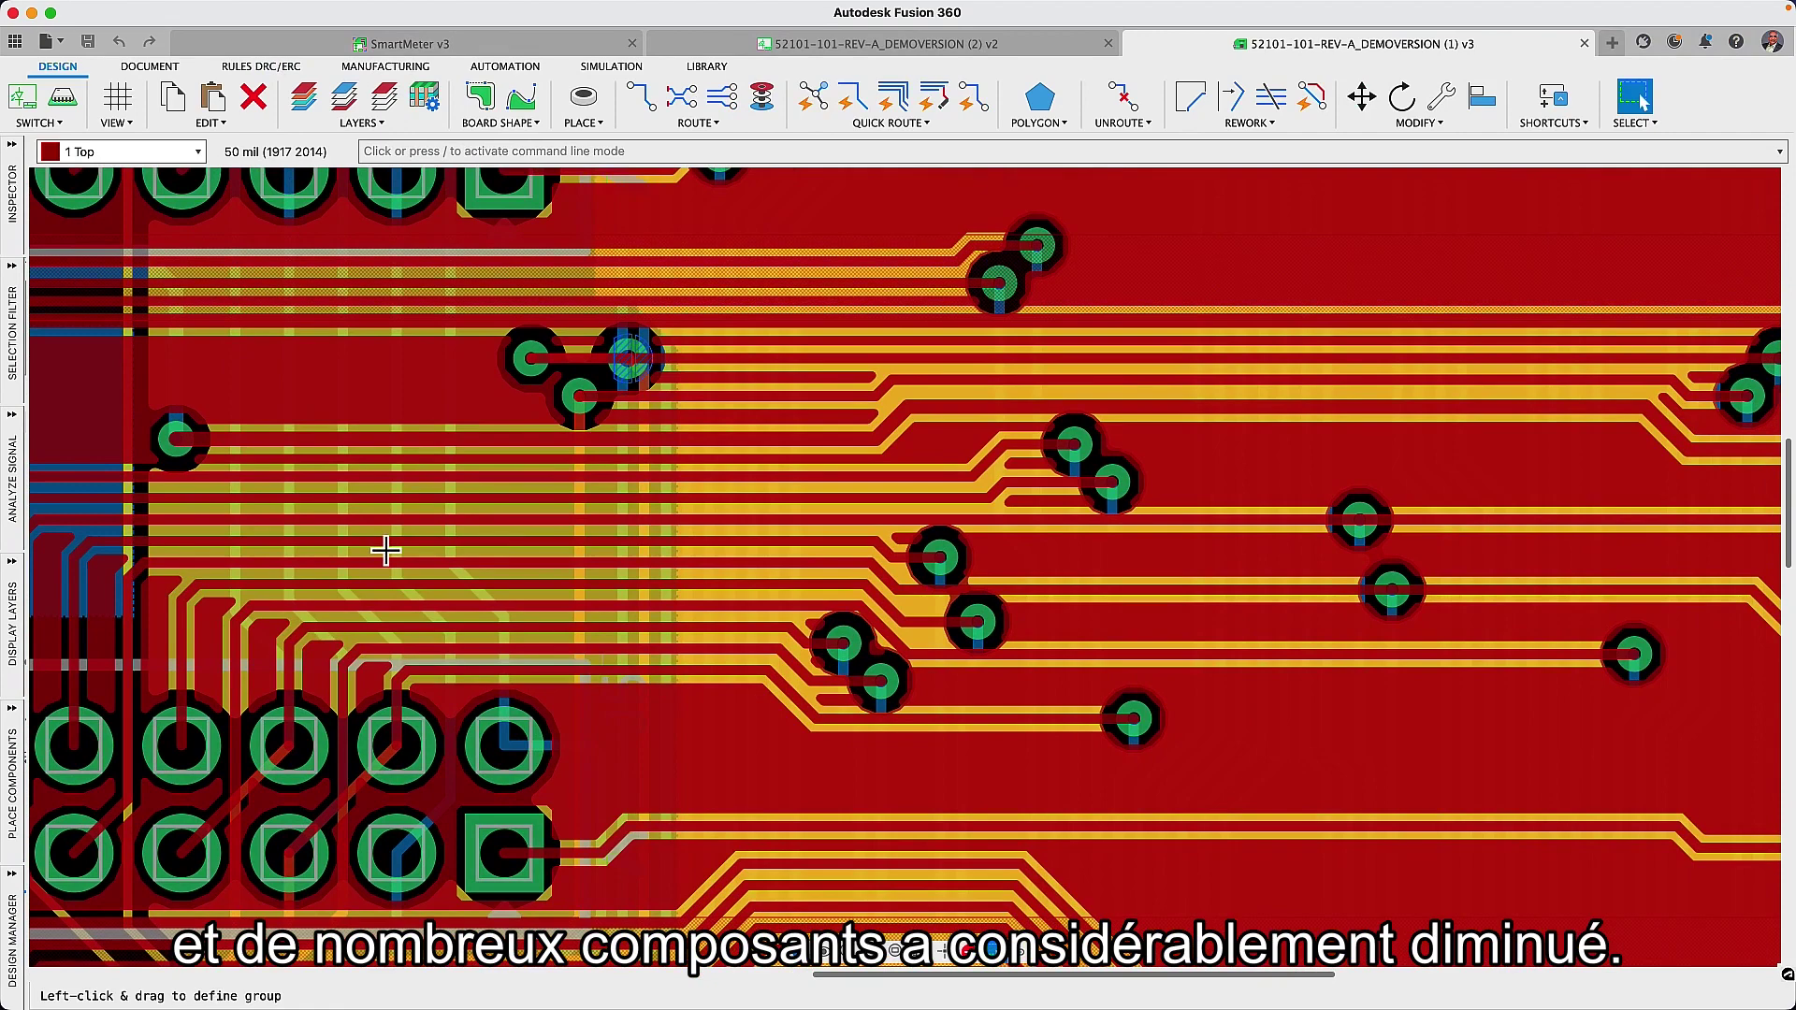
{"action": "scroll", "coordinate": [385, 550], "scroll_direction": "down", "scroll_amount": 2}
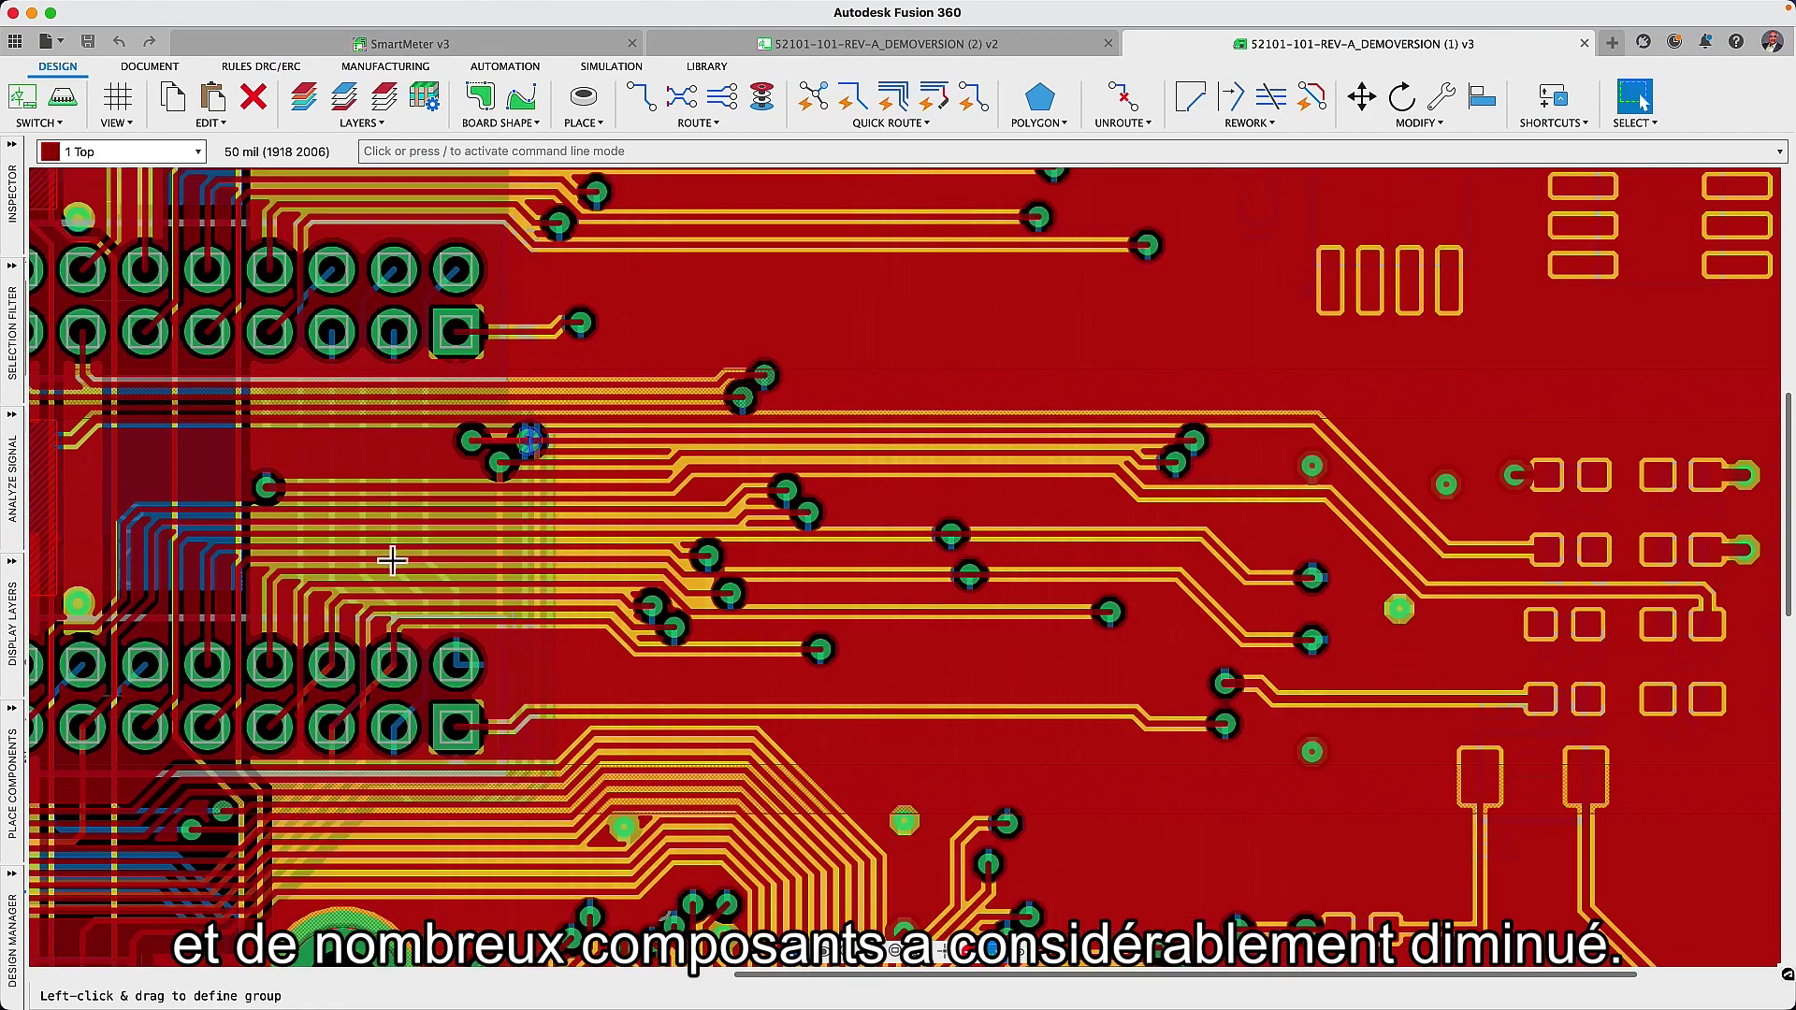
{"action": "left_click", "coordinate": [1034, 123]}
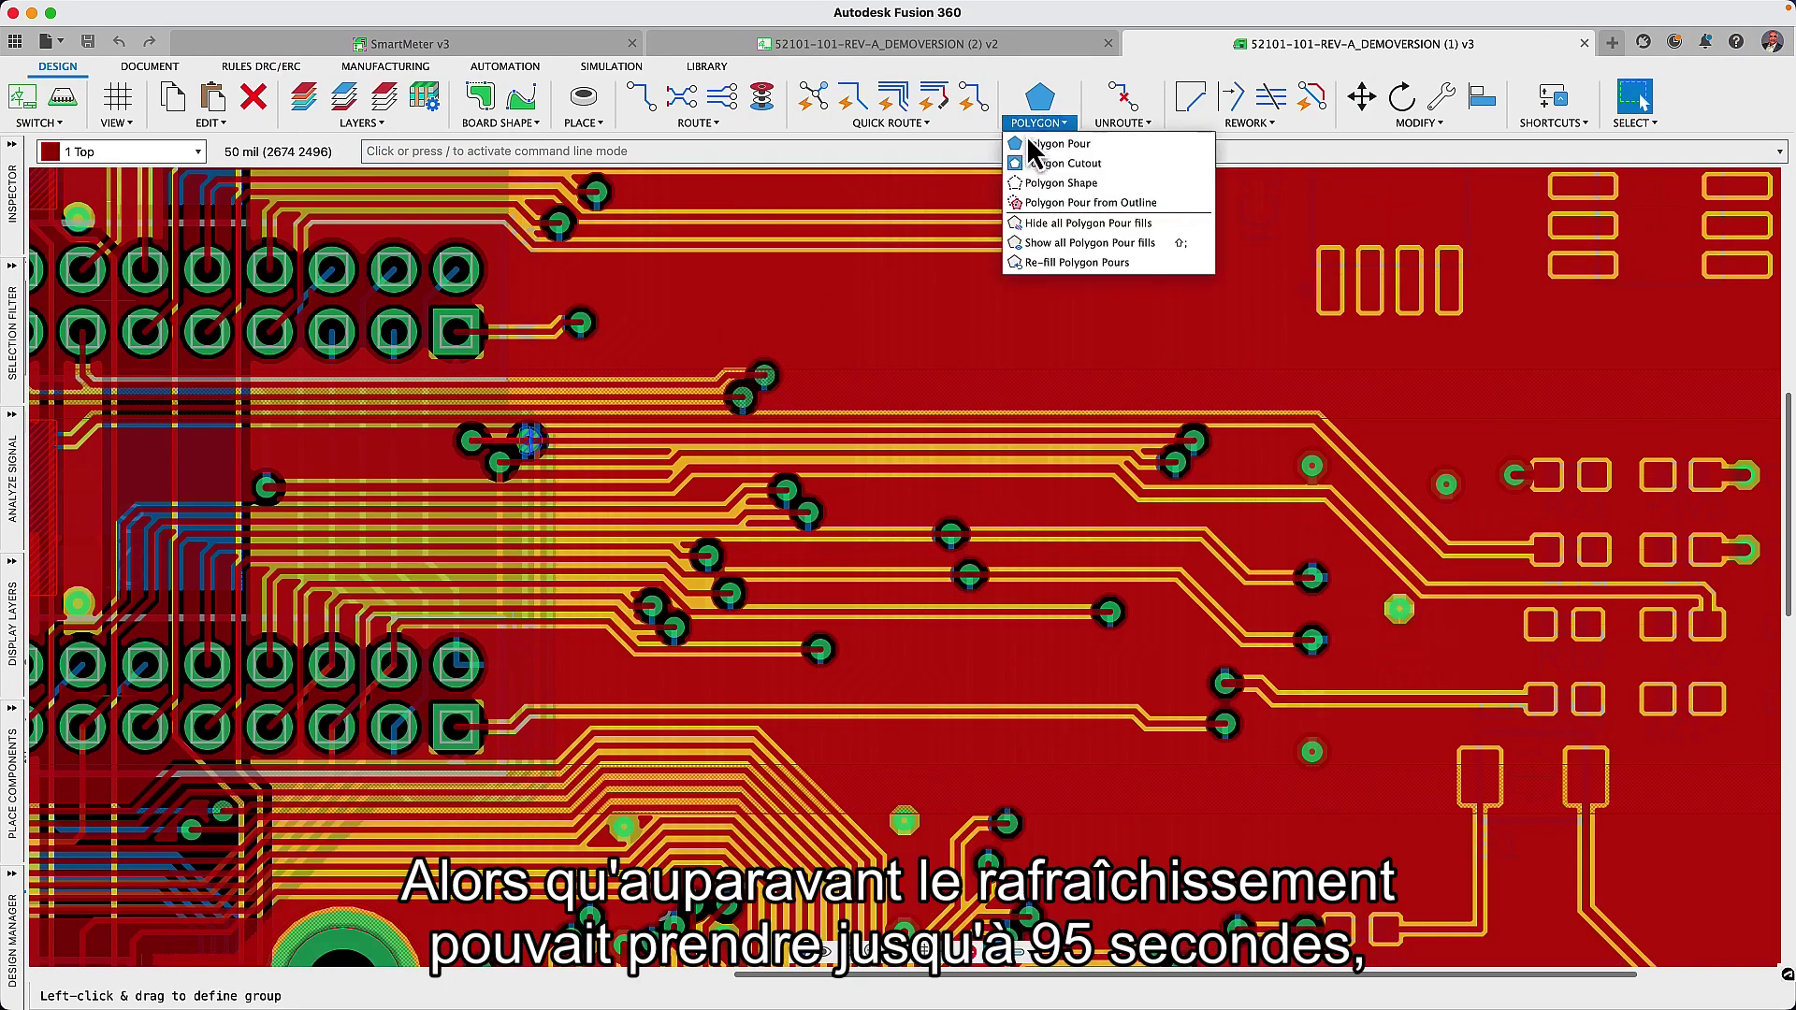
{"action": "left_click", "coordinate": [1034, 223]}
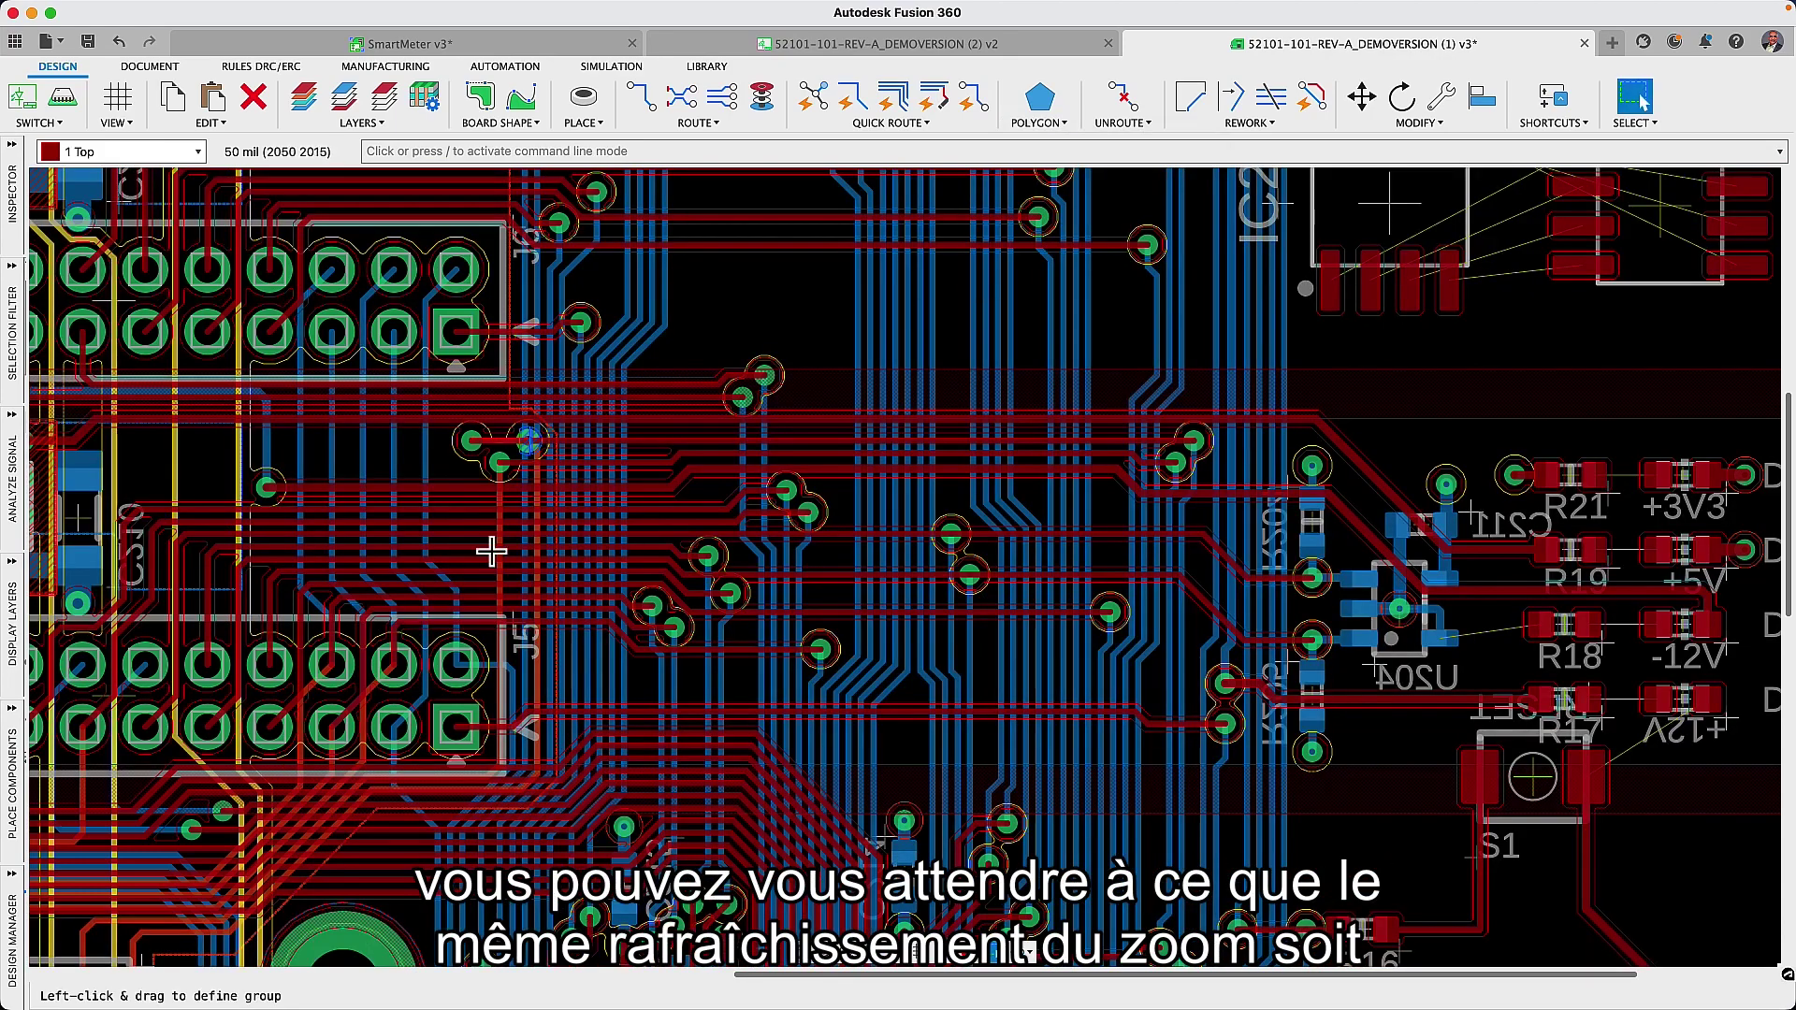
{"action": "scroll", "coordinate": [1558, 639], "scroll_direction": "down", "scroll_amount": 2}
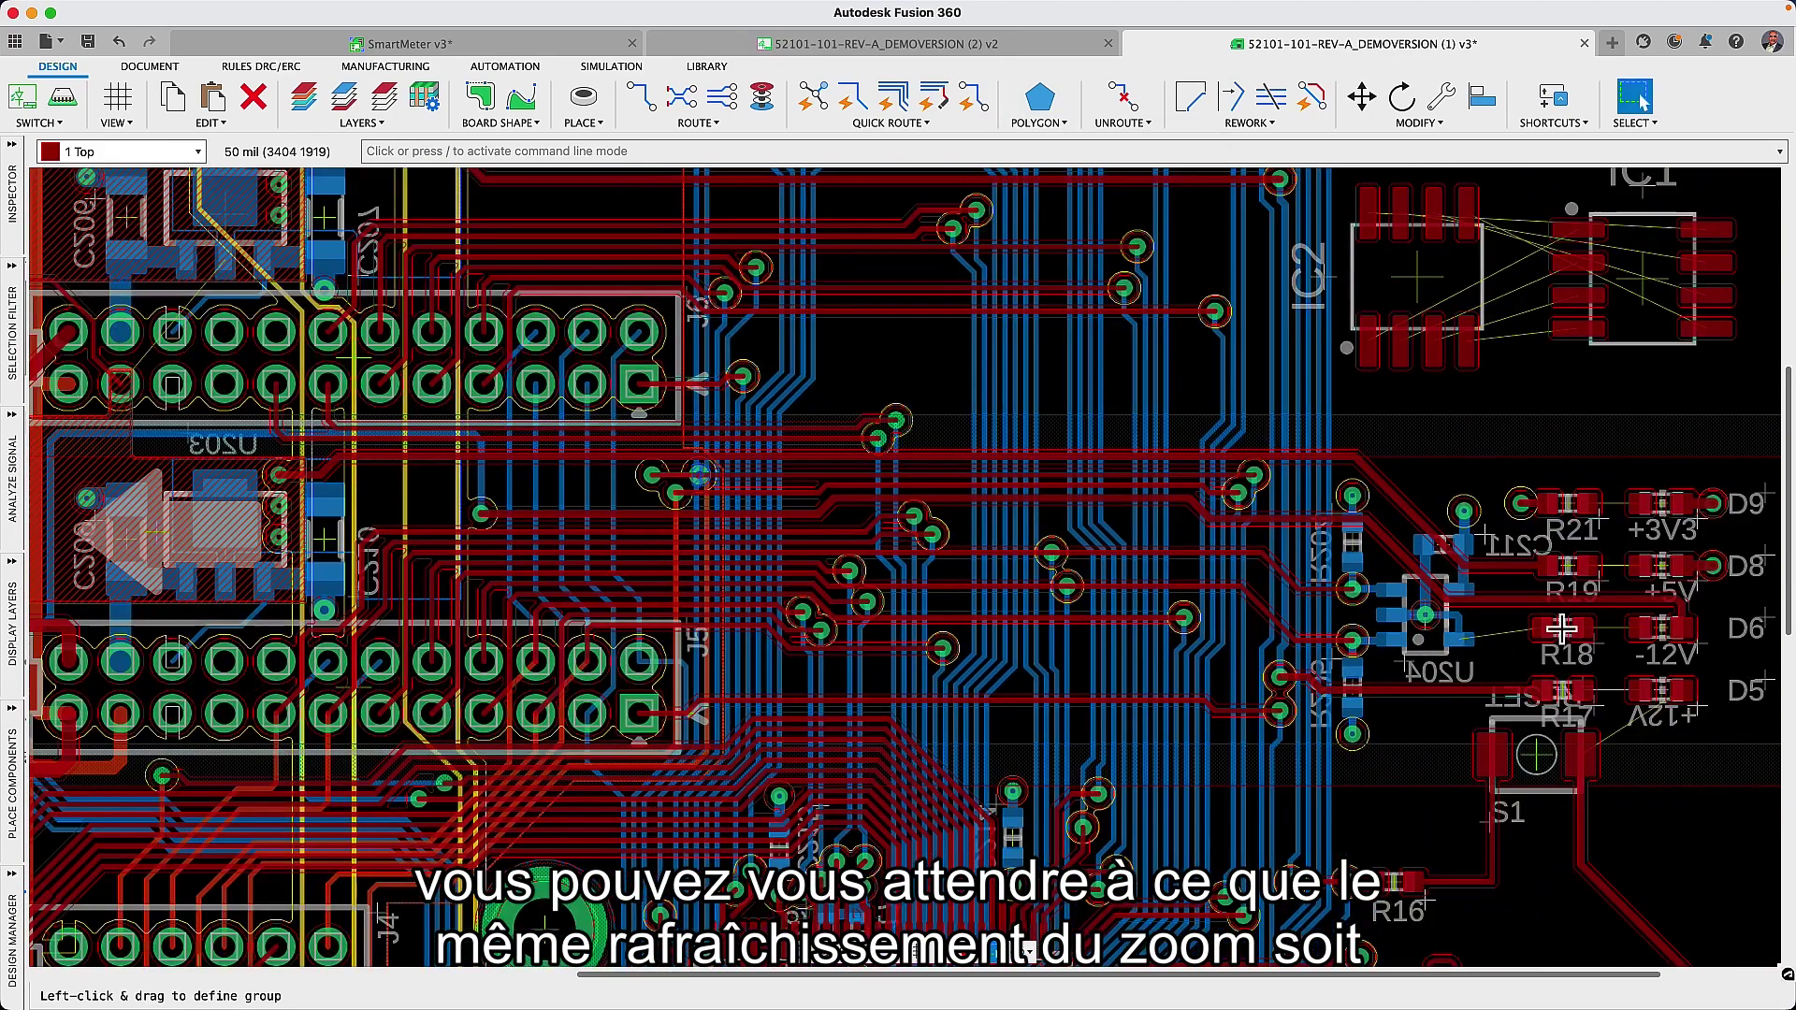
{"action": "left_click_drag", "start_coordinate": [1560, 629], "coordinate": [678, 567]}
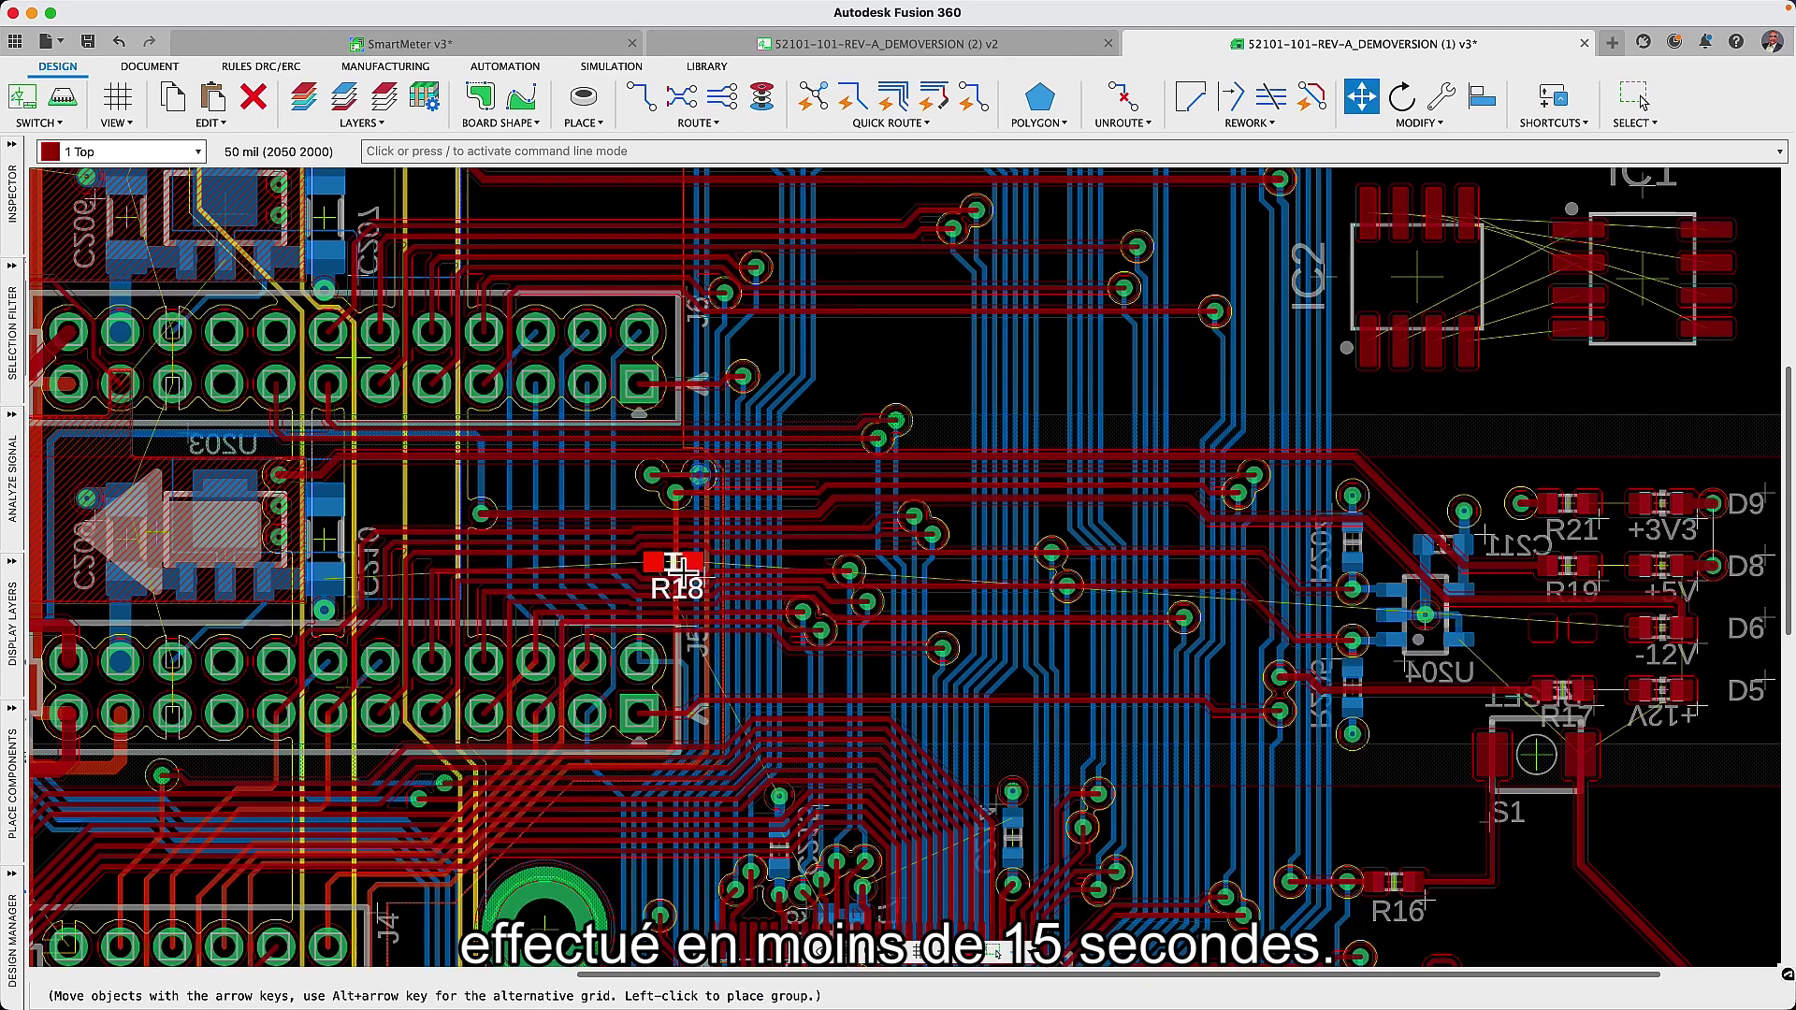
{"action": "left_click", "coordinate": [679, 586]}
Step: Show the pour fills again, reposition R18 lower right, and fit the board in view
{"action": "scroll", "coordinate": [676, 585], "scroll_direction": "up", "scroll_amount": 2}
{"action": "scroll", "coordinate": [676, 584], "scroll_direction": "up", "scroll_amount": 2}
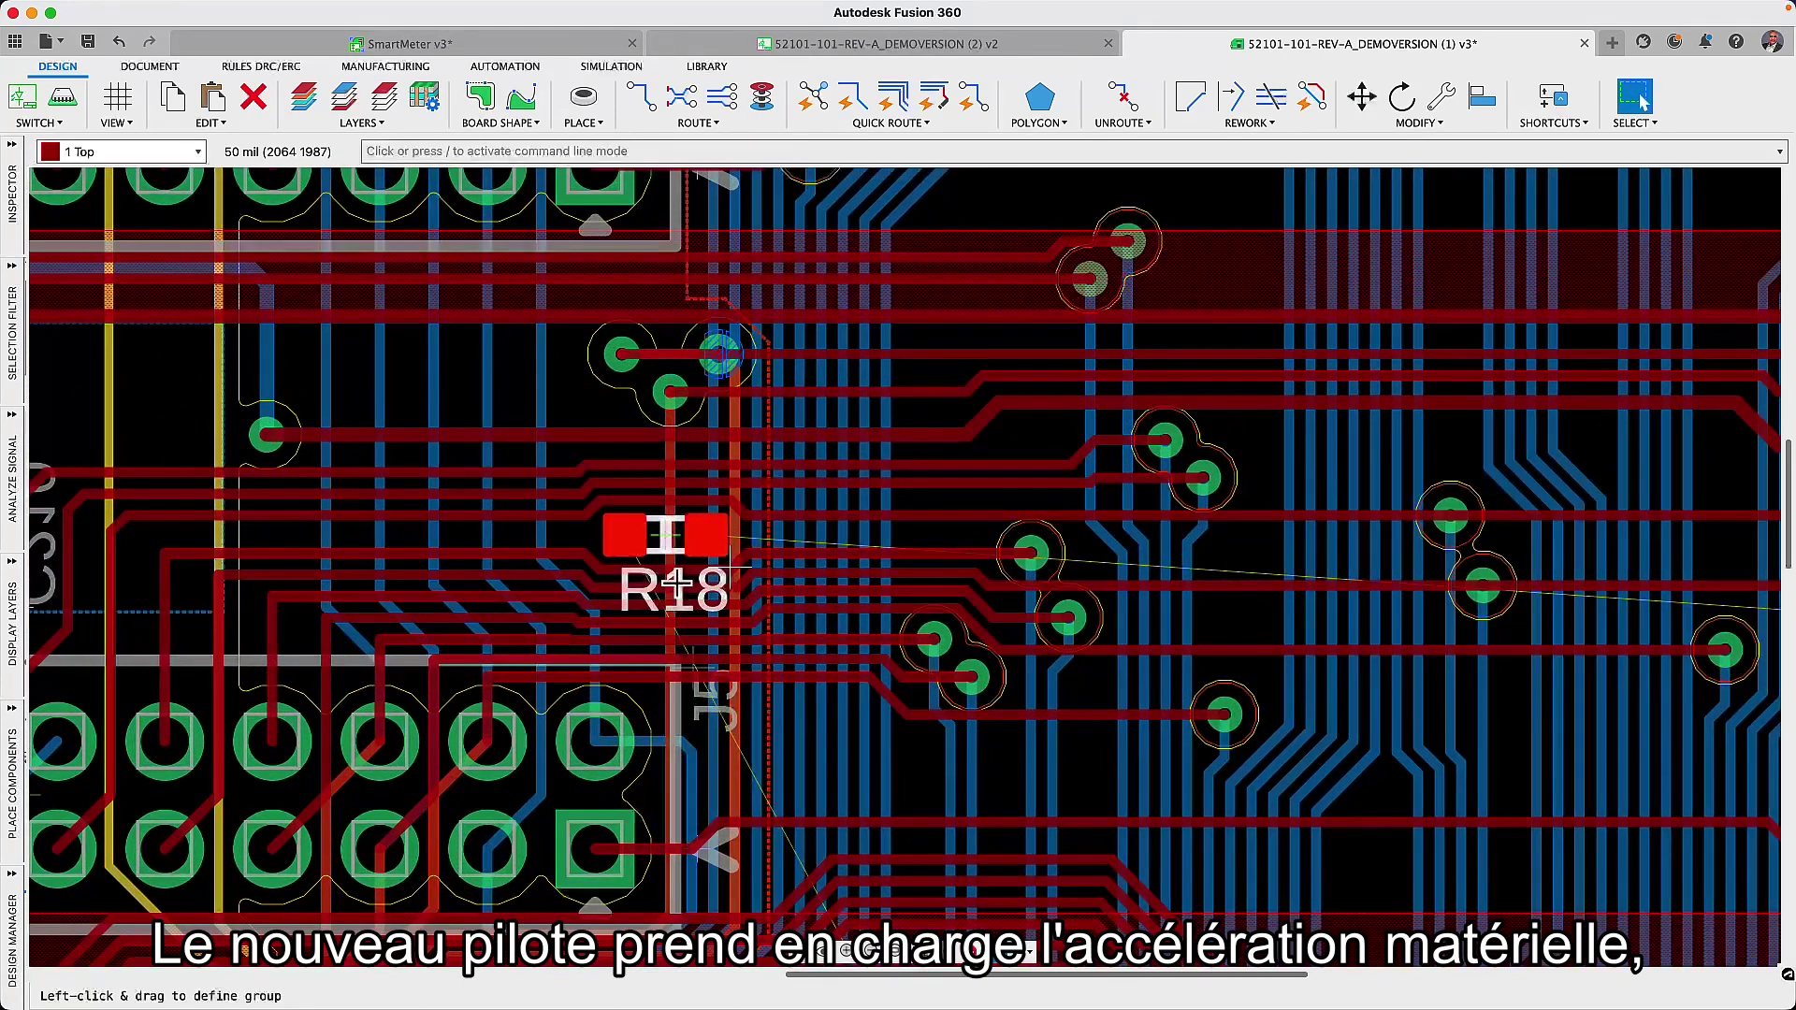
{"action": "left_click", "coordinate": [1040, 125]}
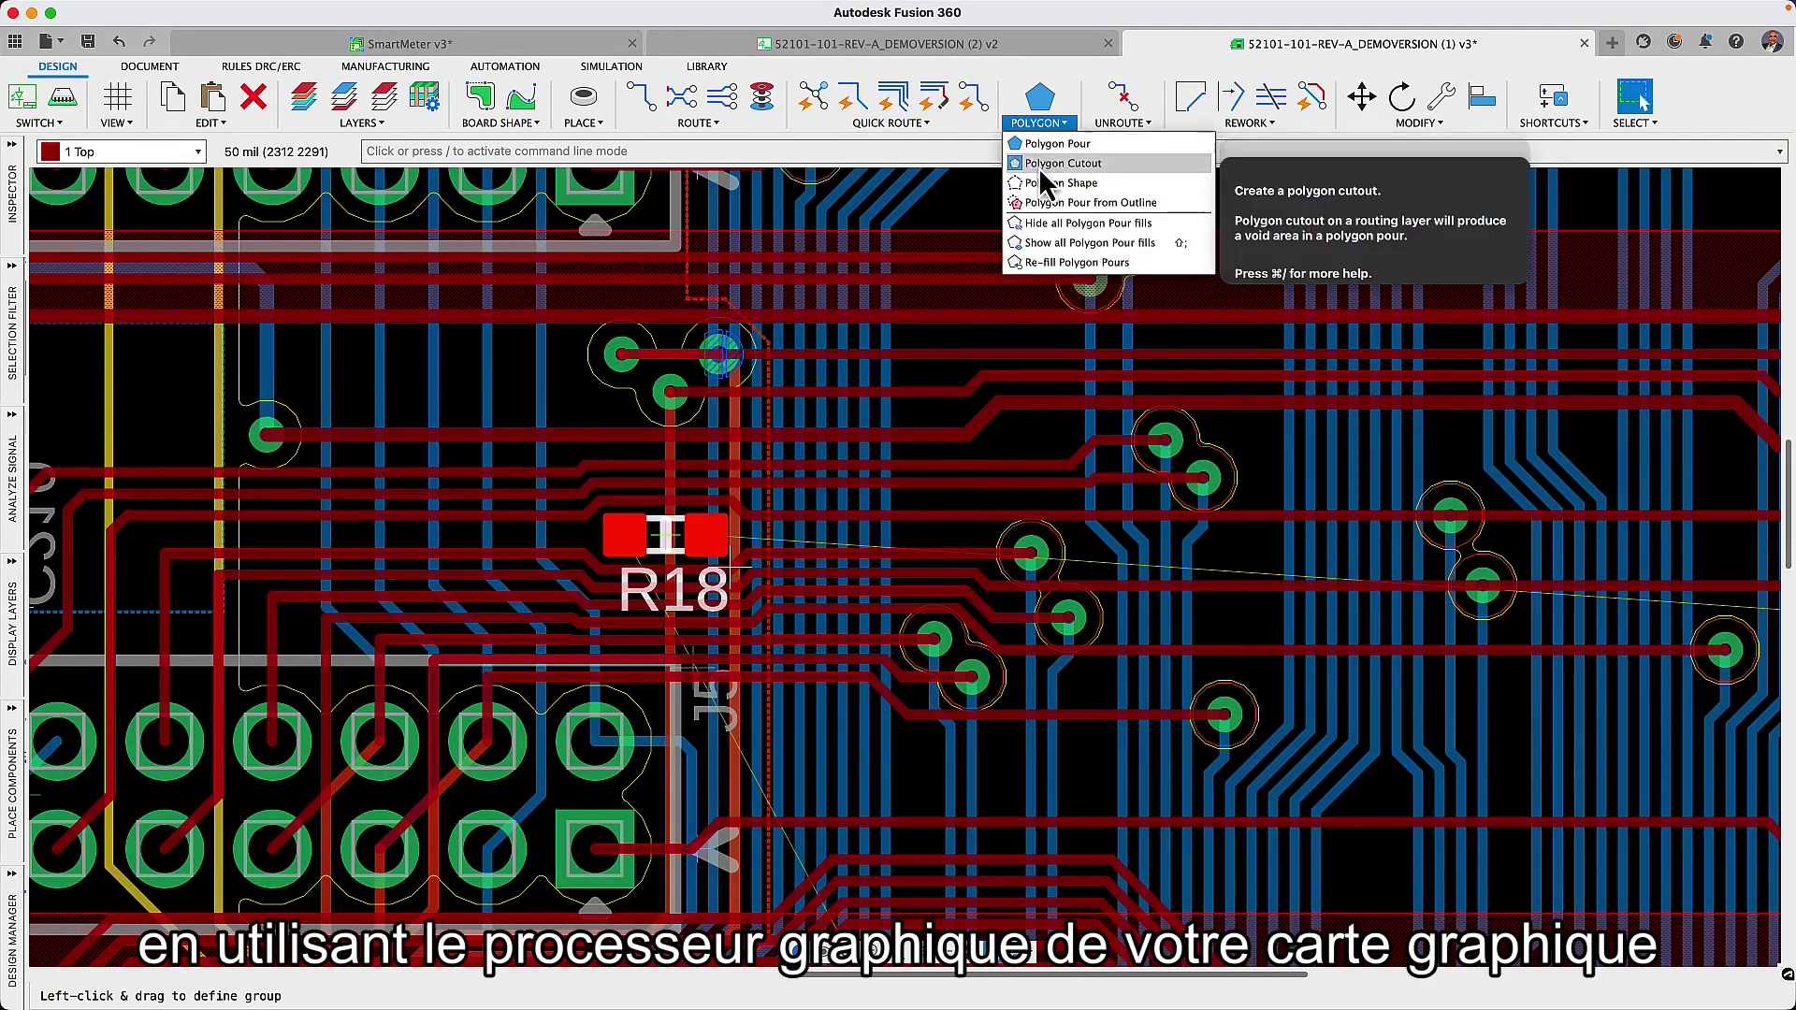
{"action": "left_click", "coordinate": [1045, 242]}
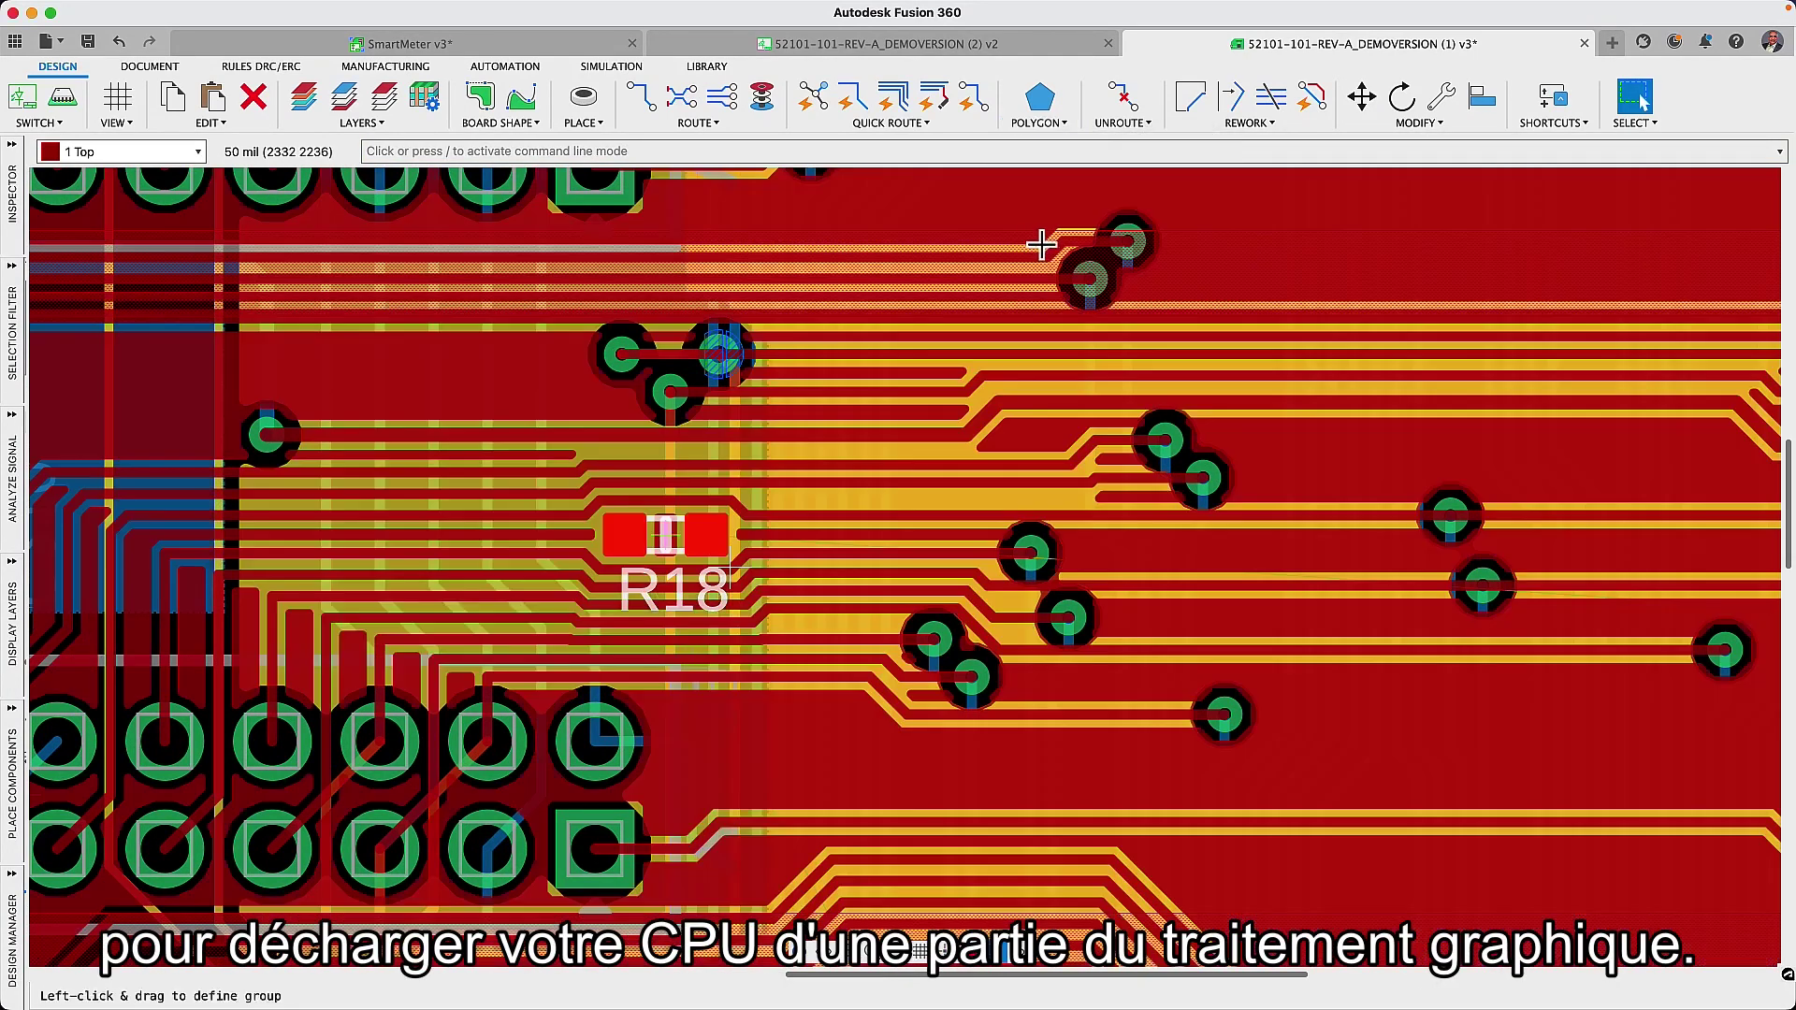
{"action": "left_click", "coordinate": [665, 536]}
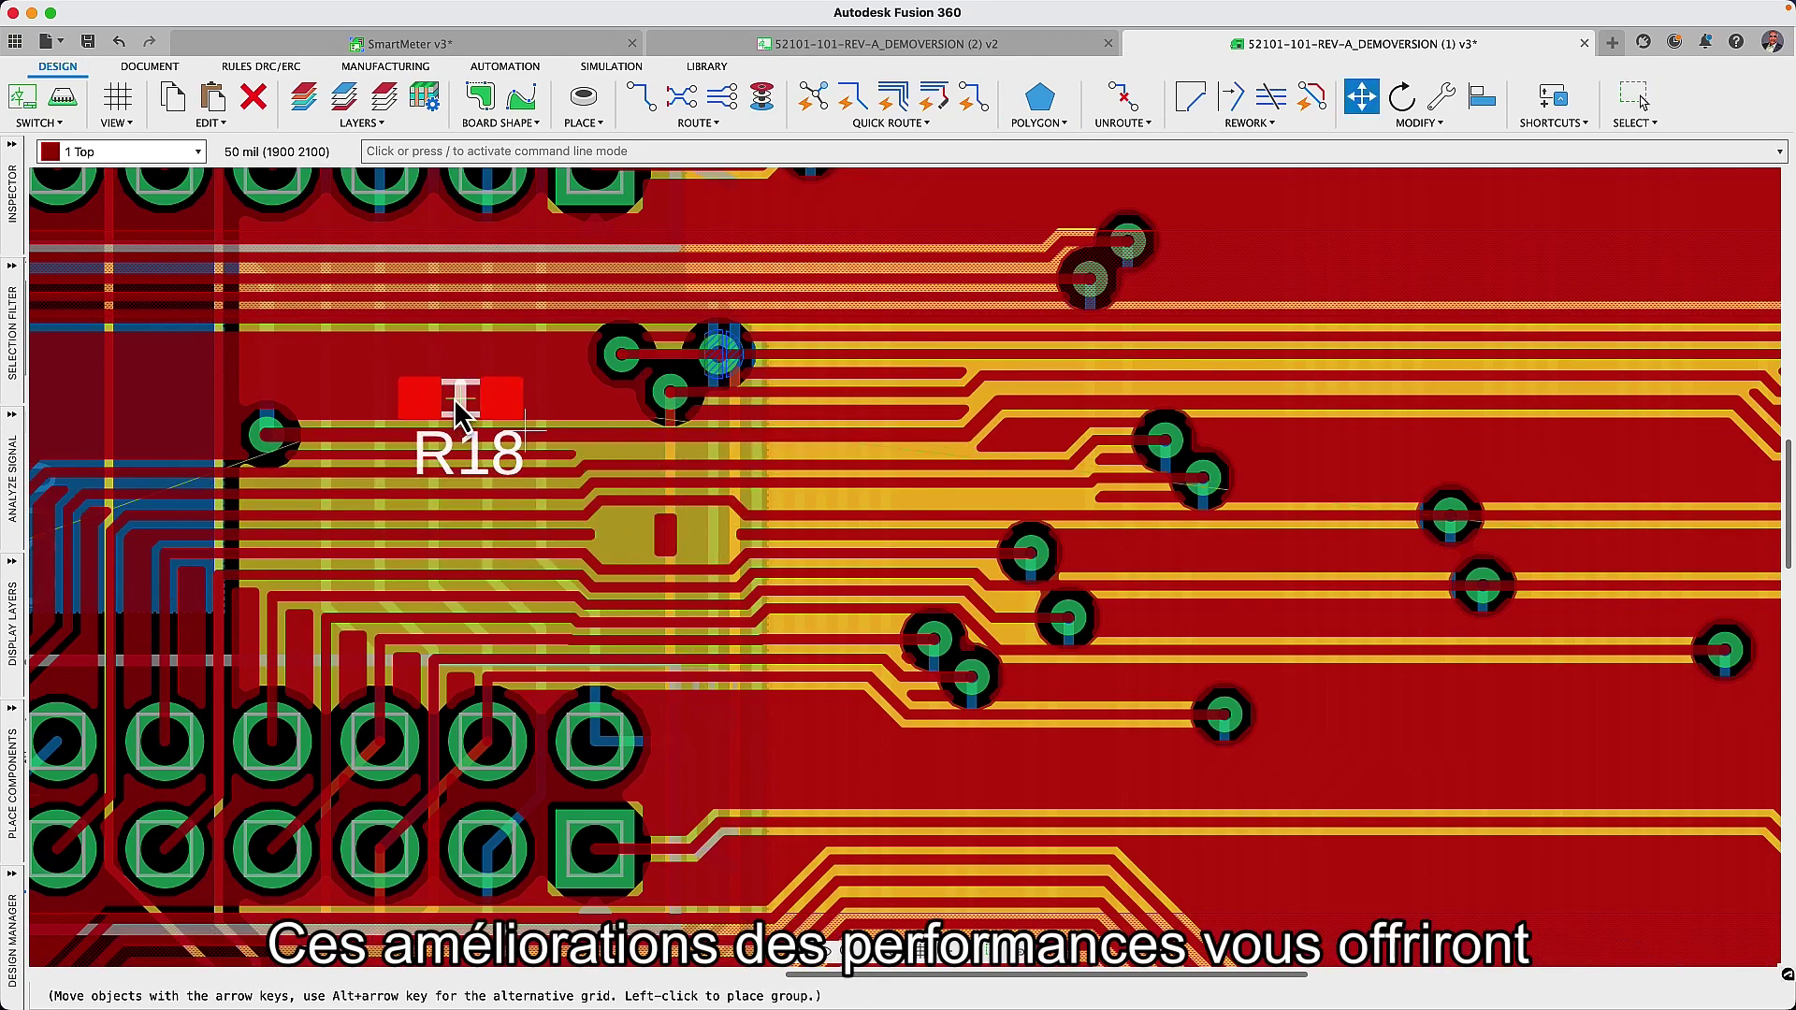
{"action": "left_click", "coordinate": [455, 404]}
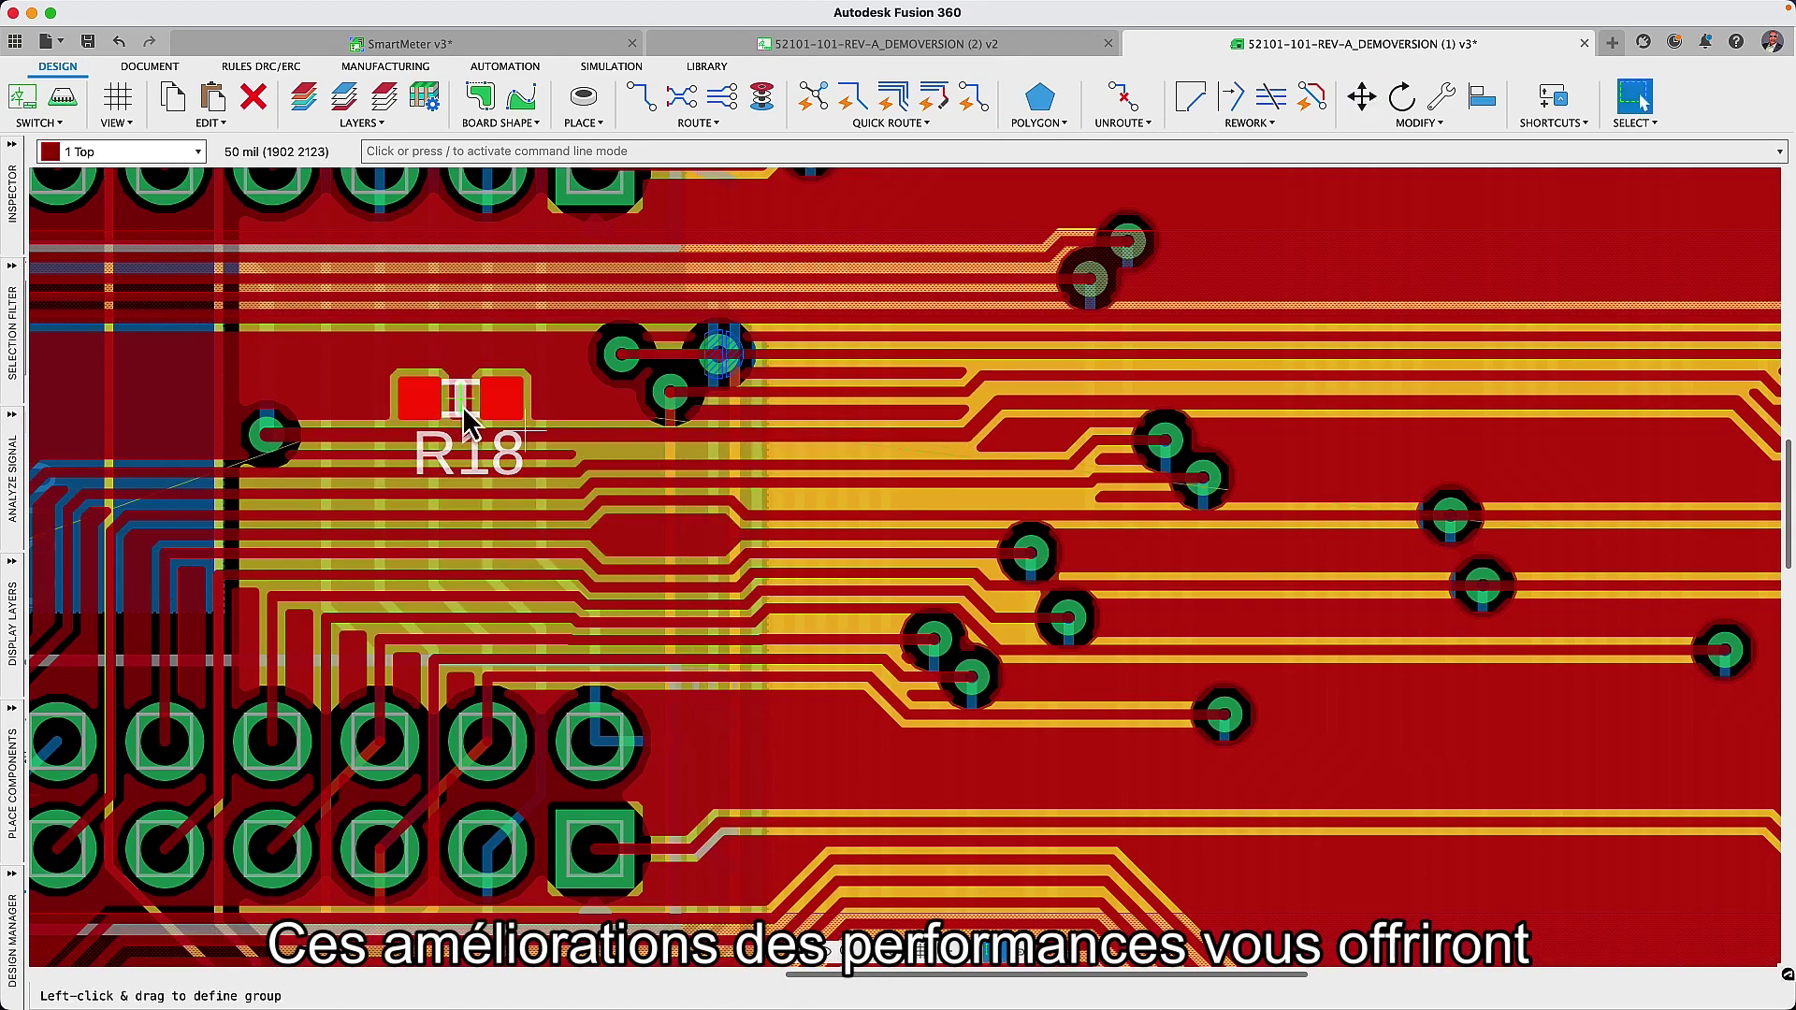
{"action": "left_click", "coordinate": [465, 417]}
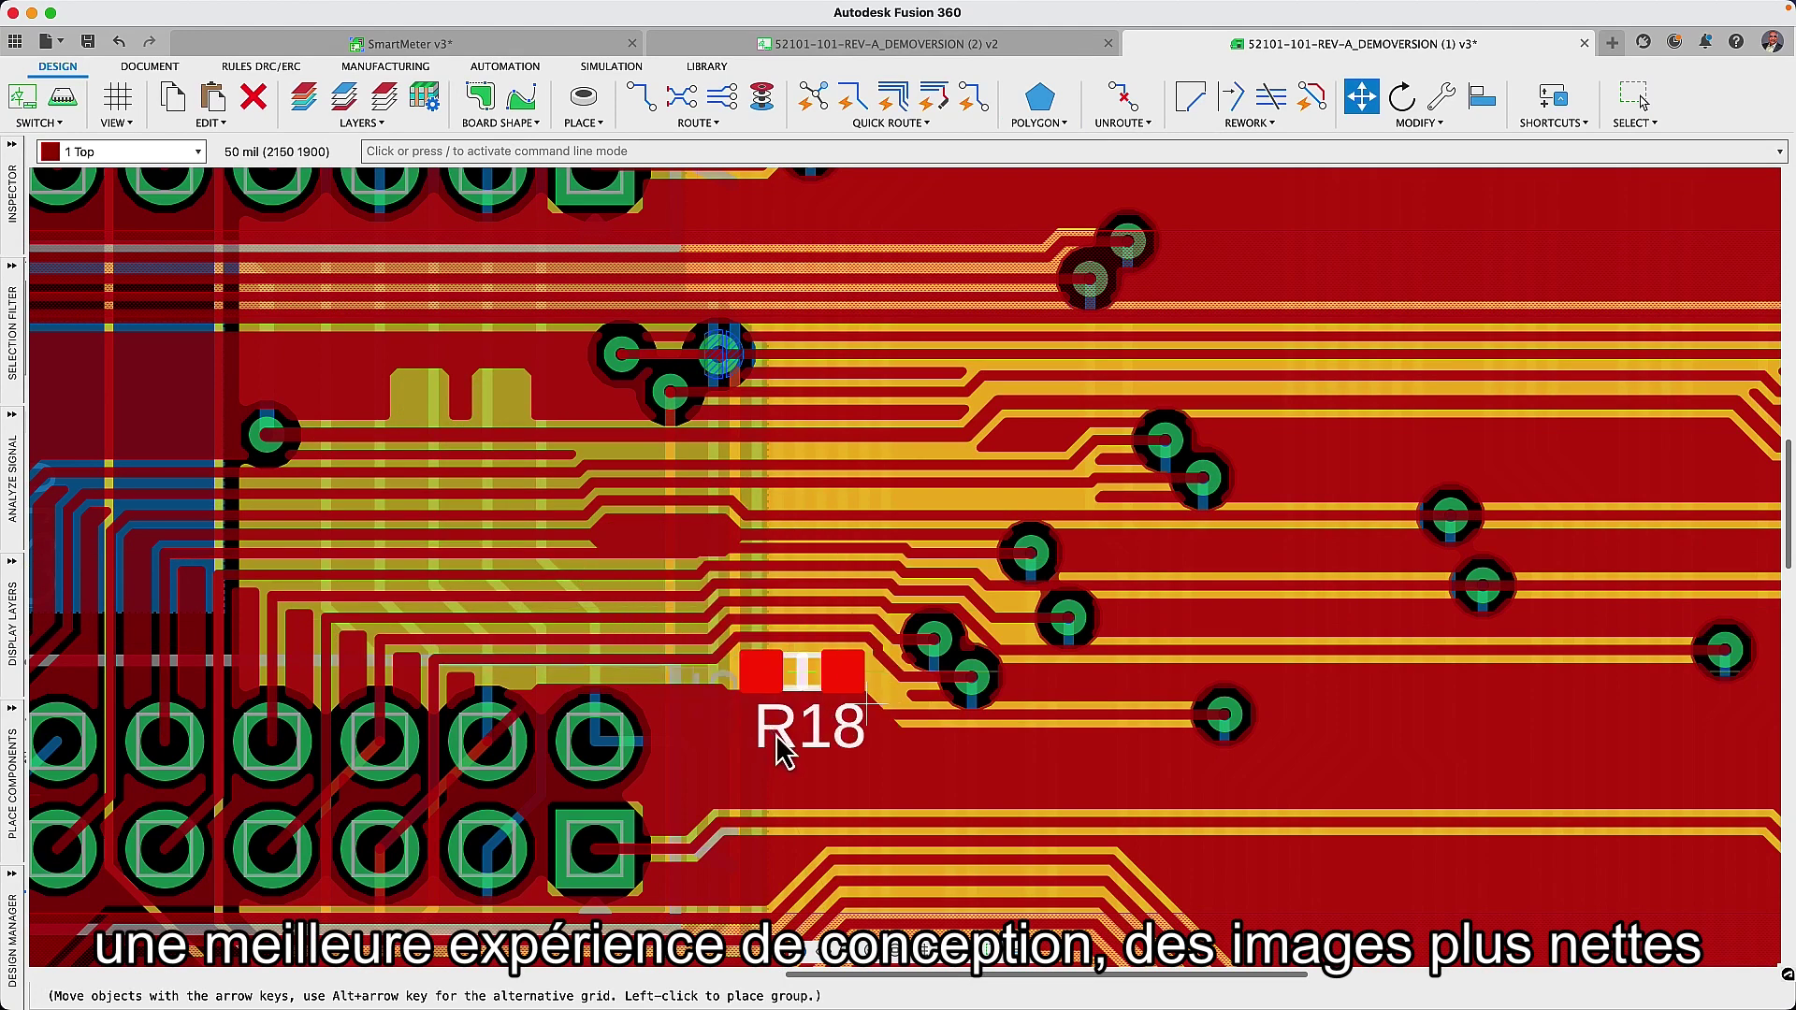
{"action": "left_click", "coordinate": [781, 751]}
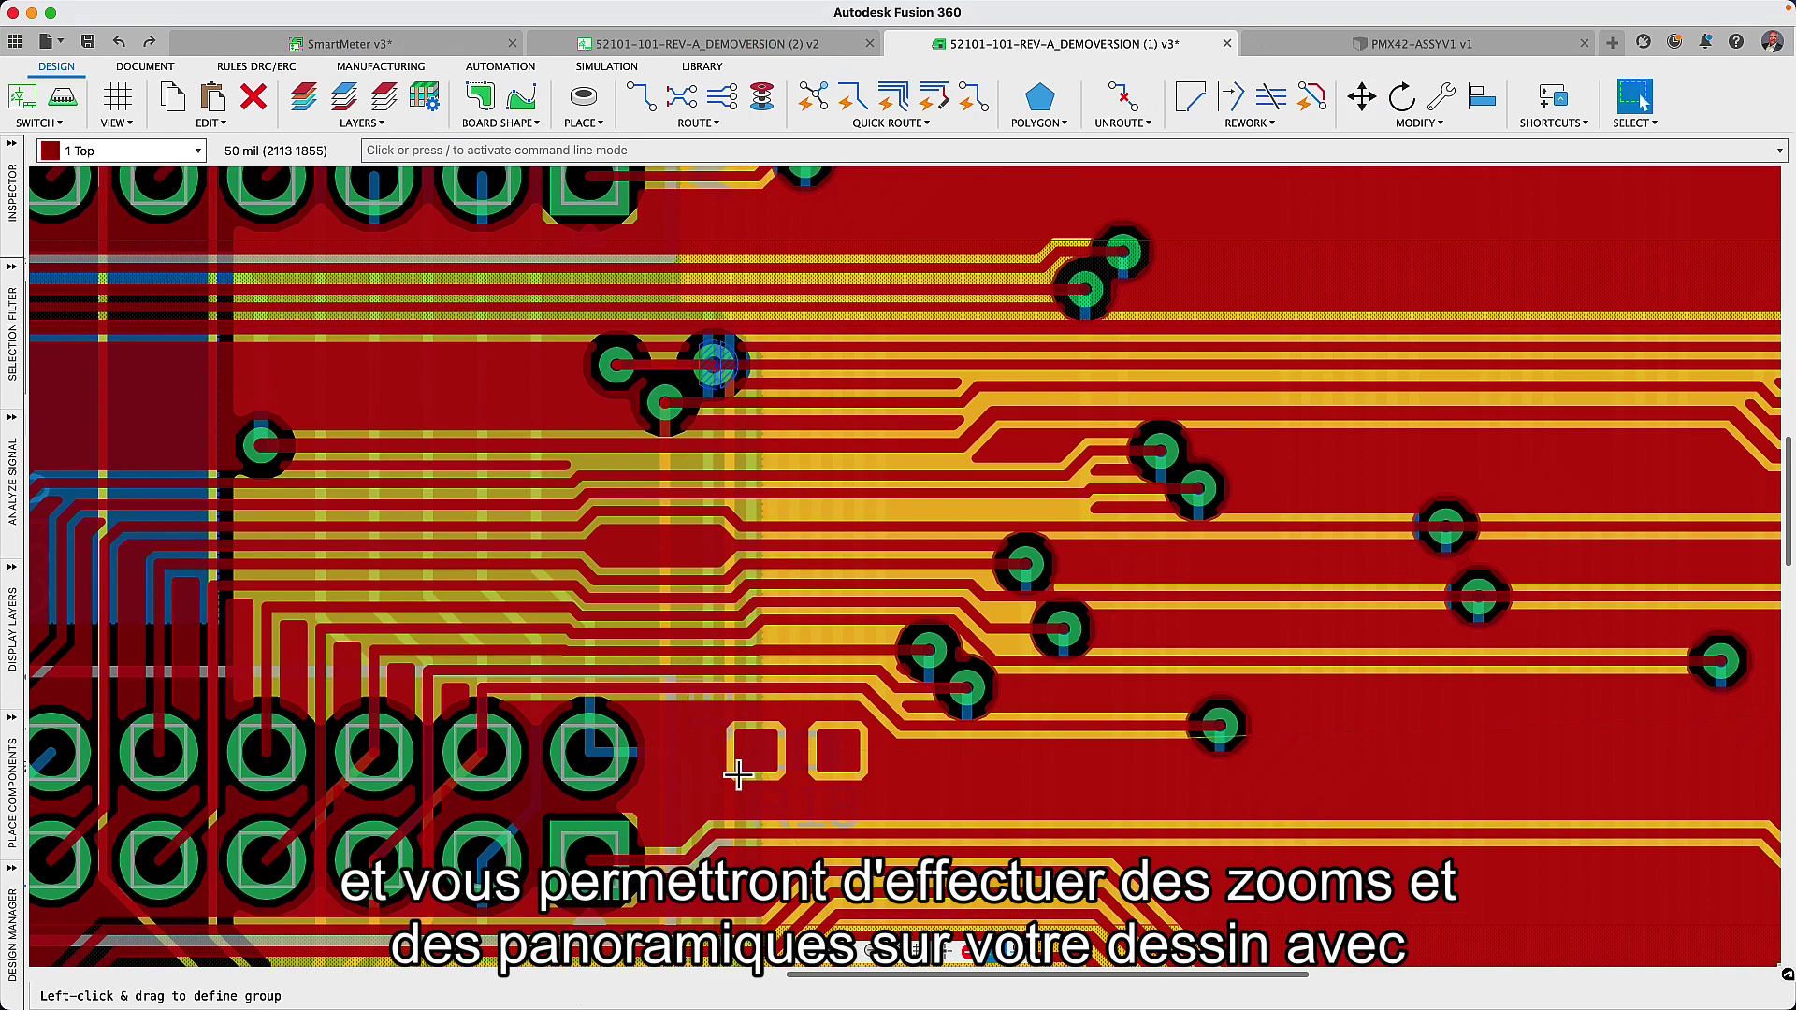
{"action": "key", "text": "alt+F2"}
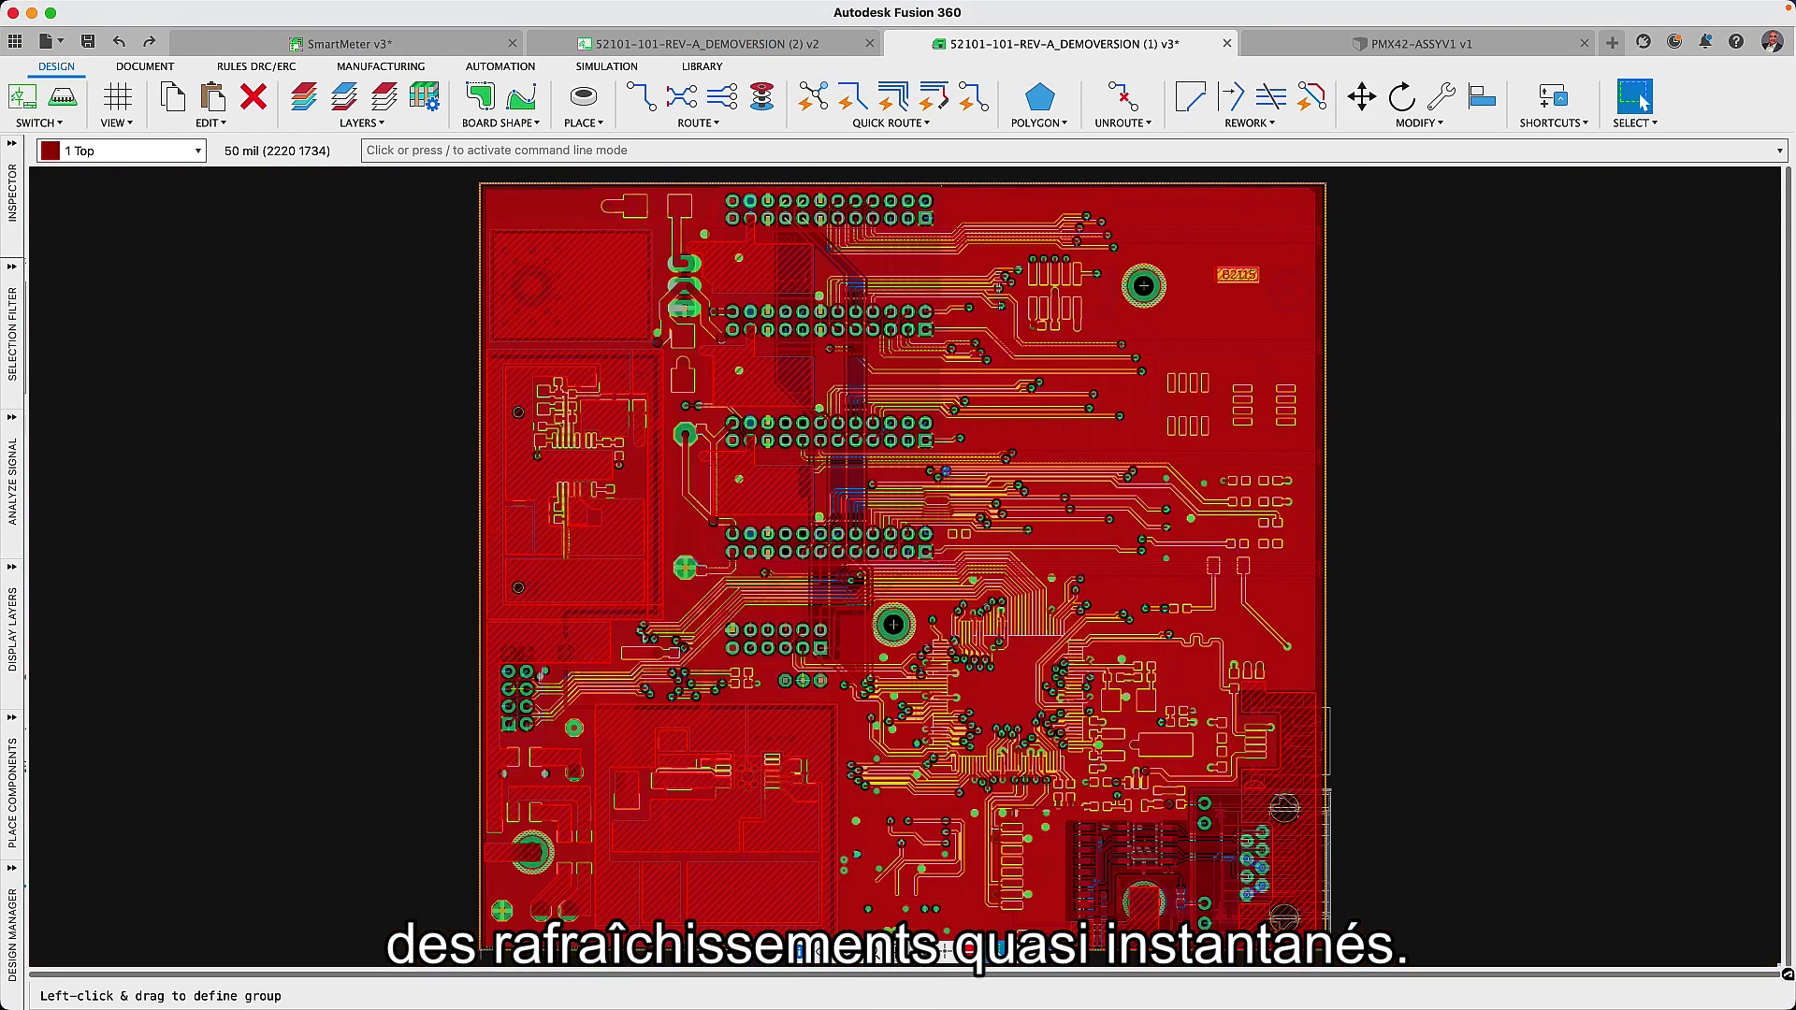
Step: Create an independent PCB from the PMX42-ASSYV1 board outline, origin at a corner, and open its 2D layout
{"action": "left_click", "coordinate": [1349, 48]}
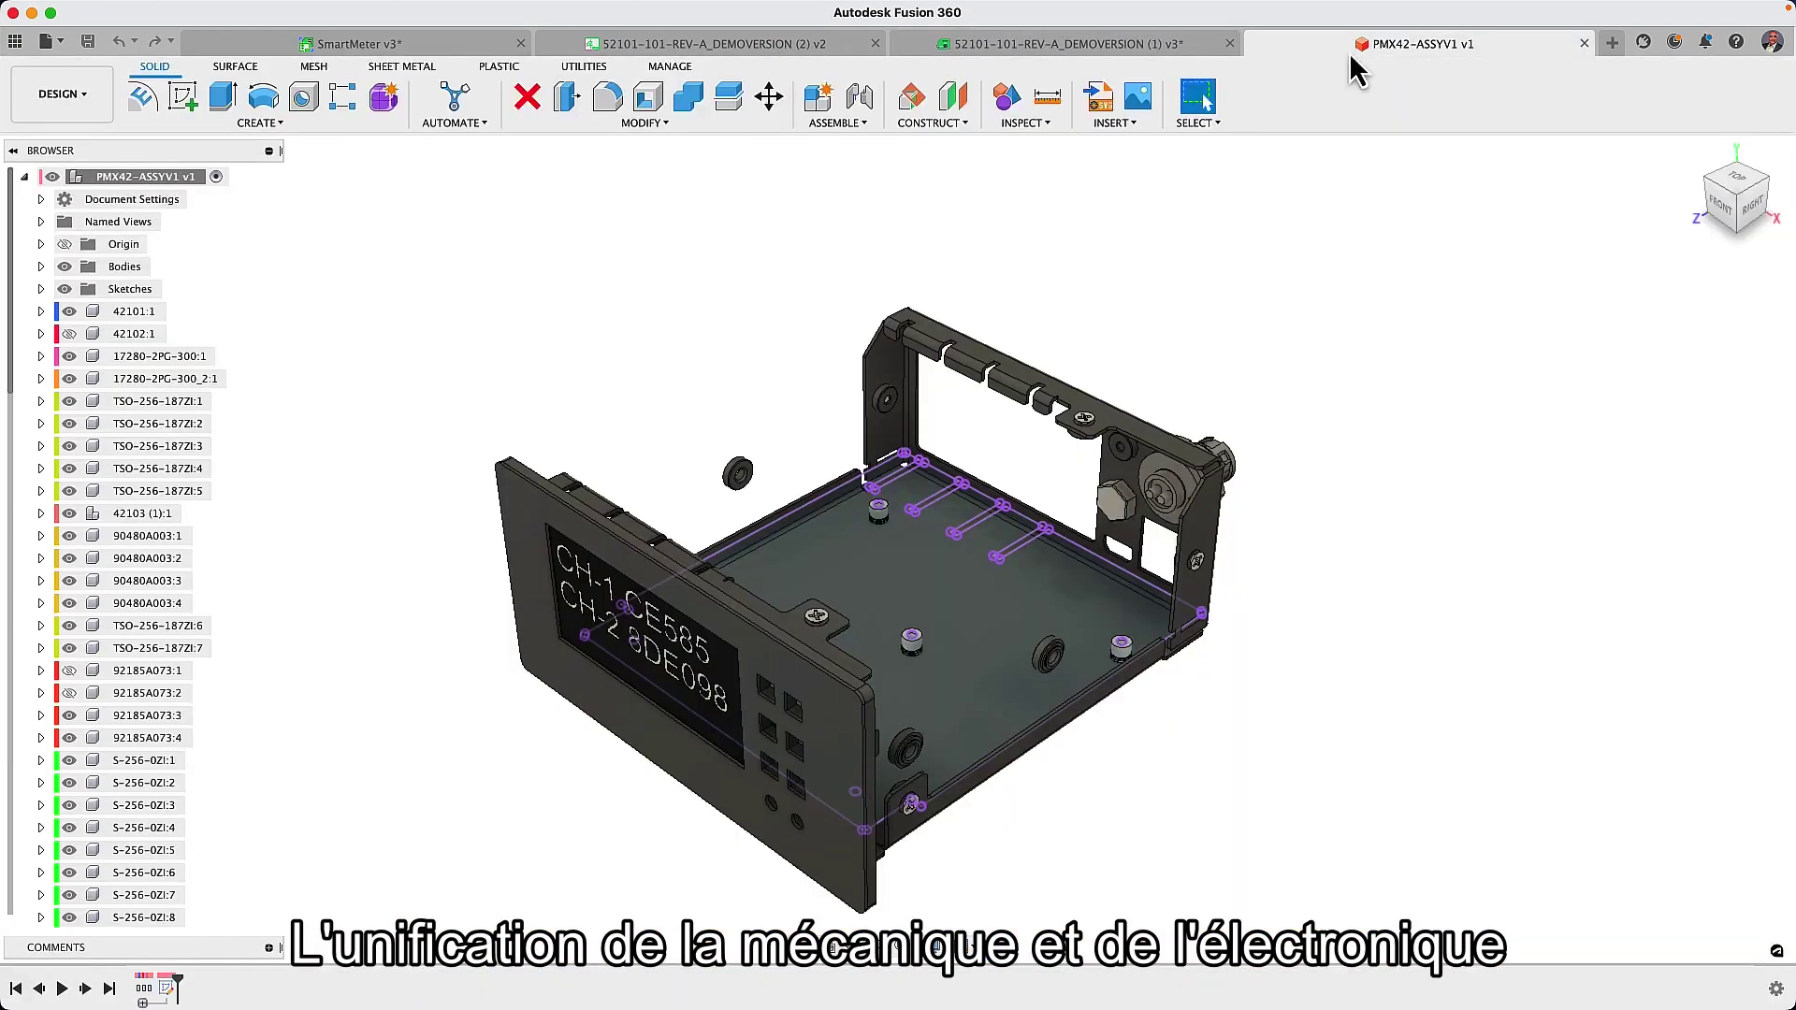
{"action": "left_click", "coordinate": [270, 122]}
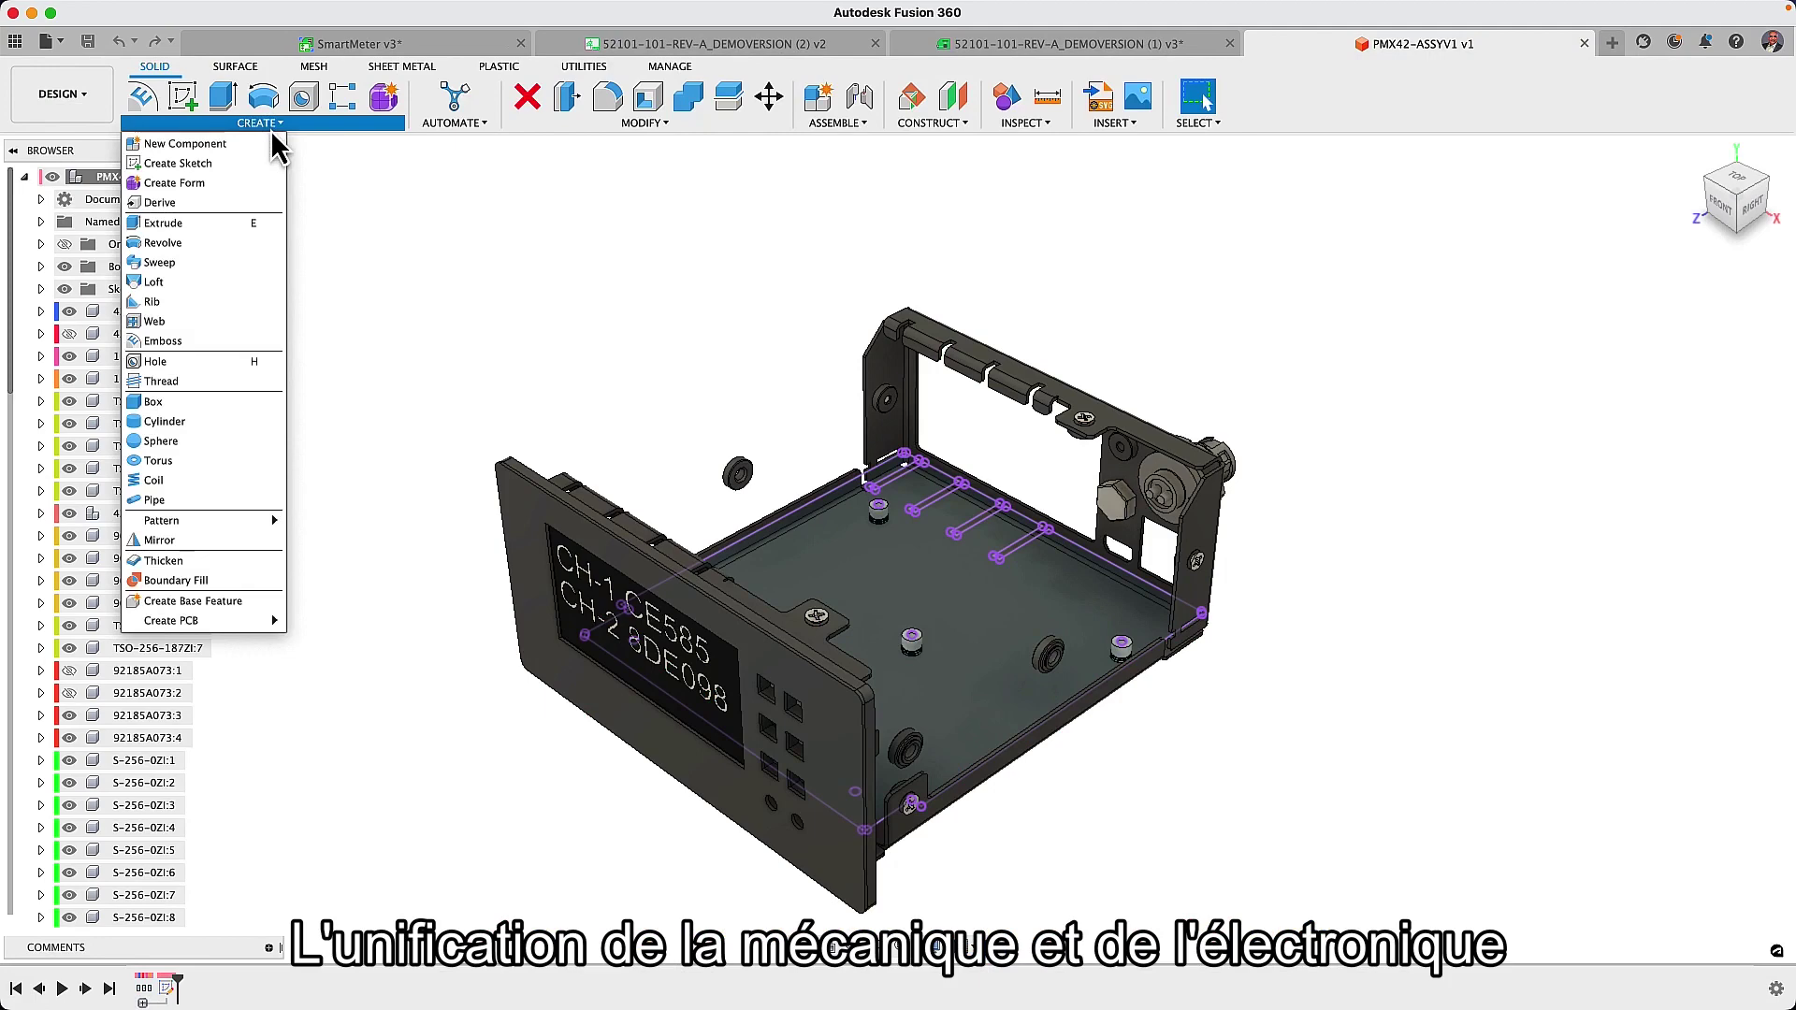
{"action": "left_click", "coordinate": [336, 643]}
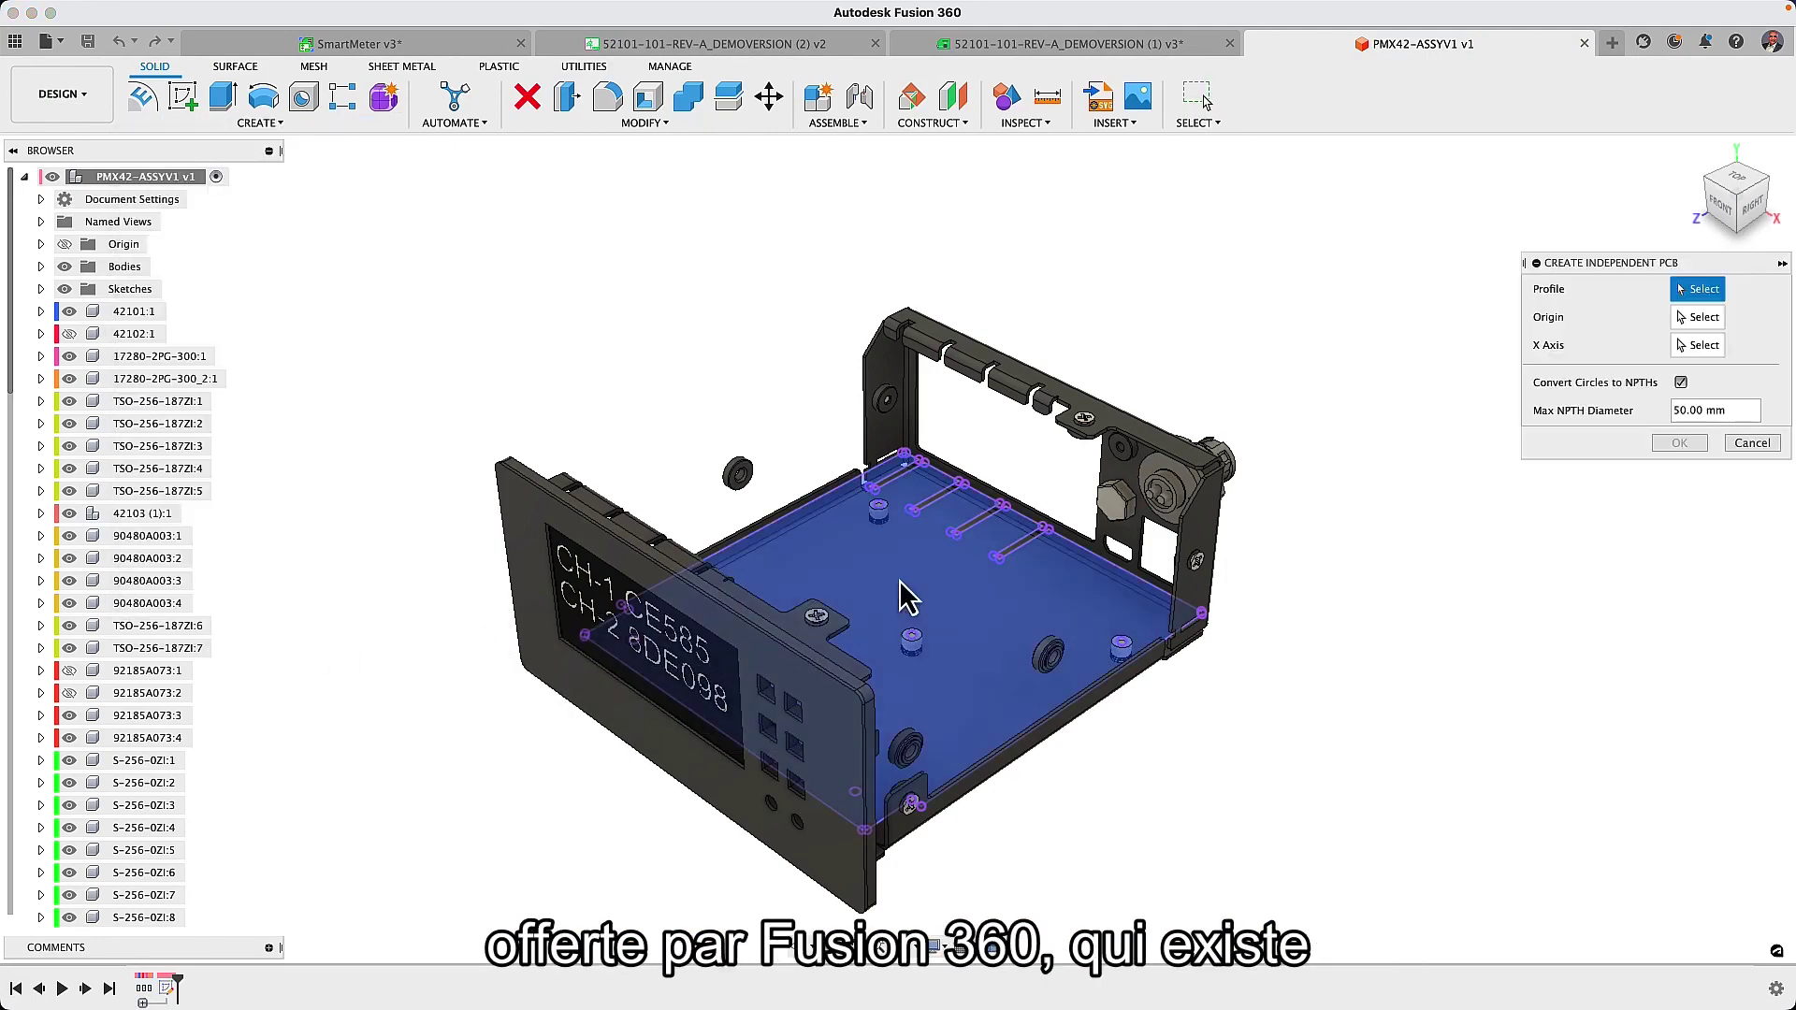
{"action": "left_click", "coordinate": [901, 590]}
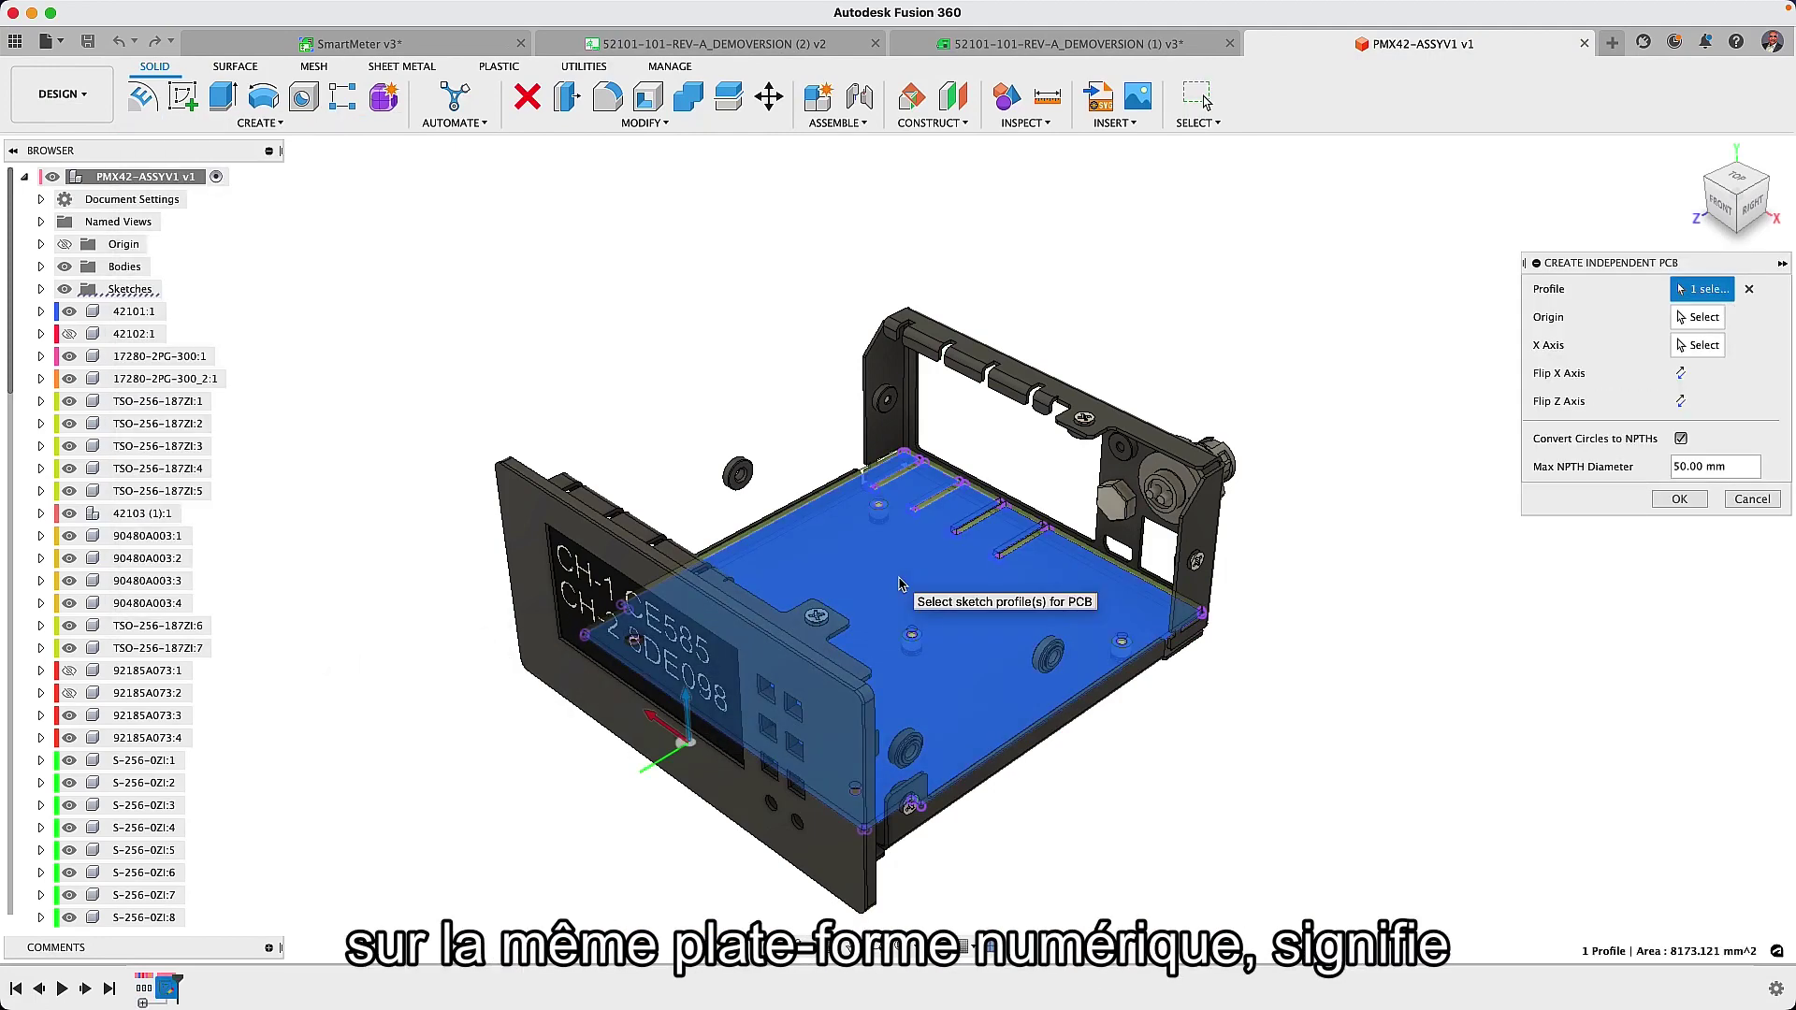
{"action": "left_click", "coordinate": [1691, 318]}
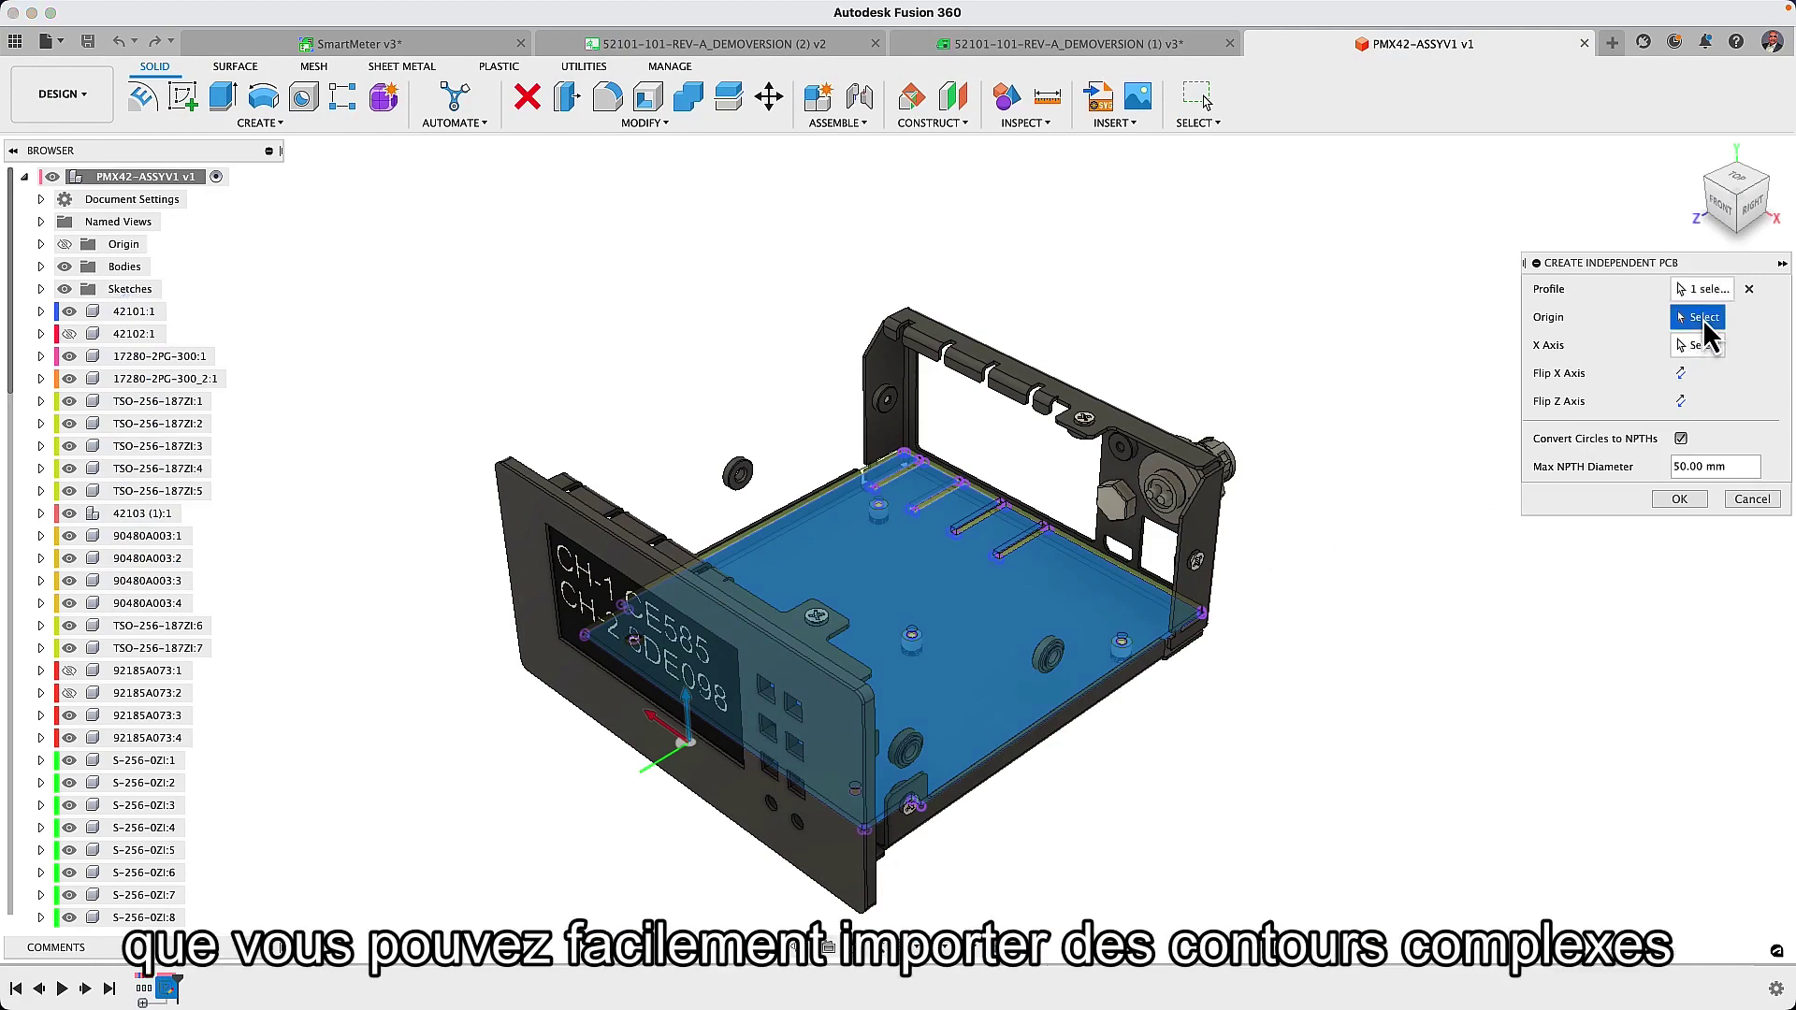
{"action": "left_click", "coordinate": [867, 831]}
{"action": "left_click", "coordinate": [1738, 184]}
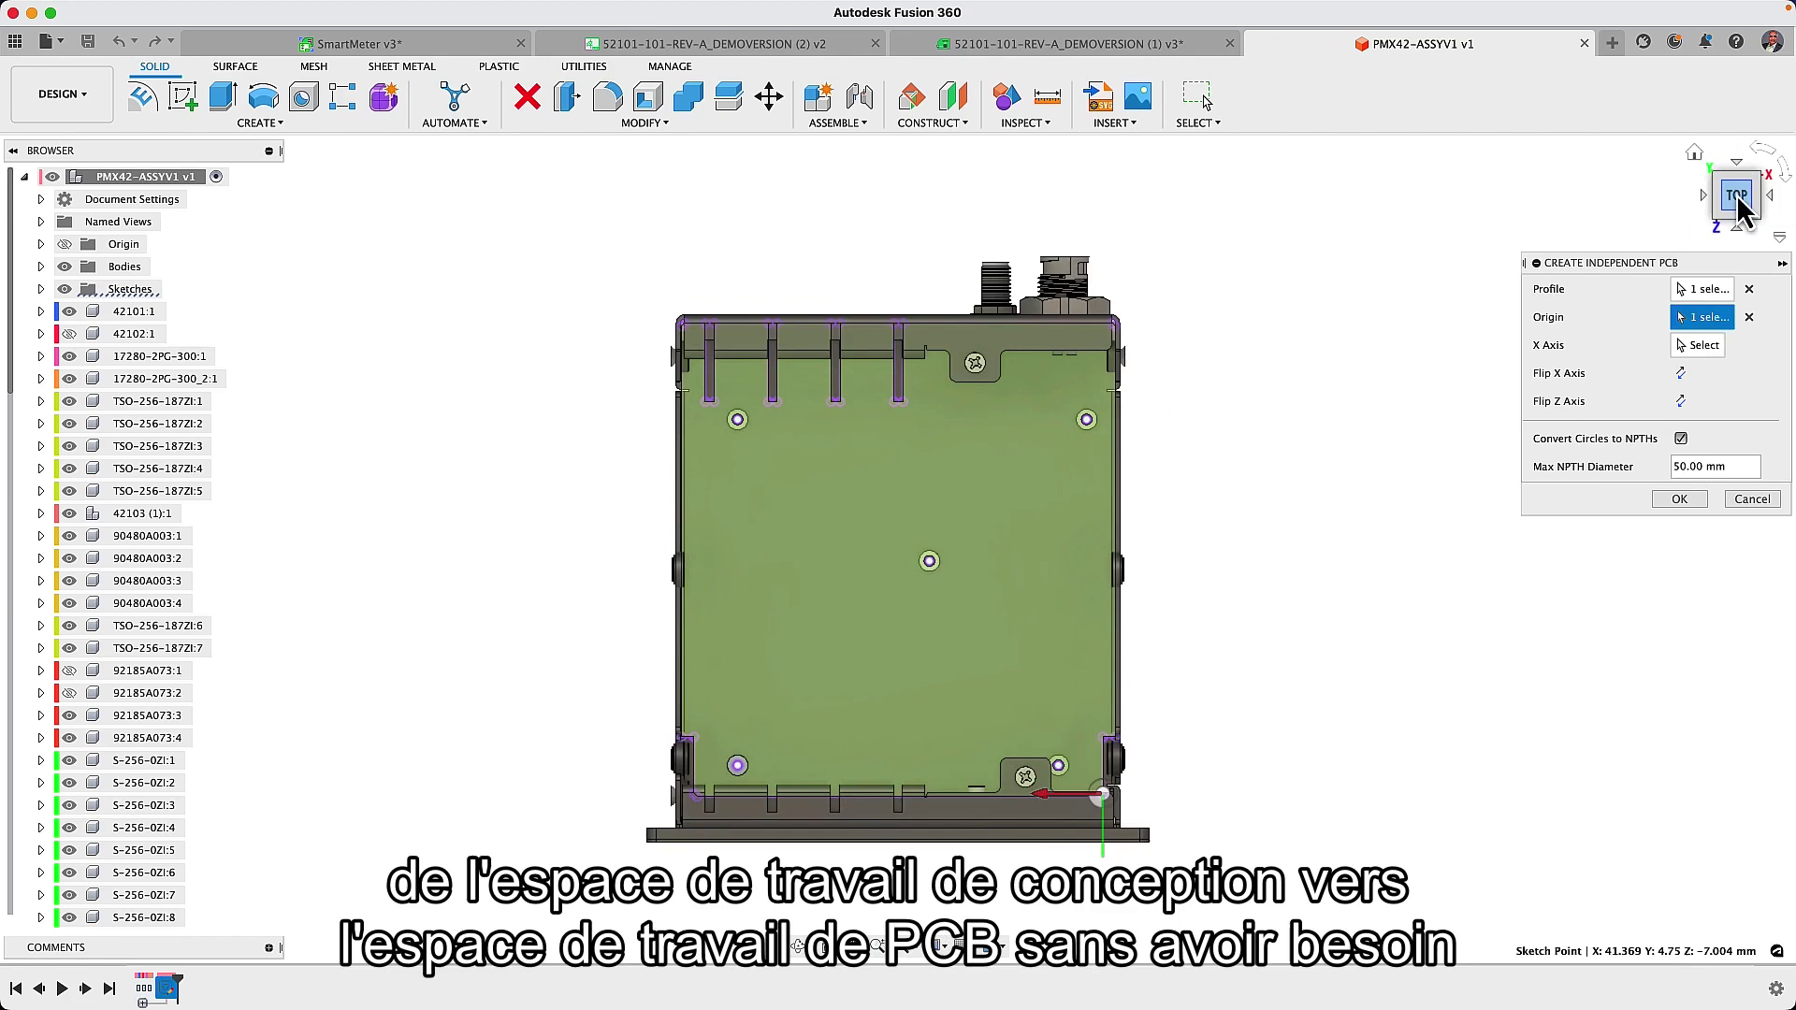
{"action": "left_click", "coordinate": [1680, 499]}
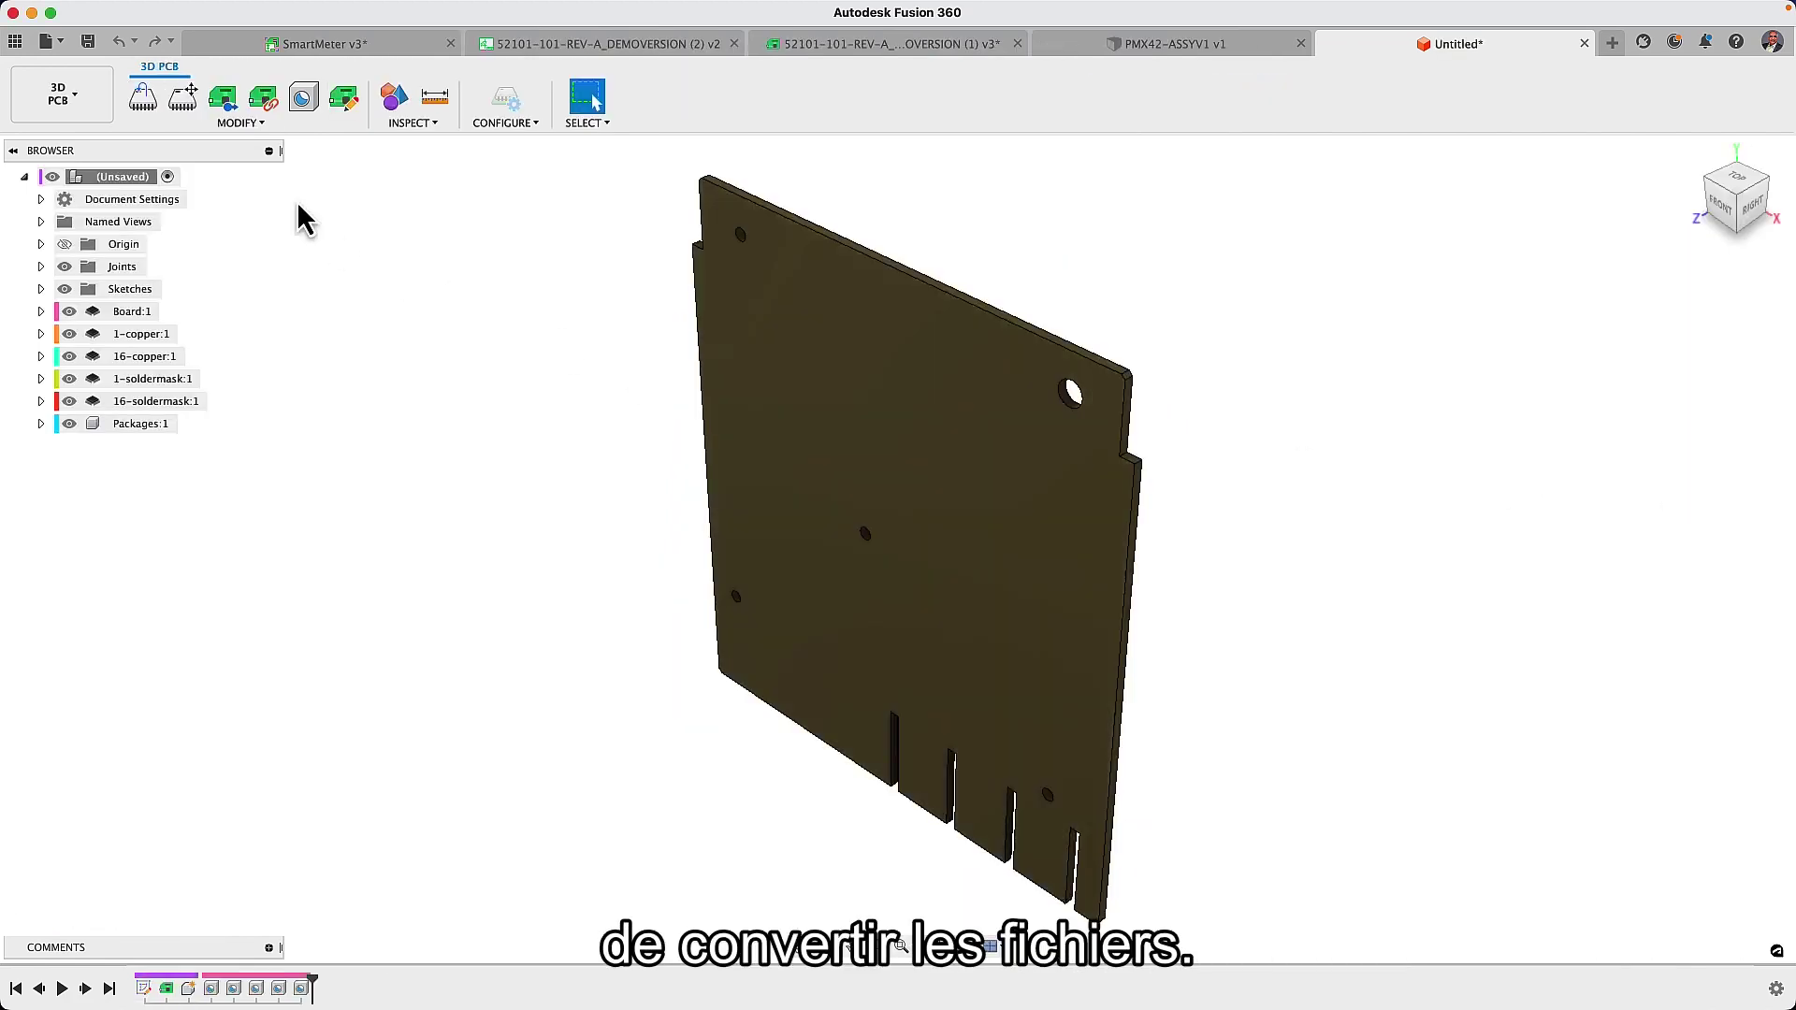
{"action": "left_click", "coordinate": [223, 101]}
{"action": "left_click", "coordinate": [1022, 520]}
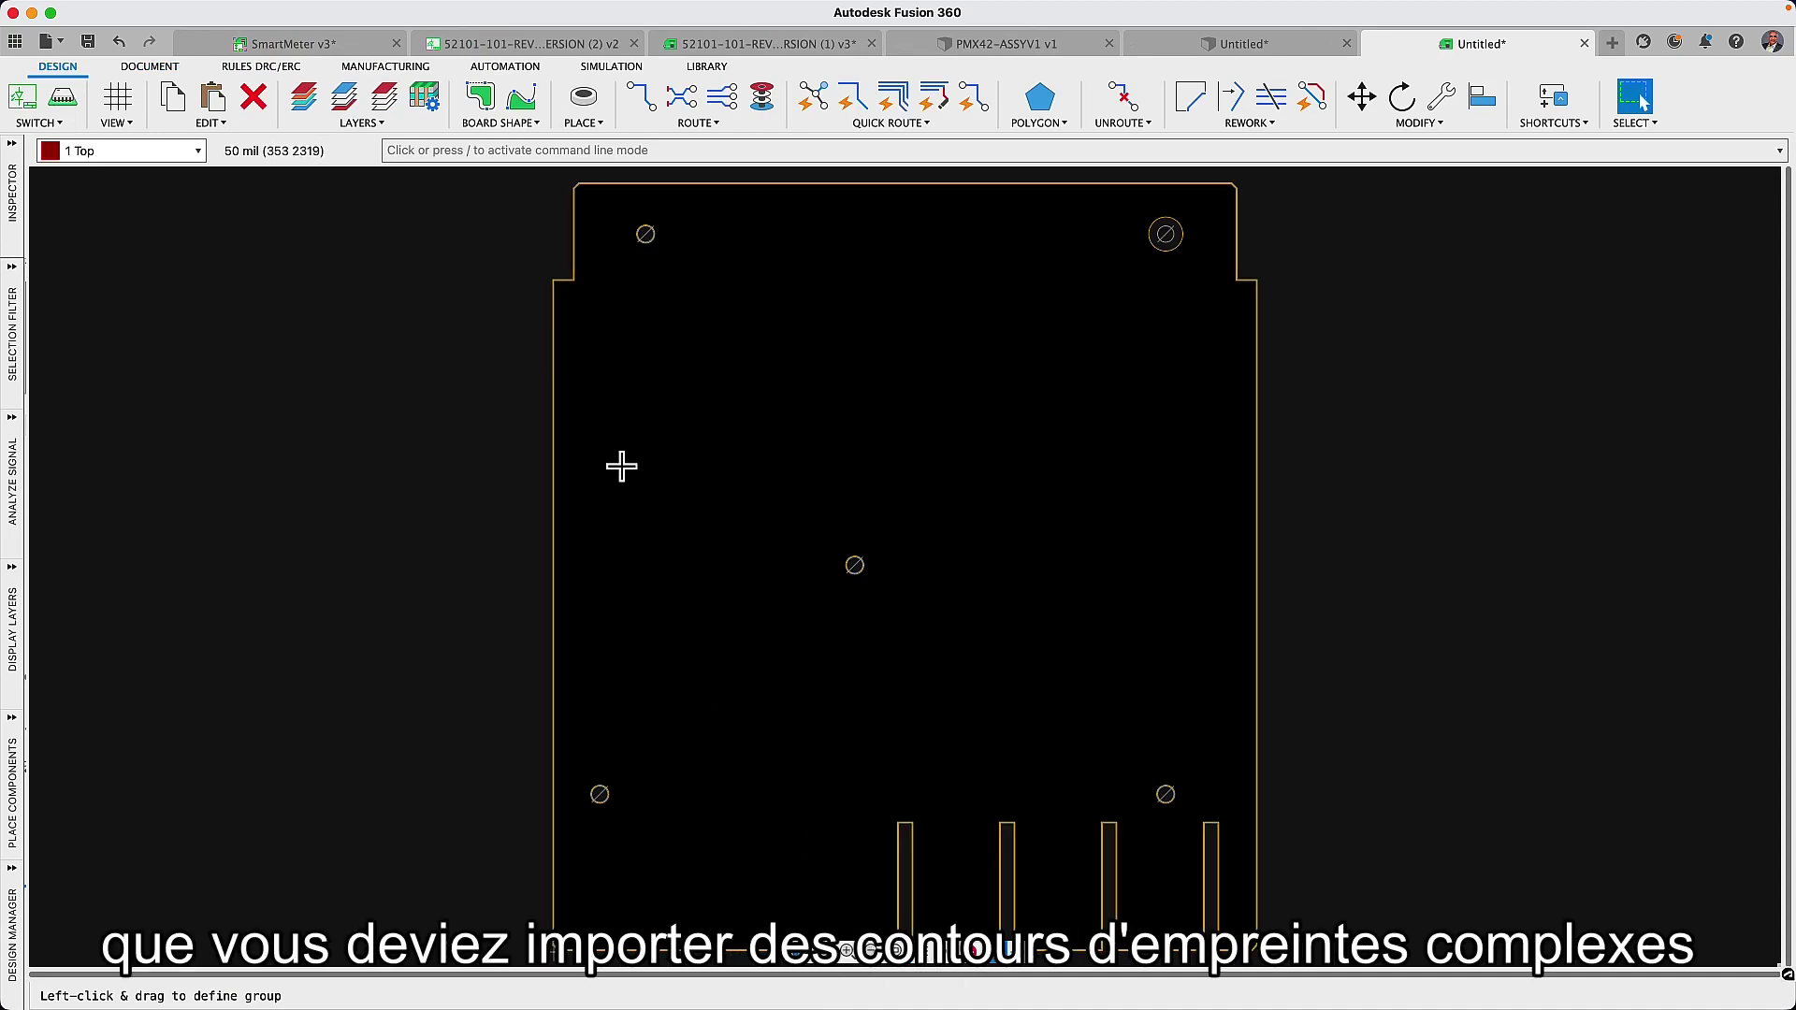
Step: Start a DXF import and choose Autodesk Logo v1.dxf from the Logo folder
{"action": "left_click", "coordinate": [591, 137]}
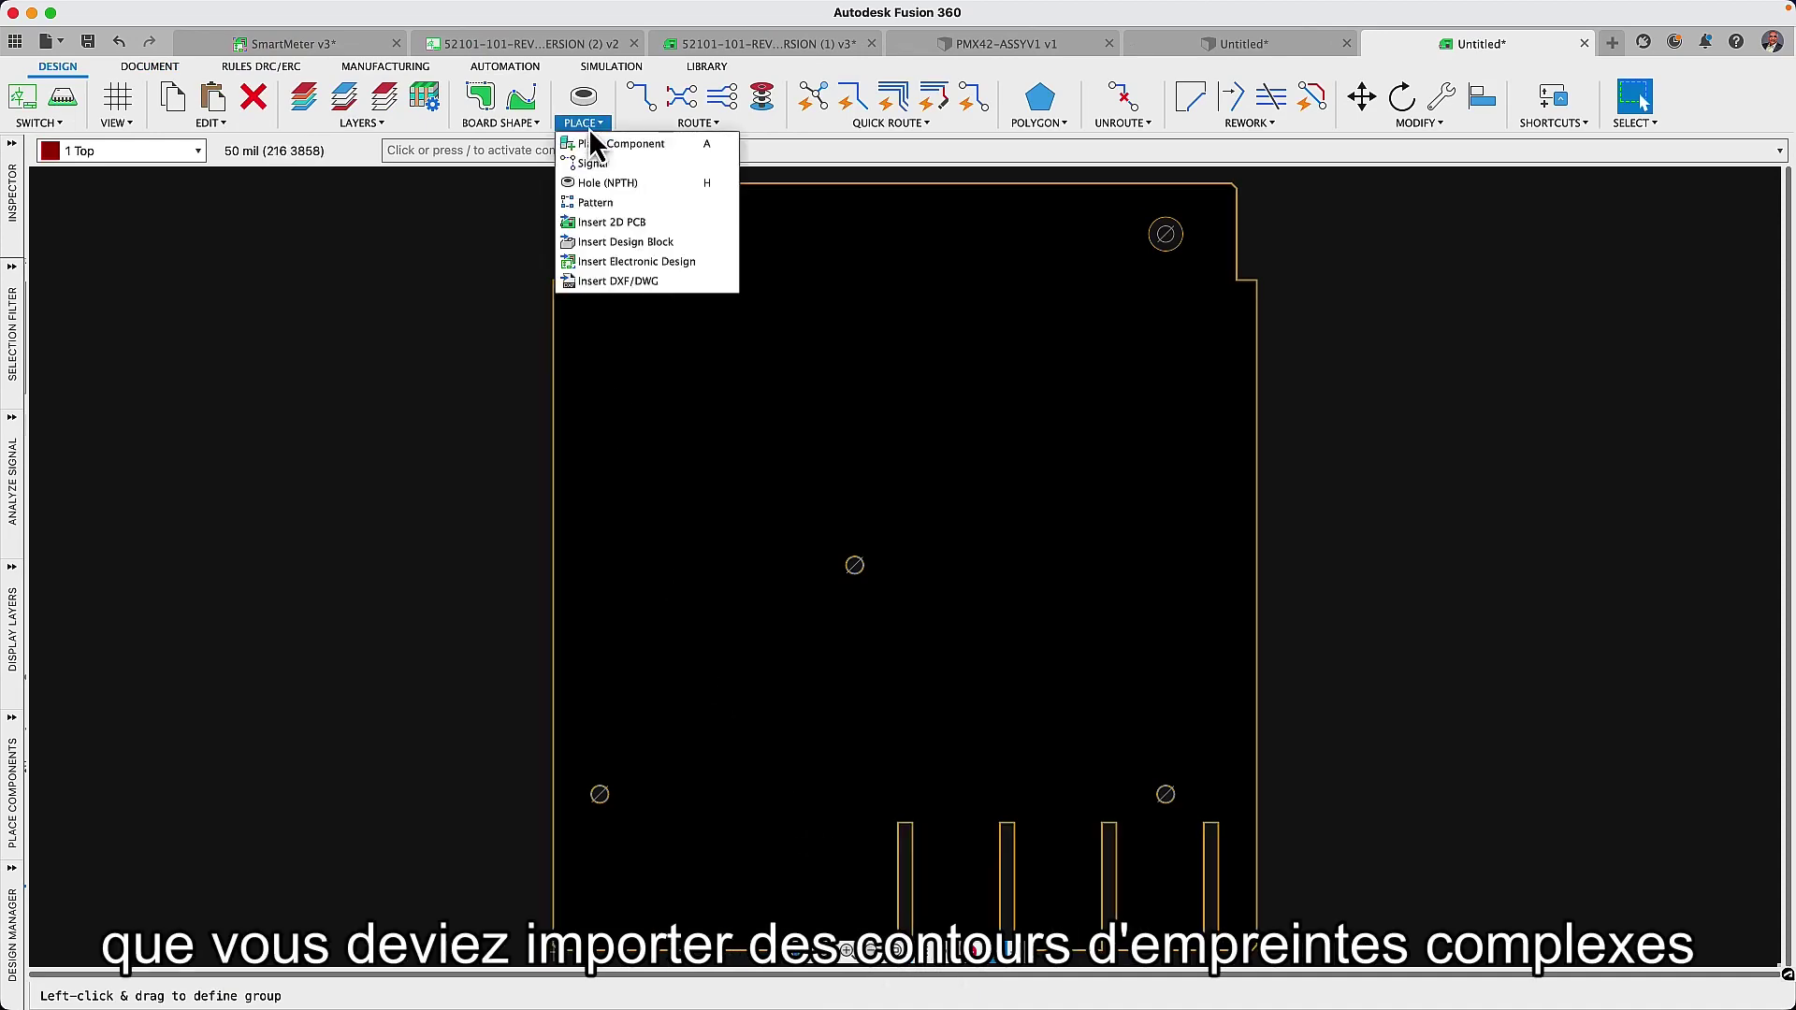
{"action": "left_click", "coordinate": [632, 281]}
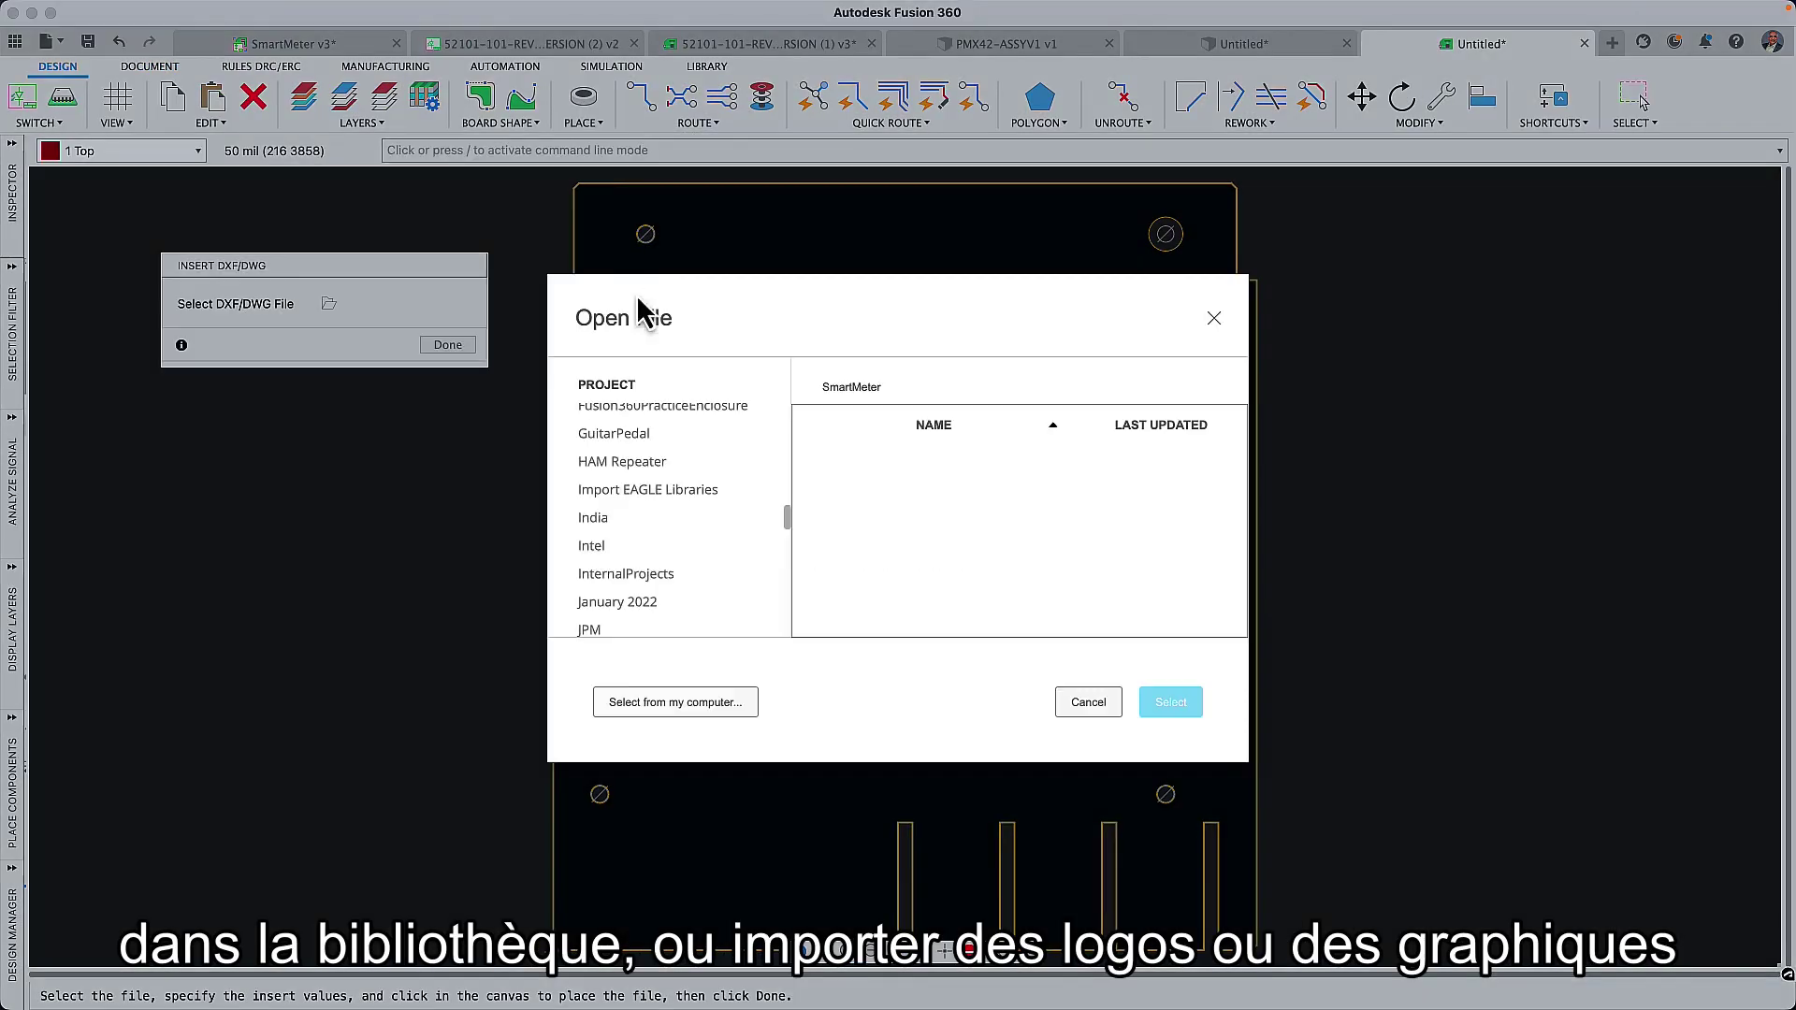
{"action": "left_click", "coordinate": [687, 702]}
{"action": "left_click", "coordinate": [604, 116]}
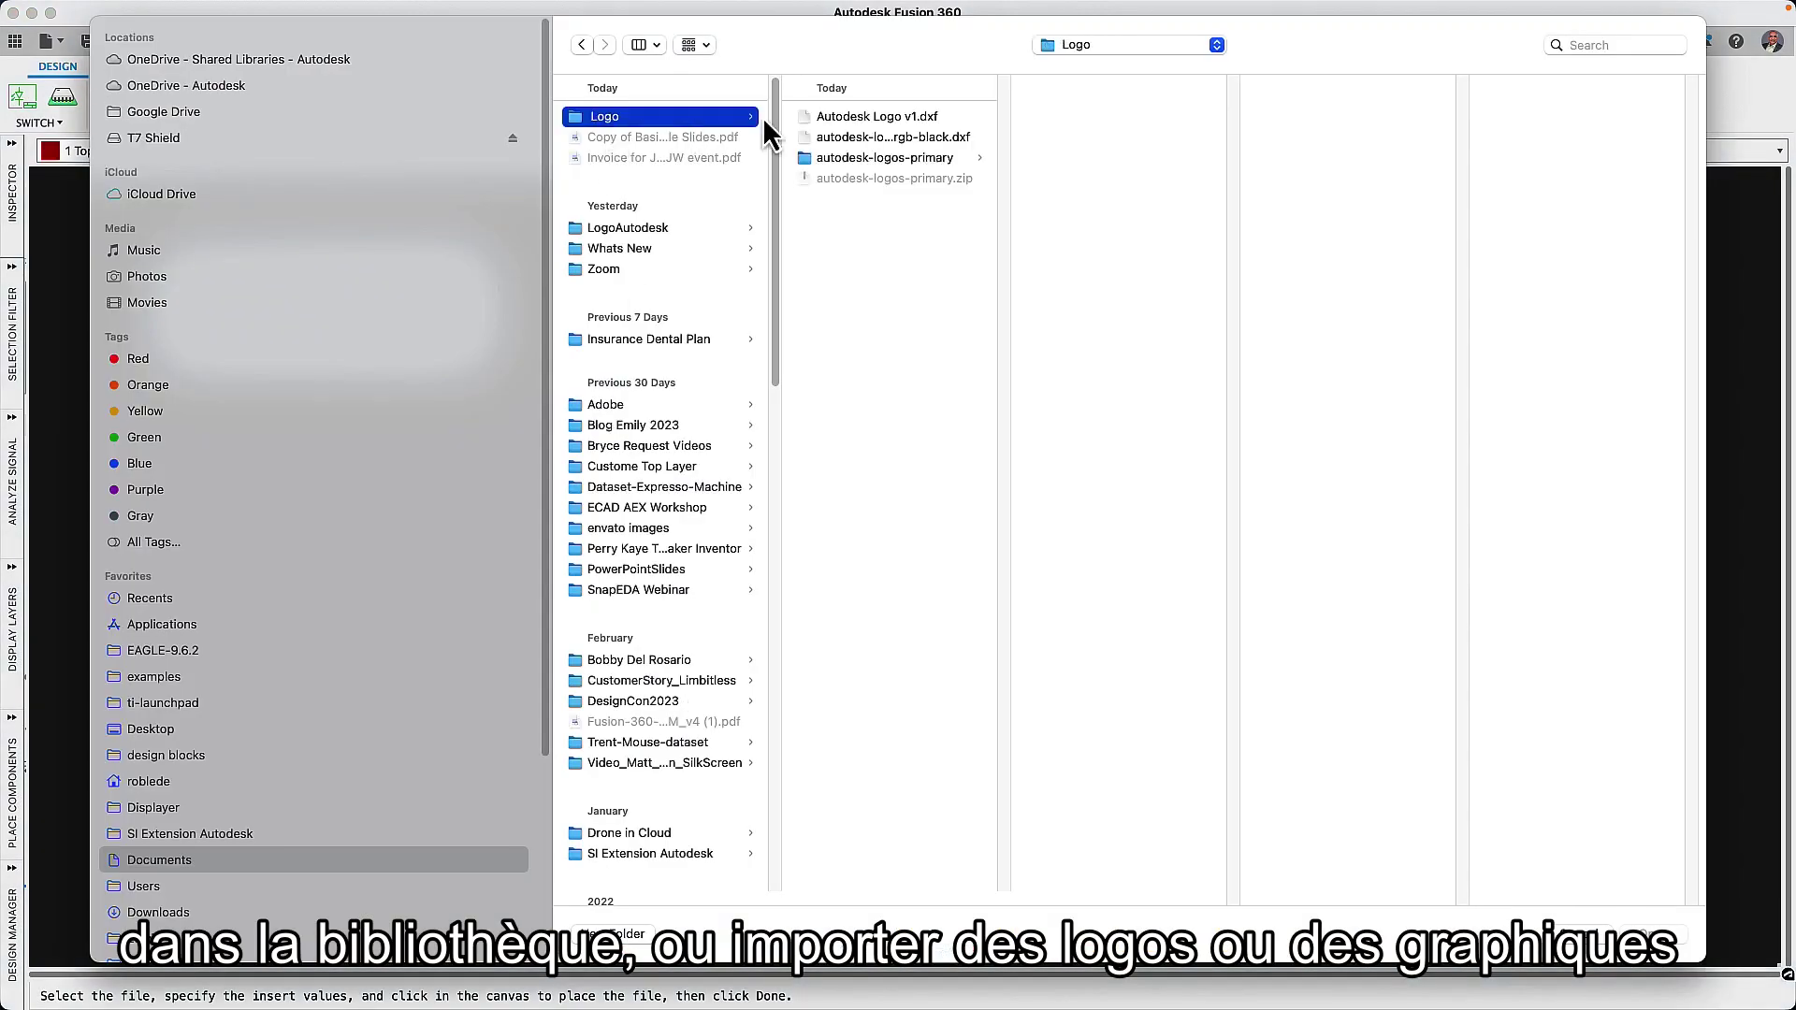
{"action": "left_click", "coordinate": [841, 116]}
{"action": "left_click", "coordinate": [1650, 935]}
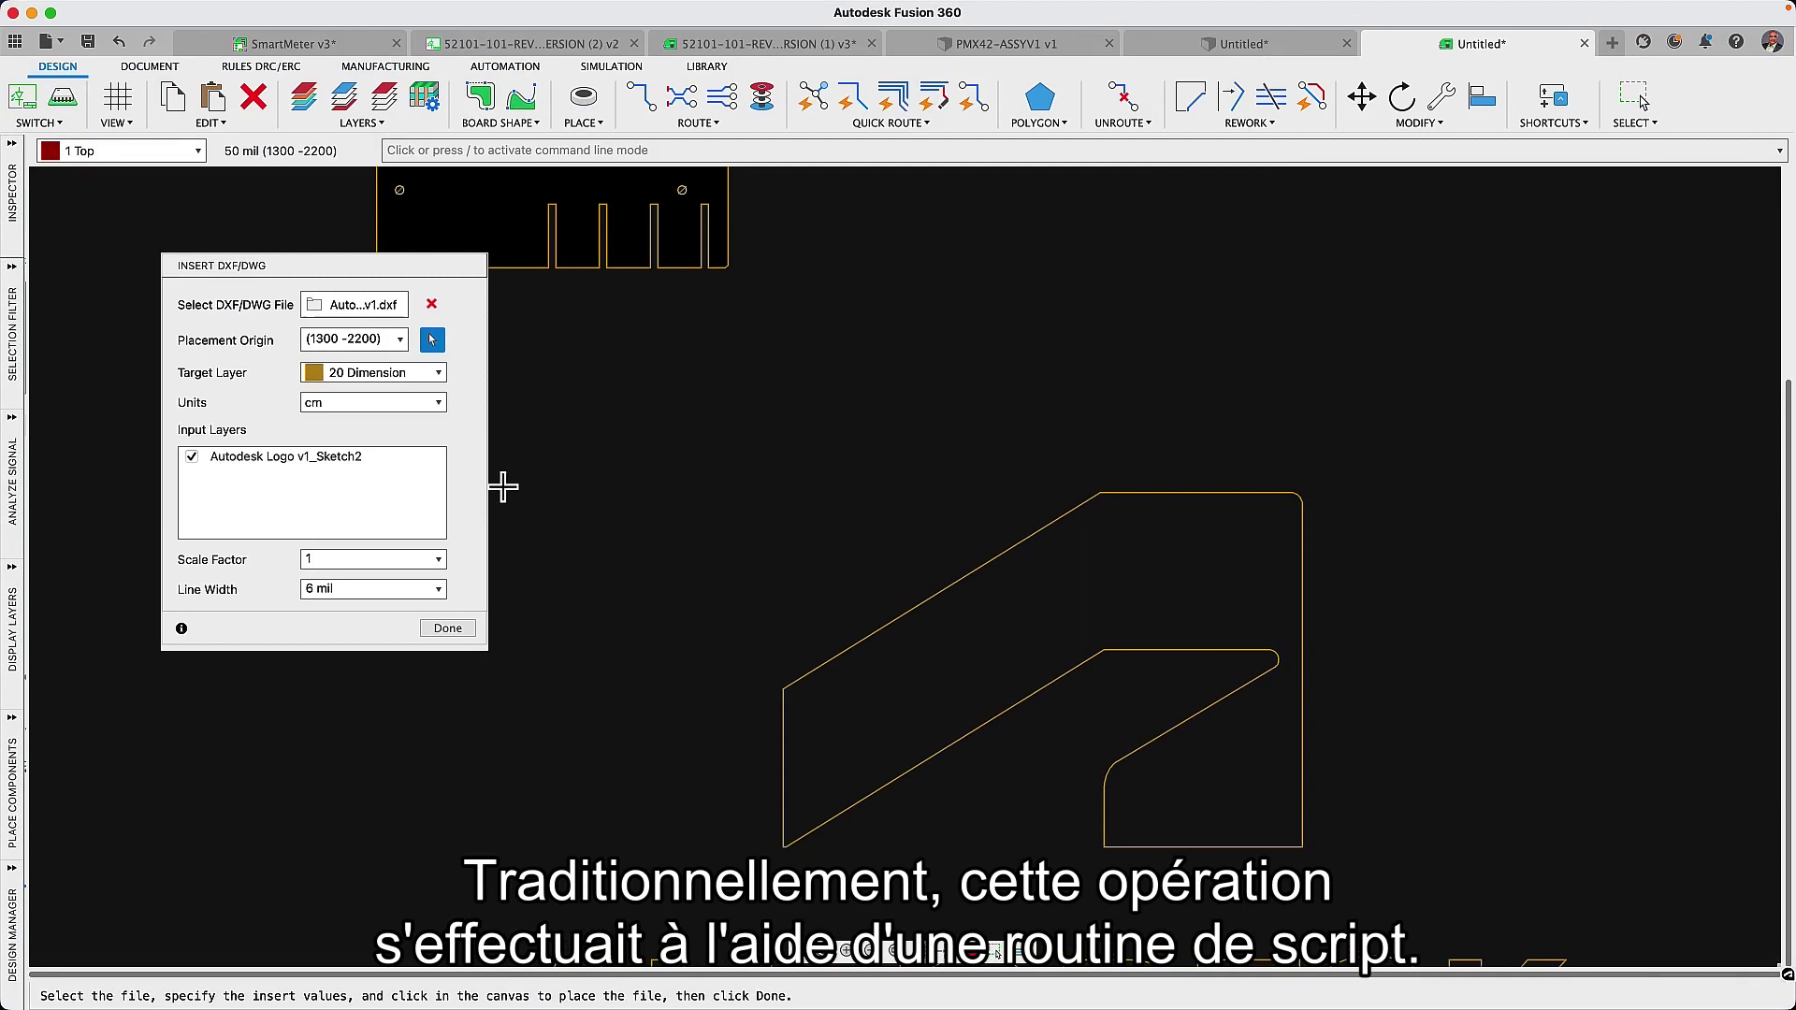
Step: Import the logo on layer 21 tPlace in millimetres, near the board's bottom-left
{"action": "left_click", "coordinate": [441, 374]}
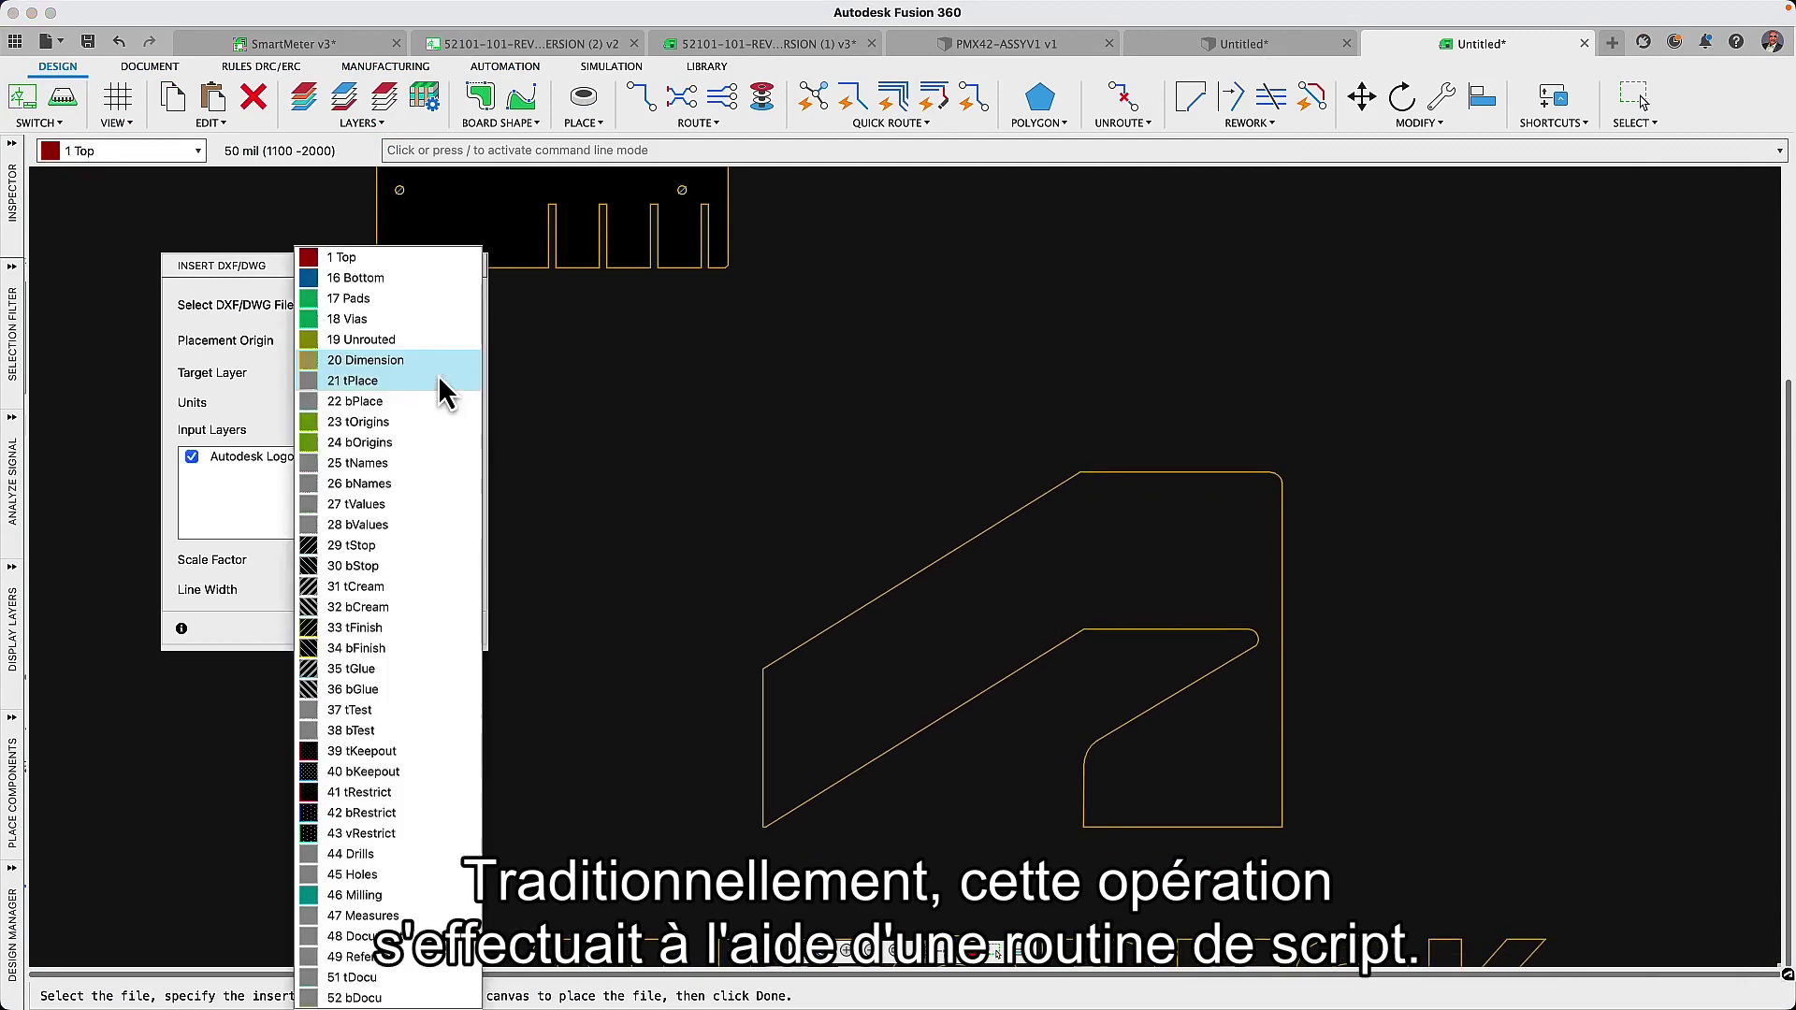
{"action": "left_click", "coordinate": [400, 380]}
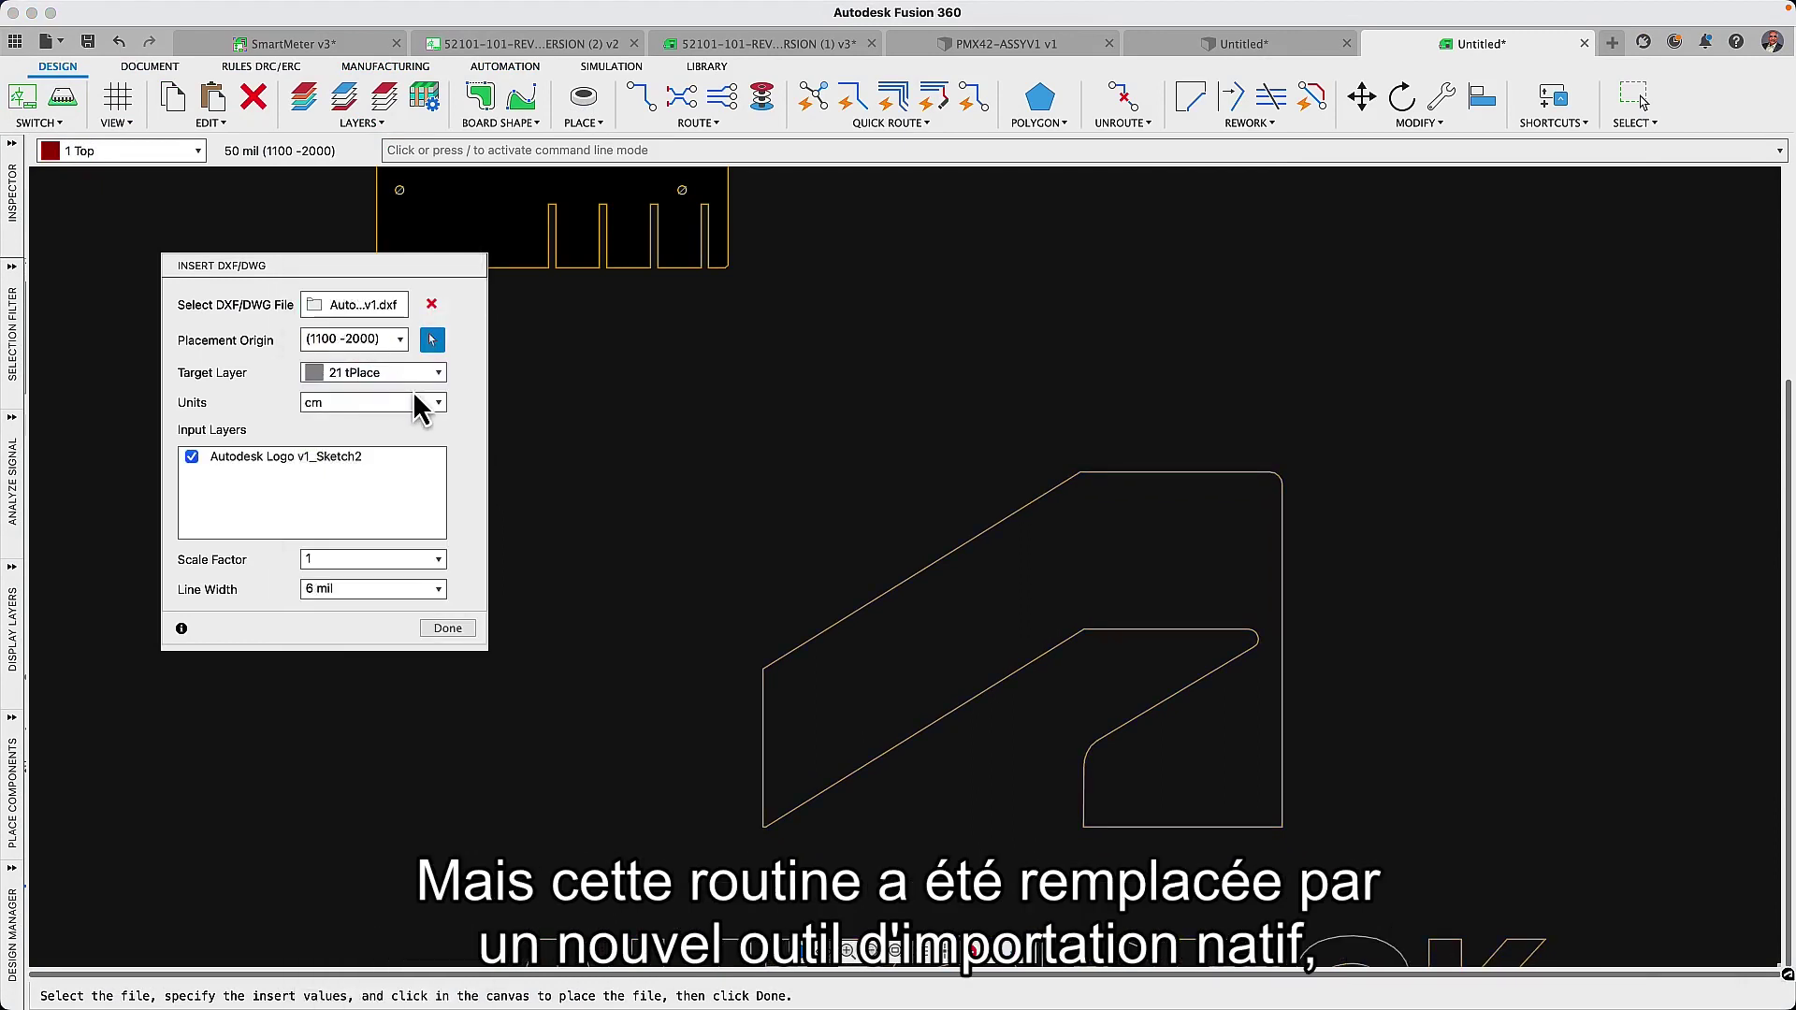
{"action": "left_click", "coordinate": [419, 404]}
{"action": "left_click", "coordinate": [432, 386]}
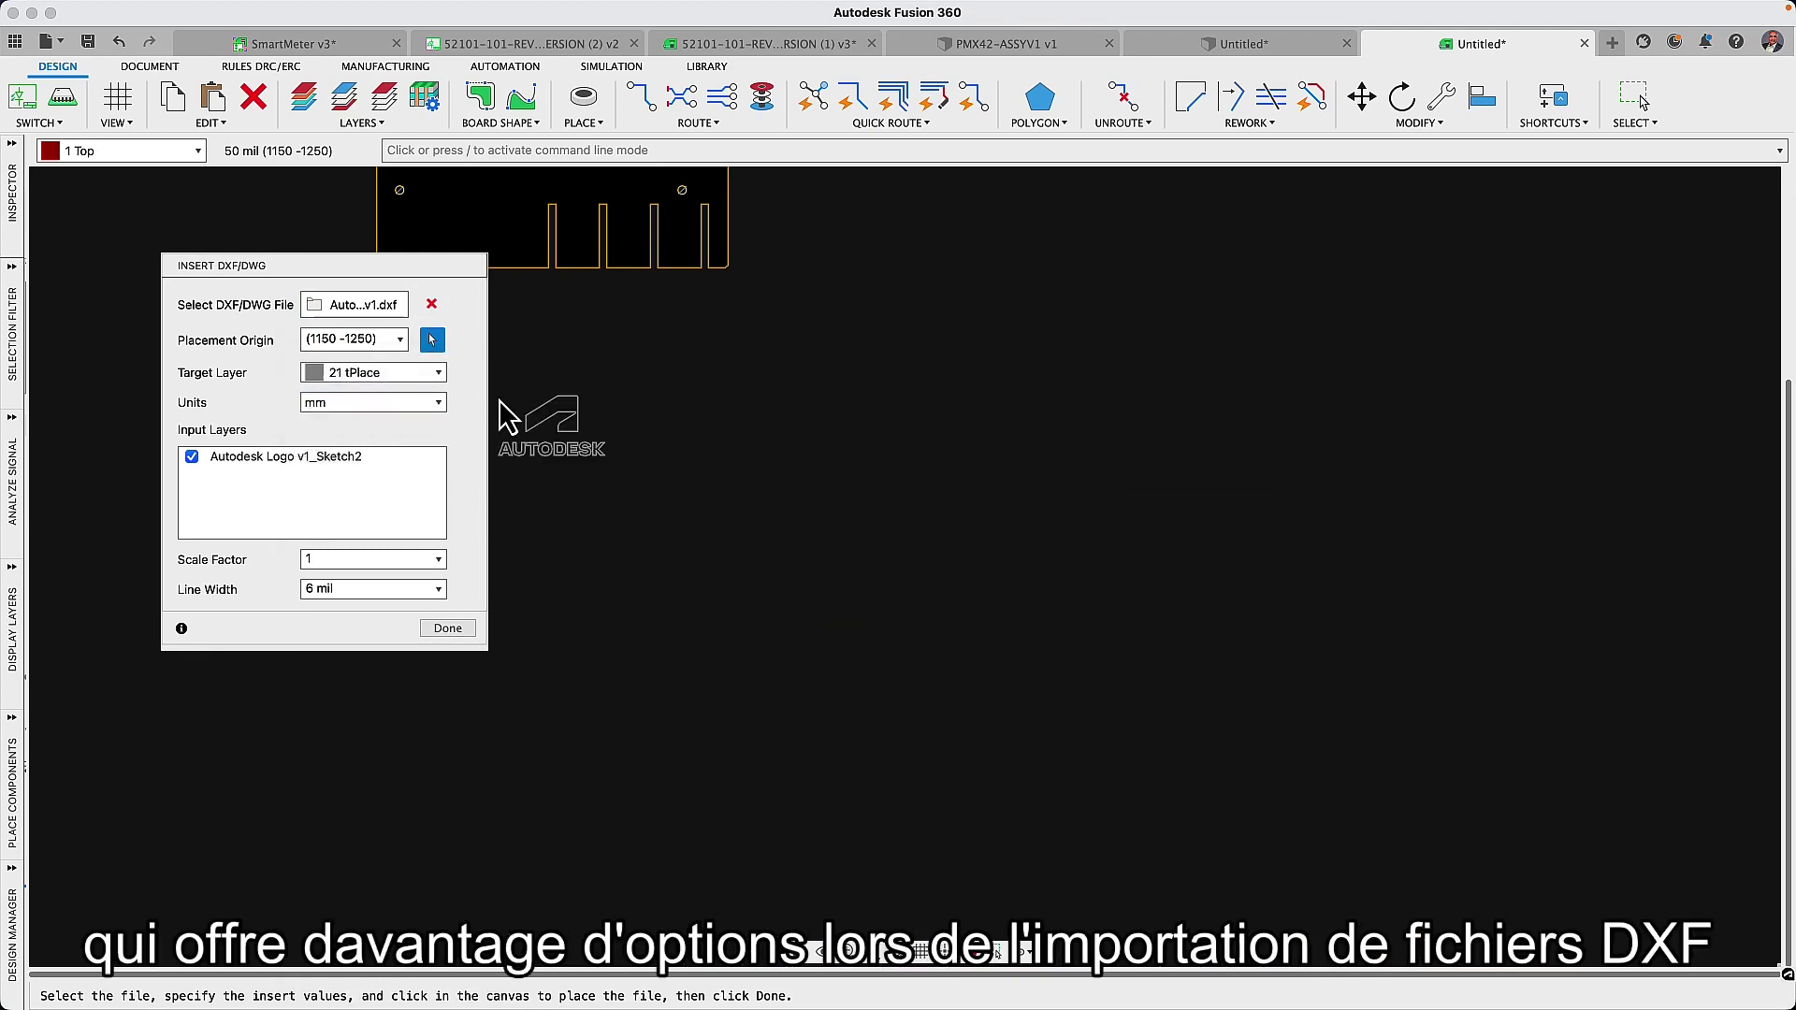
{"action": "mouse_move", "coordinate": [505, 412]}
{"action": "middle_mouse_down"}
{"action": "mouse_move", "coordinate": [729, 692]}
{"action": "mouse_move", "coordinate": [814, 861]}
{"action": "middle_mouse_up"}
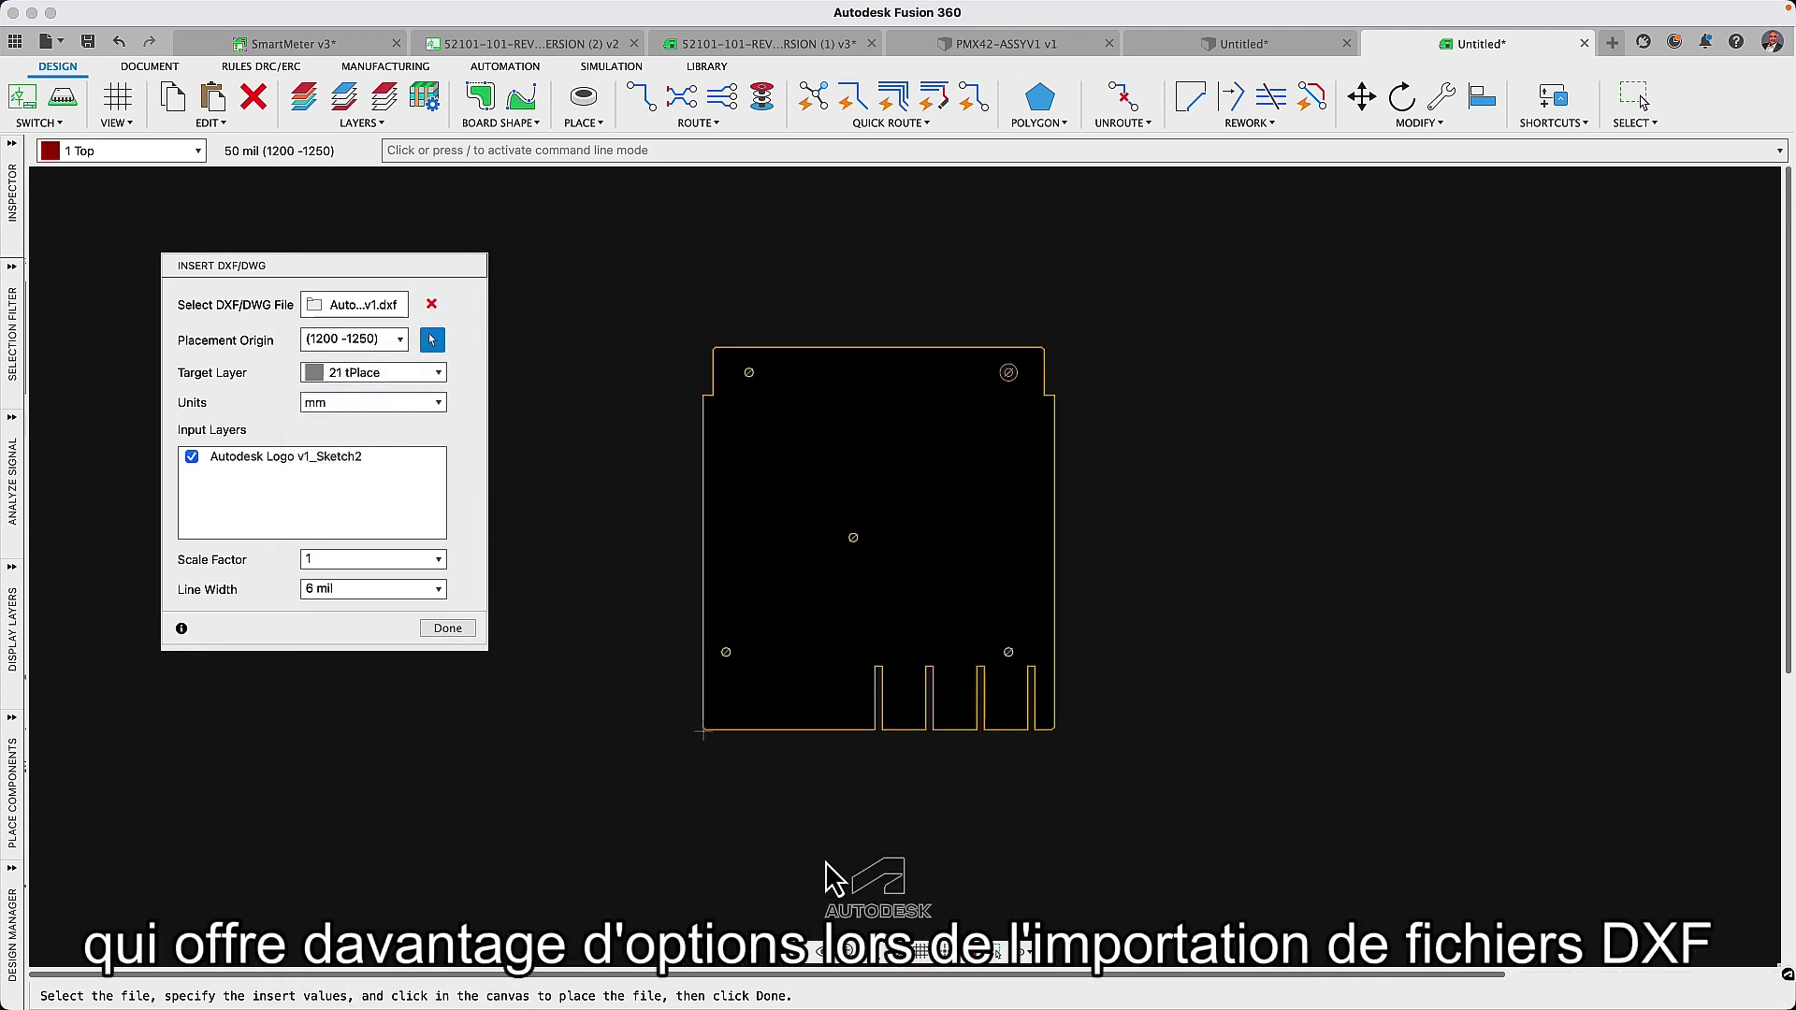
{"action": "left_click", "coordinate": [731, 669]}
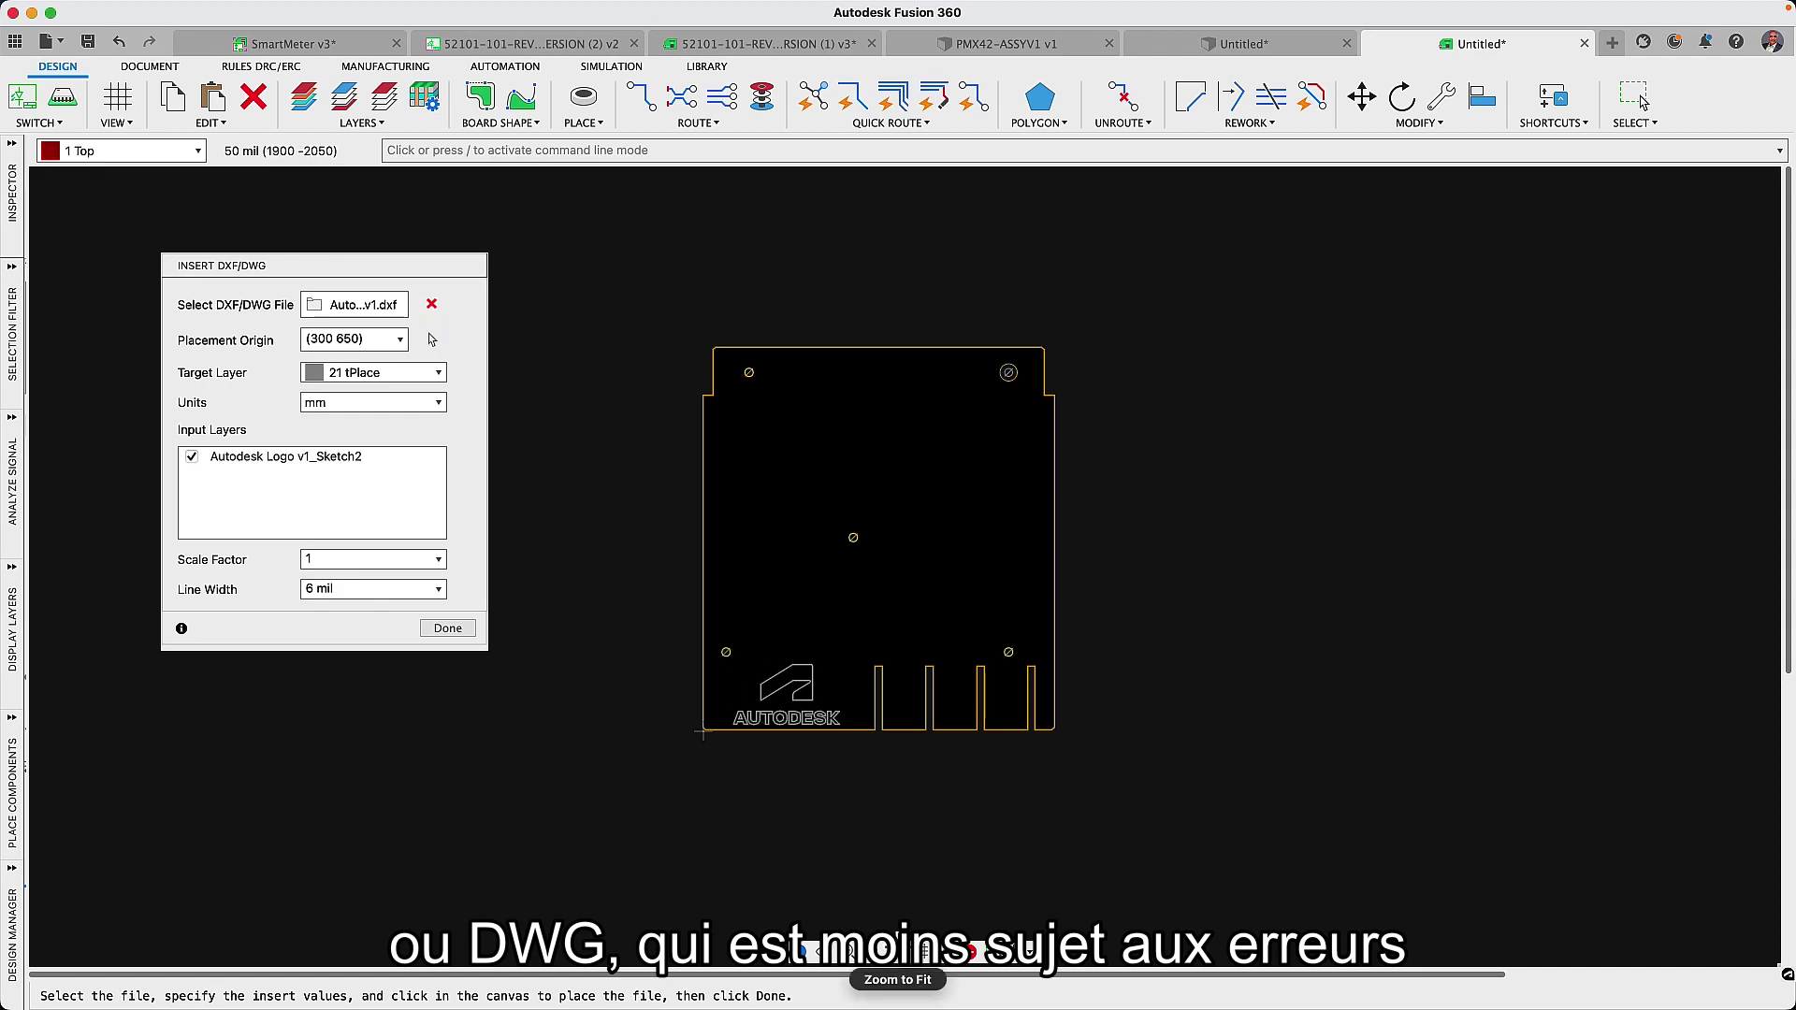
{"action": "left_click", "coordinate": [896, 963]}
{"action": "left_click", "coordinate": [431, 628]}
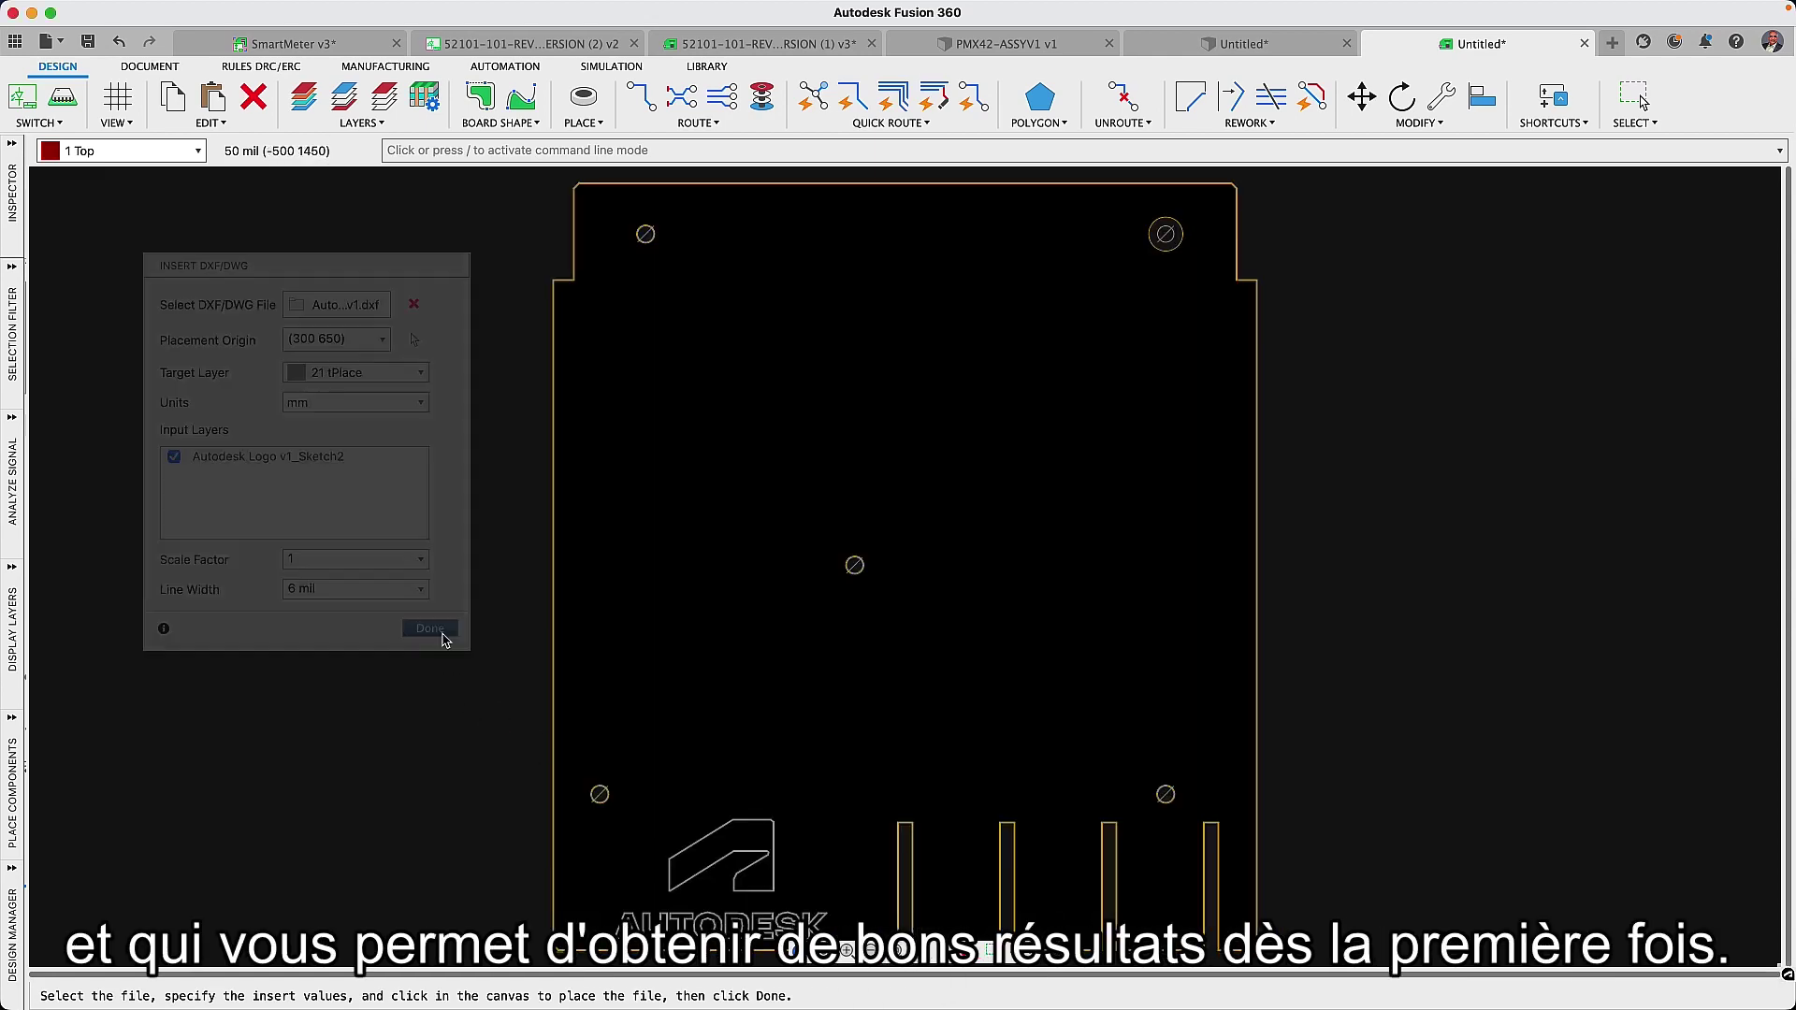
Step: Hide the polygon pour fills on the other board layout
{"action": "left_click", "coordinate": [732, 45]}
{"action": "left_click", "coordinate": [1025, 127]}
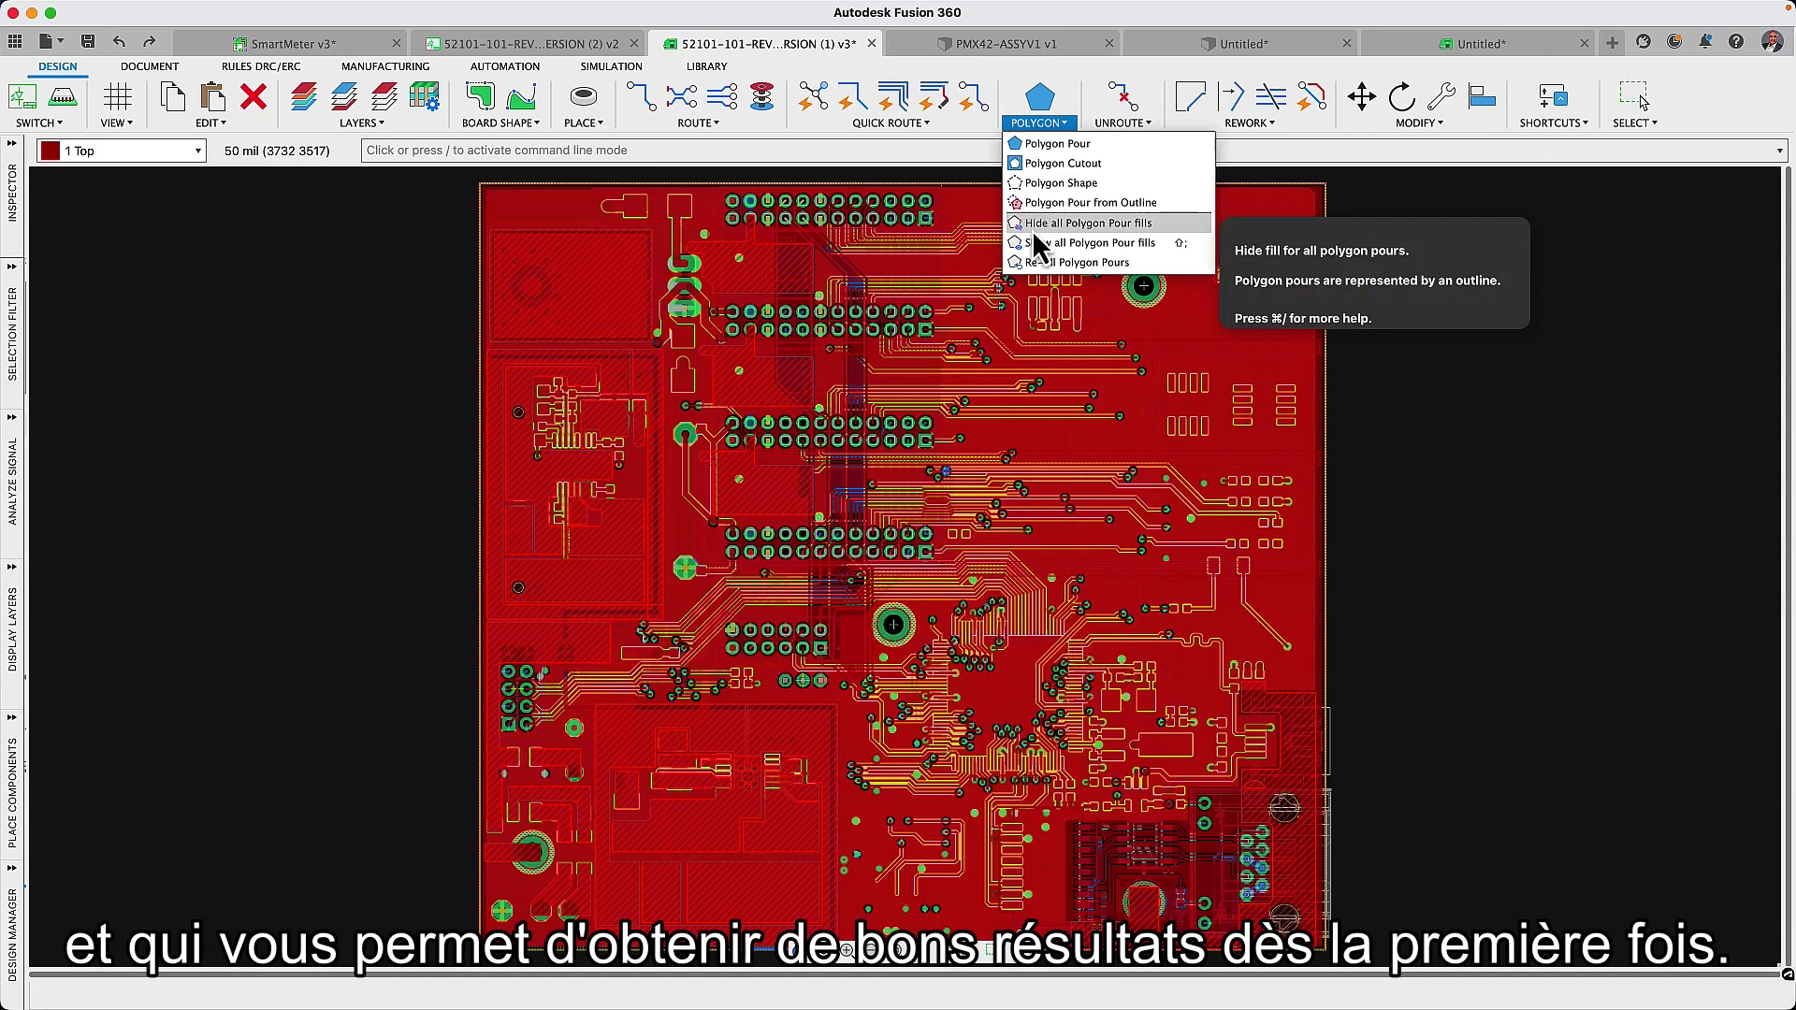
{"action": "left_click", "coordinate": [1031, 230]}
Step: Arrange the schematic's lower-right LEDs in a circle, then return to the board layout
{"action": "left_click", "coordinate": [528, 44]}
{"action": "left_click", "coordinate": [1354, 96]}
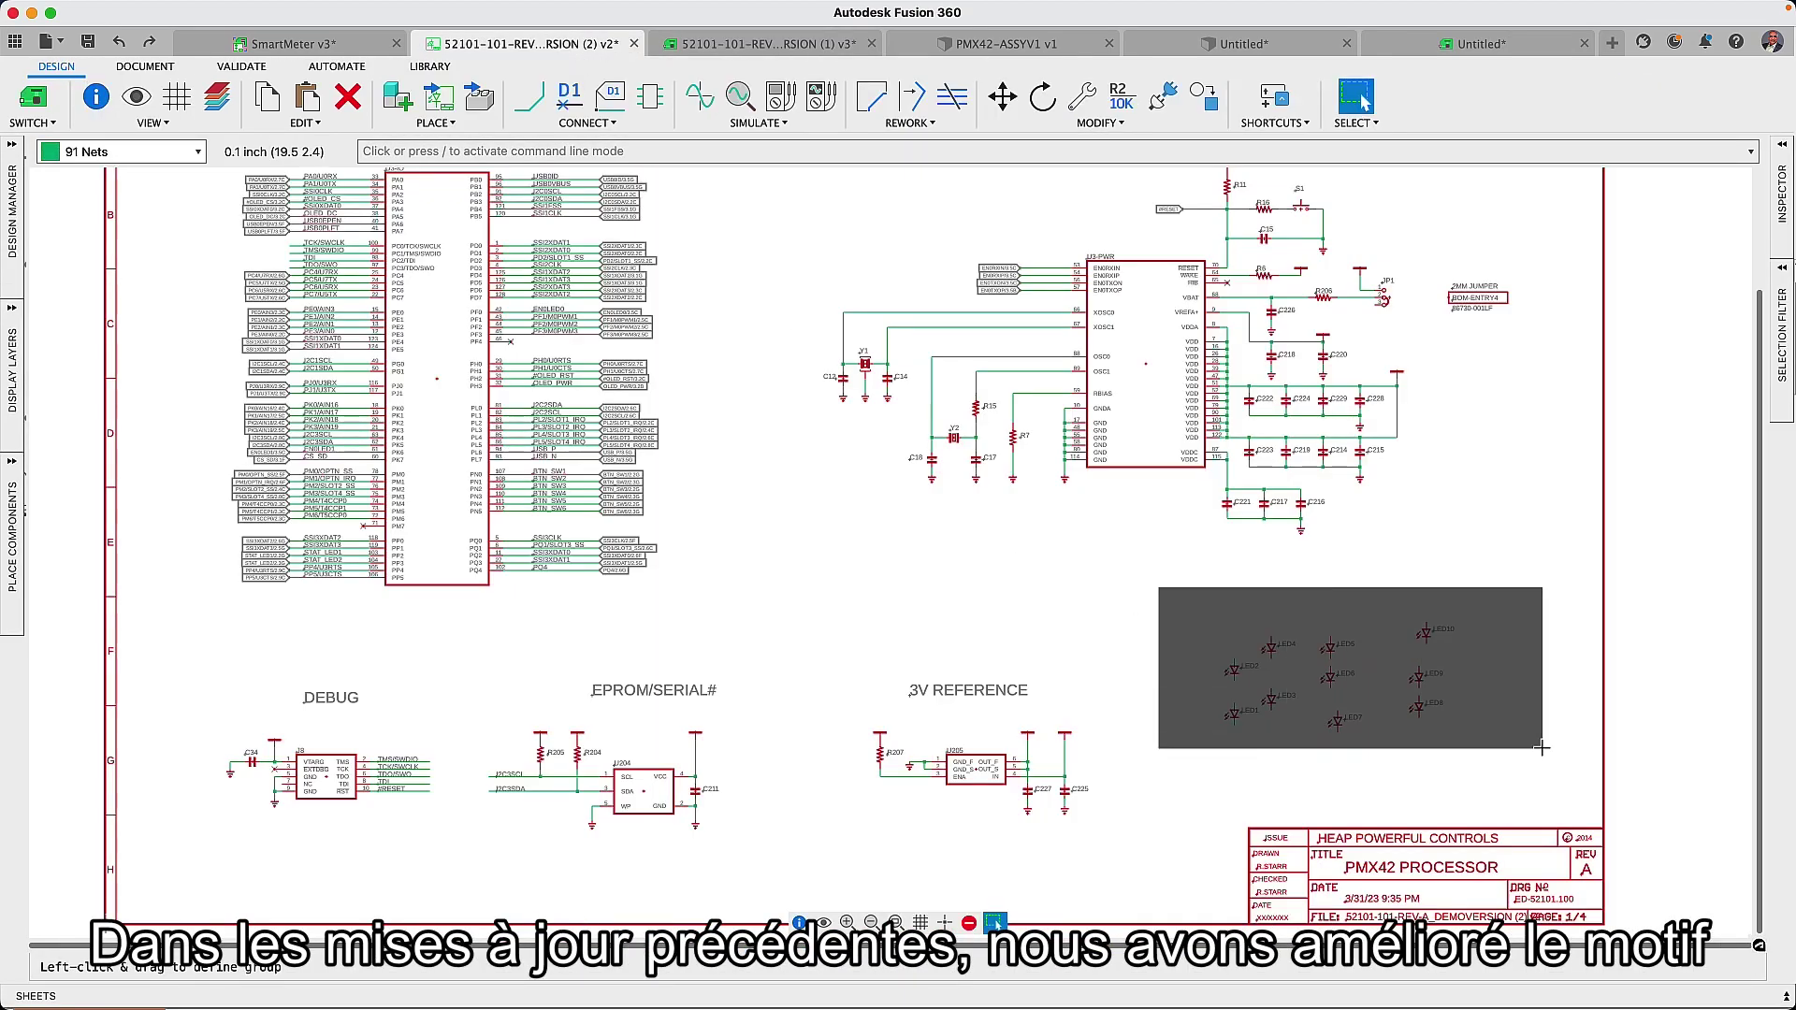
{"action": "left_click_drag", "start_coordinate": [1156, 587], "coordinate": [1552, 758]}
{"action": "left_click", "coordinate": [1100, 122]}
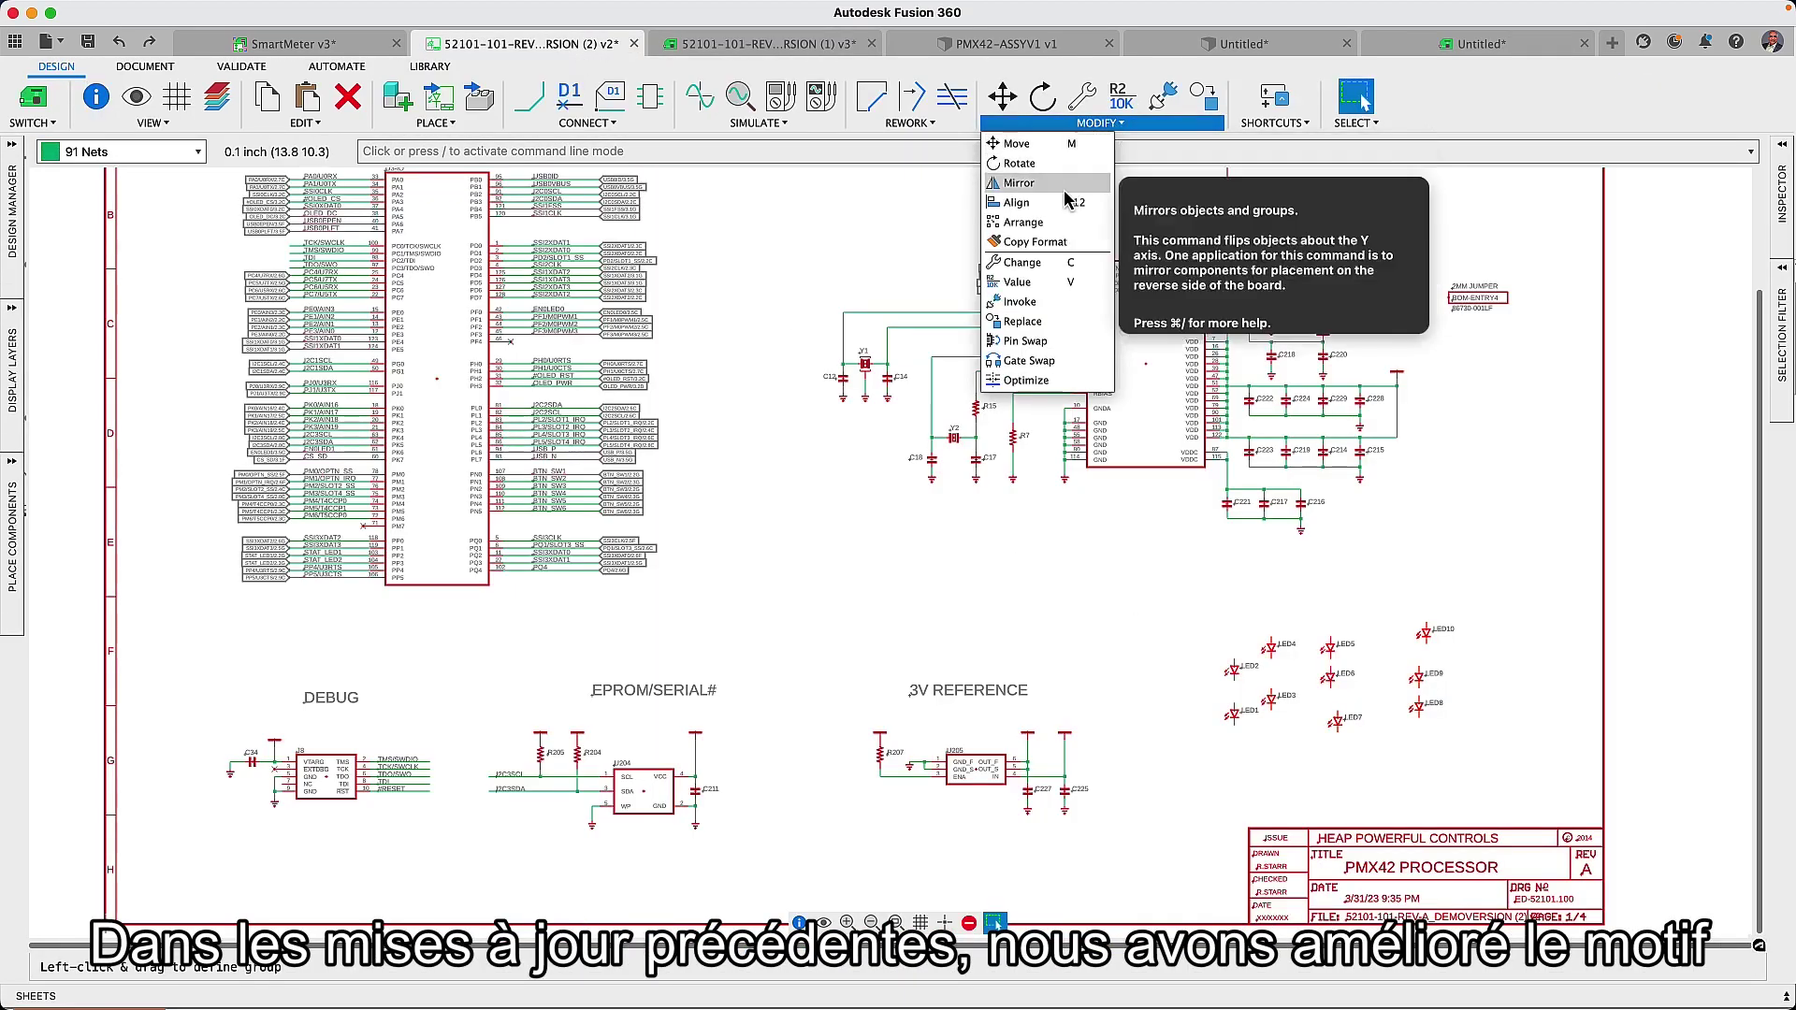
{"action": "left_click", "coordinate": [1024, 222]}
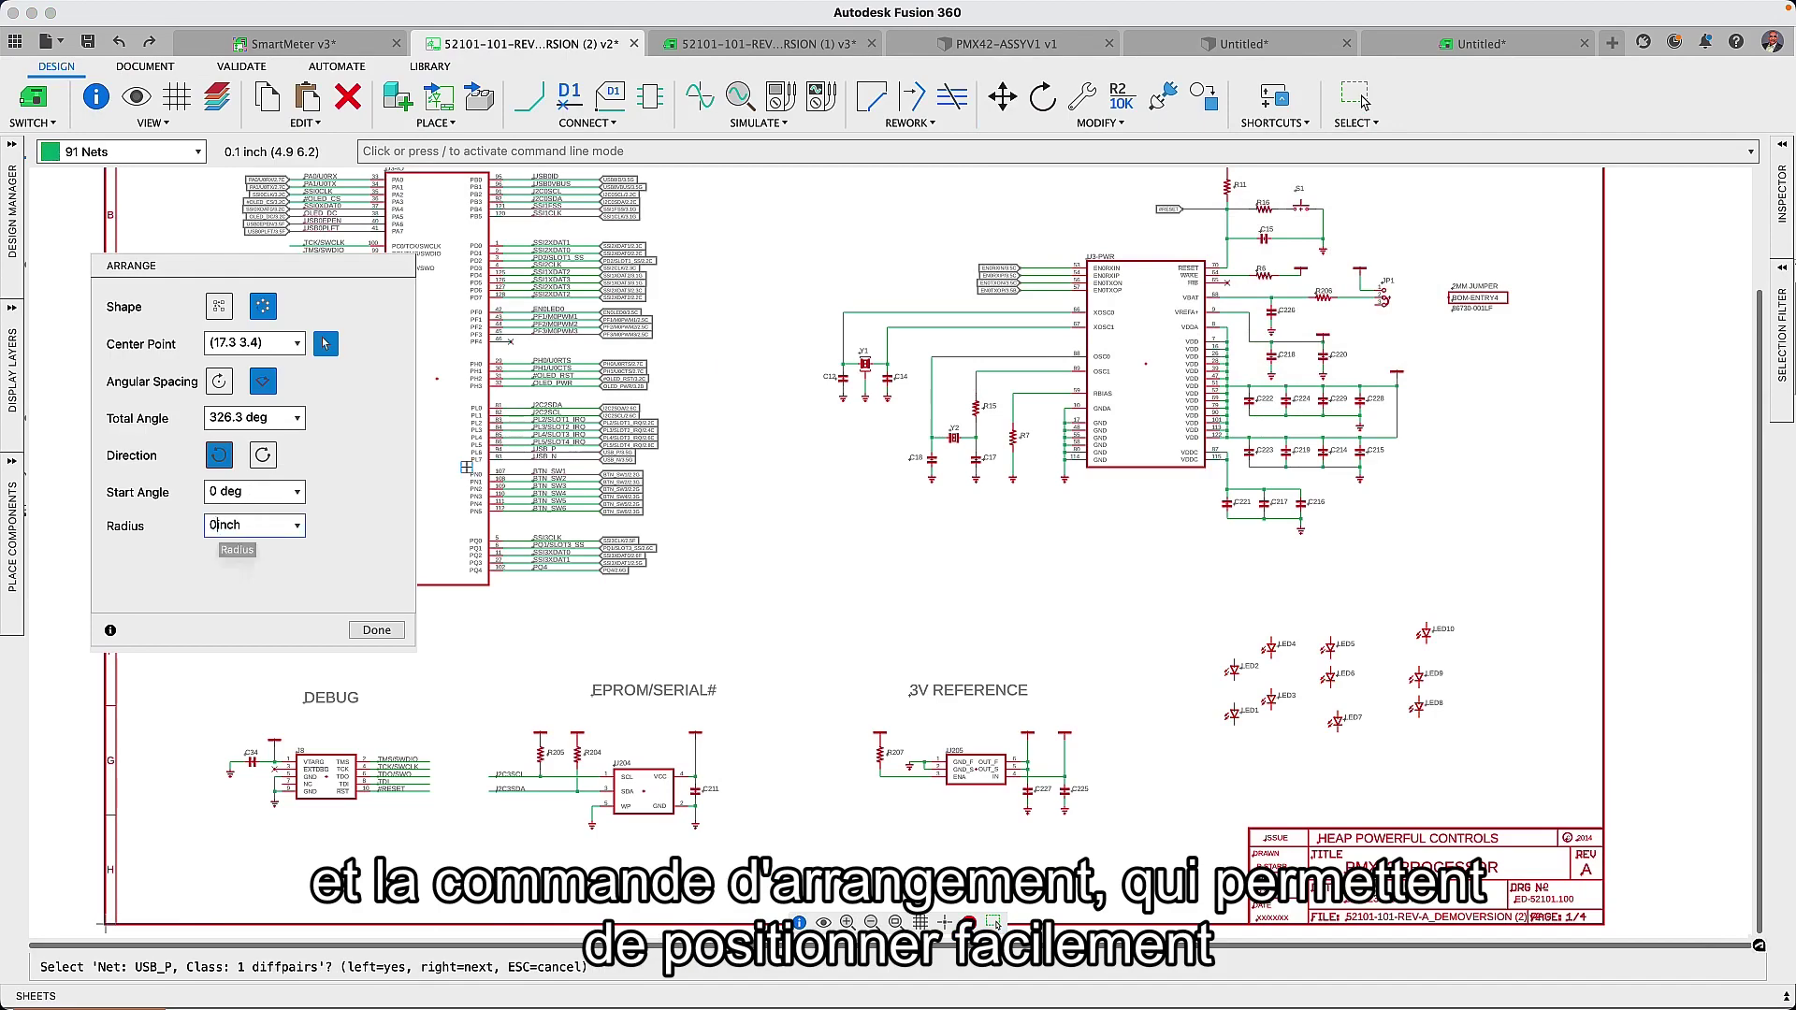
{"action": "left_click", "coordinate": [377, 629]}
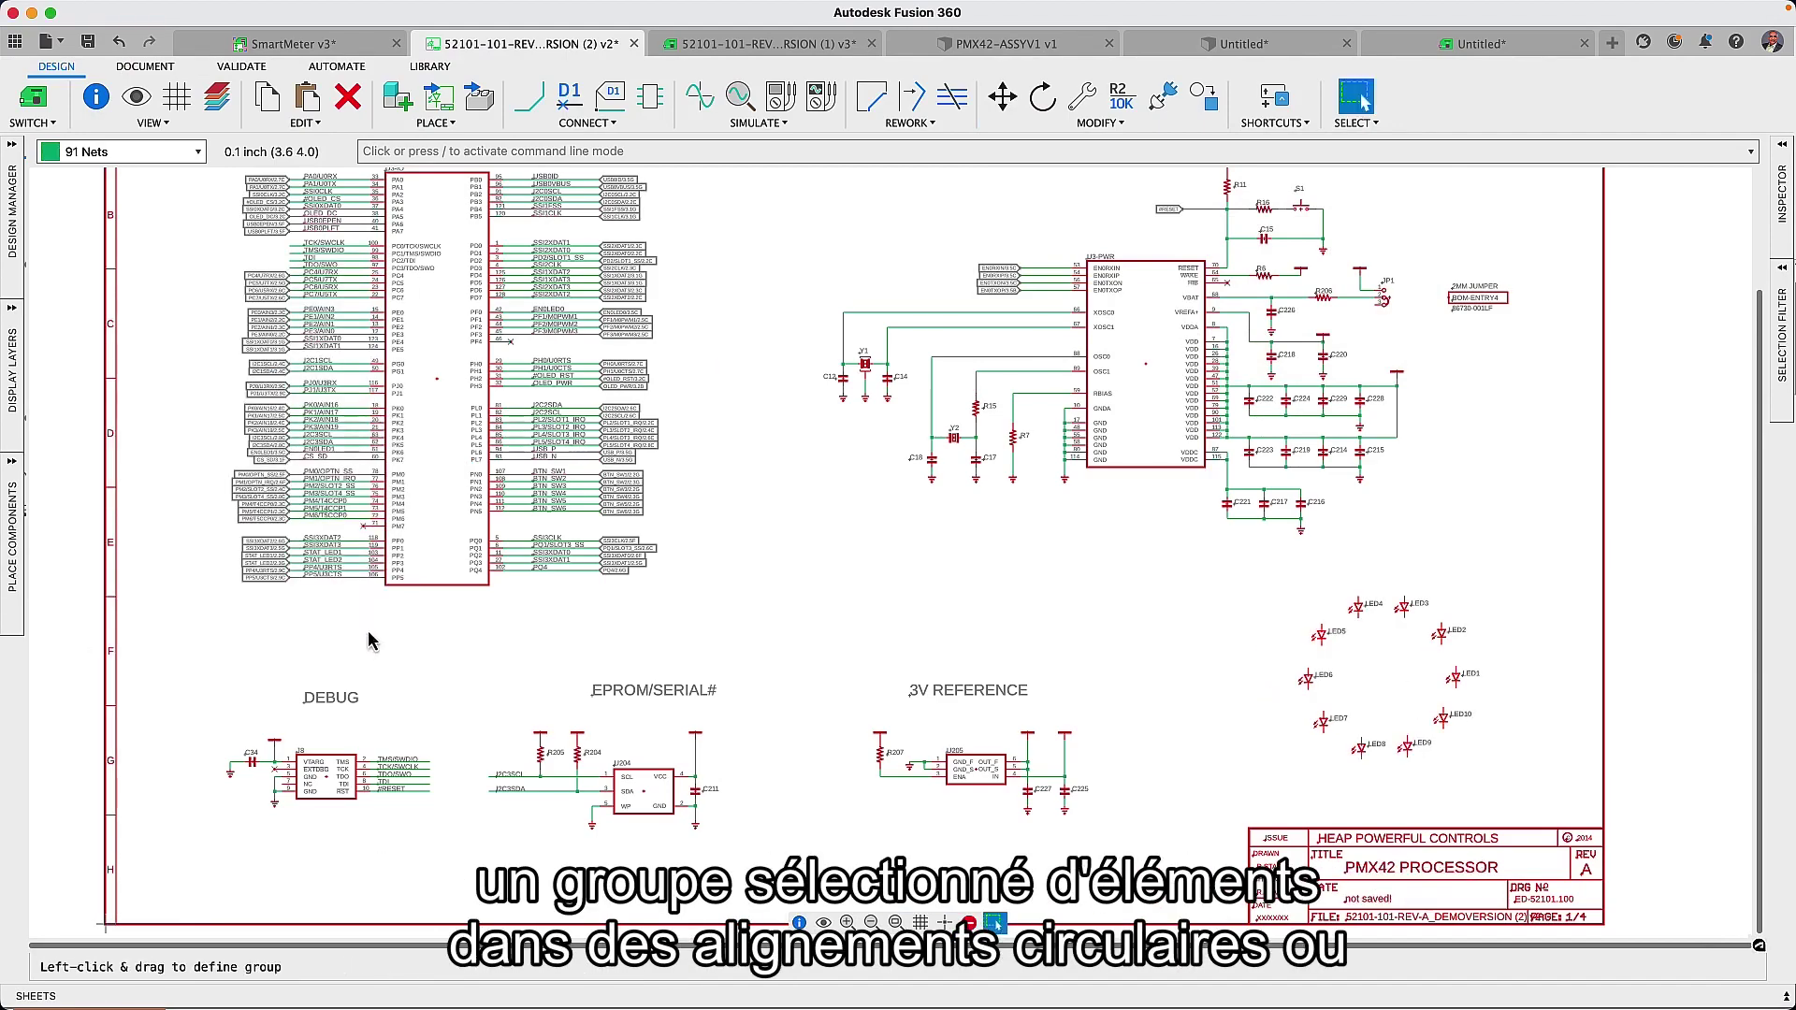
{"action": "left_click", "coordinate": [780, 53]}
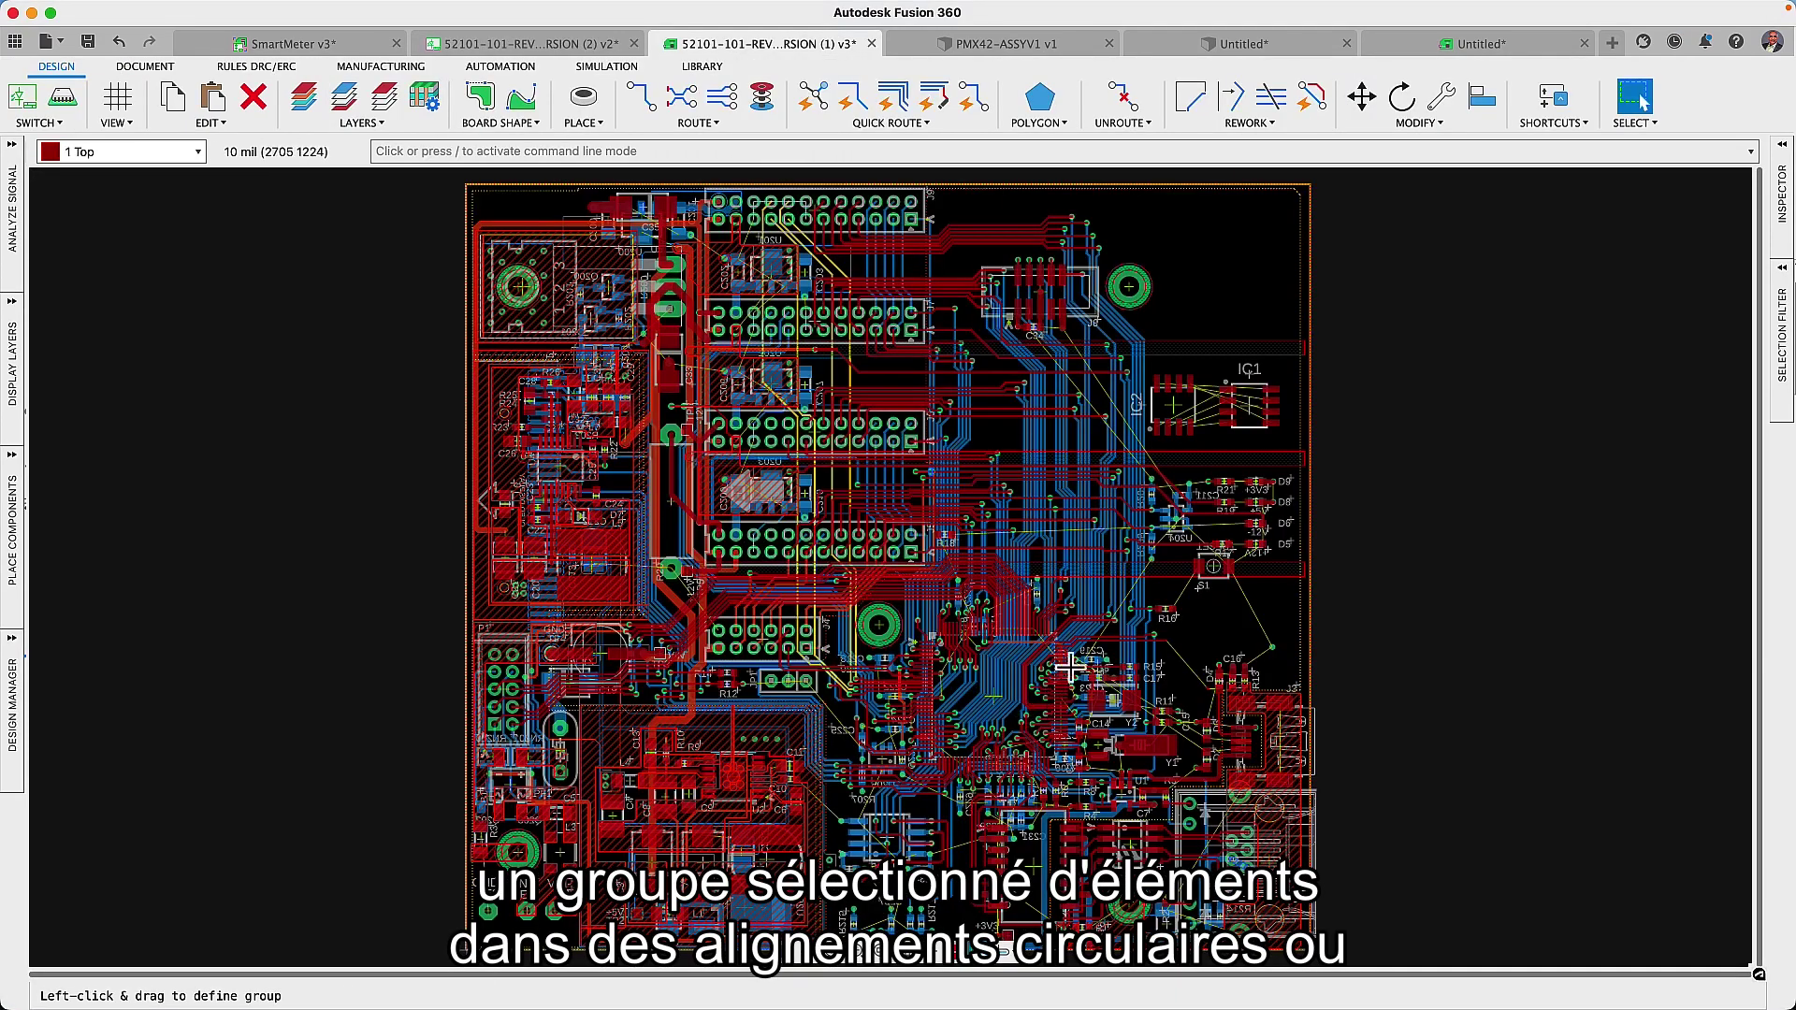
Step: Zoom into the board's right side and group-select the items near R16 and C16
{"action": "scroll", "coordinate": [1073, 630], "scroll_direction": "up", "scroll_amount": 1}
{"action": "scroll", "coordinate": [1074, 630], "scroll_direction": "up", "scroll_amount": 1}
{"action": "scroll", "coordinate": [1076, 631], "scroll_direction": "up", "scroll_amount": 1}
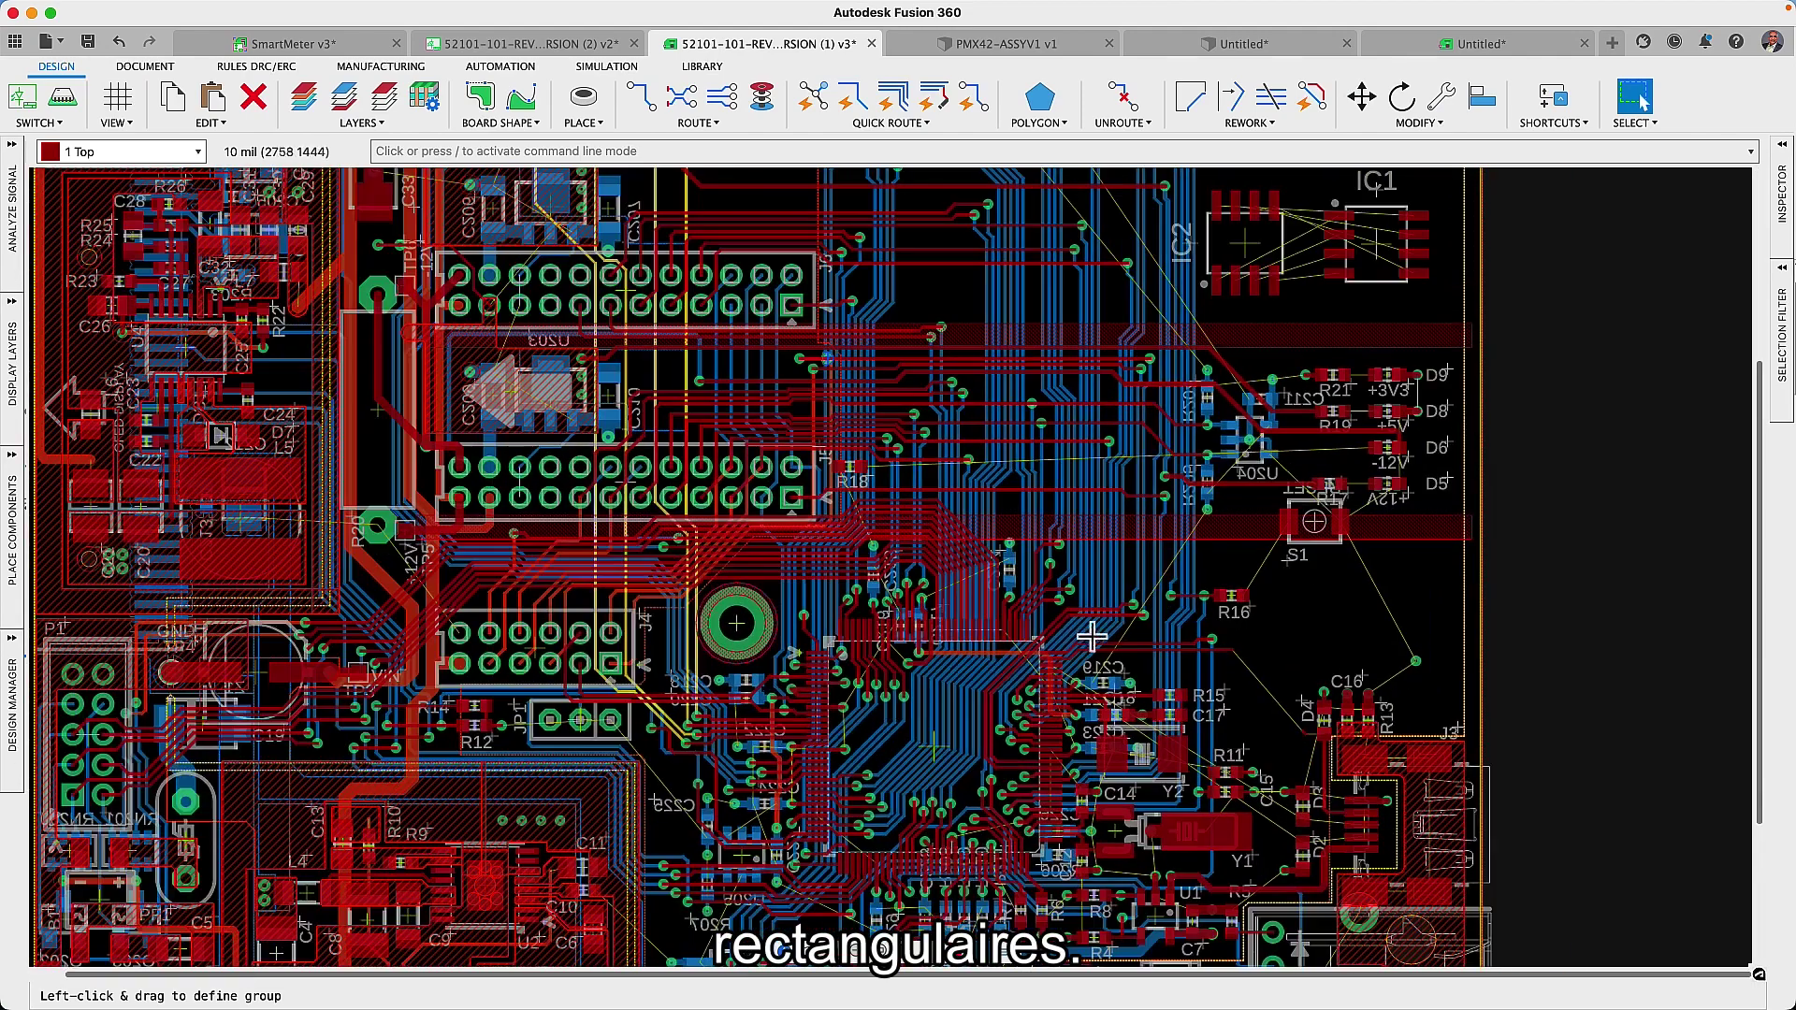
{"action": "middle_click_drag", "start_coordinate": [1383, 624], "coordinate": [1186, 510]}
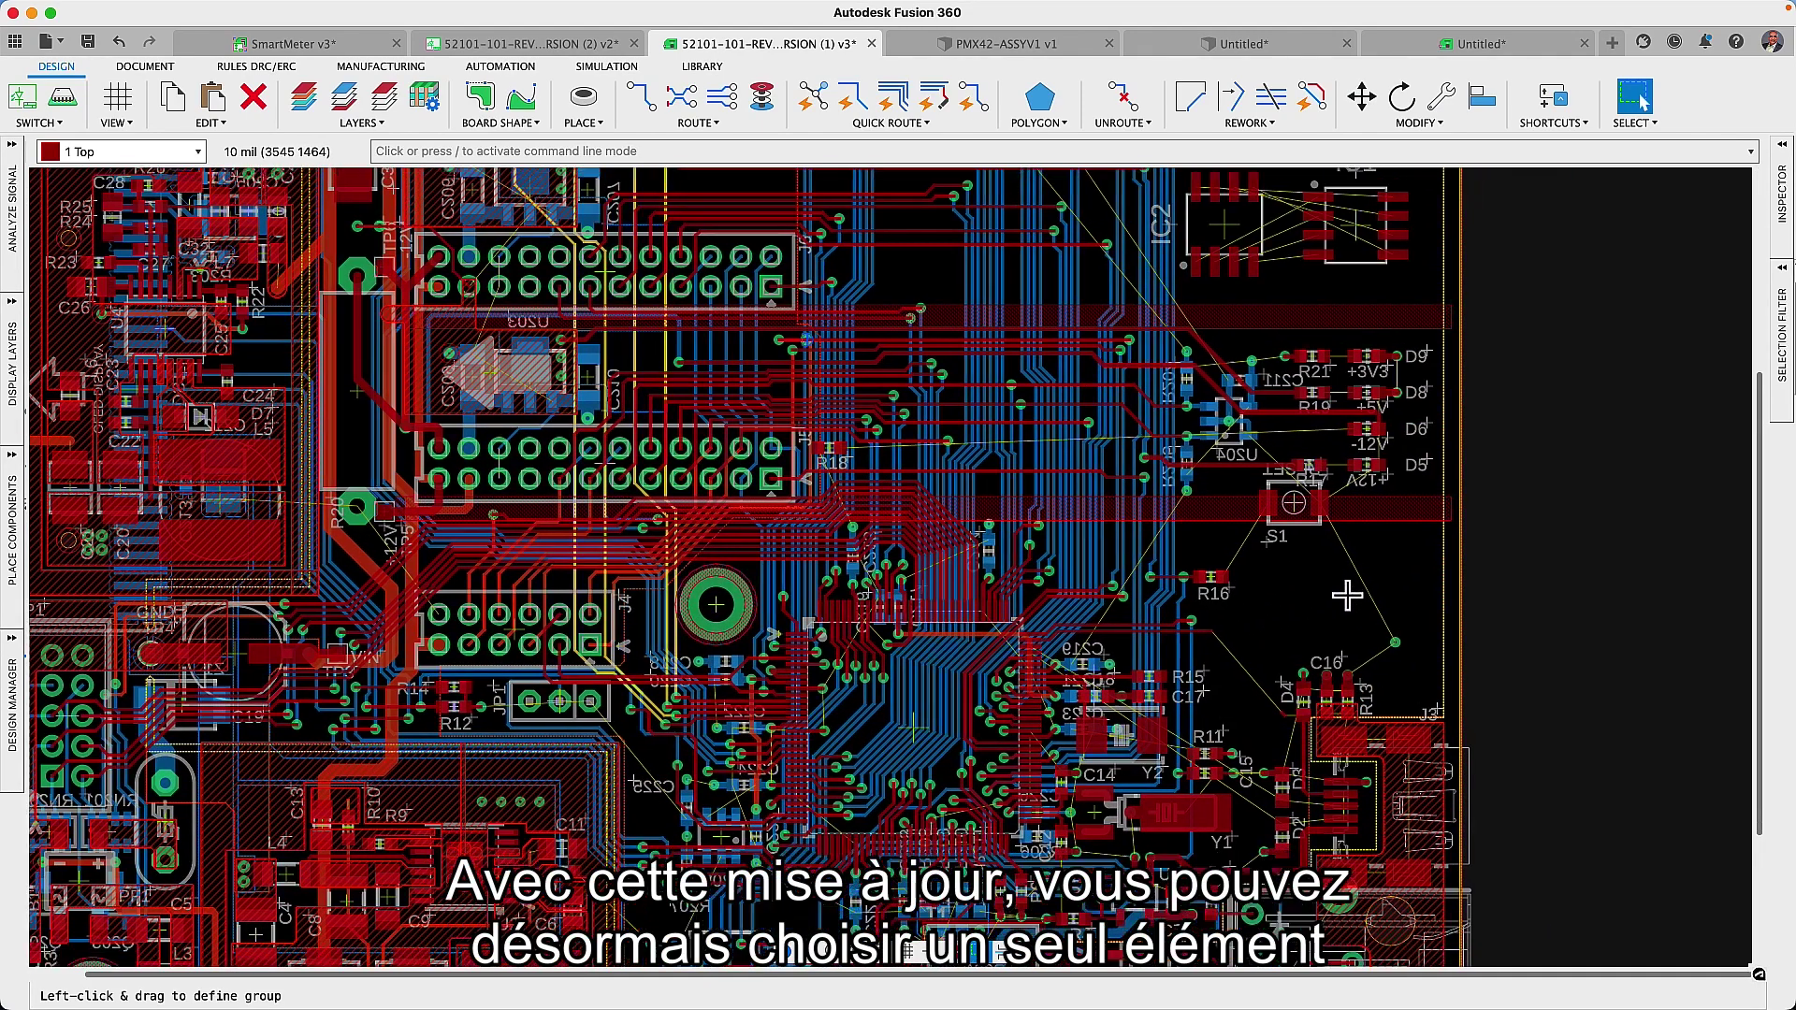
{"action": "left_click_drag", "start_coordinate": [1182, 502], "coordinate": [1245, 577]}
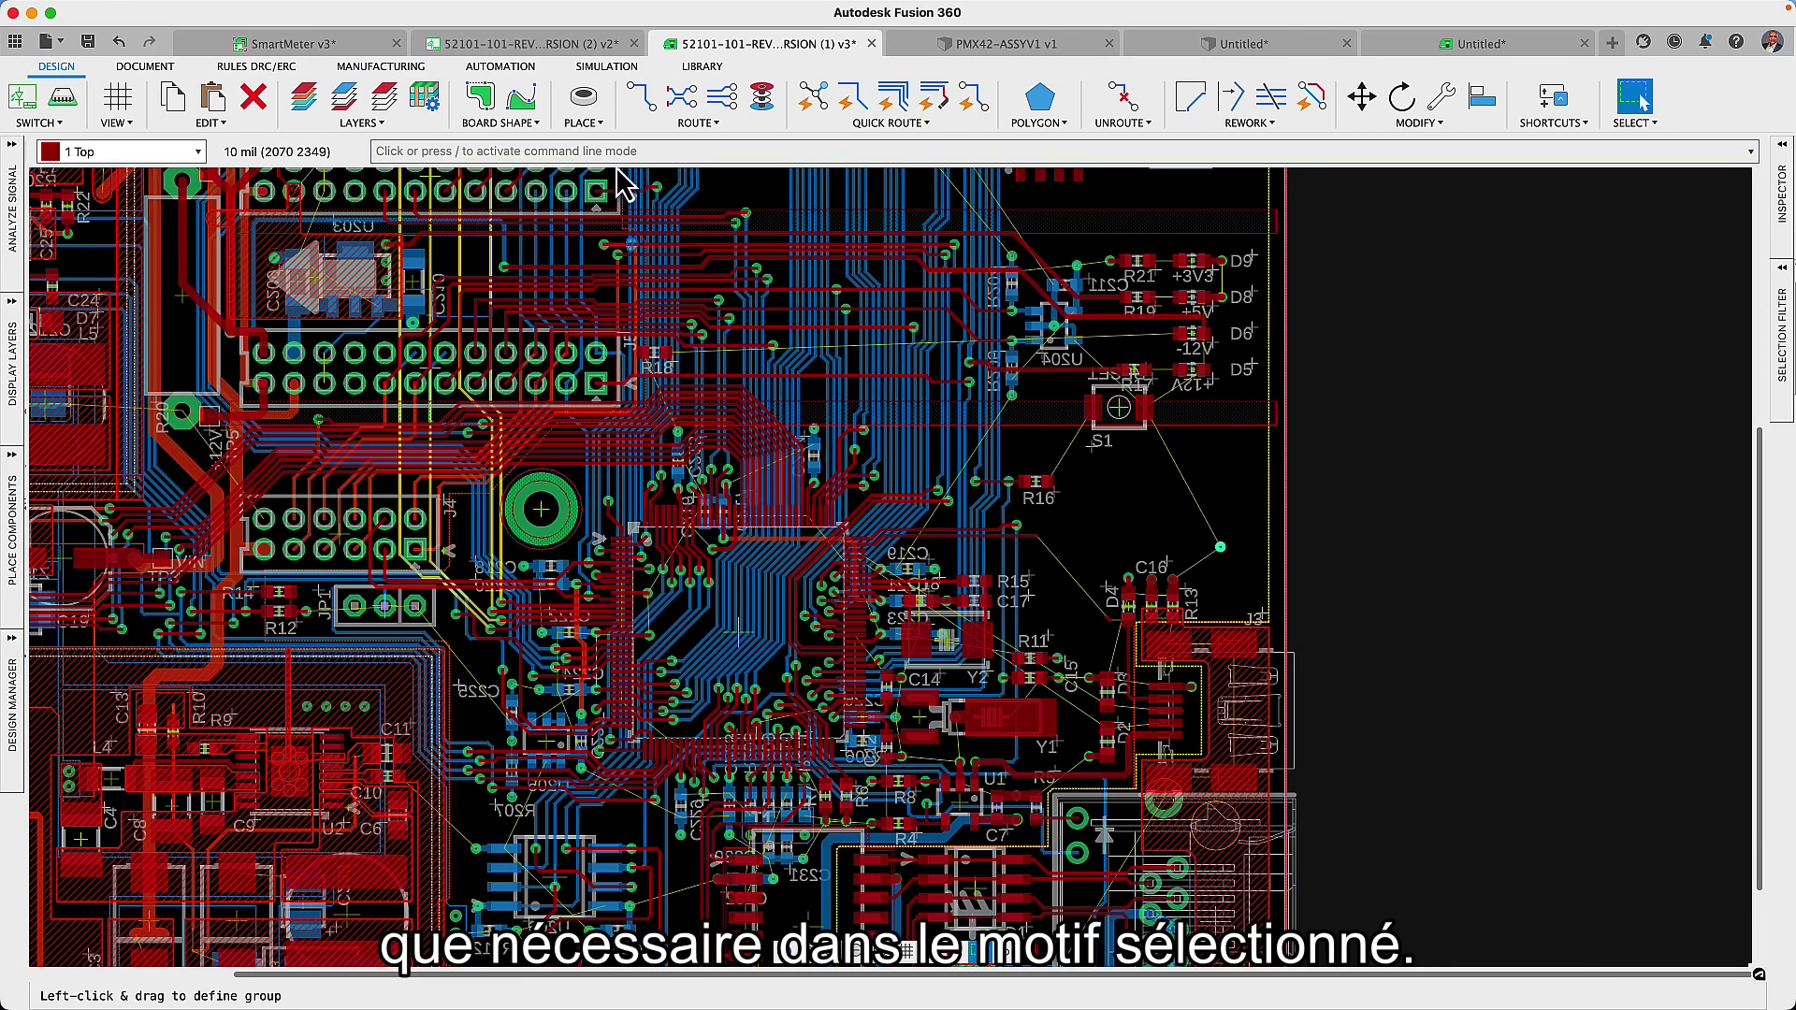
{"action": "left_click", "coordinate": [576, 126]}
Step: Pattern the via circularly around a point near C16, giving seven vias without the source signal
{"action": "left_click", "coordinate": [591, 207]}
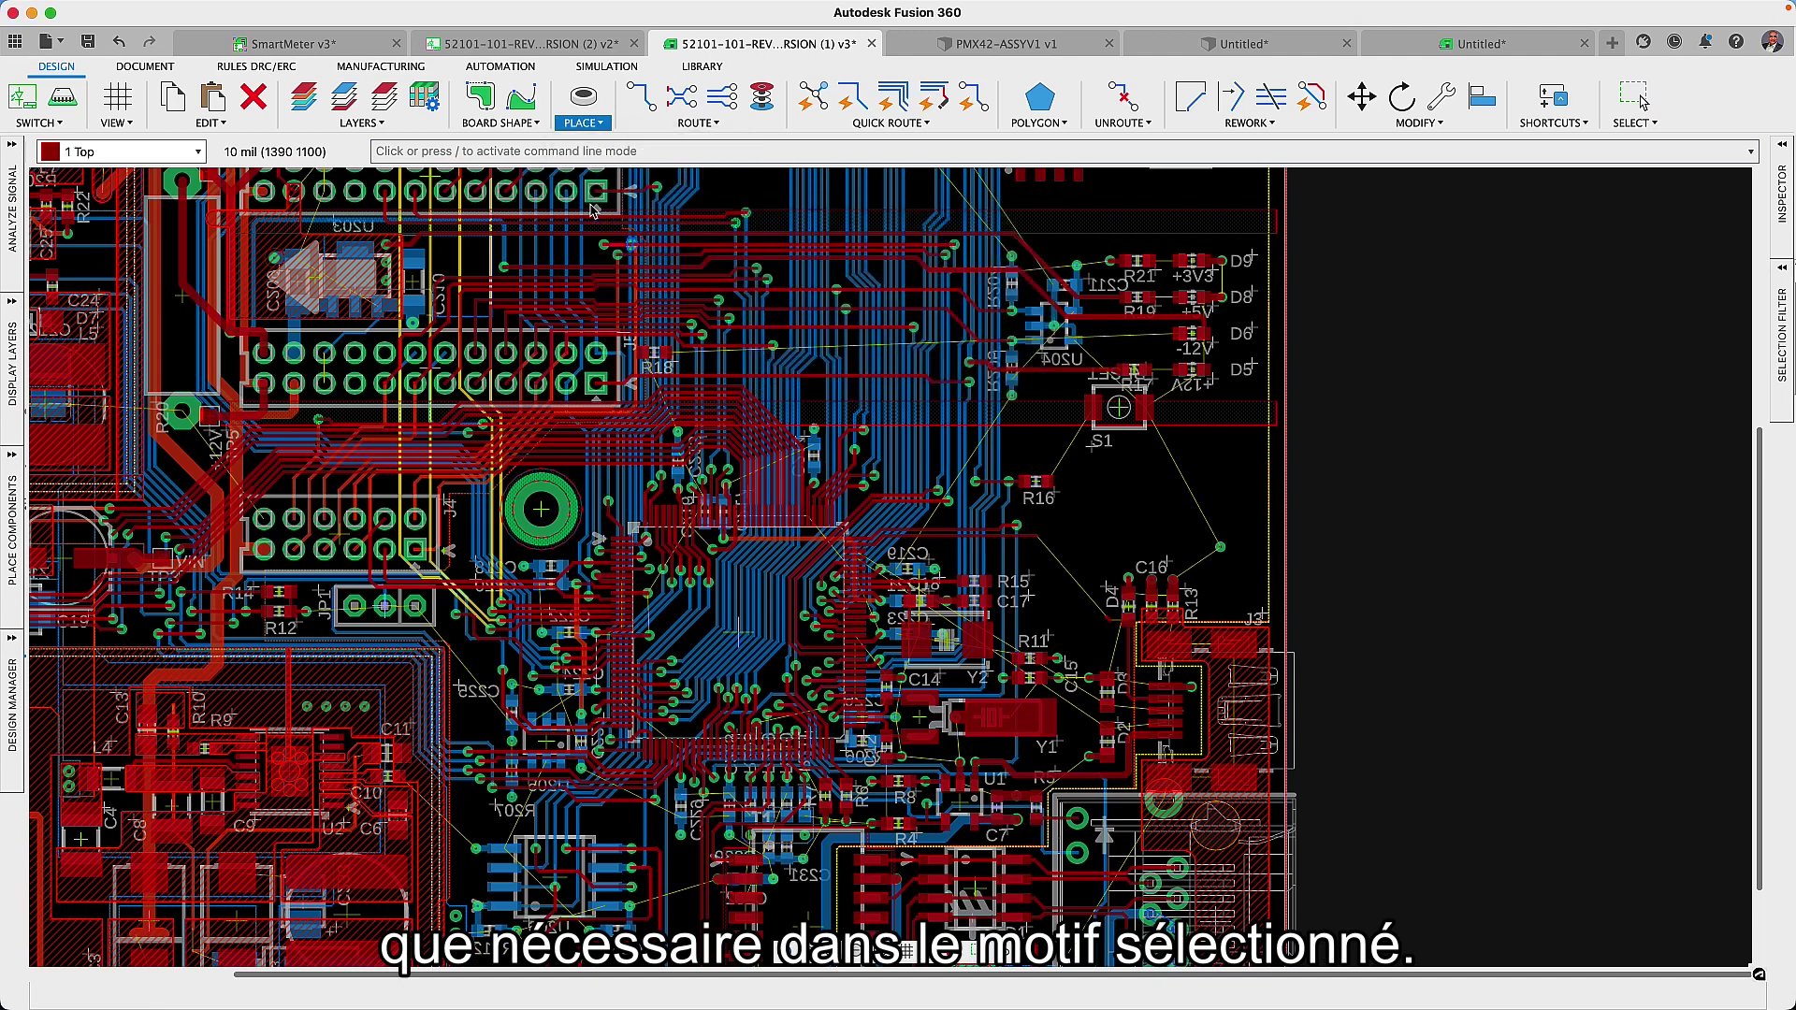
{"action": "left_click", "coordinate": [1214, 542]}
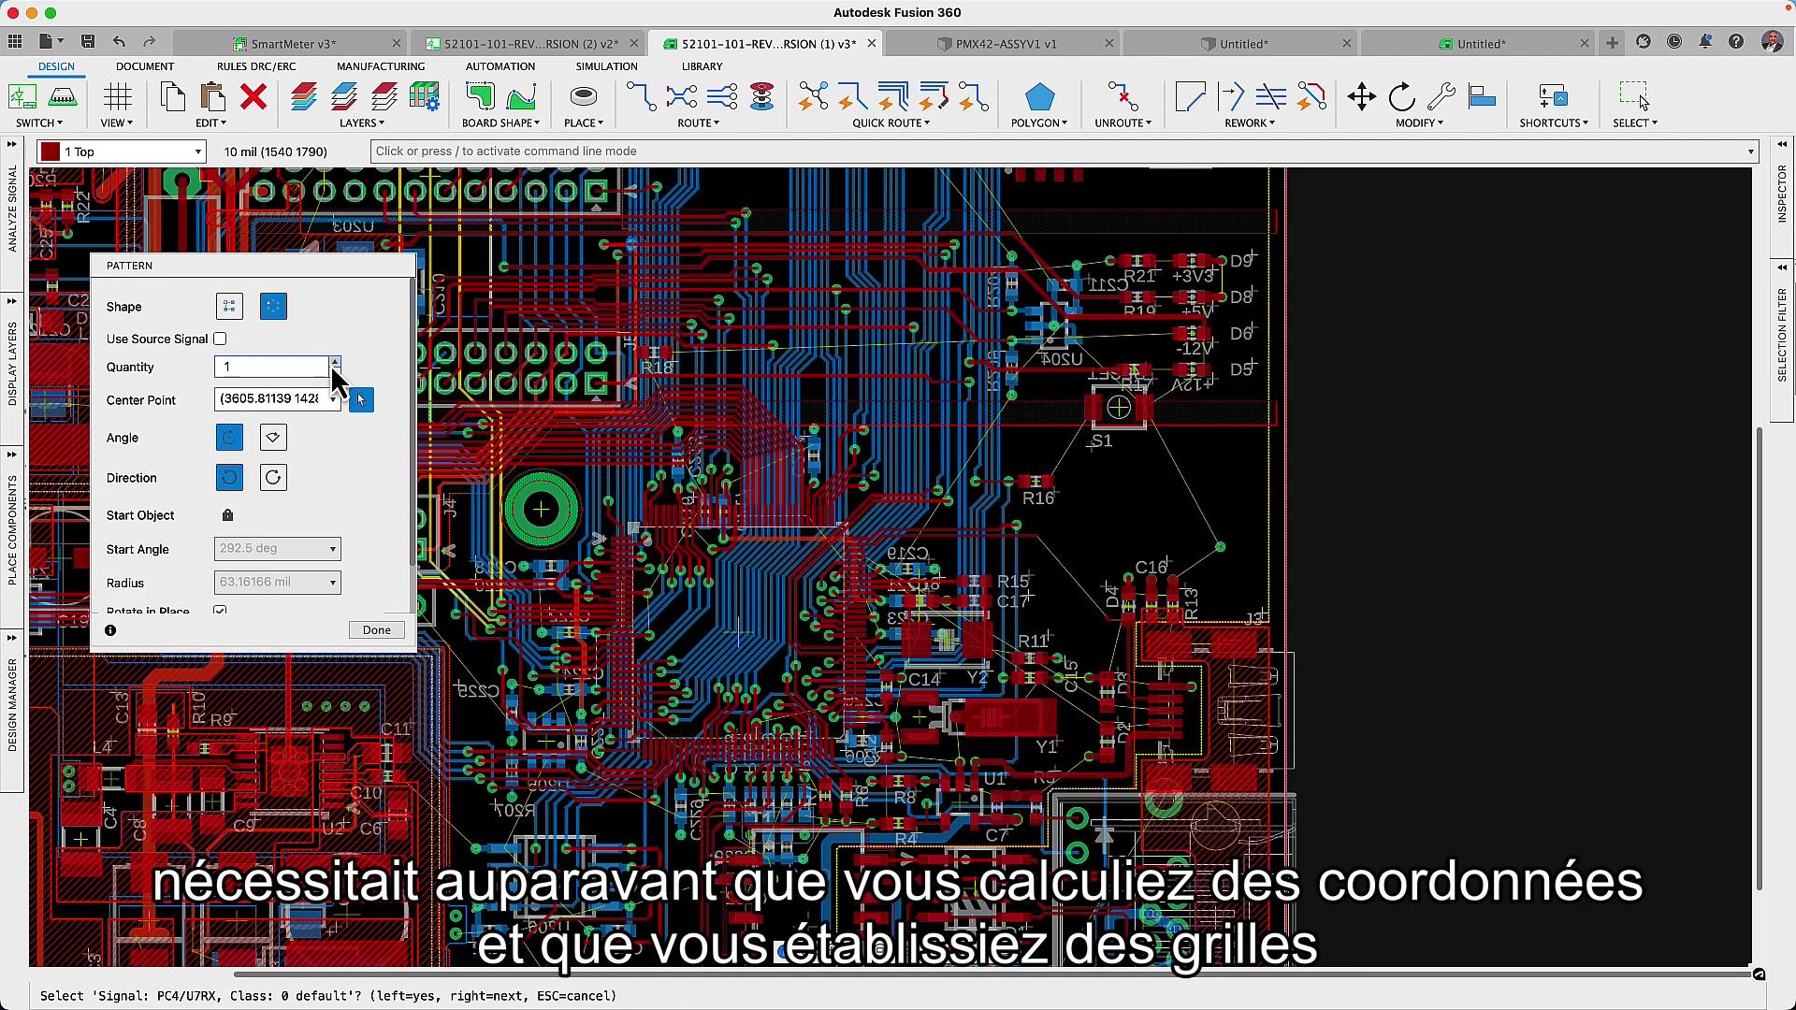
{"action": "left_click", "coordinate": [334, 361]}
{"action": "left_click", "coordinate": [334, 361]}
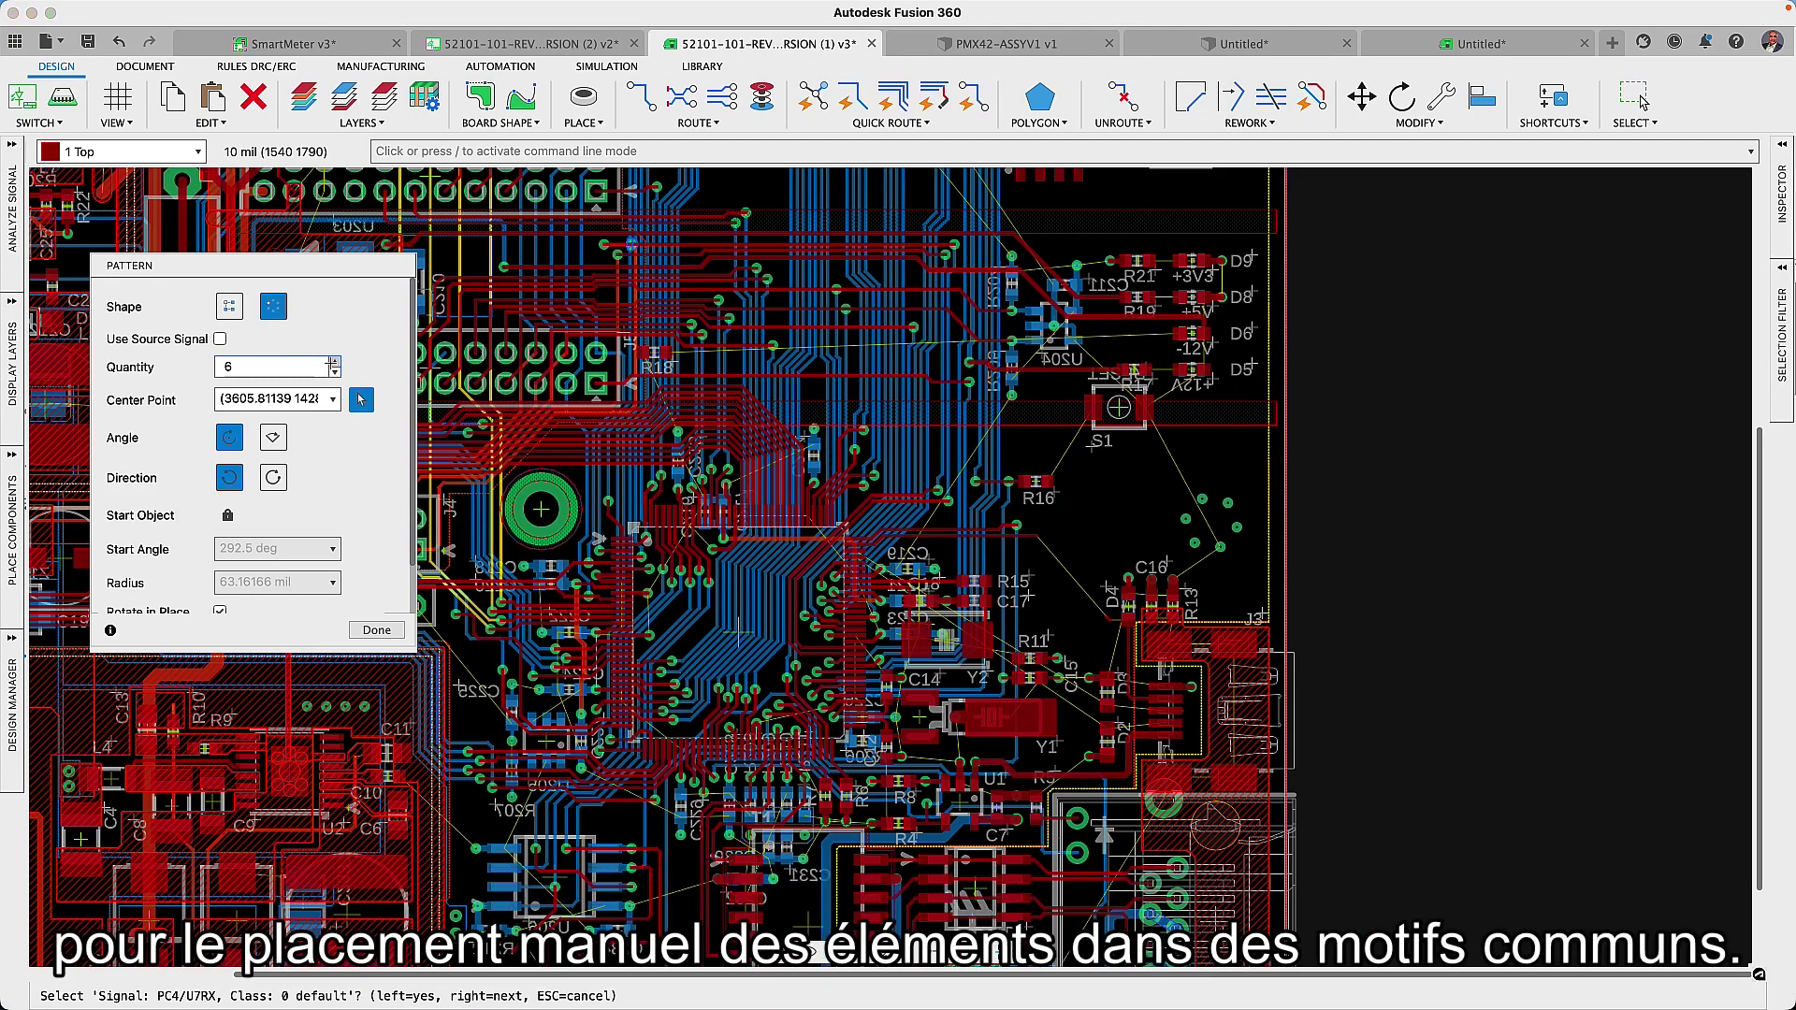
{"action": "left_click", "coordinate": [230, 306]}
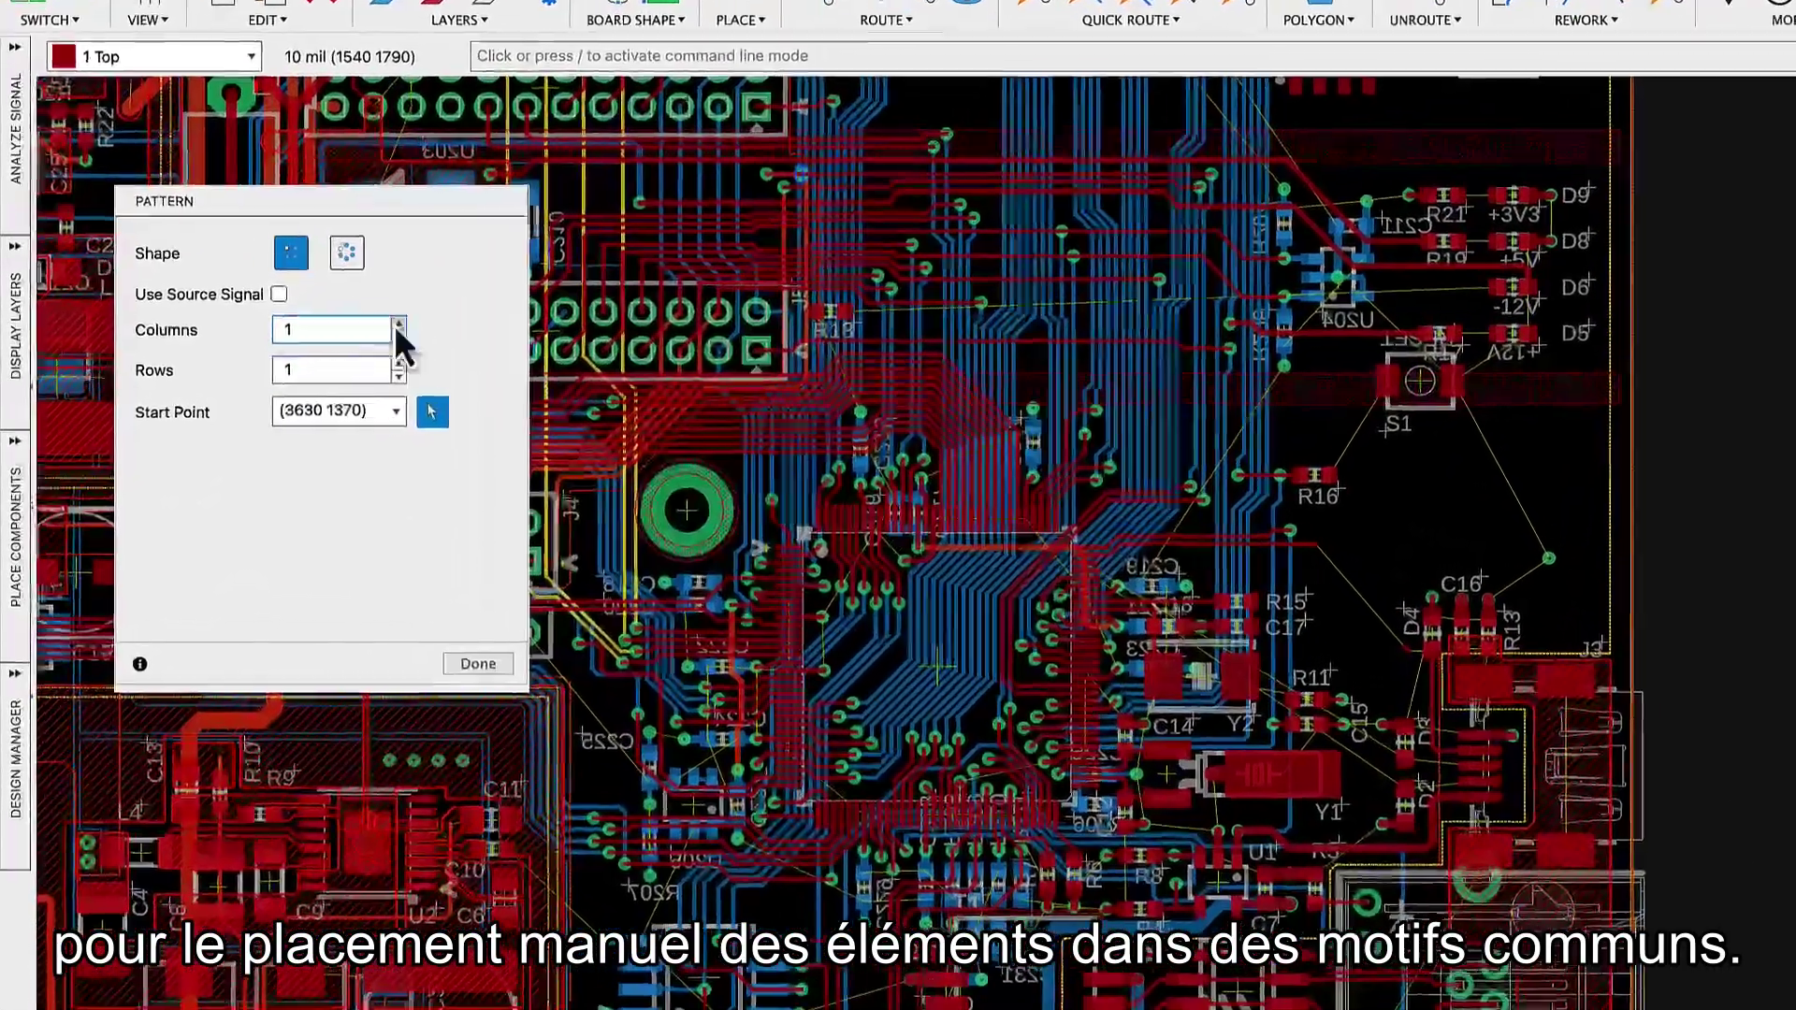
{"action": "left_click", "coordinate": [397, 324]}
{"action": "left_click", "coordinate": [397, 323]}
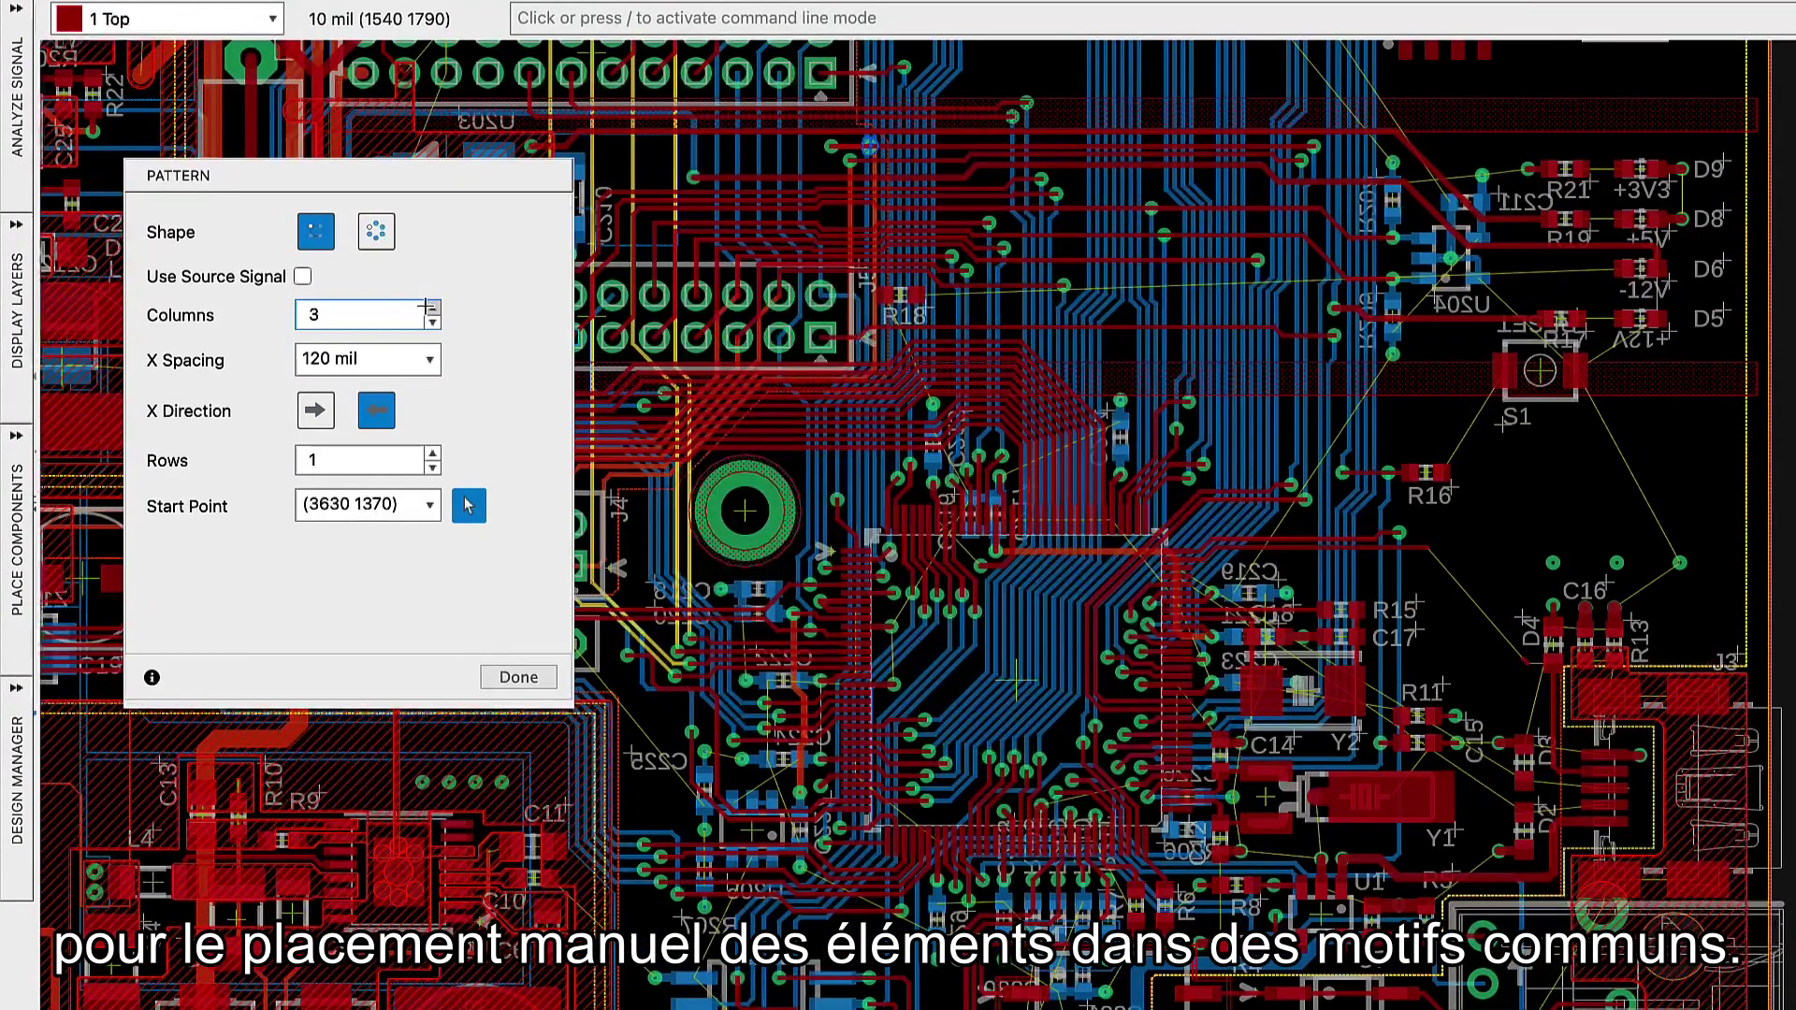
{"action": "left_click", "coordinate": [431, 453]}
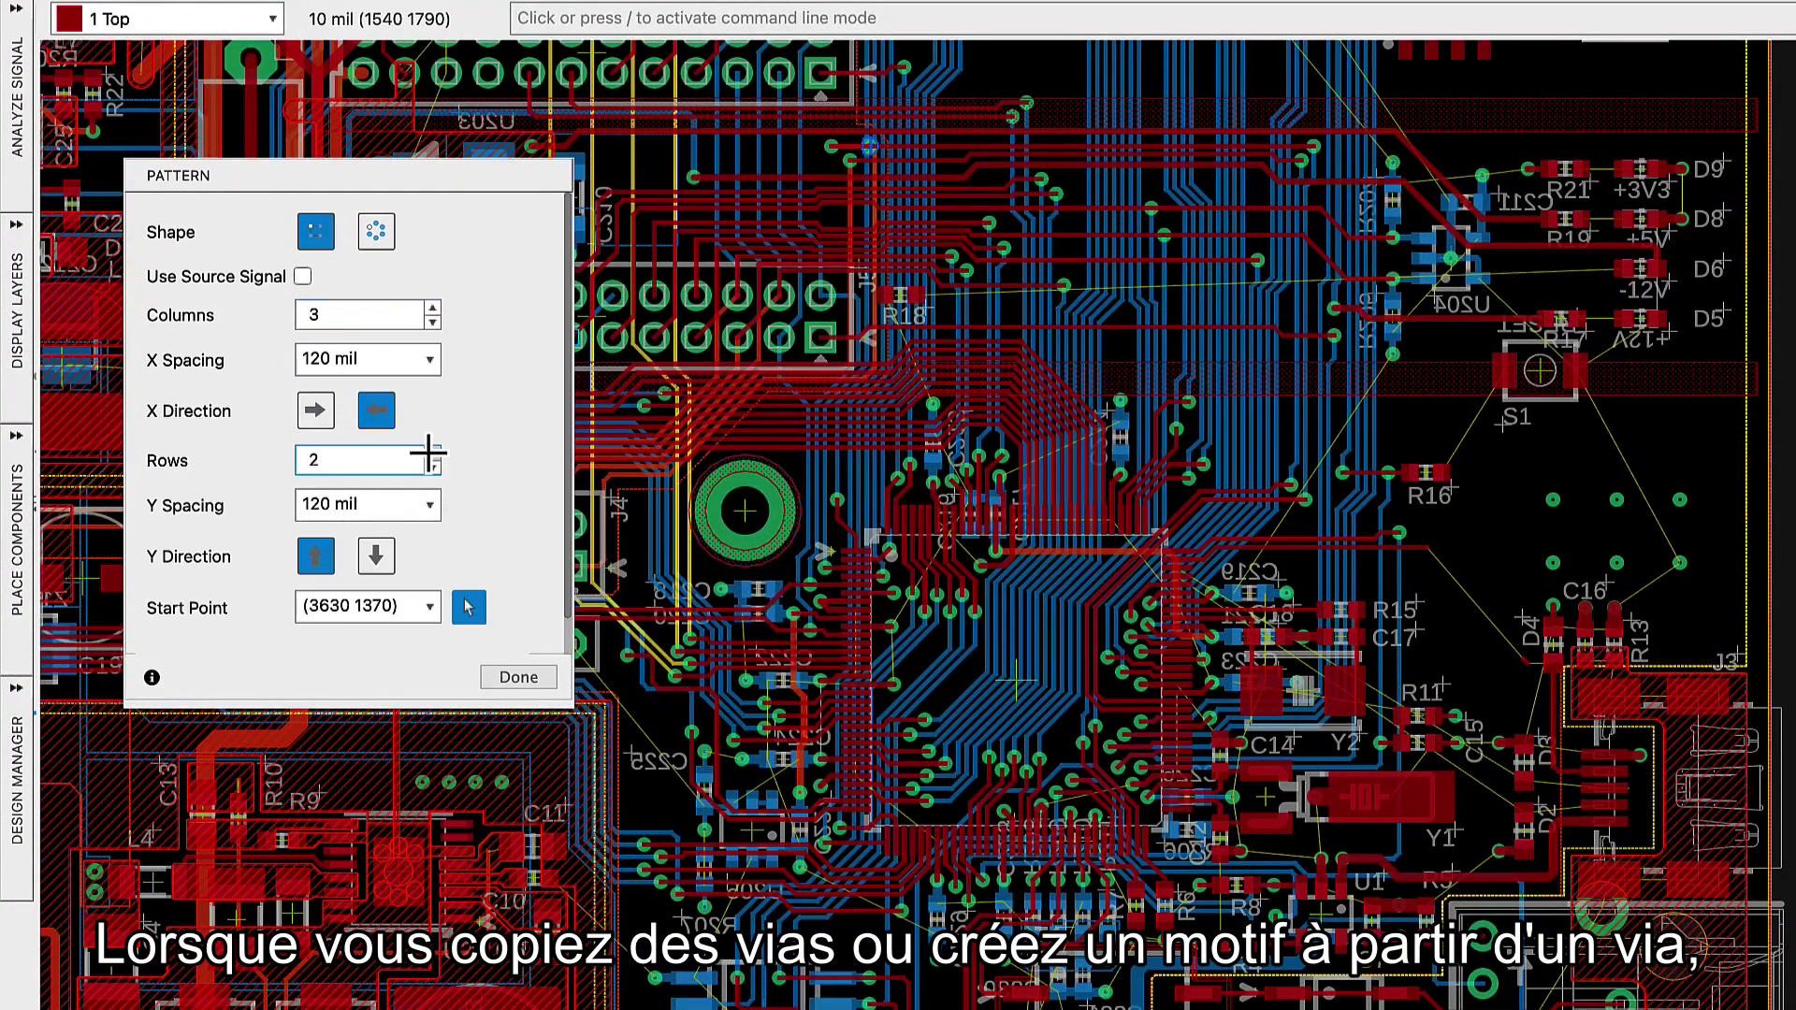
{"action": "left_click", "coordinate": [302, 277]}
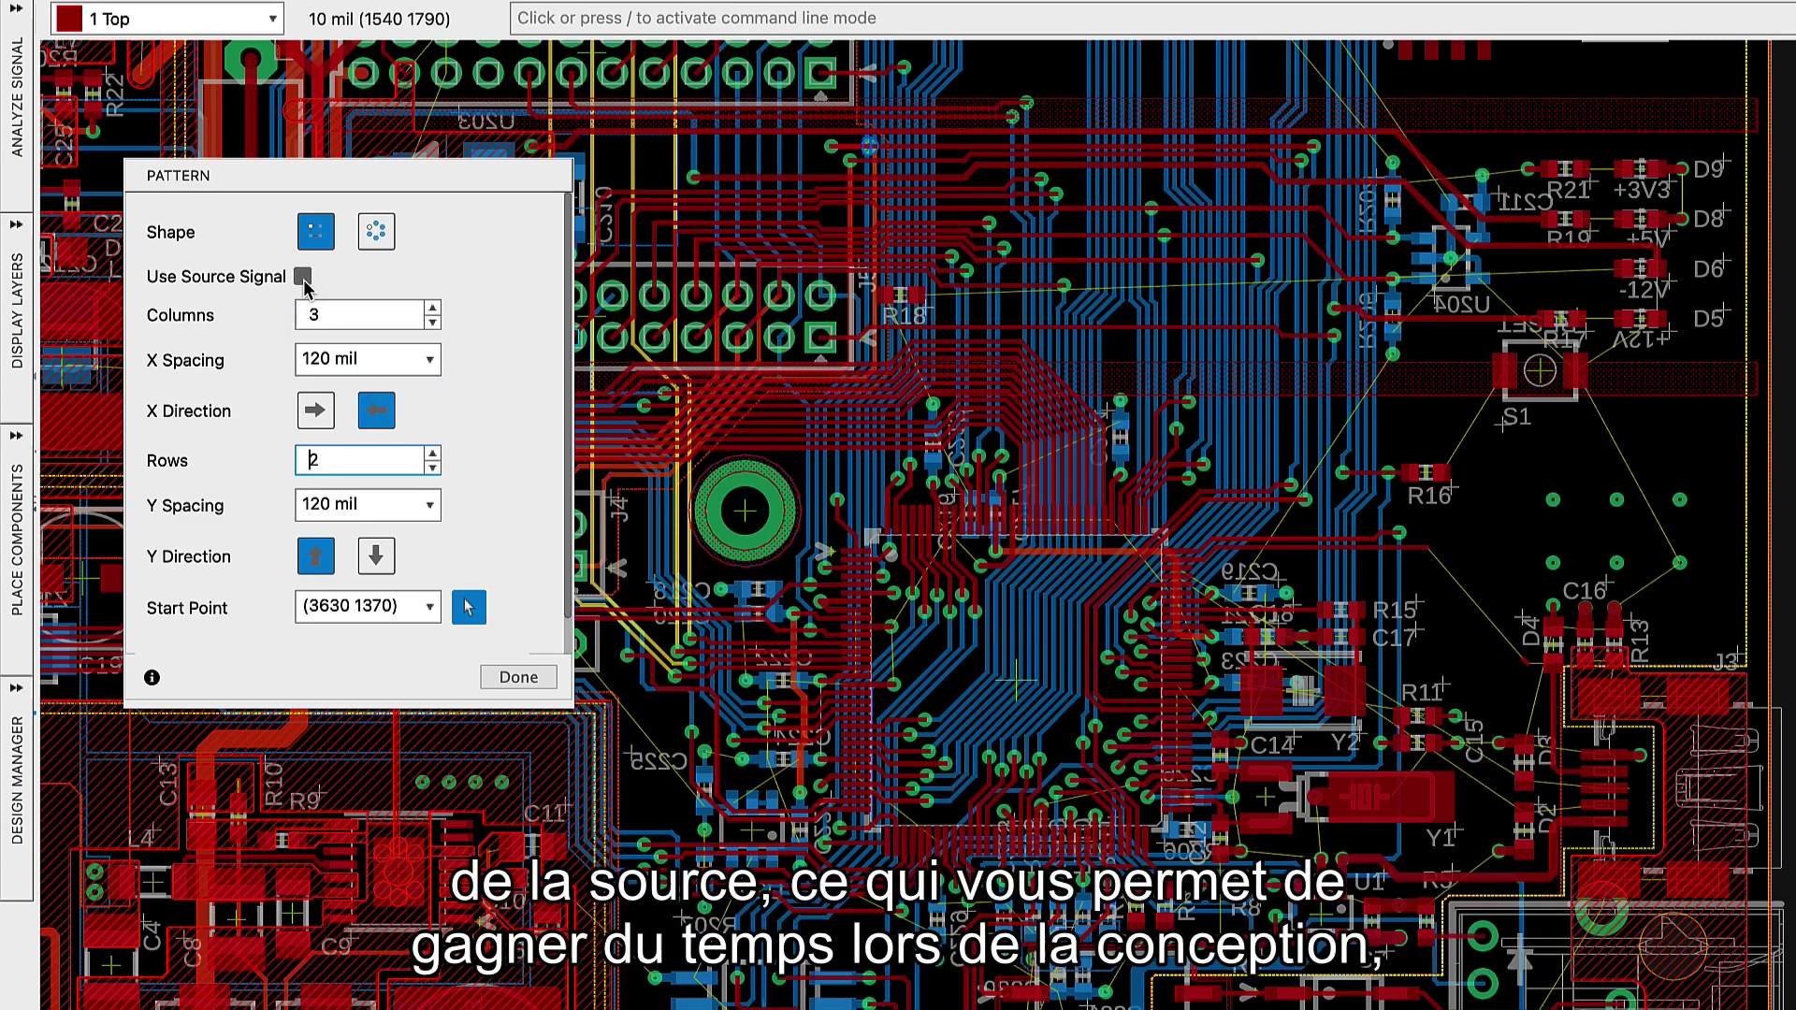
{"action": "left_click", "coordinate": [302, 277]}
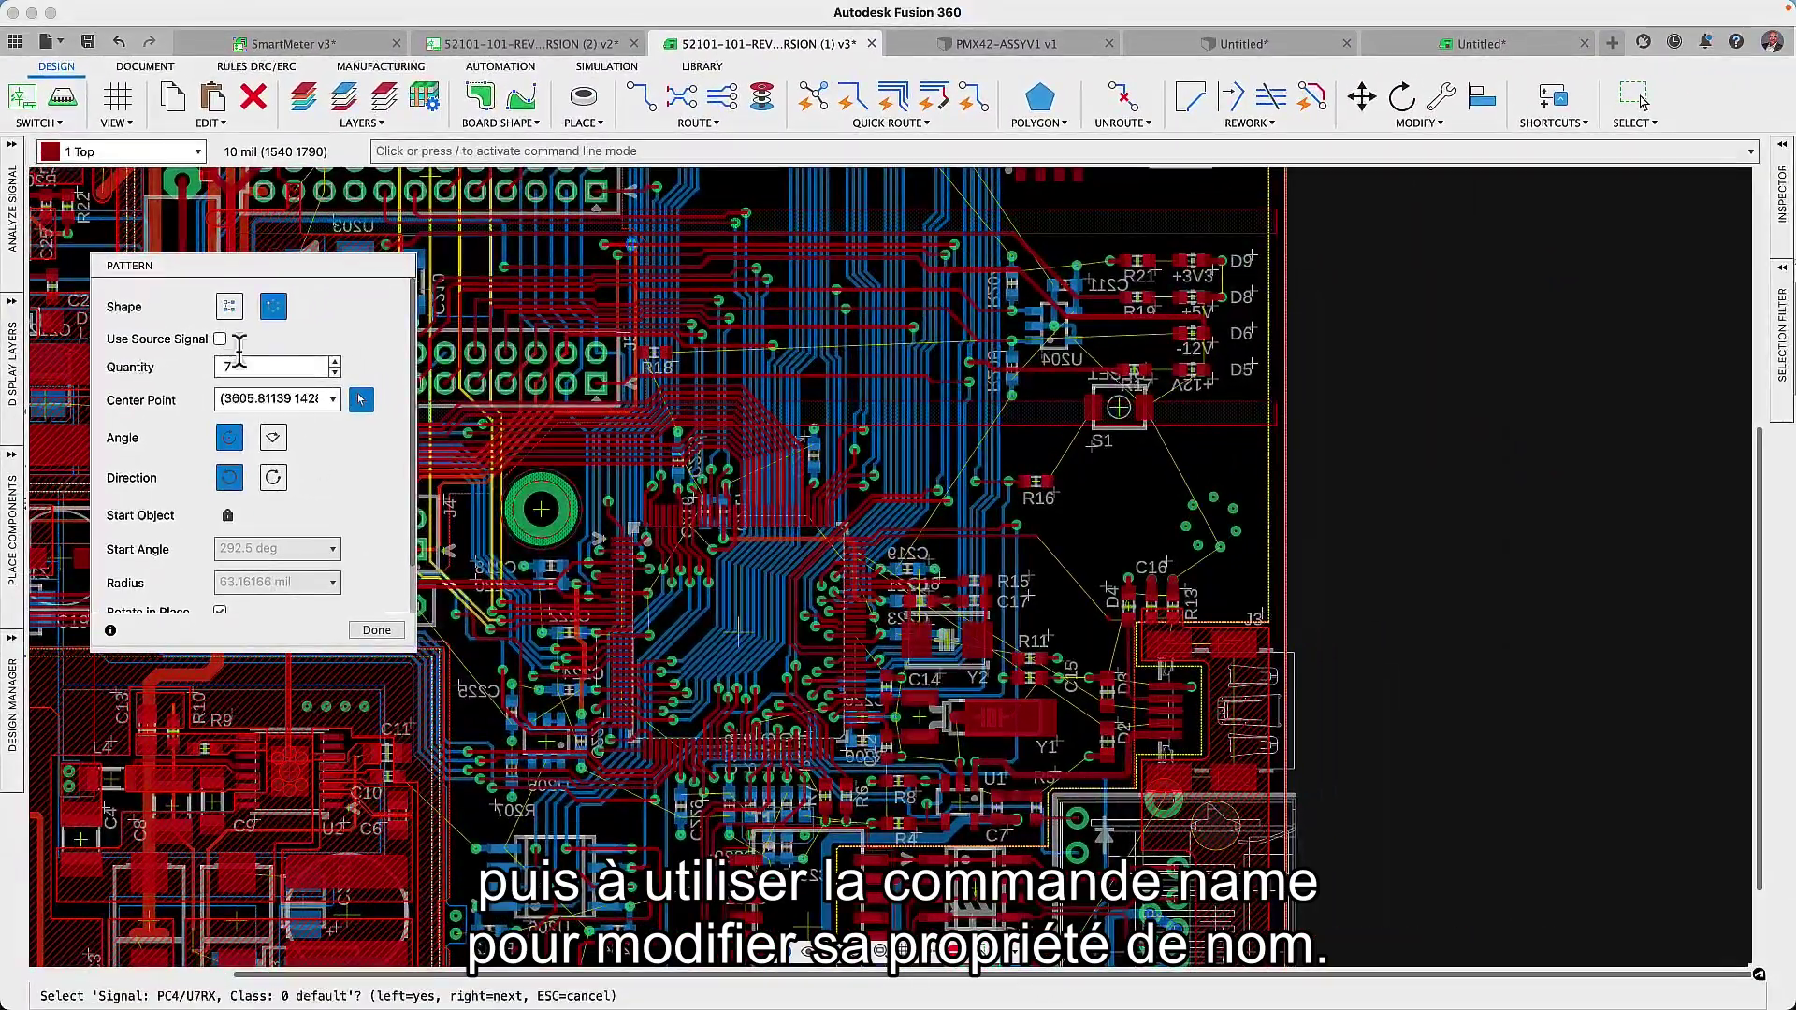
{"action": "left_click", "coordinate": [378, 636]}
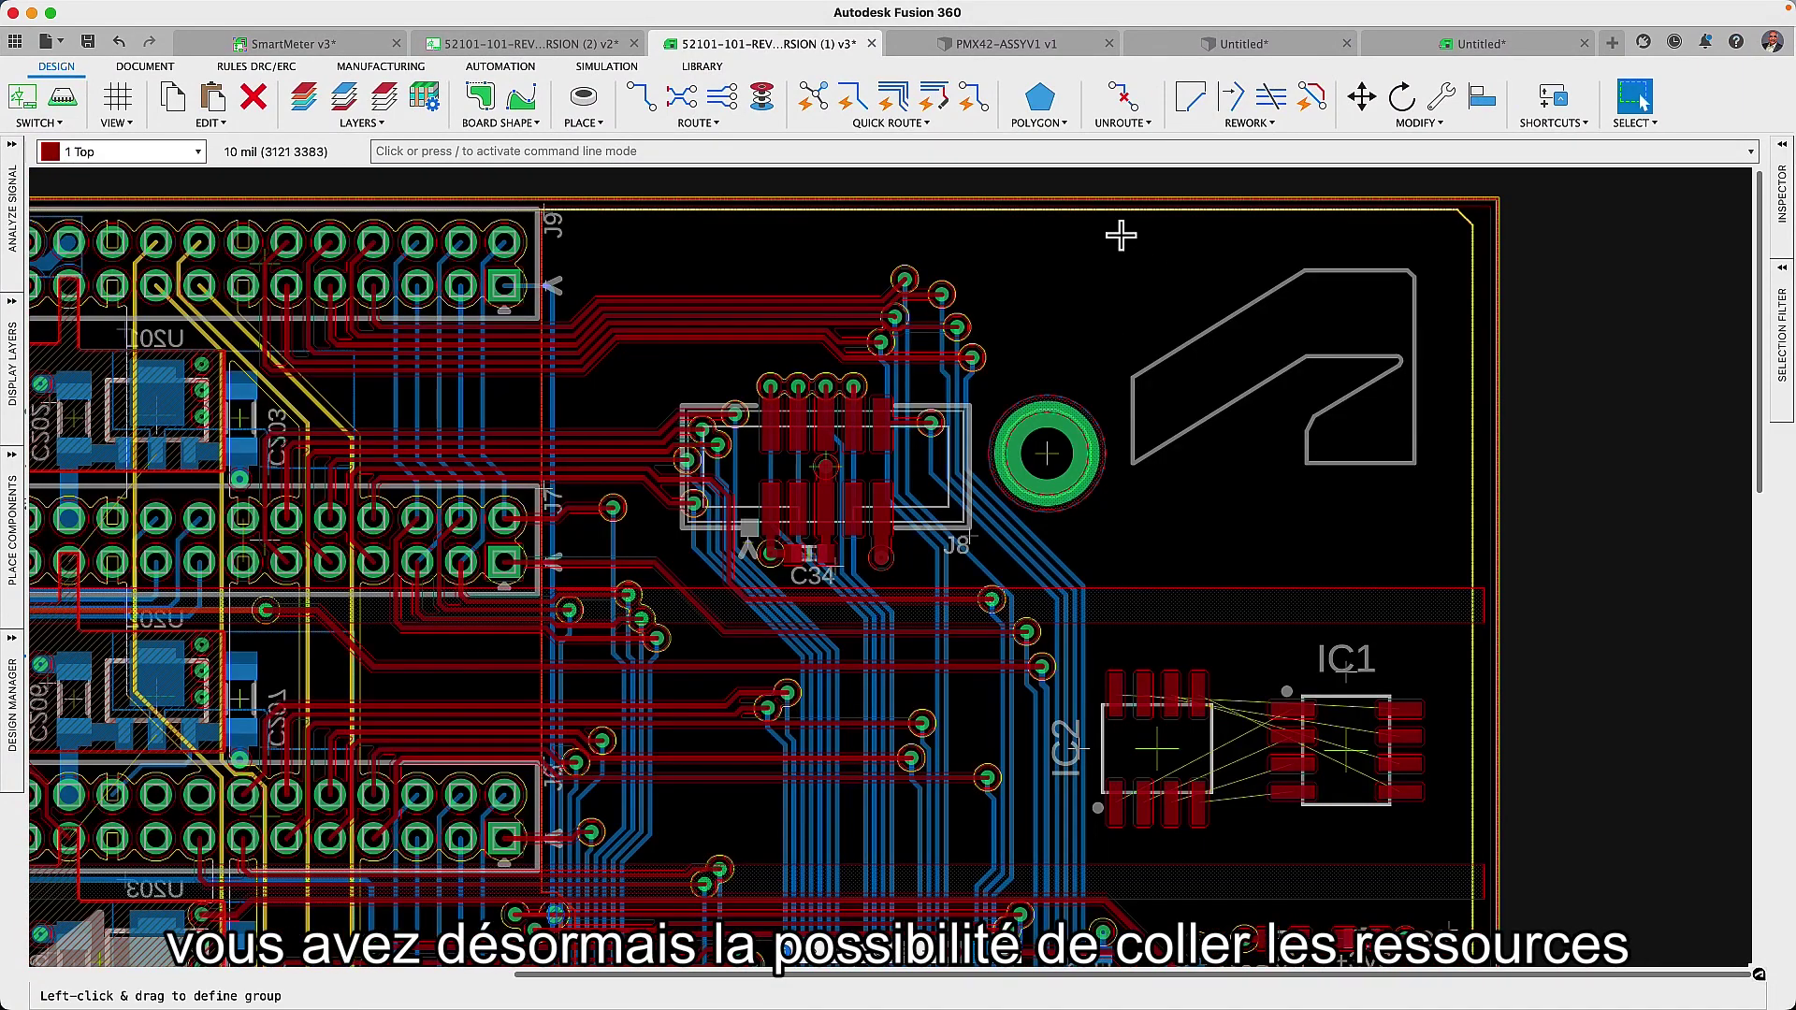
Step: Paste the copied outline onto layer 46 Milling and fit the whole board in view
{"action": "left_click", "coordinate": [211, 98]}
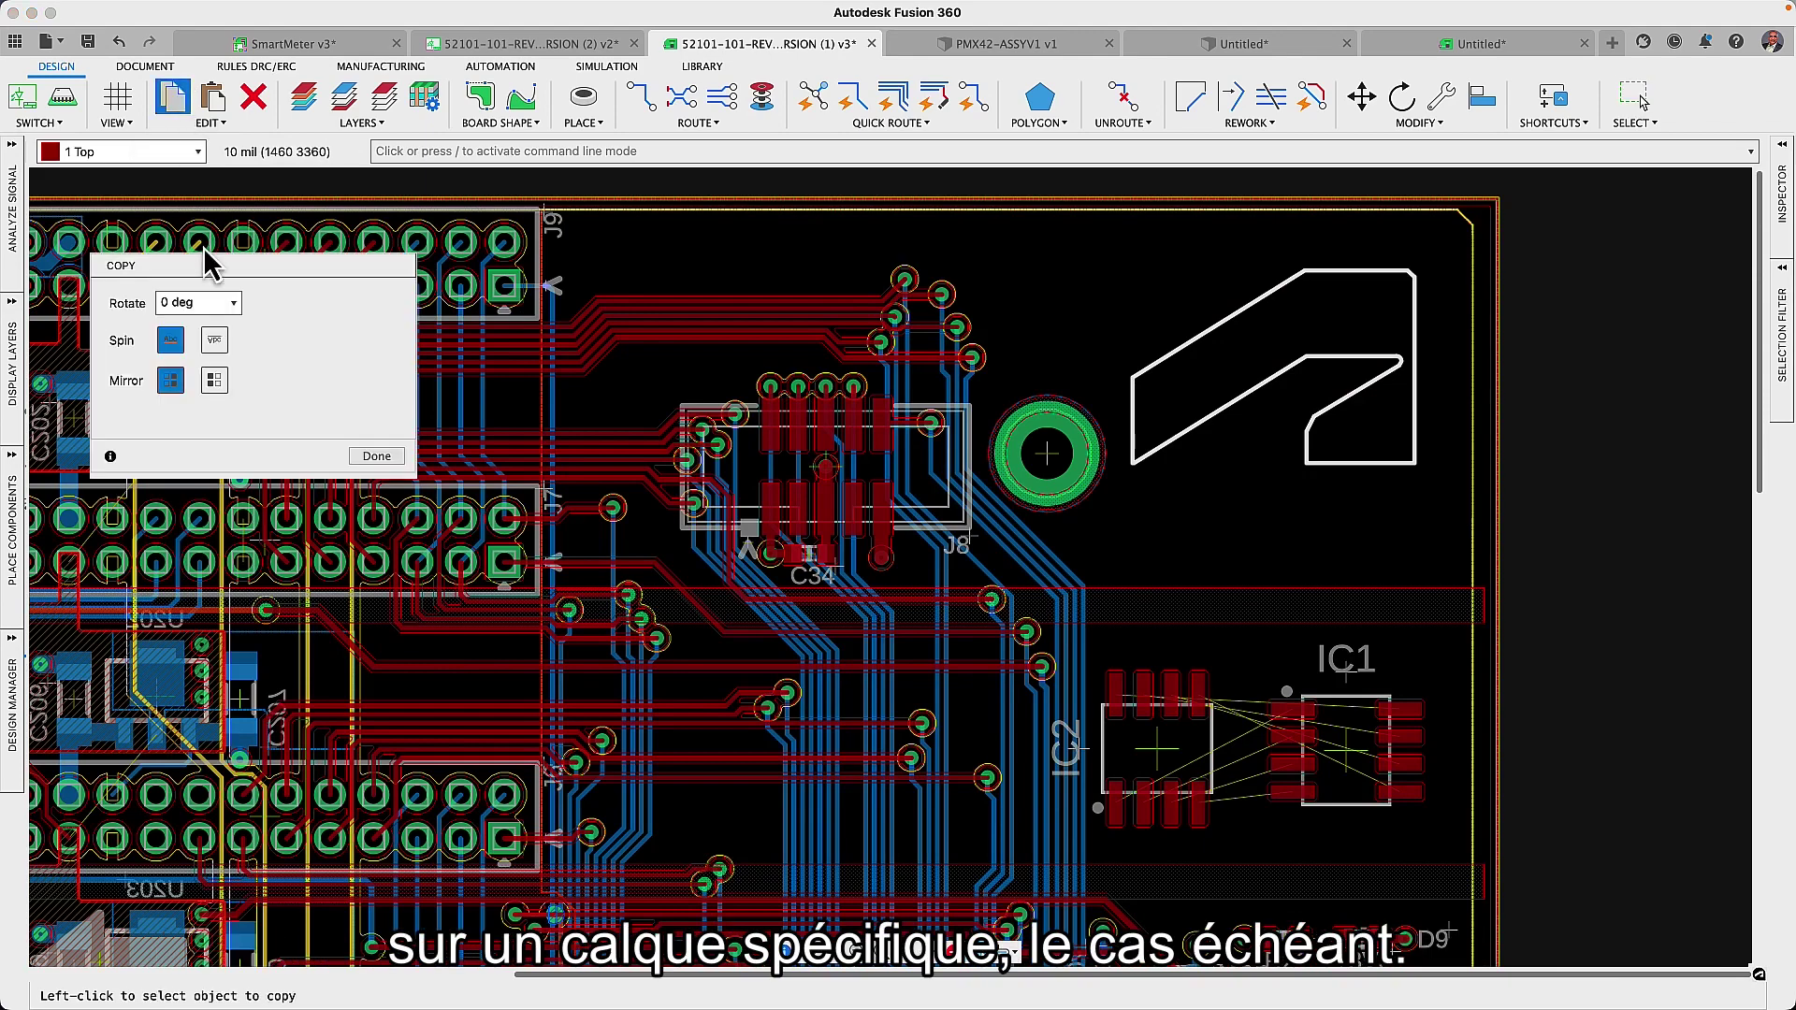
{"action": "left_click", "coordinate": [320, 301]}
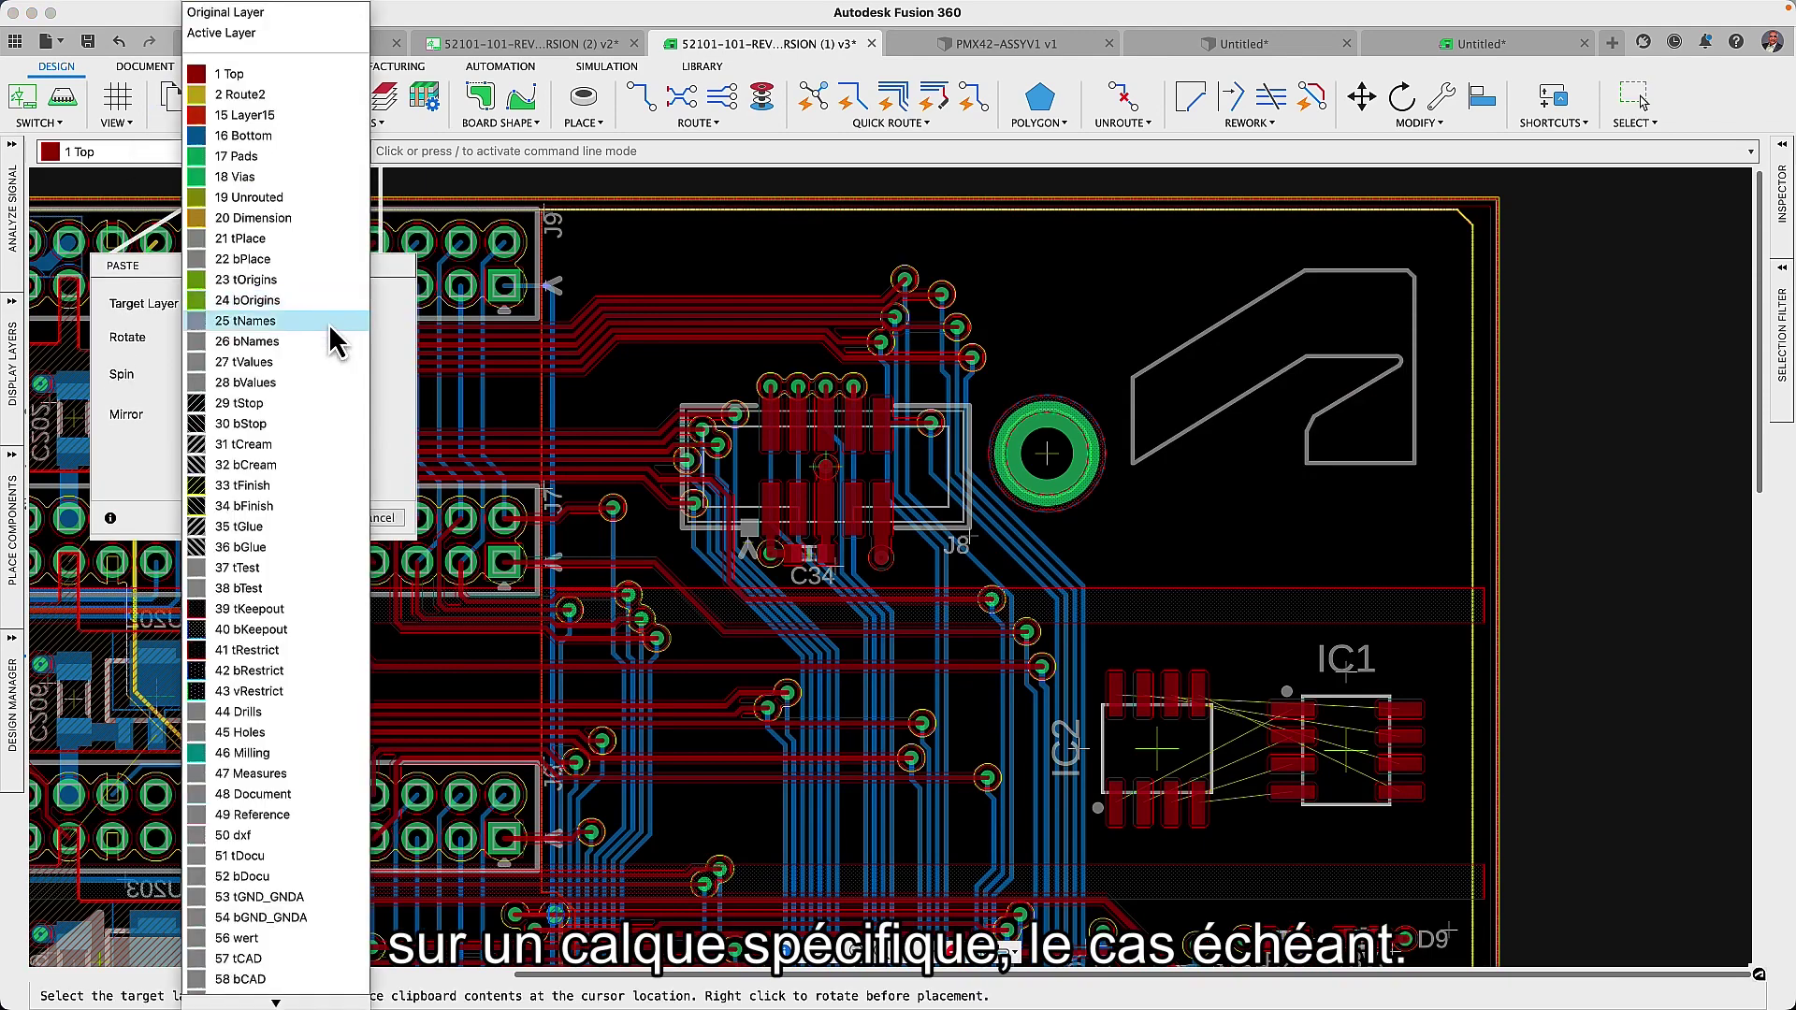
{"action": "left_click", "coordinate": [348, 739]}
{"action": "left_click", "coordinate": [1269, 362]}
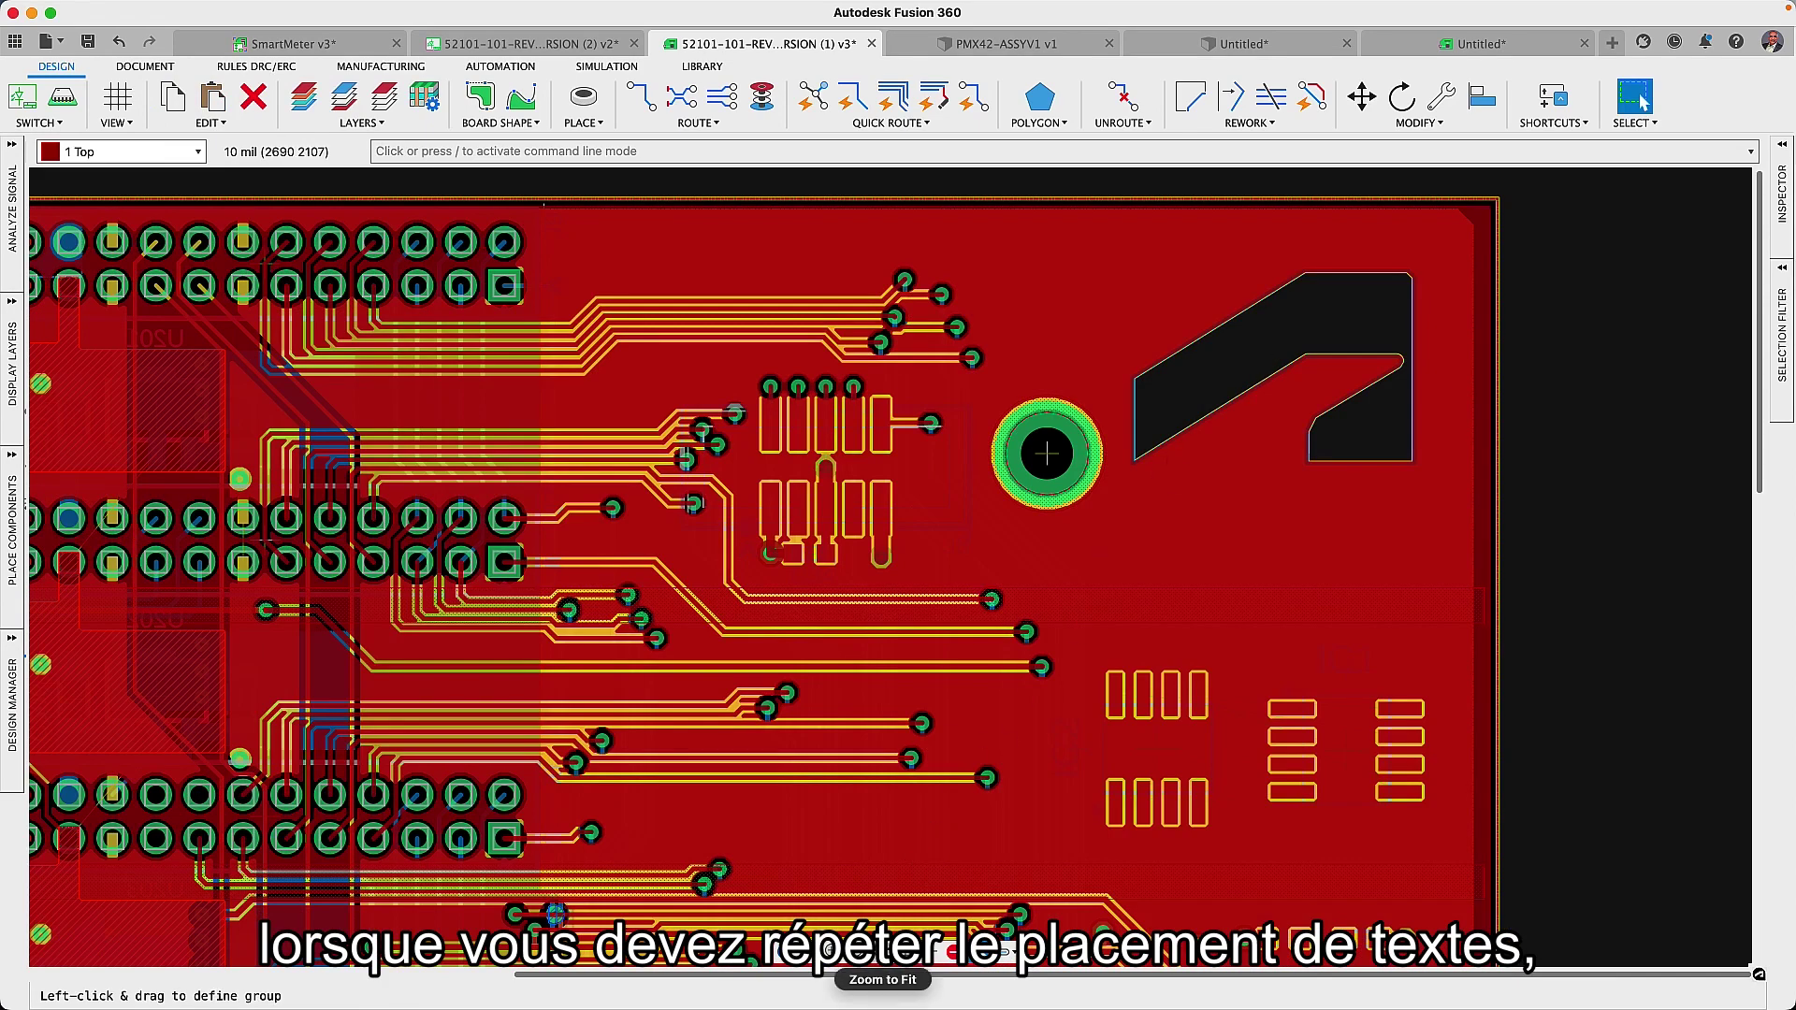
{"action": "left_click", "coordinate": [880, 952]}
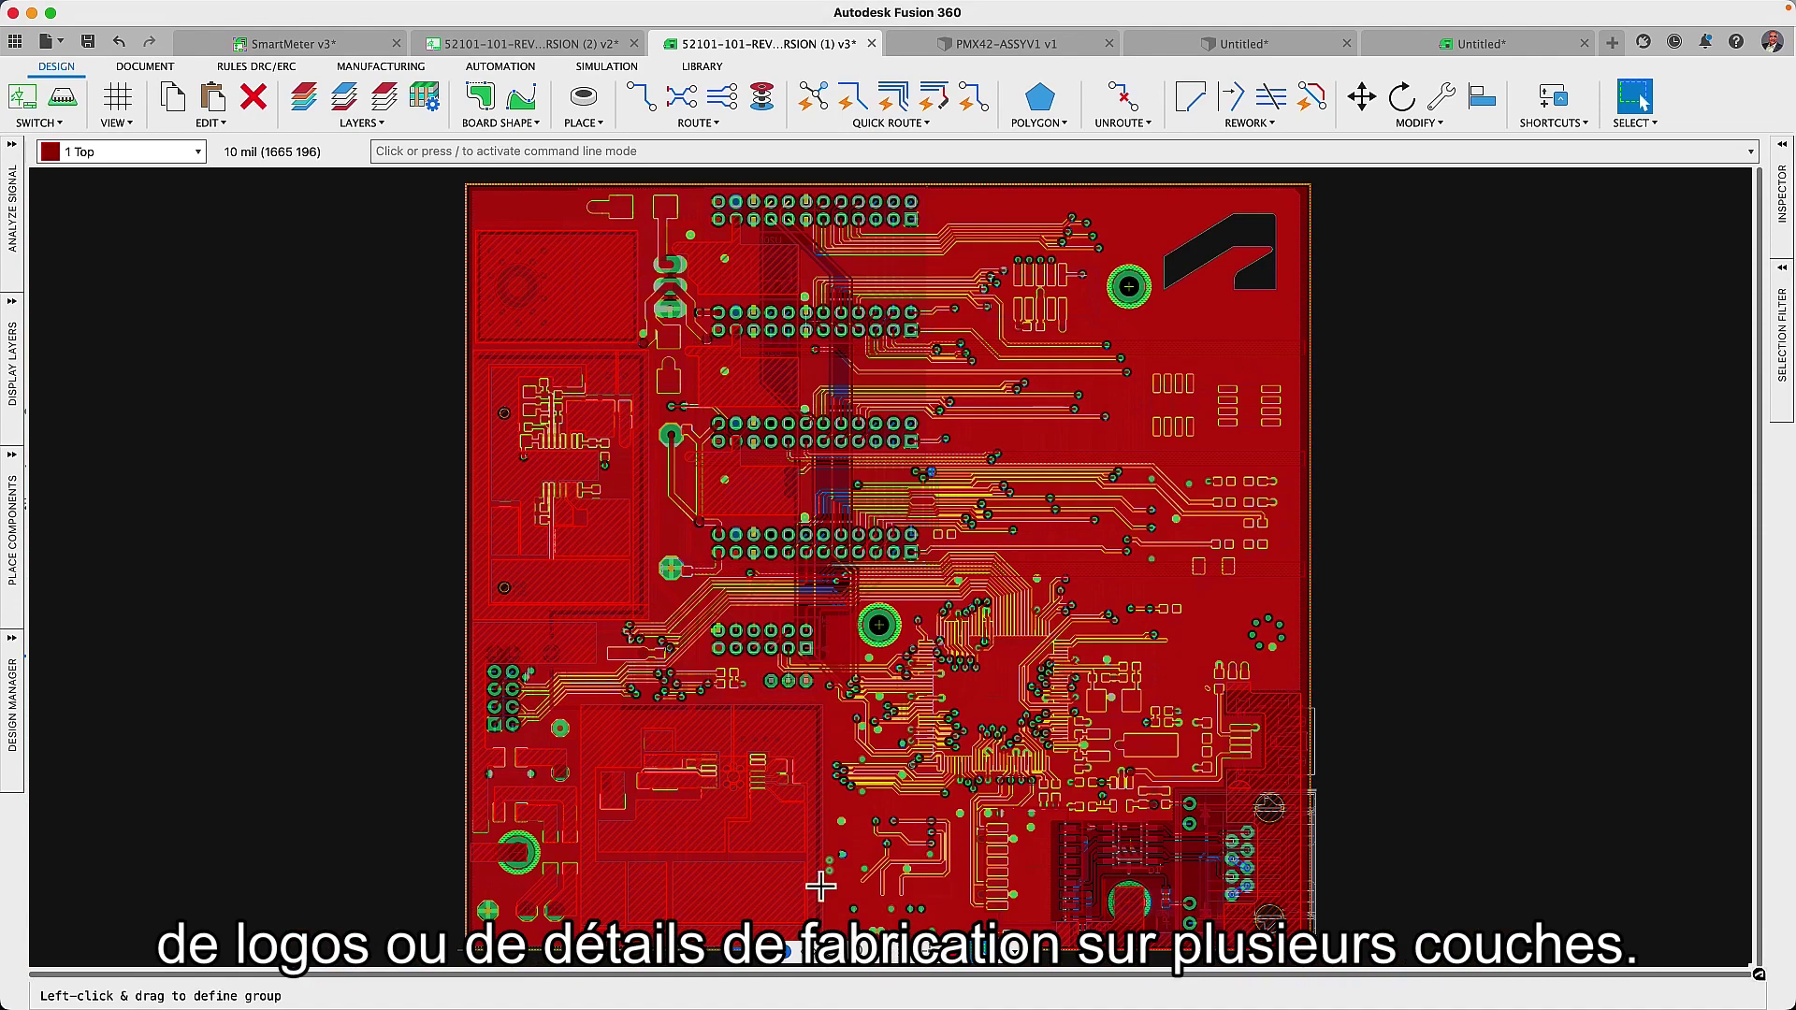
{"action": "left_click", "coordinate": [262, 66]}
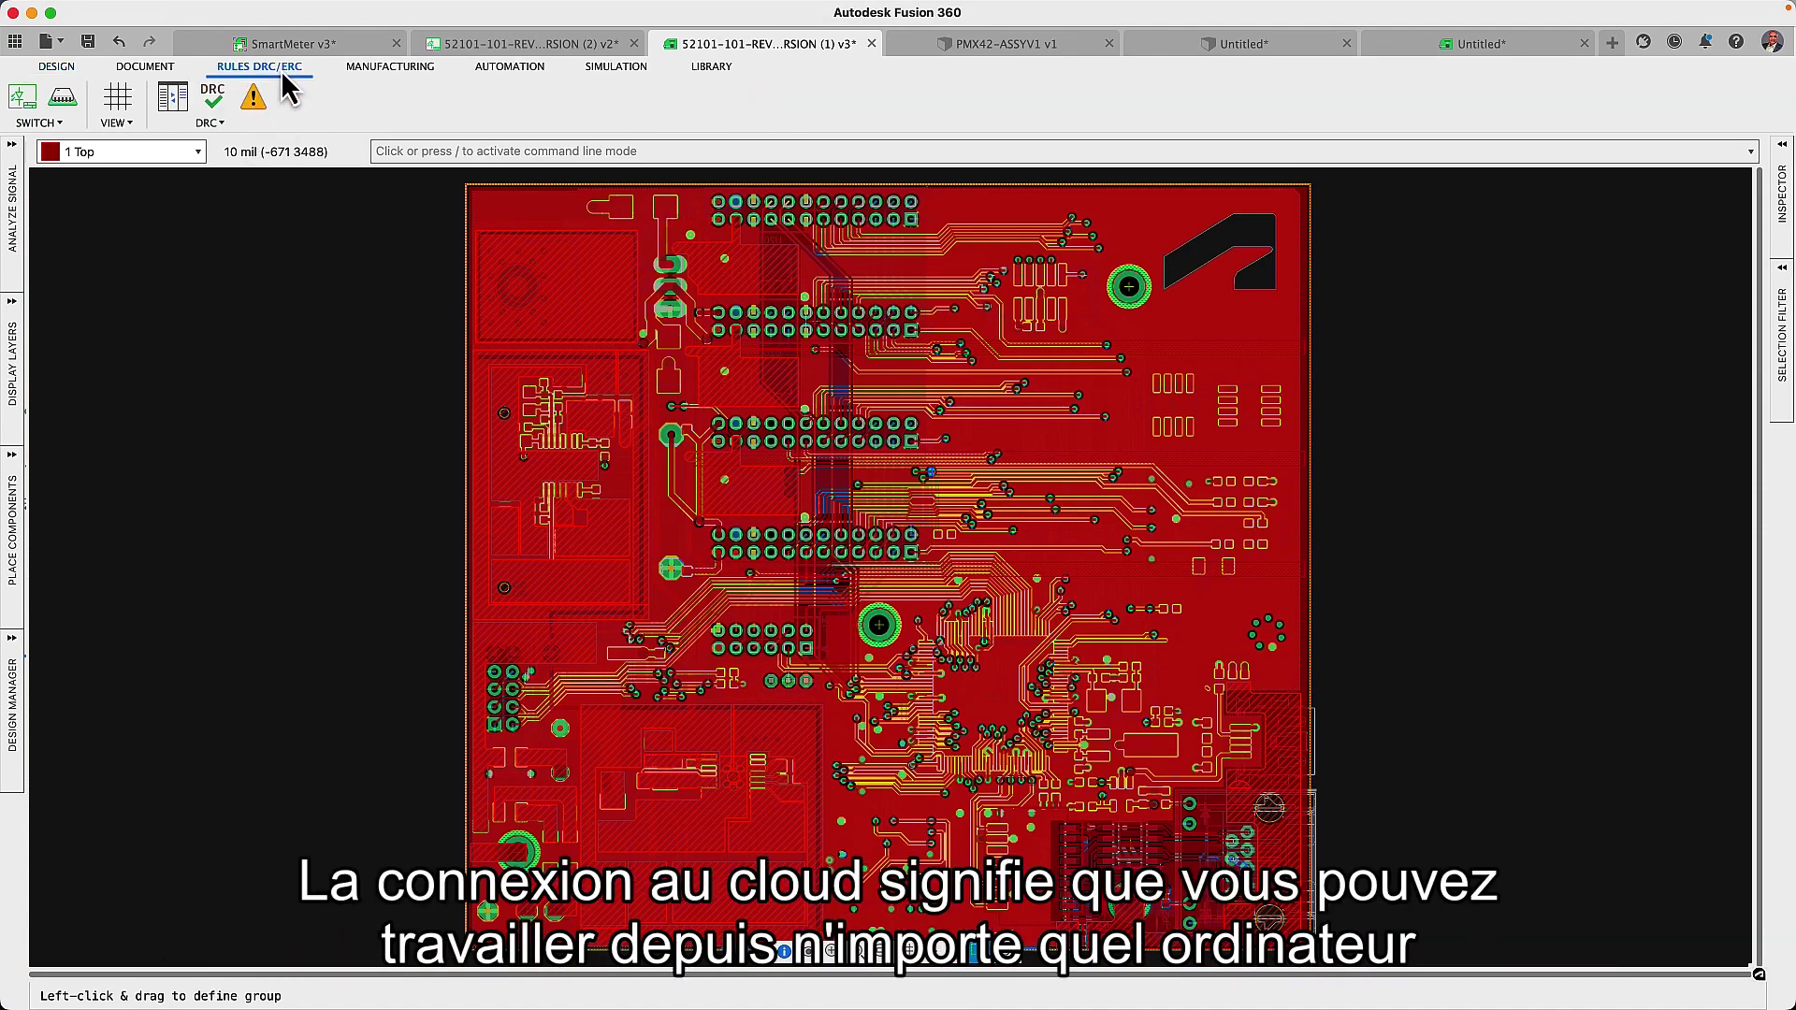
{"action": "left_click", "coordinate": [213, 94]}
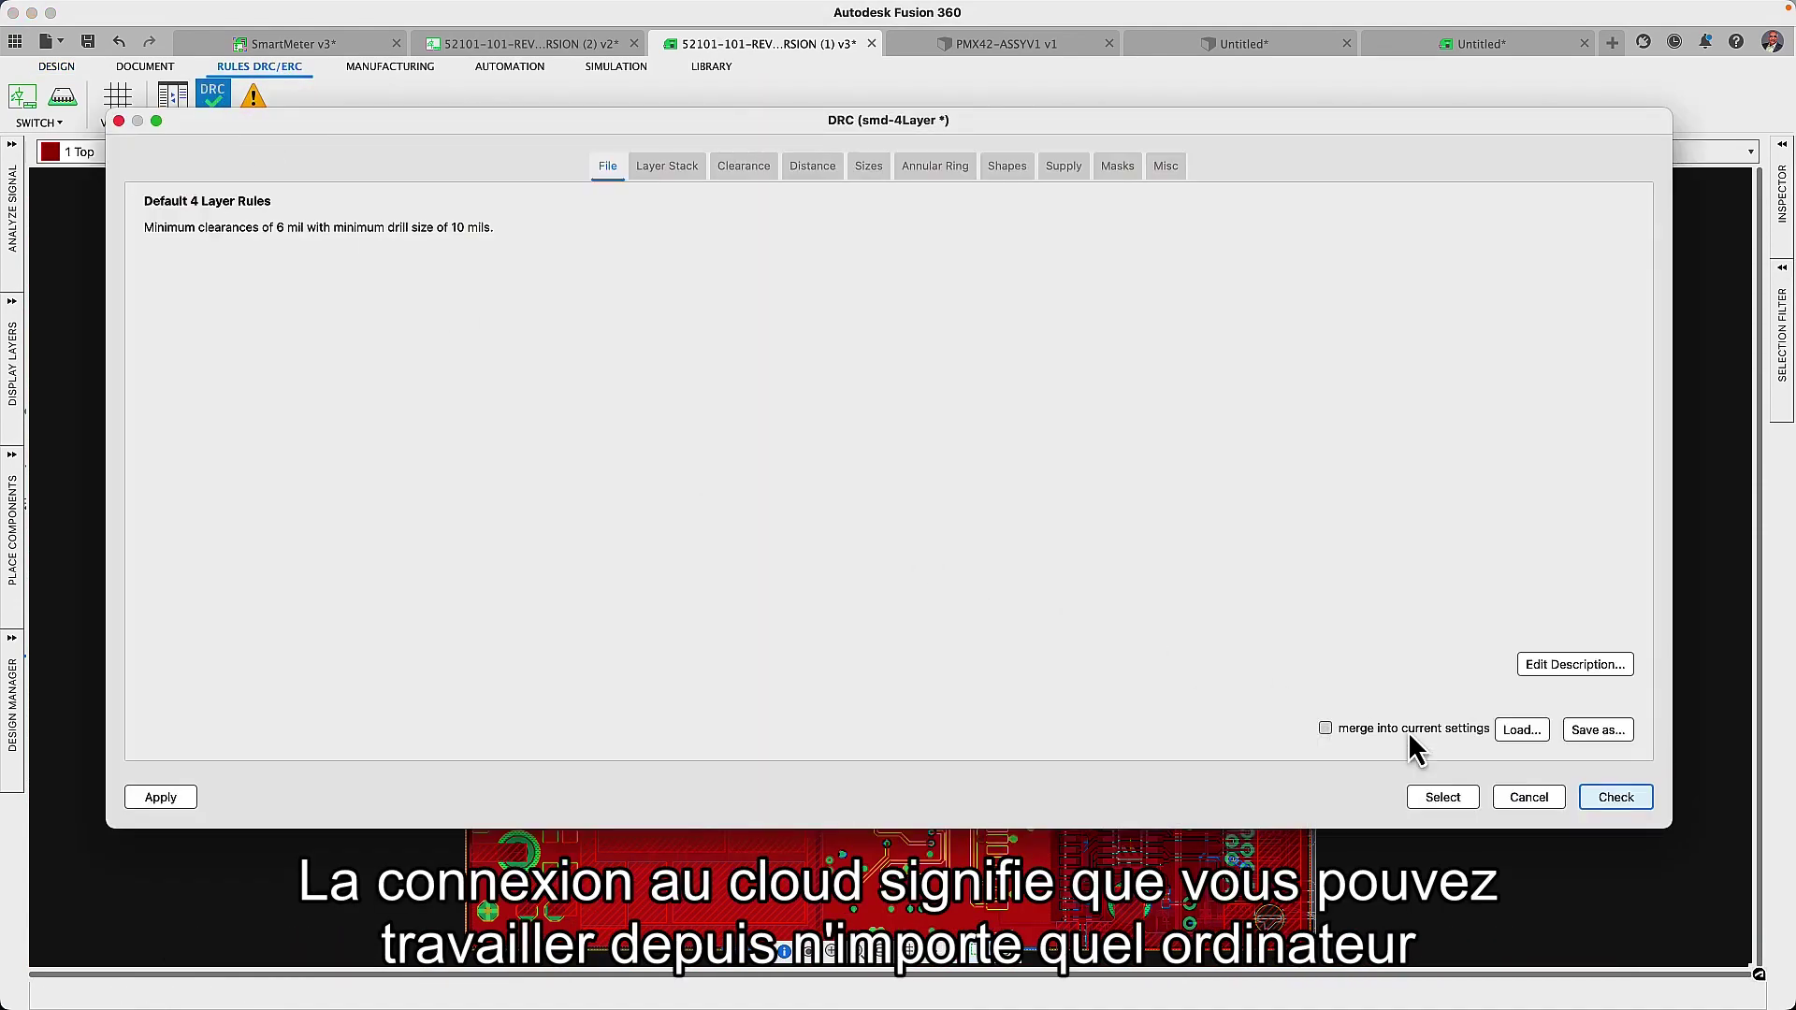
{"action": "left_click", "coordinate": [1522, 730]}
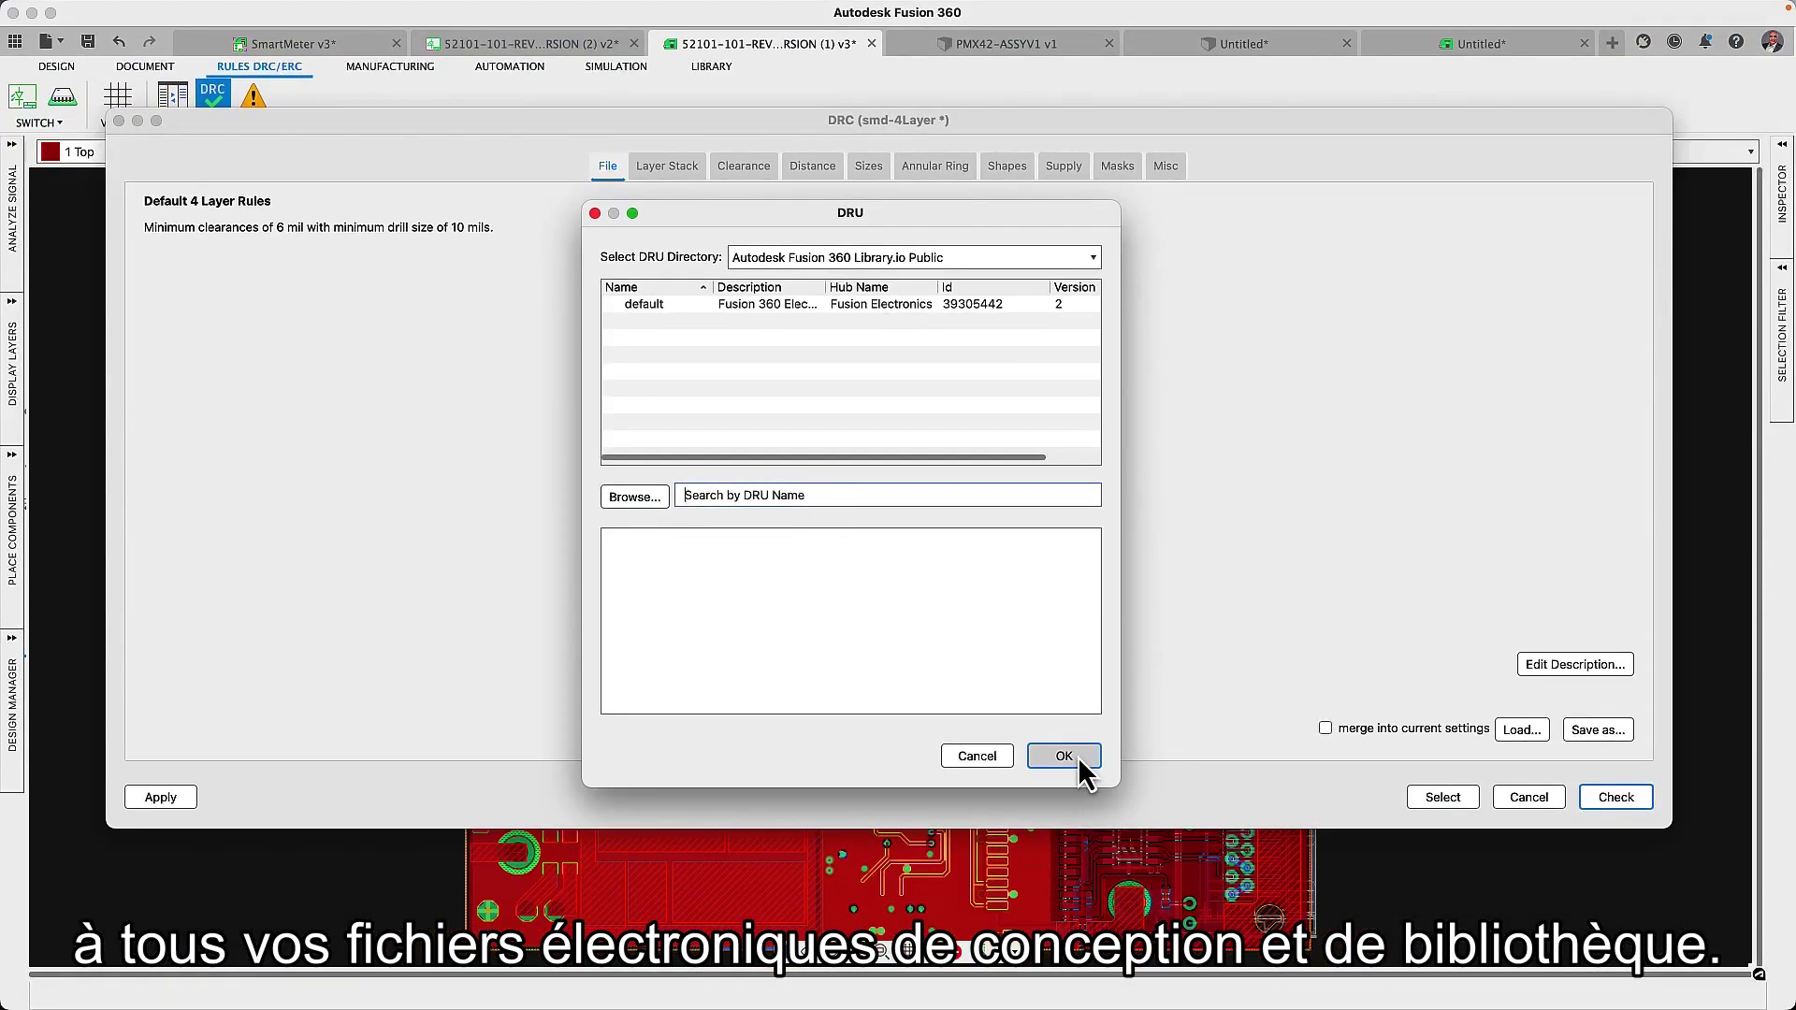
{"action": "left_click", "coordinate": [1076, 758]}
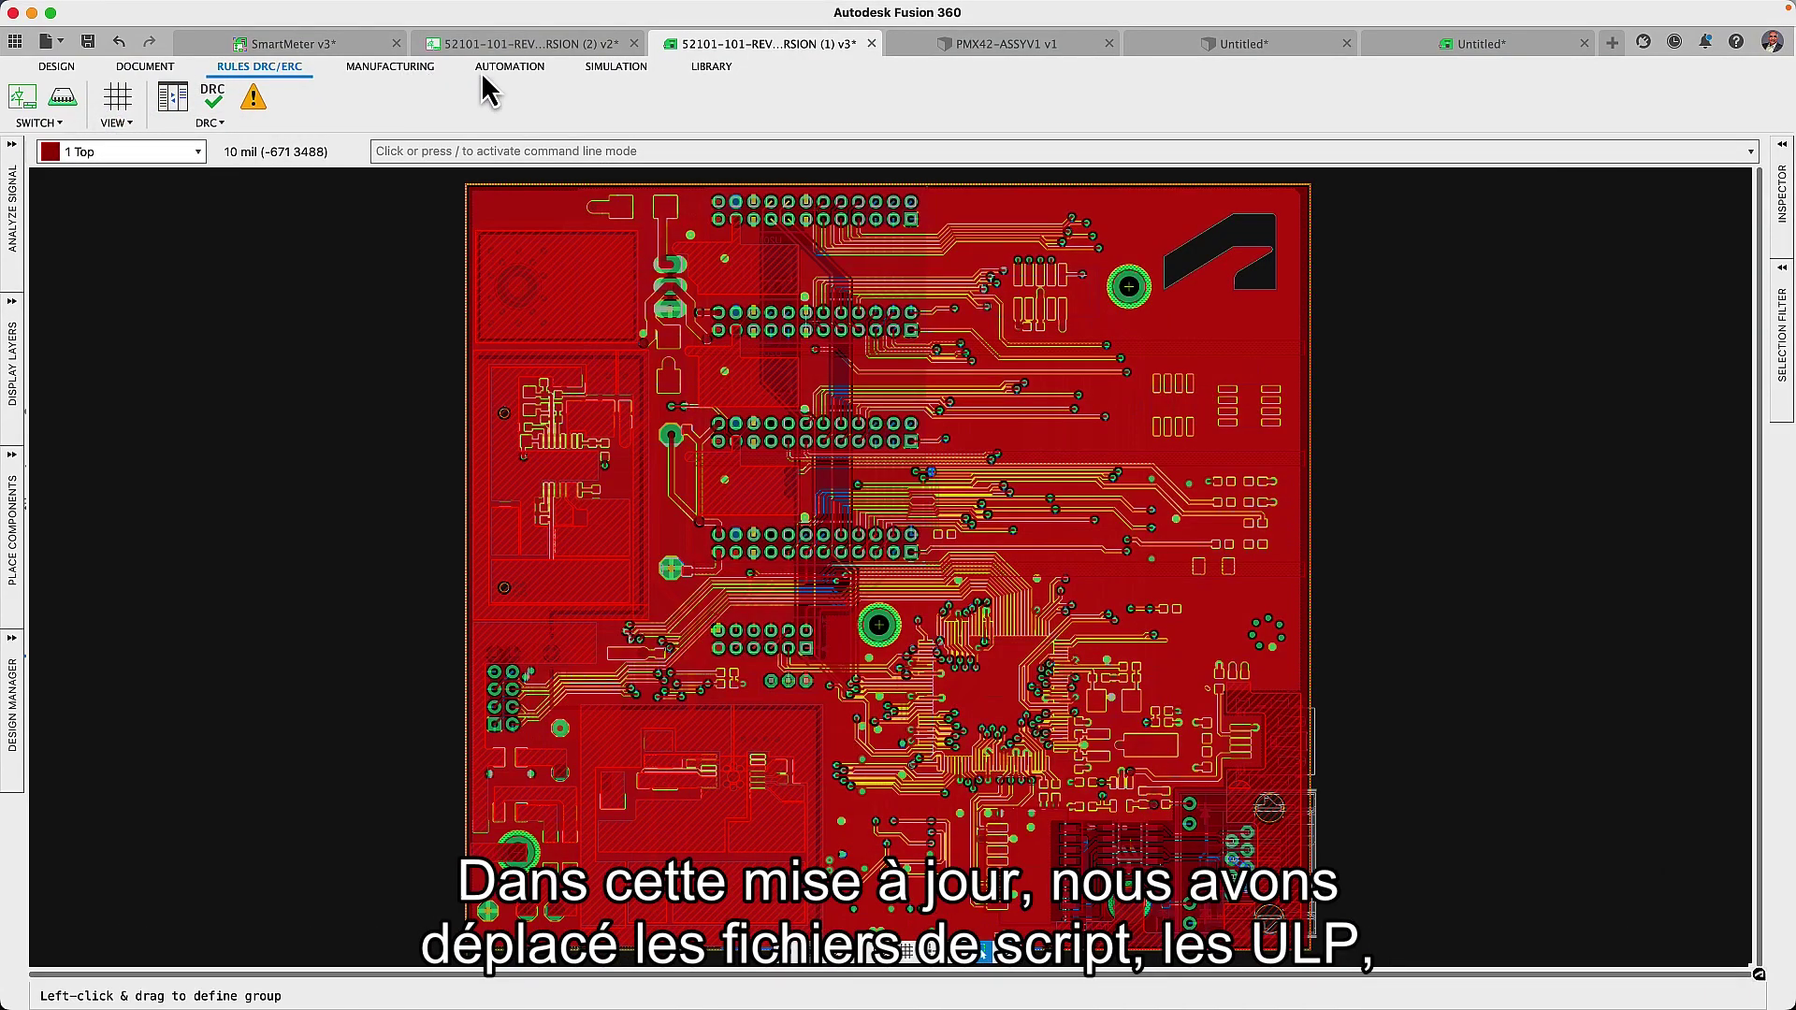
{"action": "left_click", "coordinate": [482, 75]}
{"action": "left_click", "coordinate": [178, 96]}
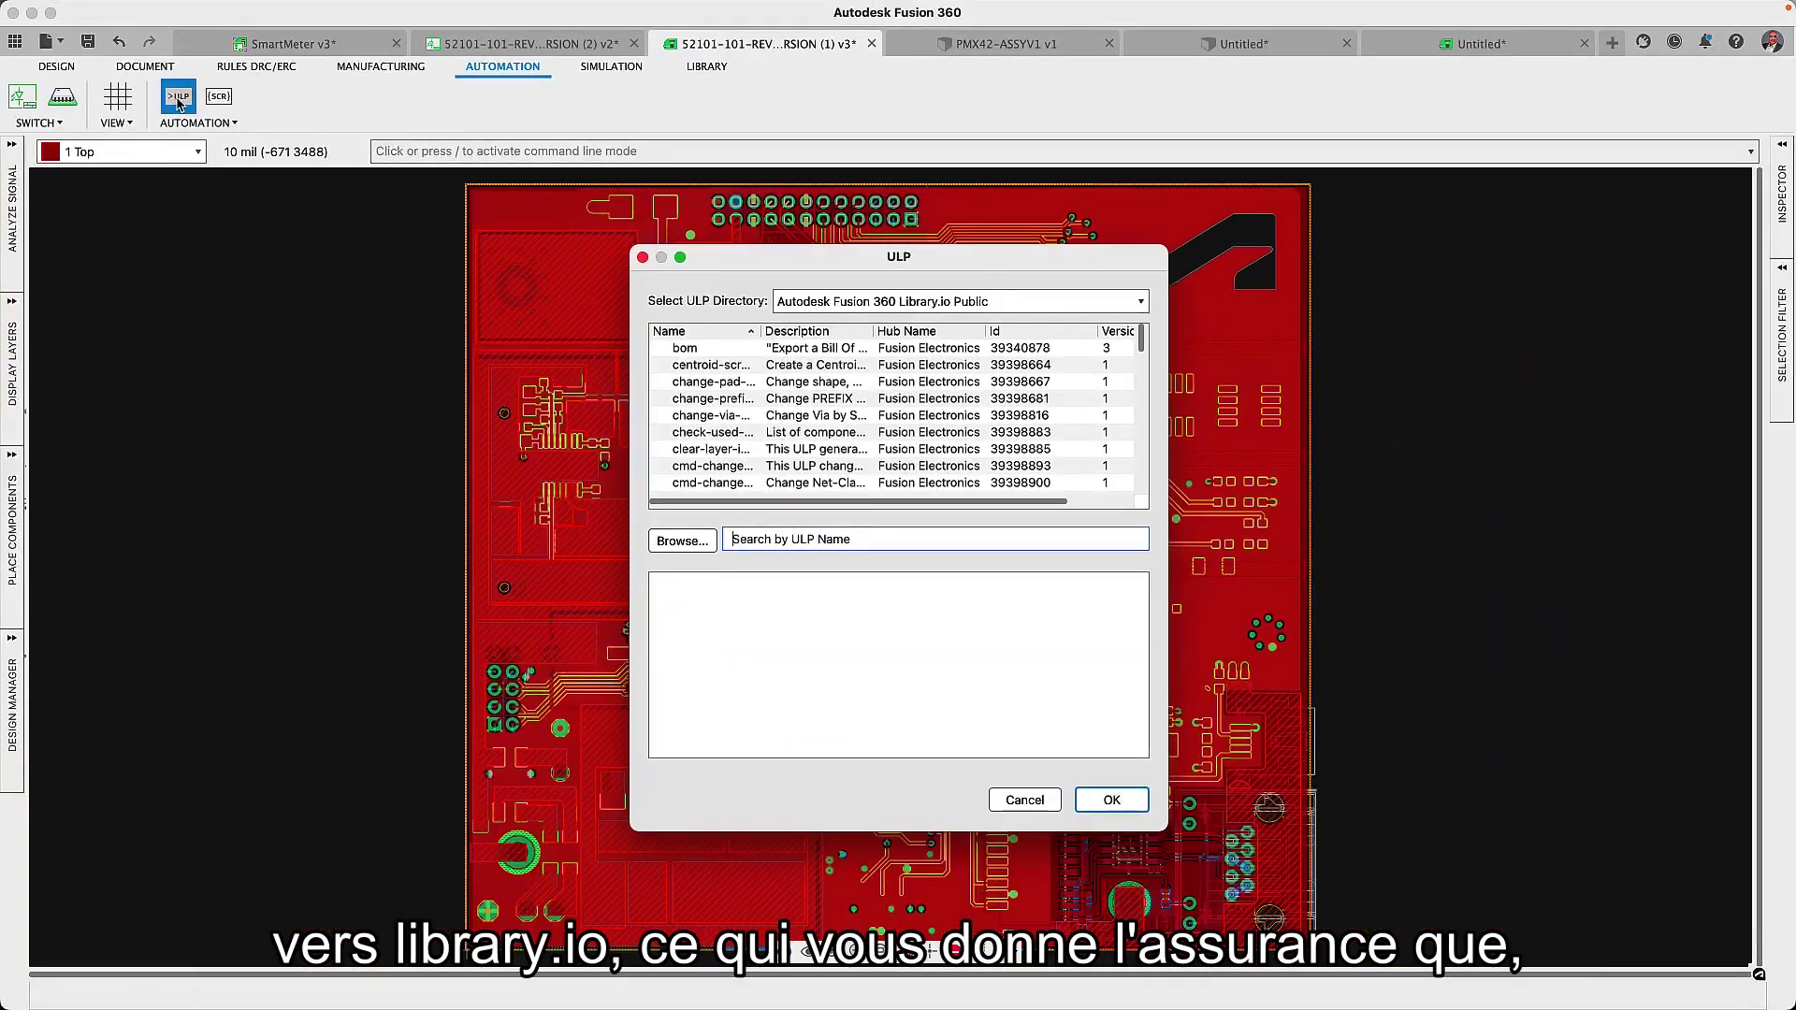
{"action": "left_click", "coordinate": [509, 231]}
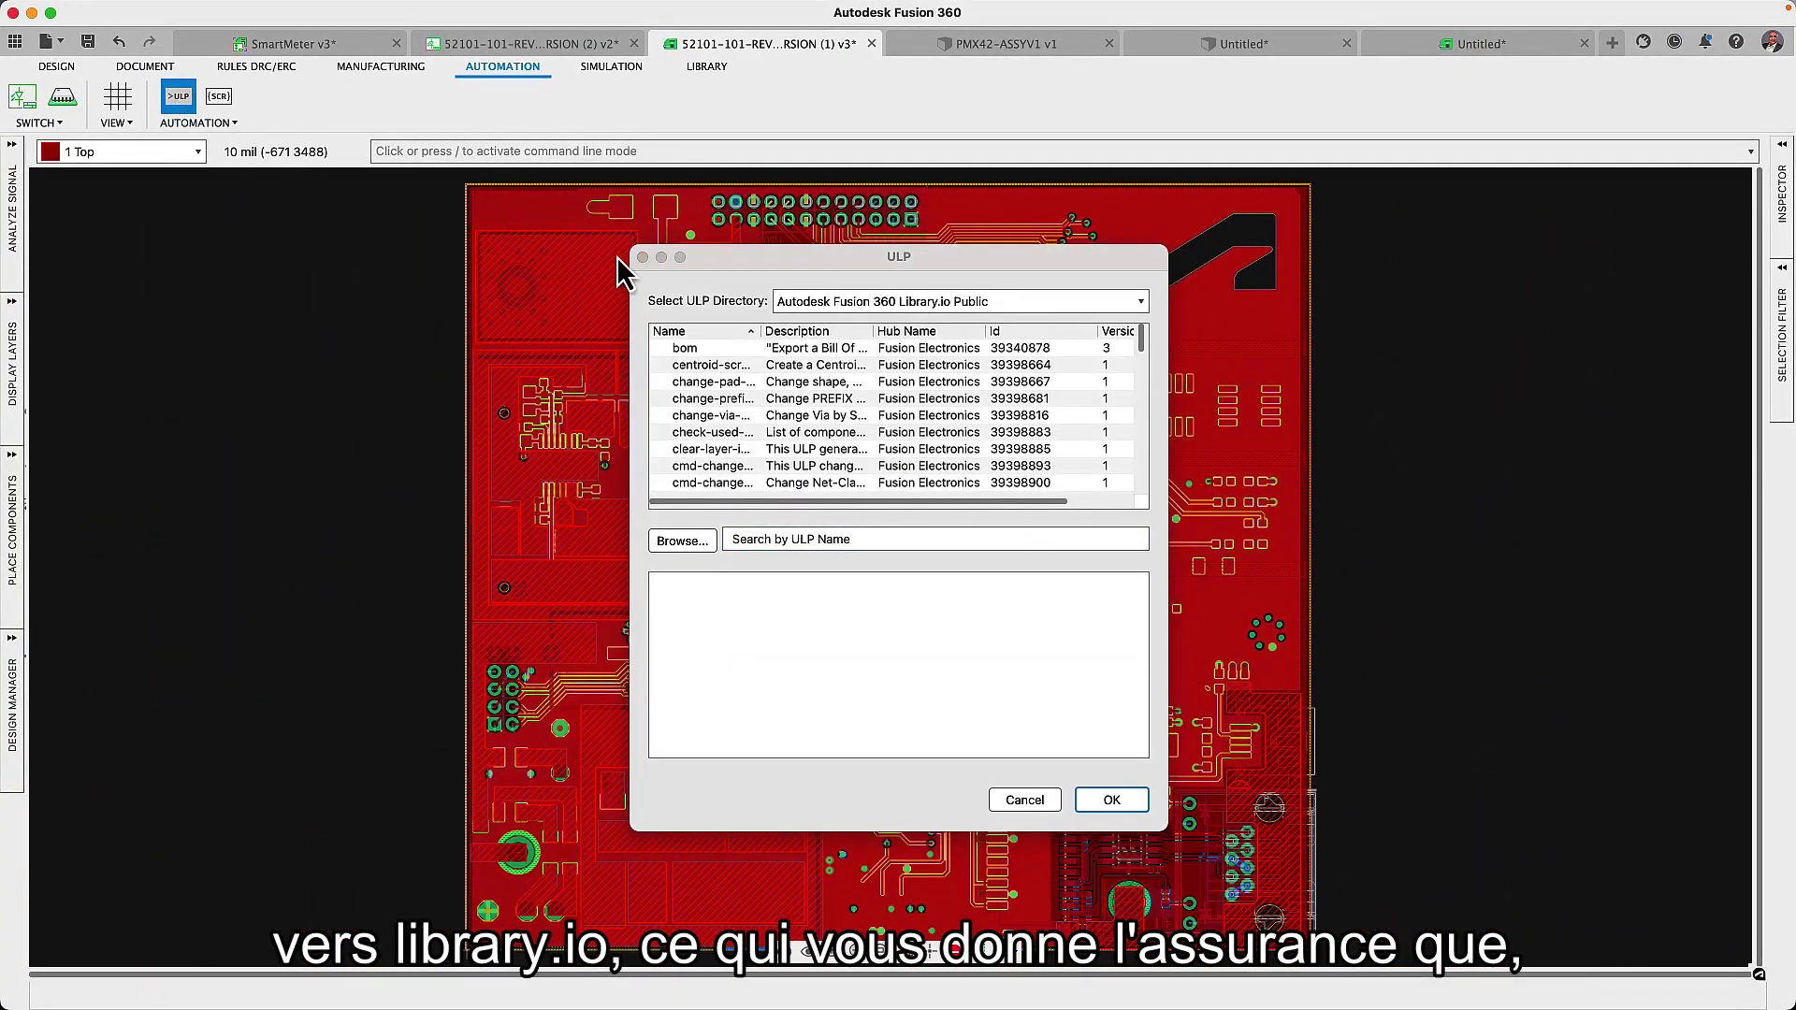
{"action": "left_click", "coordinate": [642, 259]}
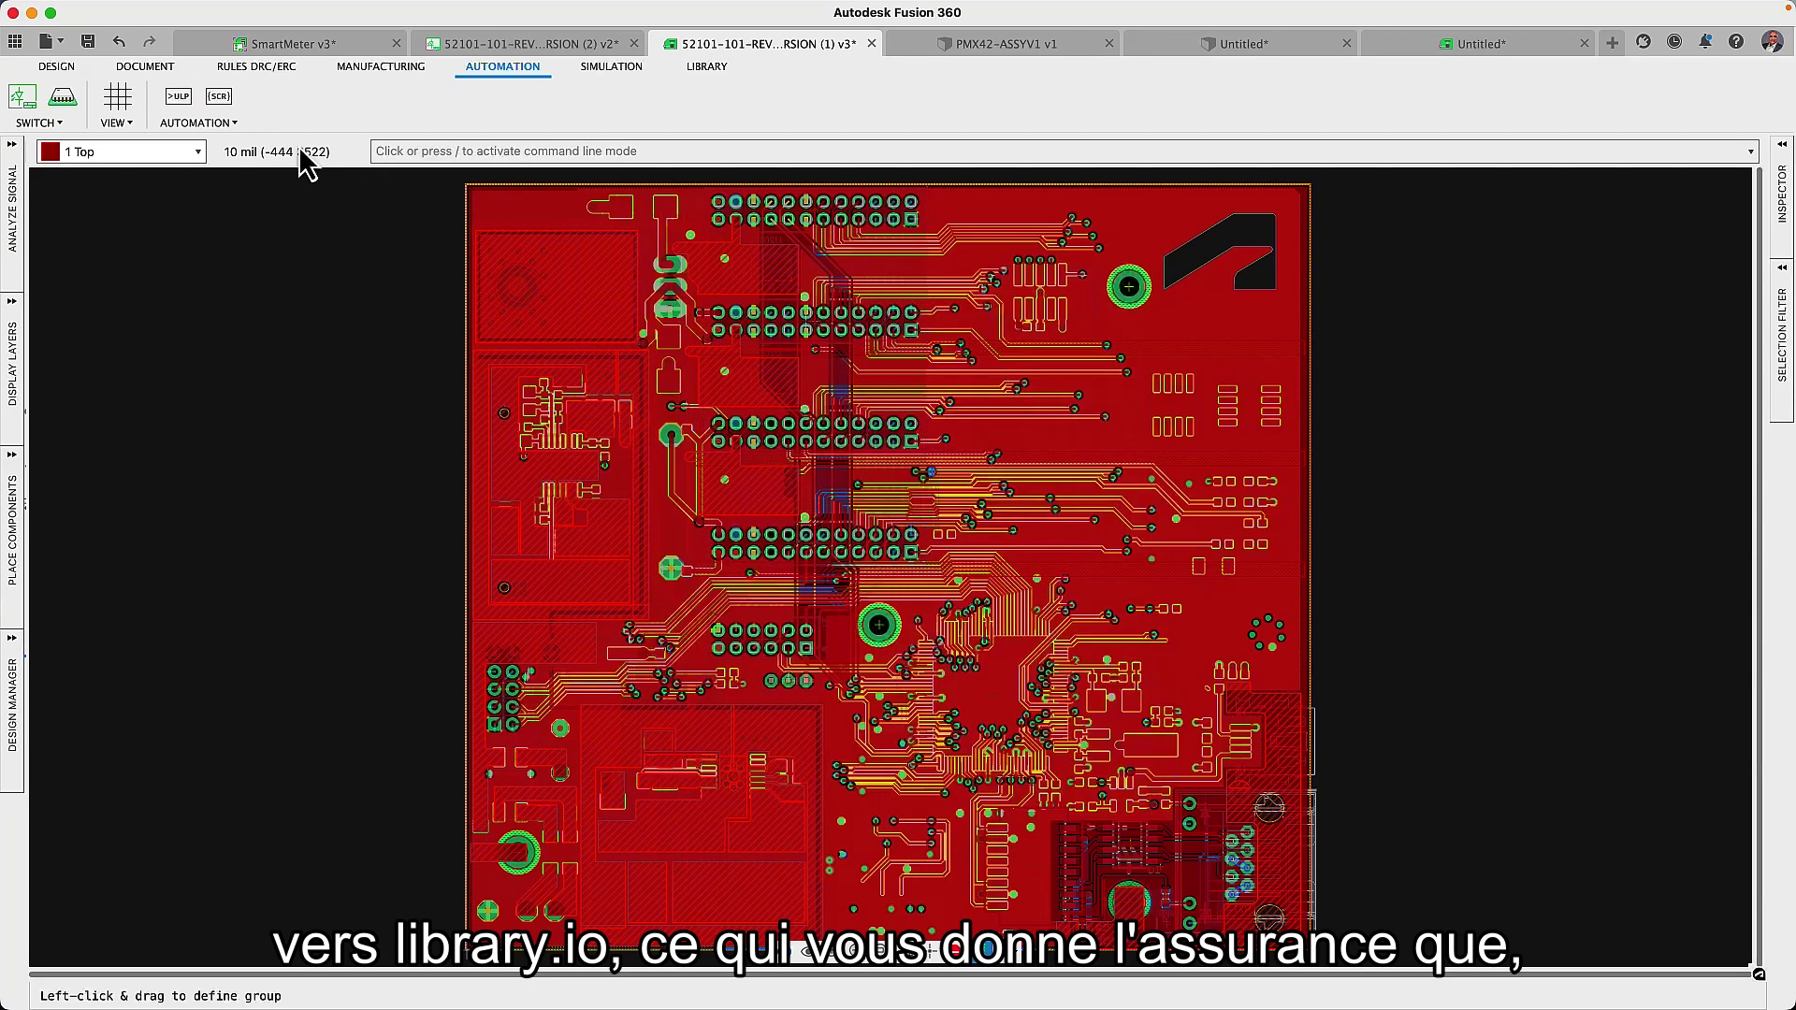
{"action": "left_click", "coordinate": [218, 98]}
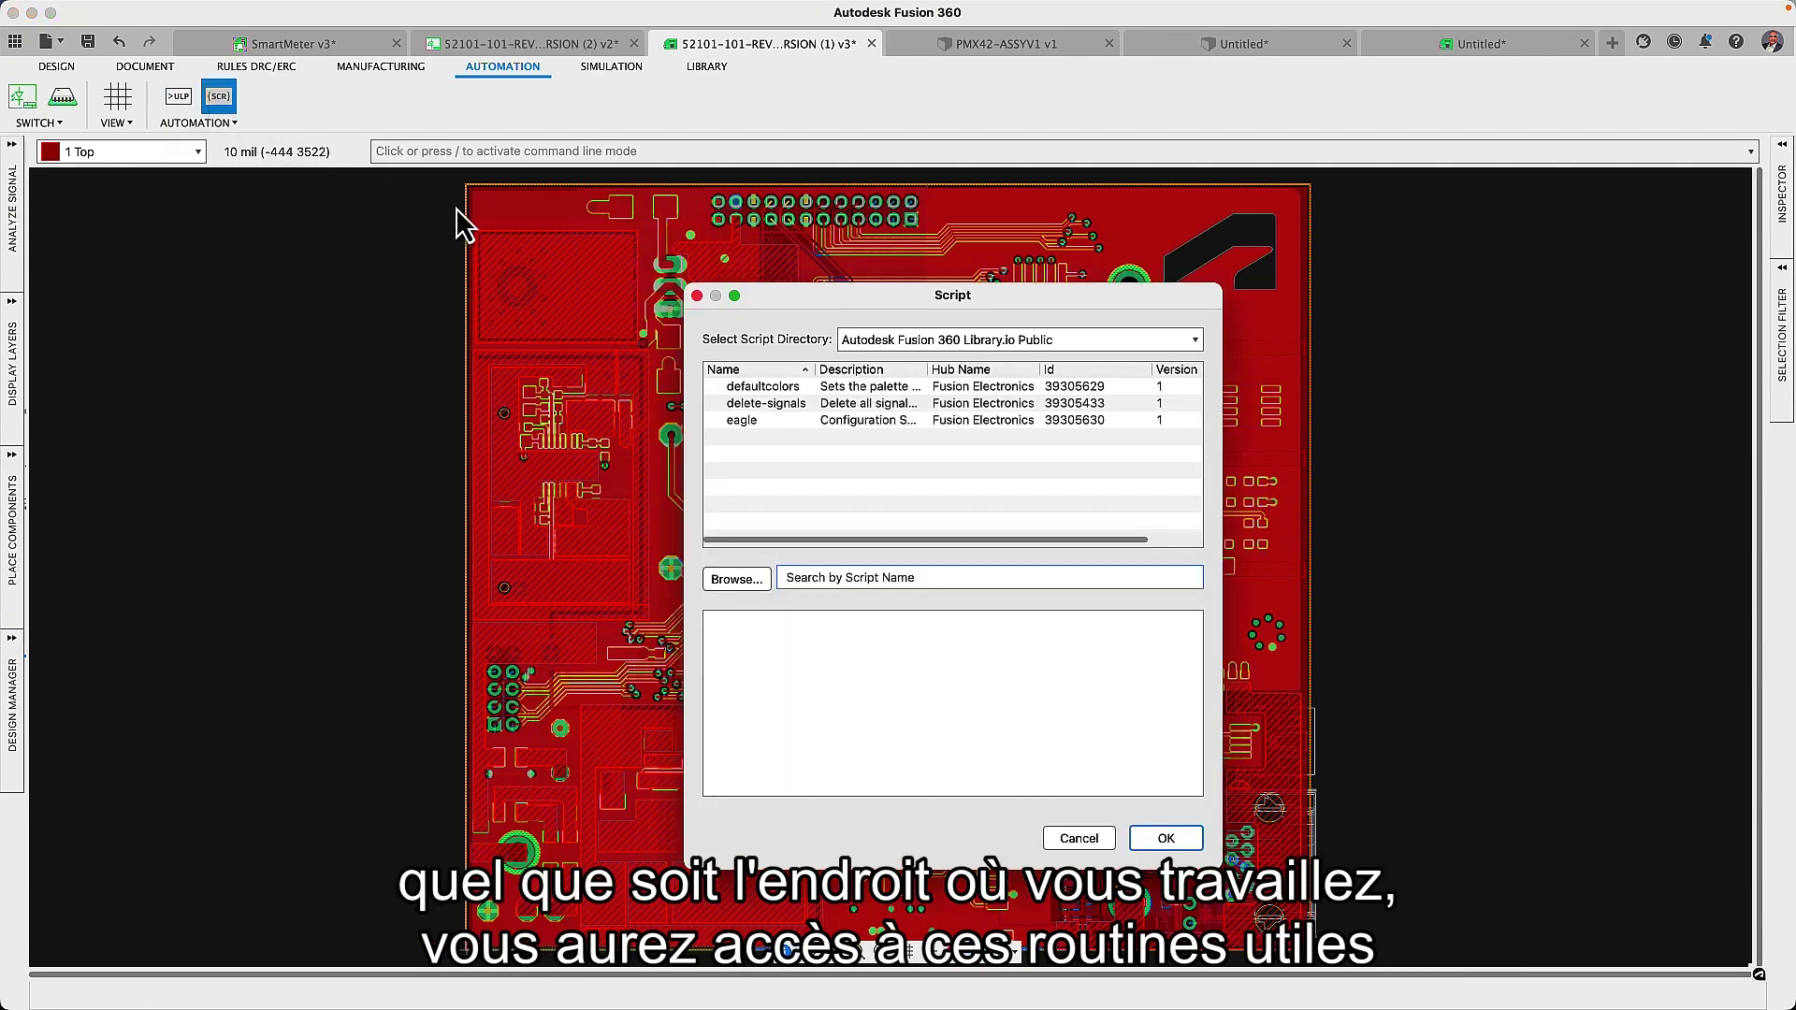
{"action": "left_click", "coordinate": [697, 295]}
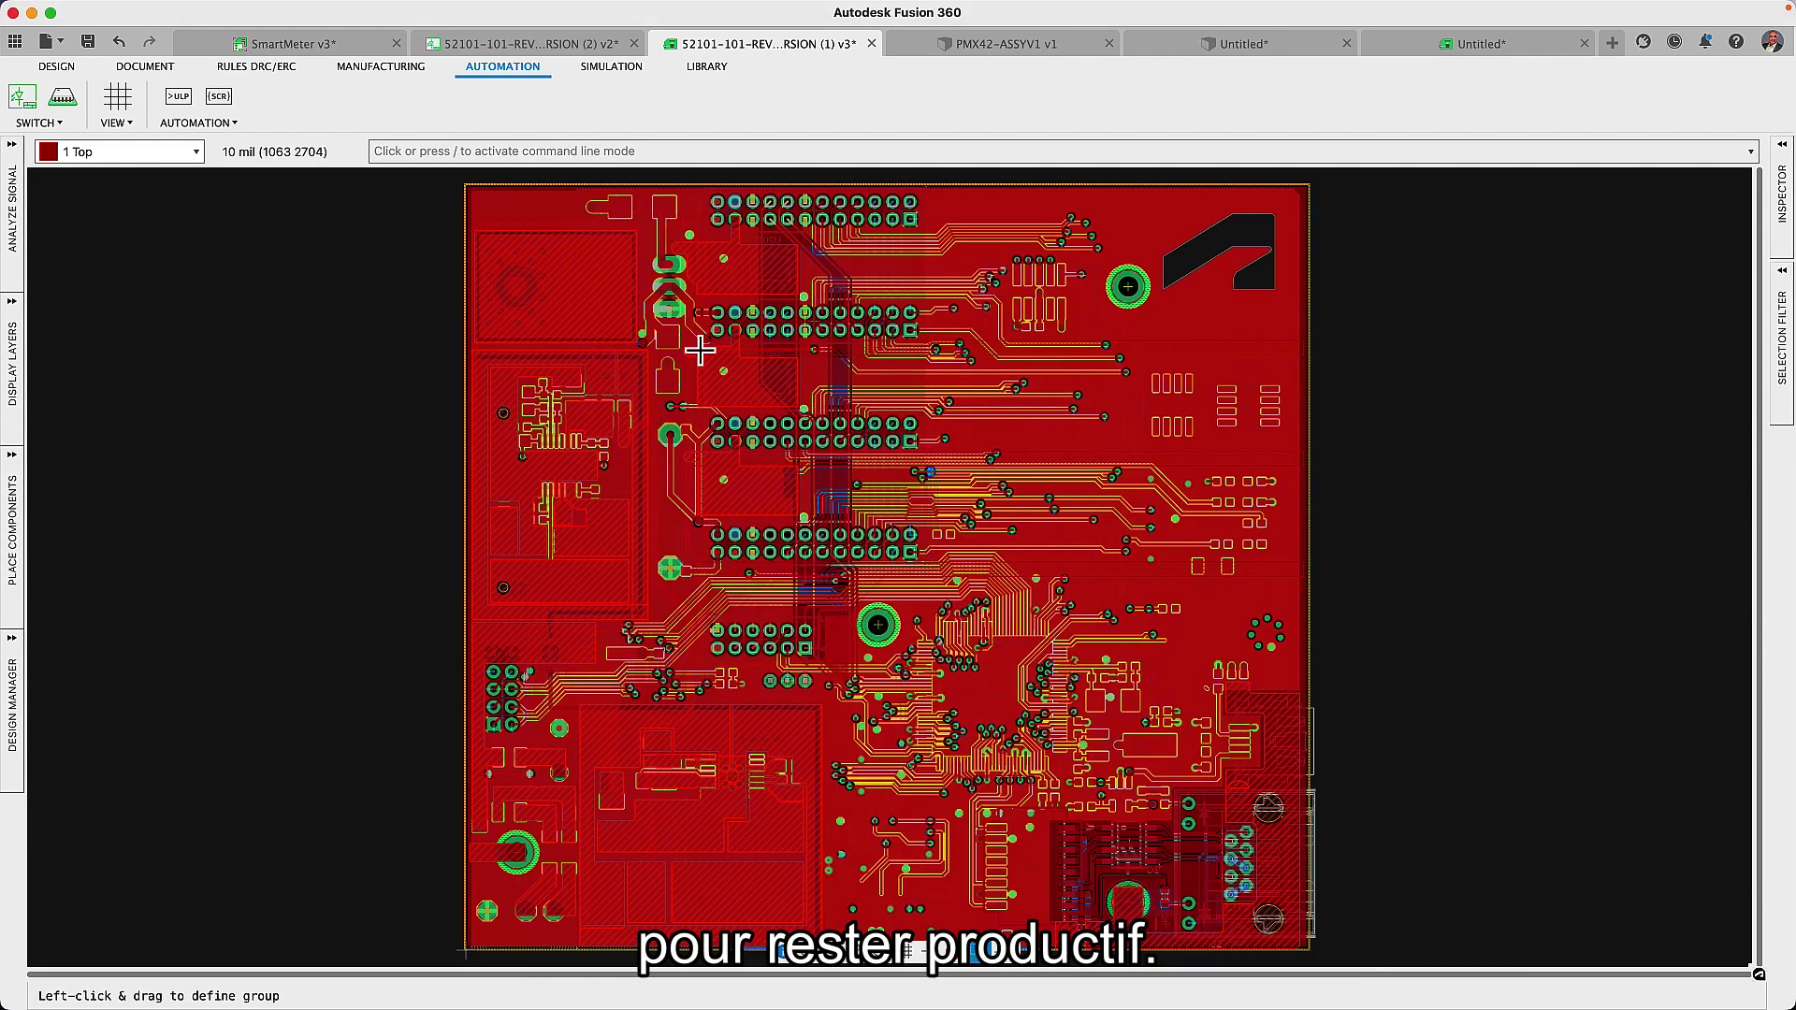
{"action": "left_click", "coordinate": [12, 148]}
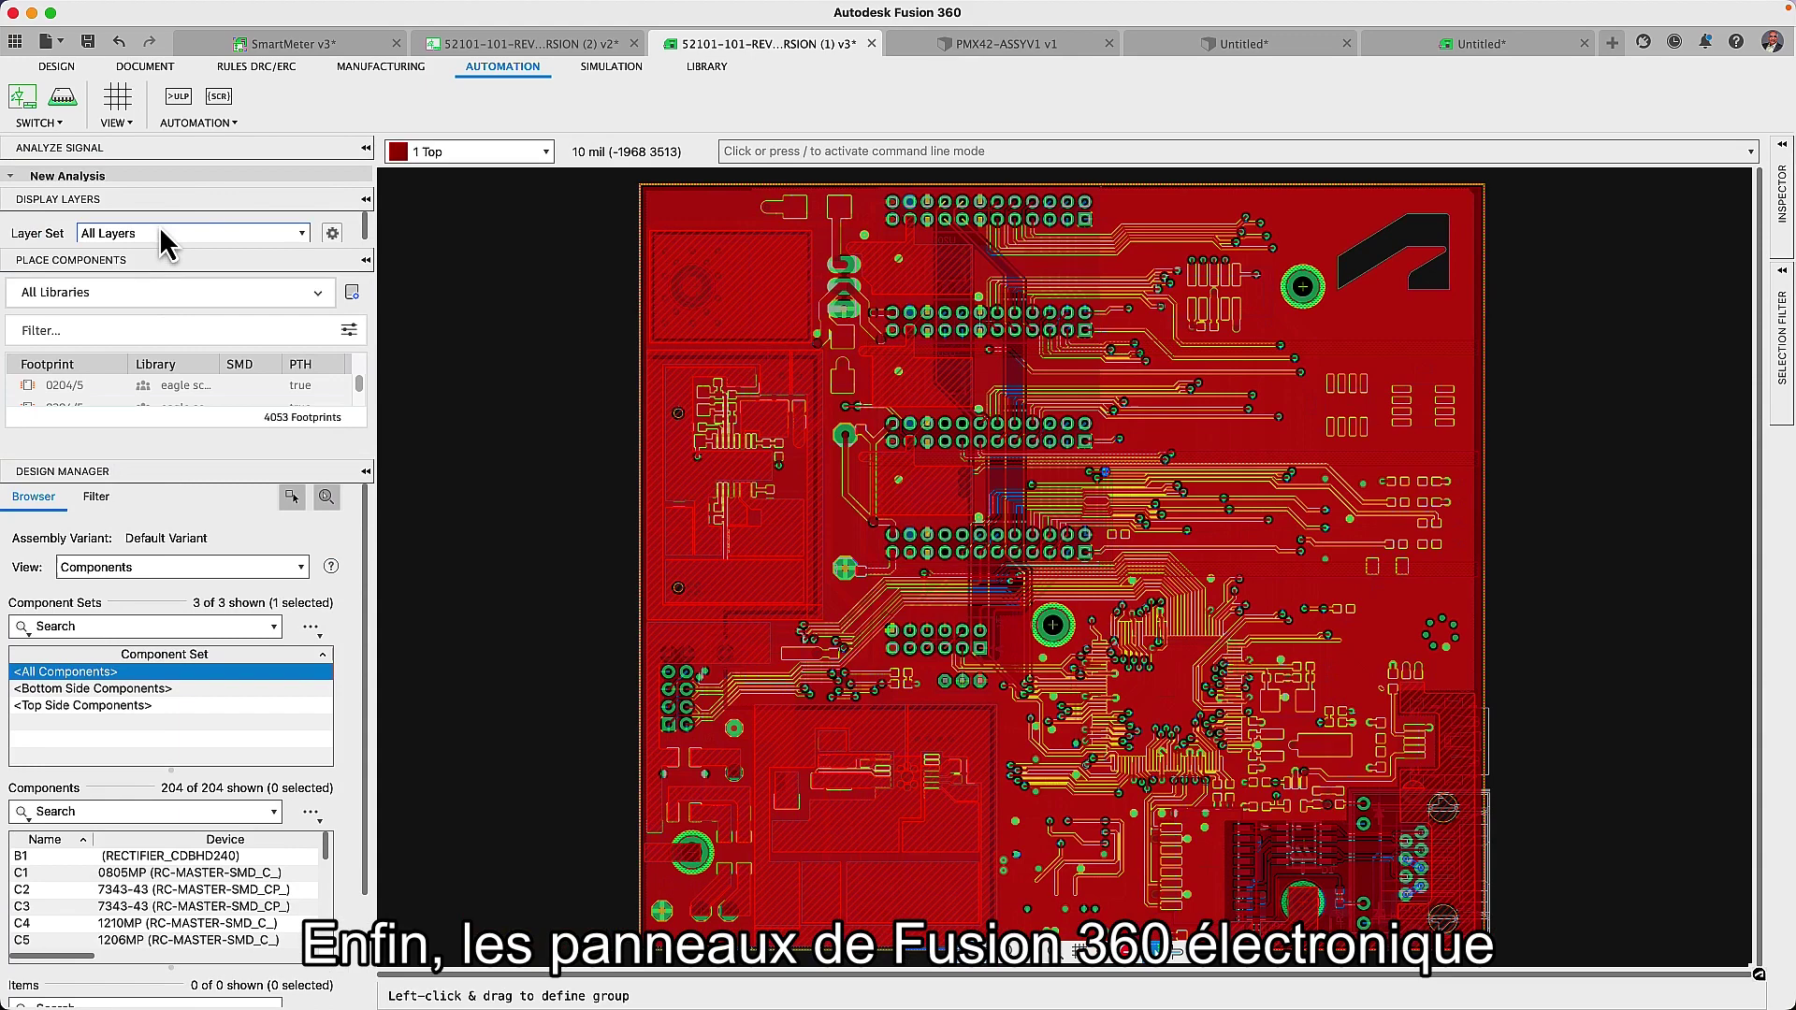
{"action": "right_click", "coordinate": [165, 152]}
{"action": "left_click", "coordinate": [234, 300]}
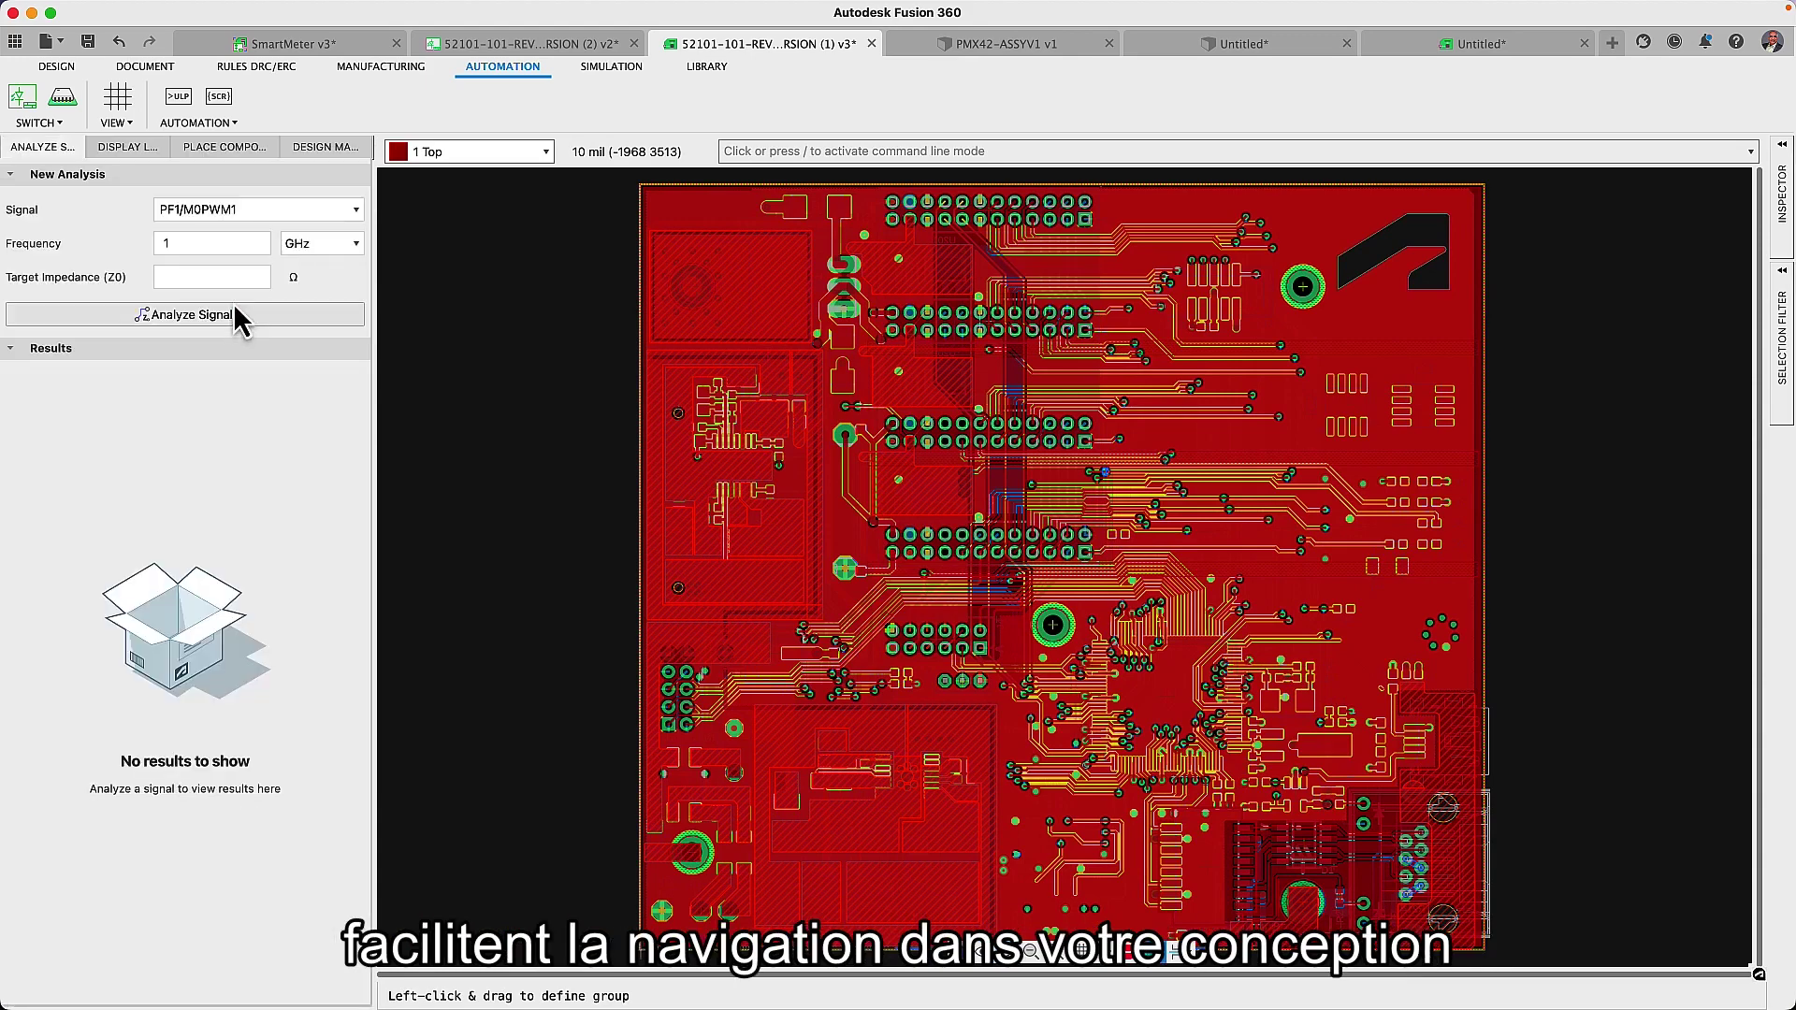
{"action": "left_click", "coordinate": [128, 147]}
{"action": "left_click", "coordinate": [225, 146]}
{"action": "left_click", "coordinate": [318, 150]}
{"action": "right_click", "coordinate": [313, 150]}
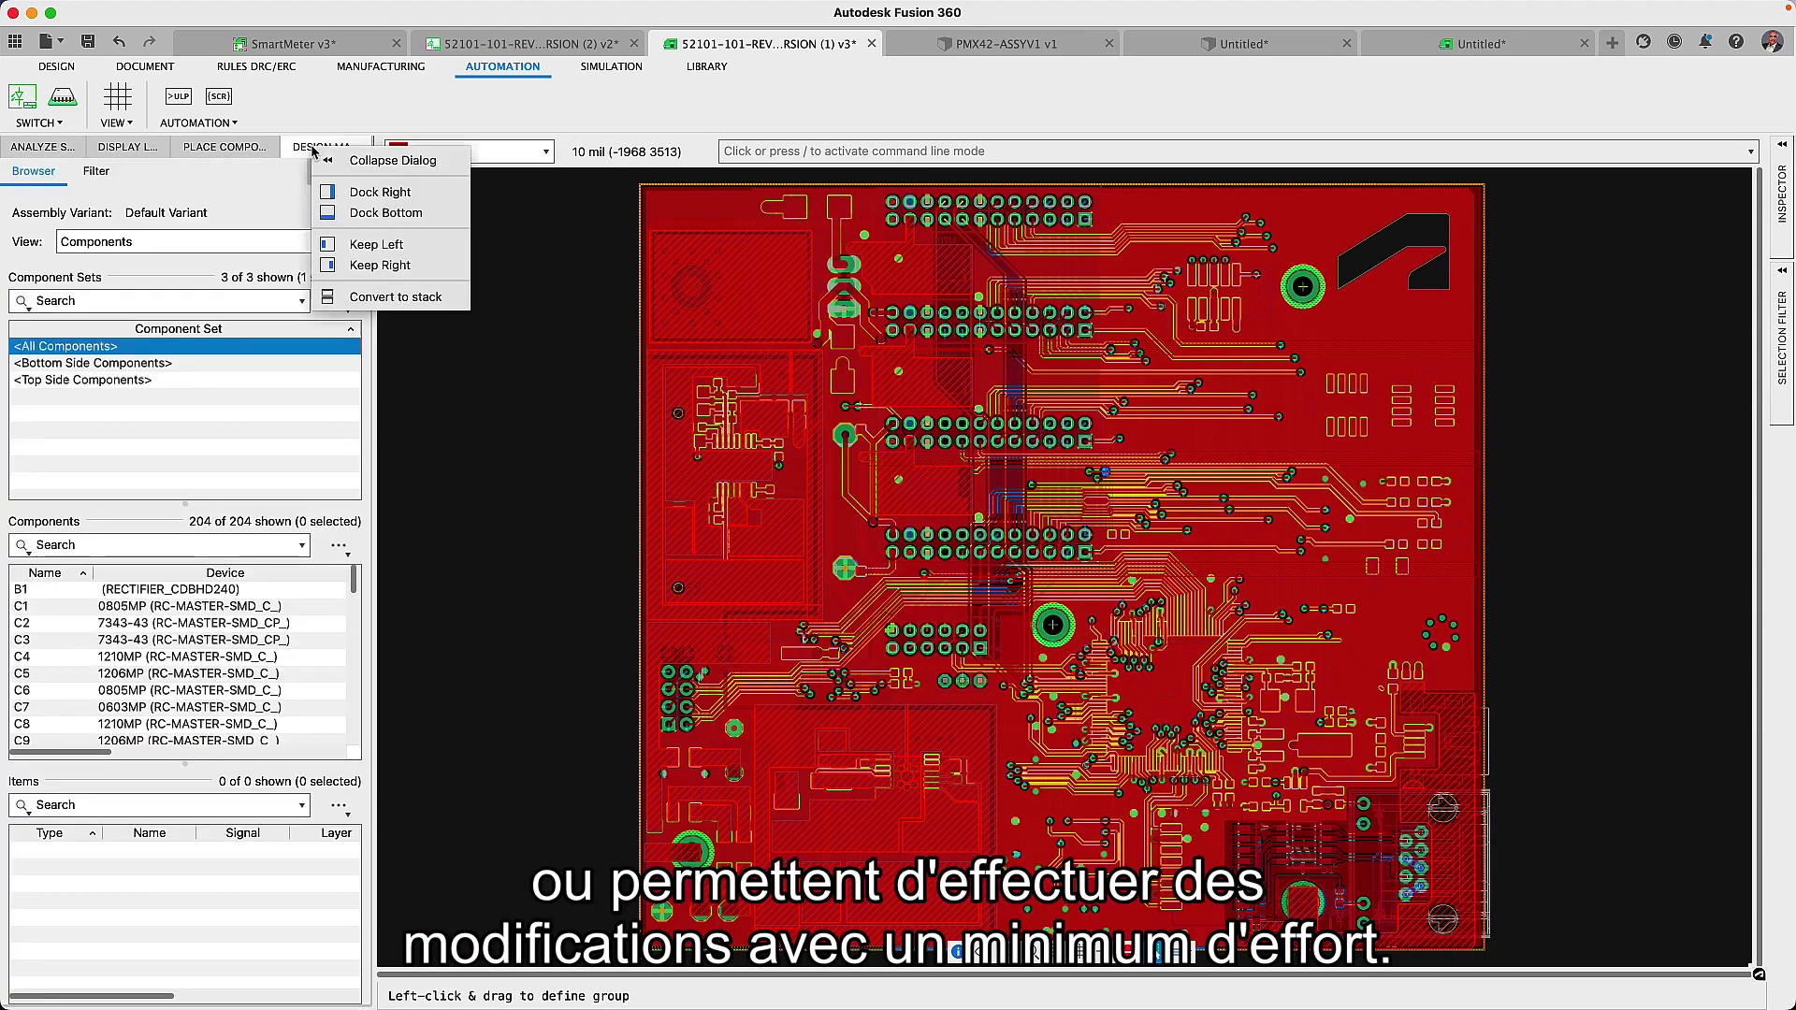
{"action": "left_click", "coordinate": [368, 162]}
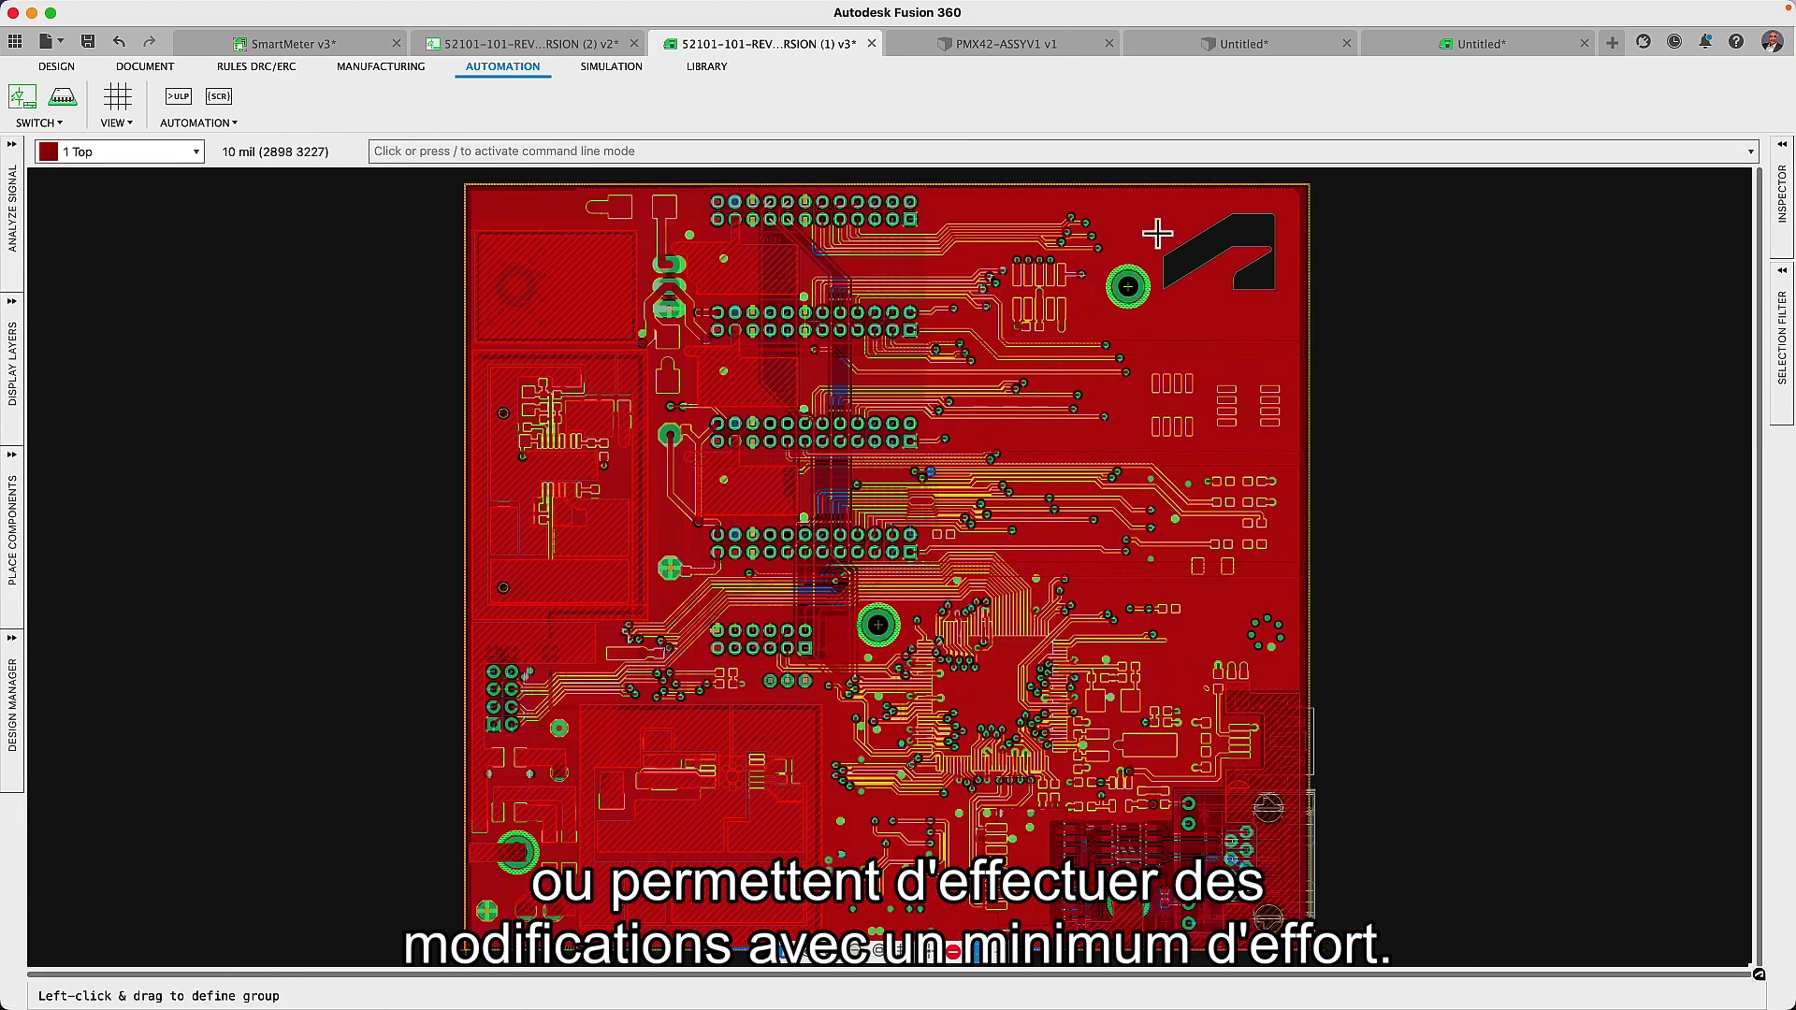
{"action": "left_click", "coordinate": [1781, 154]}
{"action": "right_click", "coordinate": [1704, 155]}
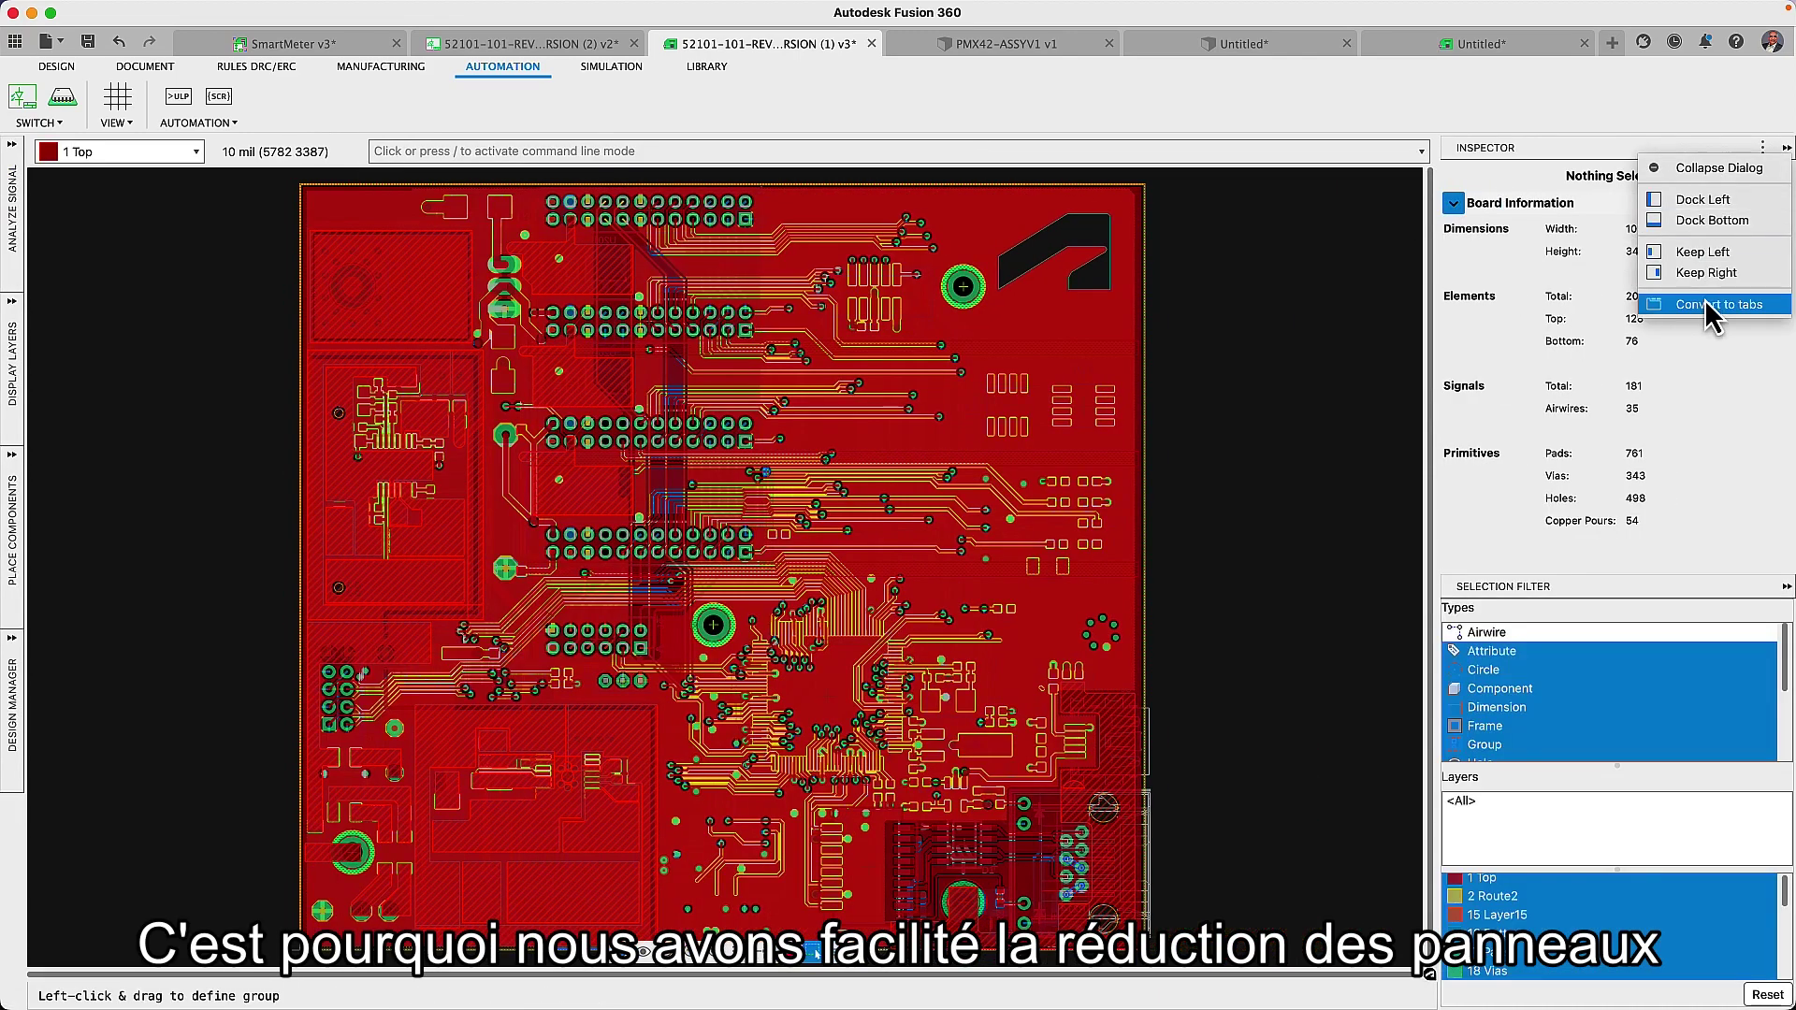
{"action": "left_click", "coordinate": [1705, 303]}
{"action": "left_click", "coordinate": [1659, 151]}
{"action": "right_click", "coordinate": [1629, 149]}
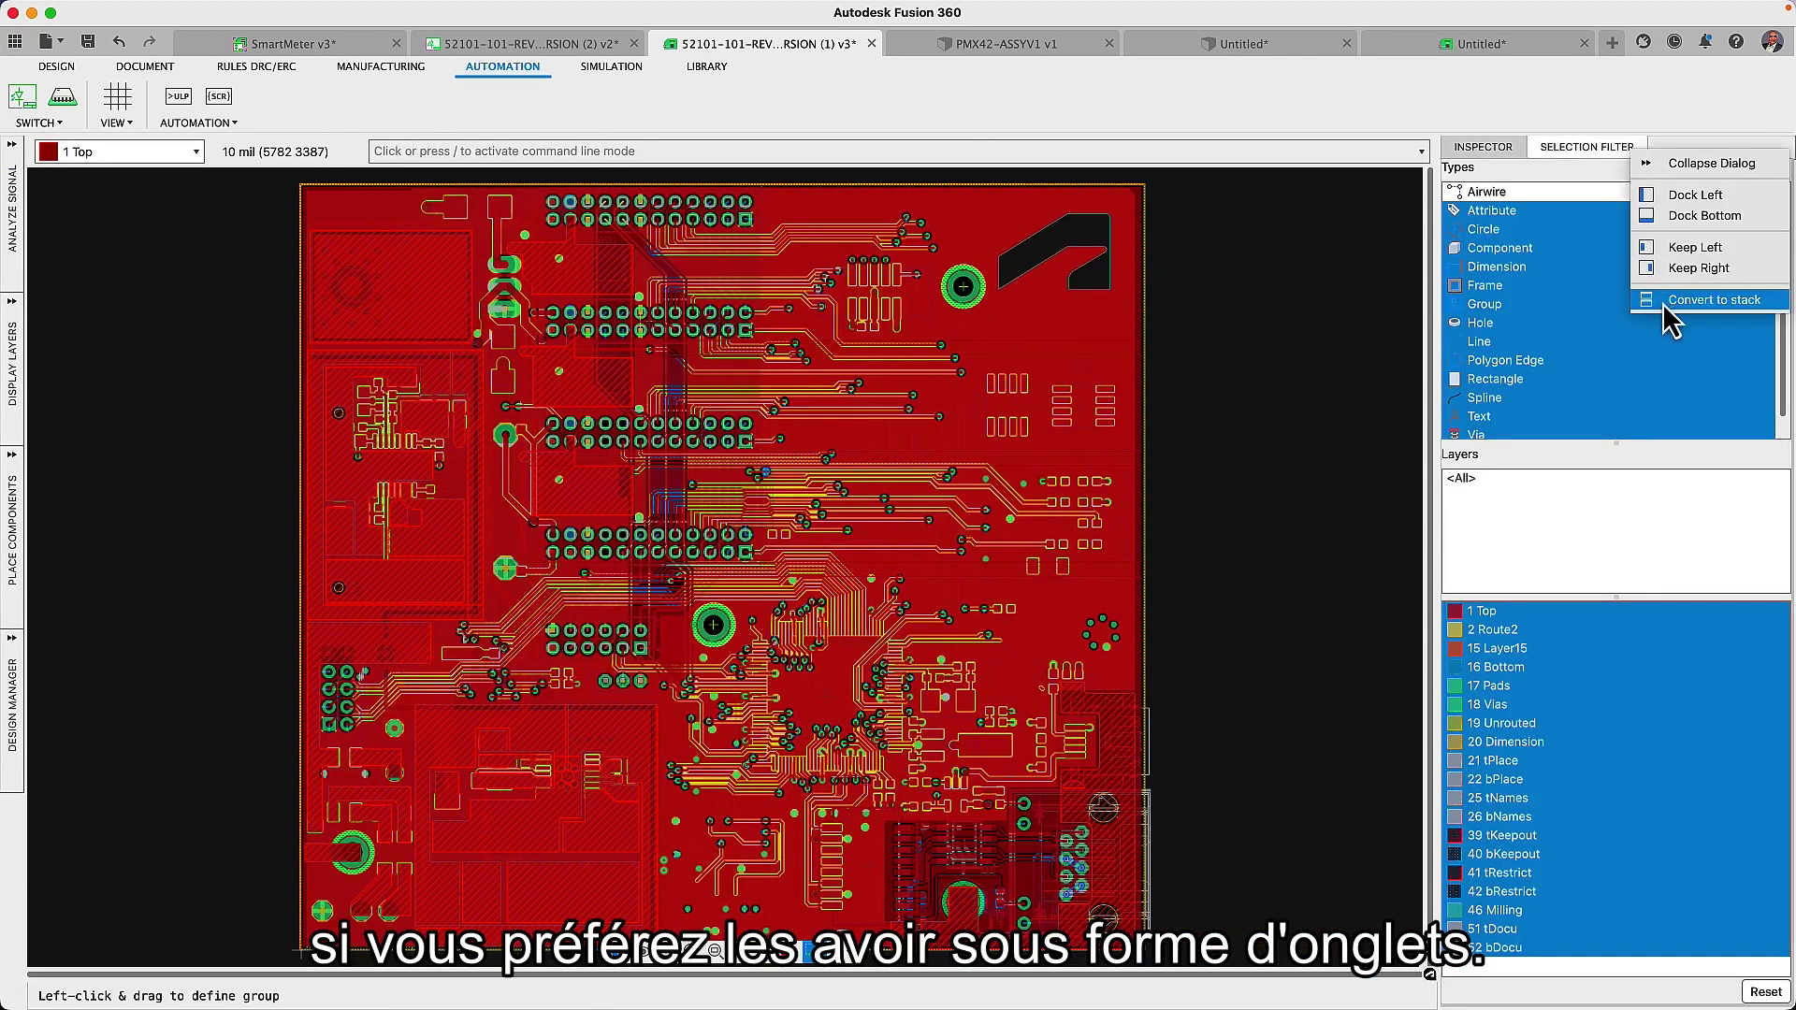
{"action": "left_click", "coordinate": [1704, 300]}
{"action": "left_click", "coordinate": [1786, 150]}
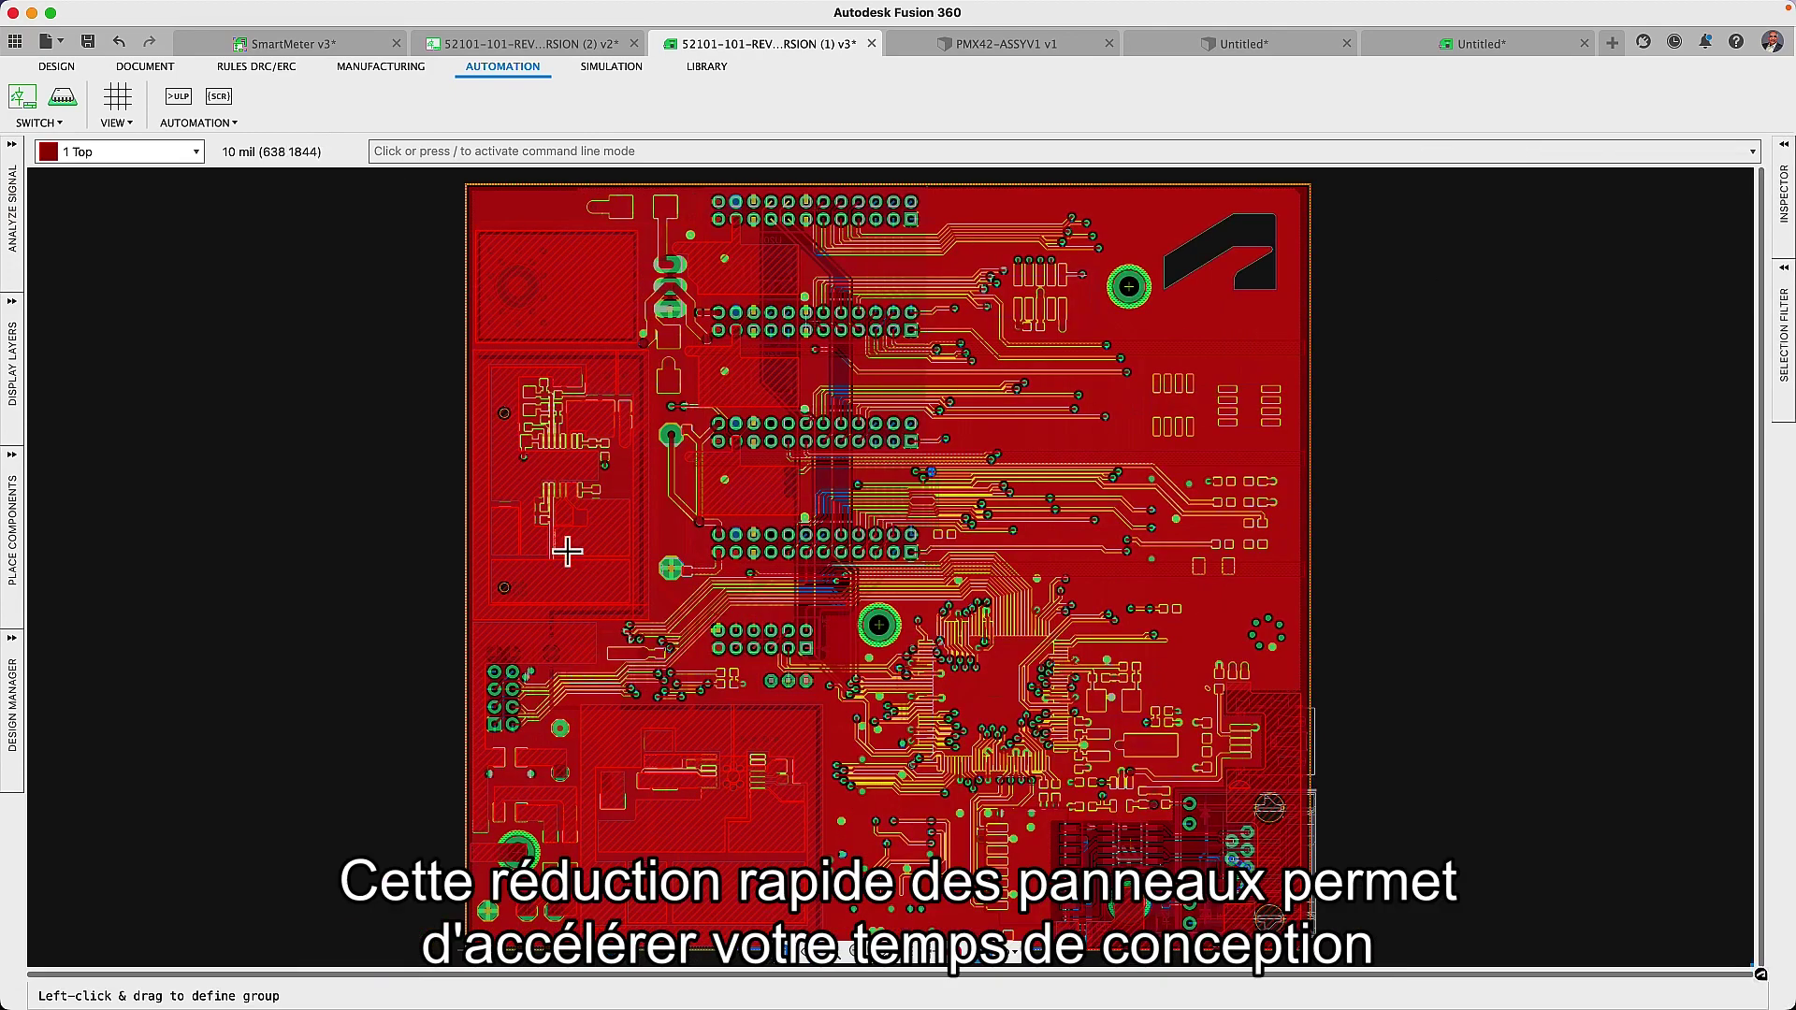
{"action": "left_click", "coordinate": [13, 711]}
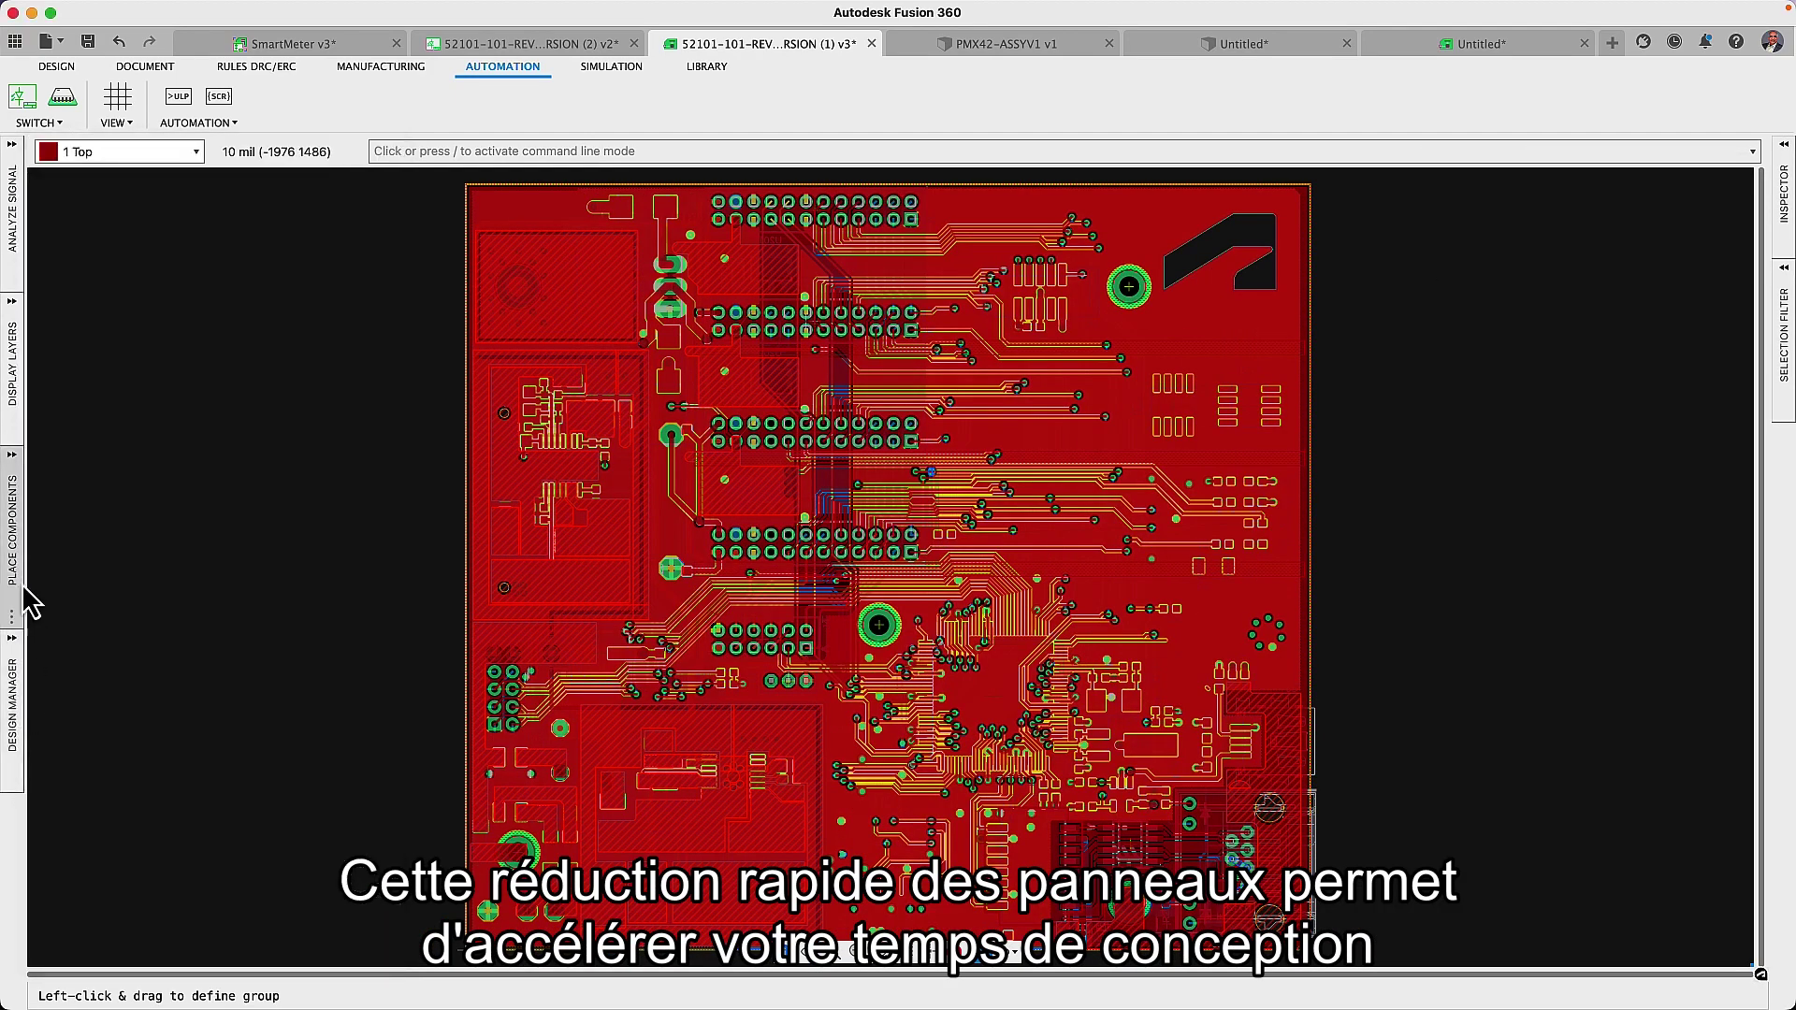
{"action": "left_click", "coordinate": [13, 562]}
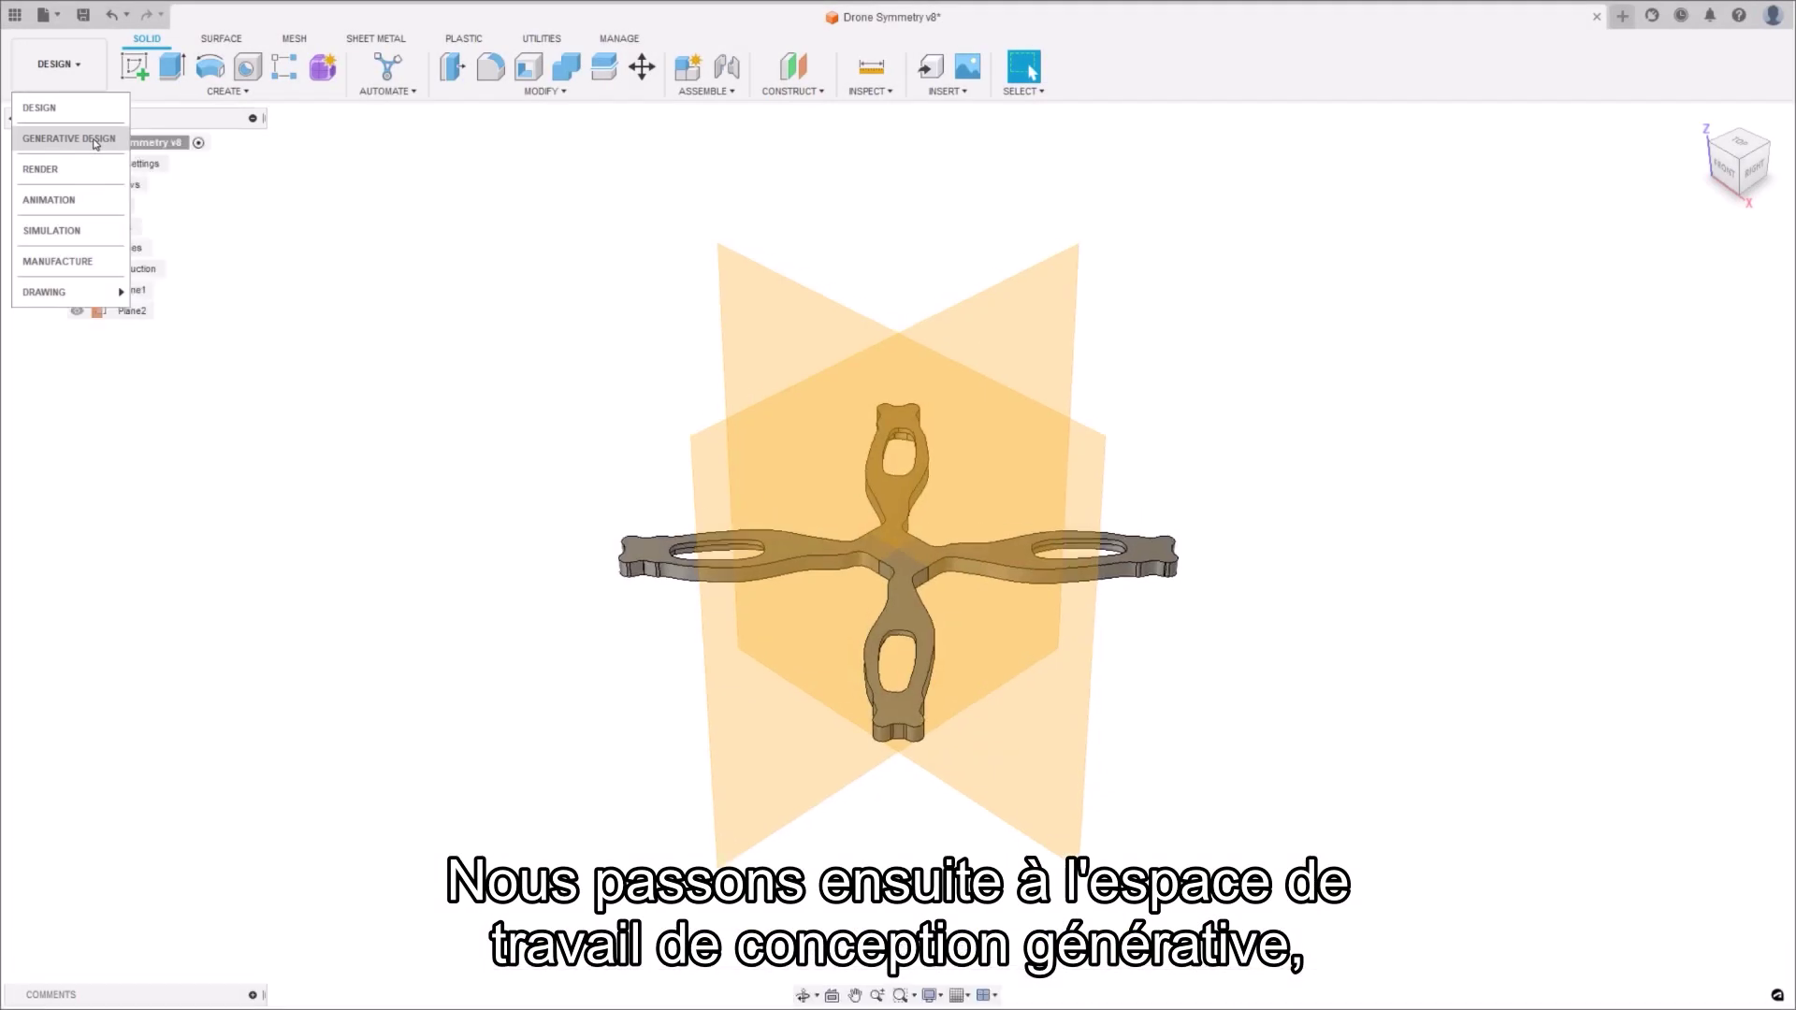
Step: In the Generative Design workspace, add both planes as the drone study's symmetry planes
{"action": "left_click", "coordinate": [95, 144]}
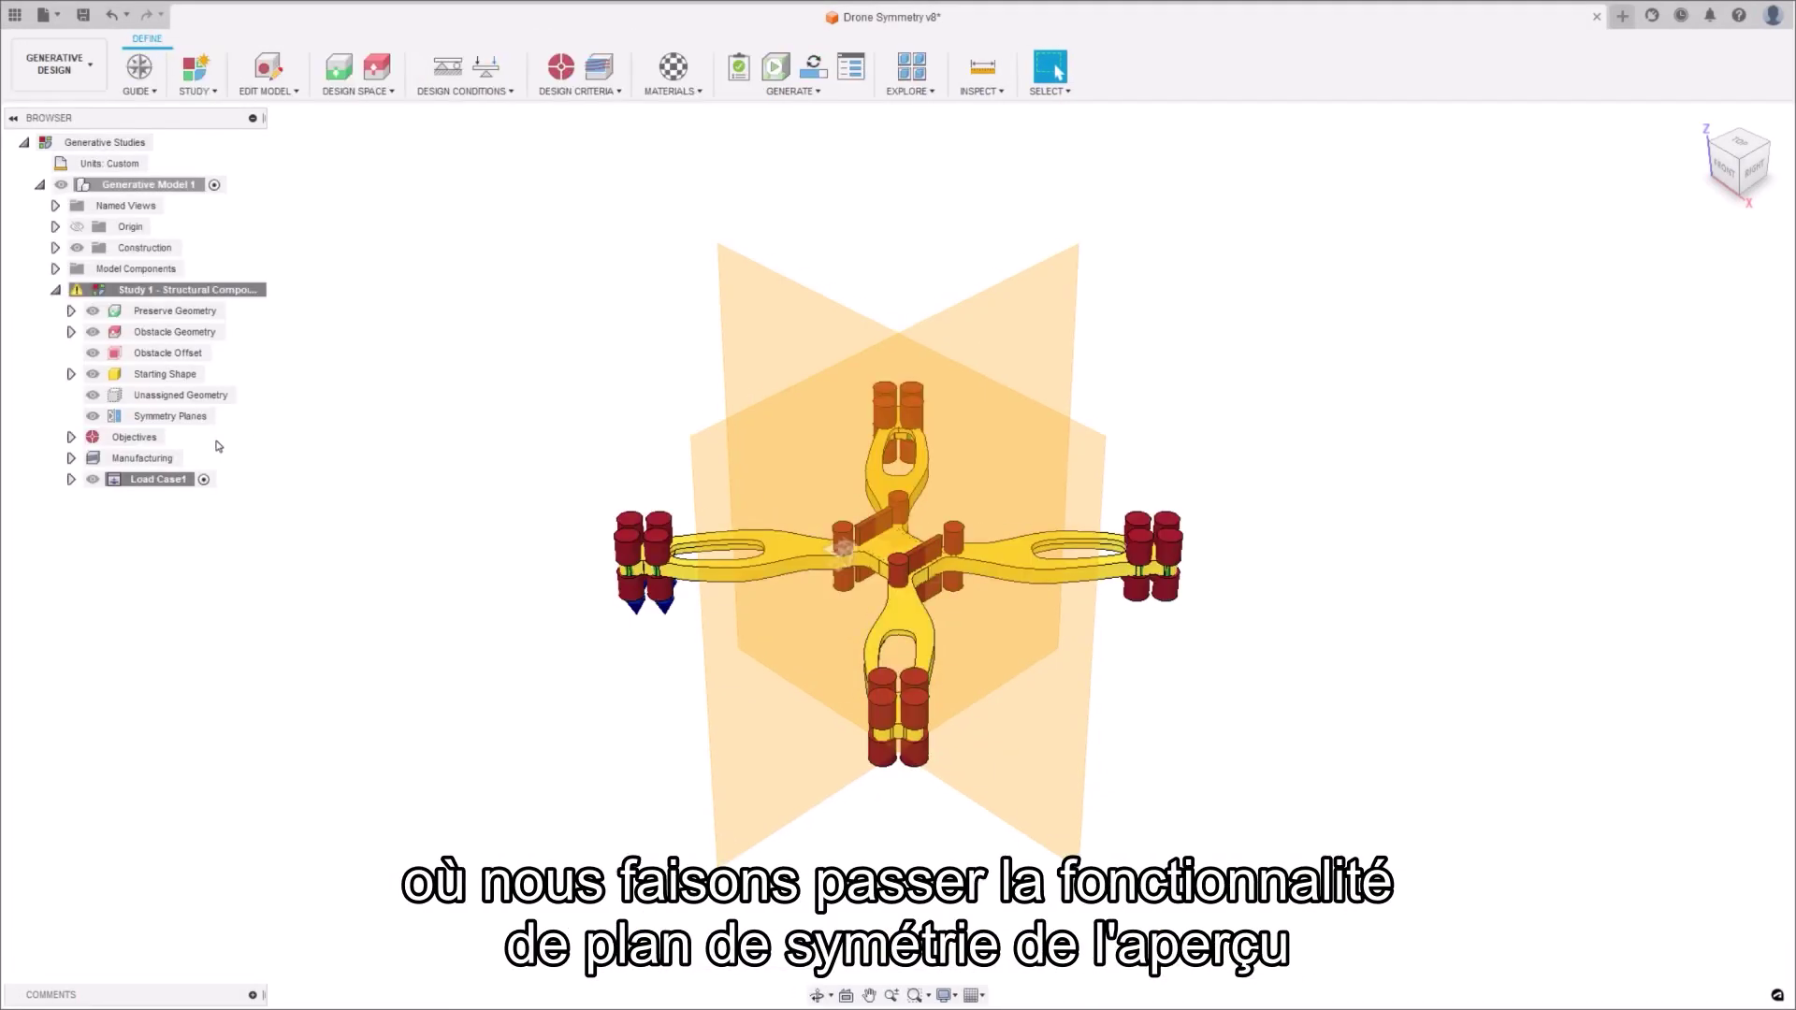
{"action": "double_click", "coordinate": [178, 416]}
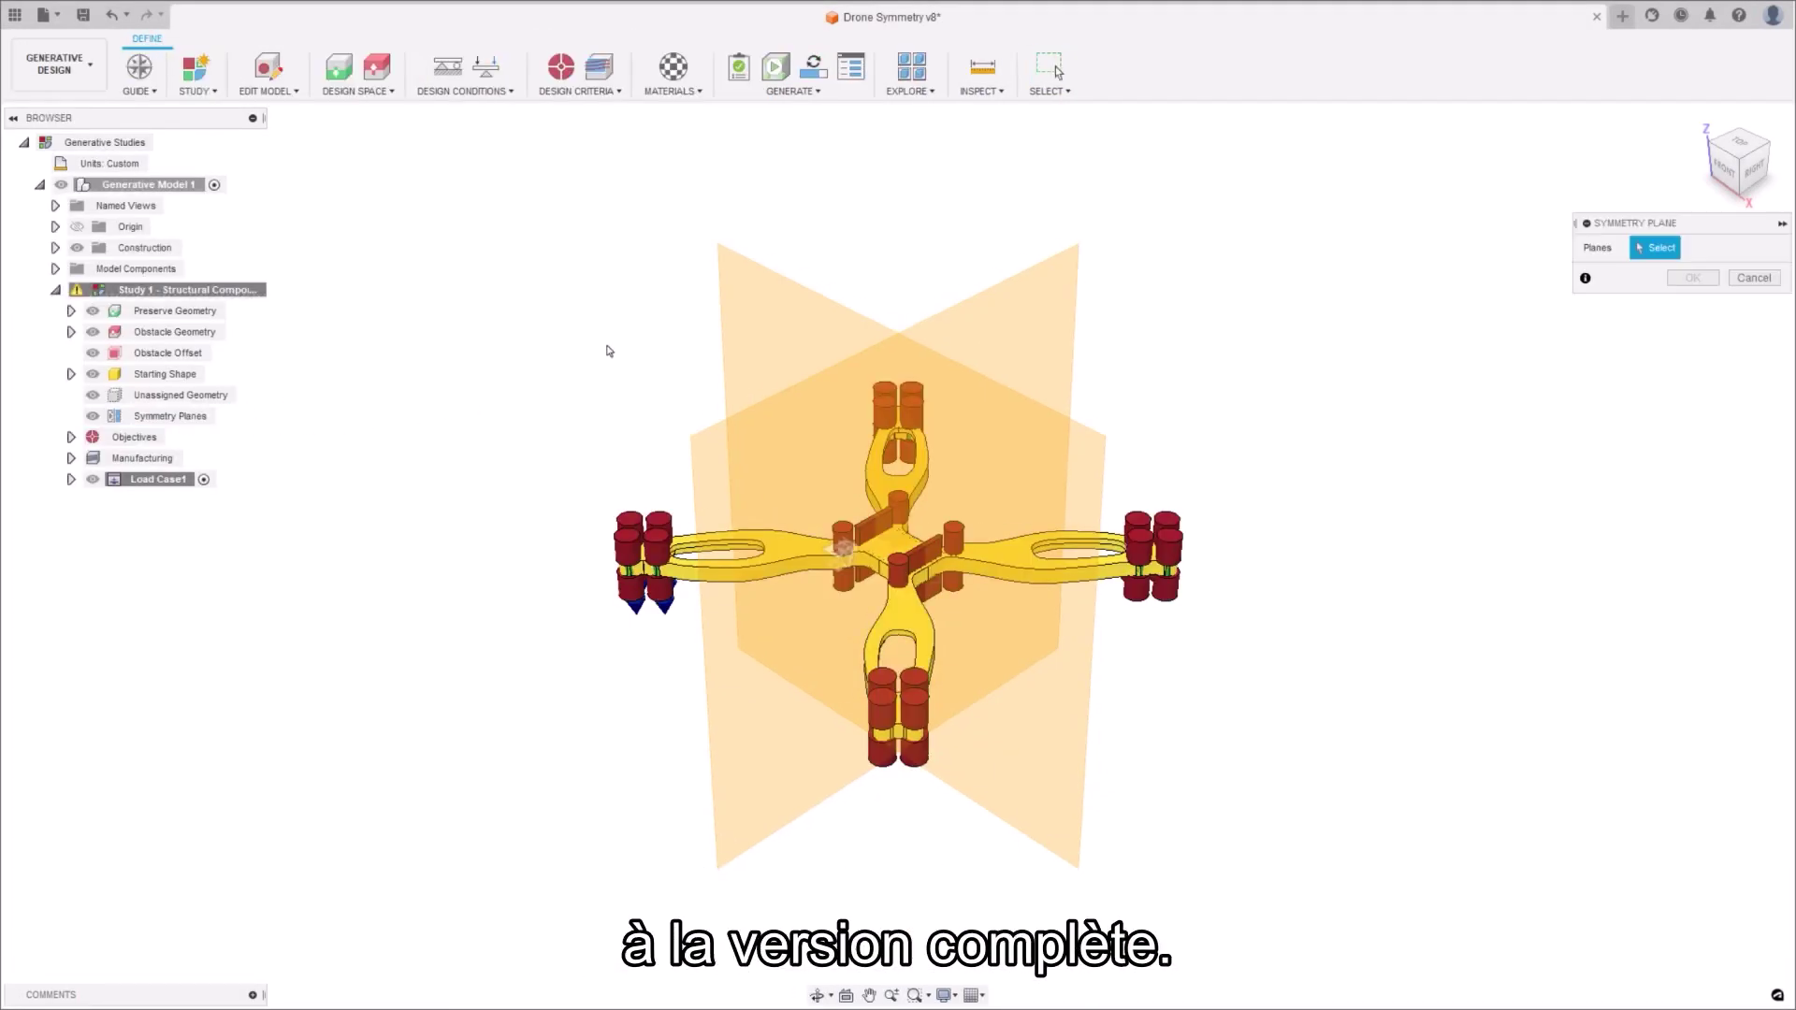
{"action": "left_click", "coordinate": [795, 327]}
{"action": "left_click", "coordinate": [1028, 449]}
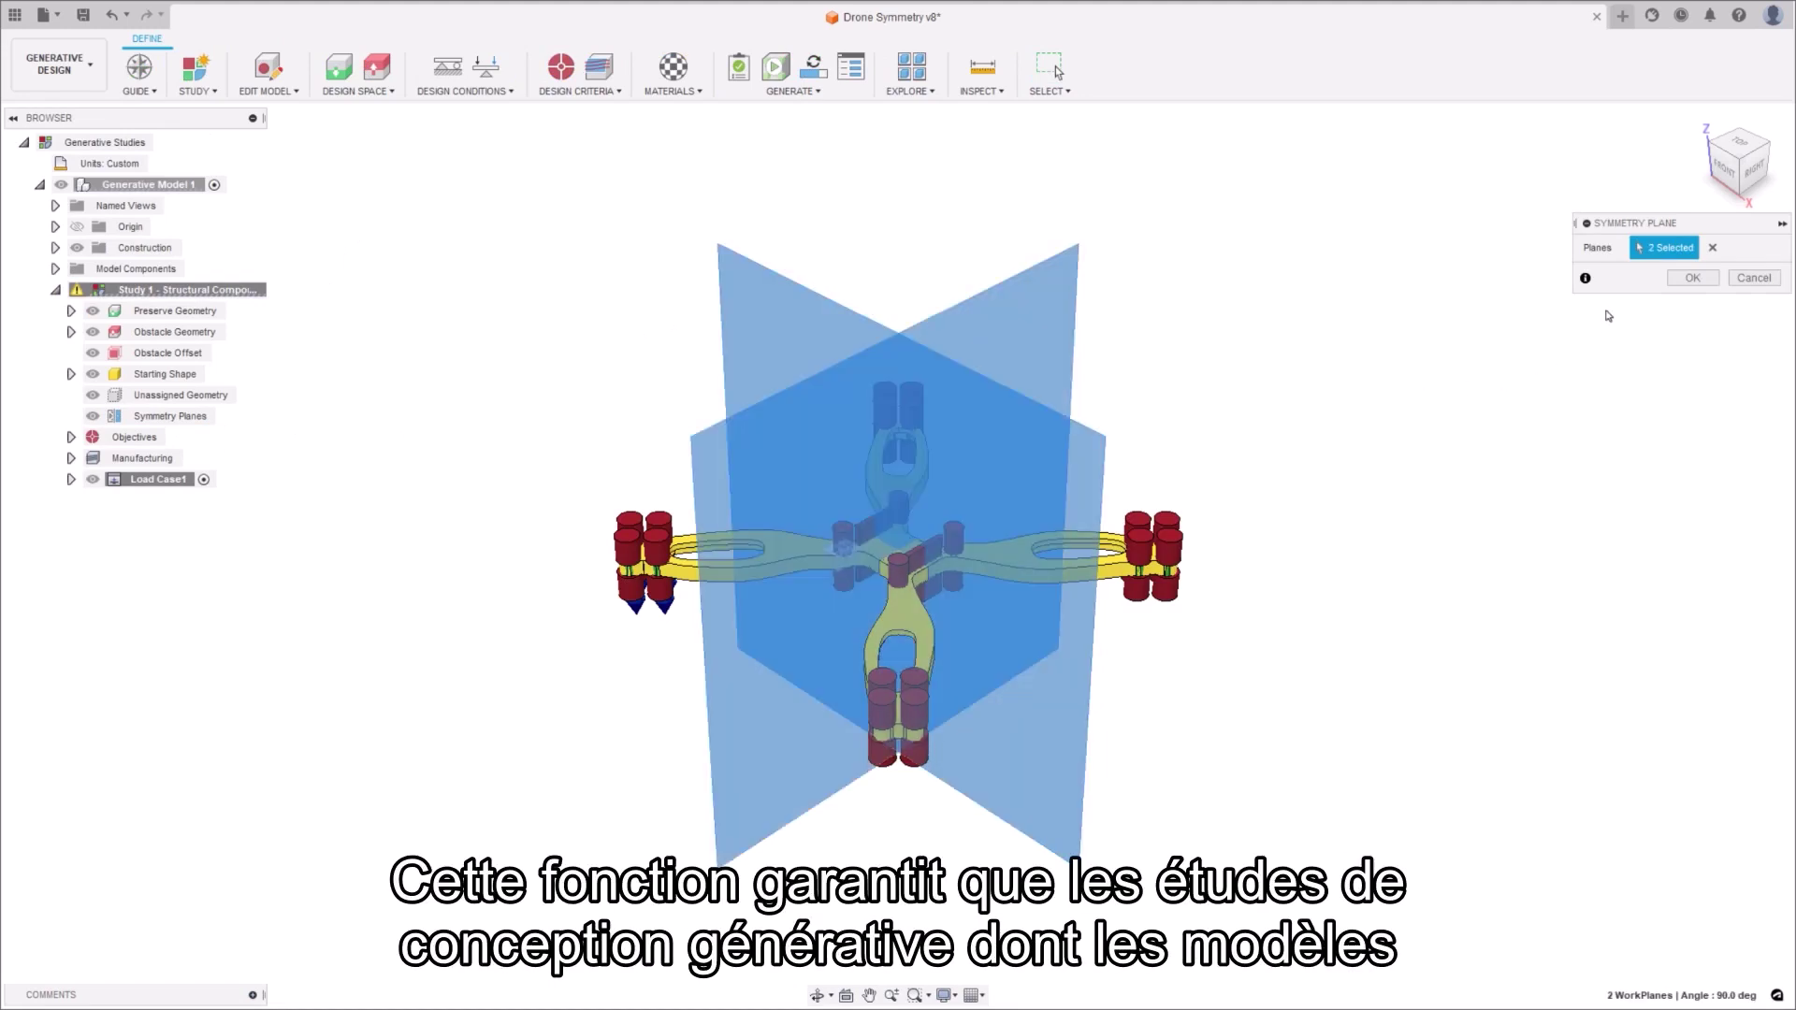
{"action": "left_click", "coordinate": [1691, 278]}
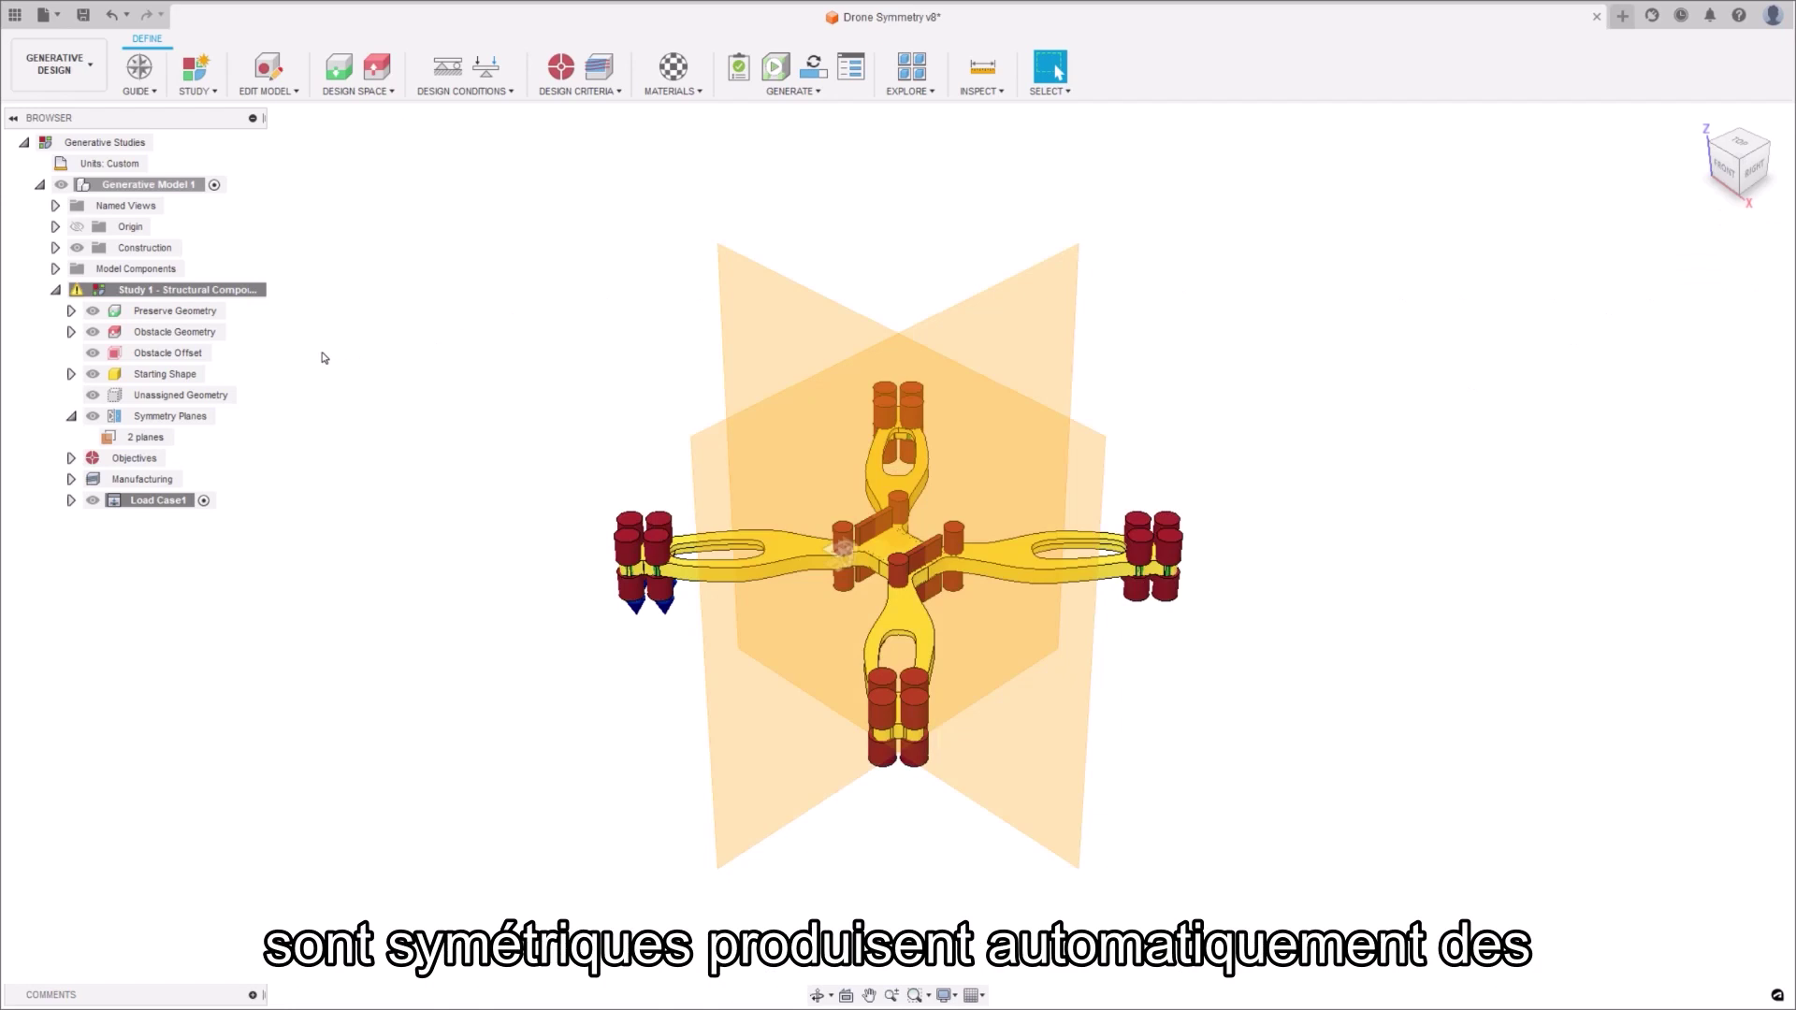
Step: Generate the drone study in the cloud, check the job details, and explore its outcomes
{"action": "left_click", "coordinate": [813, 66]}
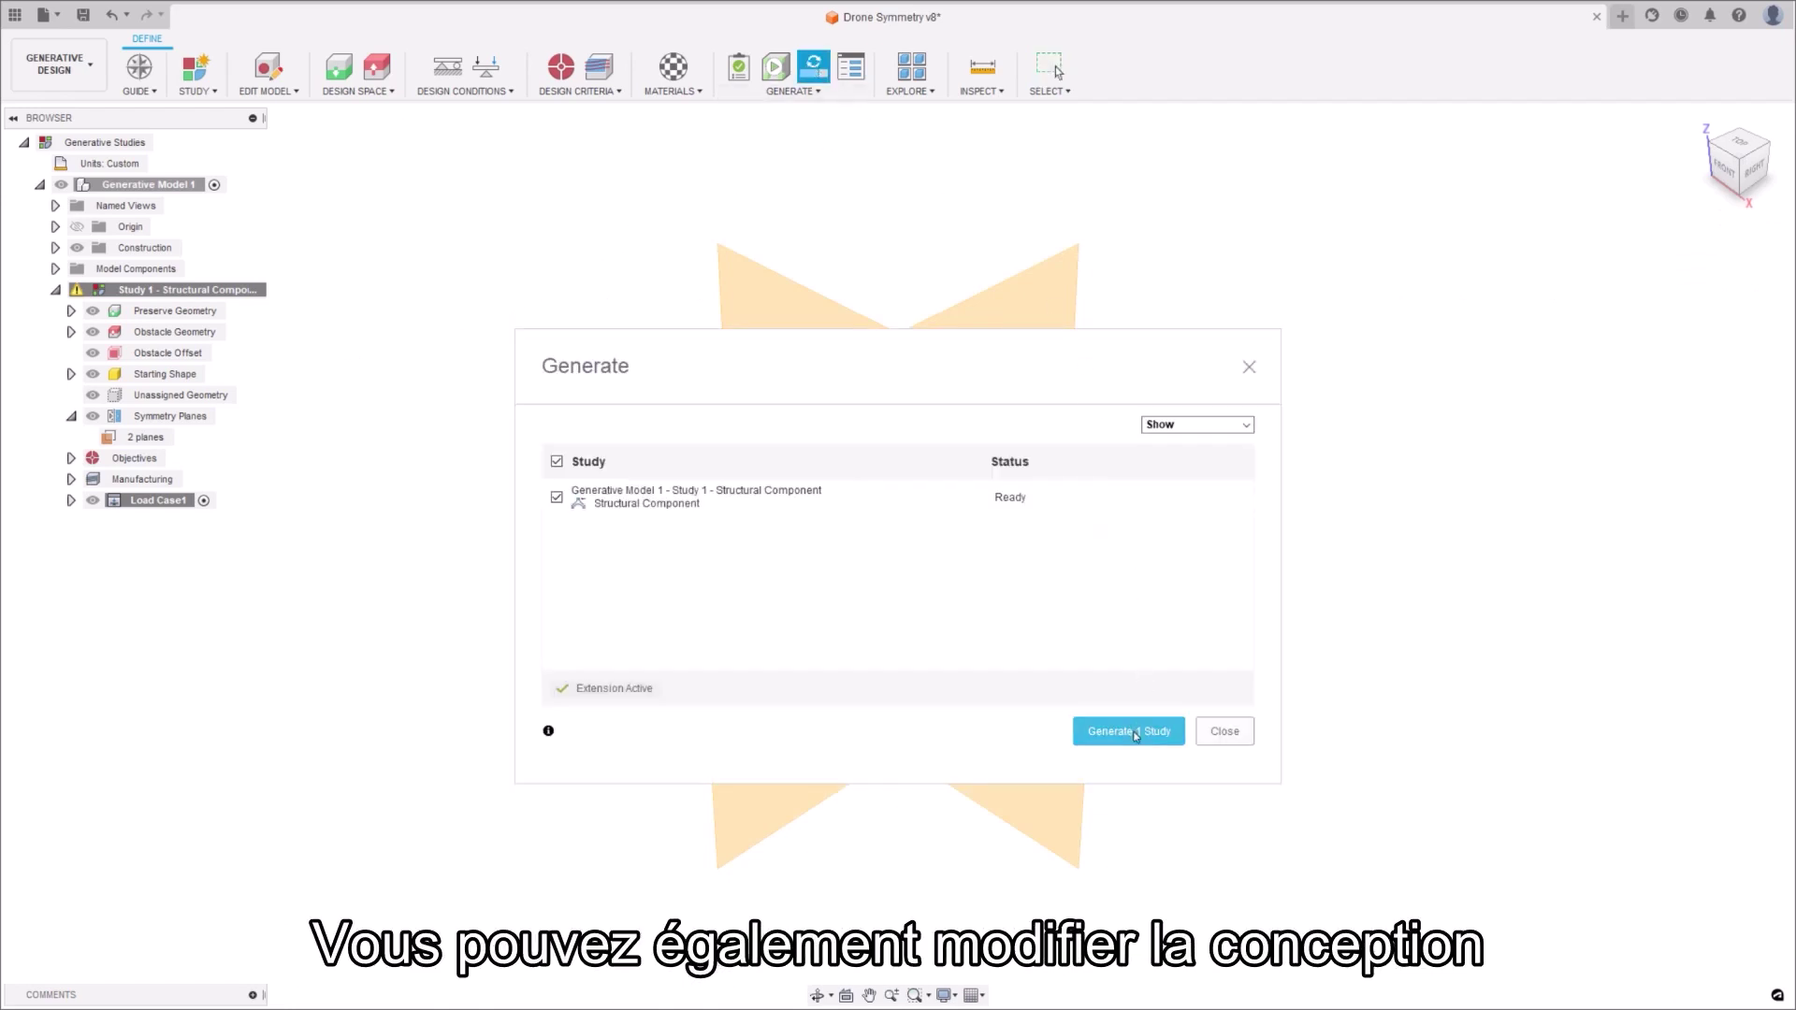
{"action": "left_click", "coordinate": [1137, 732]}
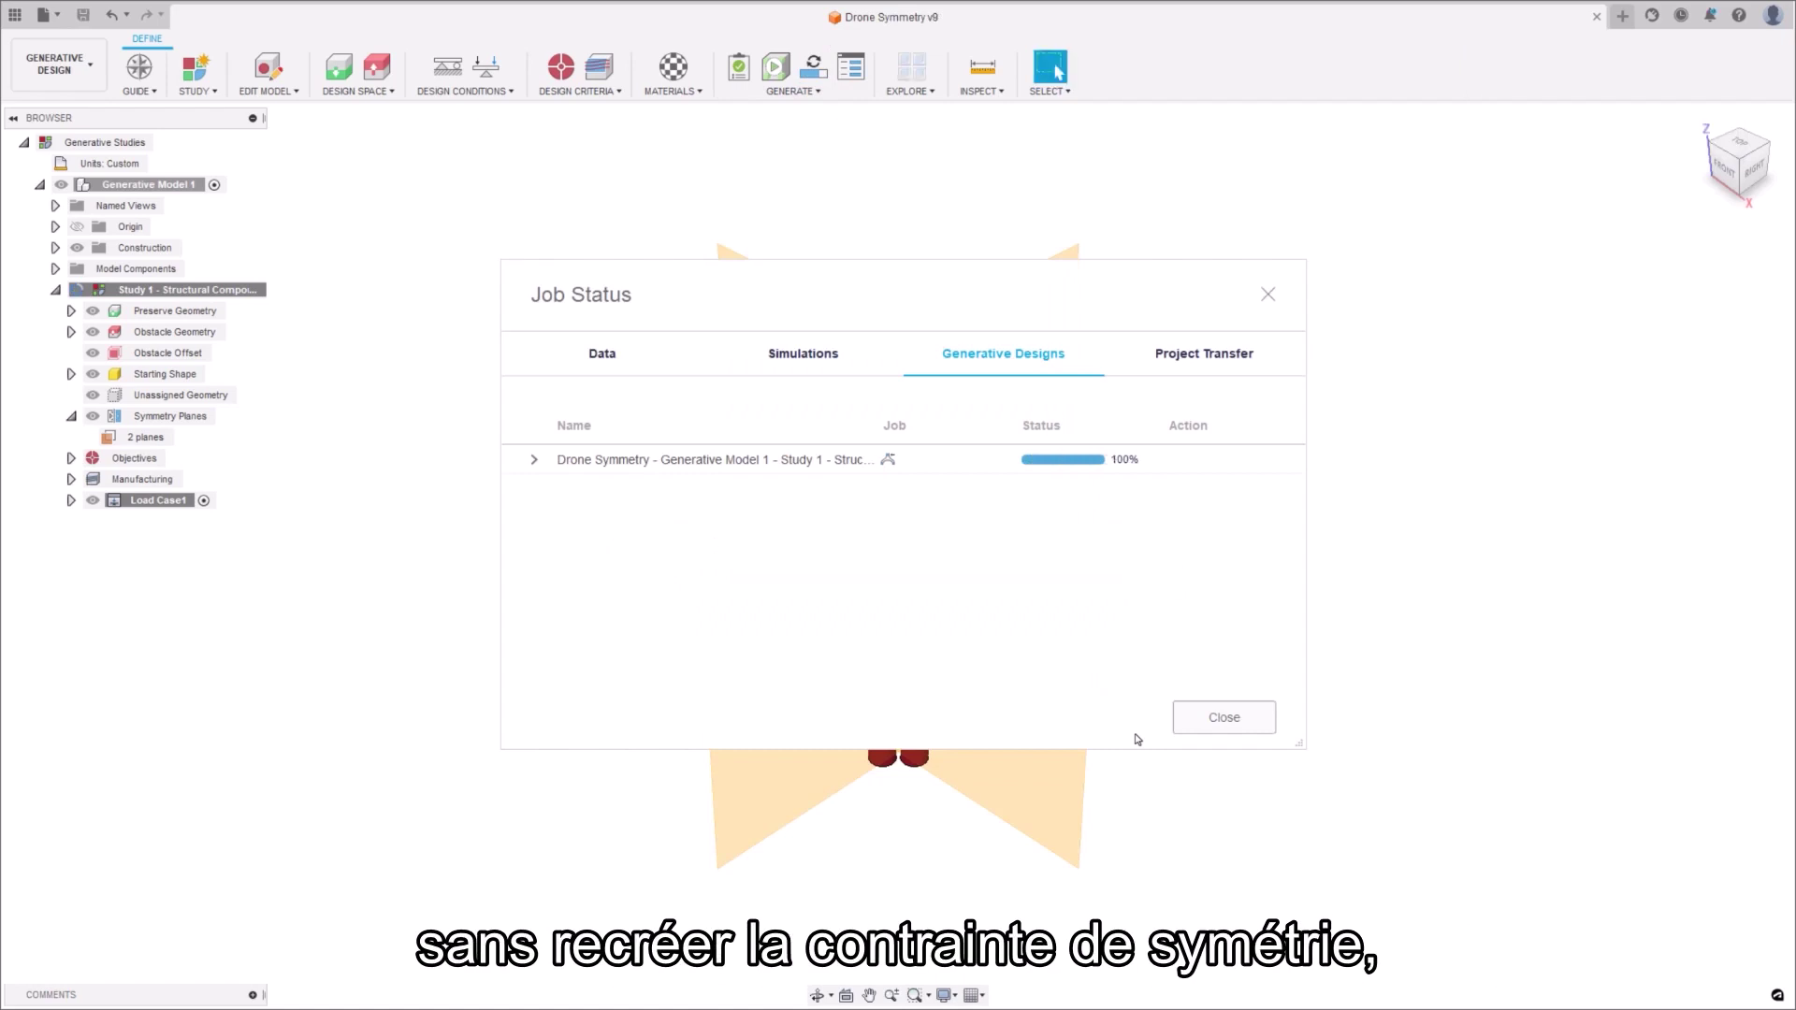
{"action": "left_click", "coordinate": [523, 457]}
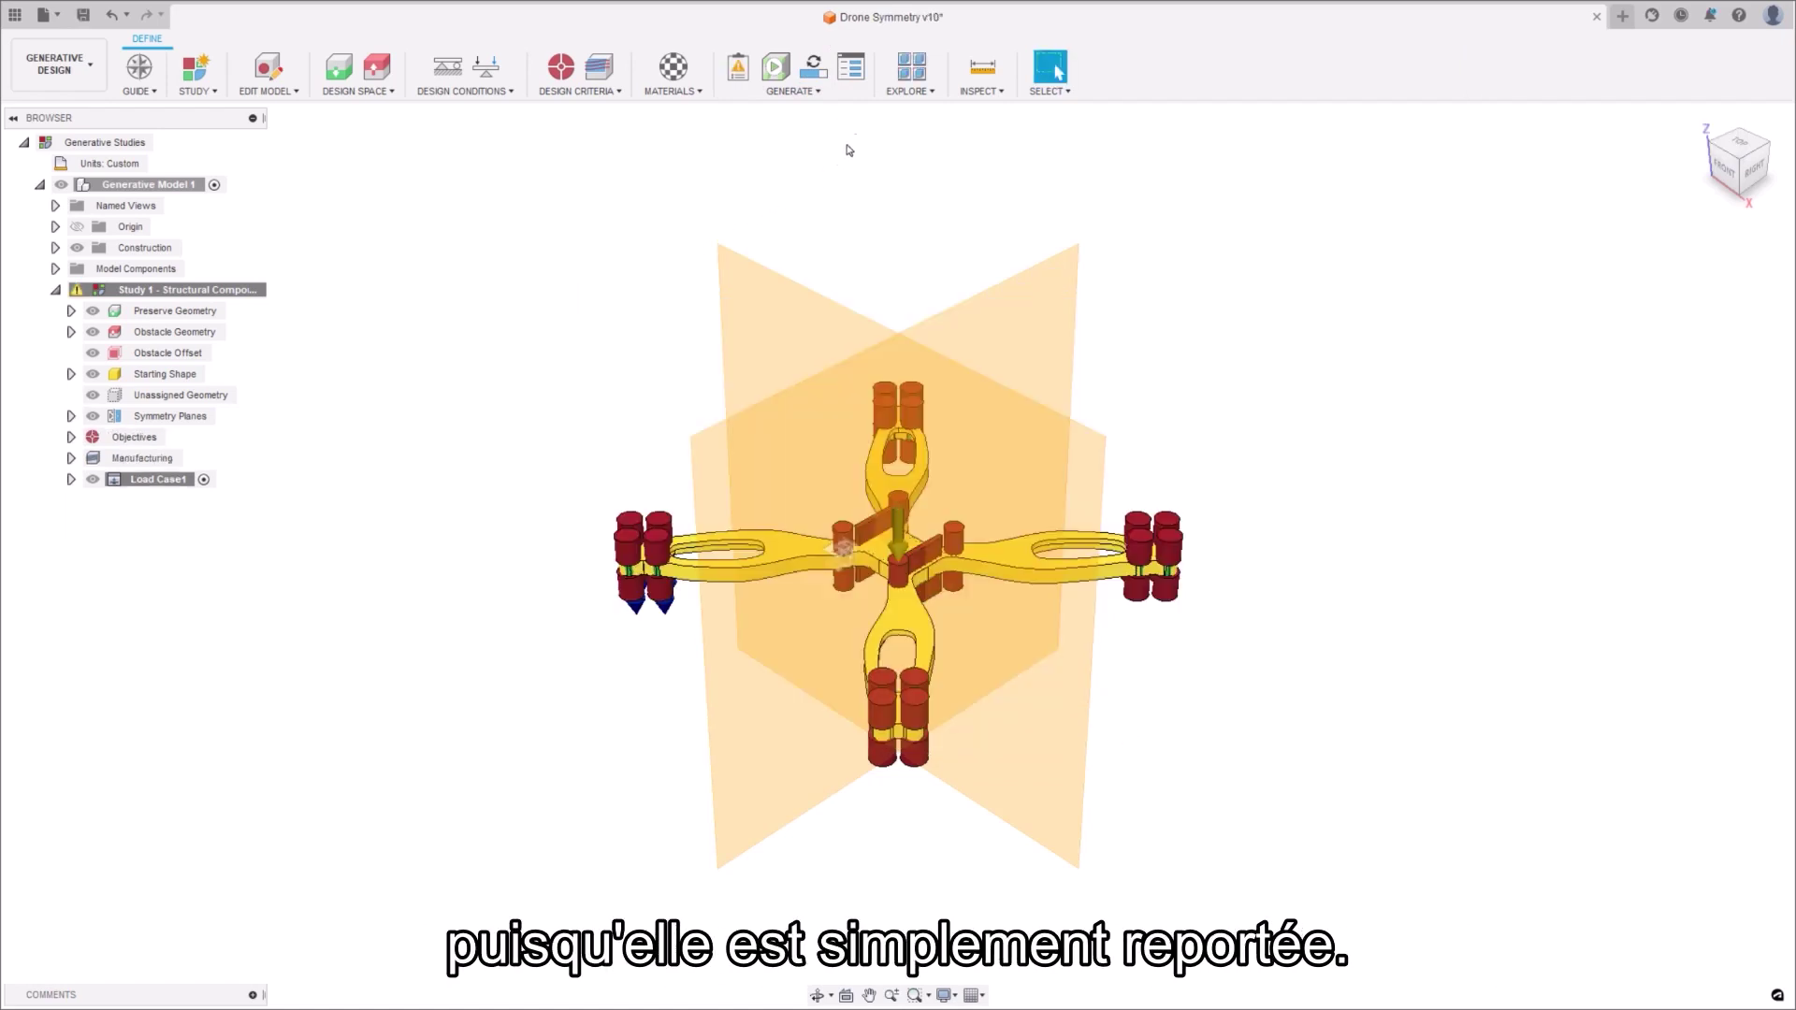
{"action": "left_click", "coordinate": [910, 68]}
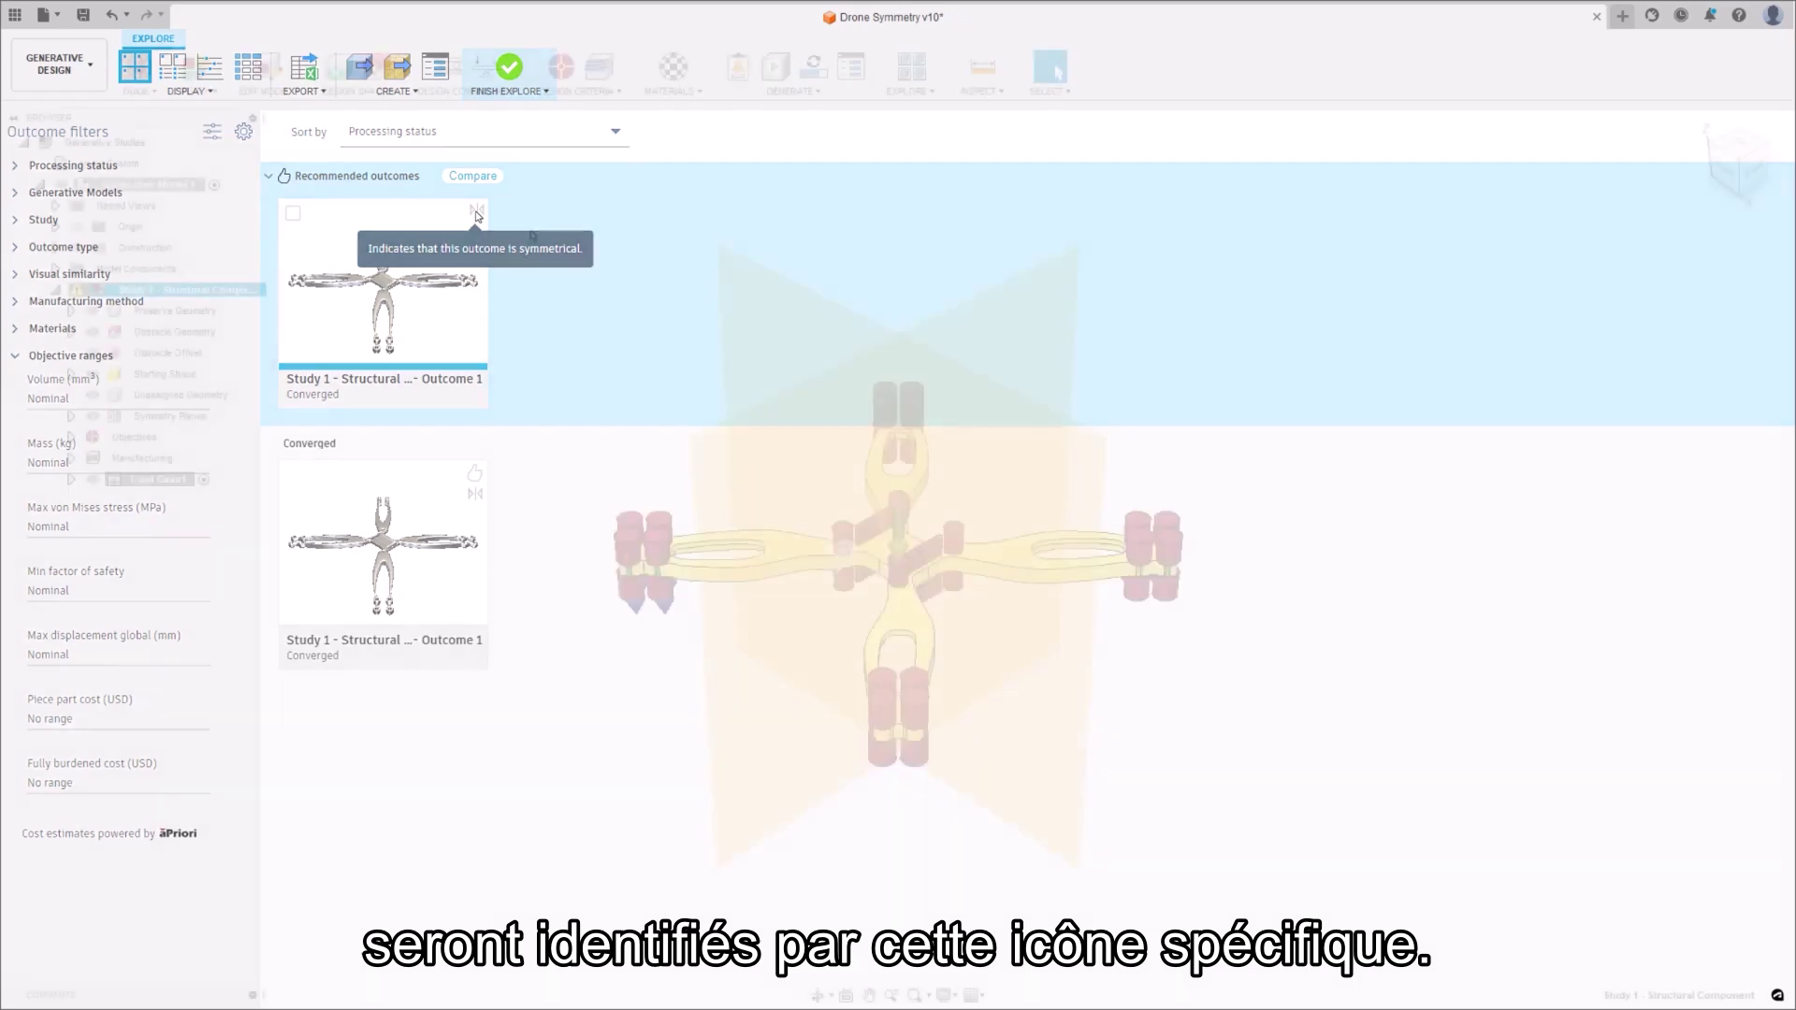
Step: Lower Study 1's outcome resolution toward Low and review the generated outcomes
{"action": "right_click", "coordinate": [205, 293]}
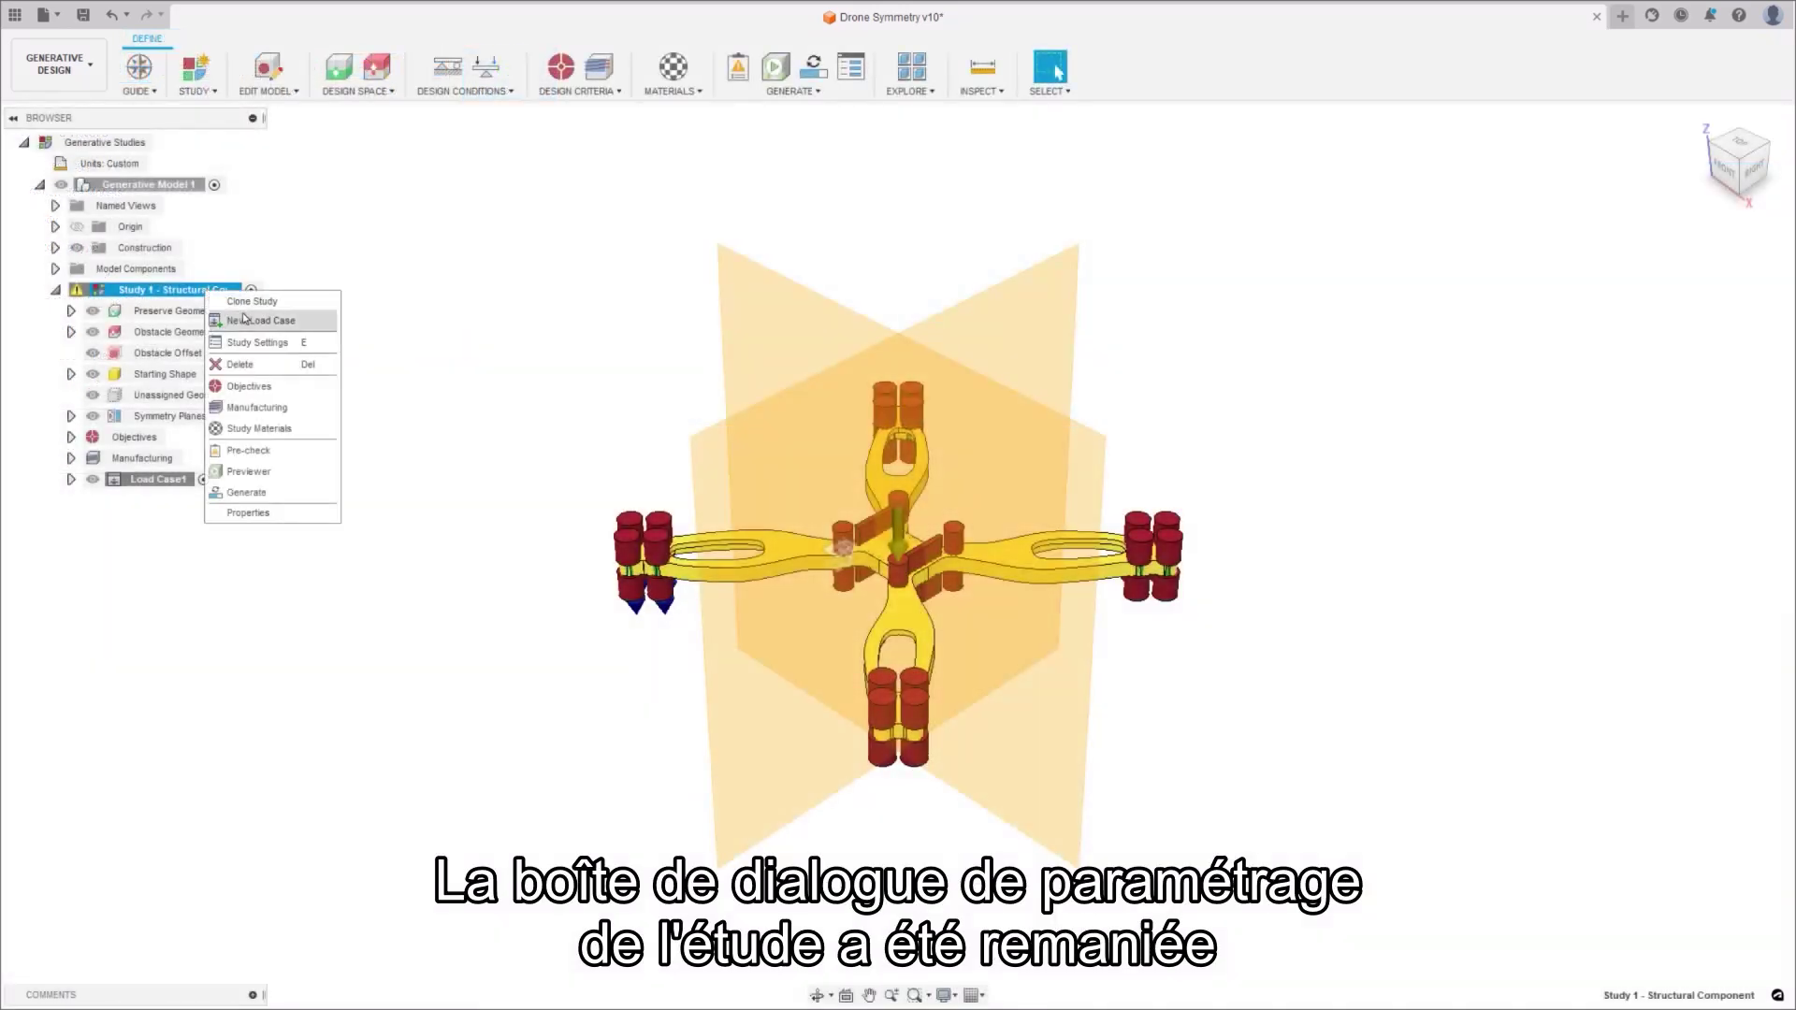
{"action": "left_click", "coordinate": [254, 343]}
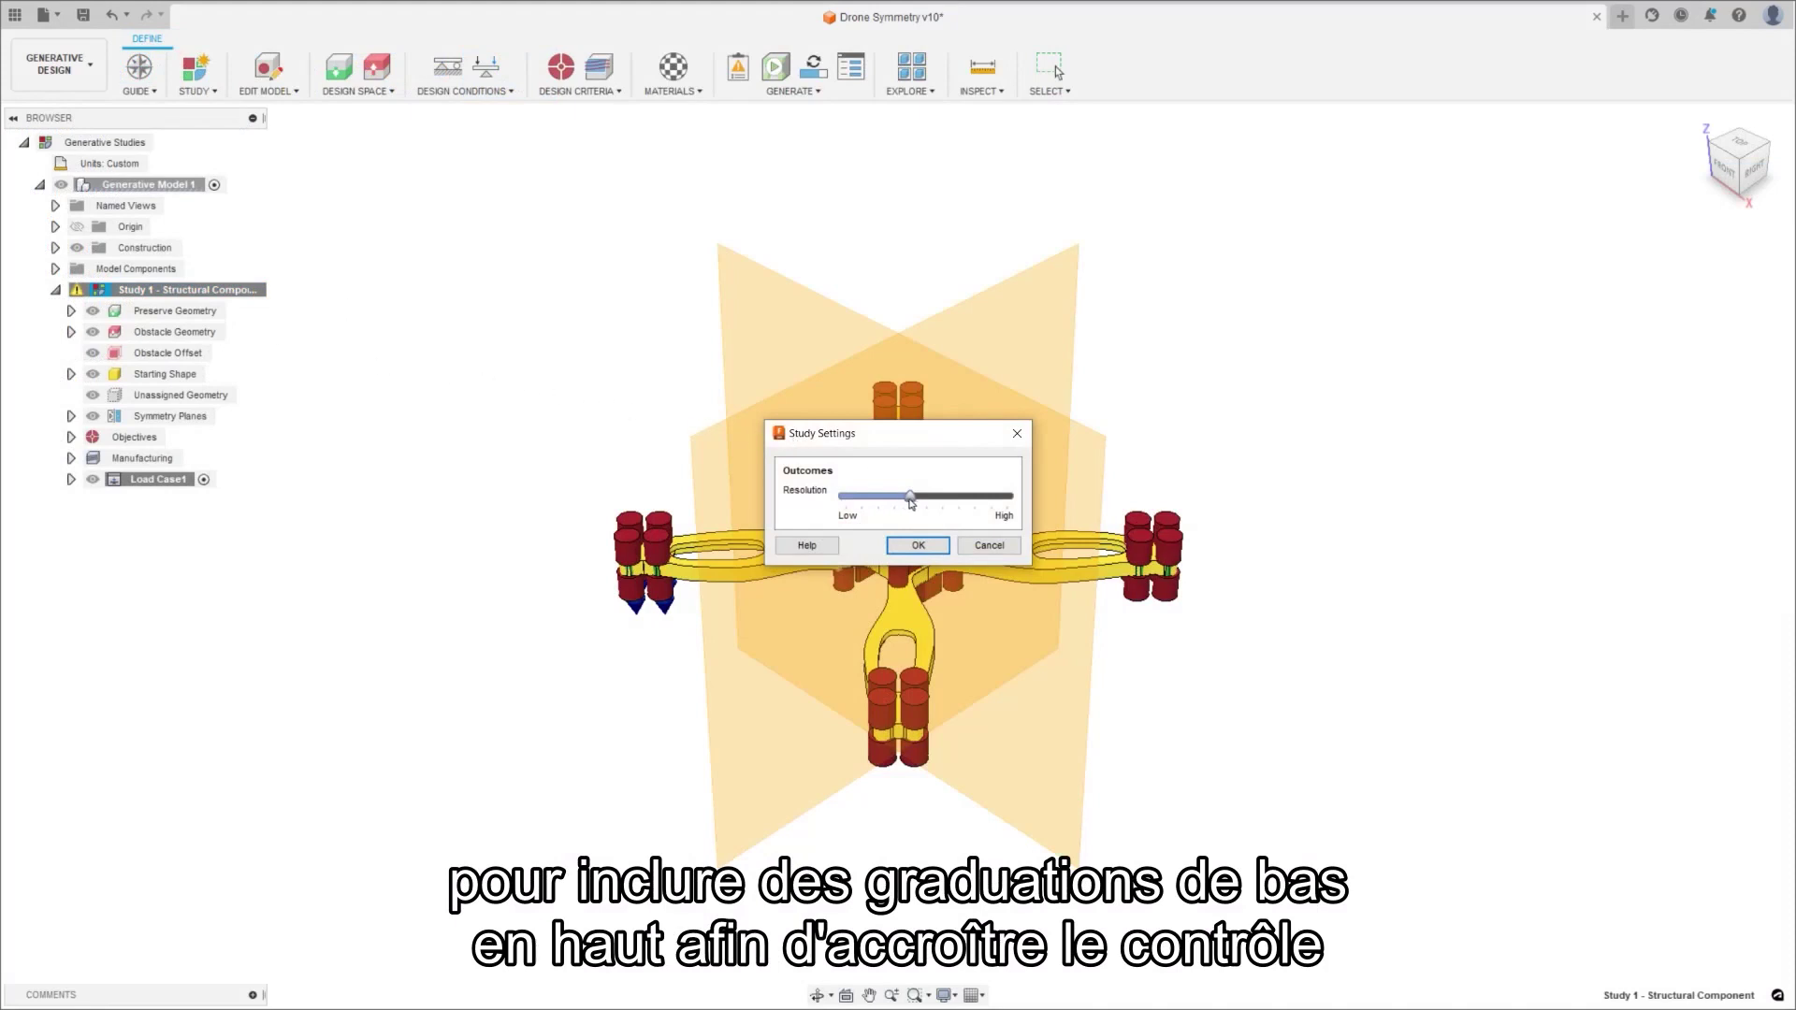
{"action": "left_click_drag", "start_coordinate": [883, 500], "coordinate": [865, 503]}
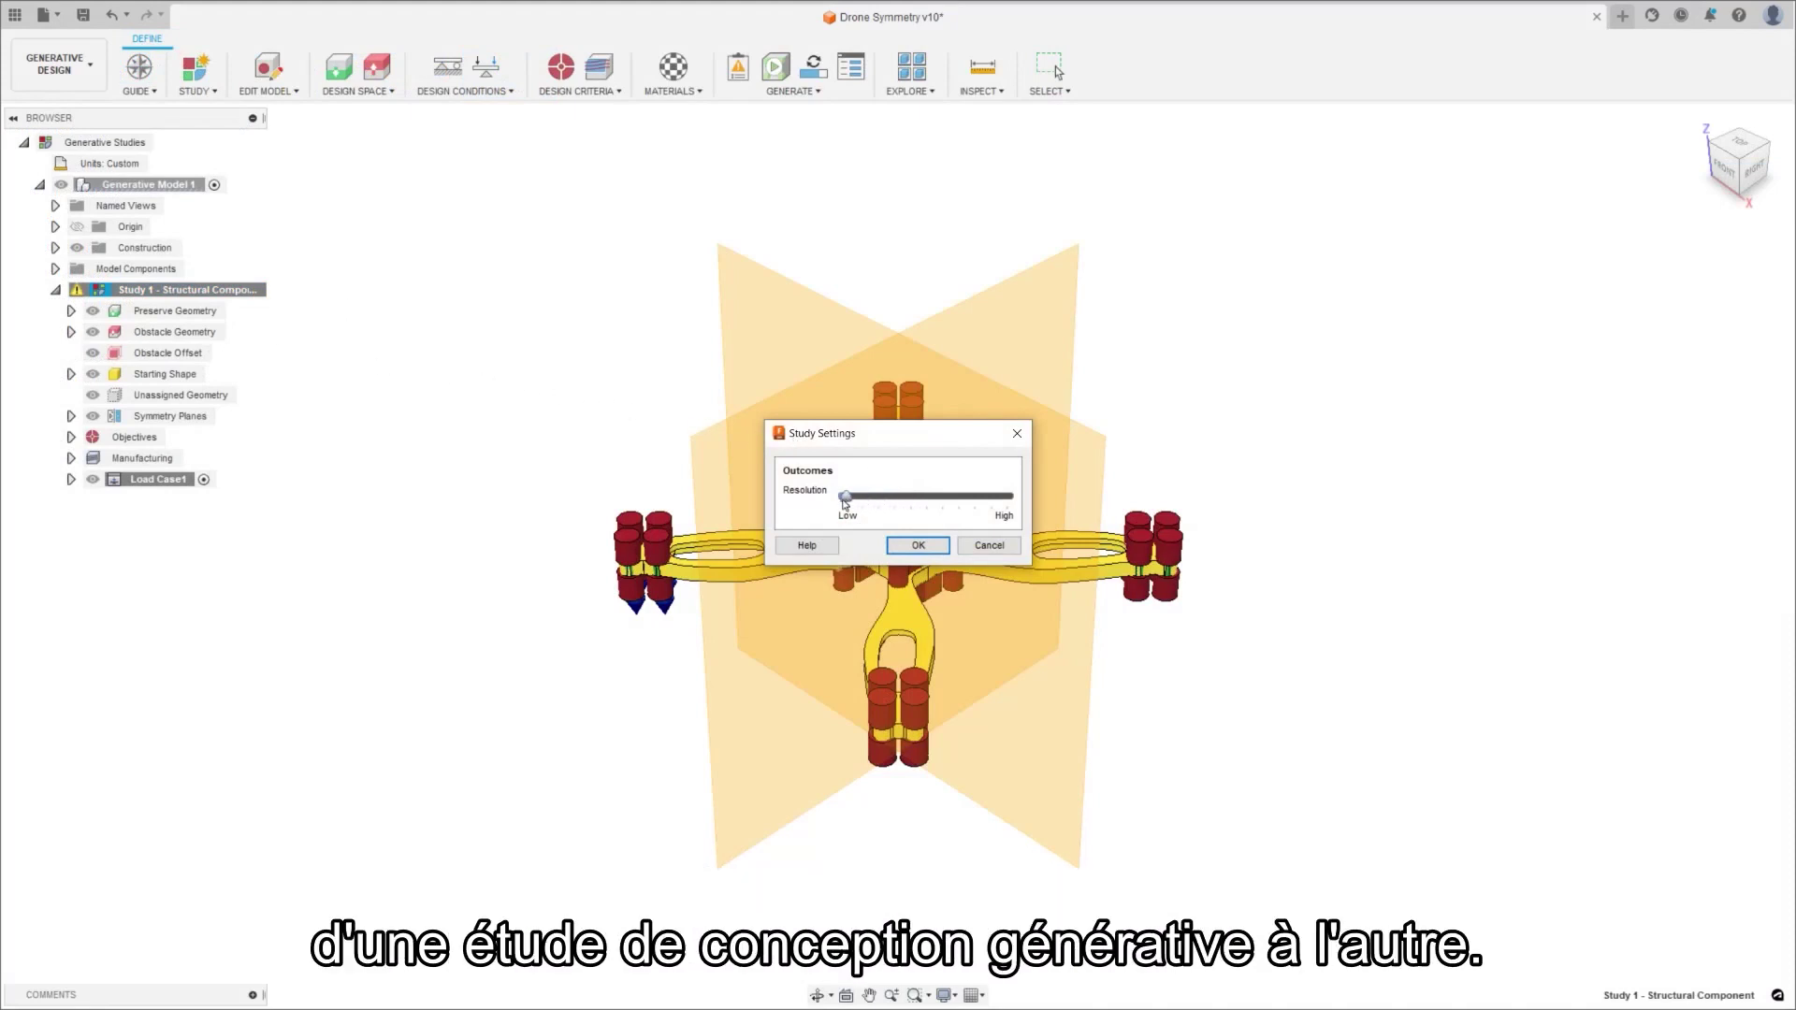
{"action": "left_click", "coordinate": [900, 543]}
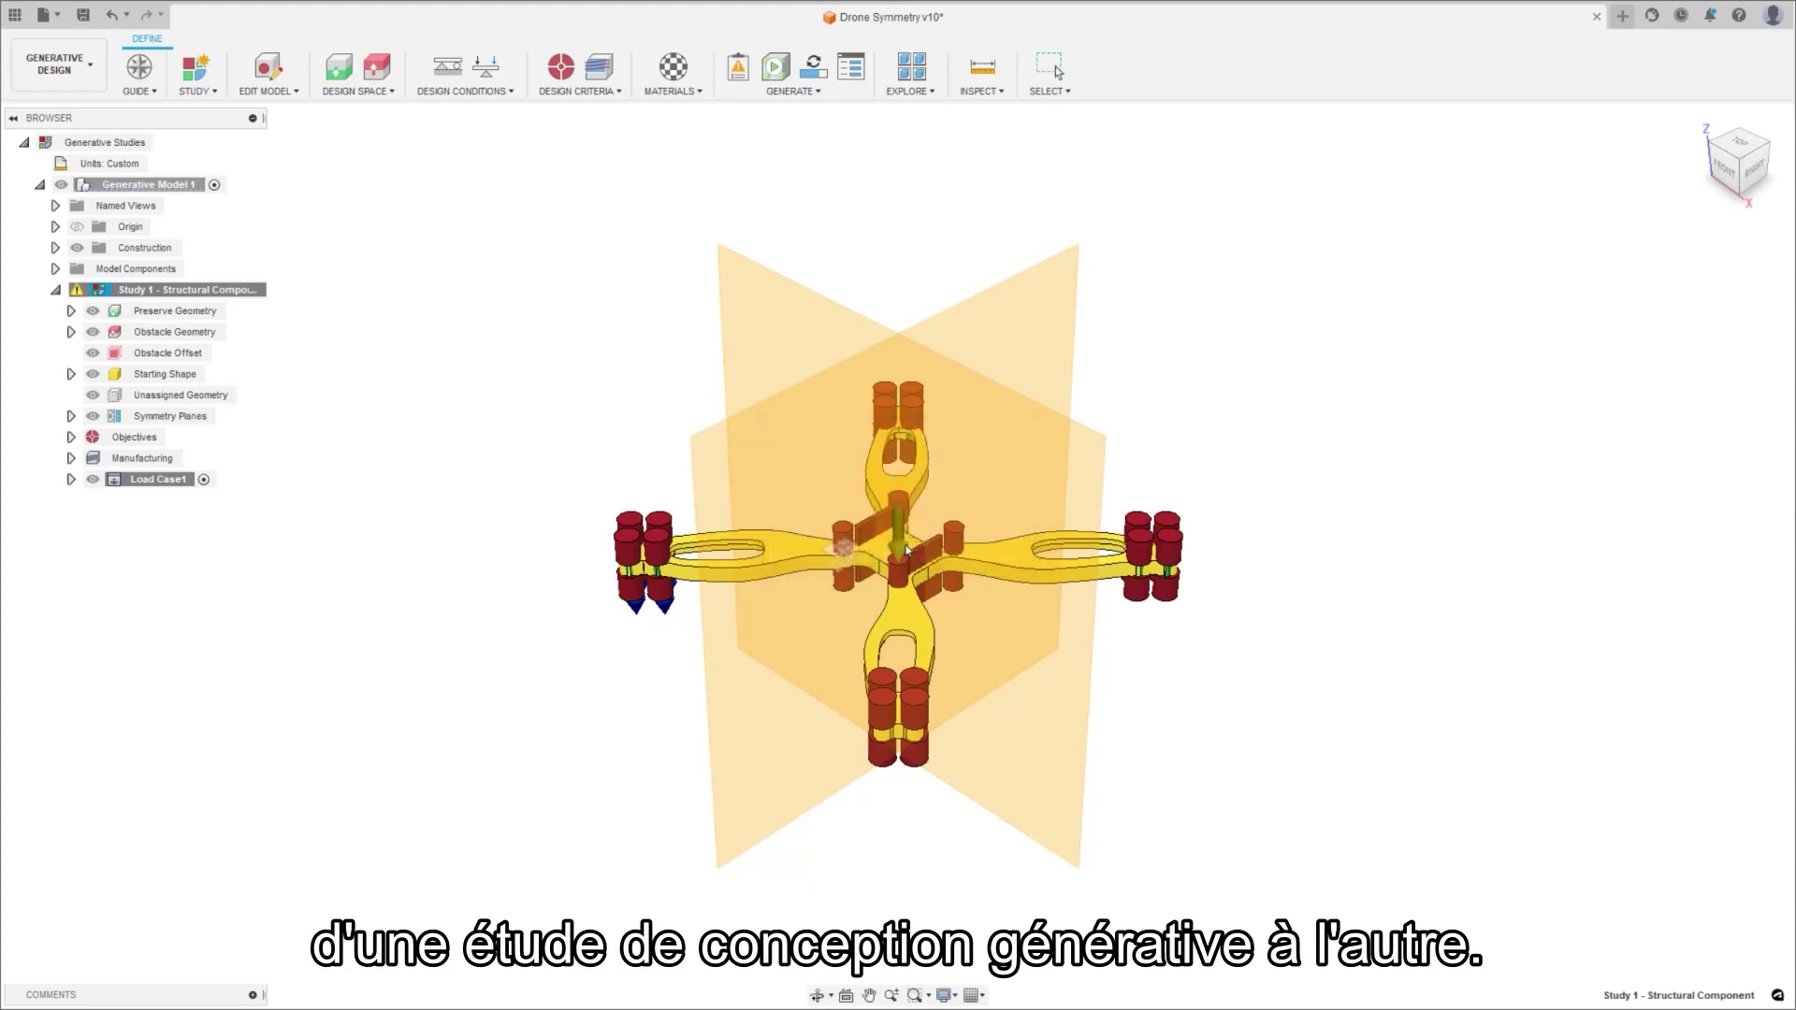
{"action": "left_click", "coordinate": [915, 67]}
{"action": "mouse_move", "coordinate": [821, 295]}
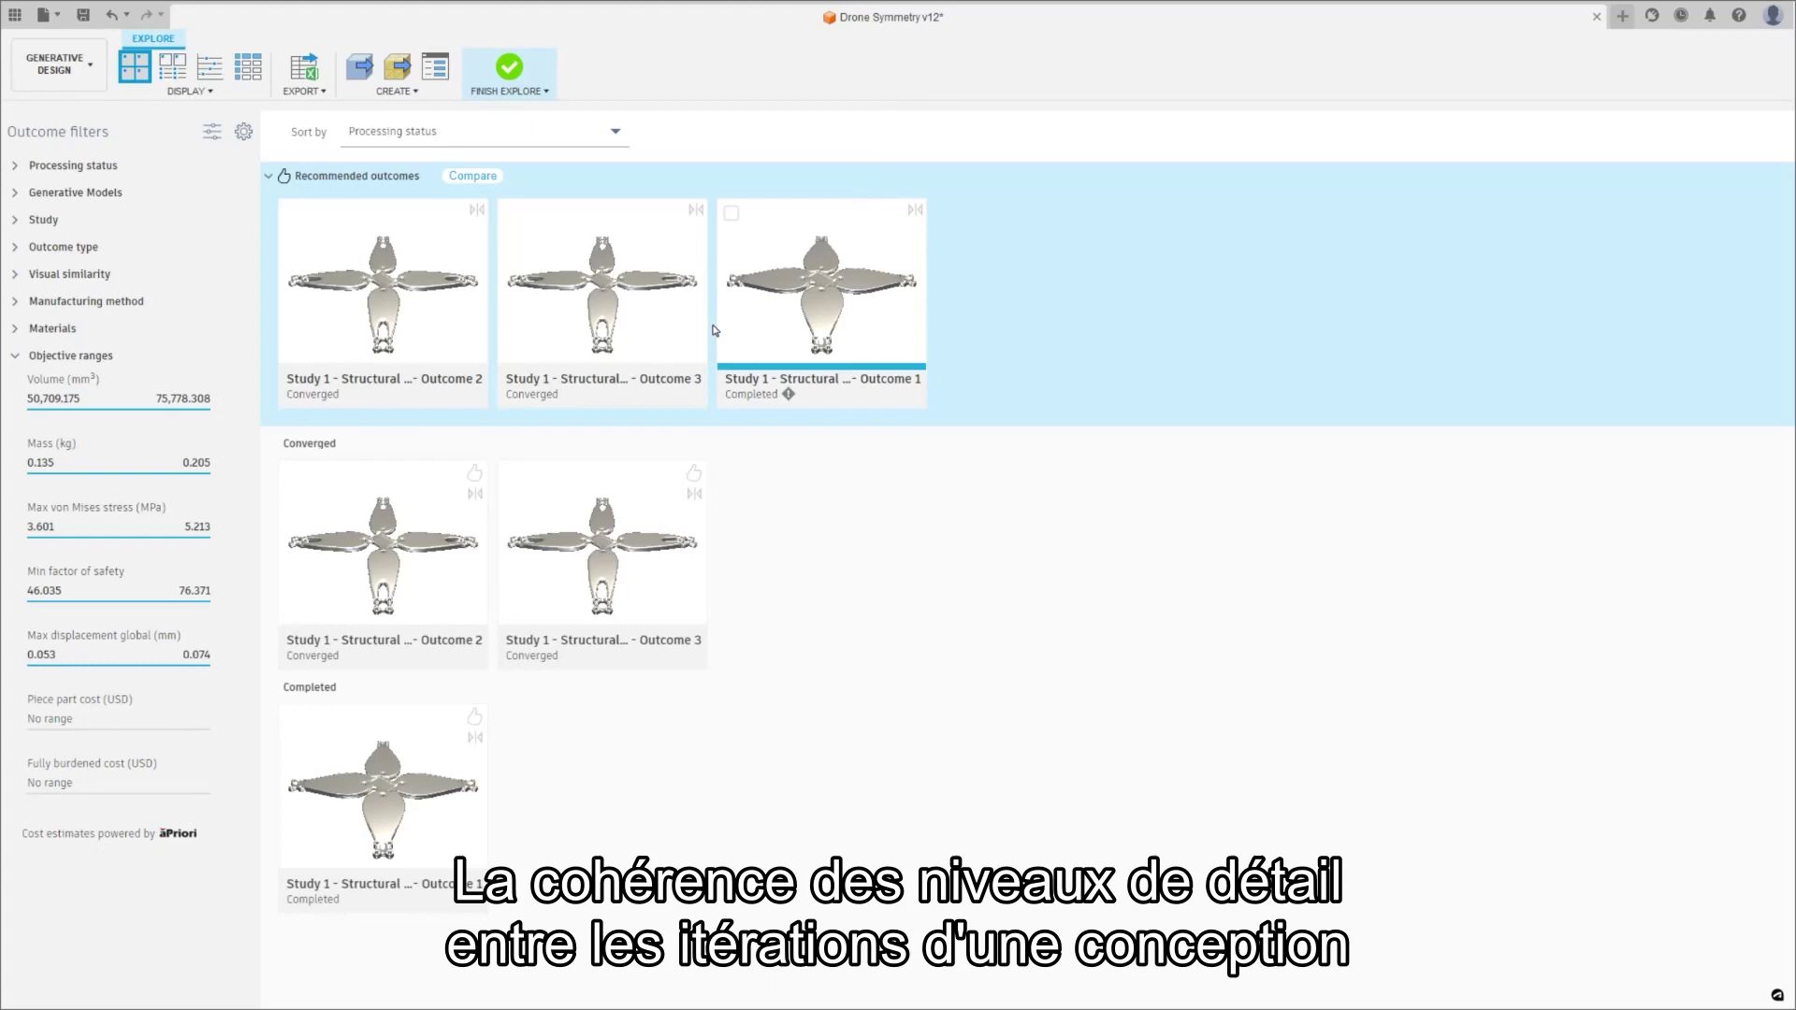
Step: Back in the study setup, raise Study 1's outcome resolution to High
{"action": "left_click", "coordinate": [510, 70]}
{"action": "right_click", "coordinate": [207, 296]}
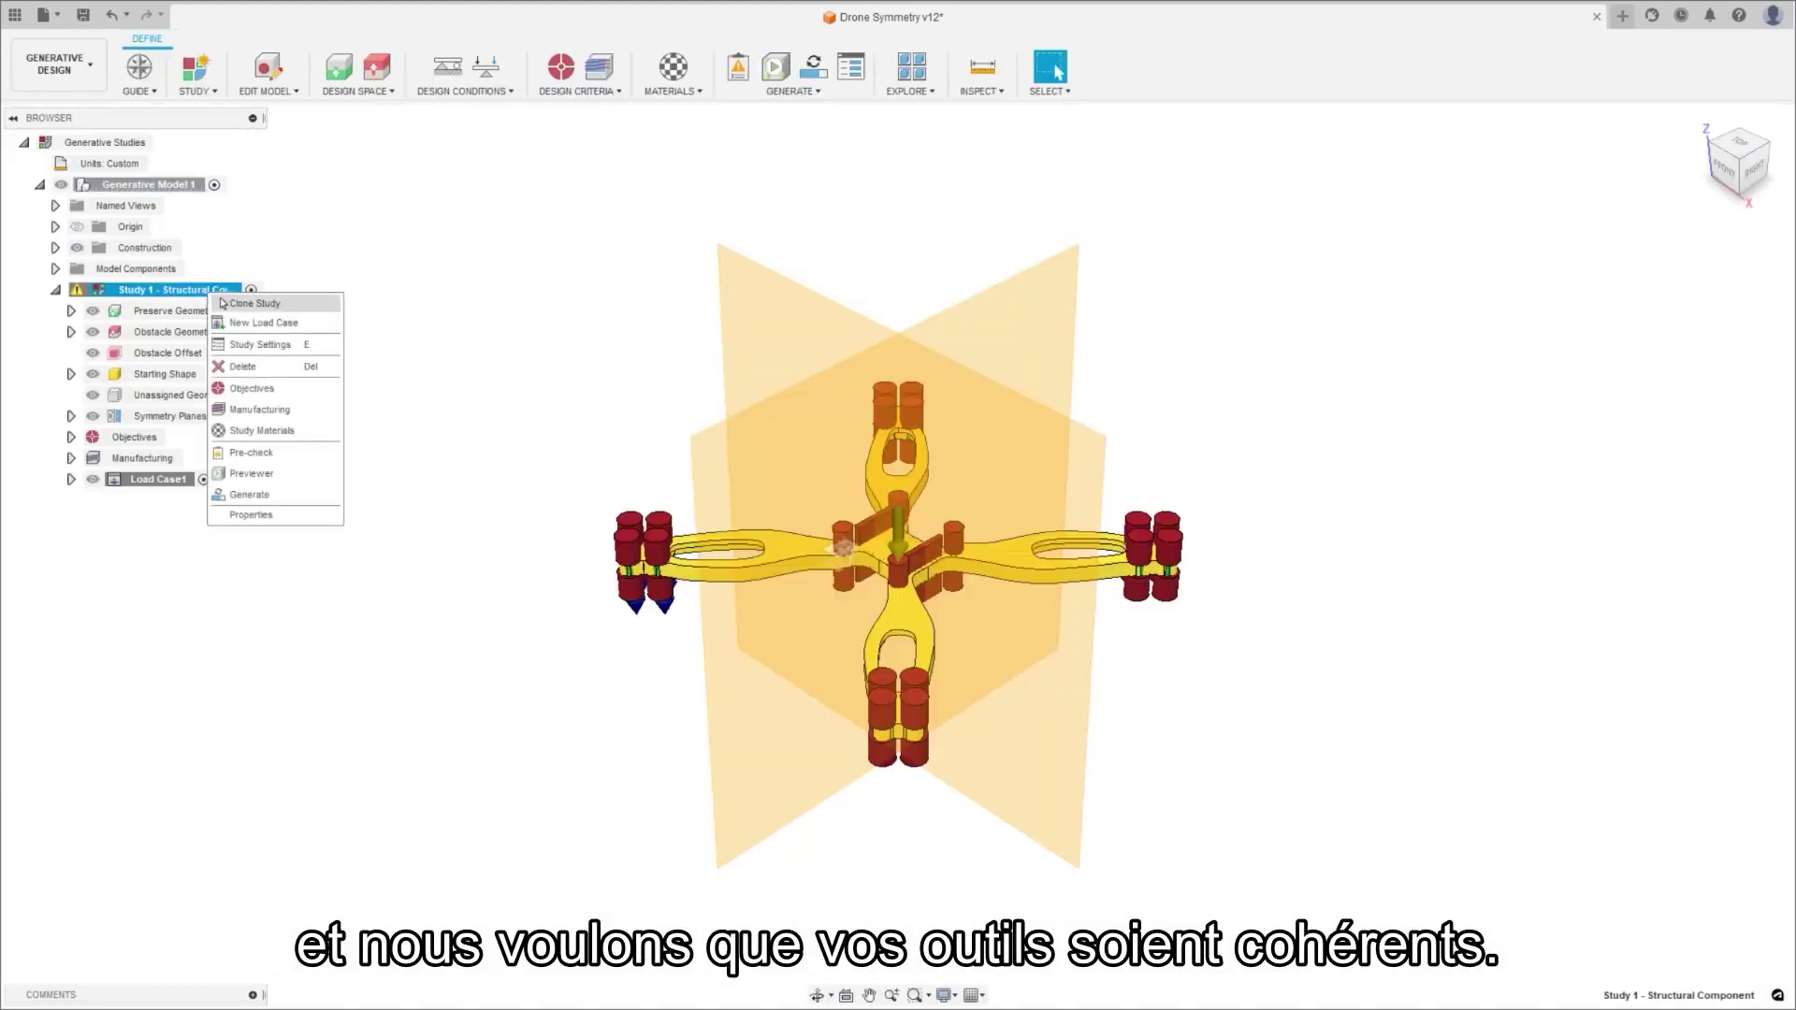
{"action": "left_click", "coordinate": [261, 345]}
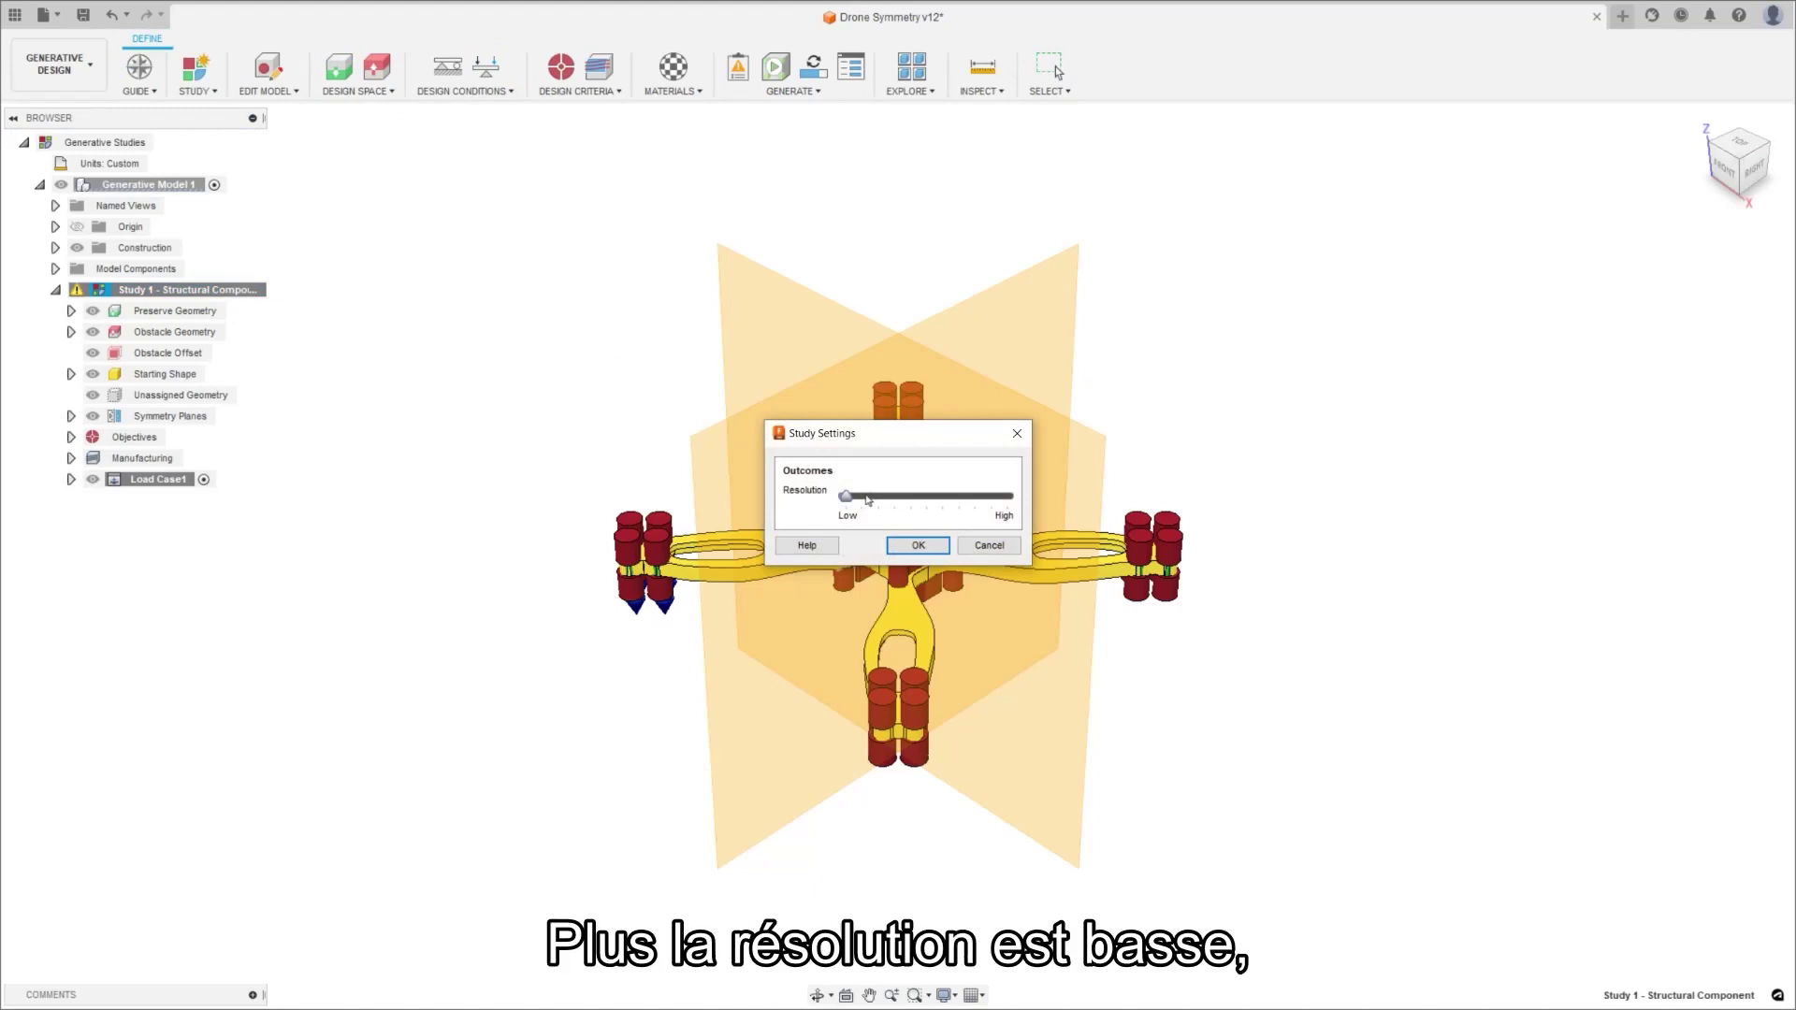
{"action": "left_click_drag", "start_coordinate": [846, 502], "coordinate": [992, 505]}
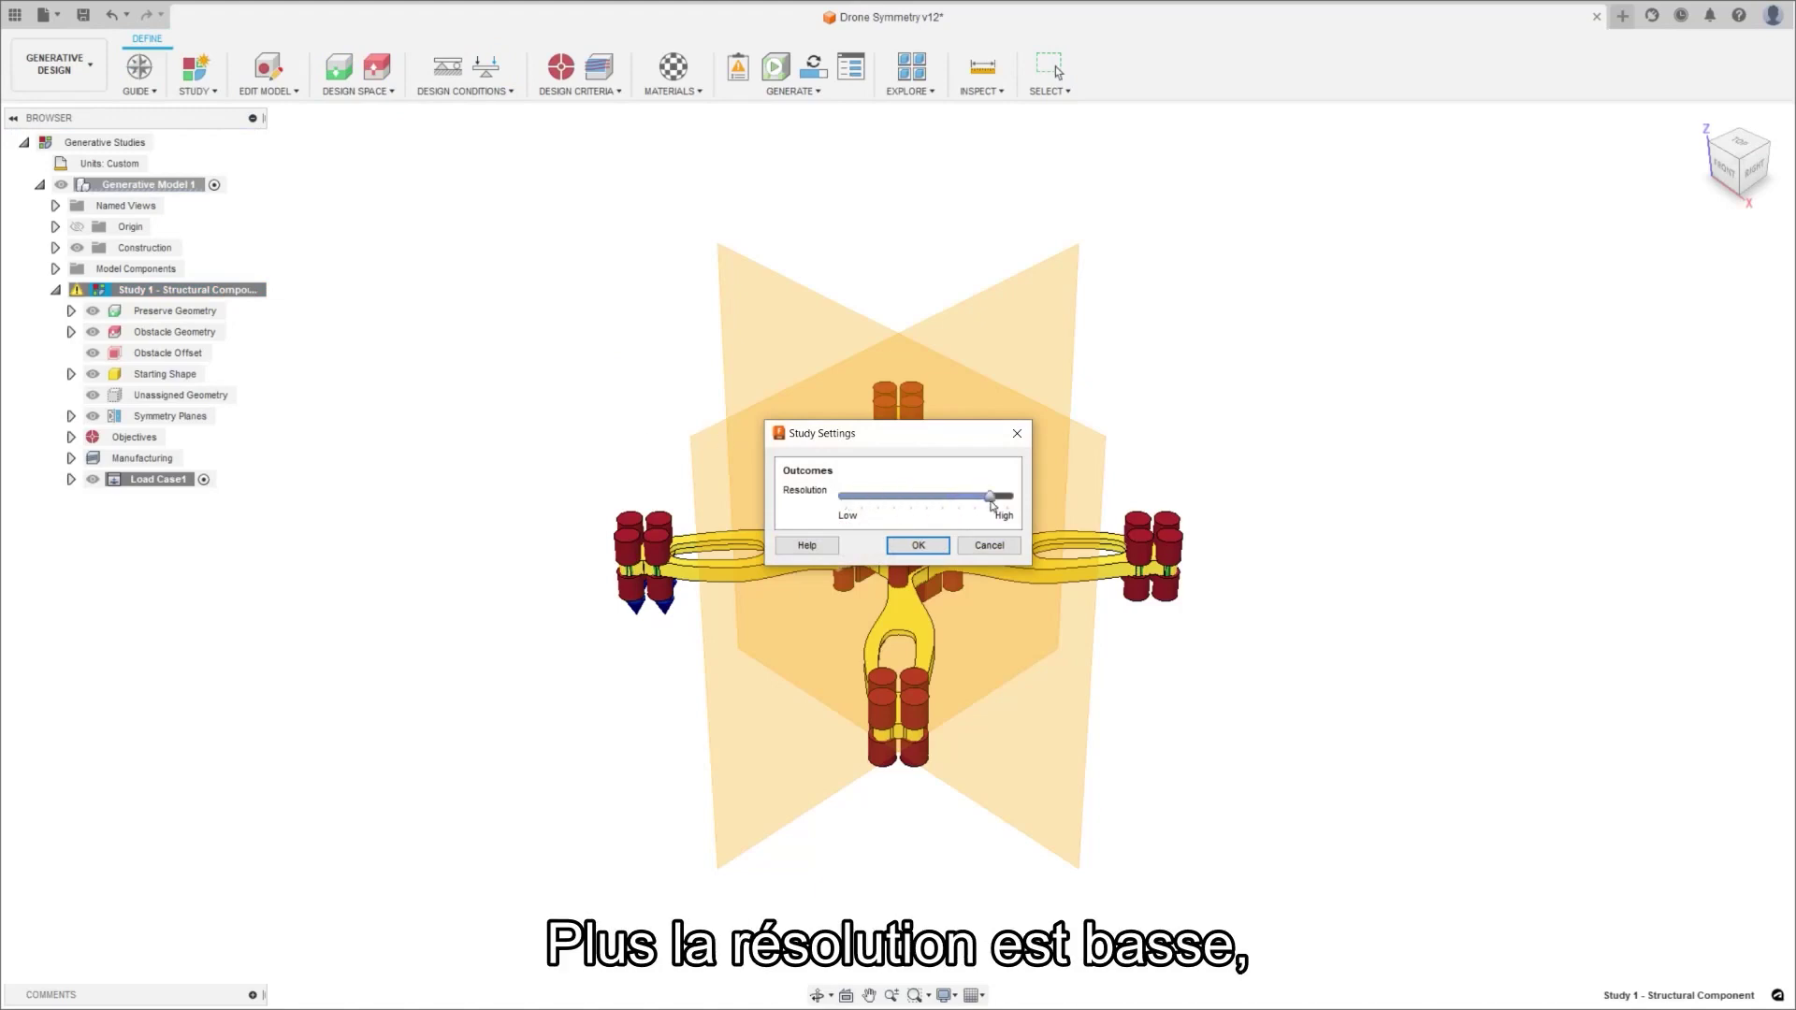
{"action": "left_click", "coordinate": [918, 545]}
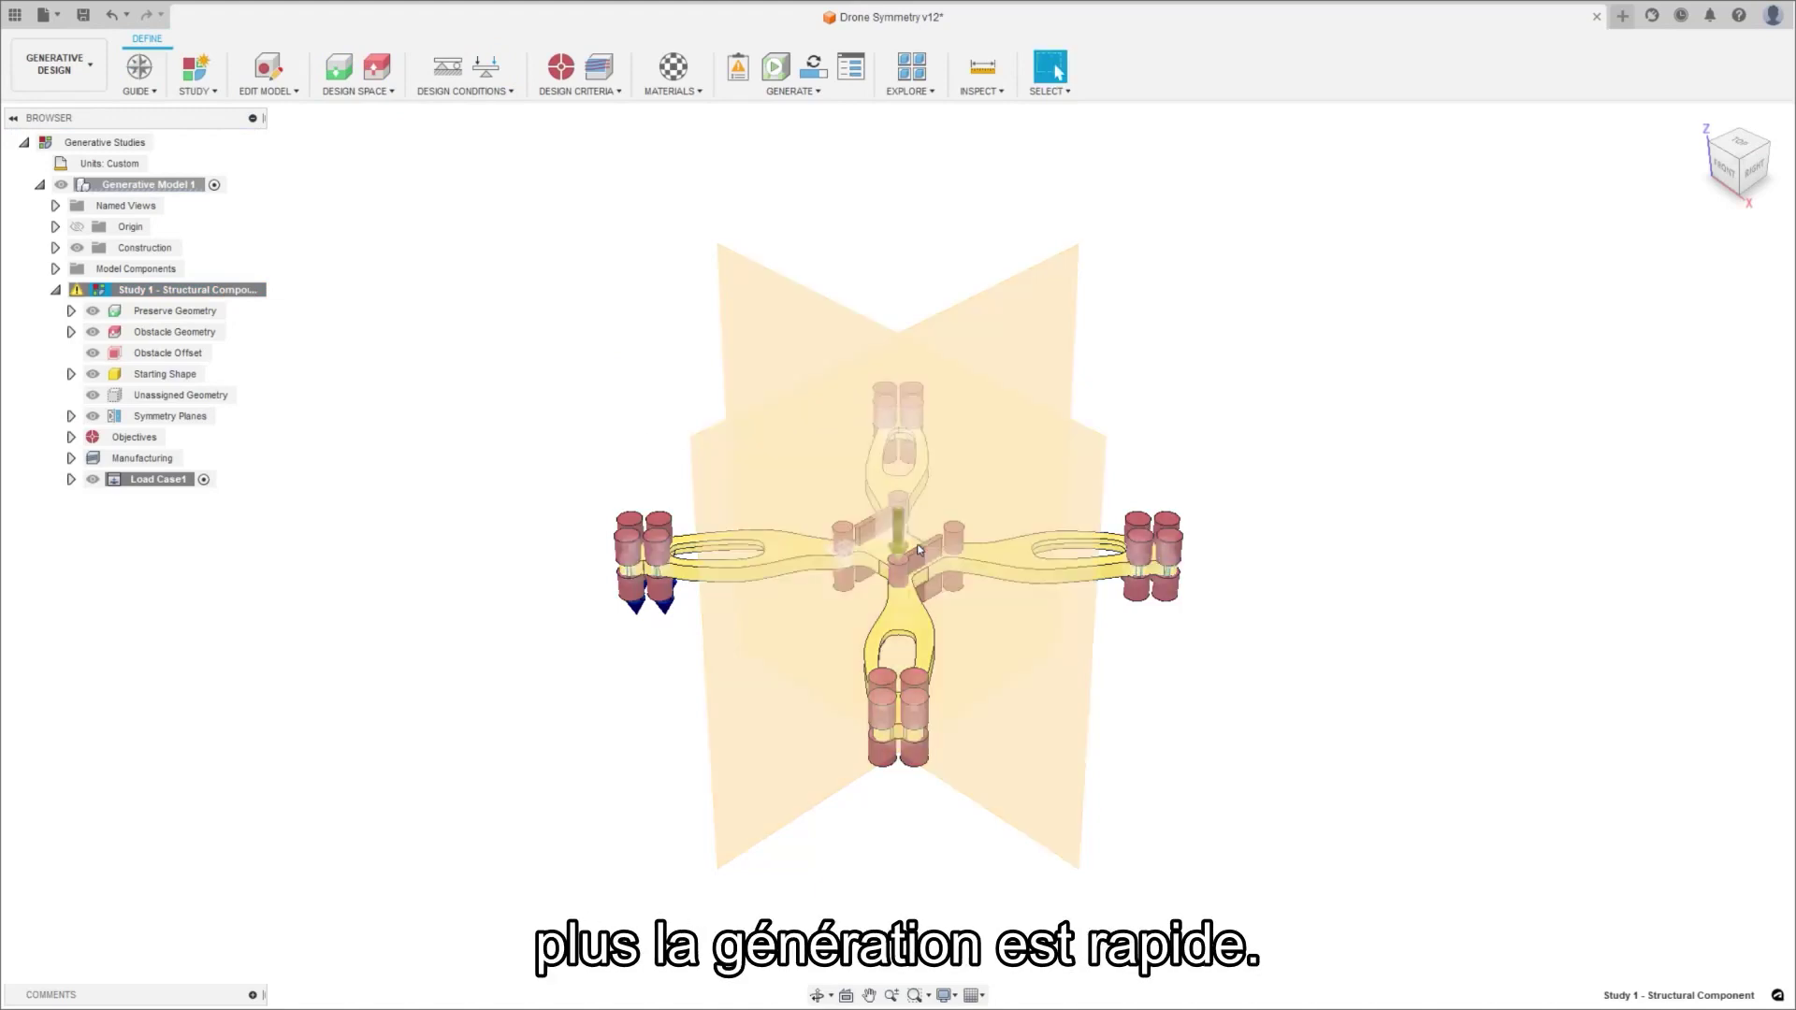
Step: Regenerate the drone study, then inspect Outcome 2 up close in Explore
{"action": "left_click", "coordinate": [814, 68]}
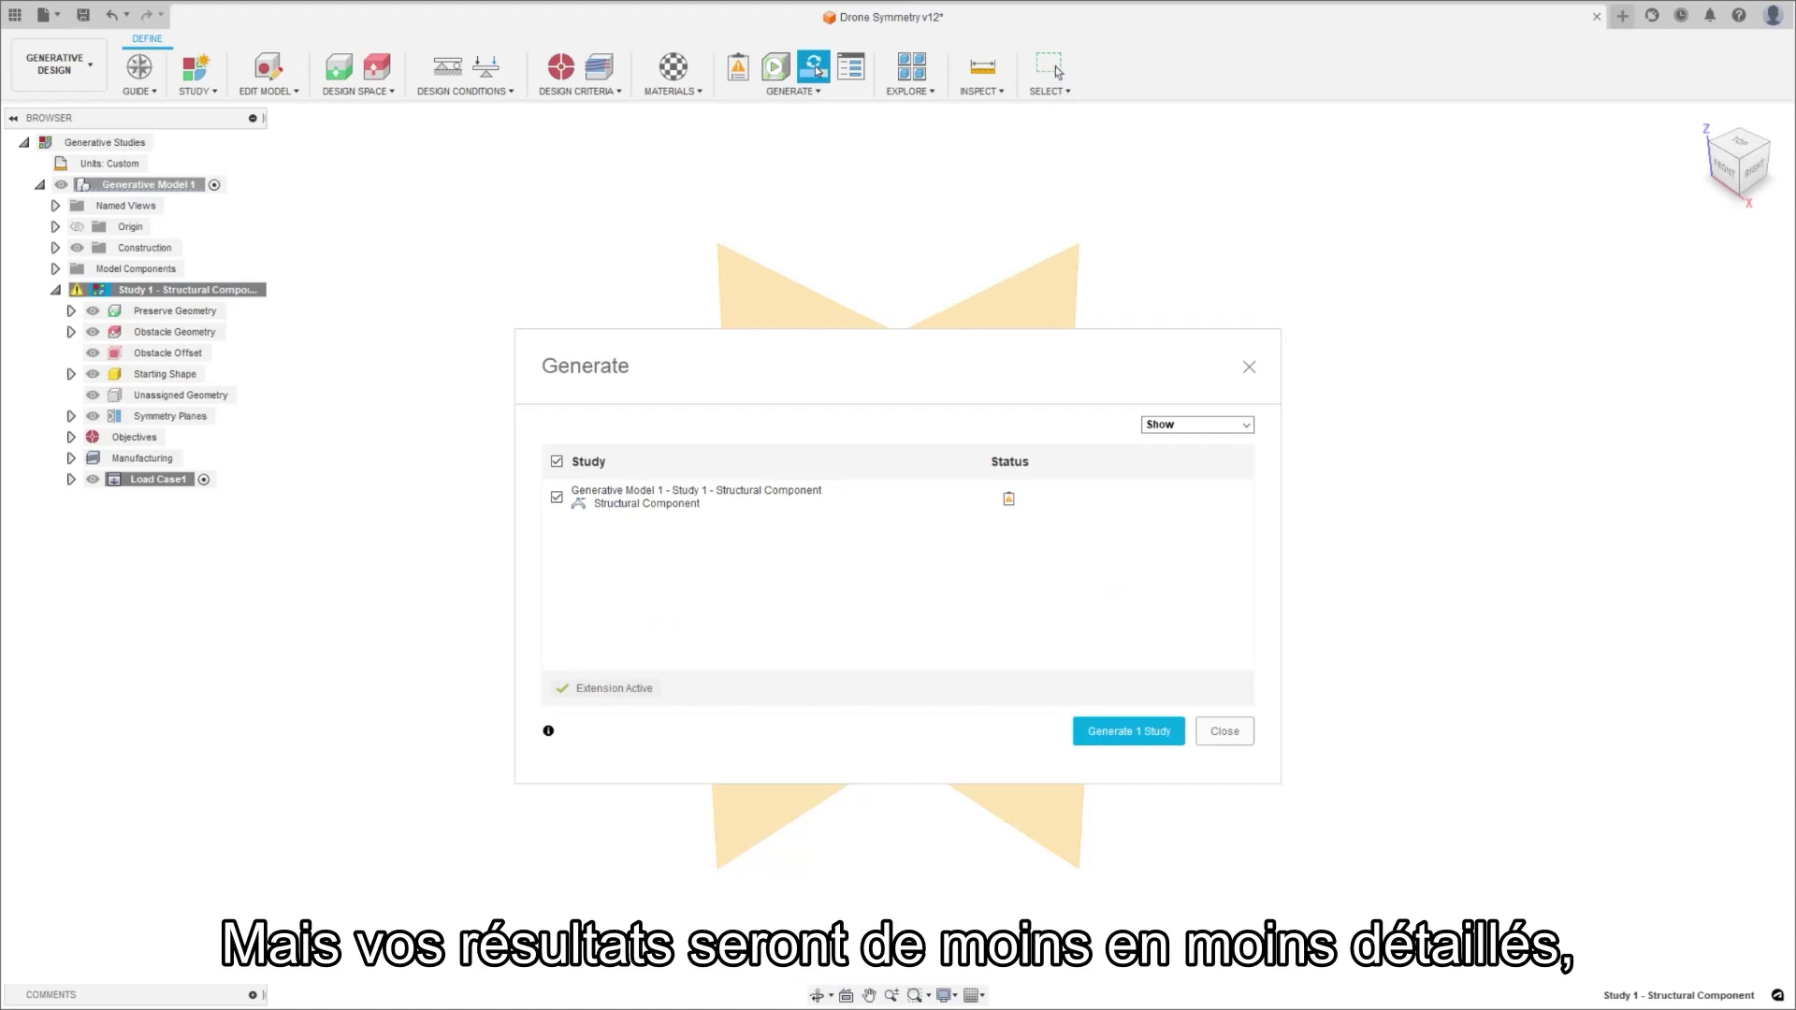
{"action": "left_click", "coordinate": [1129, 730]}
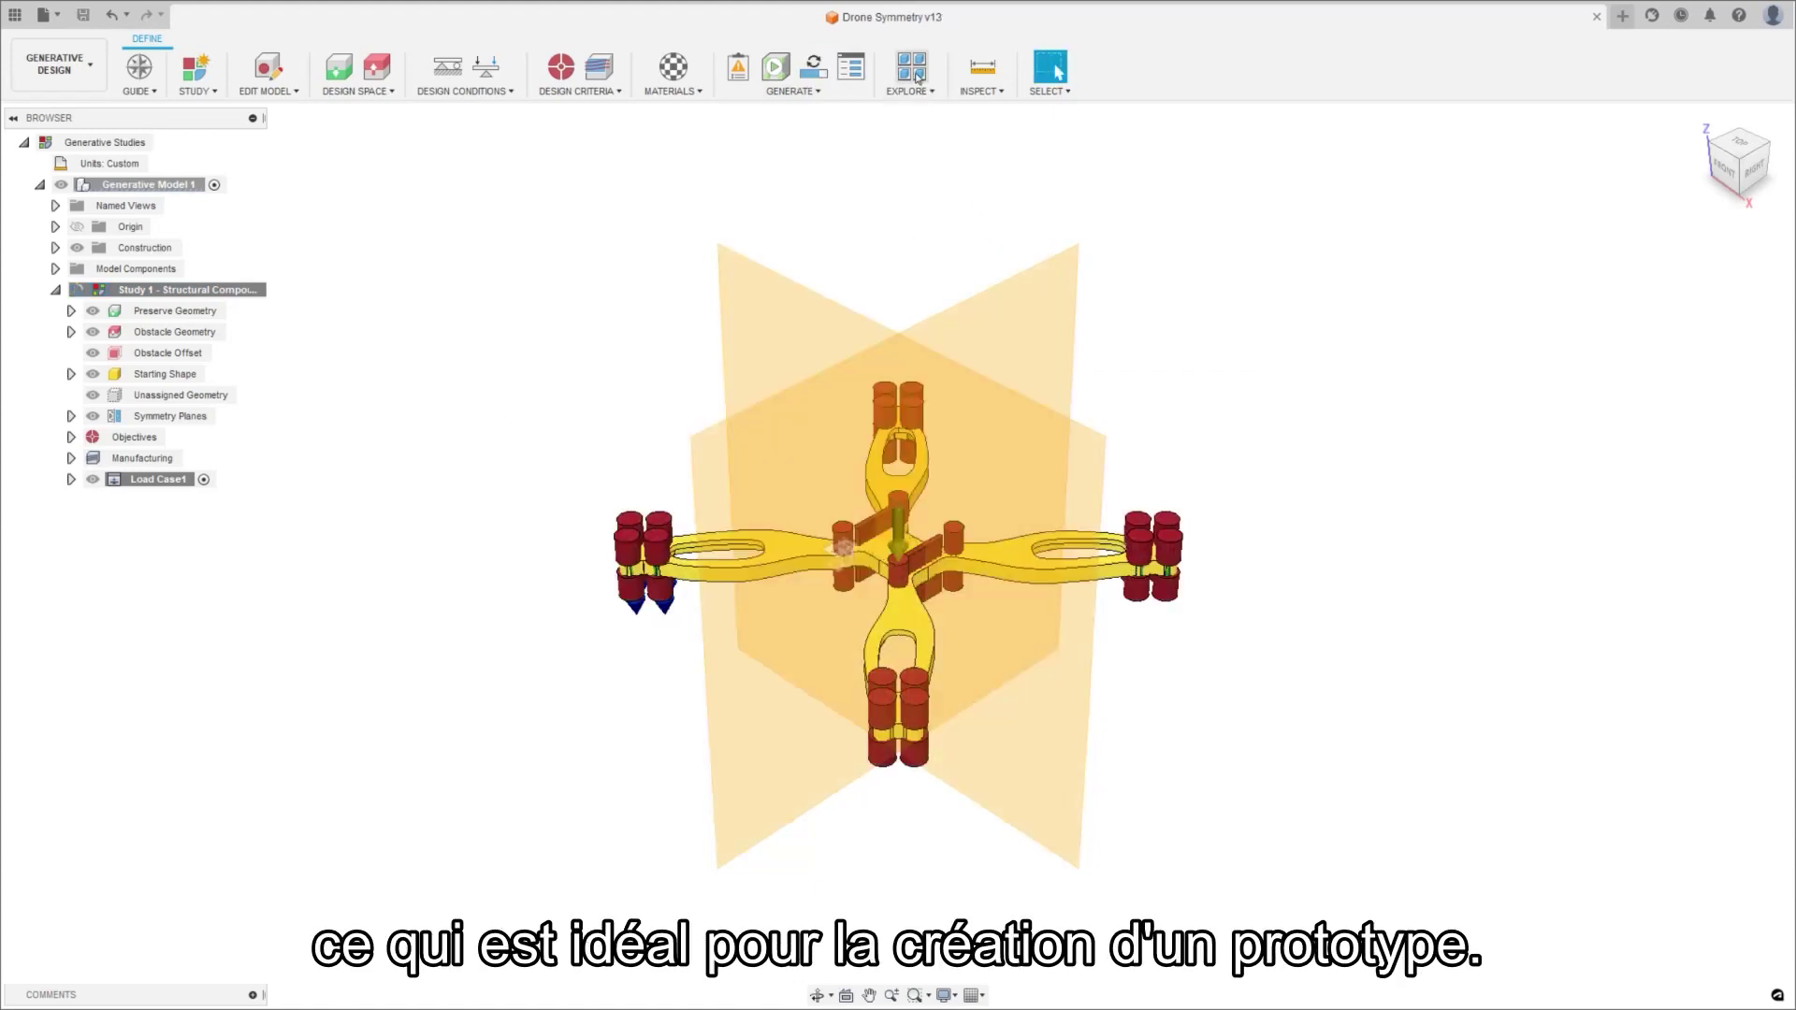
{"action": "left_click", "coordinate": [915, 72]}
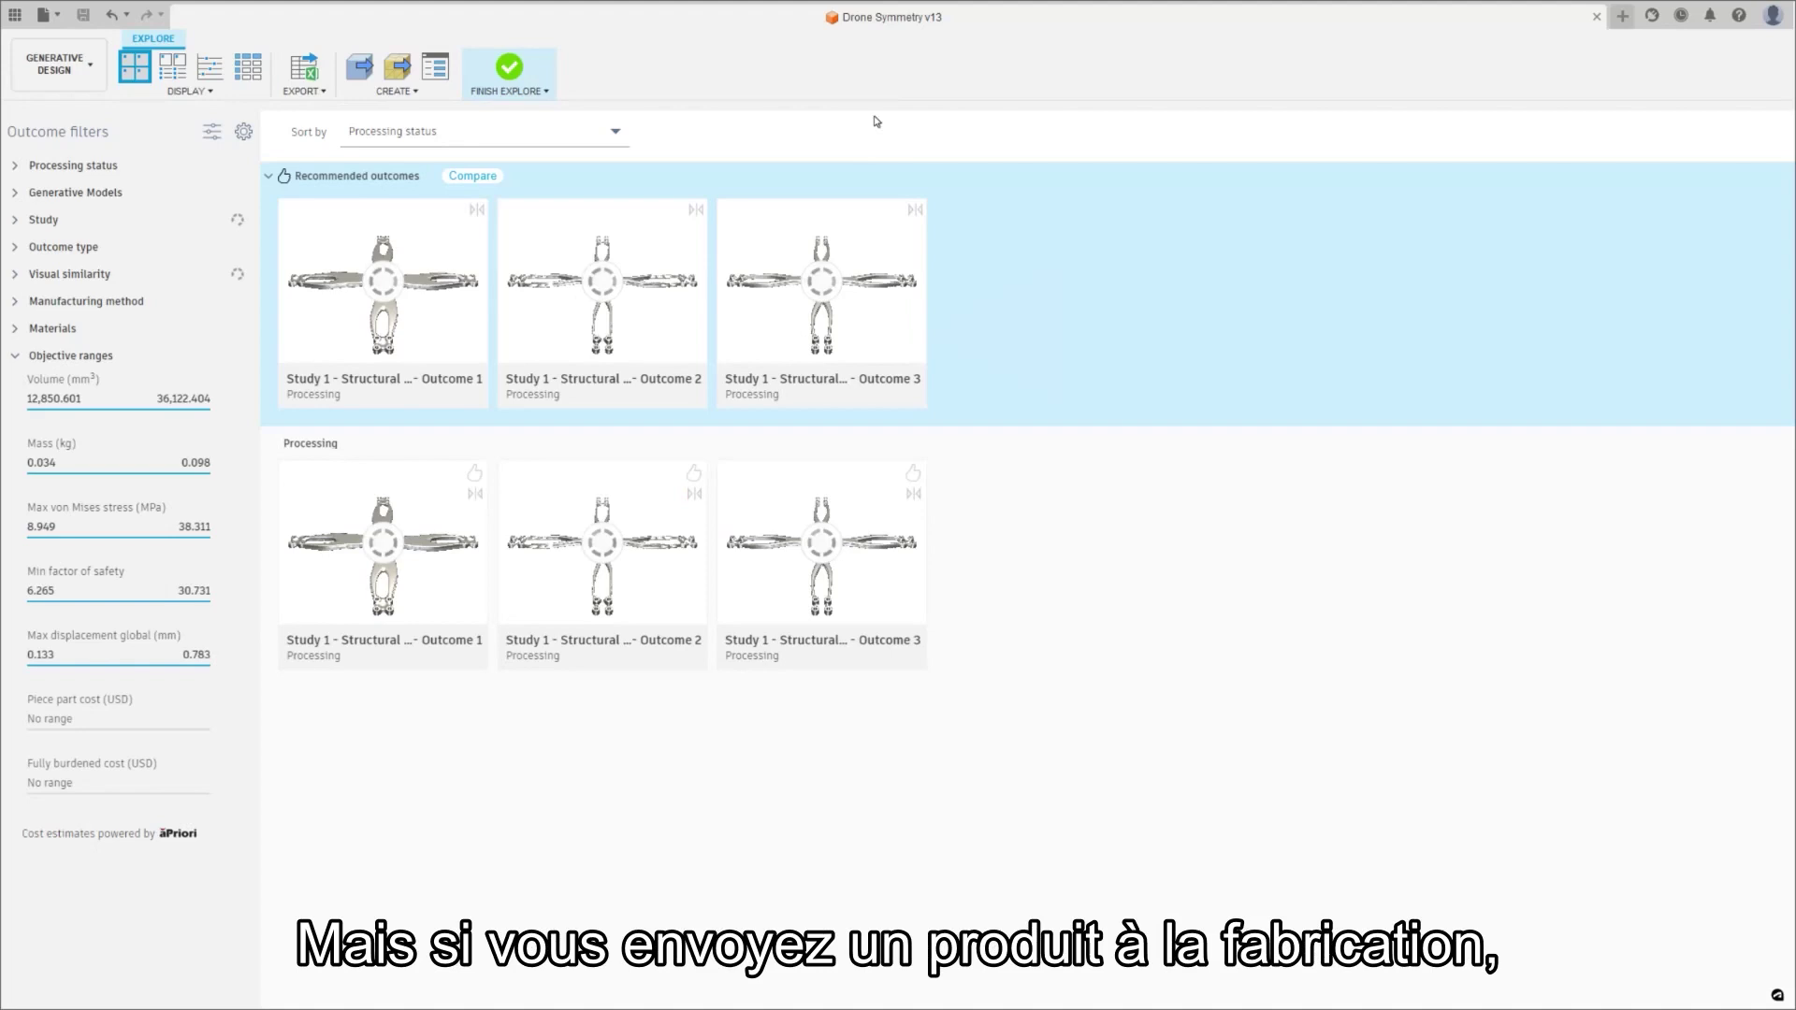
{"action": "double_click", "coordinate": [653, 243]}
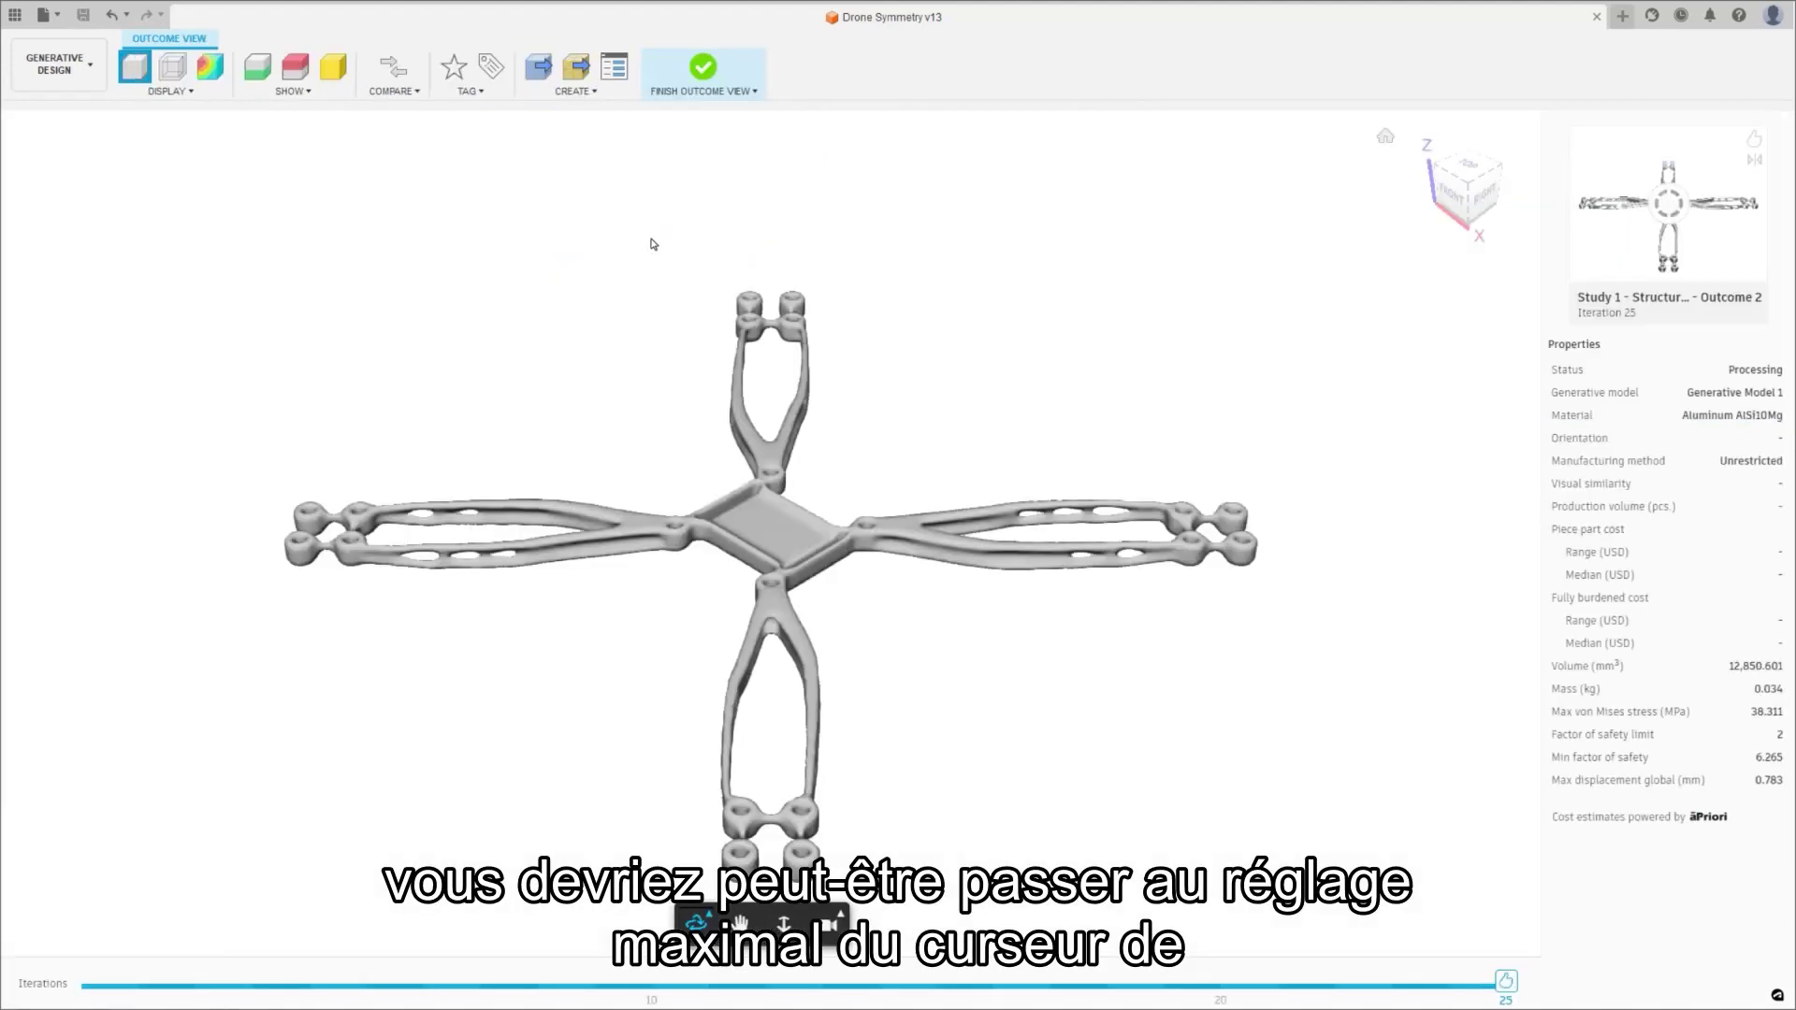
{"action": "left_click", "coordinate": [703, 69]}
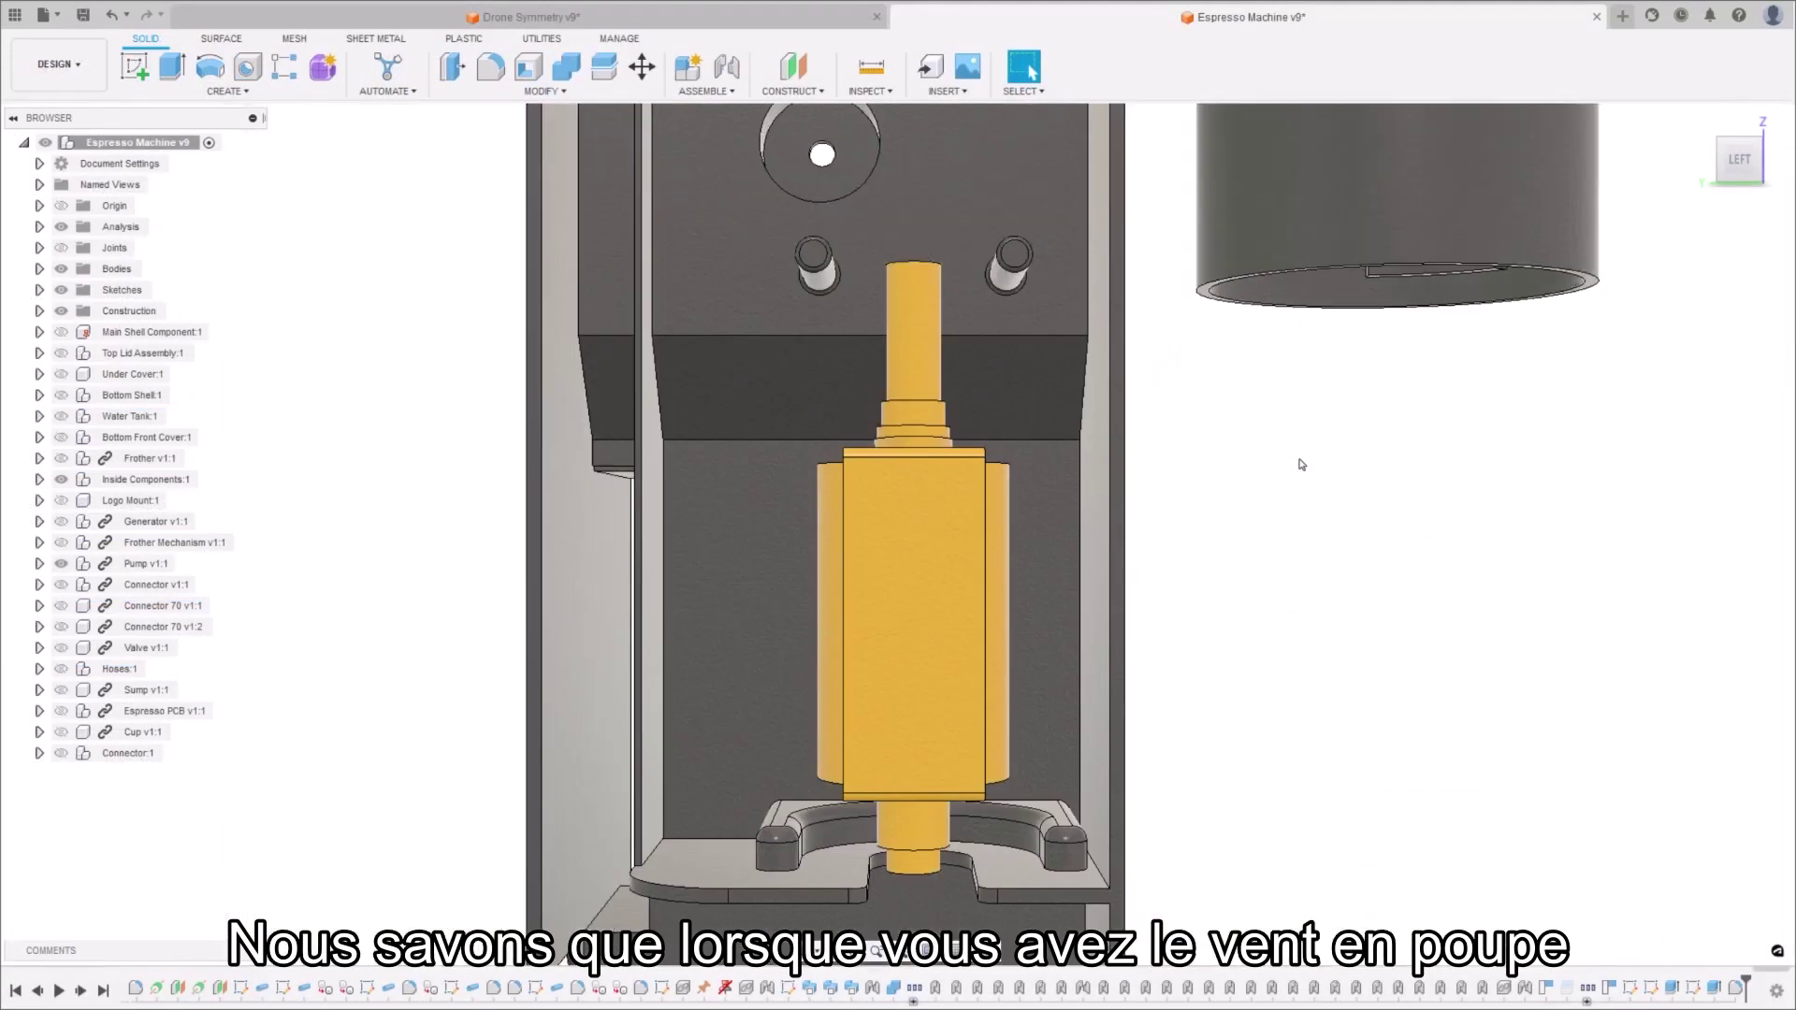
Step: Auto-model a bracket linking the pin and motor faces, avoiding the motor body, and accept an alternative
{"action": "left_click", "coordinate": [386, 70]}
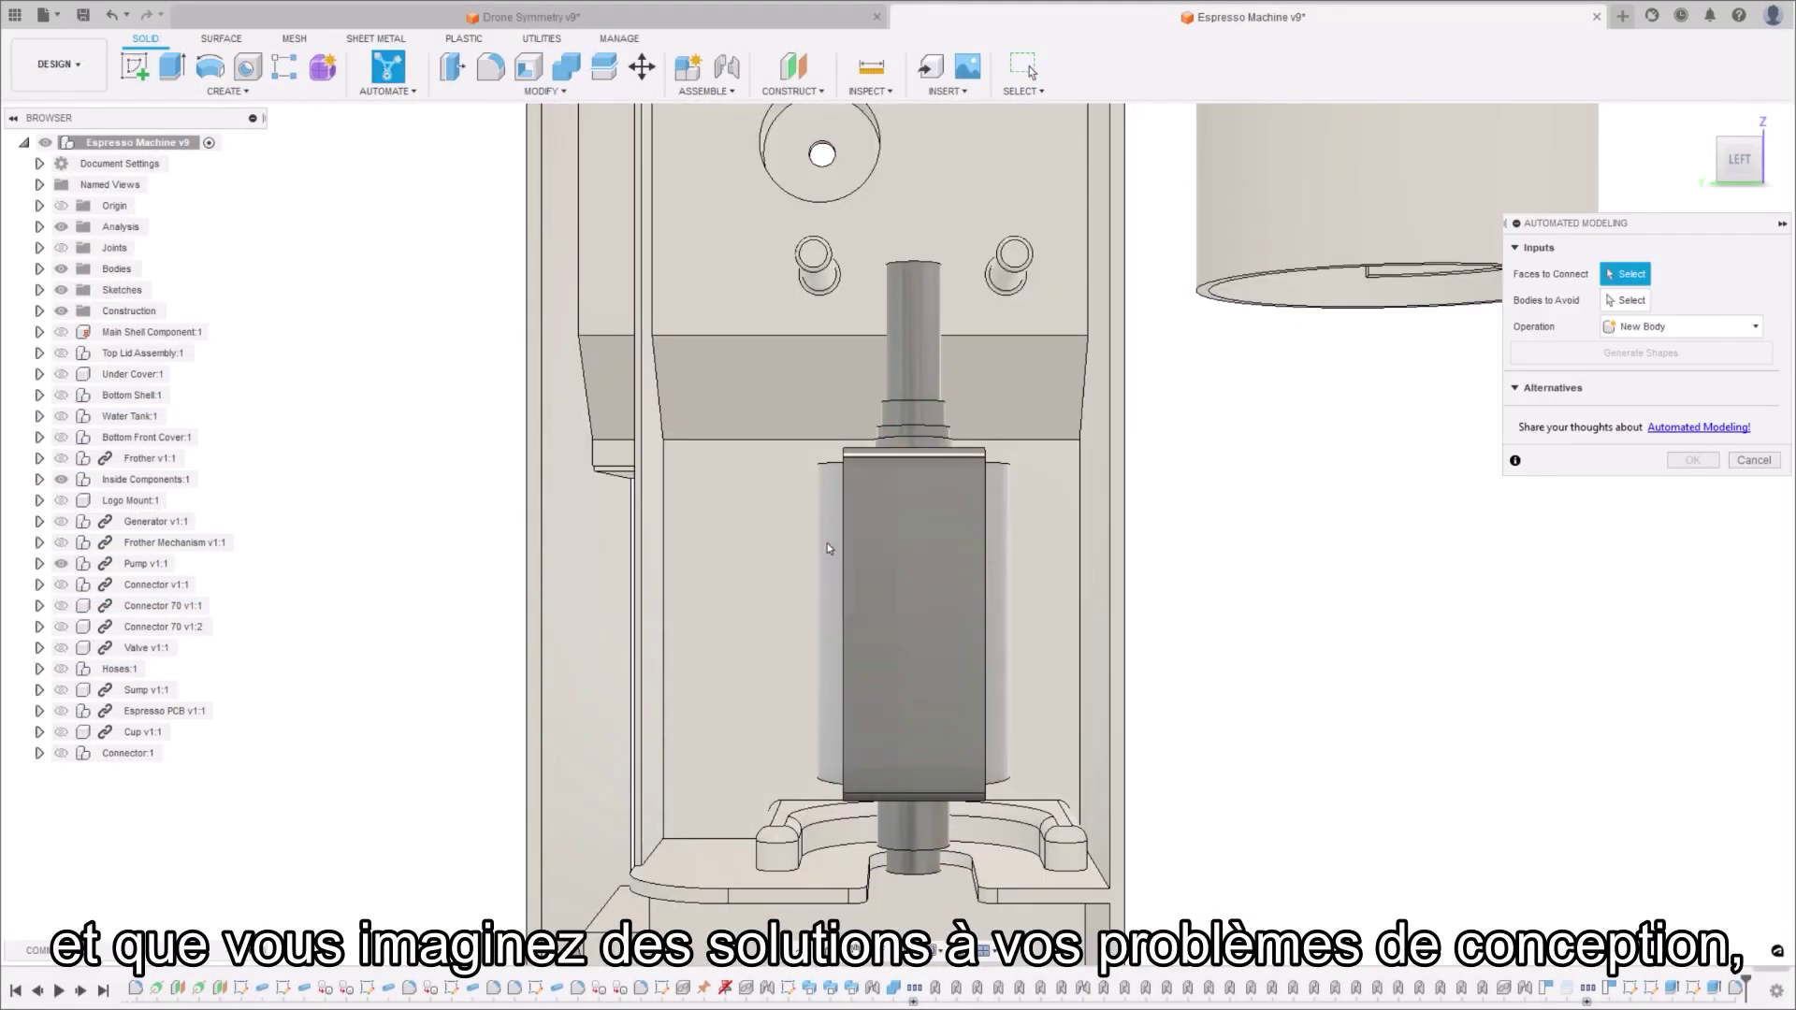
{"action": "left_click", "coordinate": [827, 543]}
{"action": "left_click", "coordinate": [819, 276]}
{"action": "left_click", "coordinate": [1006, 281]}
{"action": "left_click", "coordinate": [1628, 301]}
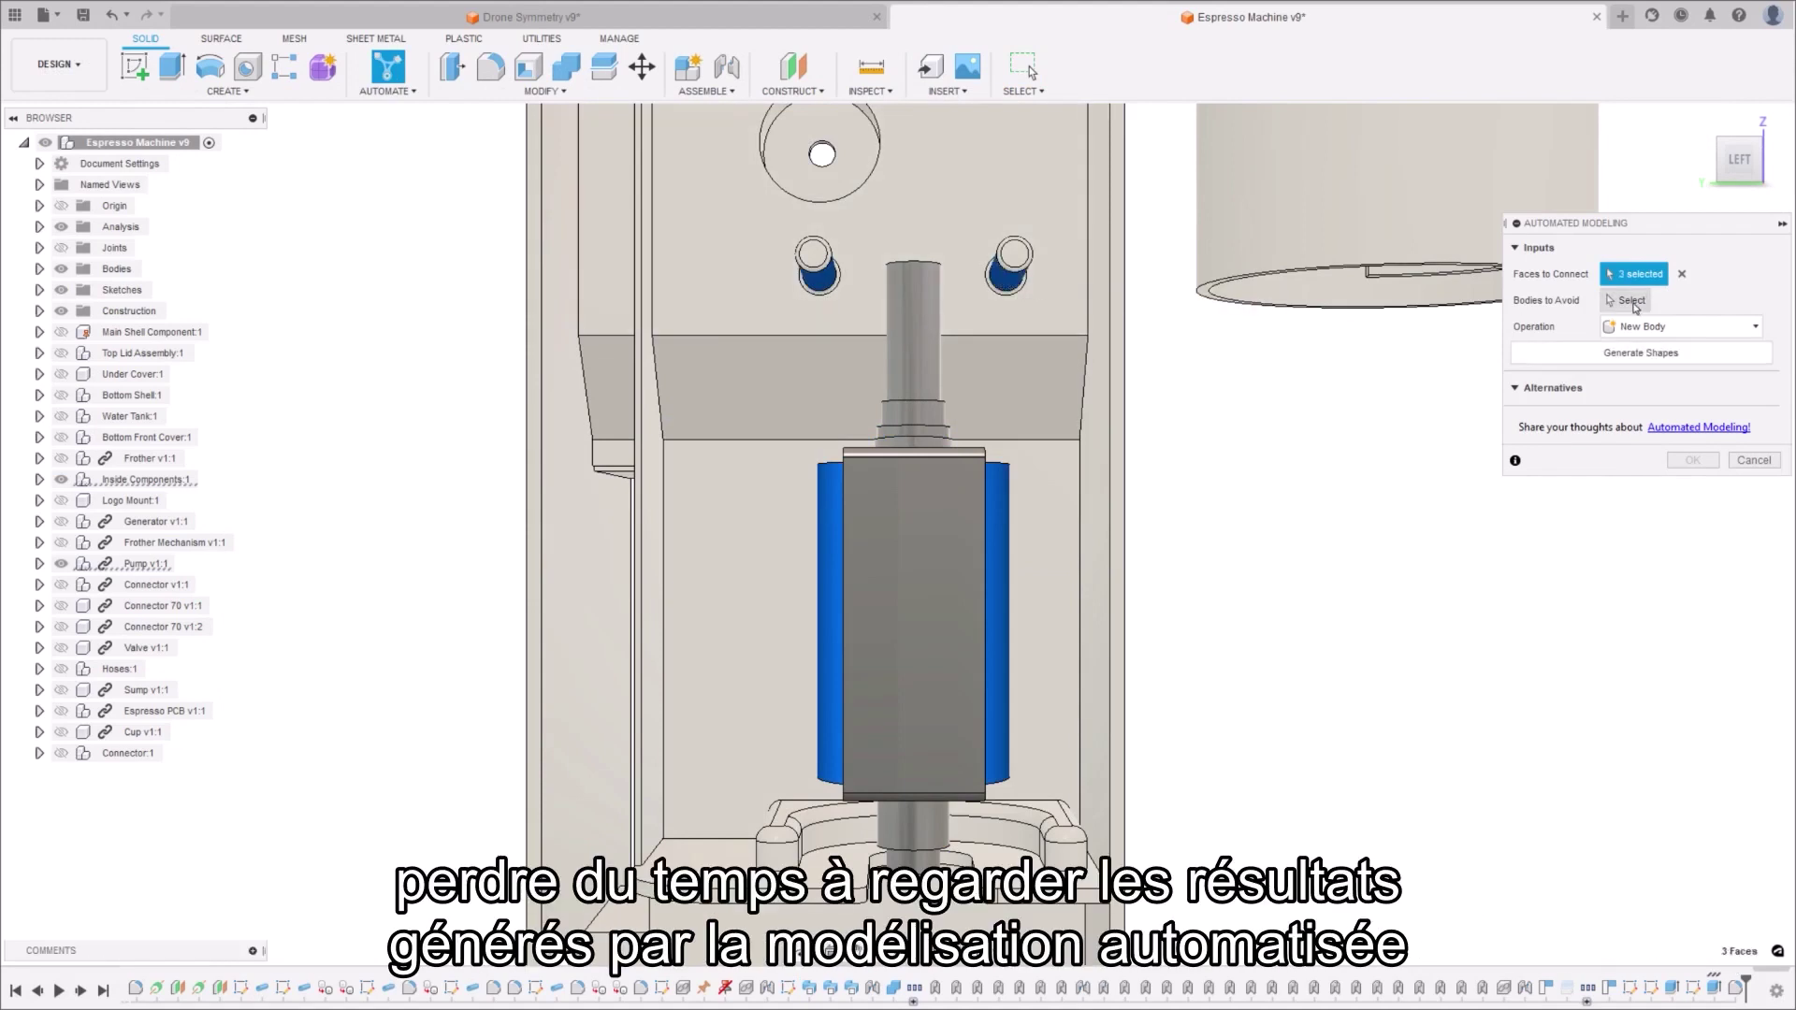
{"action": "left_click", "coordinate": [926, 561]}
{"action": "left_click", "coordinate": [1635, 381]}
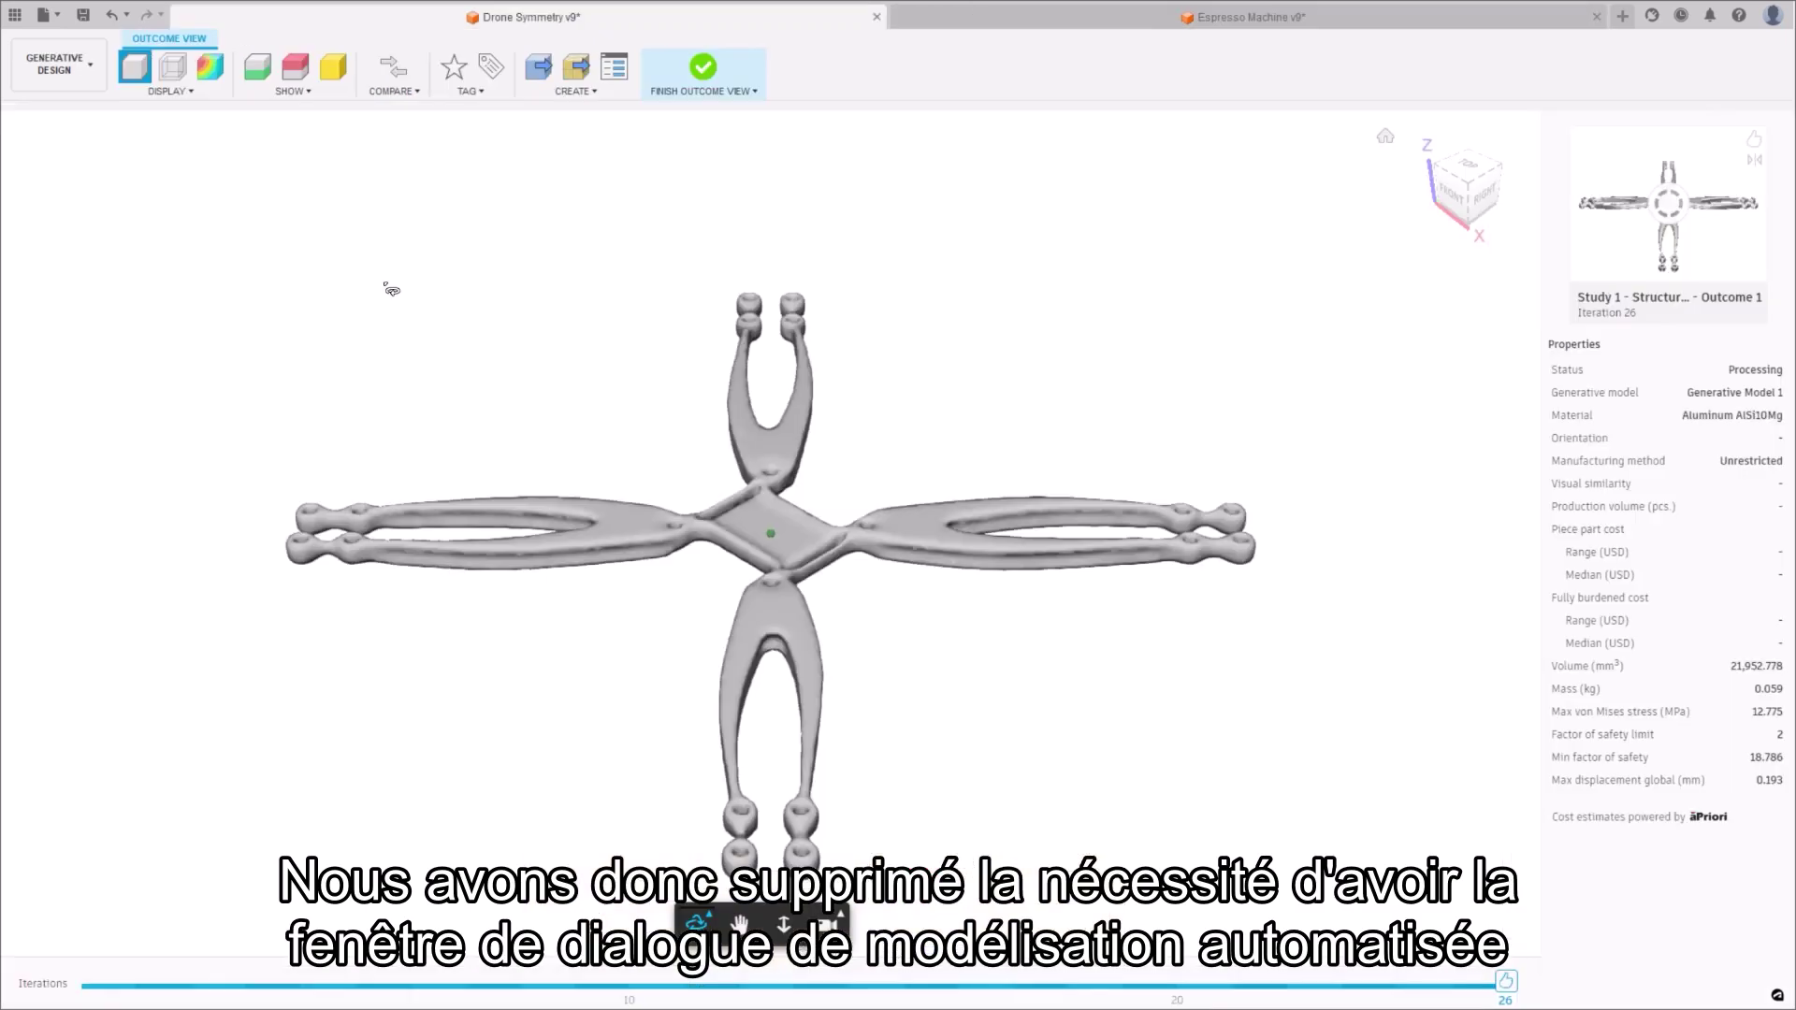
{"action": "mouse_move", "coordinate": [389, 290]}
{"action": "left_mouse_down"}
{"action": "mouse_move", "coordinate": [401, 193]}
{"action": "mouse_move", "coordinate": [353, 402]}
{"action": "mouse_move", "coordinate": [396, 363]}
{"action": "left_mouse_up"}
{"action": "left_click", "coordinate": [1295, 19]}
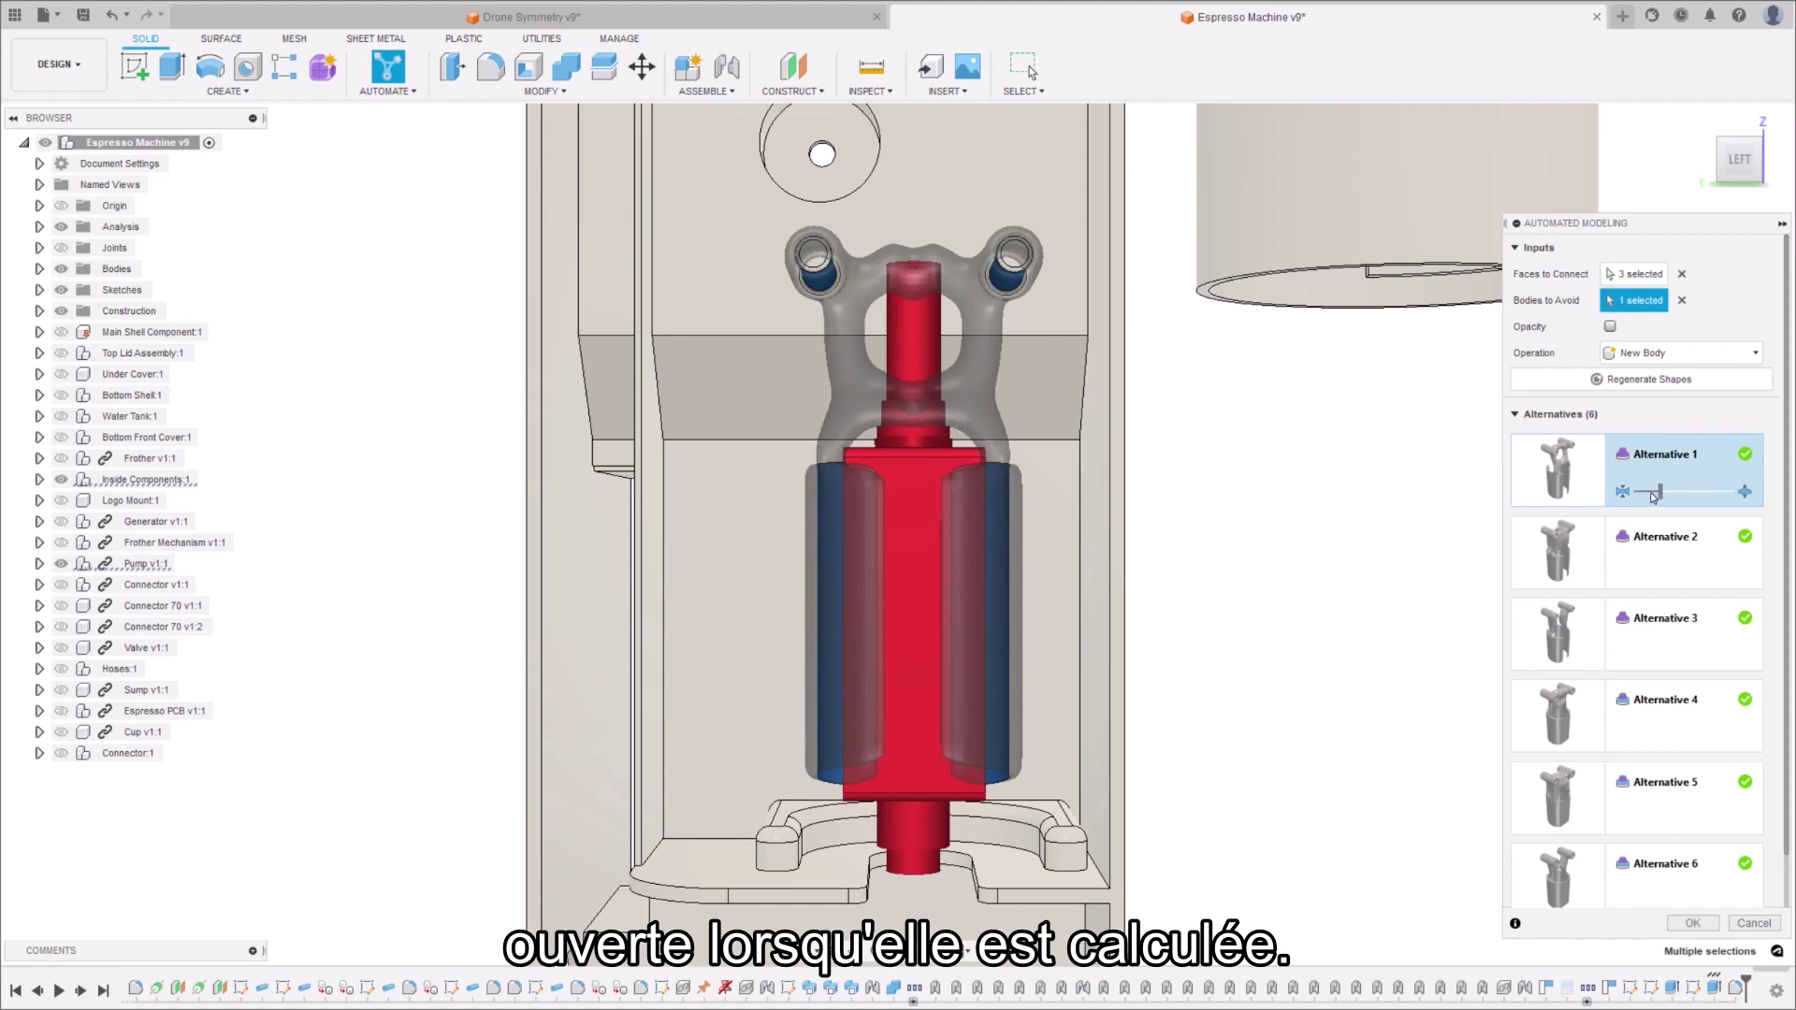
{"action": "left_click", "coordinate": [1674, 924]}
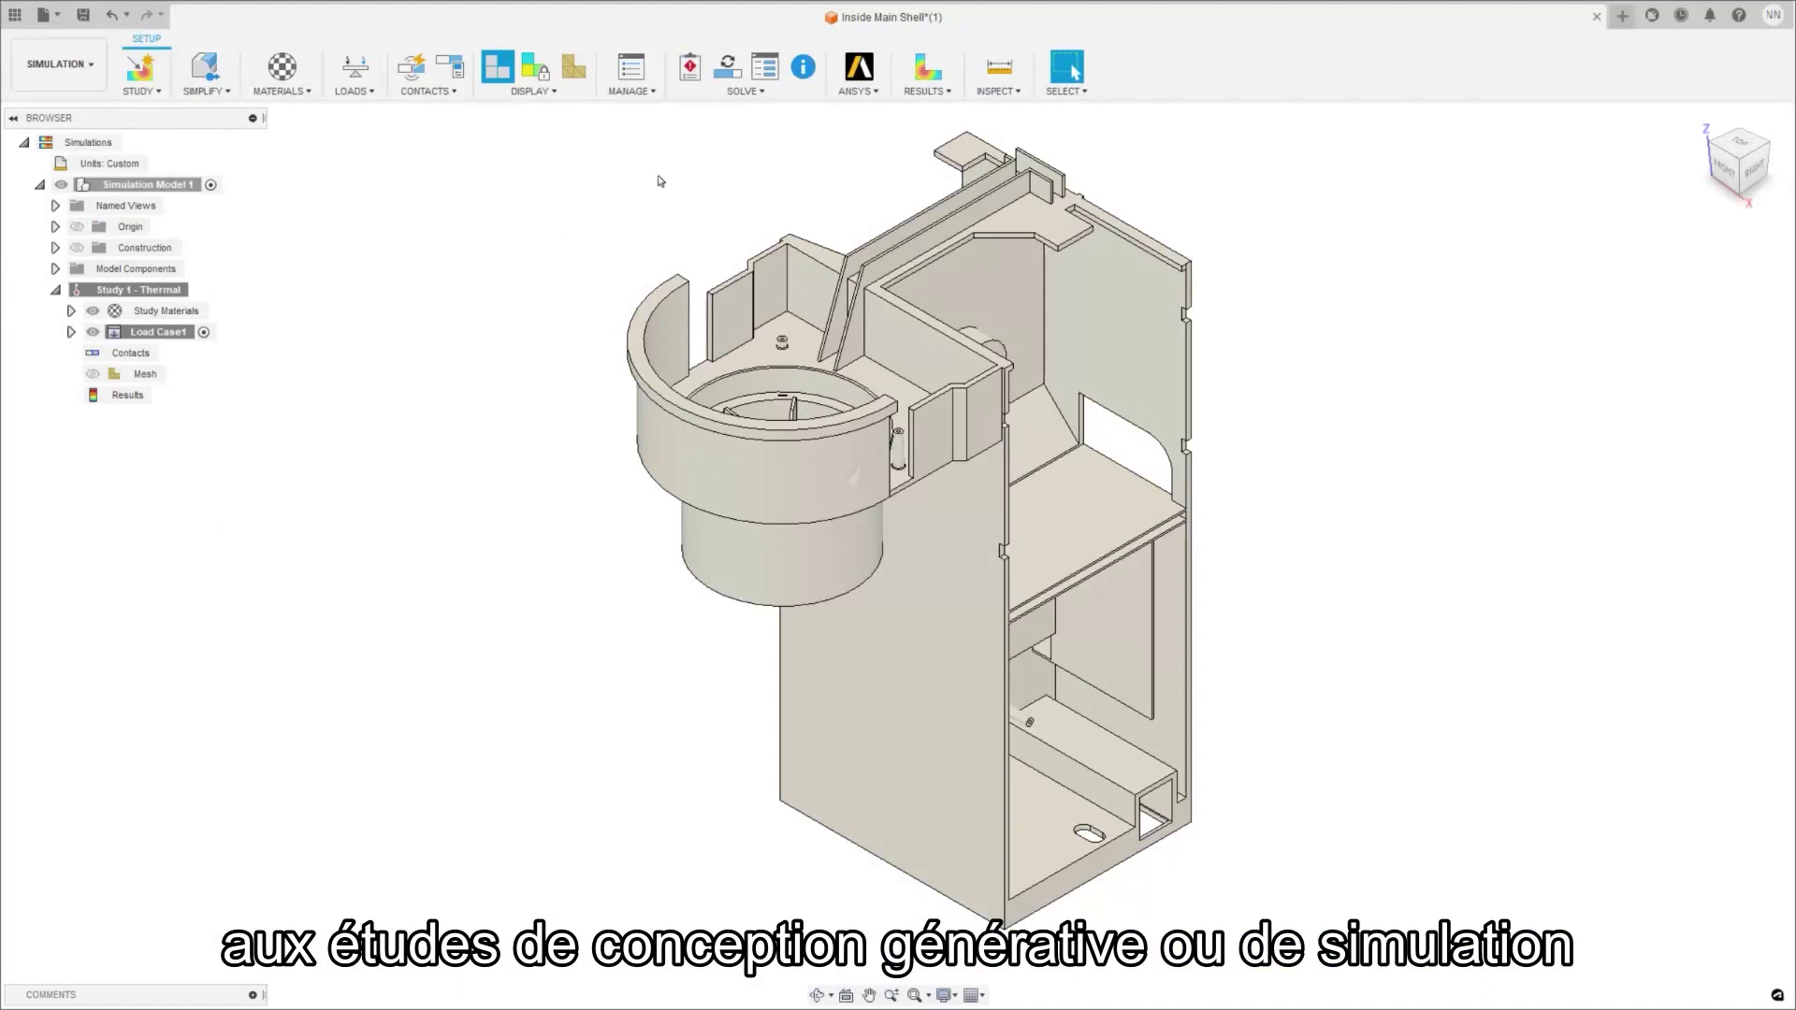
Step: Pre-check the pump thermal study, hide the Adapter body, and pre-check again
{"action": "left_click", "coordinate": [692, 69]}
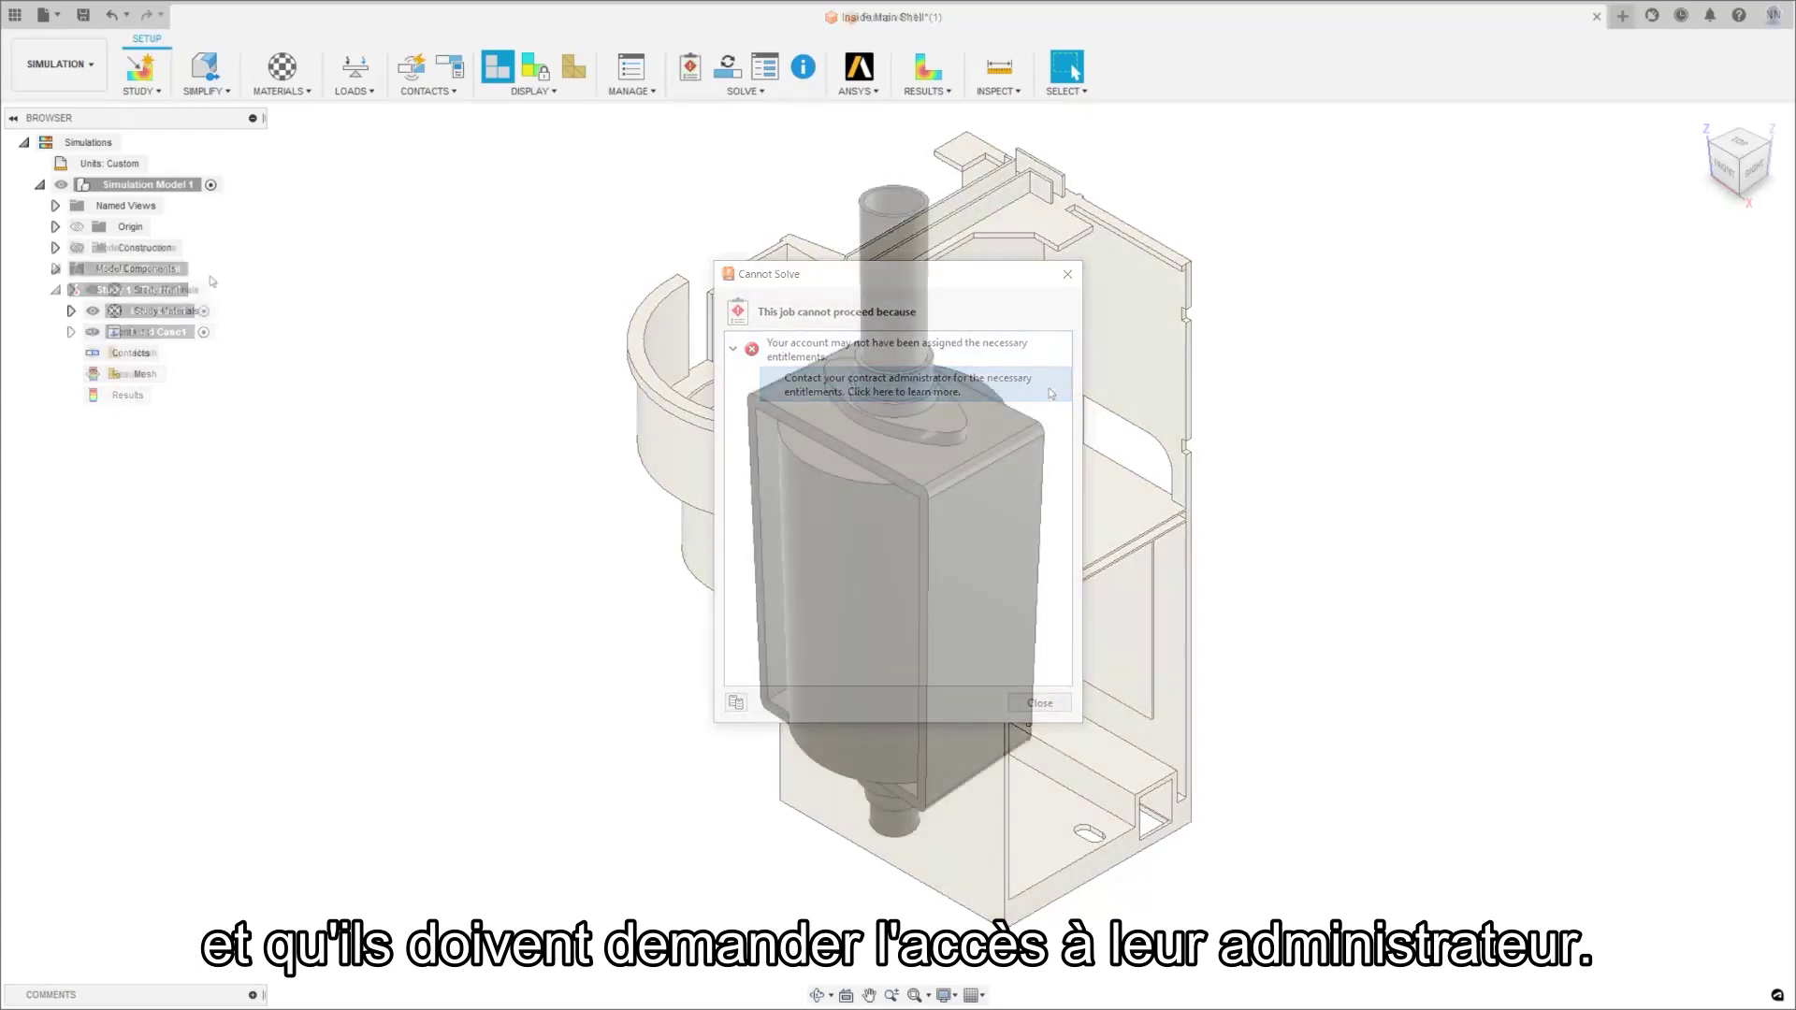
{"action": "left_click", "coordinate": [56, 247]}
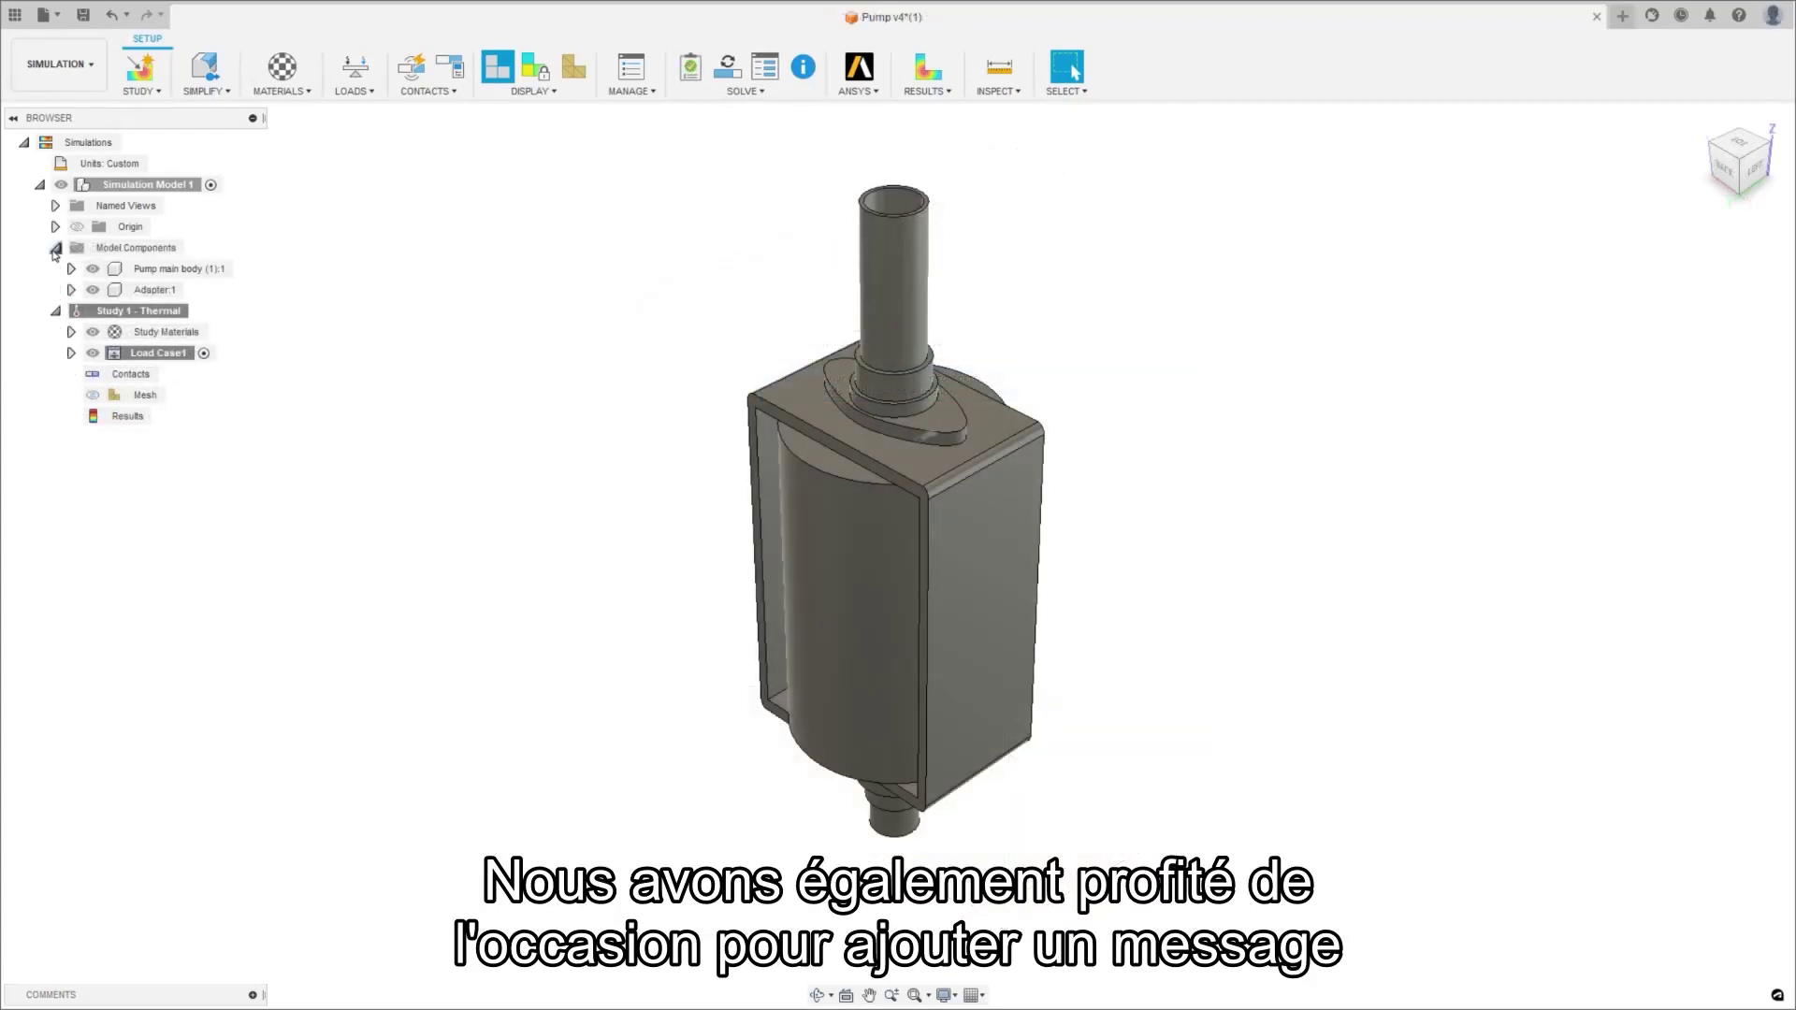
{"action": "left_click", "coordinate": [93, 289]}
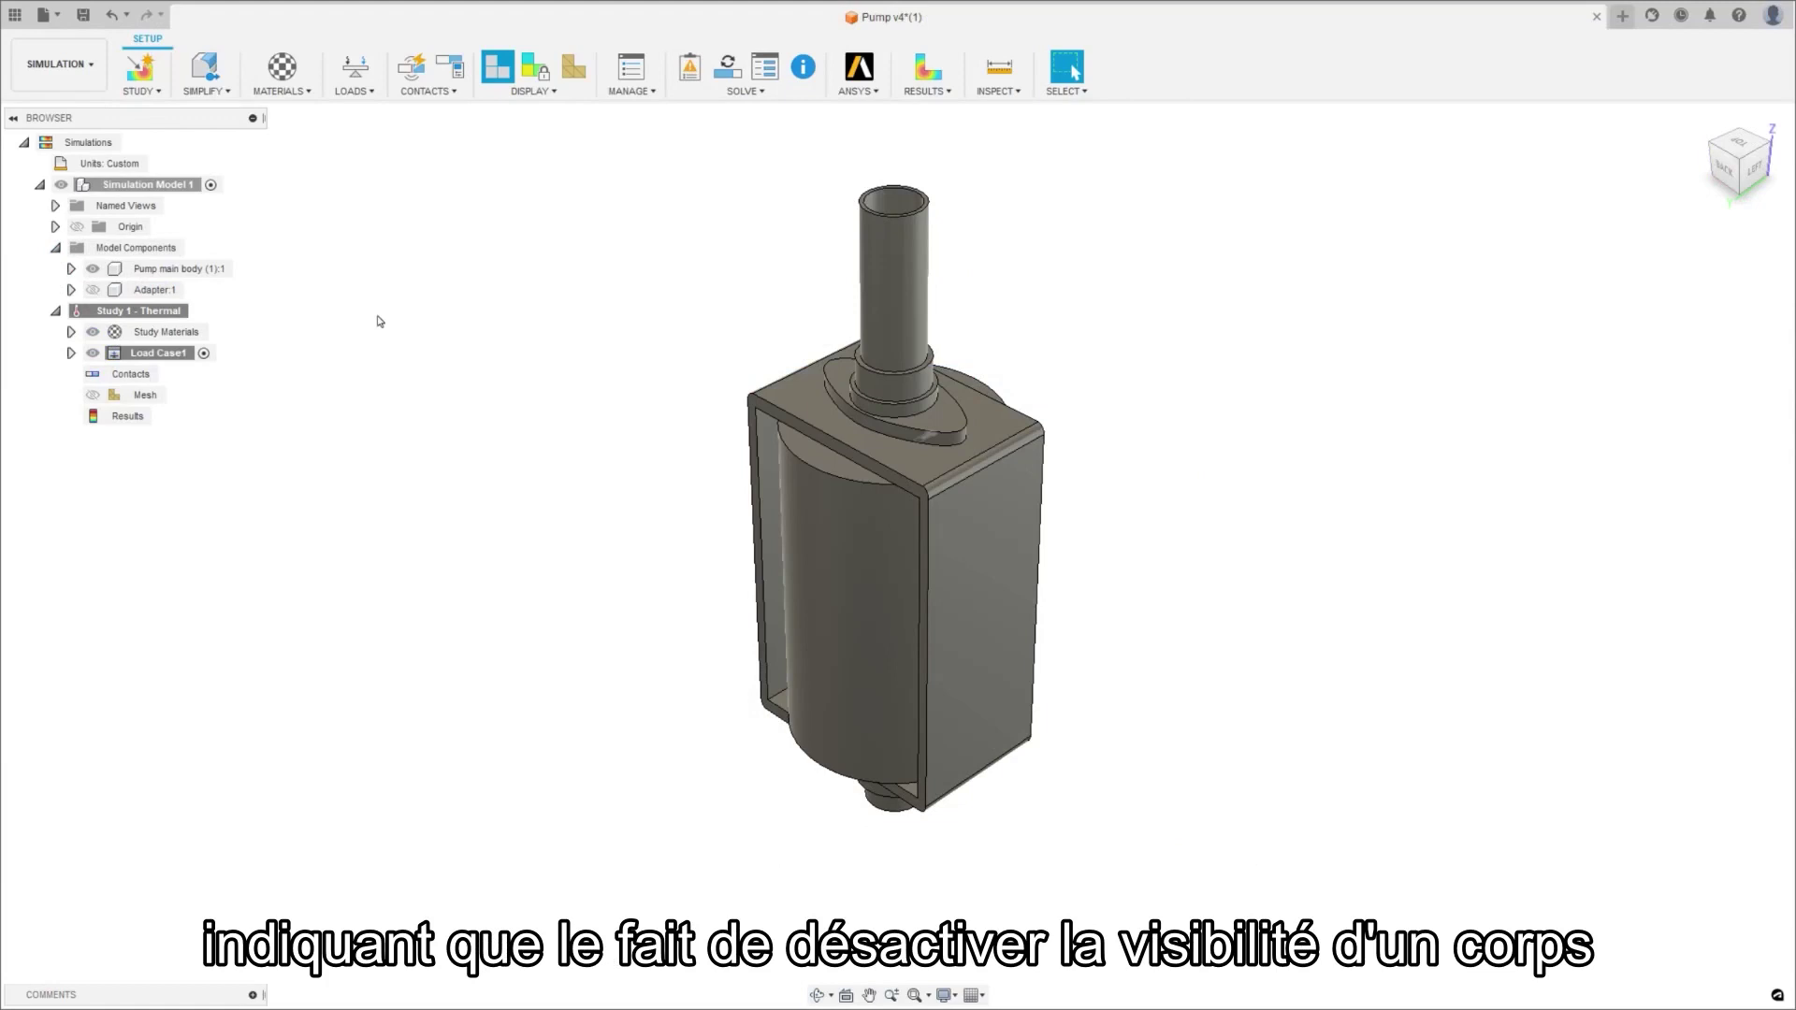
{"action": "left_click", "coordinate": [690, 69]}
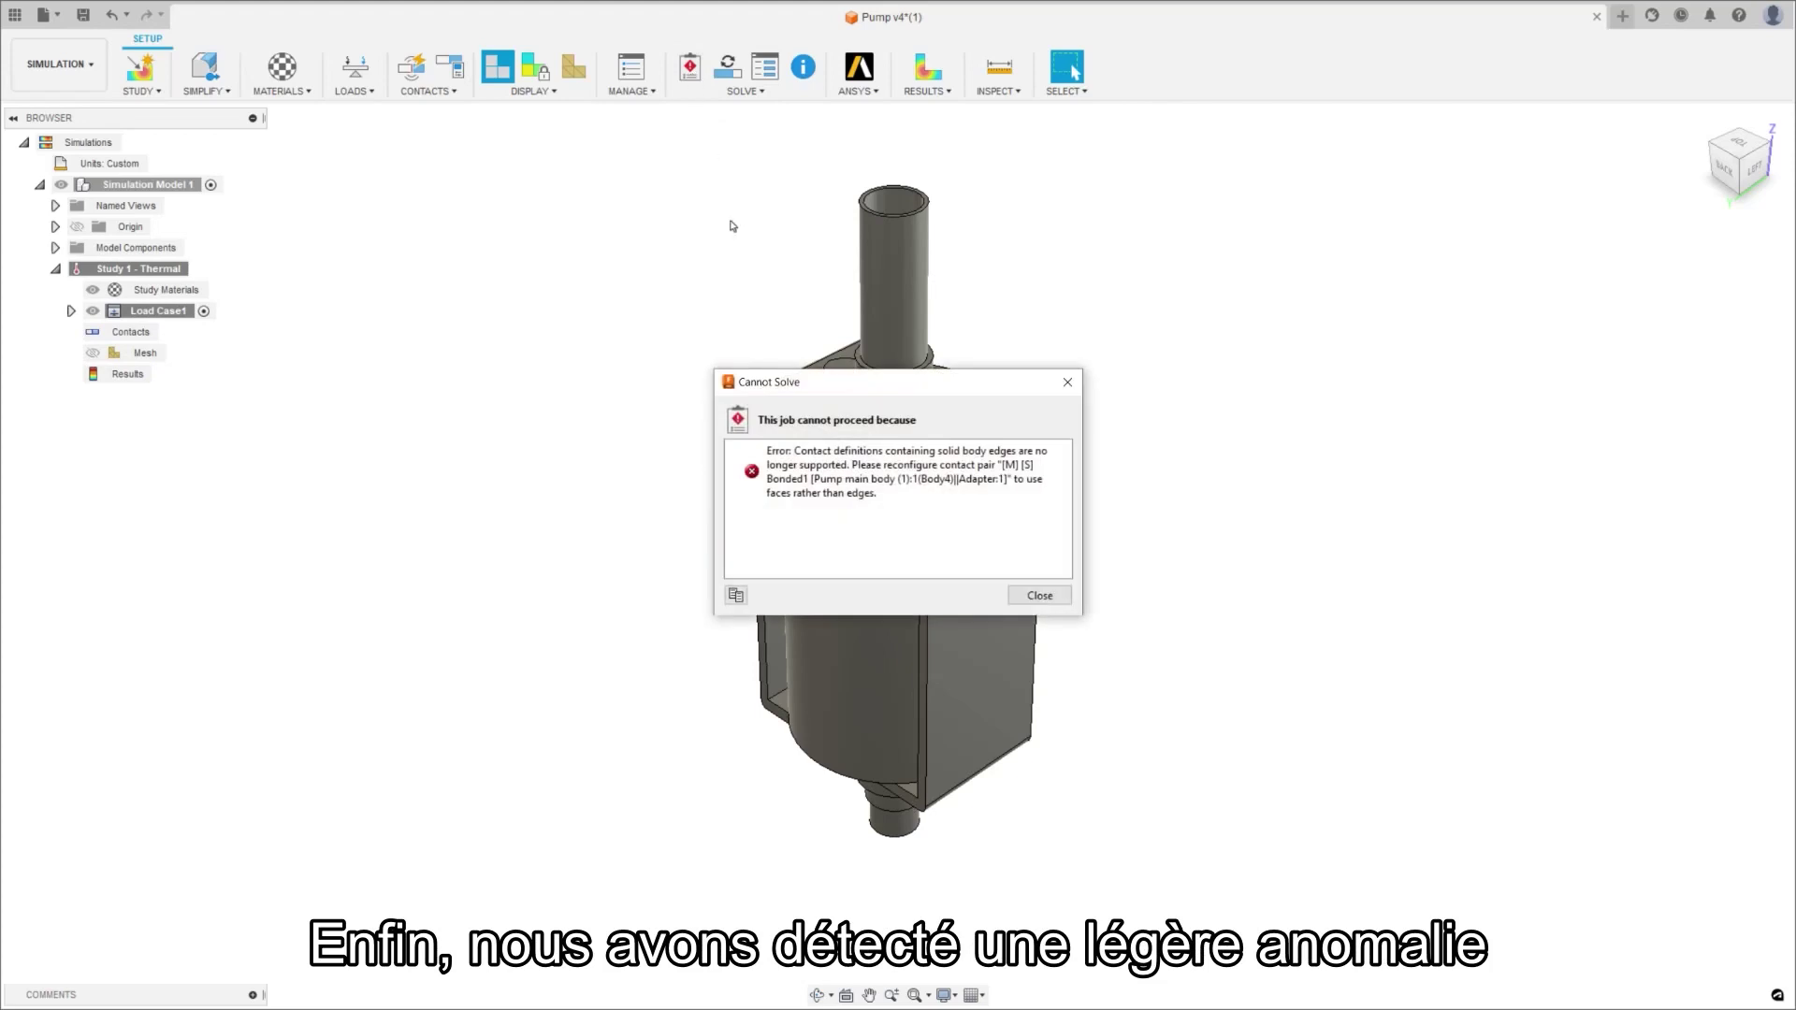
Step: Edit Bonded1 so each contact set uses a face, including the hole face, instead of edges
{"action": "double_click", "coordinate": [921, 498]}
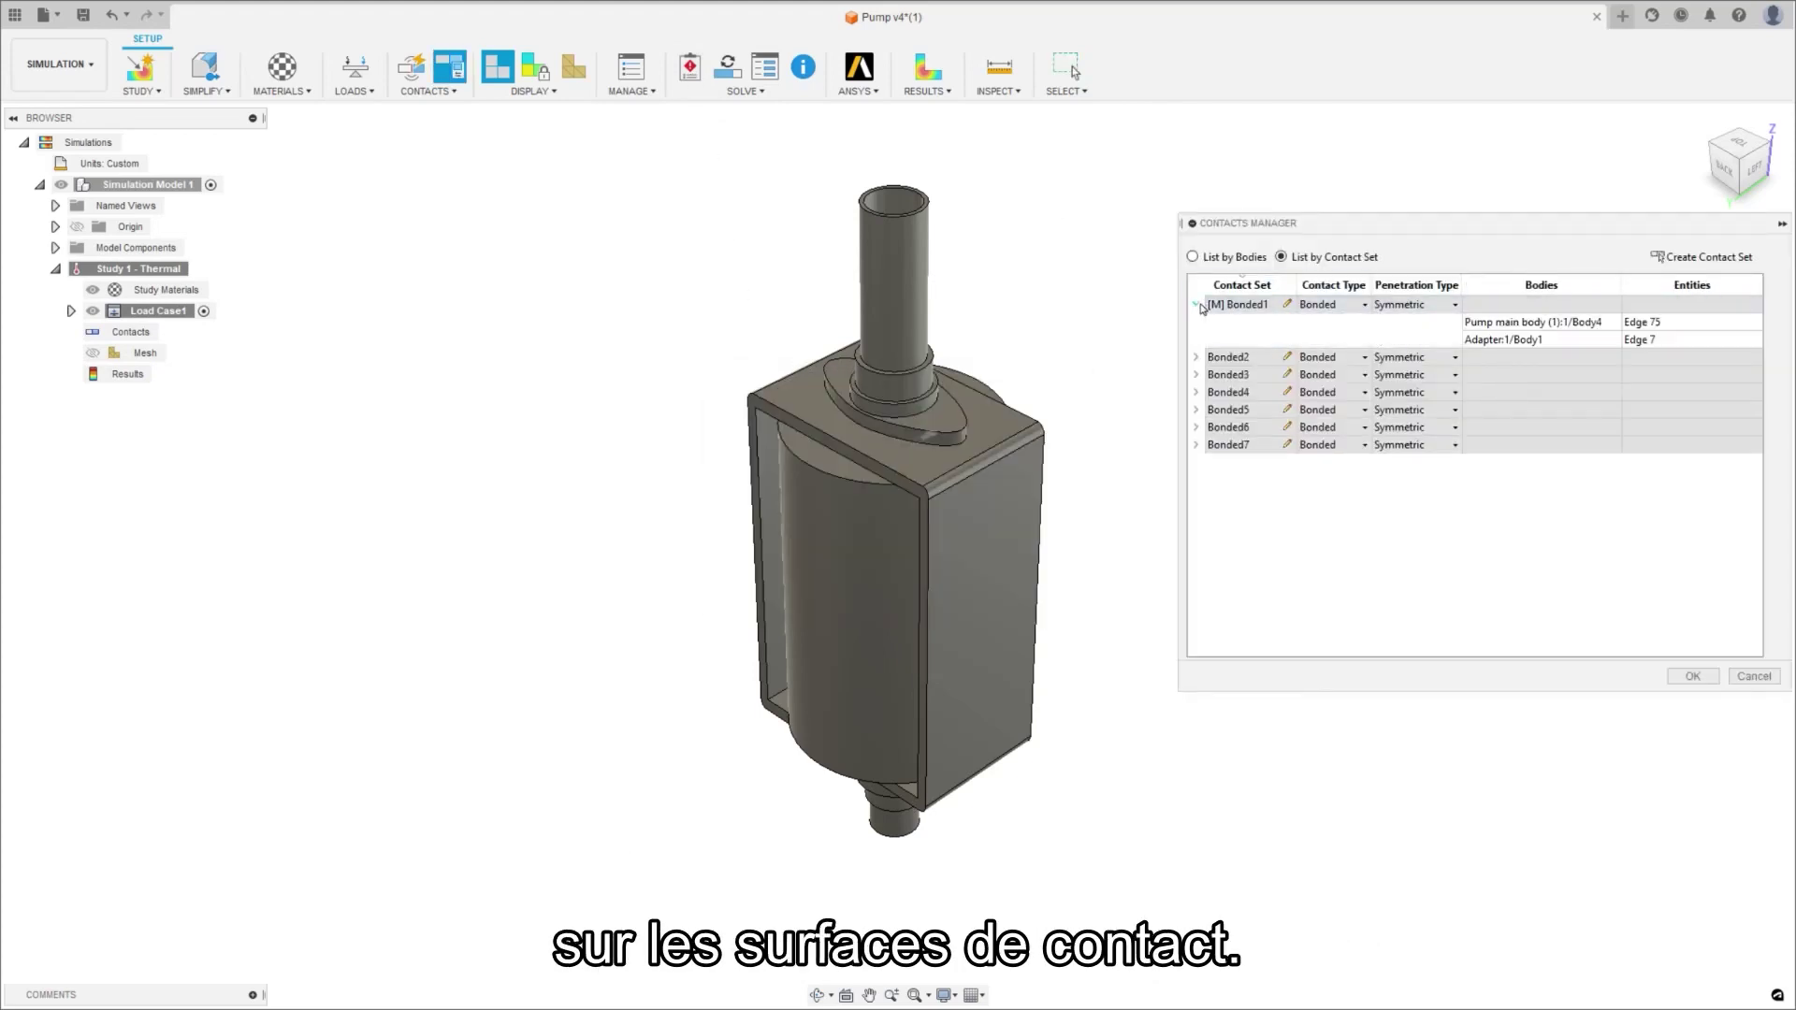
{"action": "left_click", "coordinate": [1287, 305]}
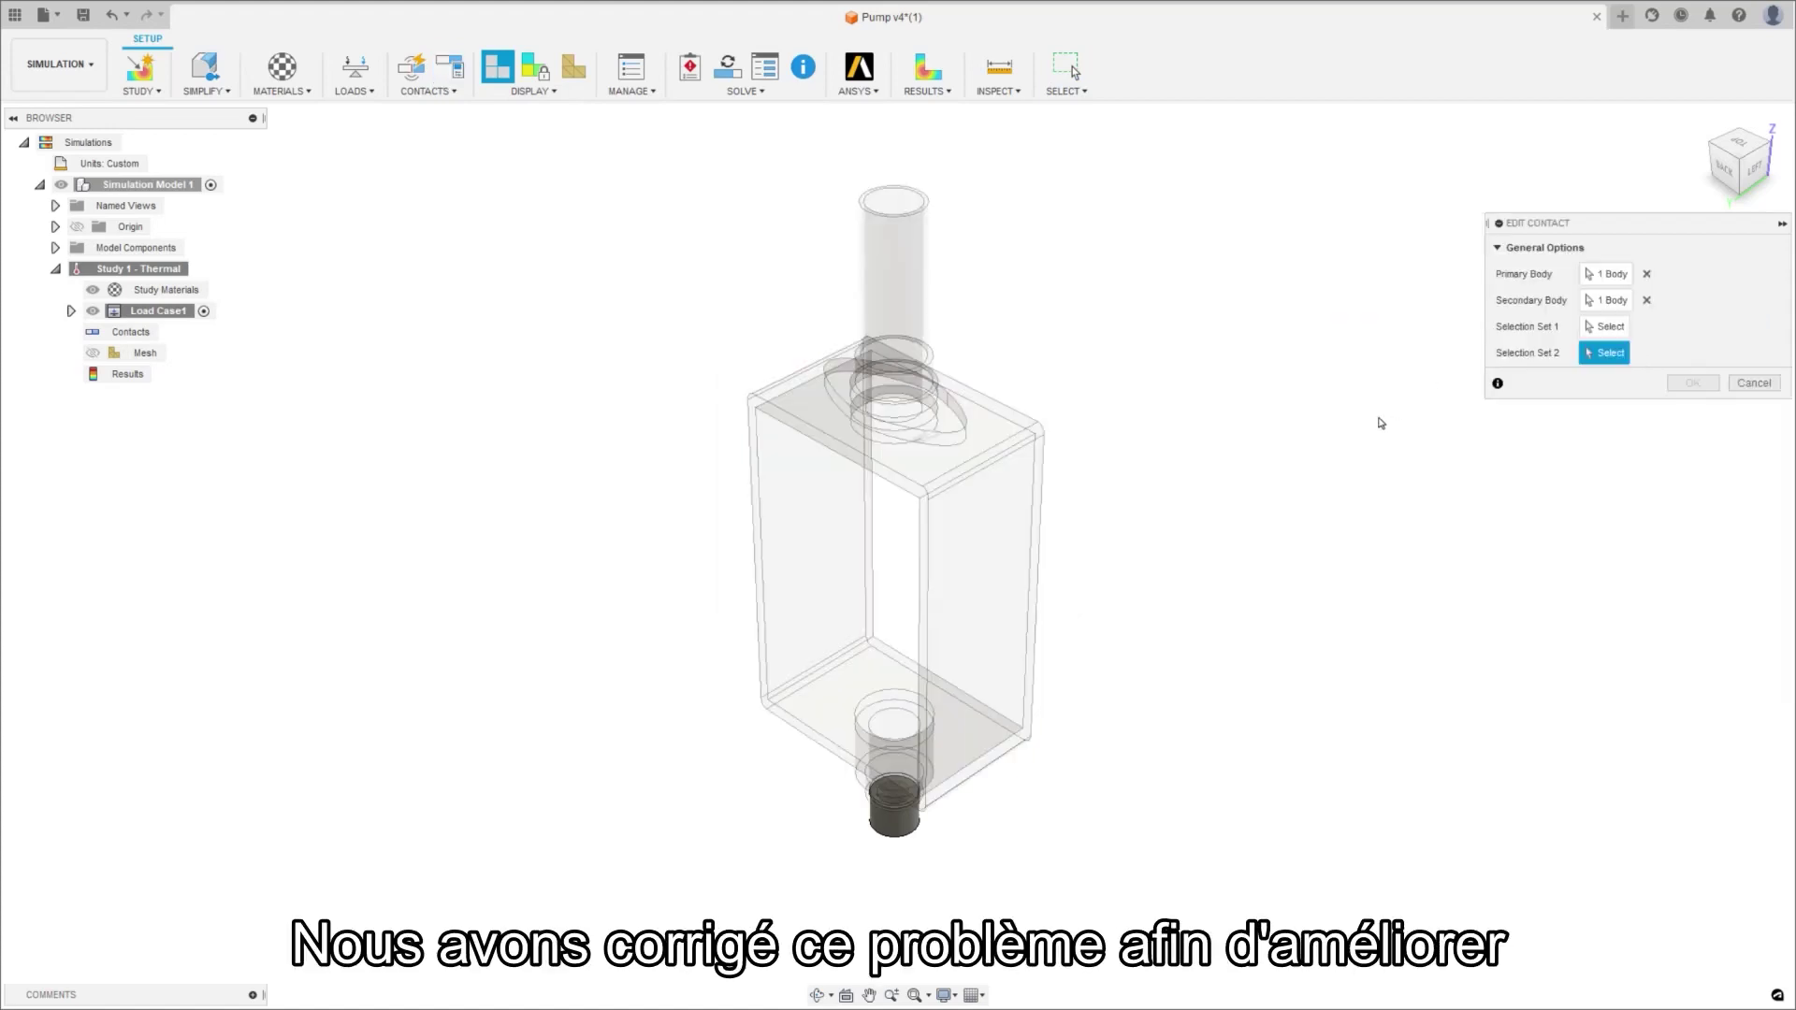
{"action": "left_click", "coordinate": [907, 827]}
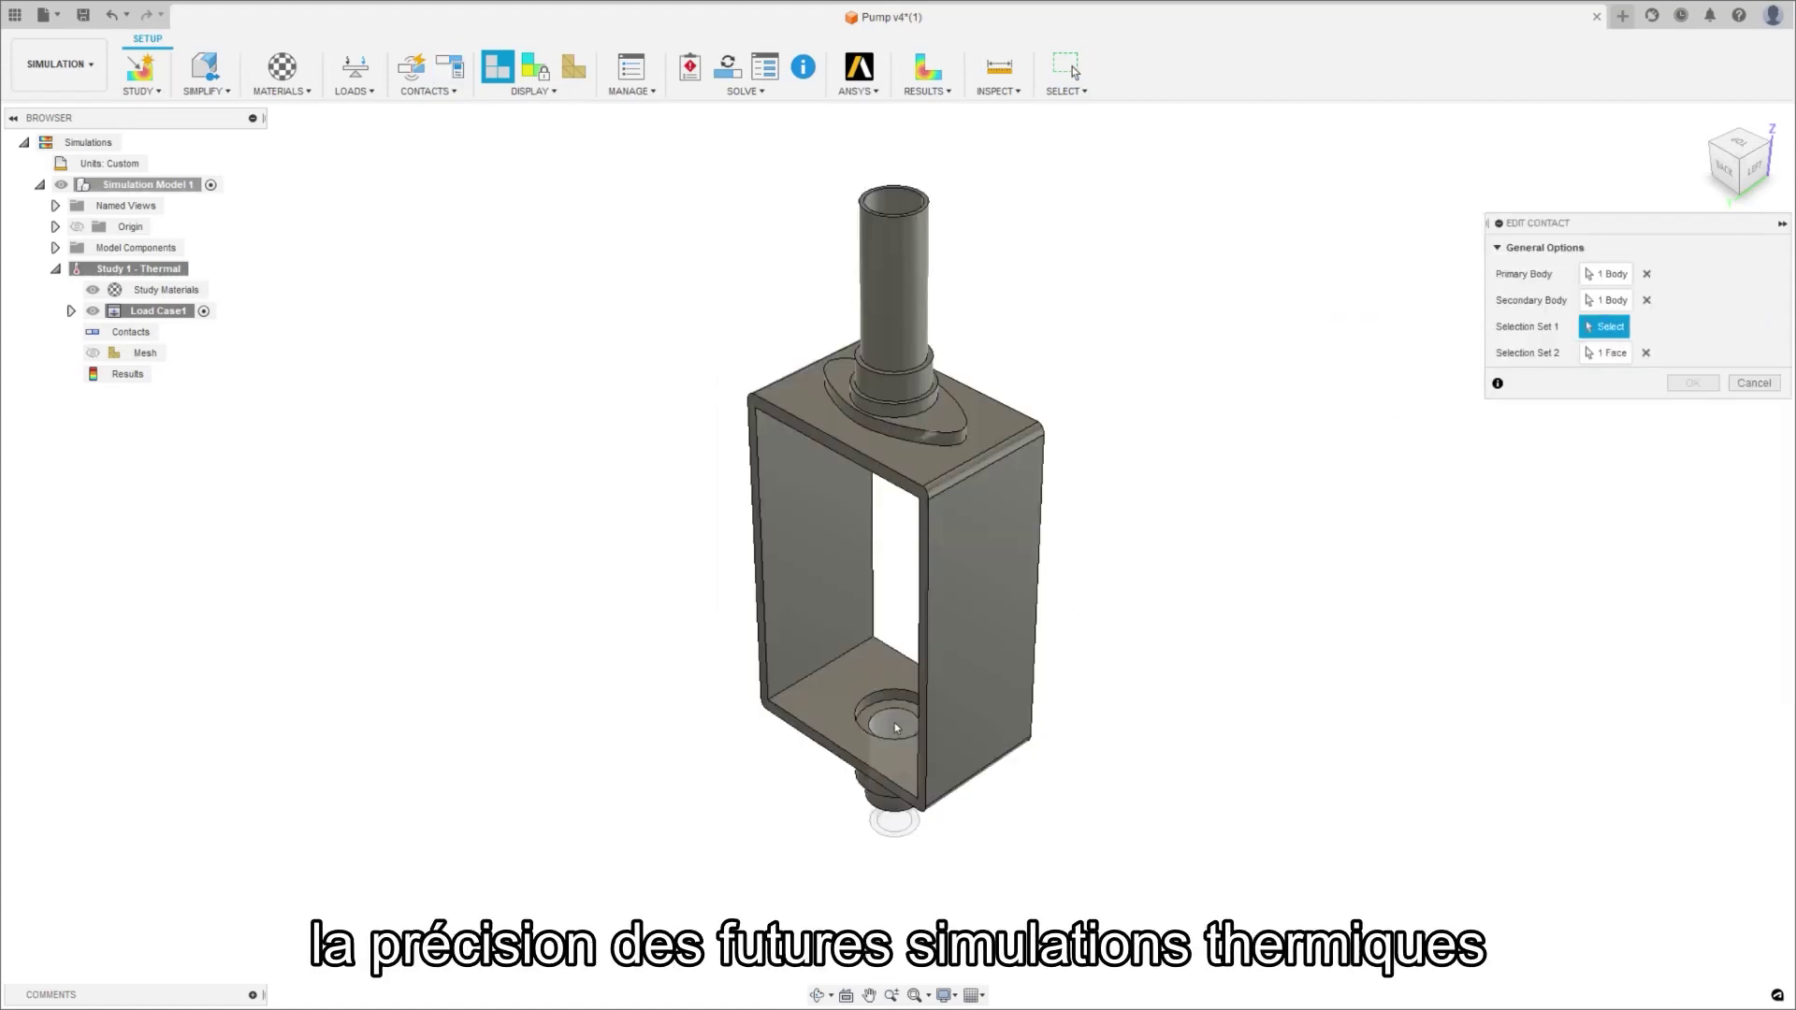
{"action": "left_click", "coordinate": [896, 728]}
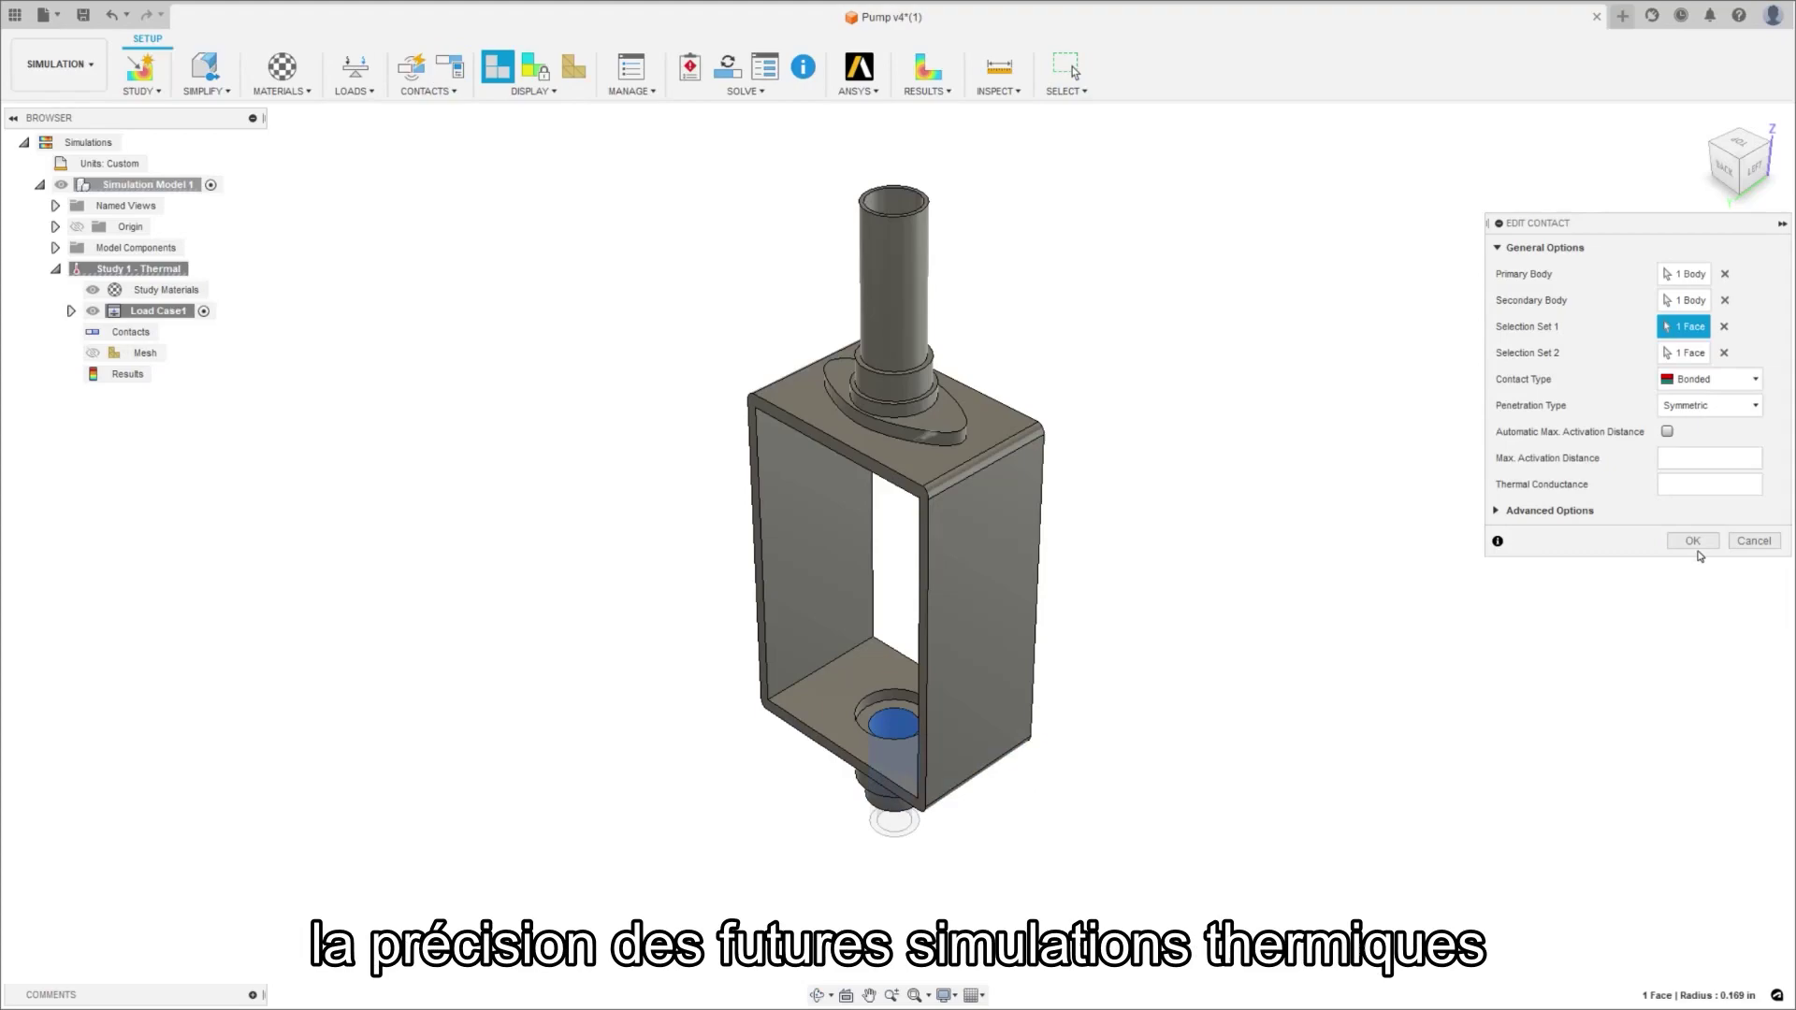
{"action": "left_click", "coordinate": [1695, 544]}
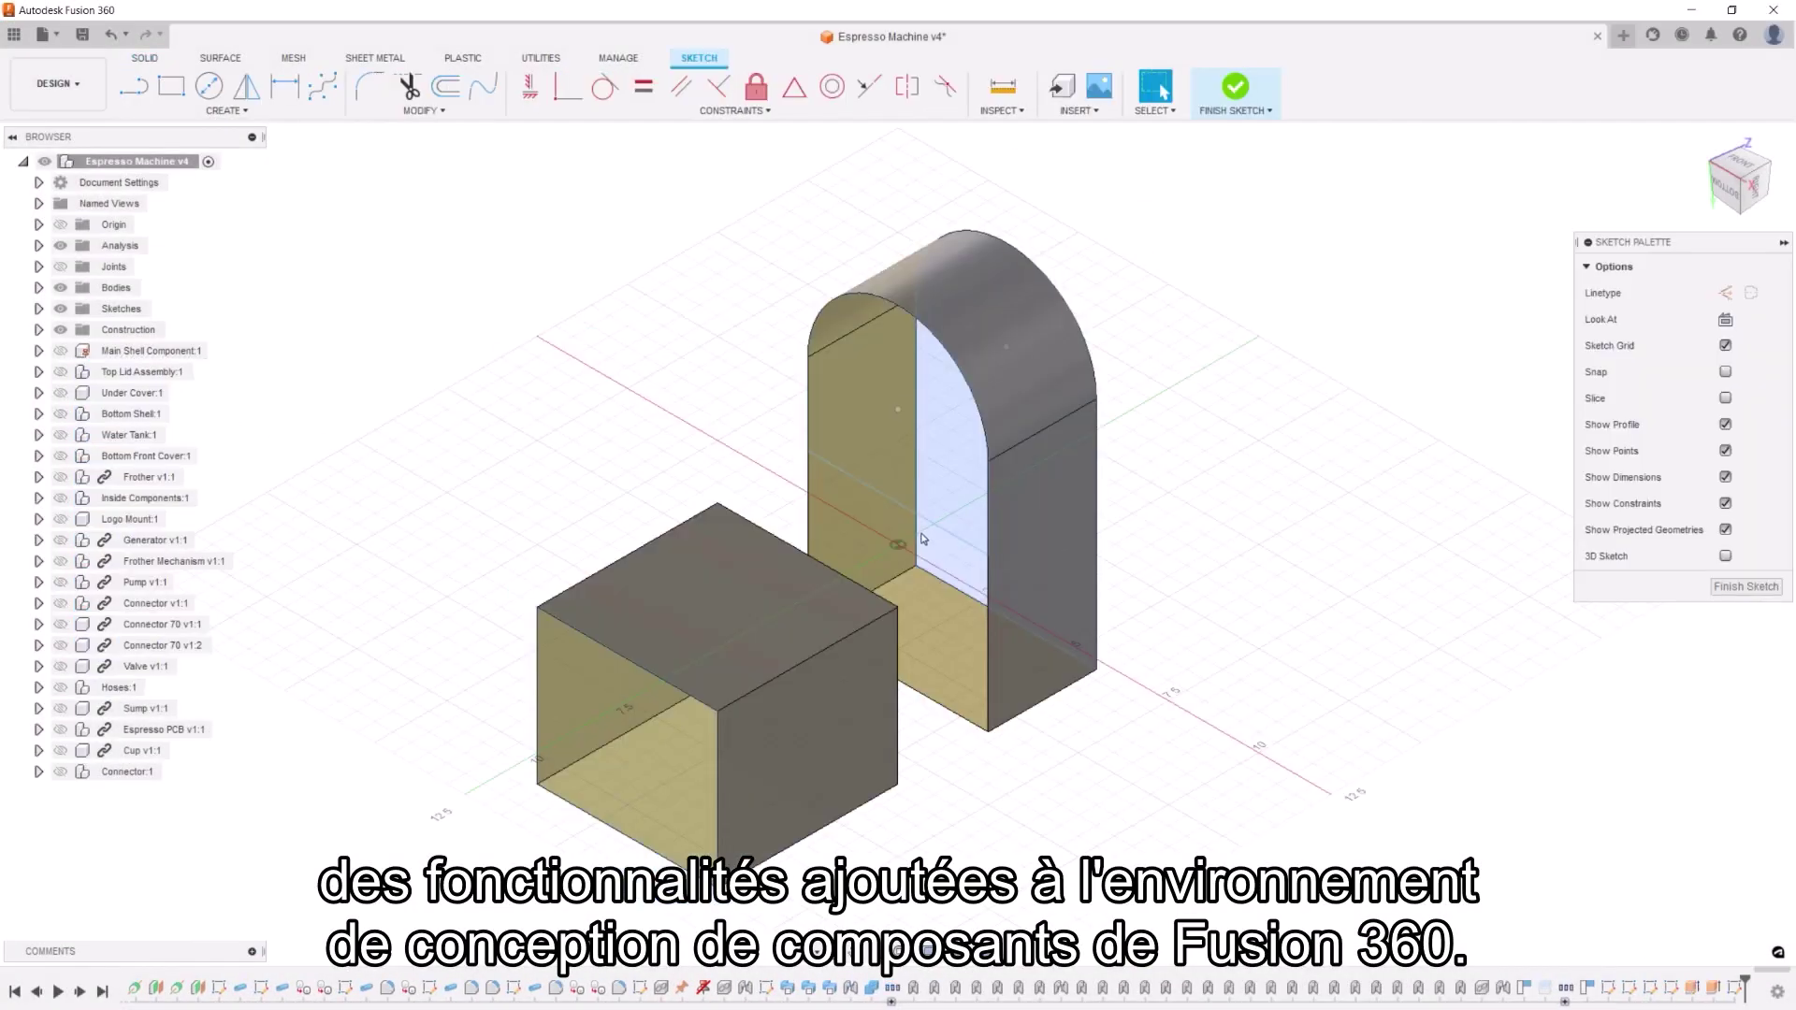
Step: Draw a tangent blend curve from the box top to the arch and finish the sketch
{"action": "left_click", "coordinate": [482, 99]}
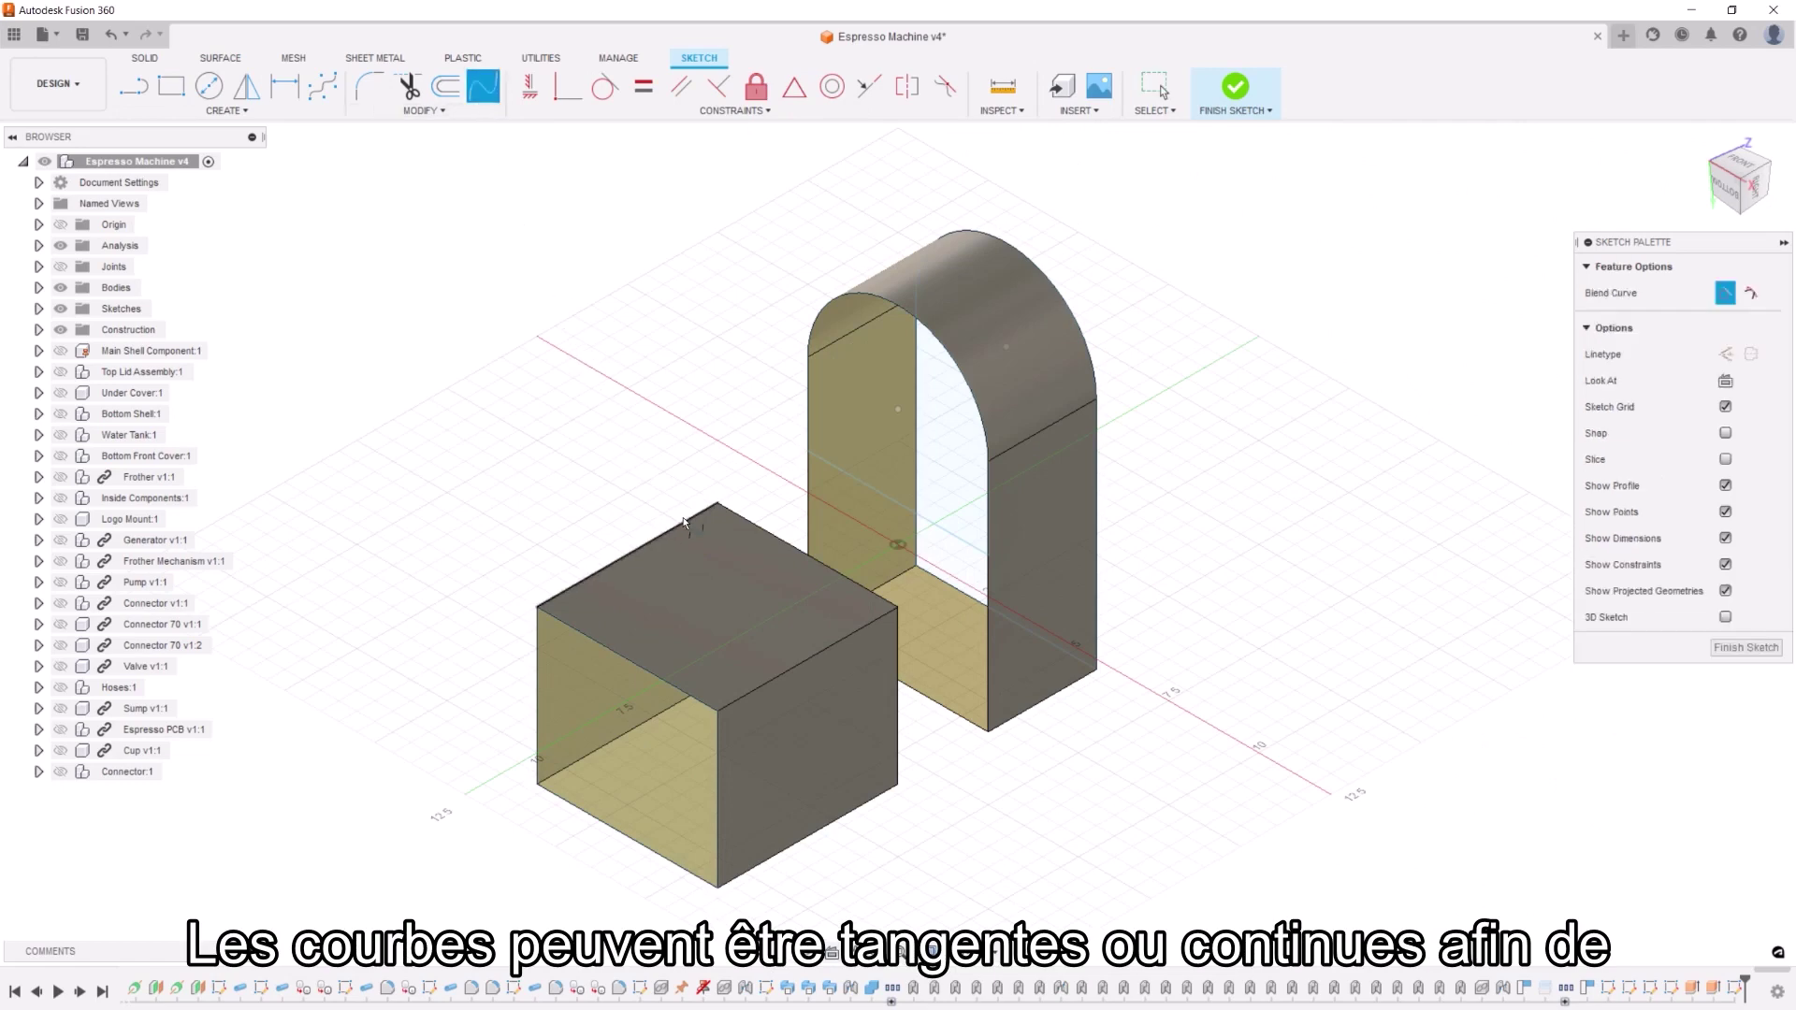
{"action": "left_click", "coordinate": [826, 352]}
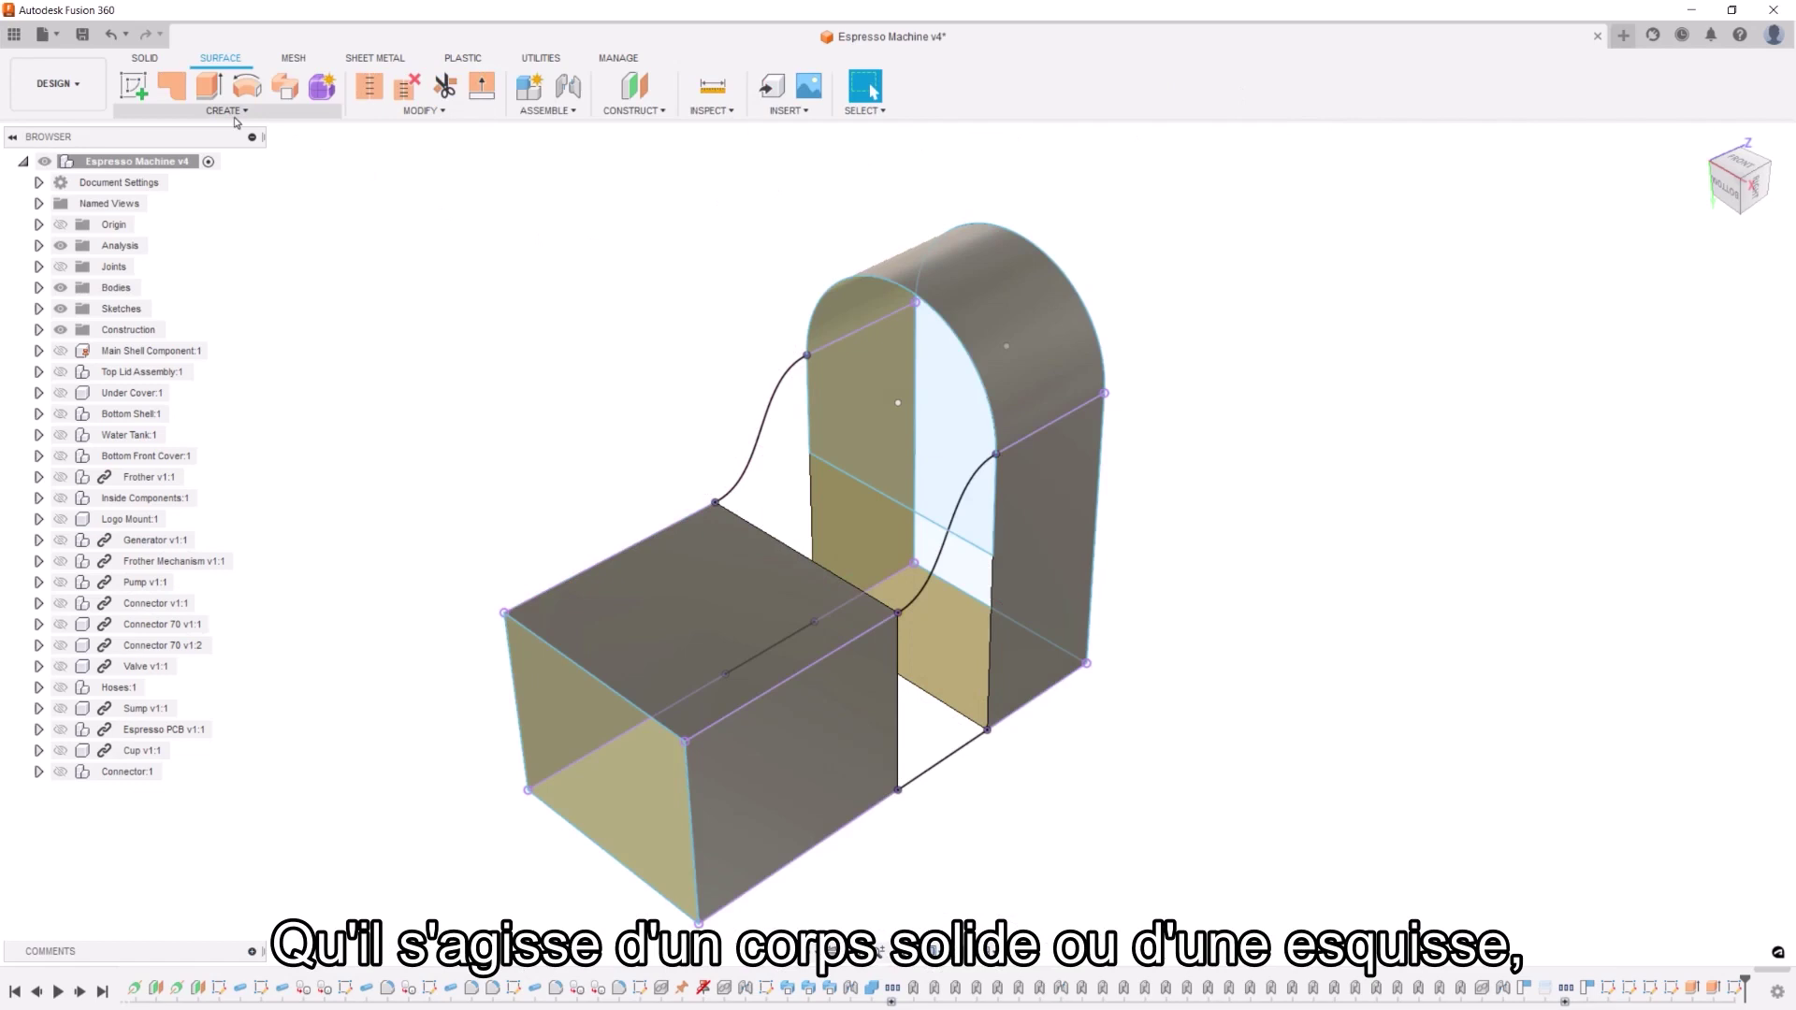
{"action": "left_click", "coordinate": [227, 110]}
Step: Set up a loft surface from the box top to the arch edge, with both S-curves as rails
{"action": "left_click", "coordinate": [173, 255]}
{"action": "left_click", "coordinate": [840, 375]}
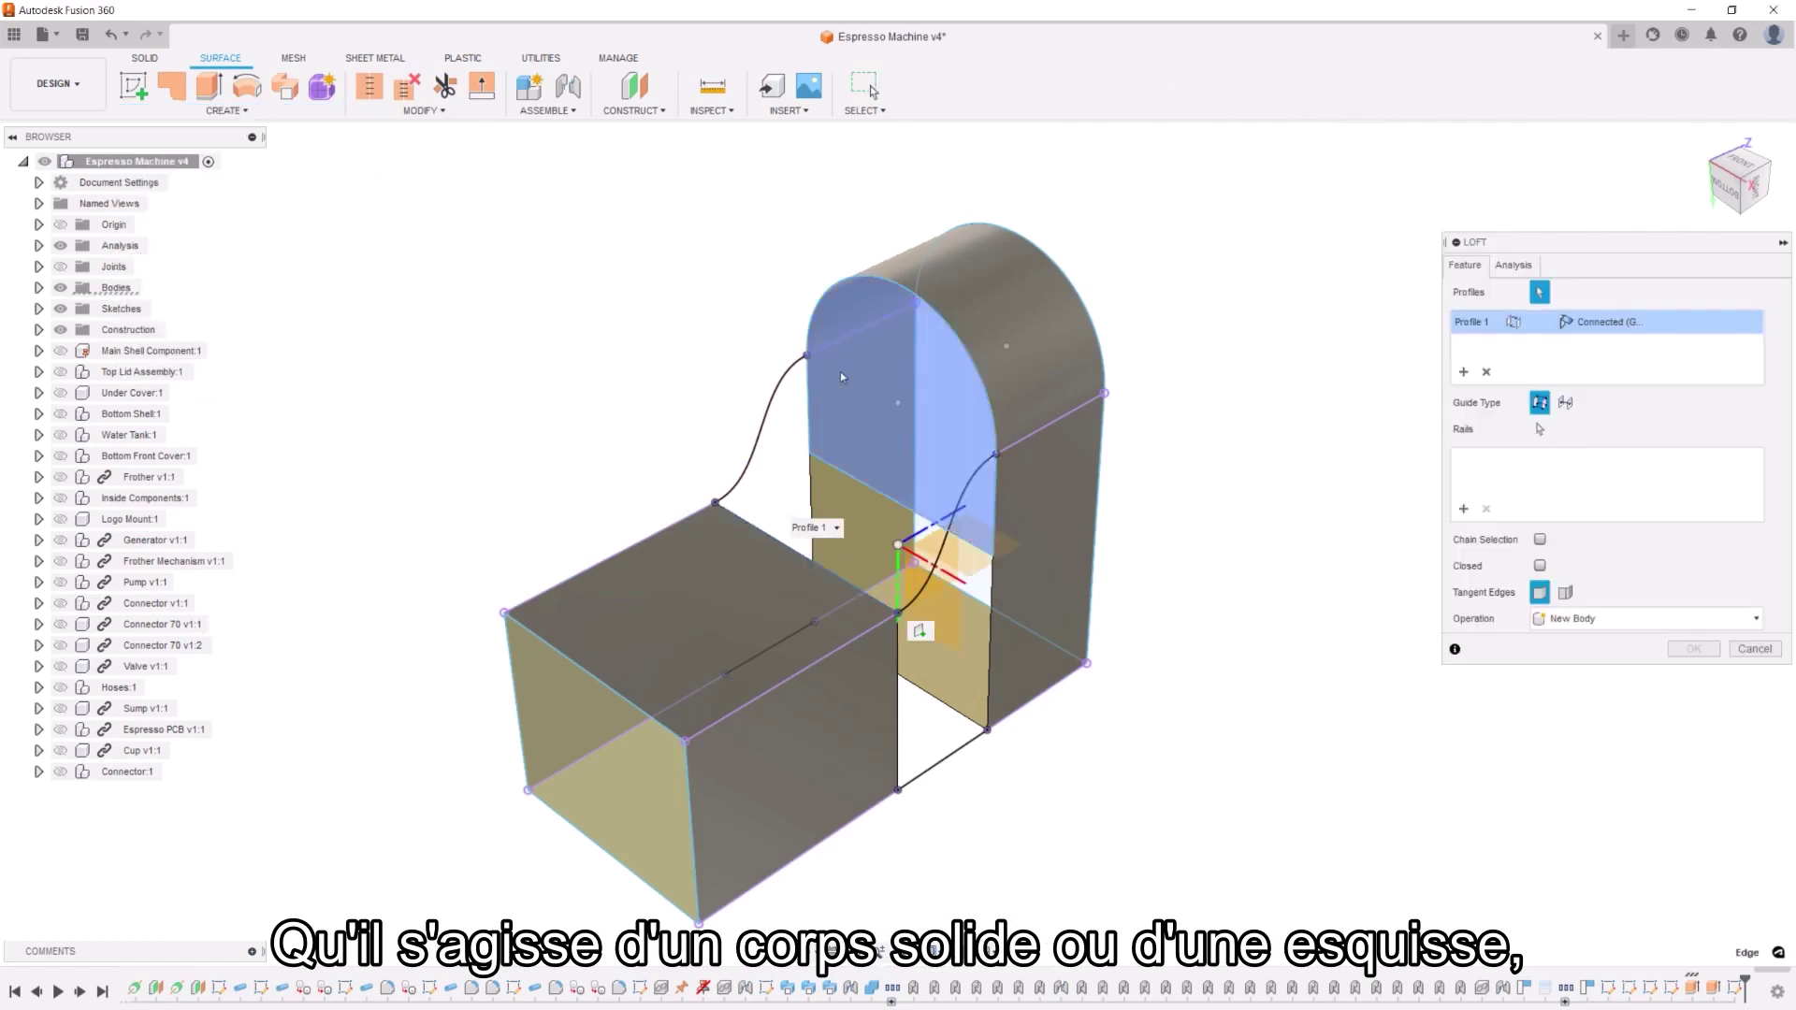
{"action": "left_click", "coordinate": [886, 284]}
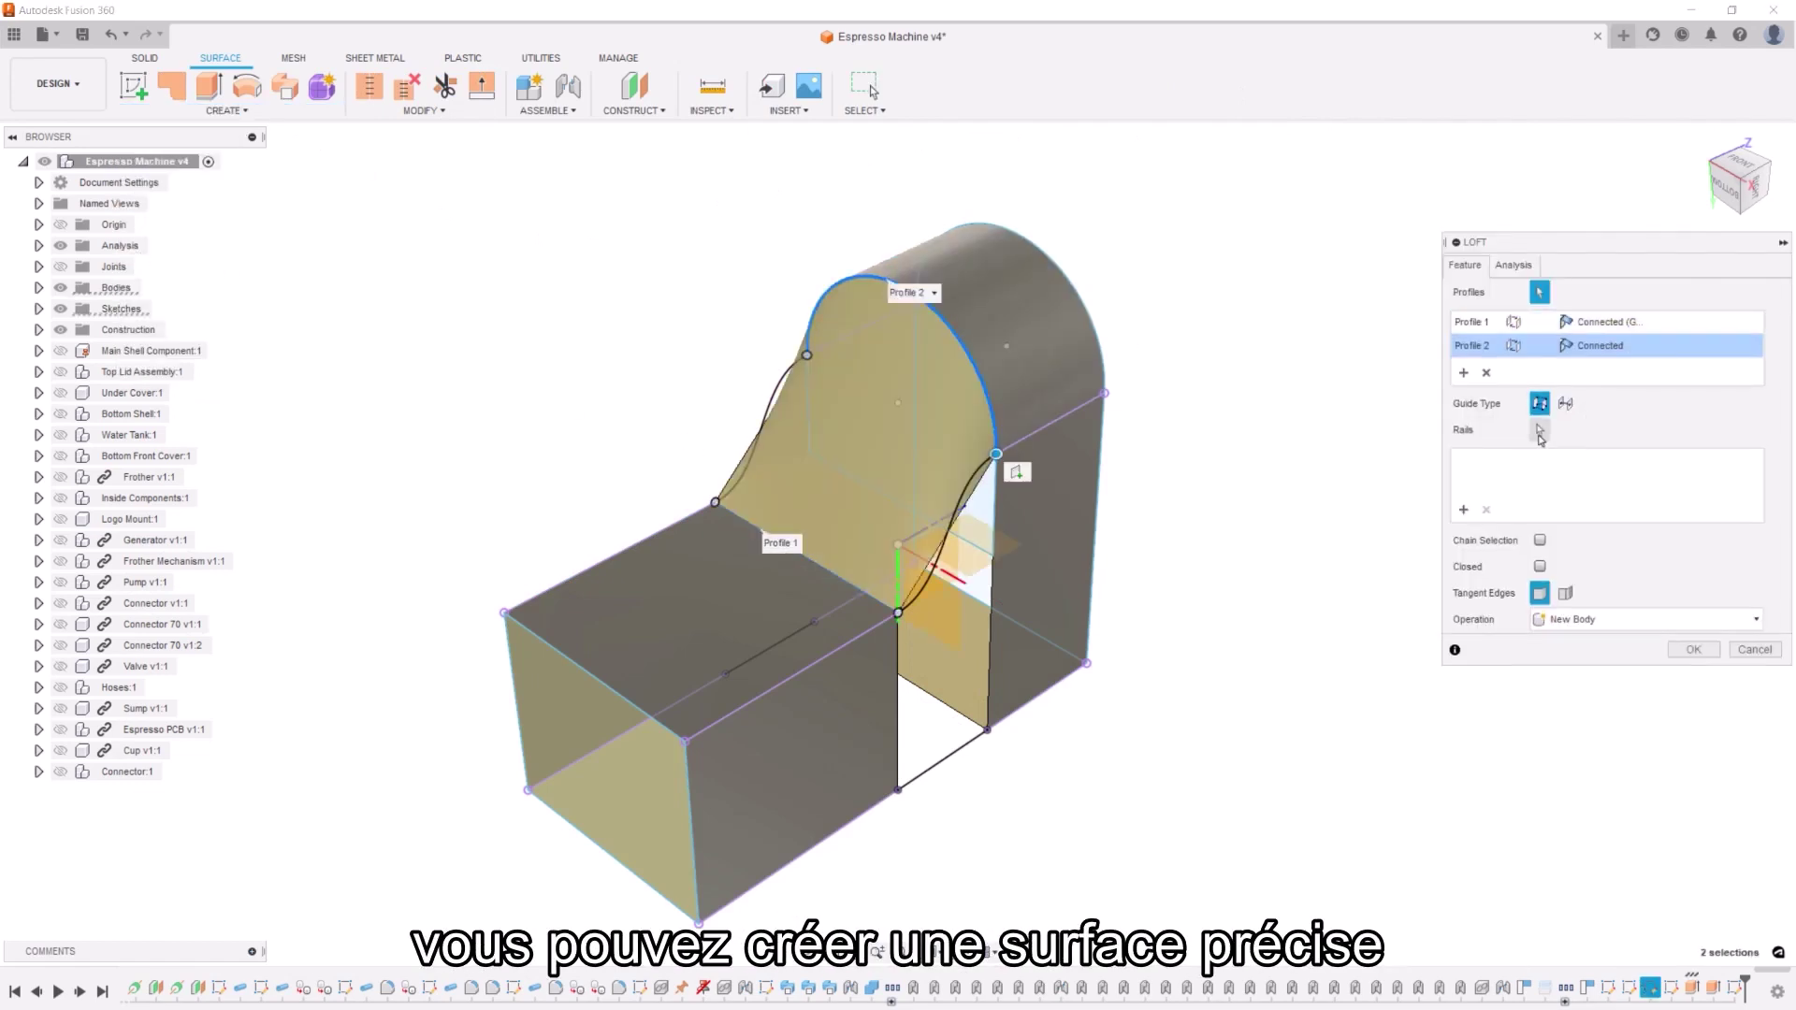
{"action": "left_click", "coordinate": [1540, 431]}
{"action": "left_click", "coordinate": [762, 391]}
{"action": "left_click", "coordinate": [990, 482]}
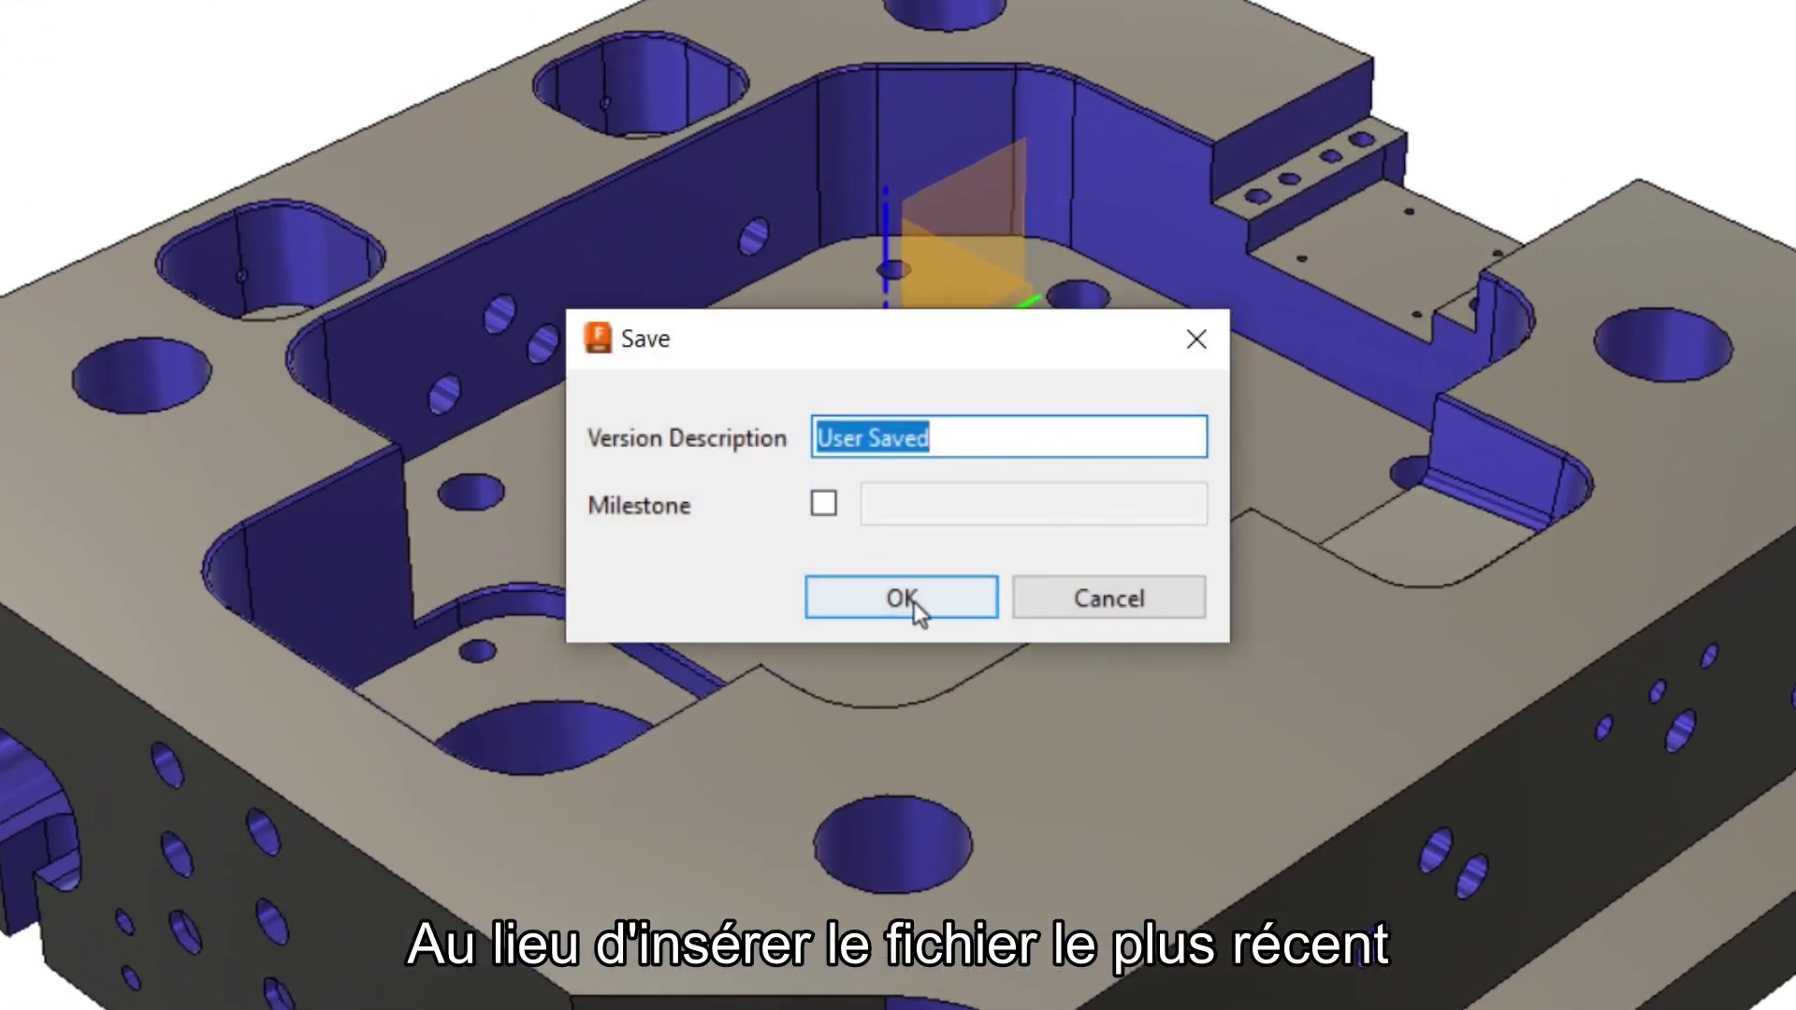
Step: Save a new version of the bolster part, cancelling the pending rectangular pattern
{"action": "left_click", "coordinate": [913, 601]}
{"action": "left_click", "coordinate": [1181, 17]}
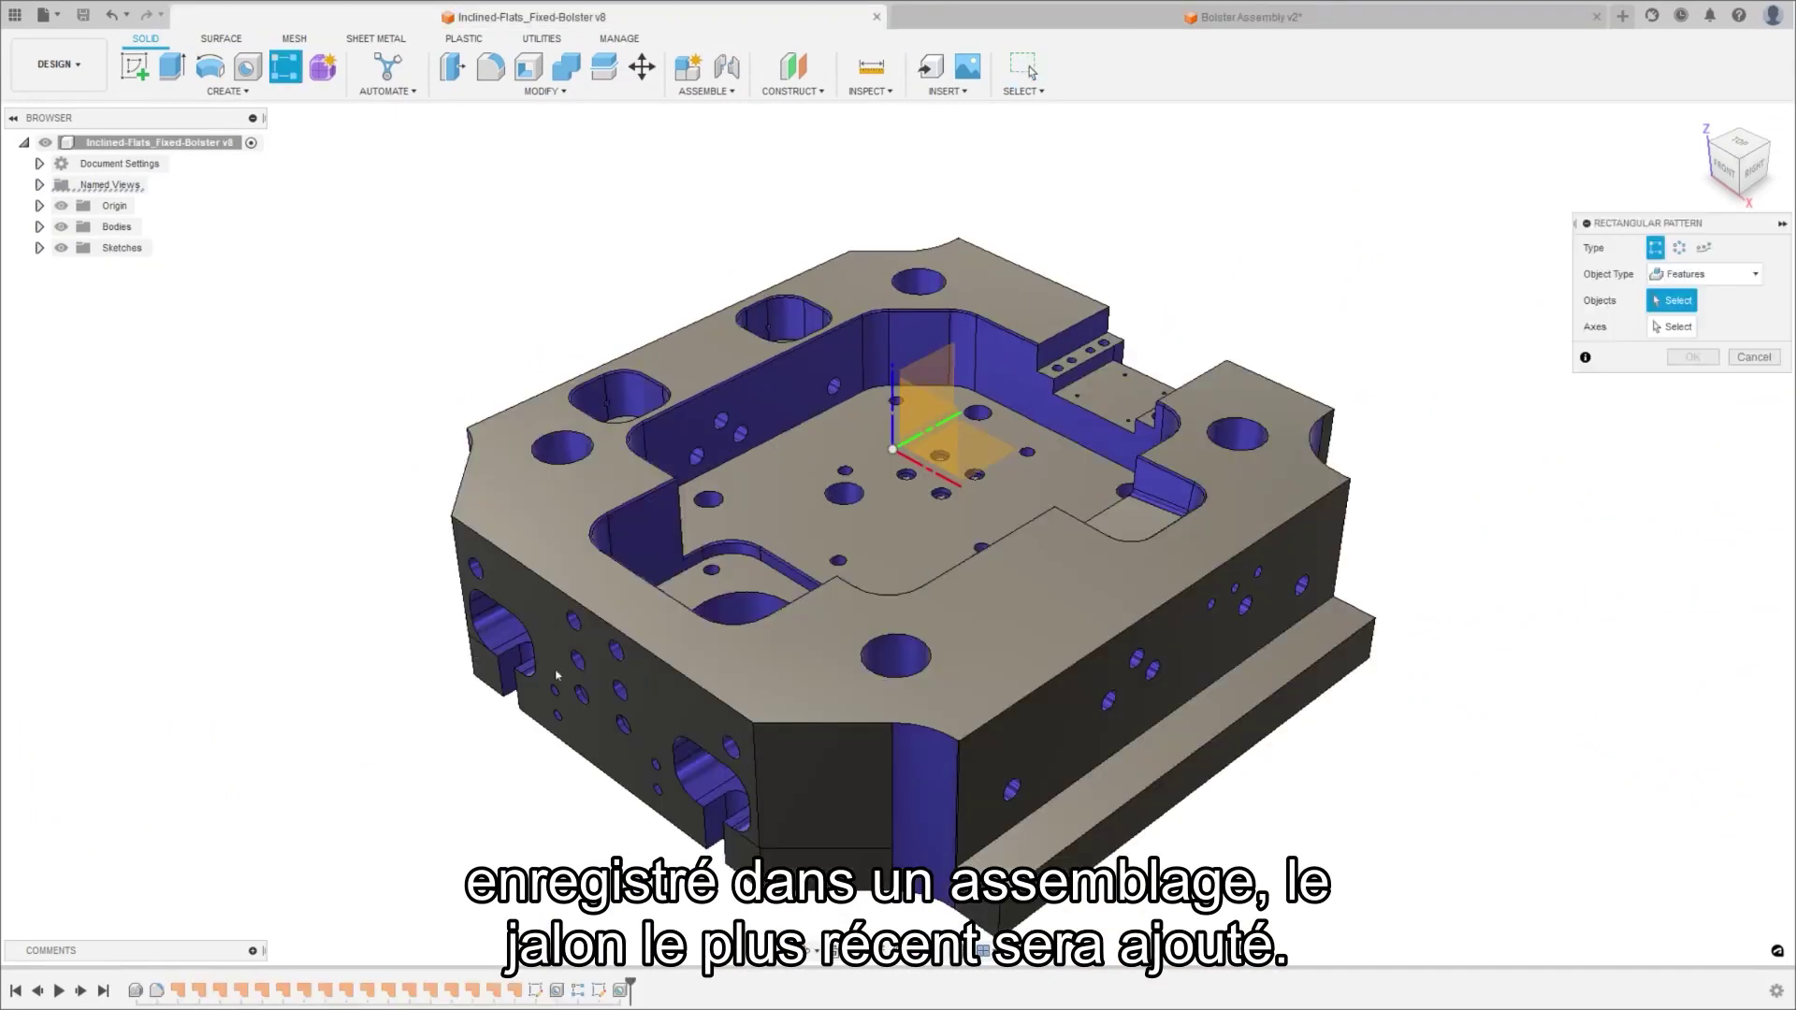
{"action": "left_click", "coordinate": [1692, 672]}
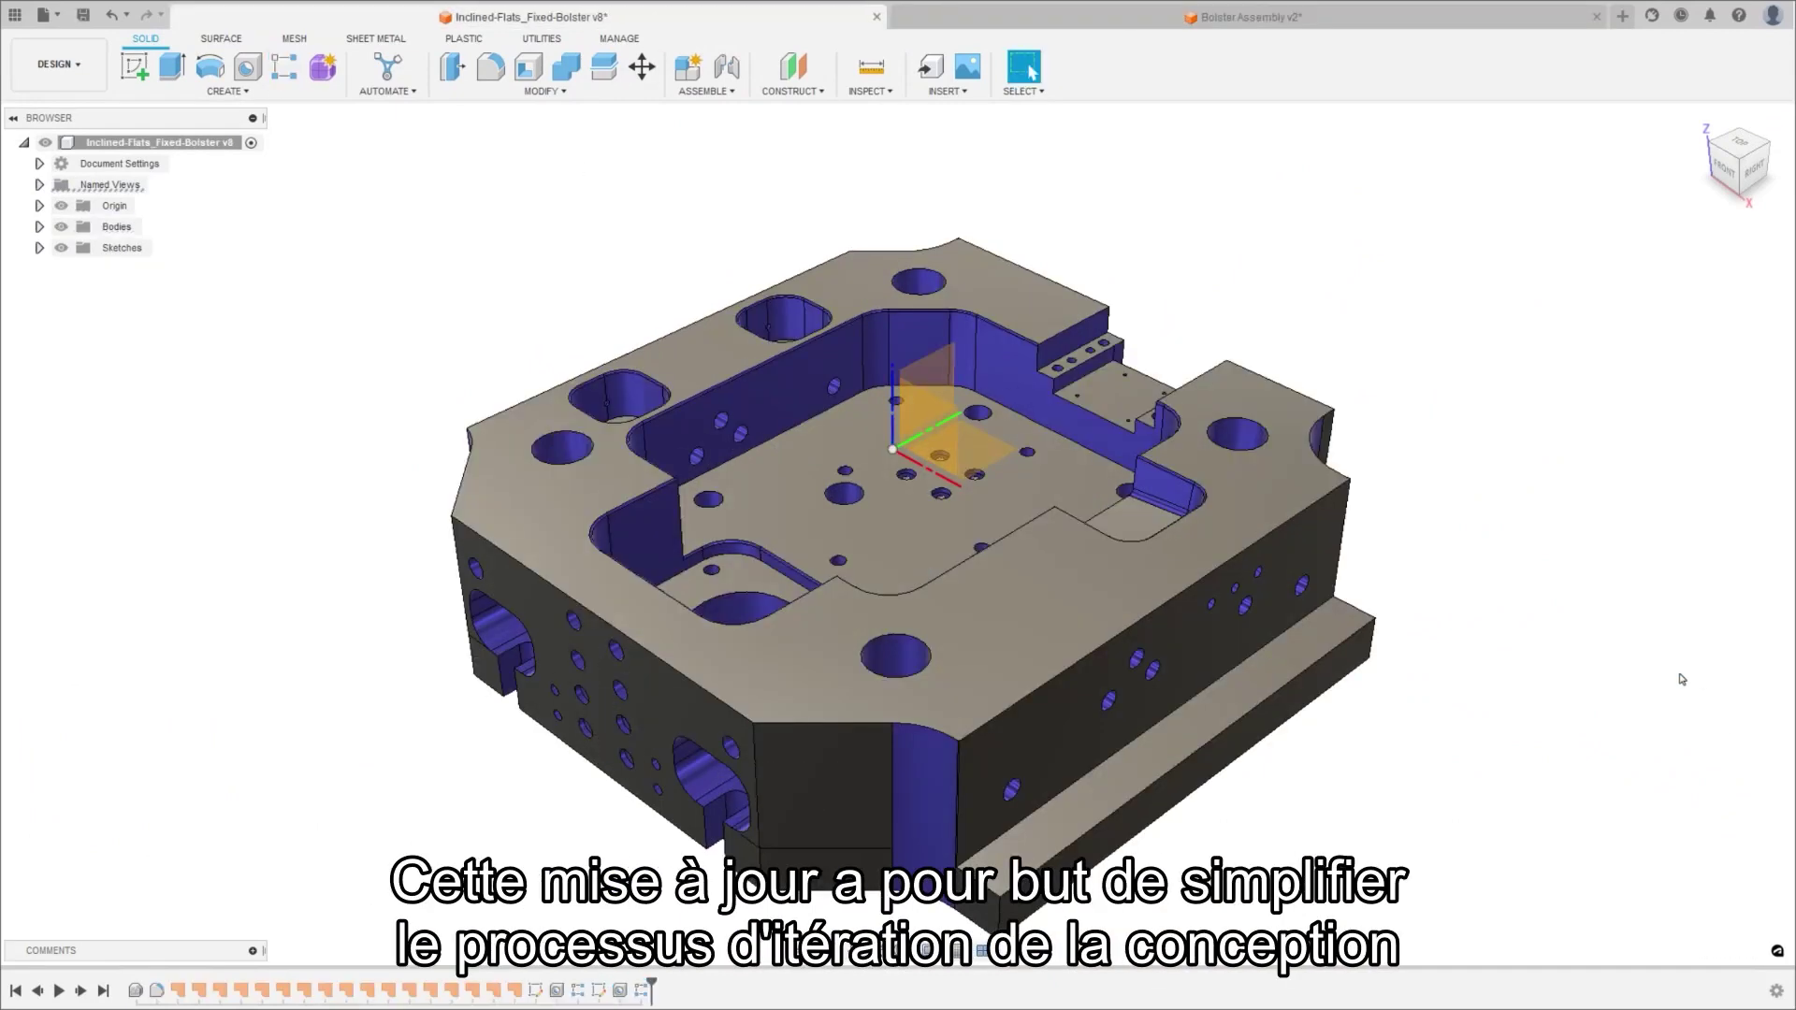
{"action": "key", "text": "ctrl+s"}
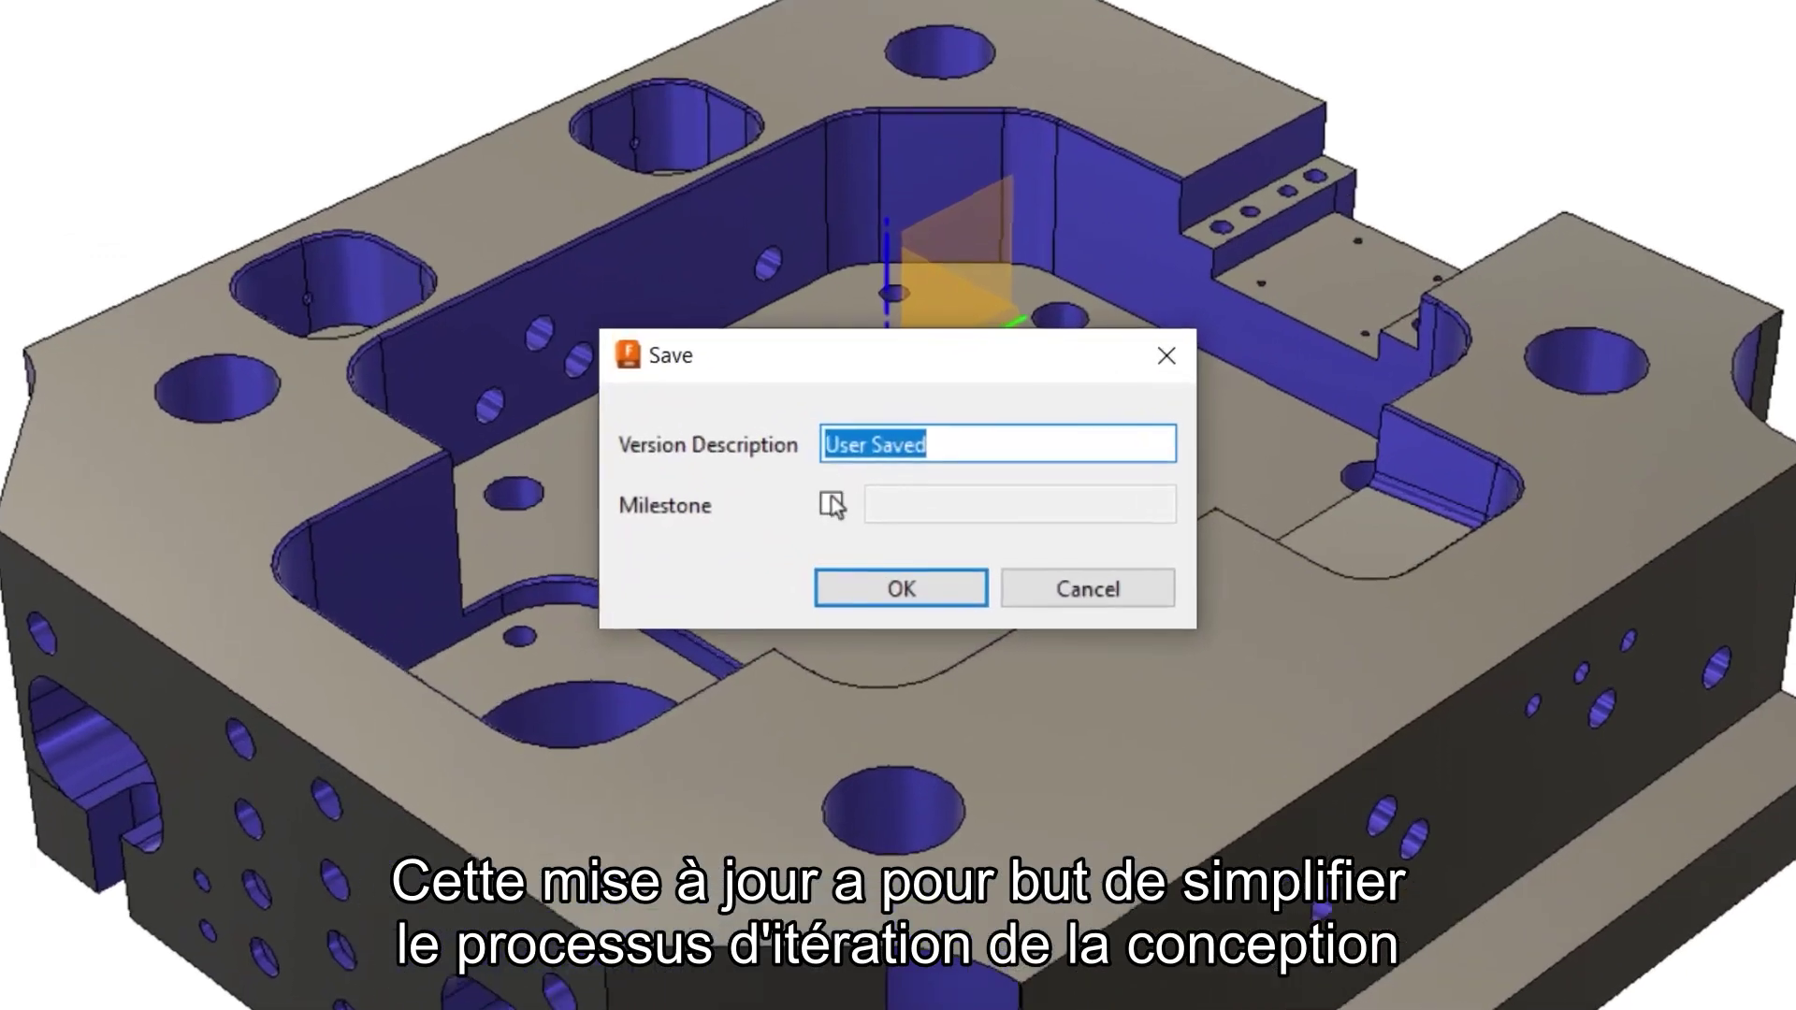
Step: Save the version as milestone 'Additional Bolt Holes' and update the Bolster Assembly to it
{"action": "left_click", "coordinate": [863, 504]}
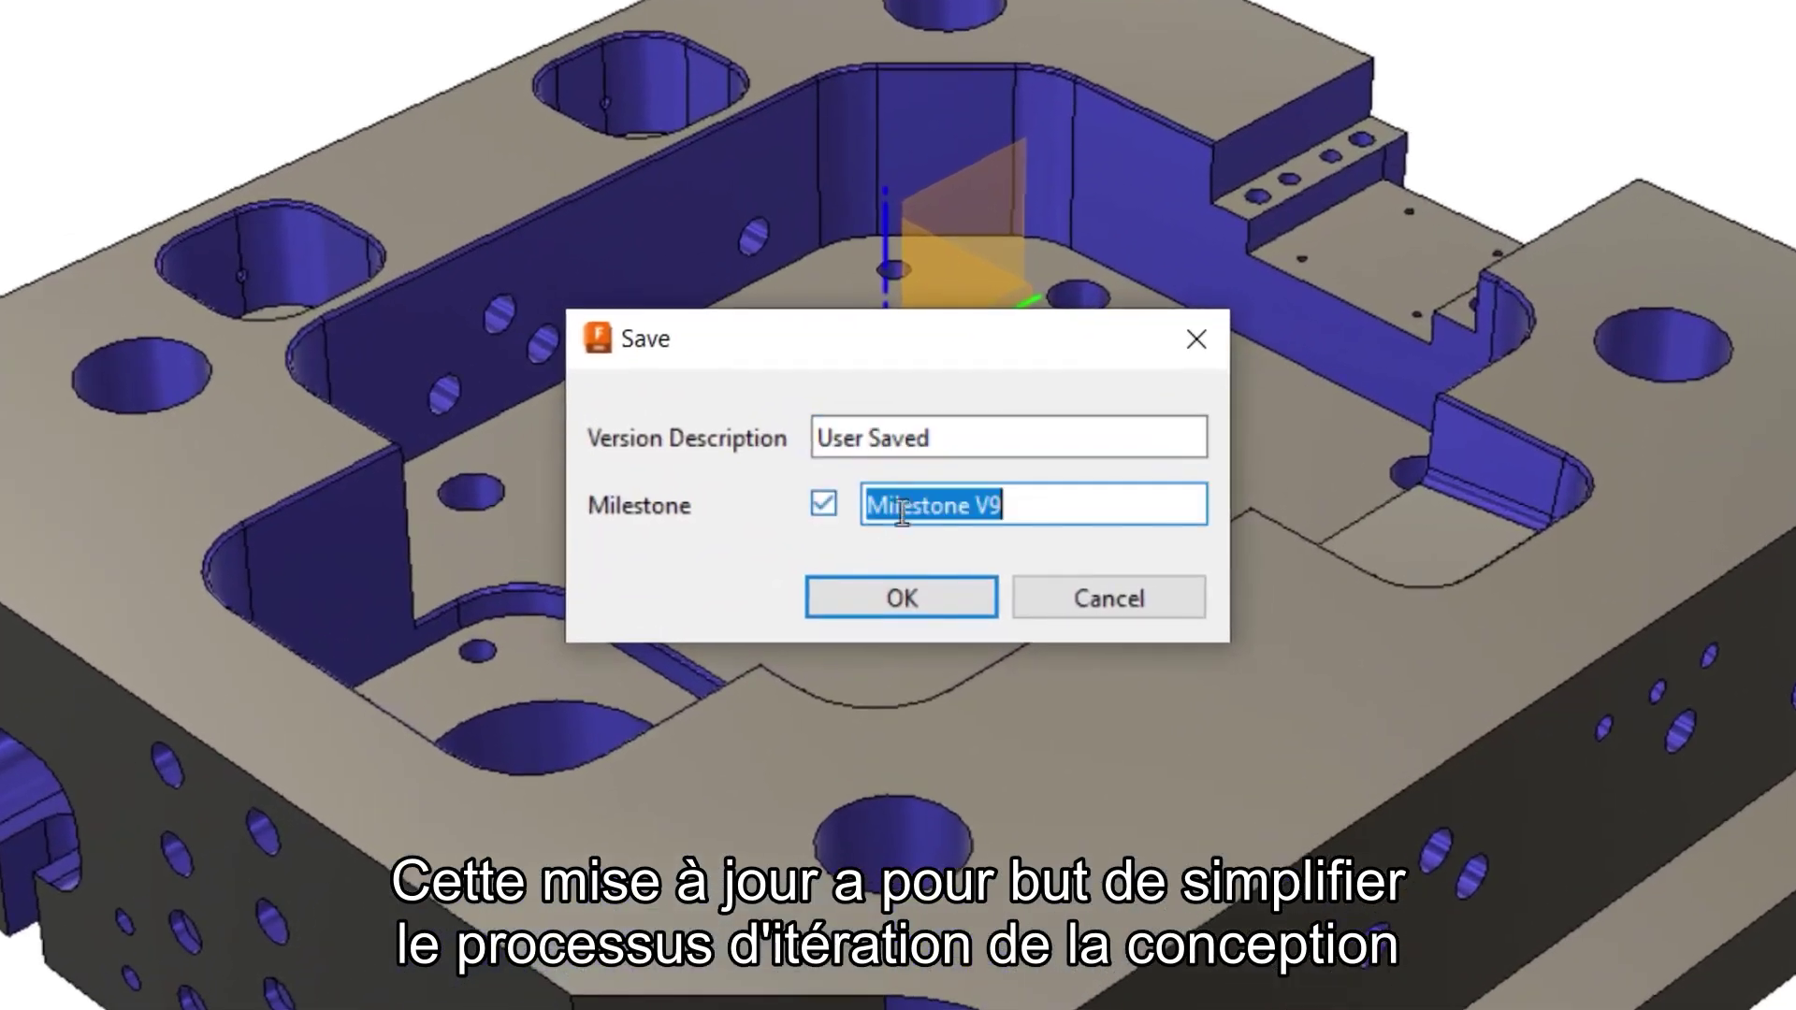
{"action": "type", "text": "Additional Bolt Holes"}
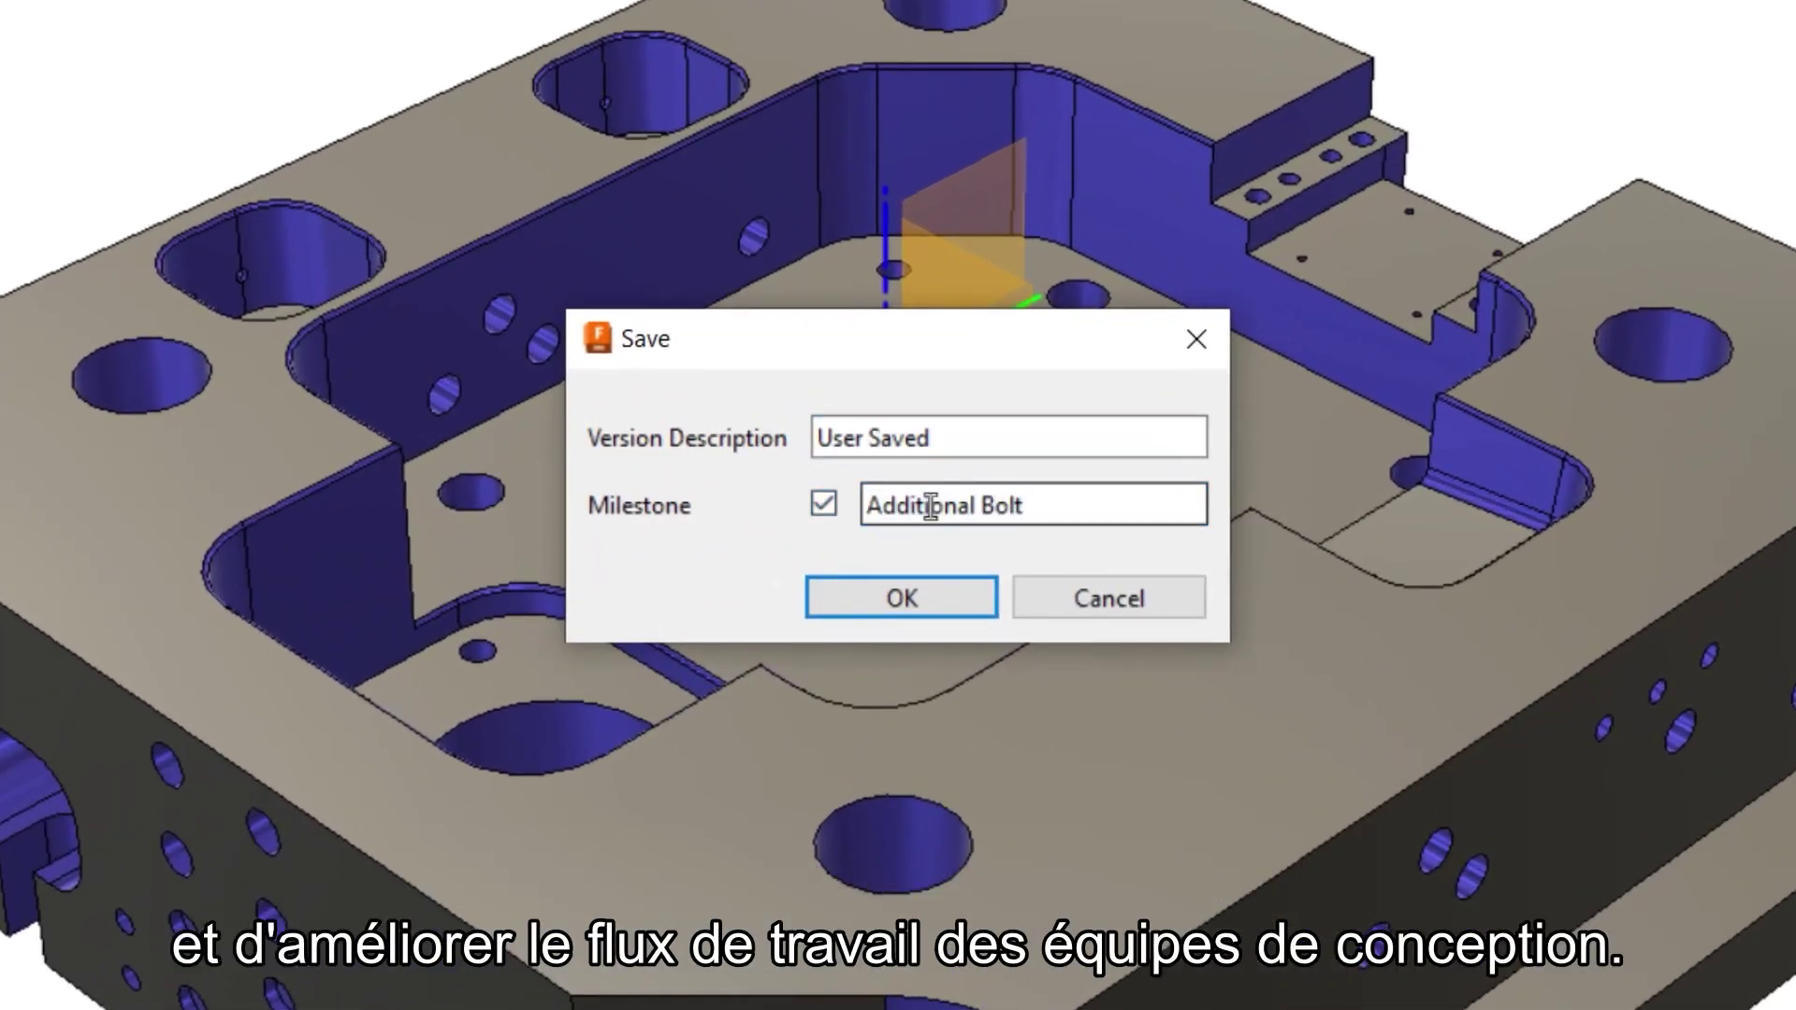
{"action": "left_click", "coordinate": [881, 601]}
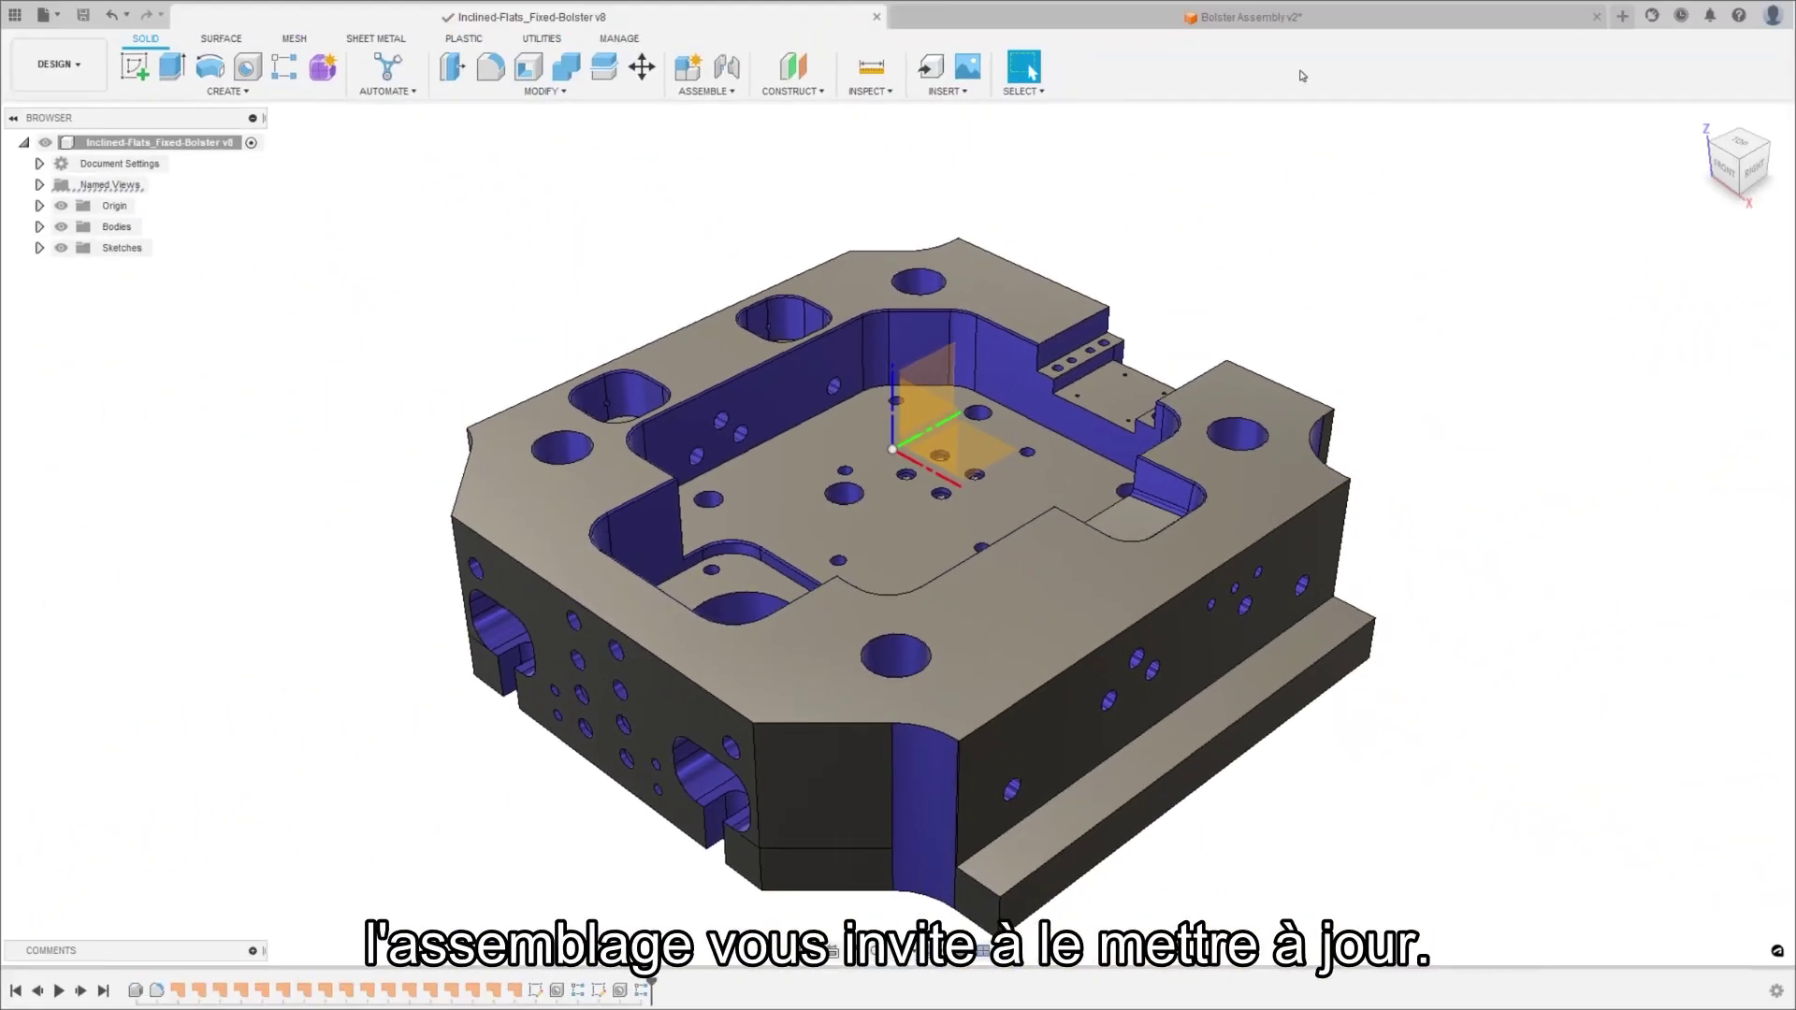
{"action": "left_click", "coordinate": [1285, 28]}
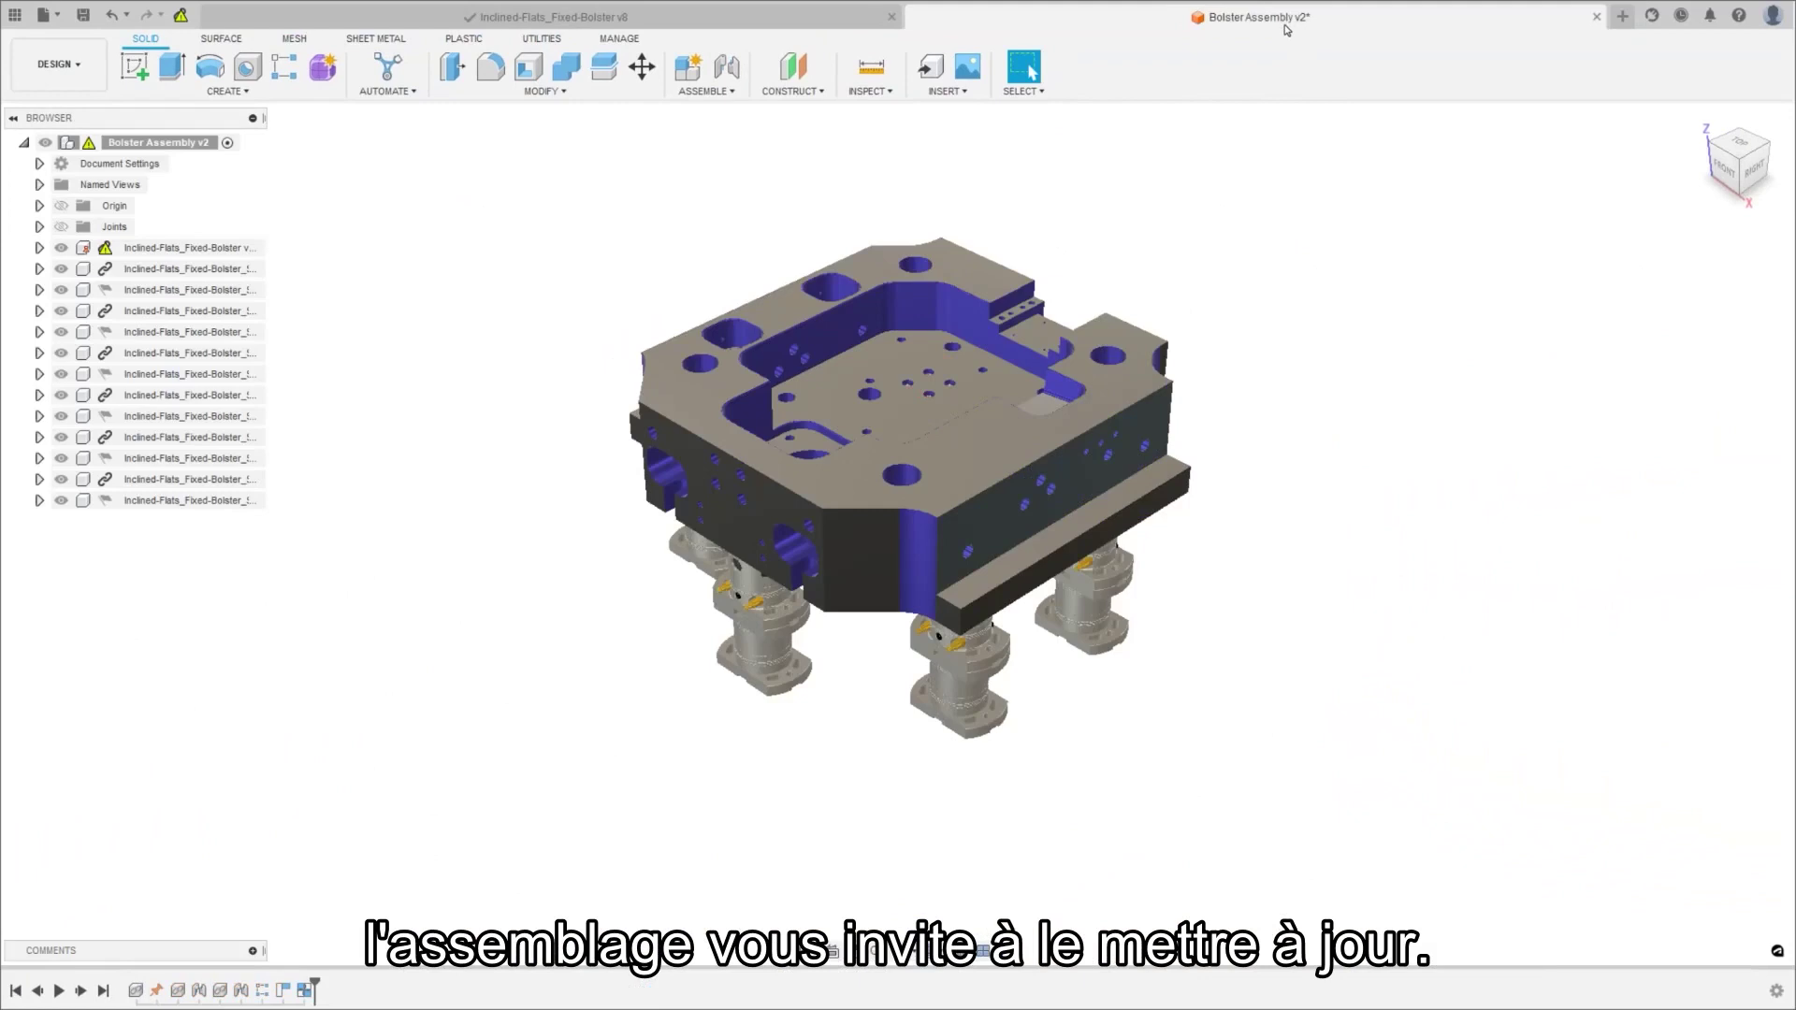
{"action": "left_click", "coordinate": [183, 16]}
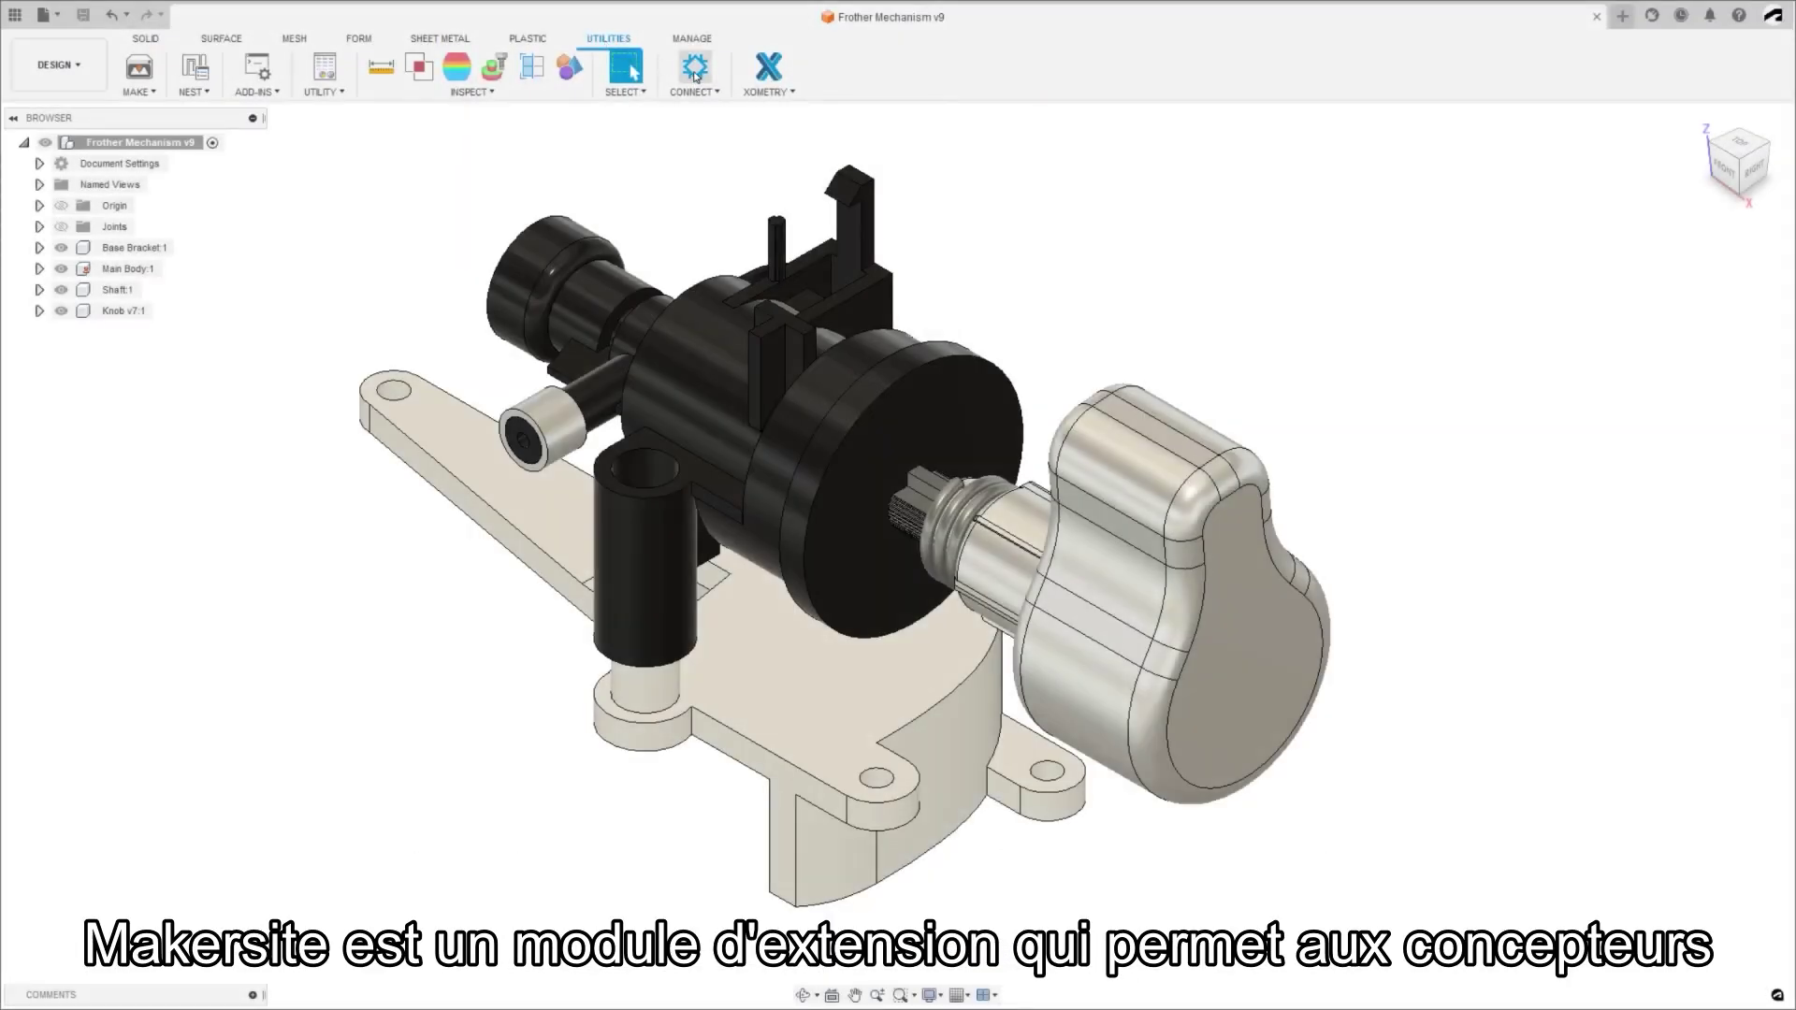
Step: Send the Frother Mechanism v9 BOM to Makersite and view its cost breakdown heat map
{"action": "left_click", "coordinate": [696, 74]}
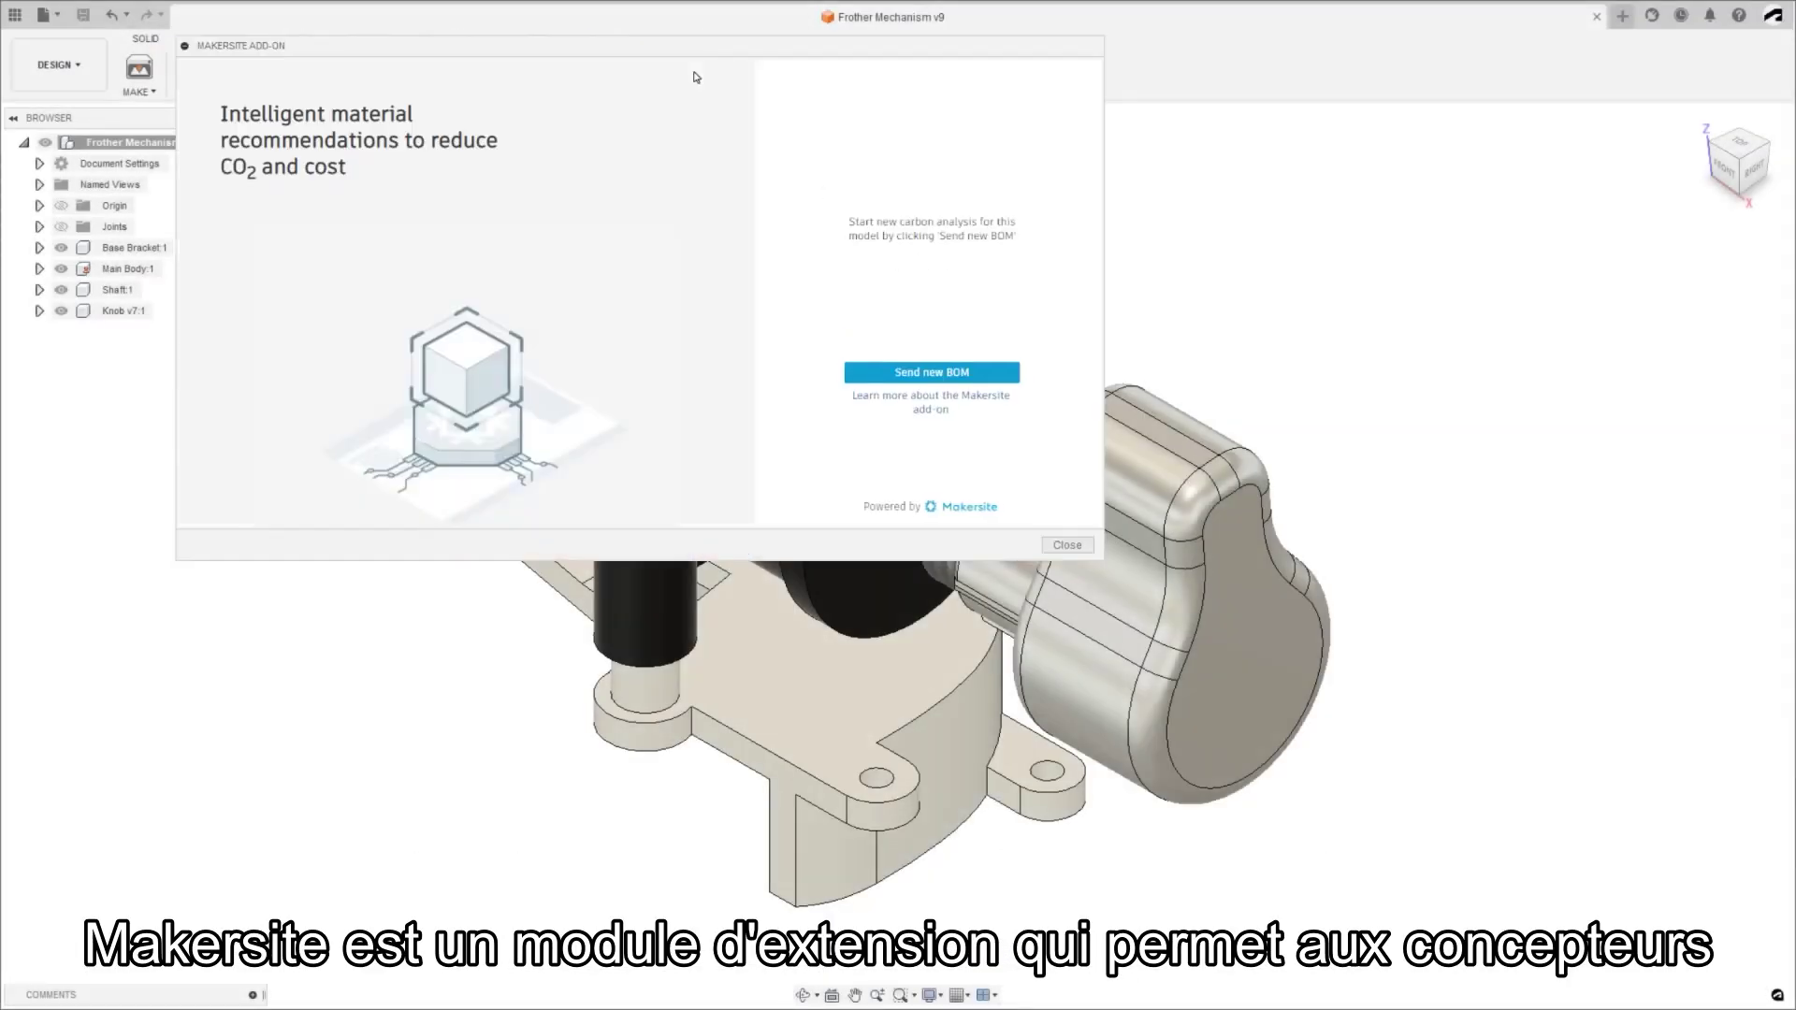
{"action": "left_click", "coordinate": [928, 372]}
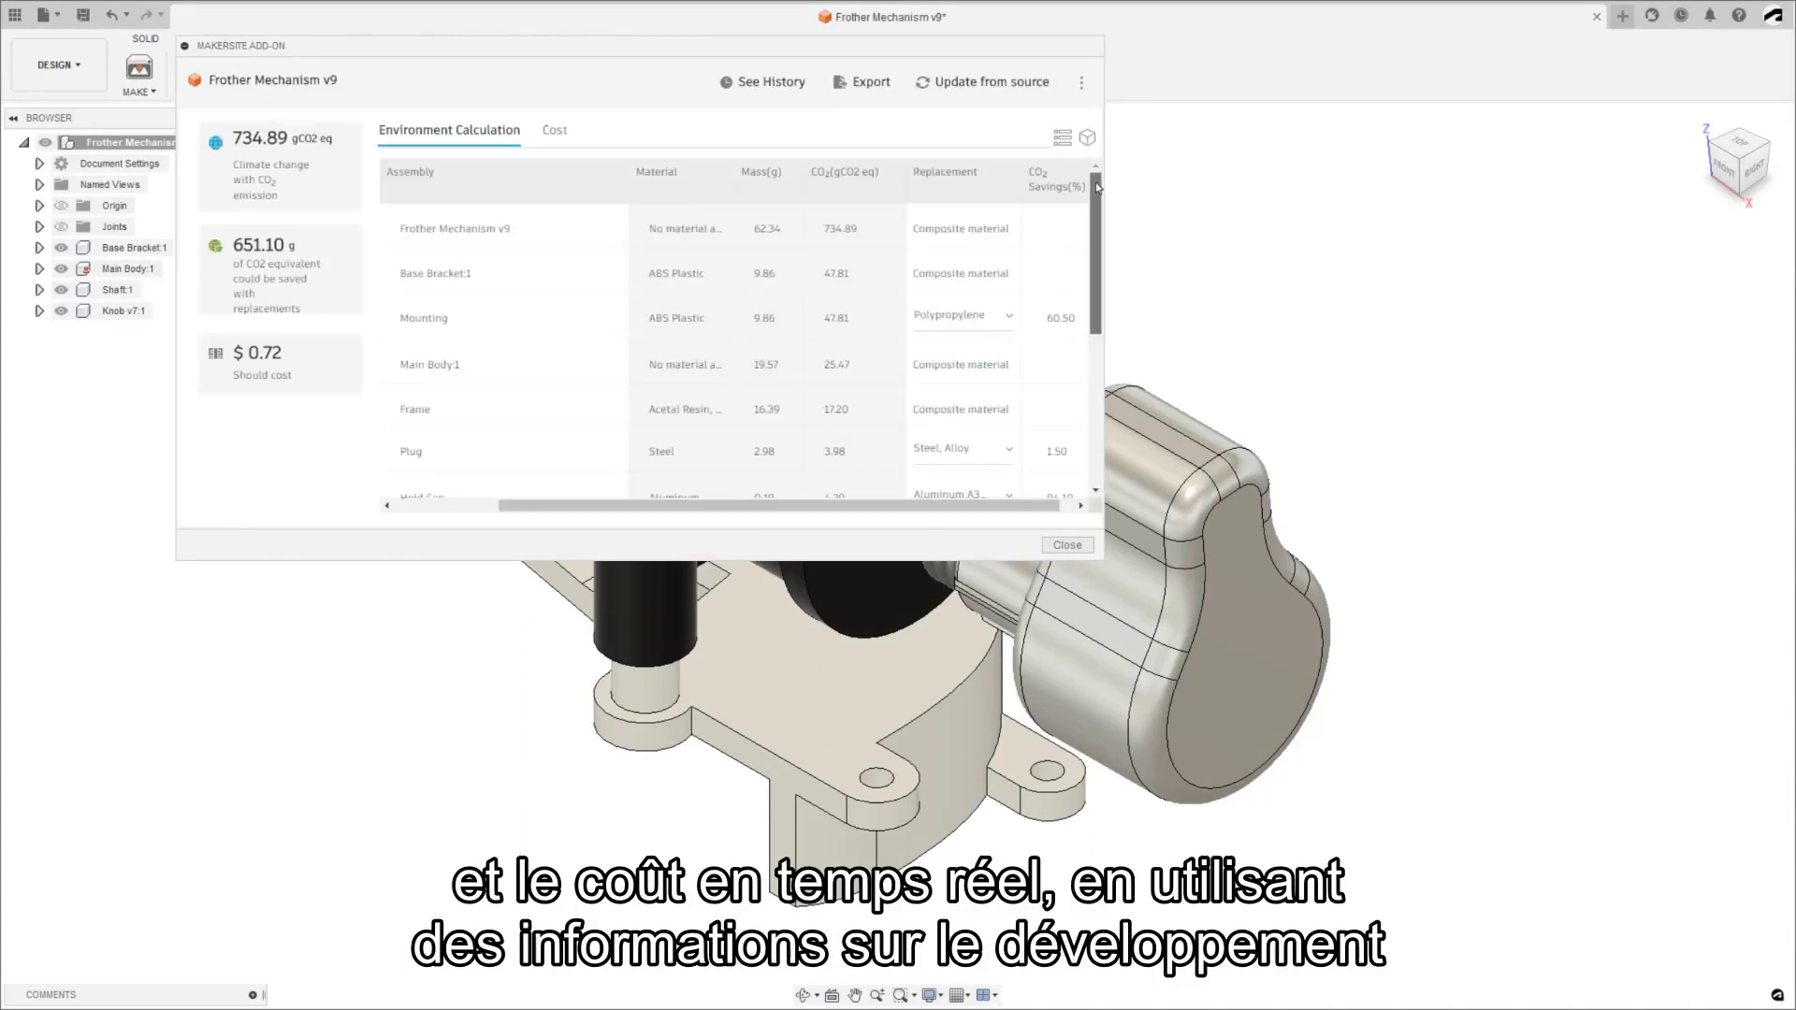
{"action": "left_click_drag", "start_coordinate": [1096, 186], "coordinate": [1102, 327]}
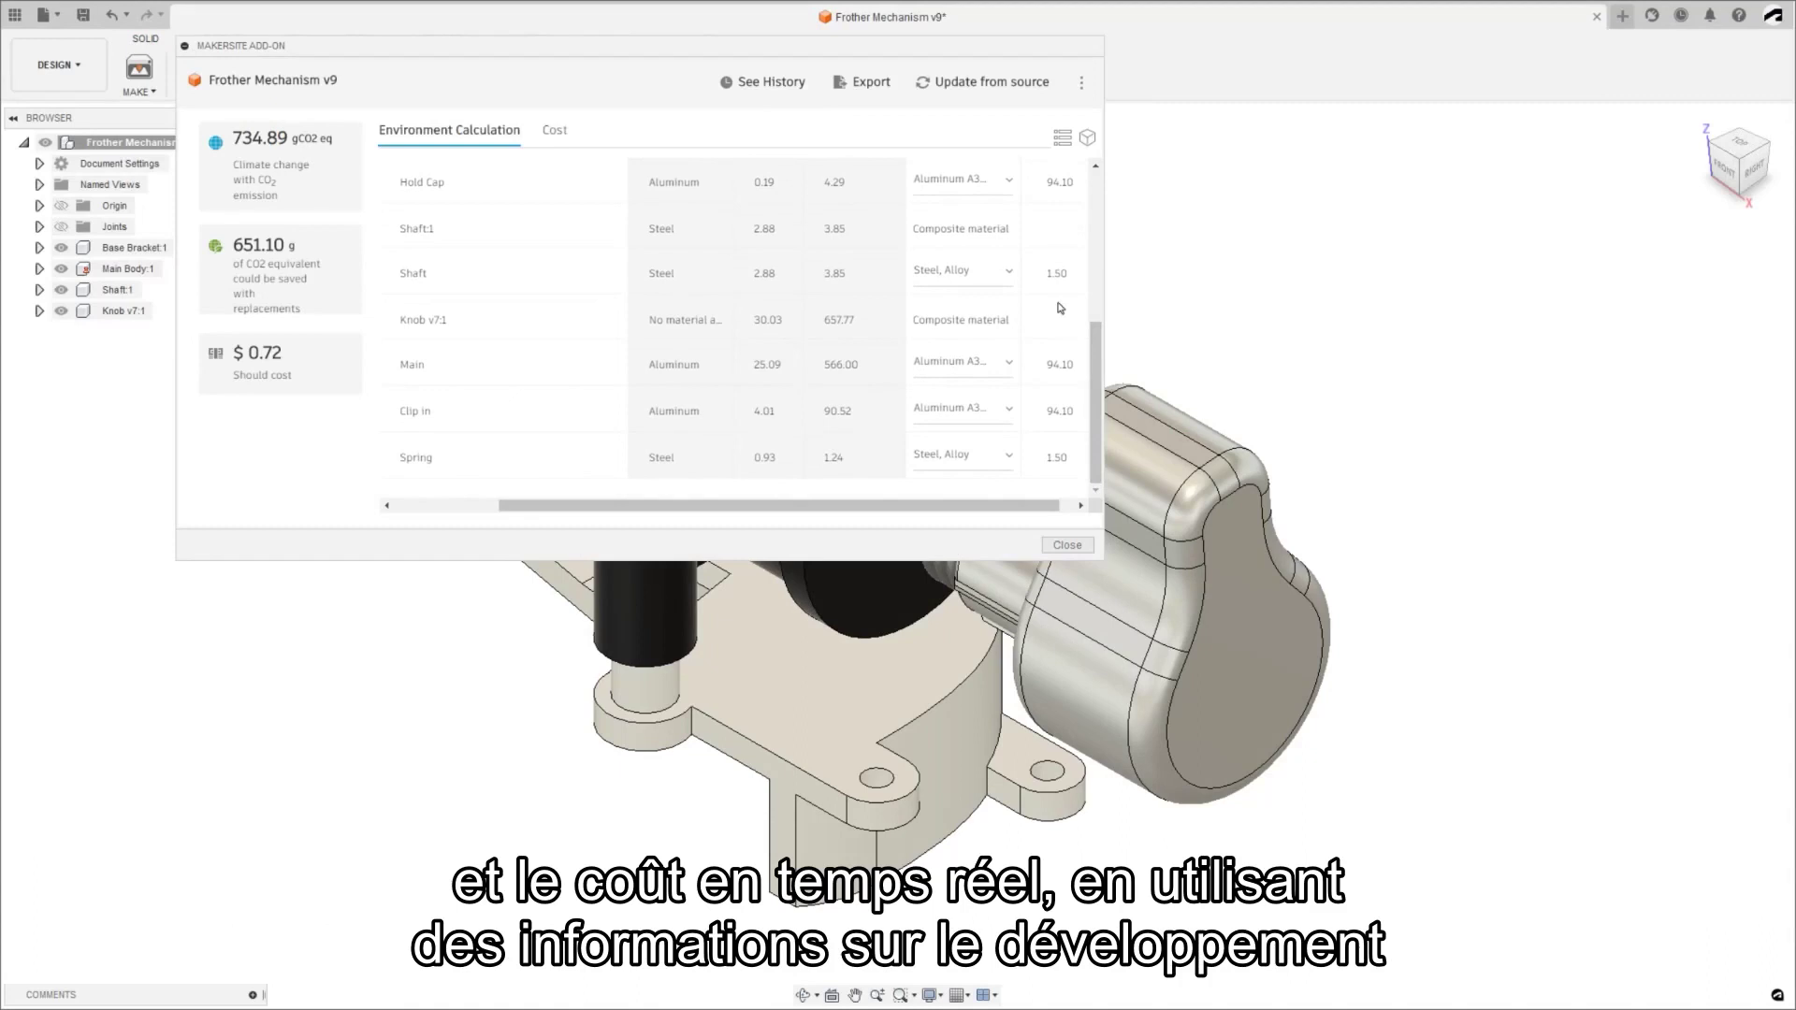
{"action": "left_click", "coordinate": [565, 127]}
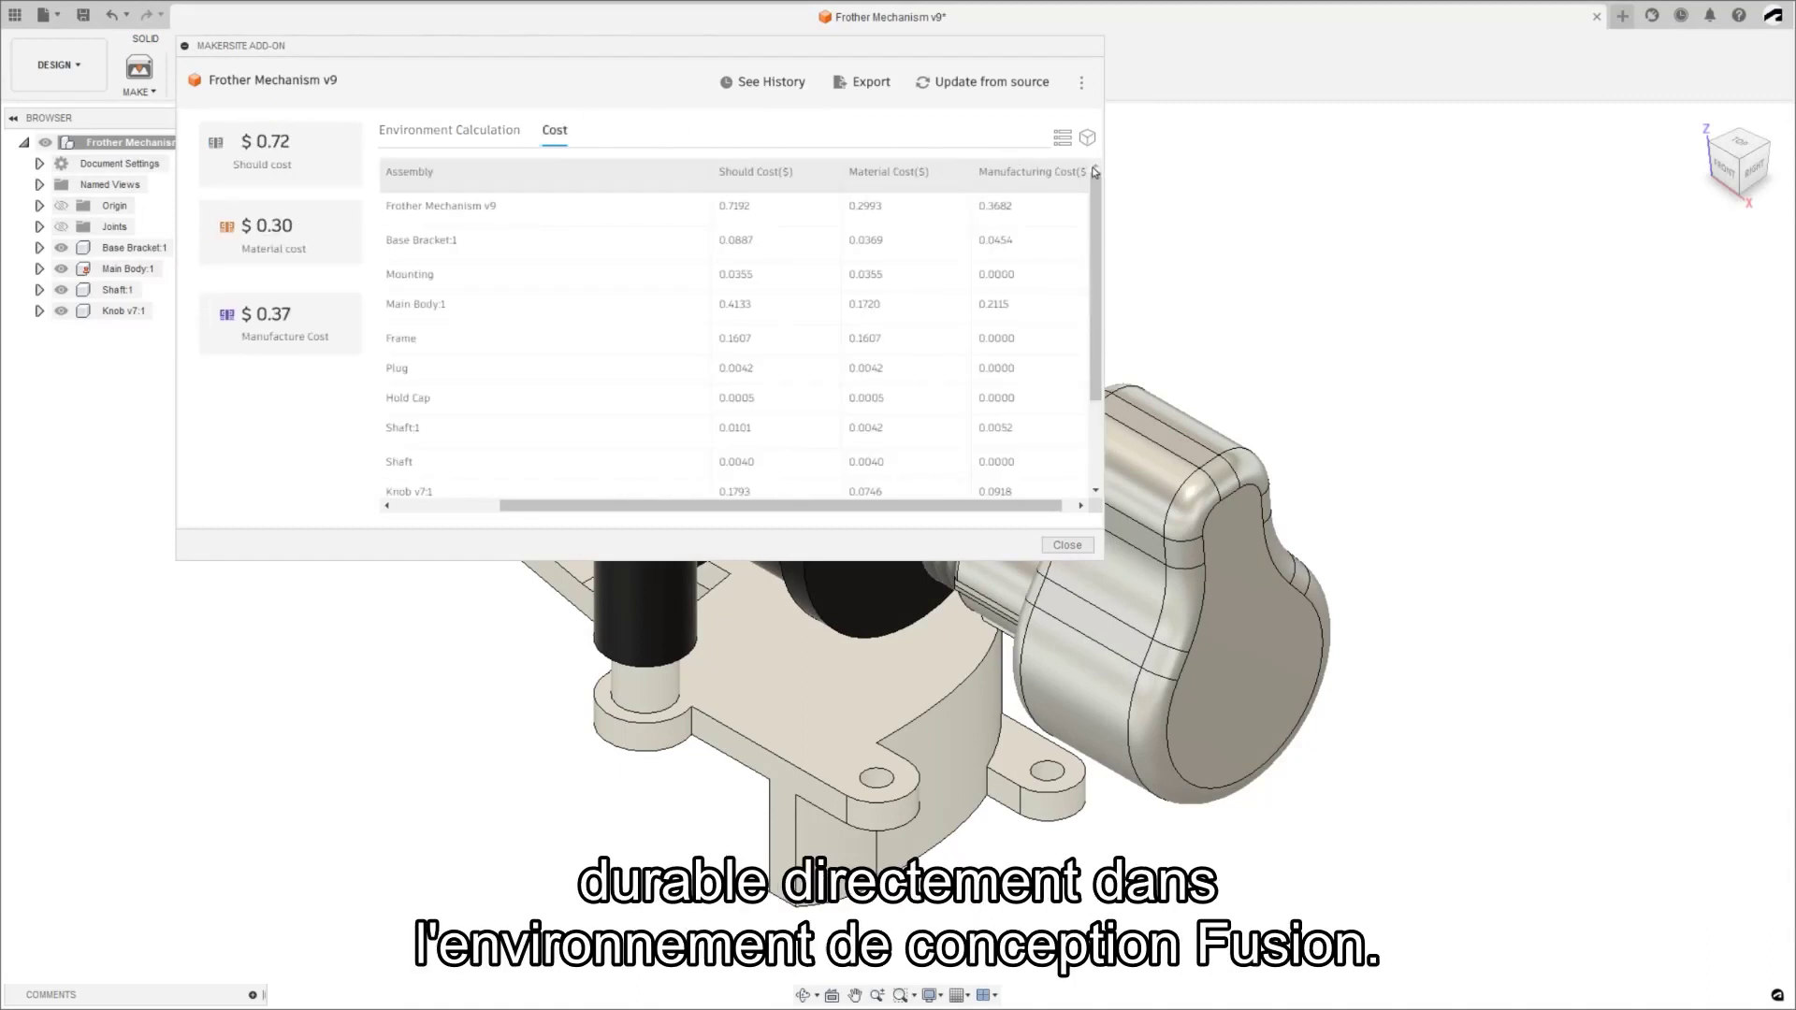
{"action": "left_click", "coordinate": [1087, 138]}
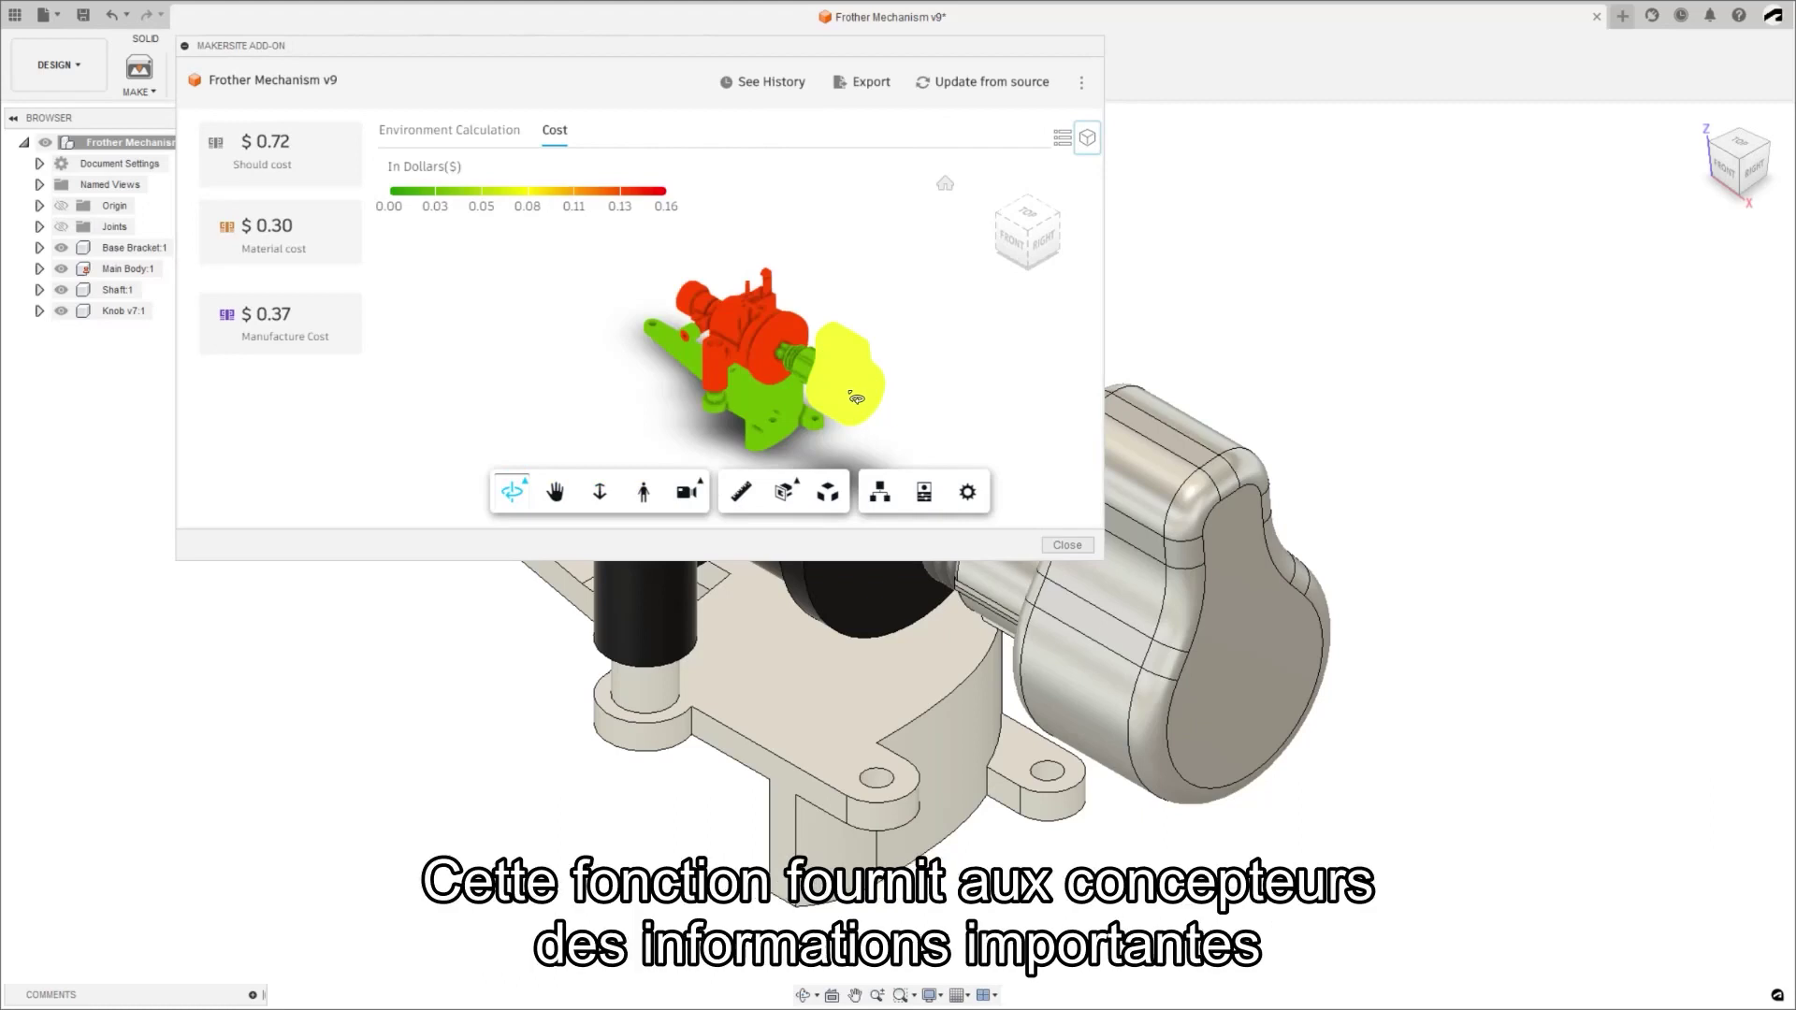
Step: Compare design versions, review alternative materials for the Mounting part, and open Makersite analysis apps
{"action": "left_click", "coordinate": [767, 89]}
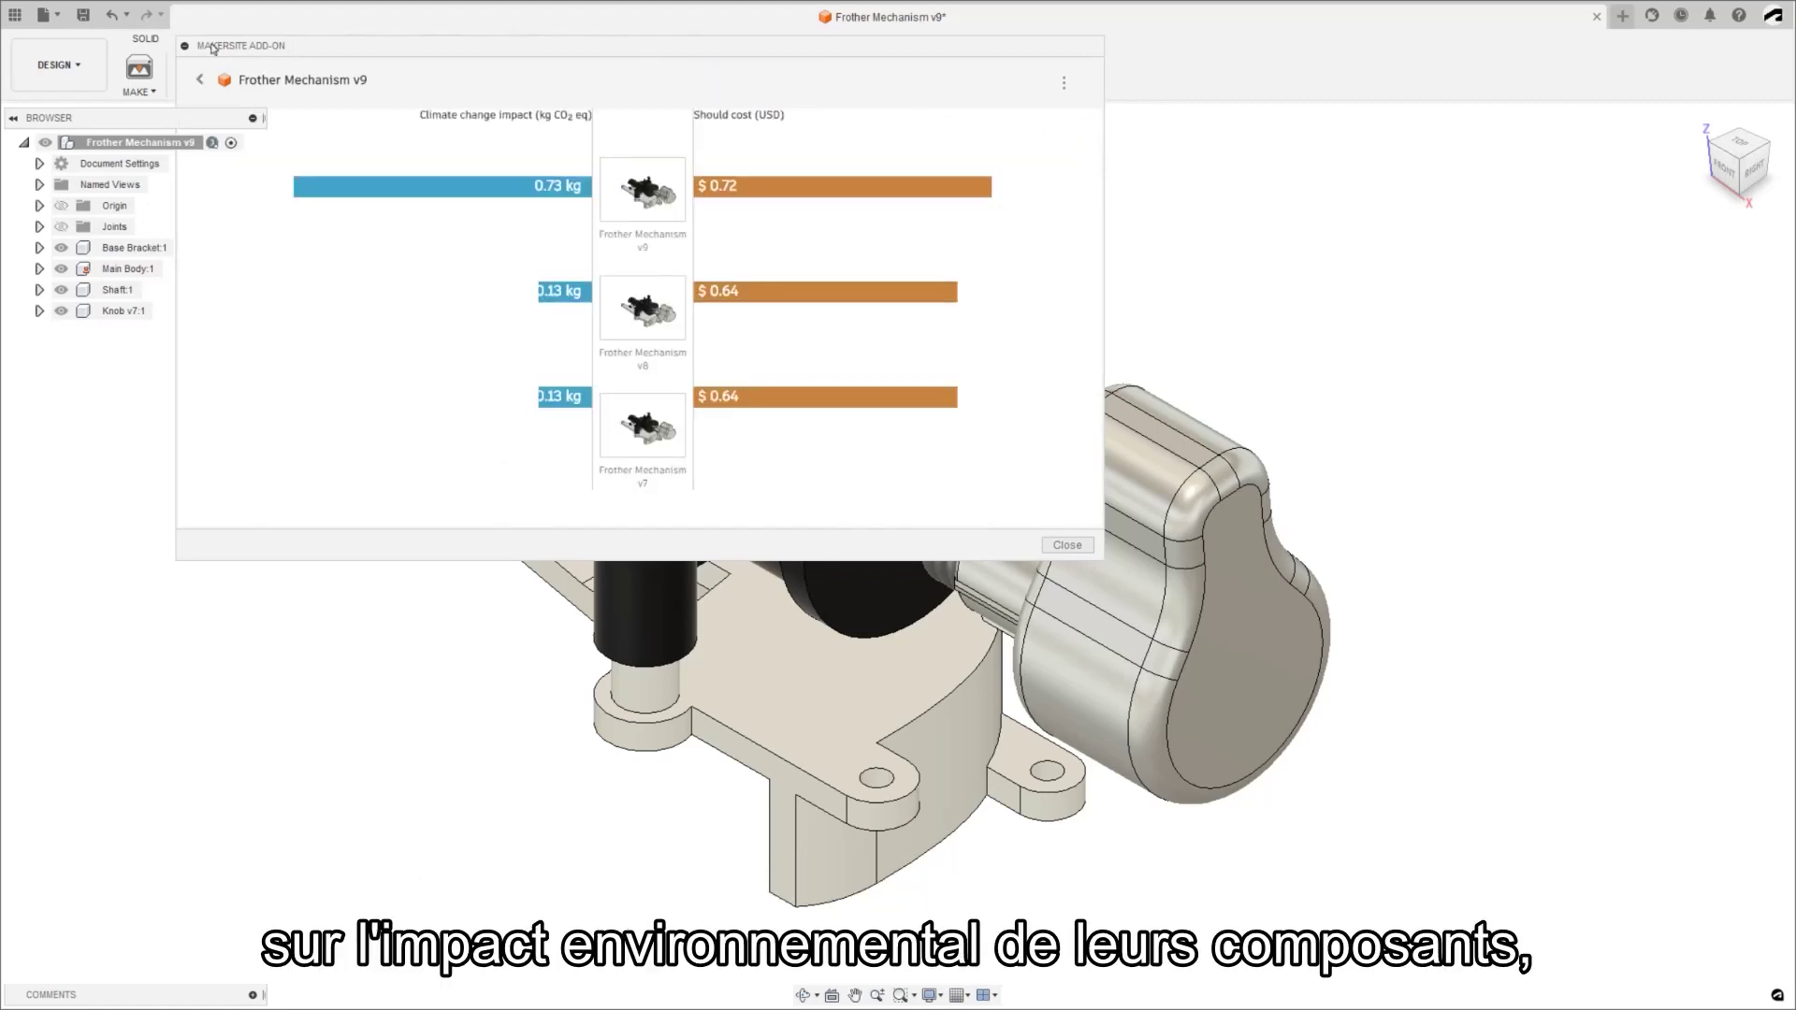
{"action": "left_click", "coordinate": [202, 83]}
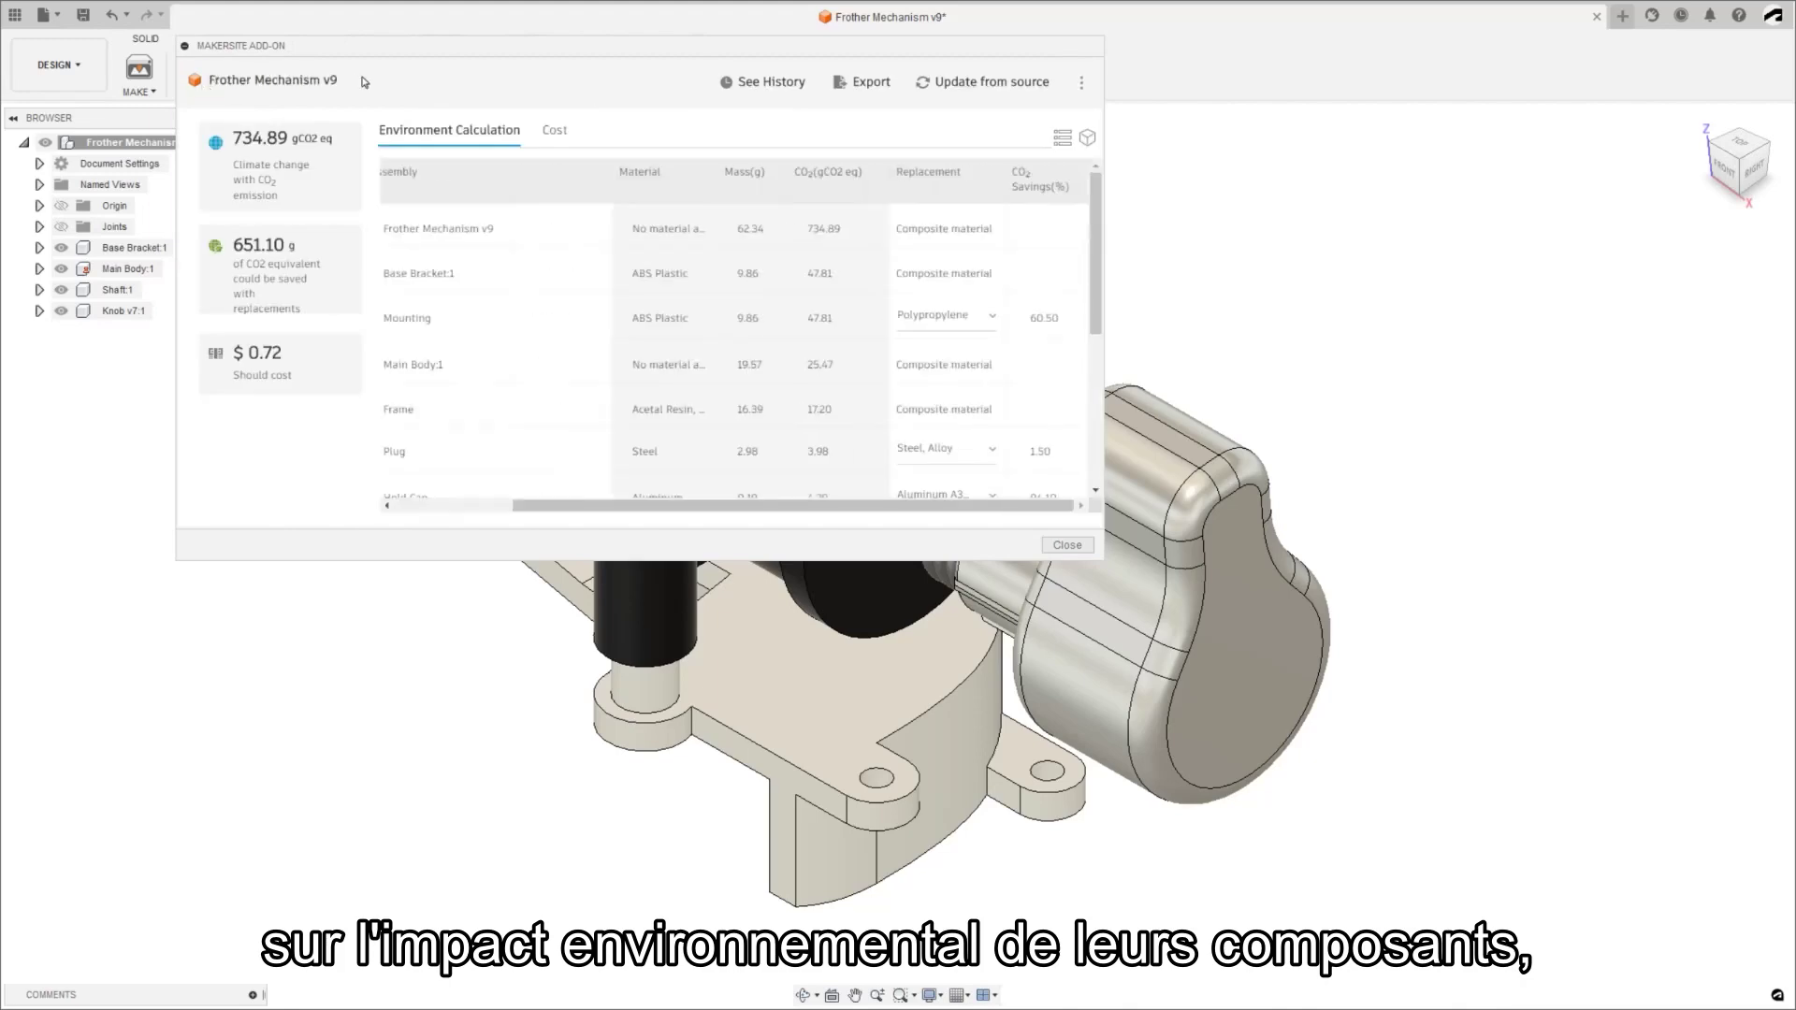
{"action": "left_click", "coordinate": [994, 318]}
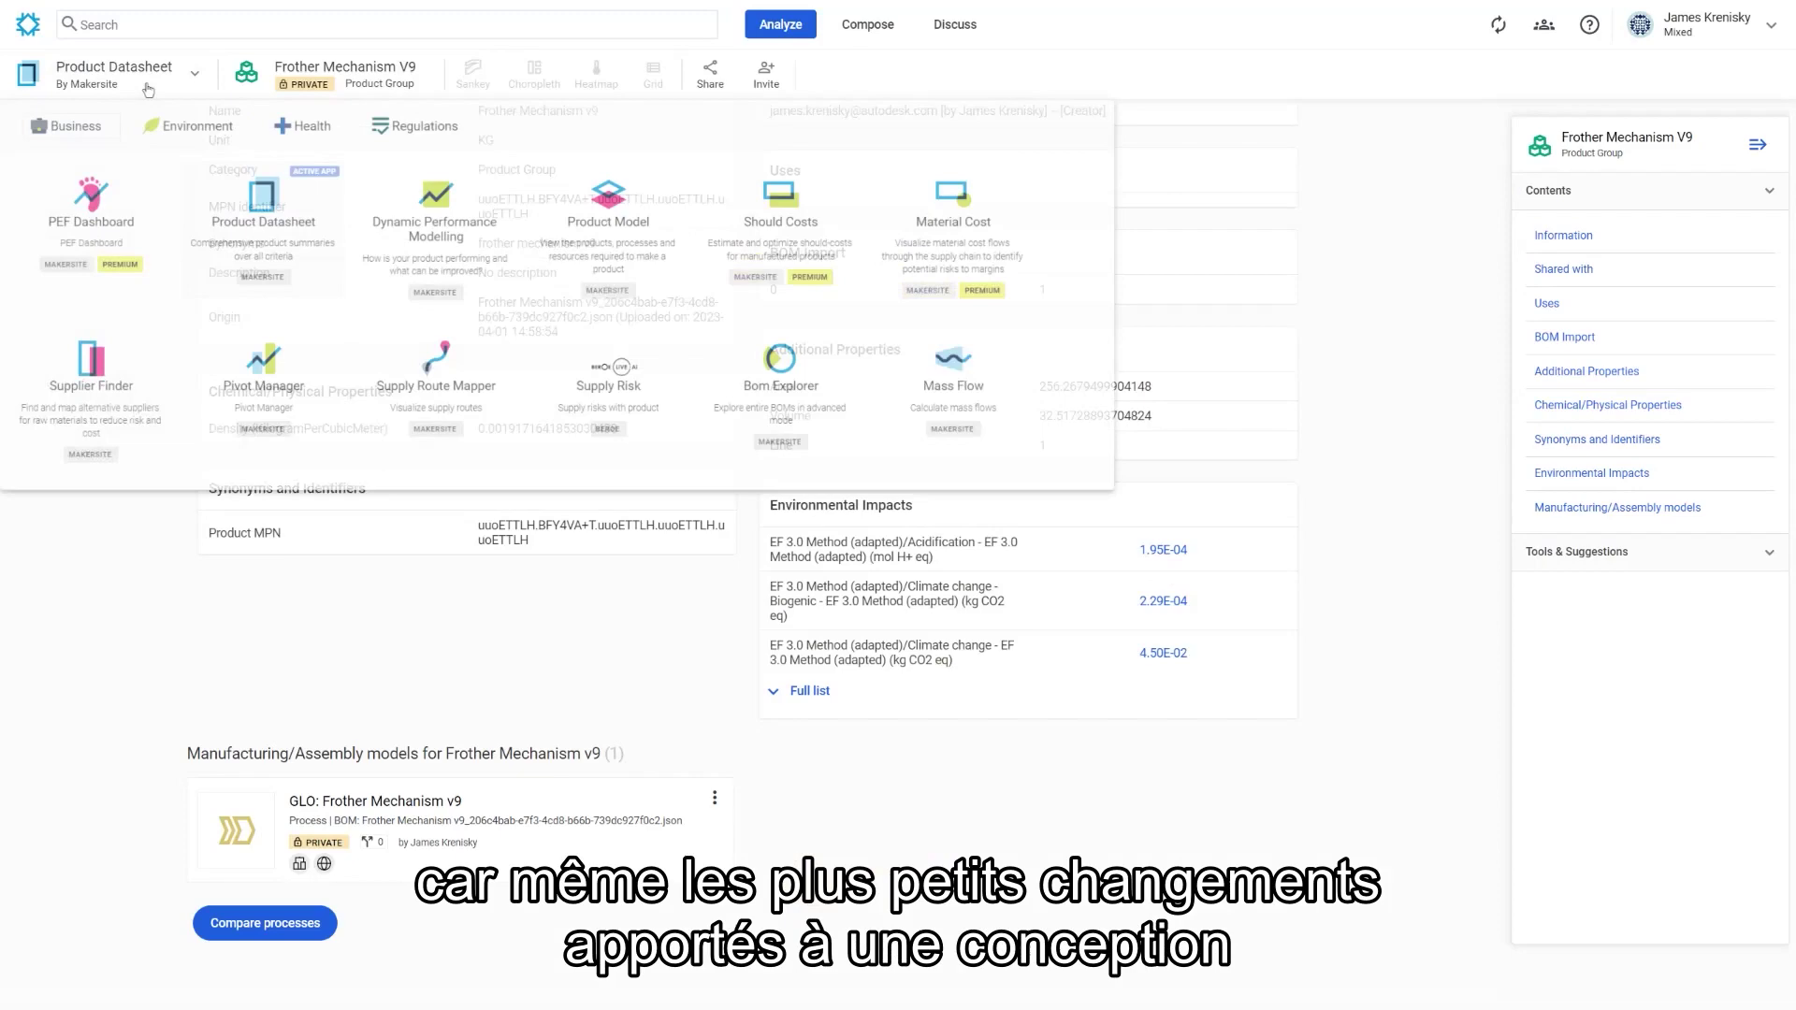
{"action": "left_click", "coordinate": [447, 140]}
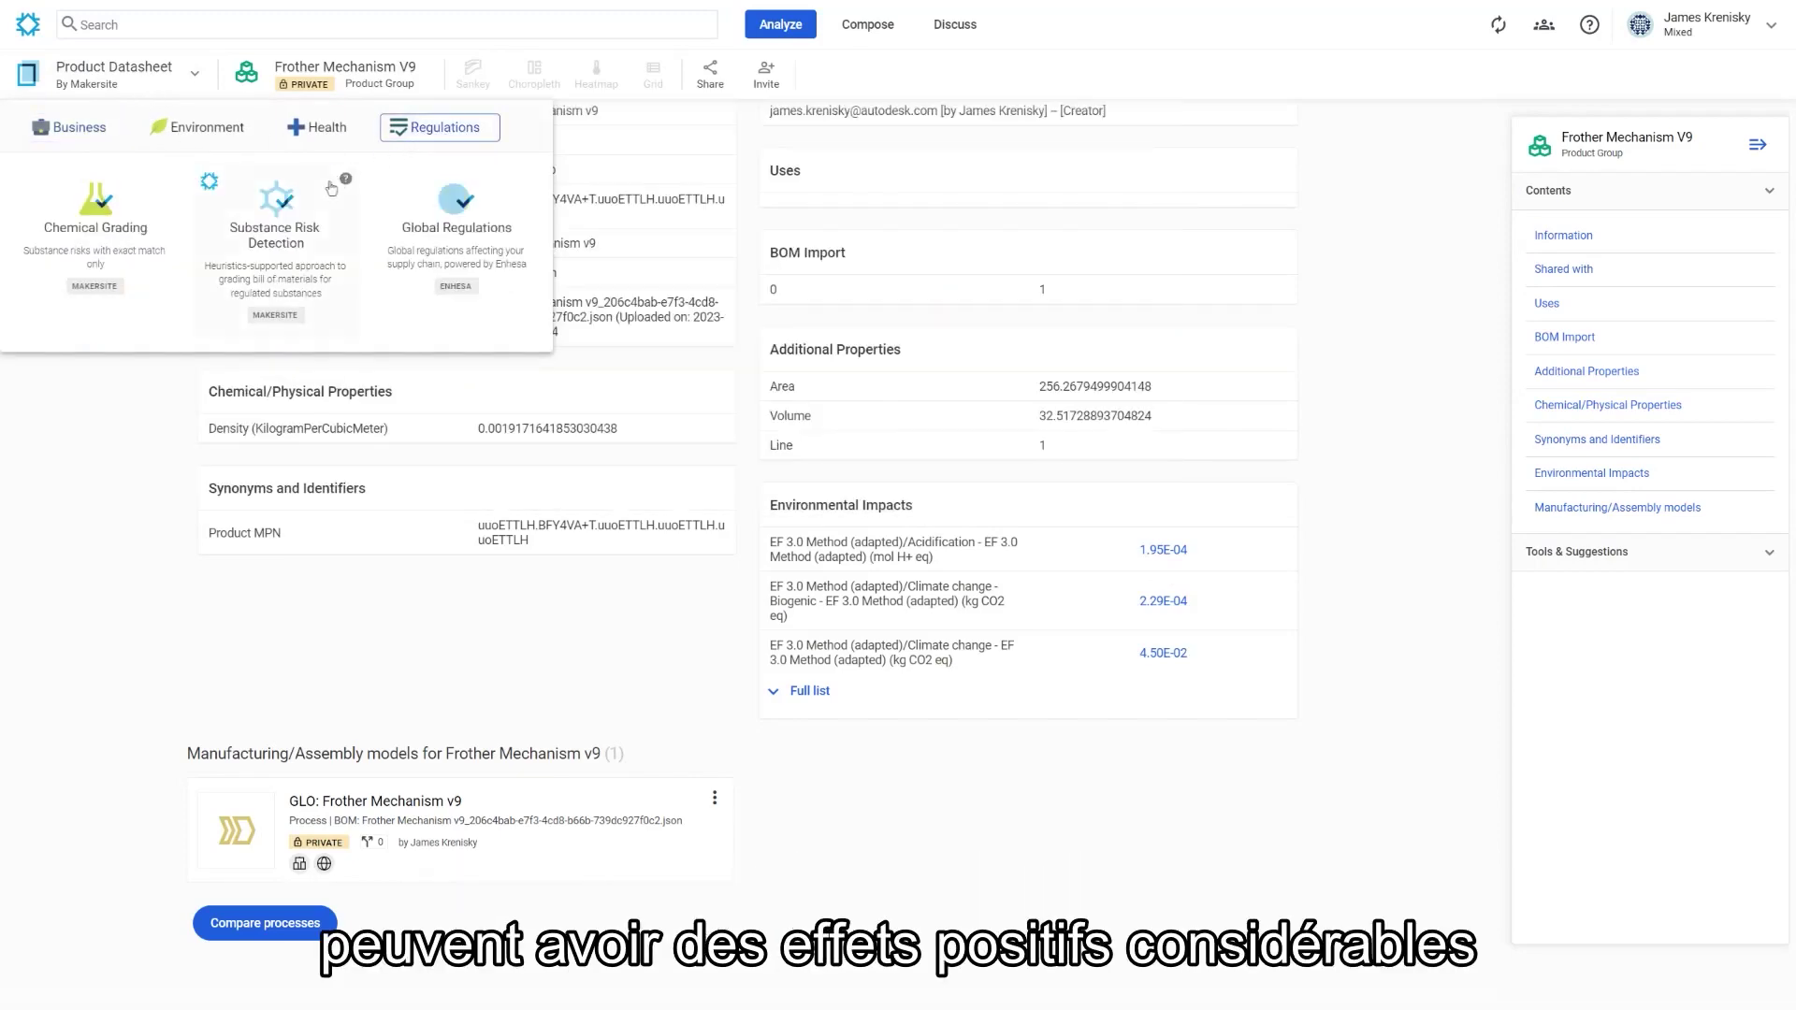
{"action": "left_click", "coordinate": [289, 234]}
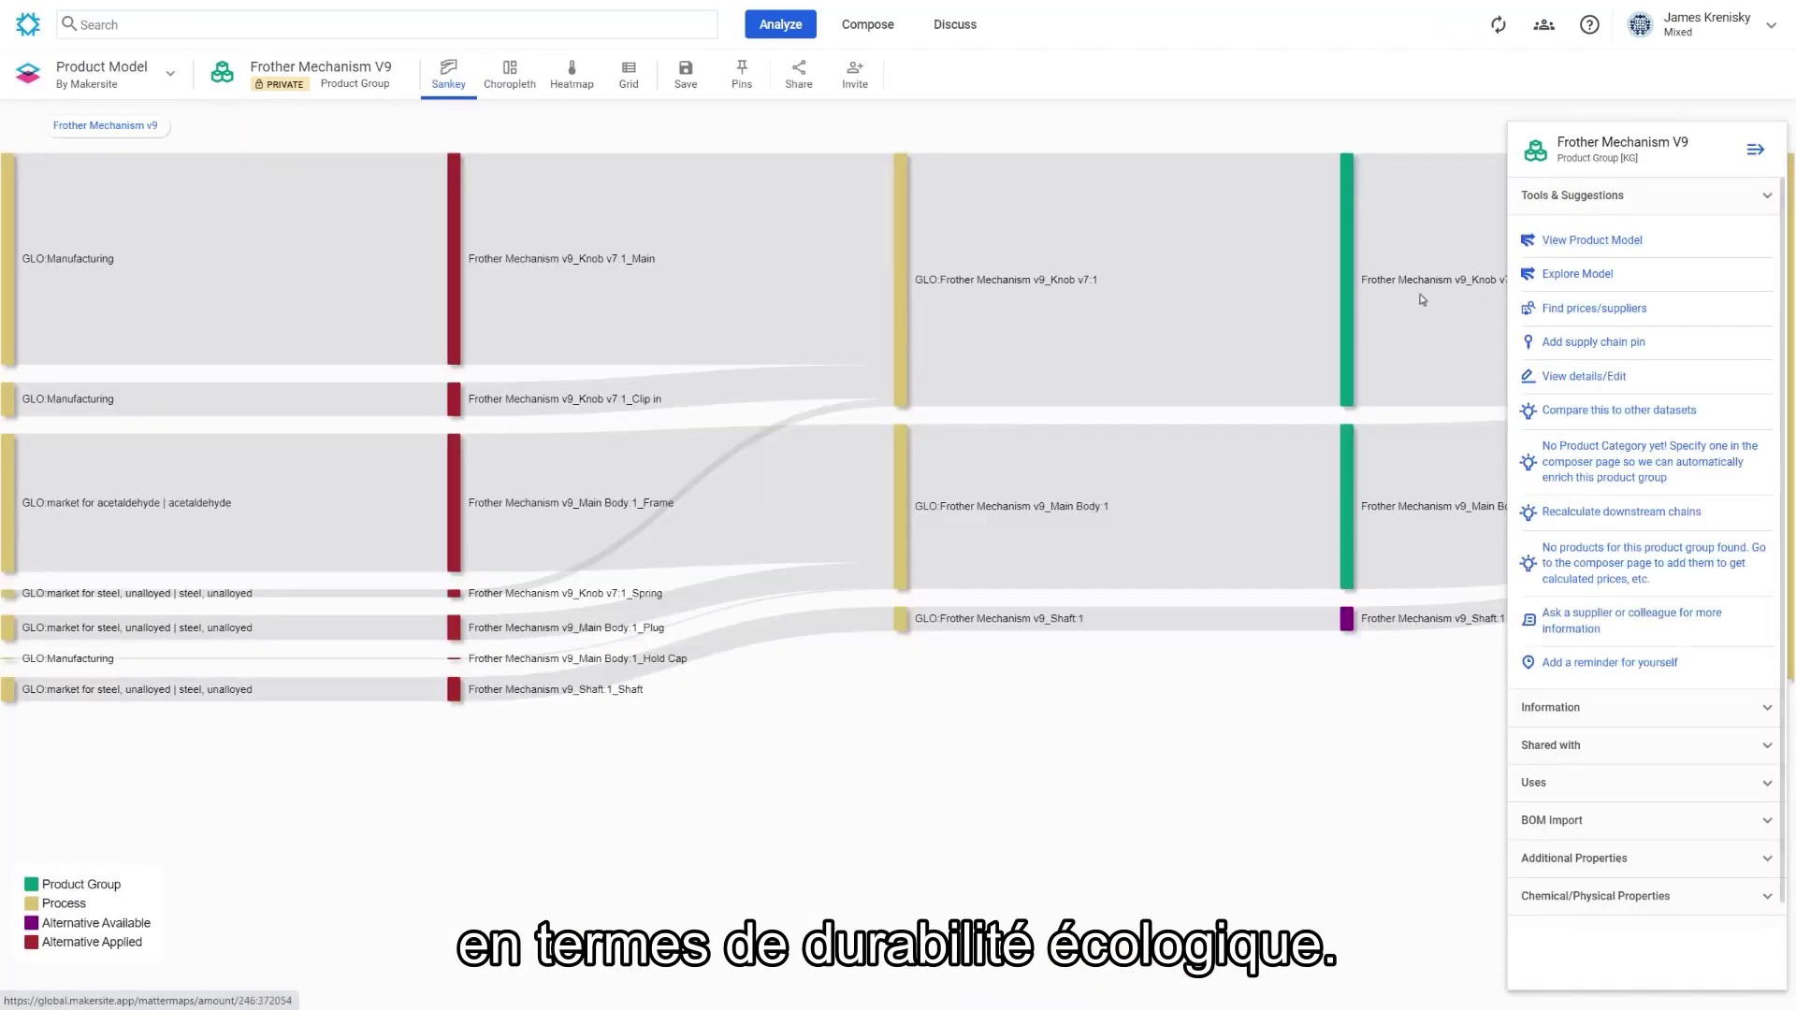
{"action": "scroll", "coordinate": [1051, 421], "scroll_direction": "down", "scroll_amount": 2}
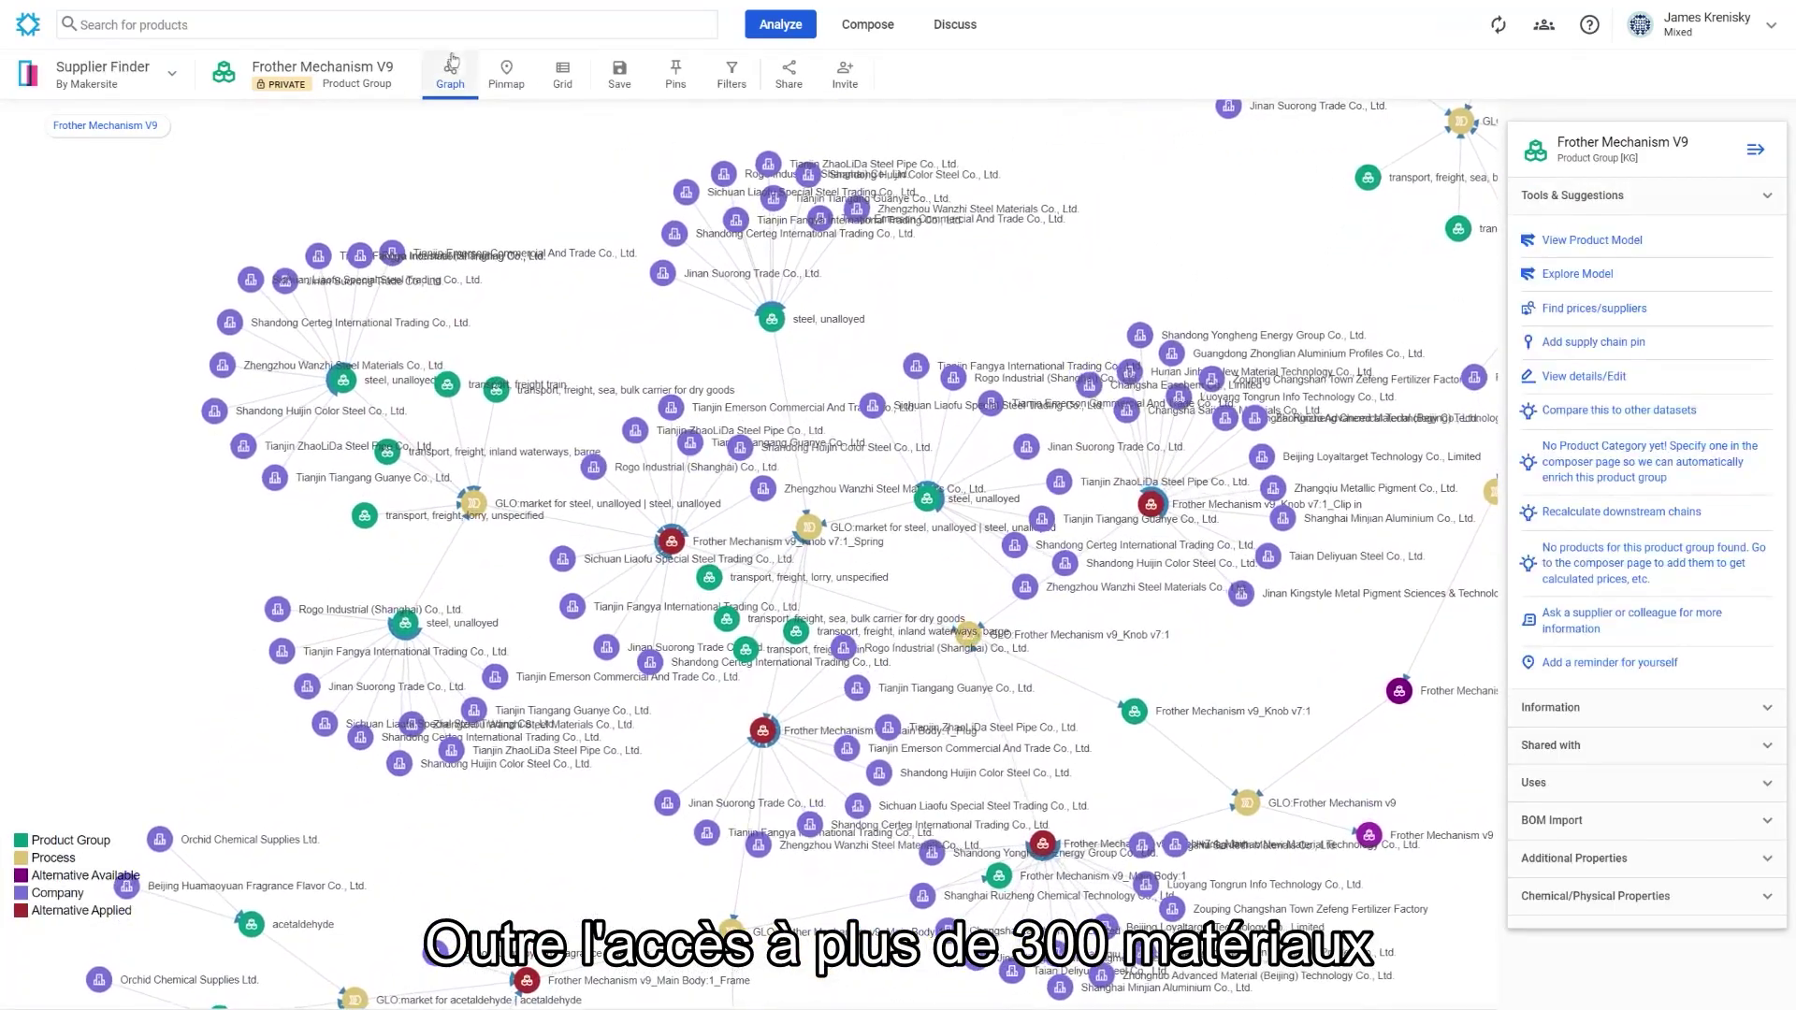
Step: View supplier sites on the Pinmap world map and launch Dynamic Performance Modelling
{"action": "left_click", "coordinate": [506, 75]}
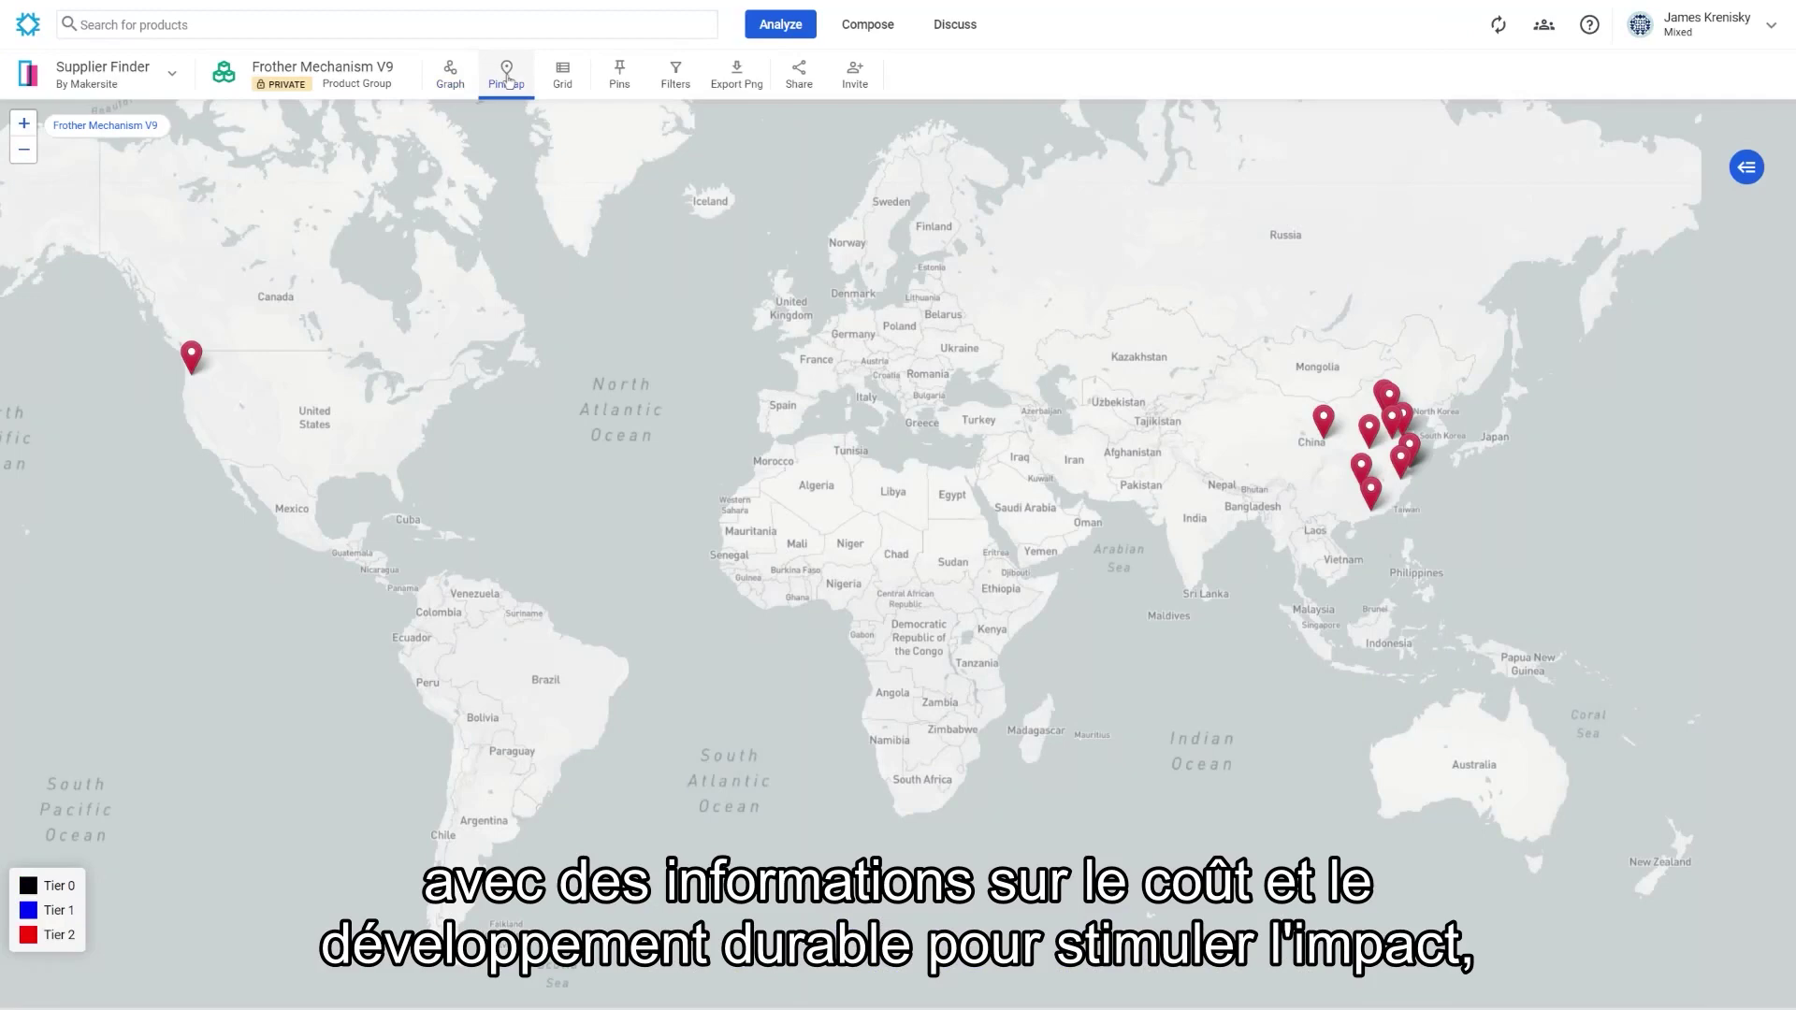
{"action": "left_click", "coordinate": [195, 371]}
{"action": "left_click", "coordinate": [122, 73]}
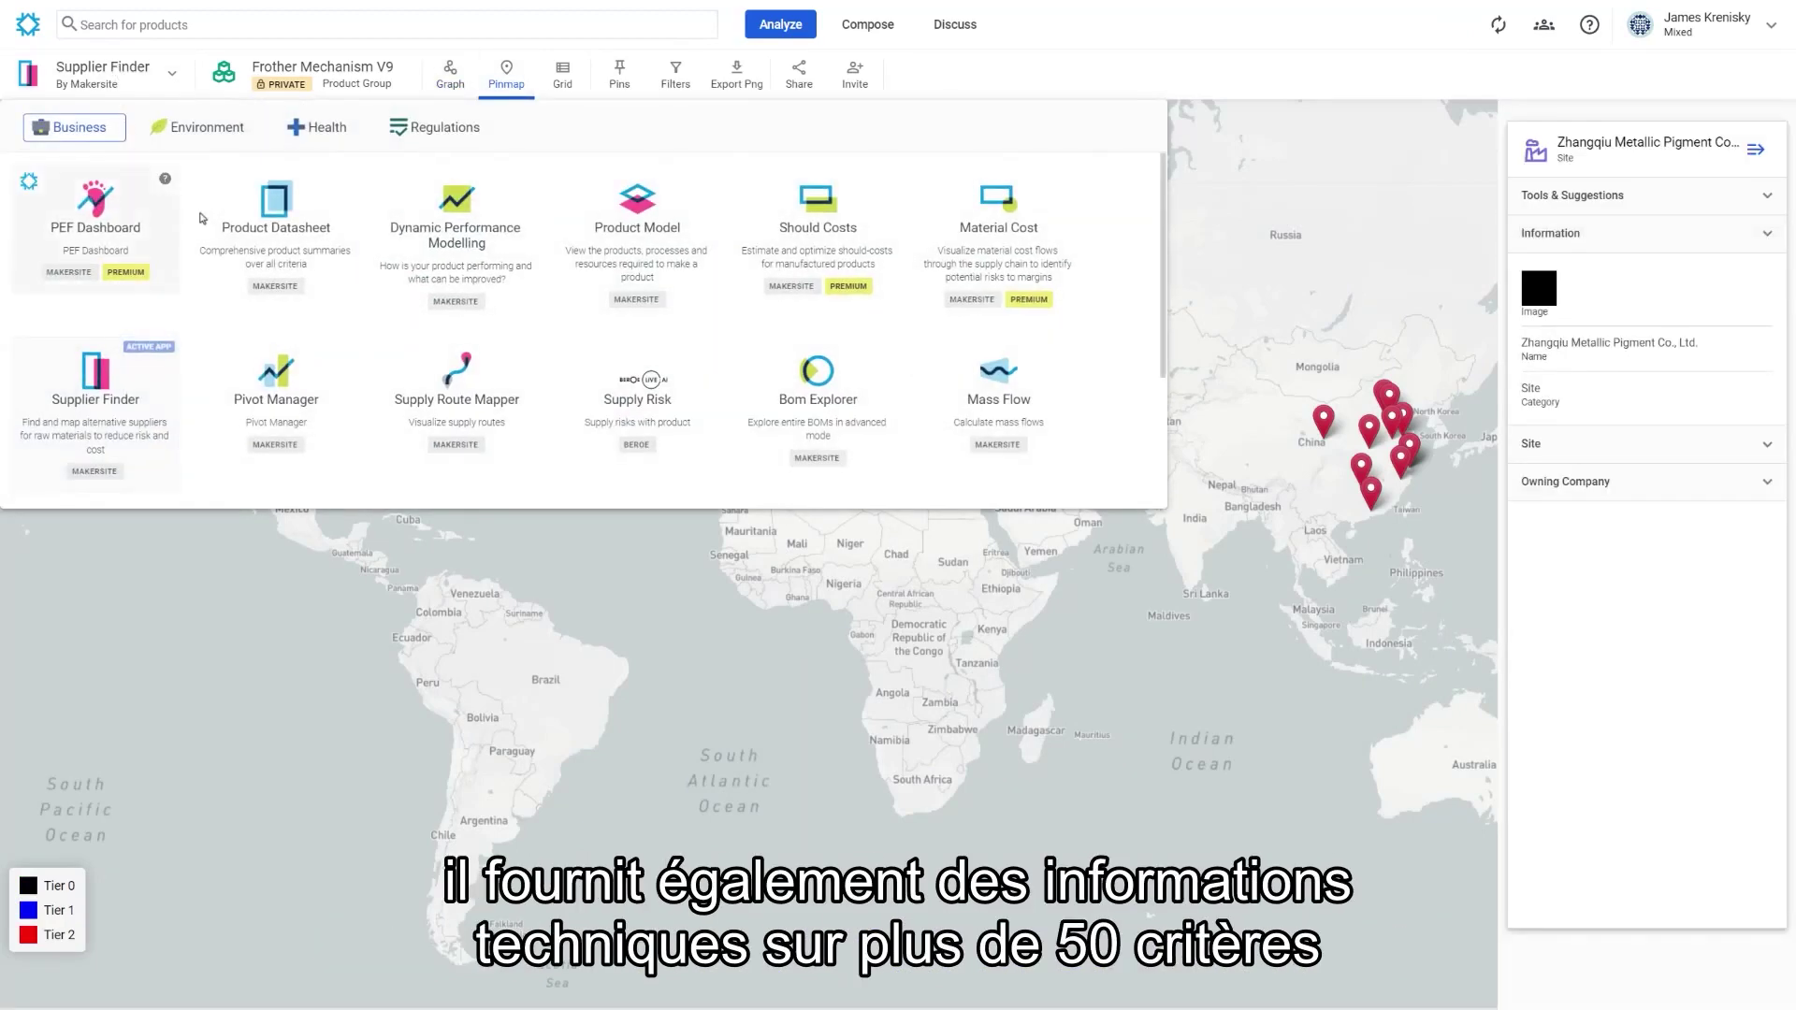
{"action": "left_click", "coordinate": [479, 241]}
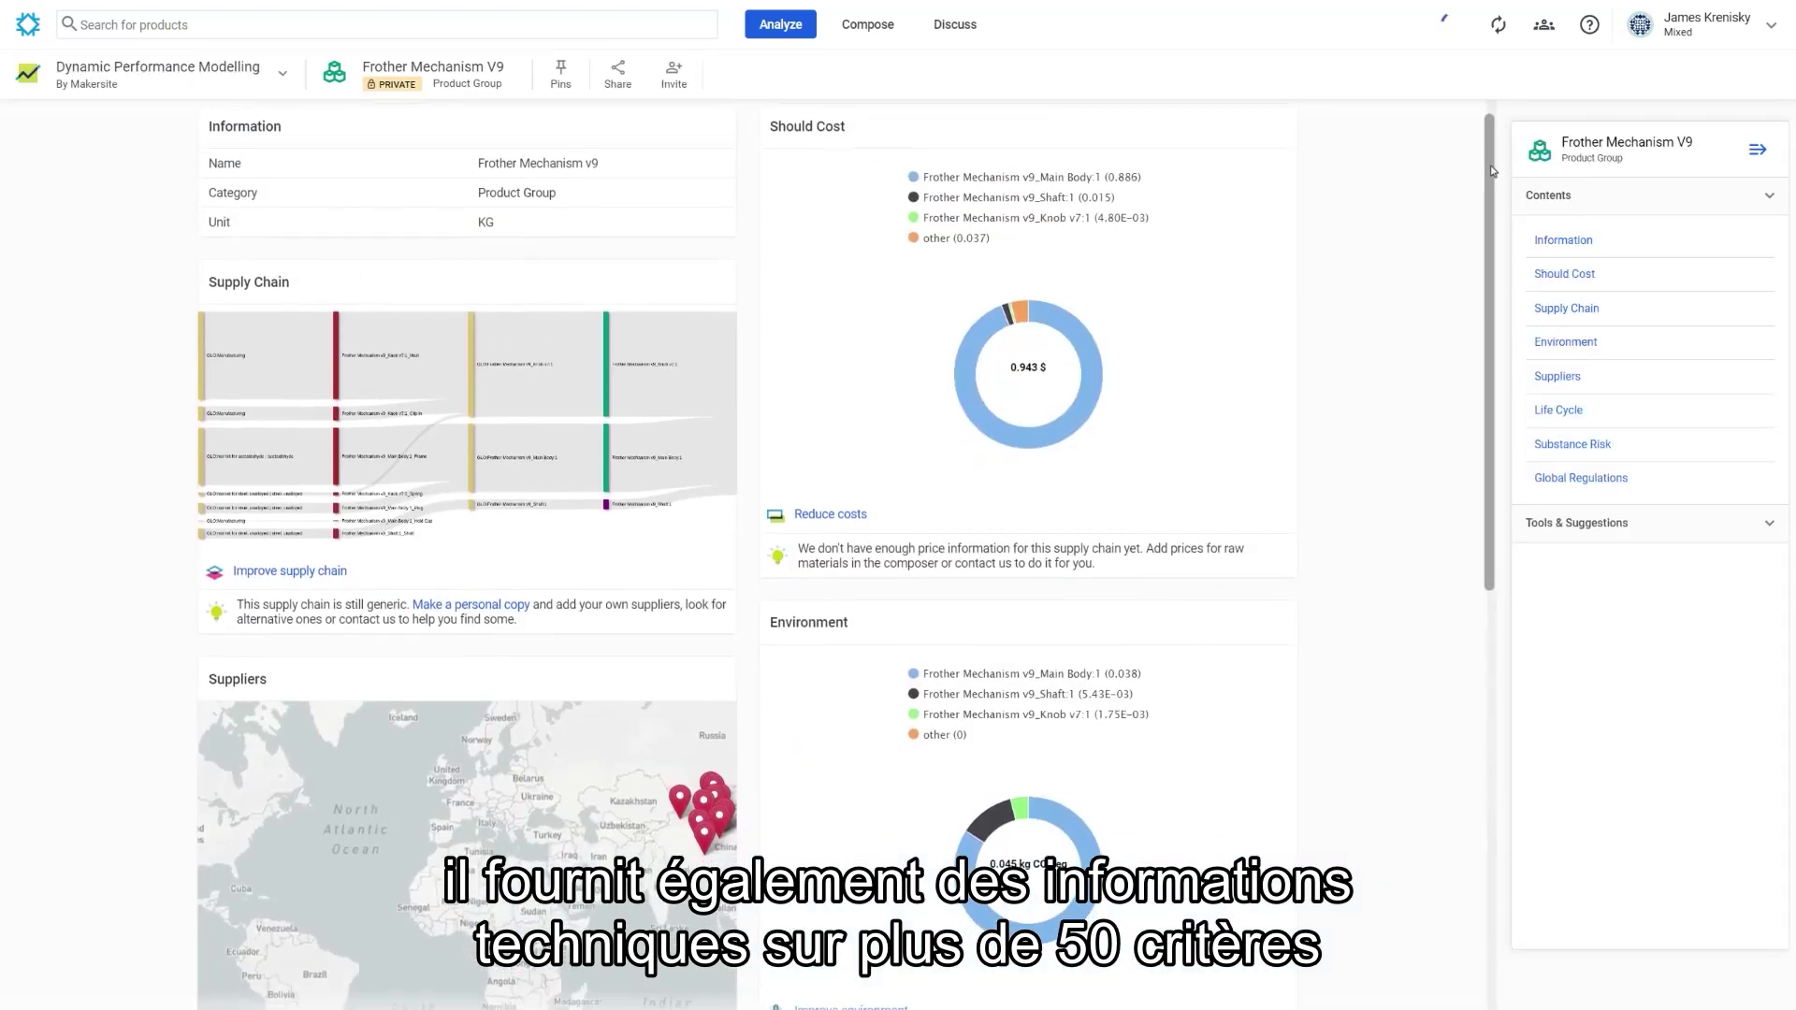
Step: Expand the Shaft and Main Body nodes in the BOM Explorer and select the Plug part
{"action": "left_click_drag", "start_coordinate": [1493, 171], "coordinate": [1503, 591]}
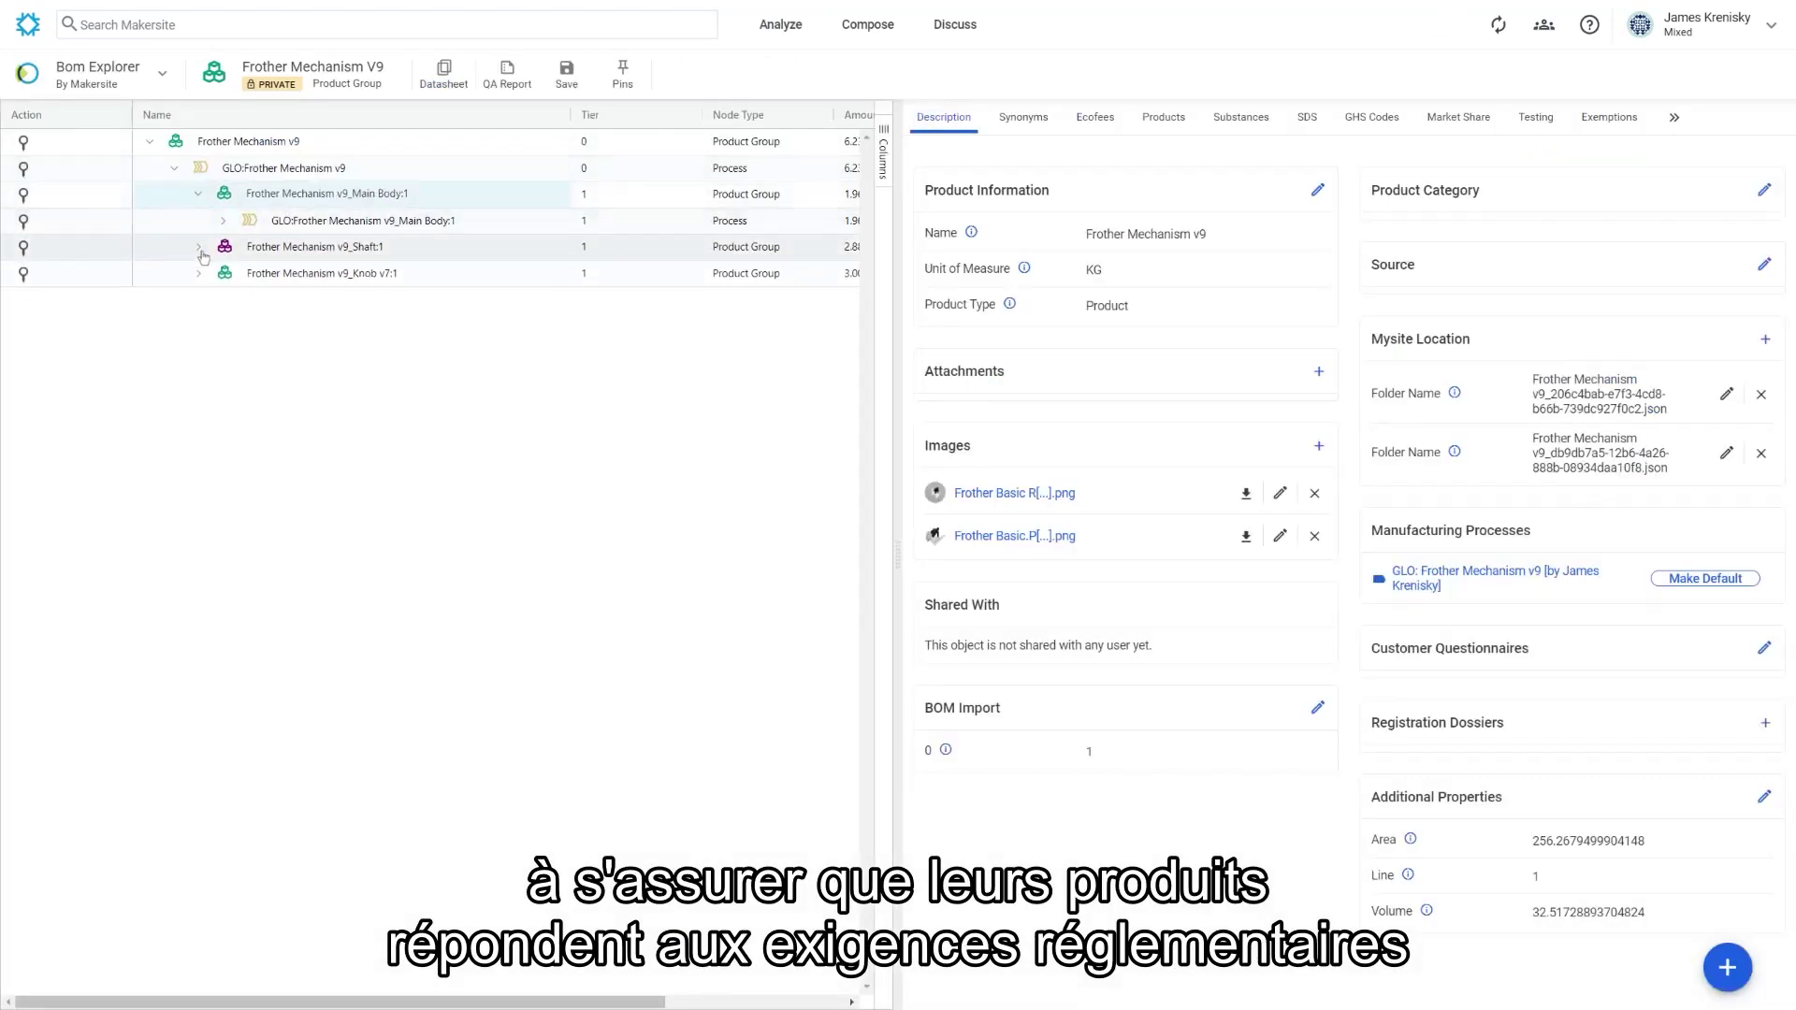
{"action": "left_click", "coordinate": [198, 247]}
{"action": "left_click", "coordinate": [222, 221]}
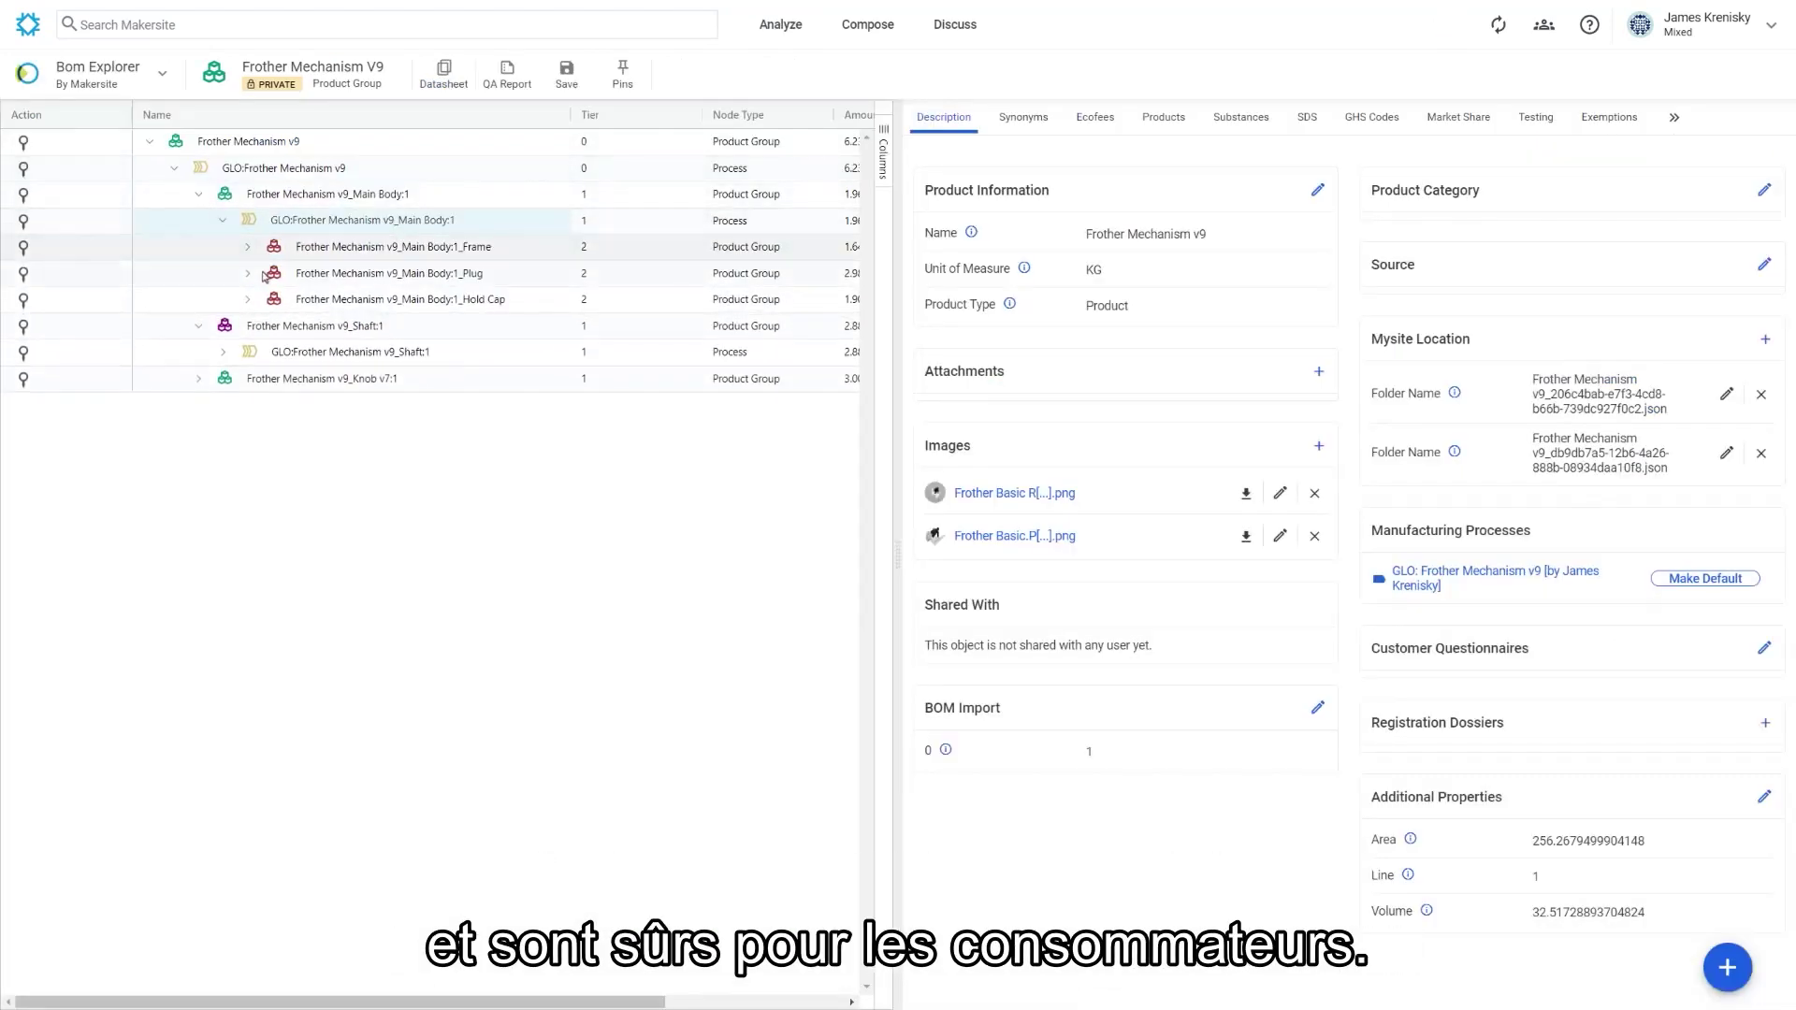
{"action": "left_click", "coordinate": [455, 283]}
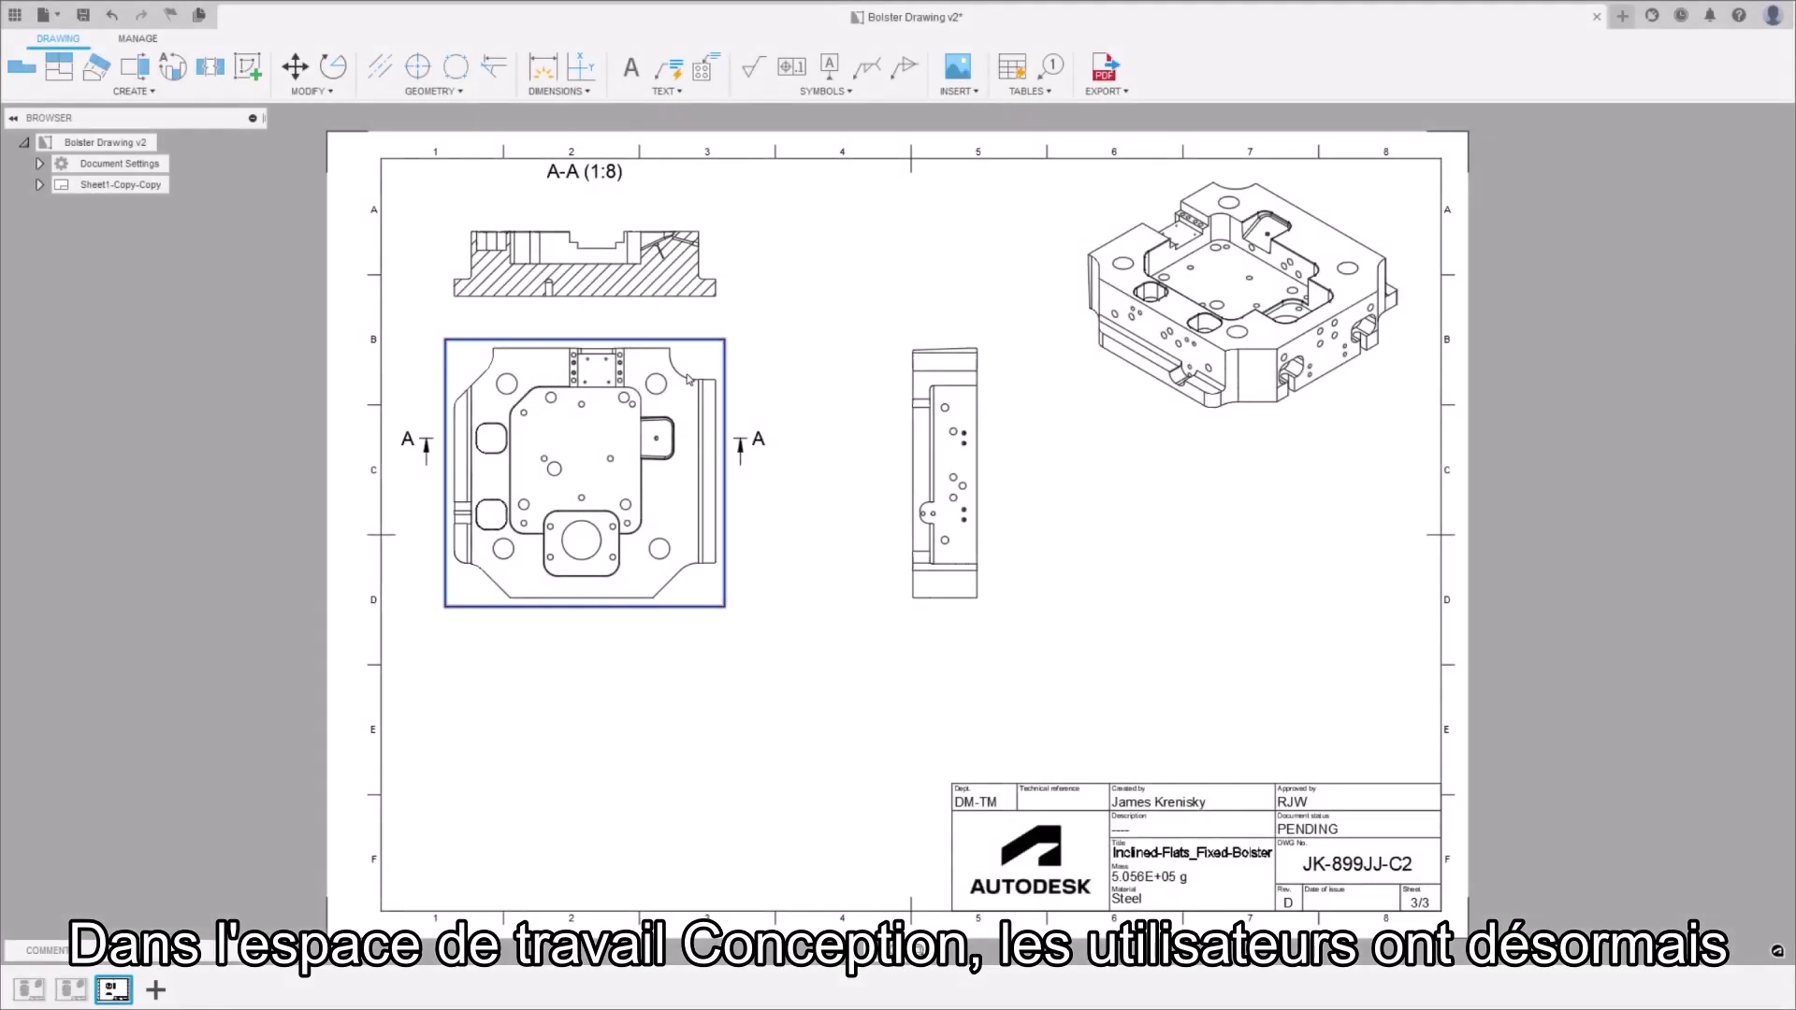
Step: Turn on automatic centermarks for several hole types in the plan view
{"action": "double_click", "coordinate": [687, 379]}
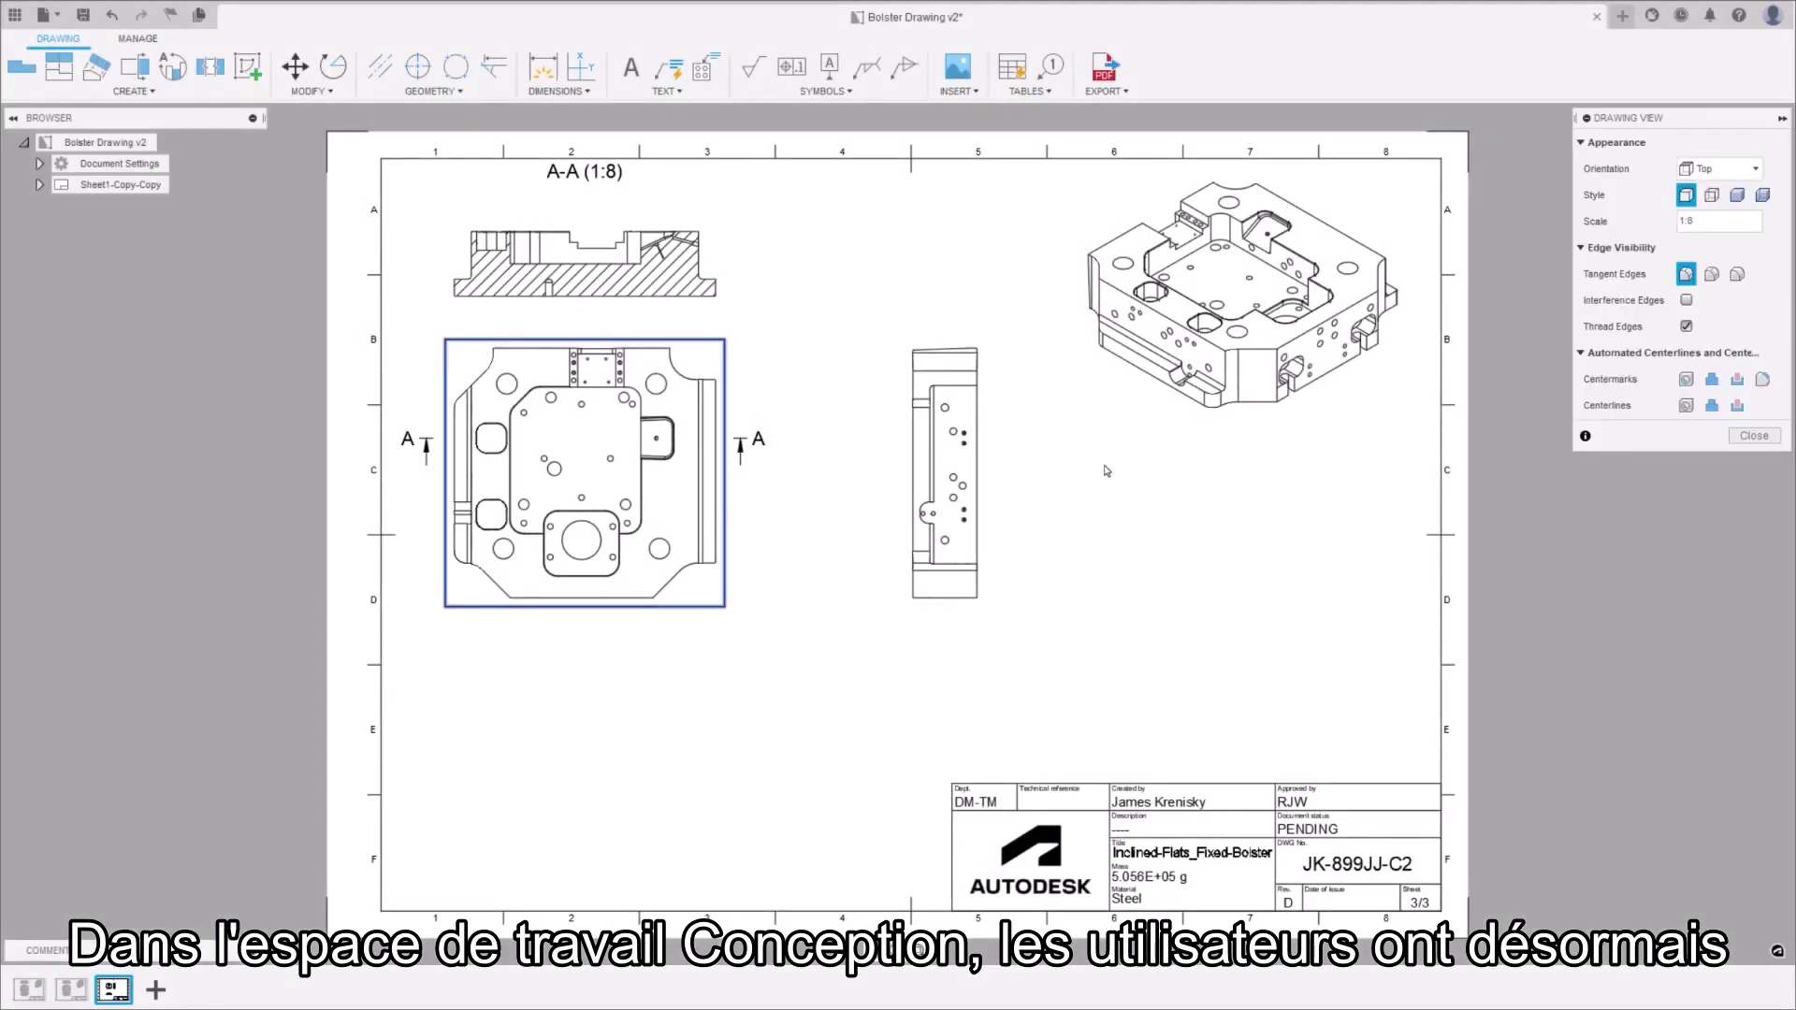
{"action": "left_click", "coordinate": [1686, 379]}
{"action": "left_click", "coordinate": [1737, 379]}
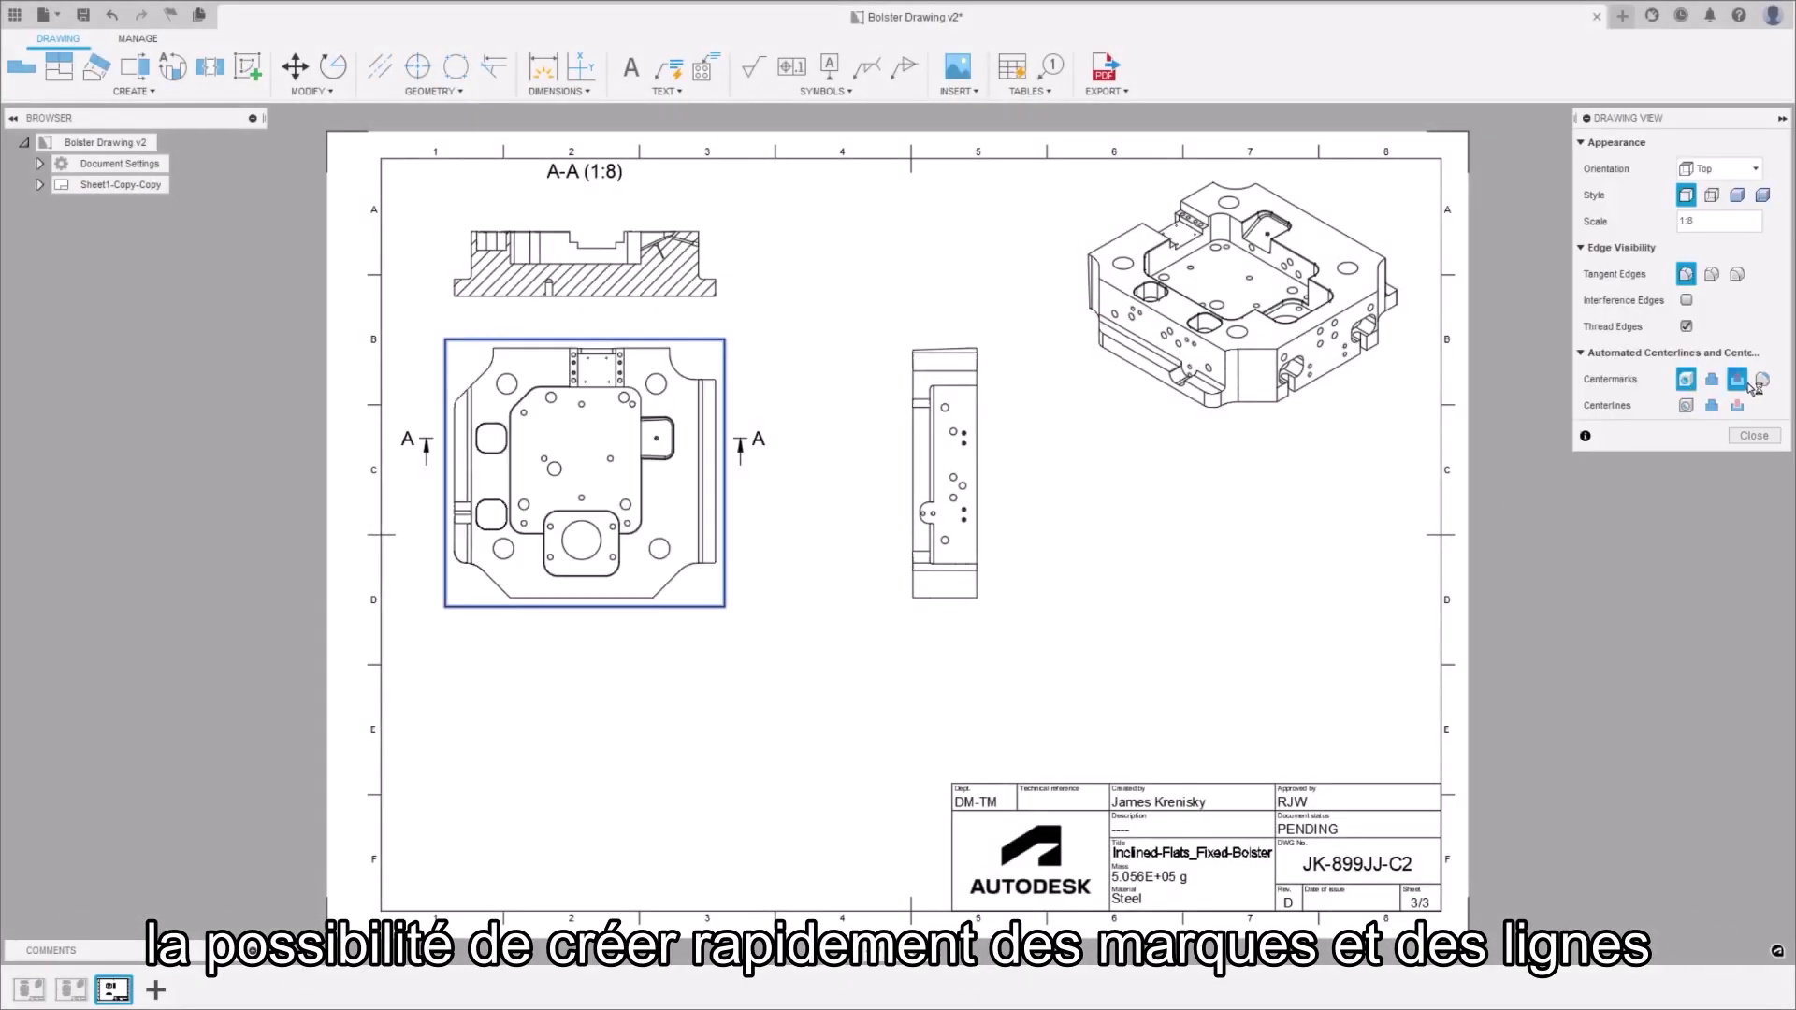
{"action": "left_click", "coordinate": [1762, 380]}
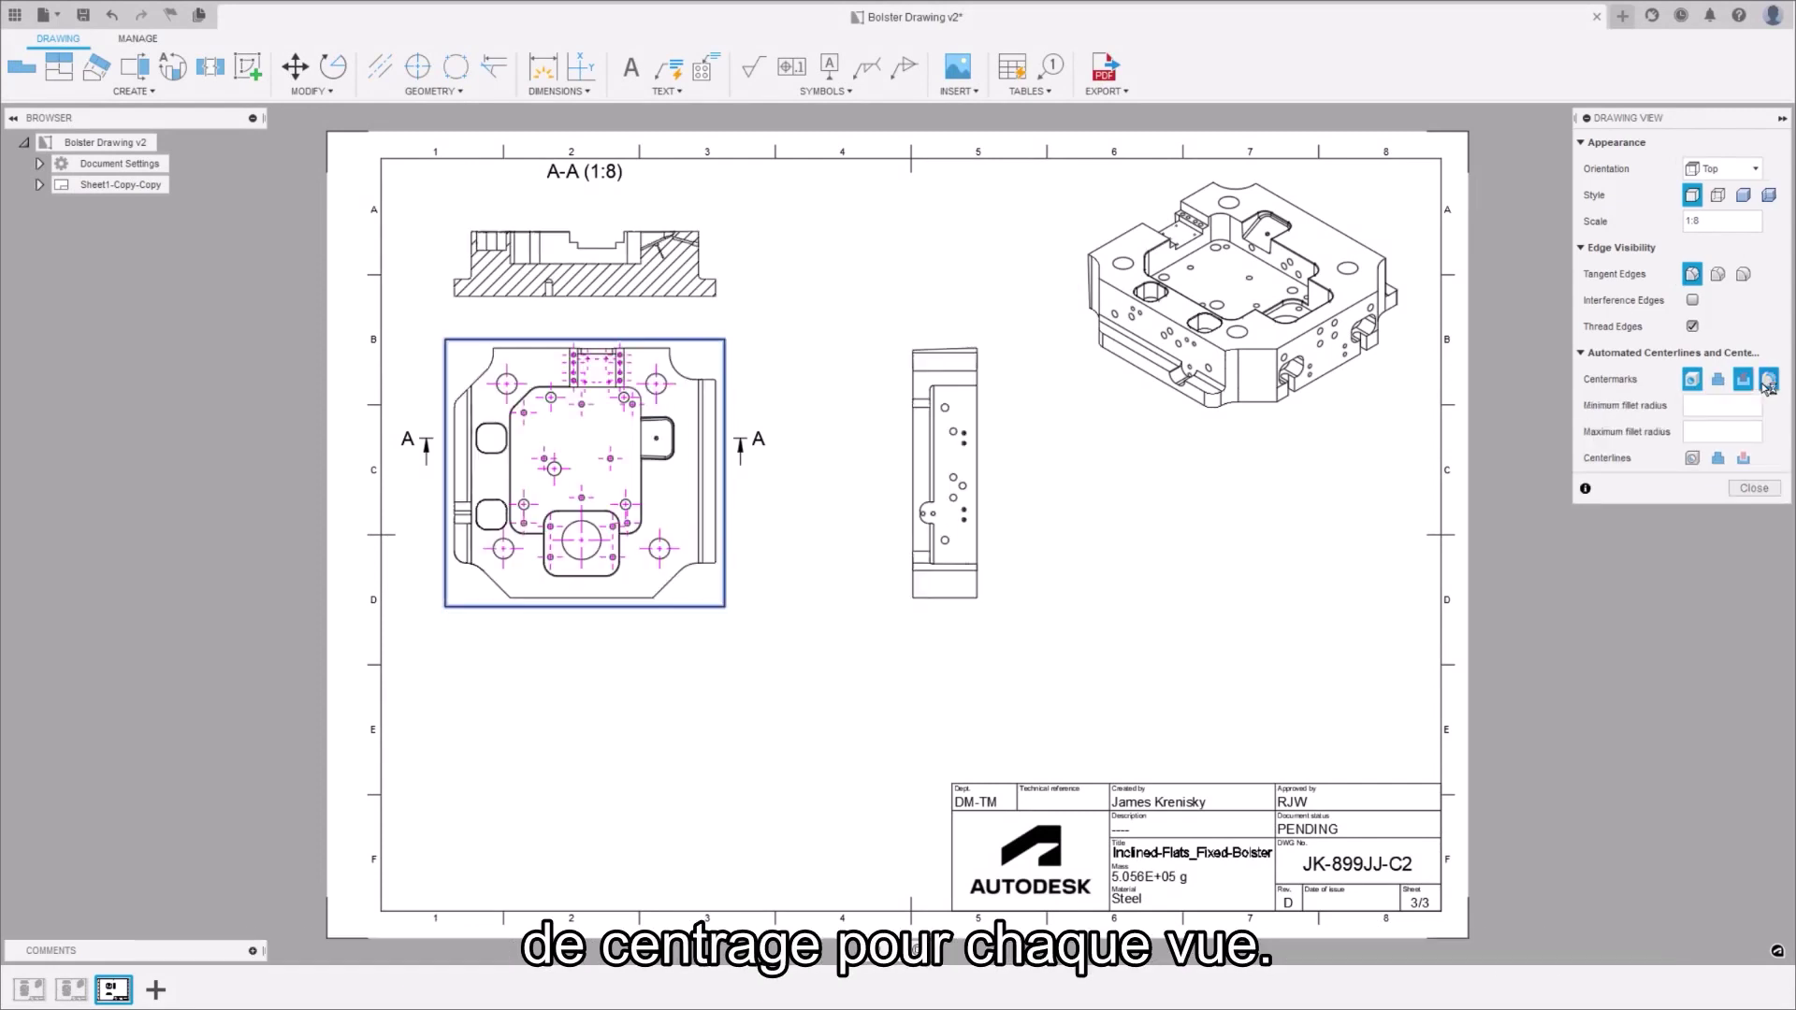
Step: Add fillet-arc centermarks with a maximum radius limit to the A-A section view
{"action": "left_click", "coordinate": [1753, 487]}
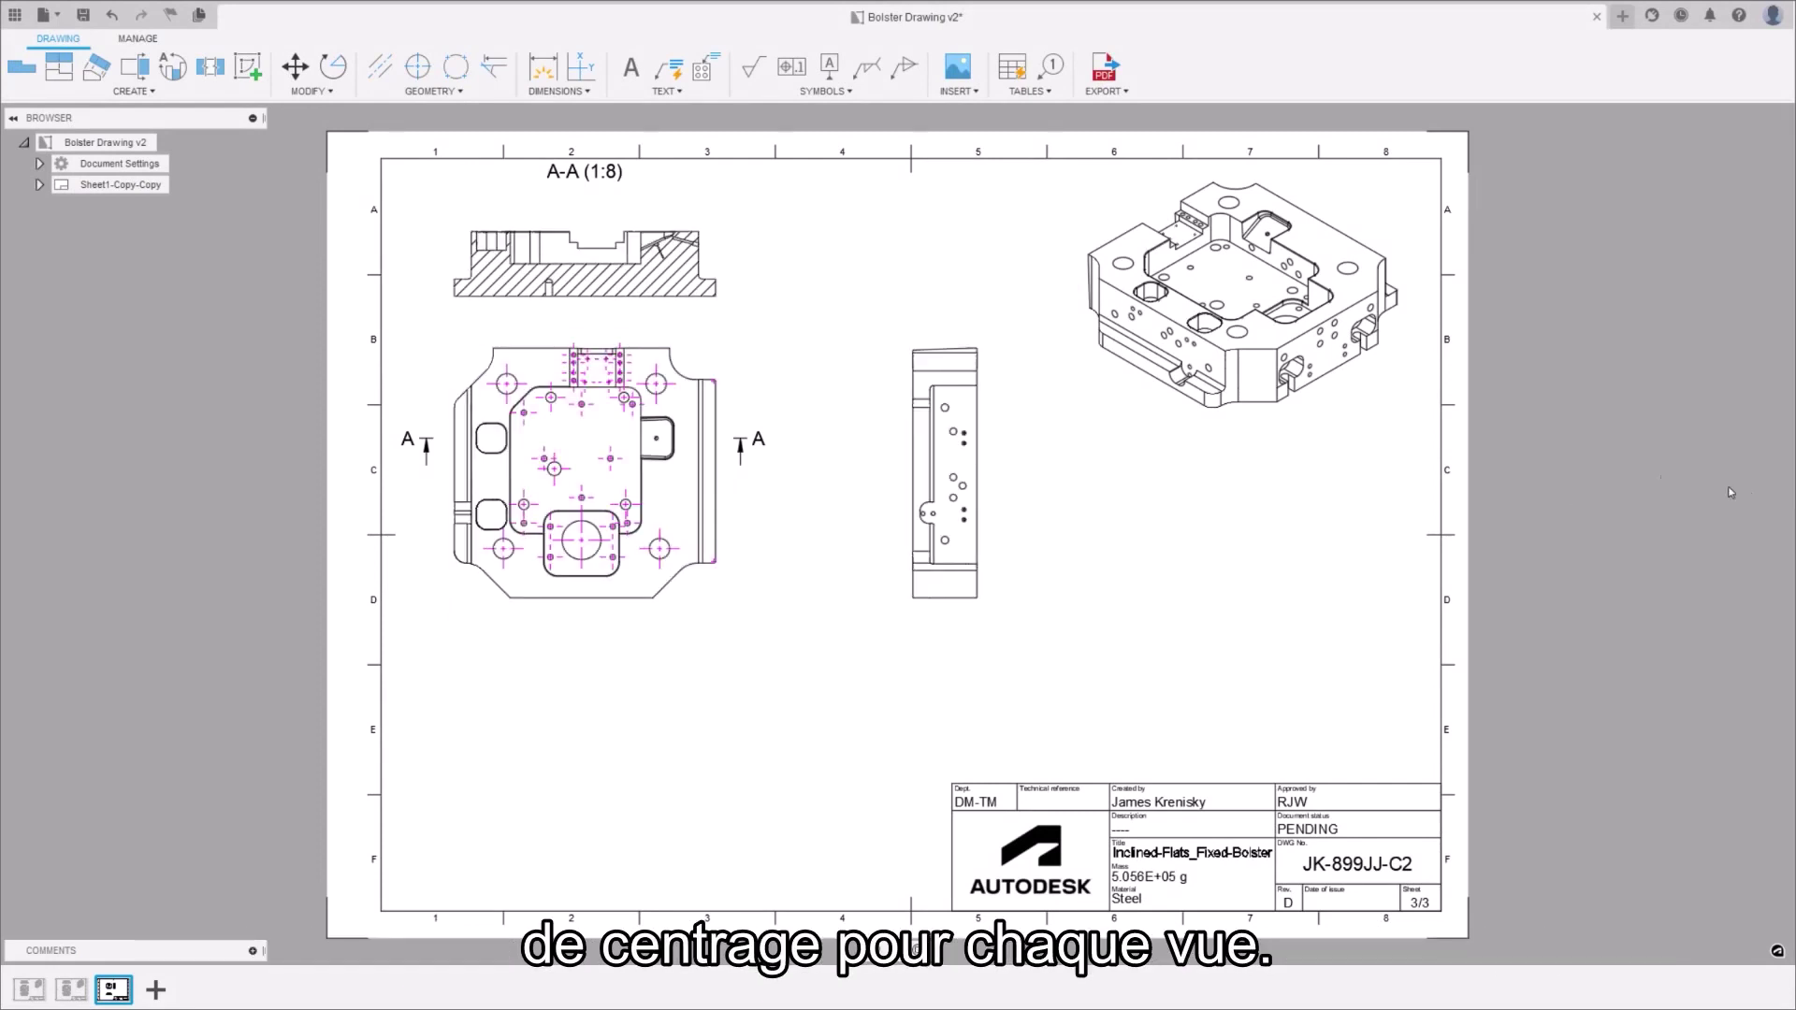
{"action": "double_click", "coordinate": [633, 245]}
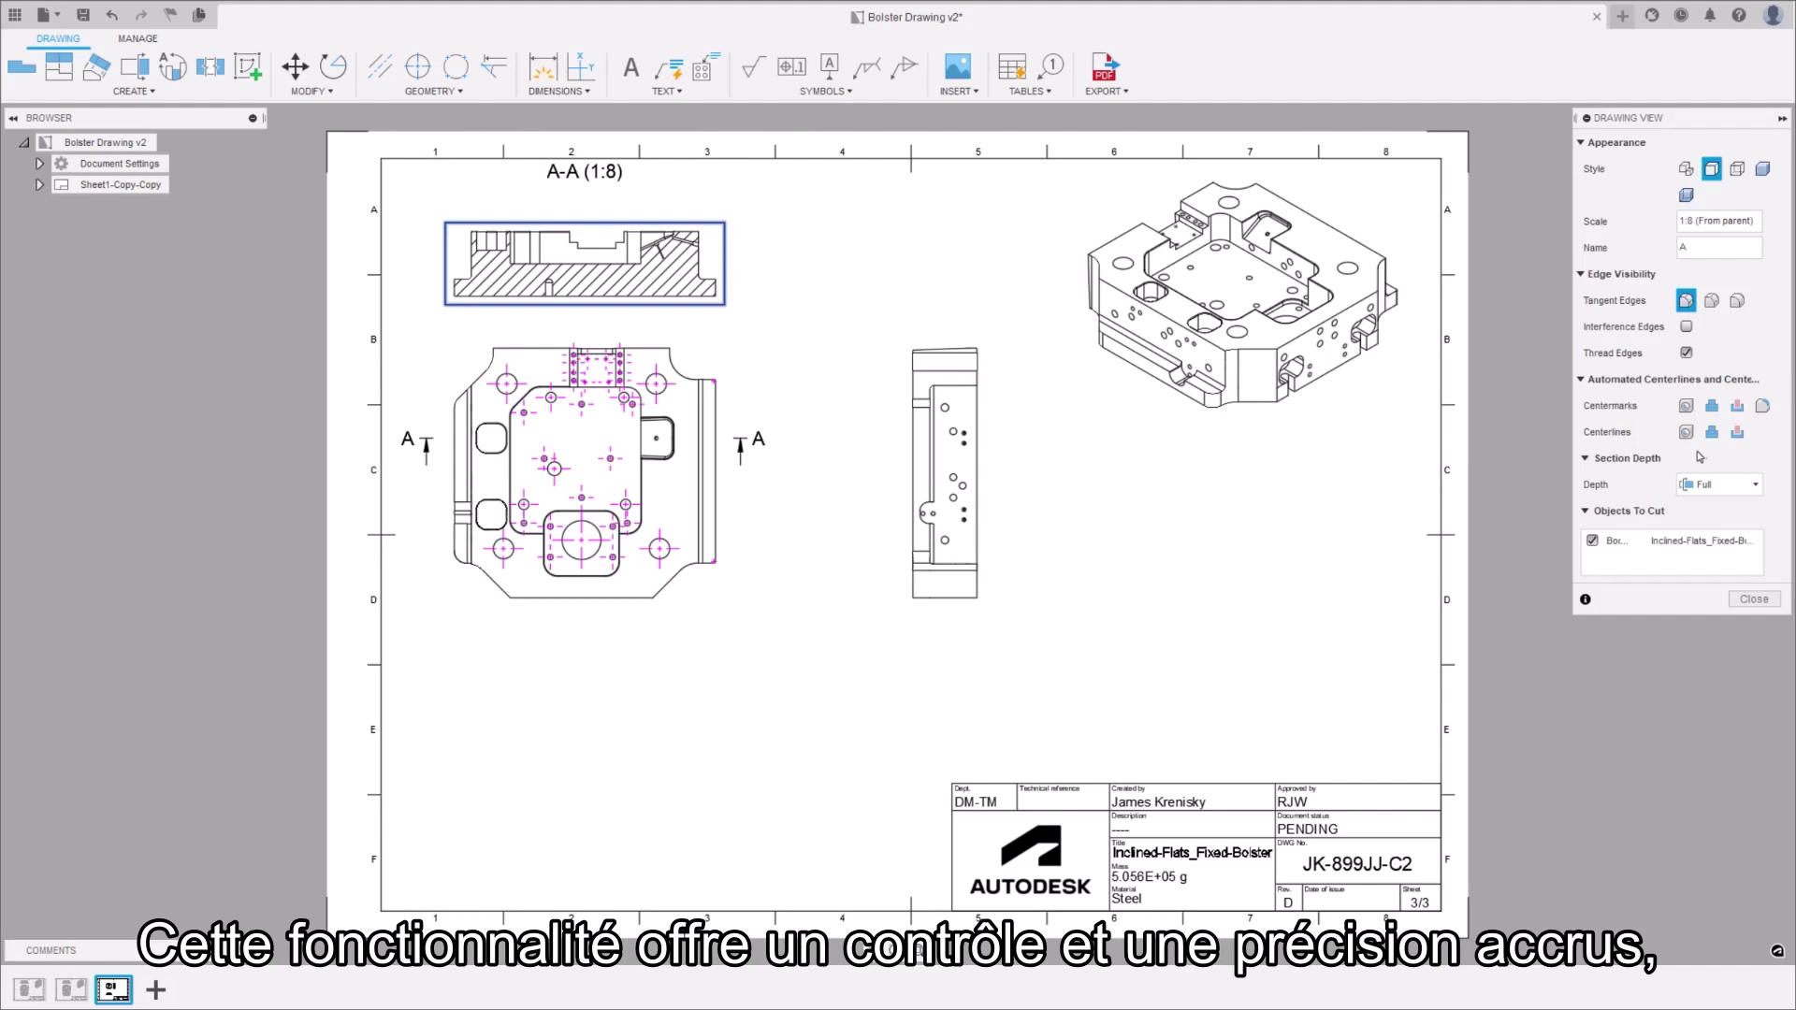
{"action": "left_click", "coordinate": [1762, 407]}
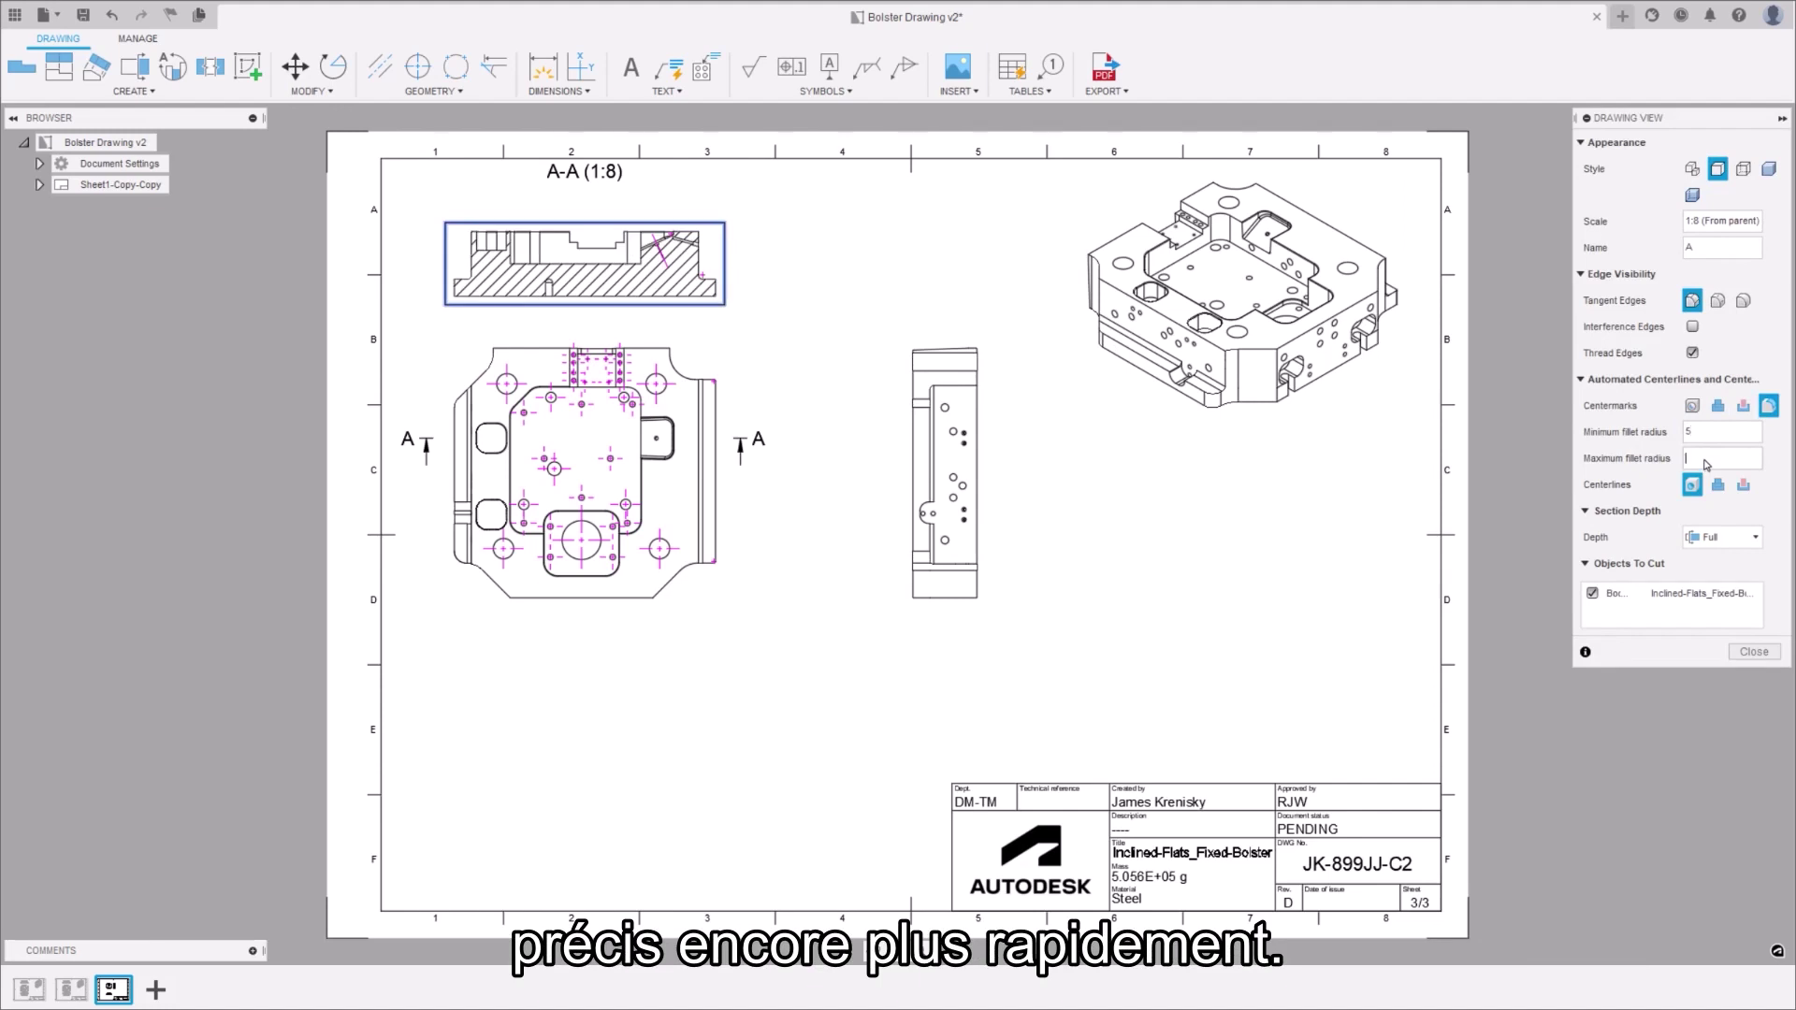
{"action": "left_click", "coordinate": [1706, 466]}
{"action": "type", "text": "10"}
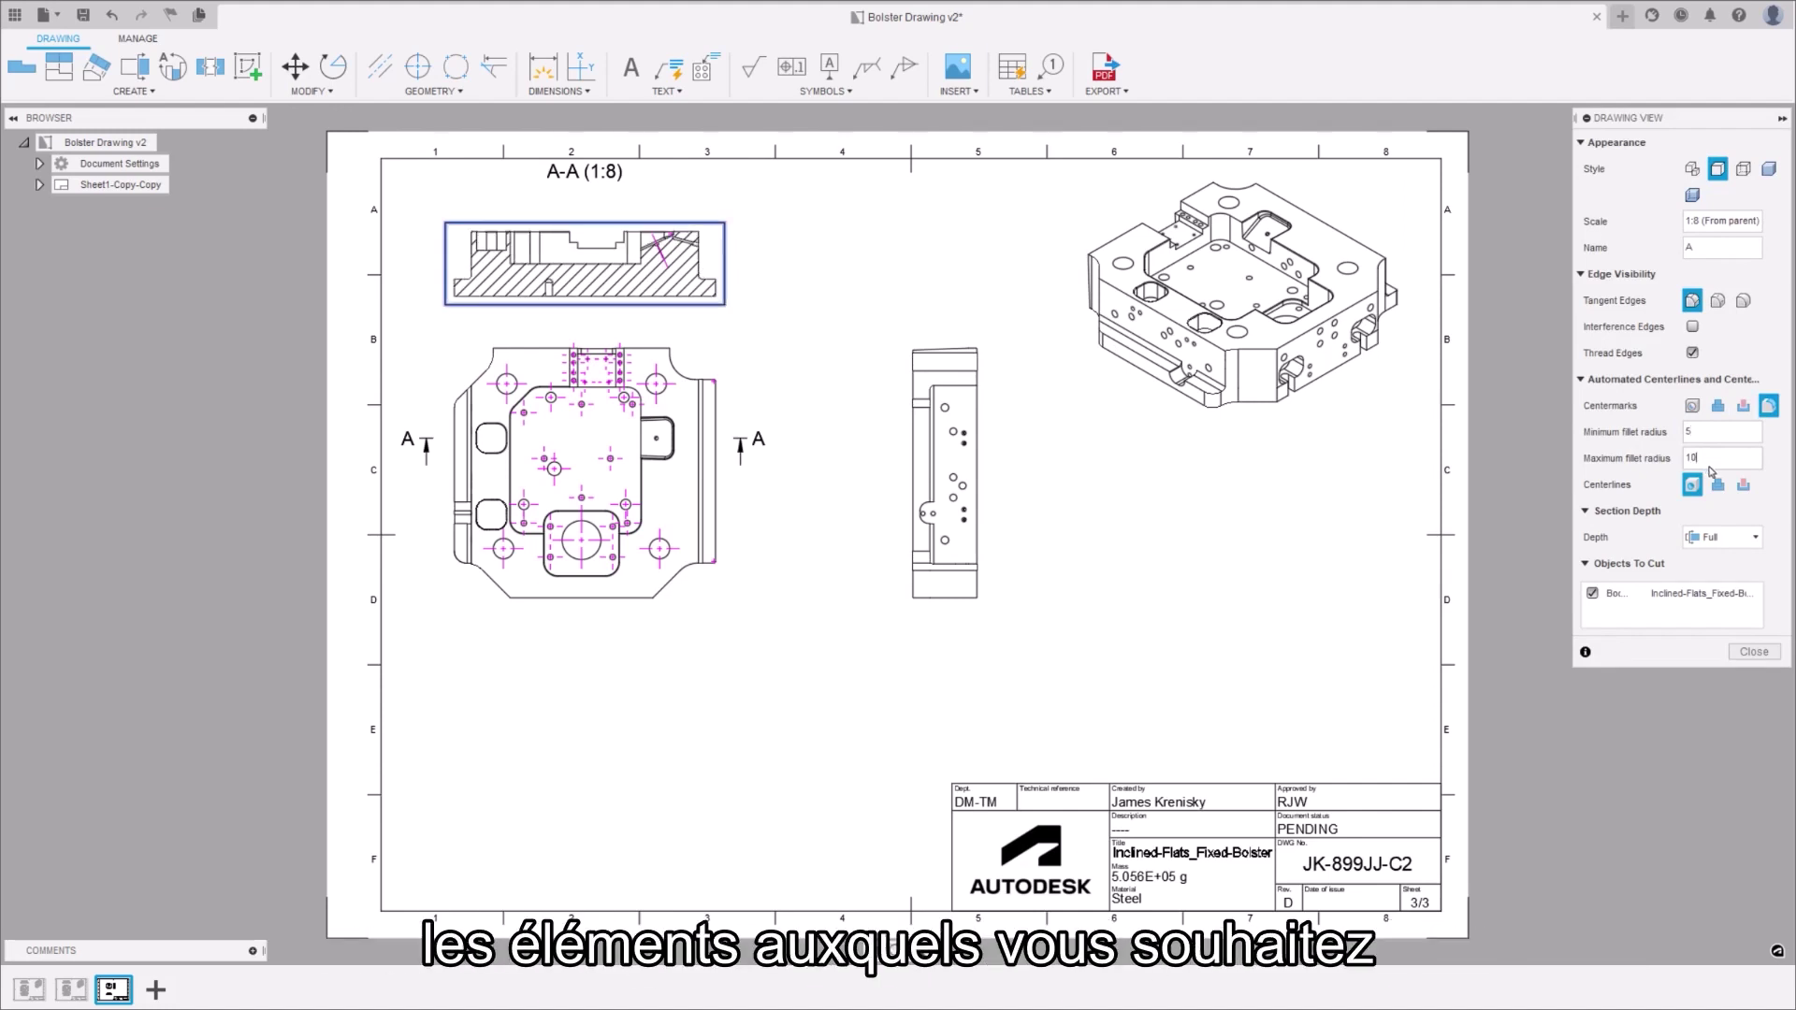
{"action": "left_click", "coordinate": [1752, 652]}
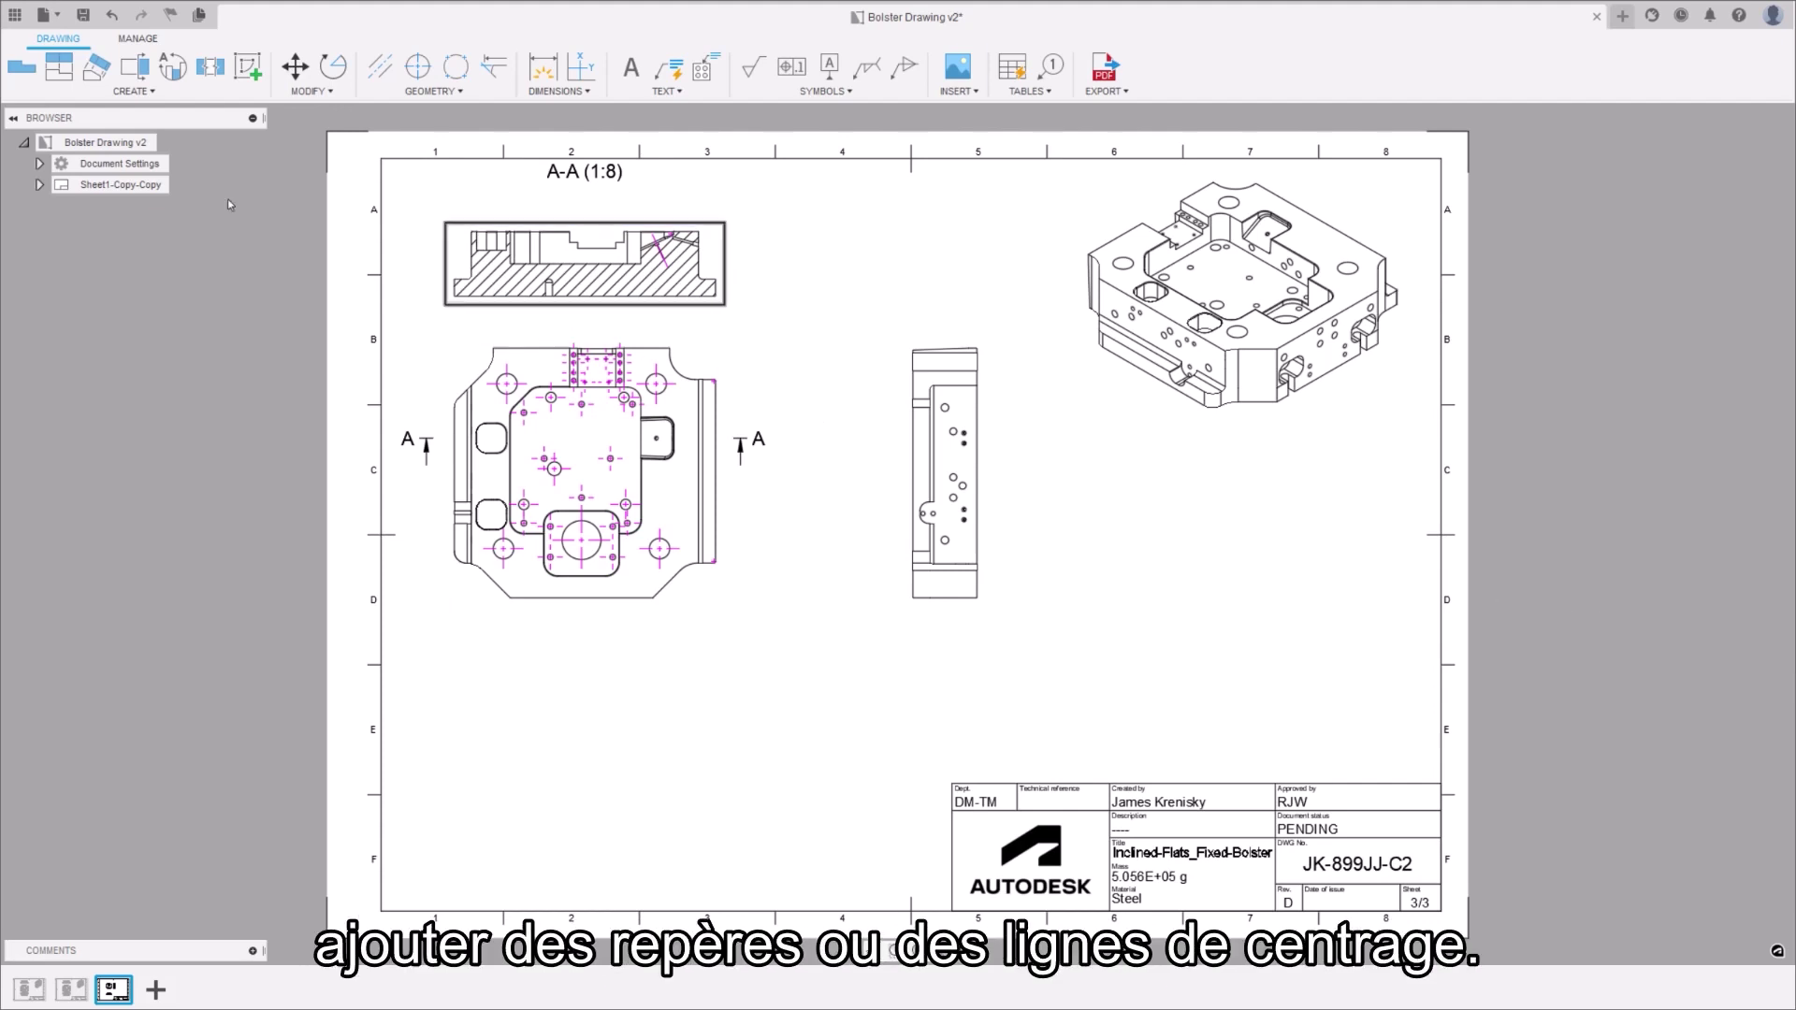
Step: Add a centerline to the section view and place an auxiliary view of the bolster
{"action": "left_click", "coordinate": [96, 66]}
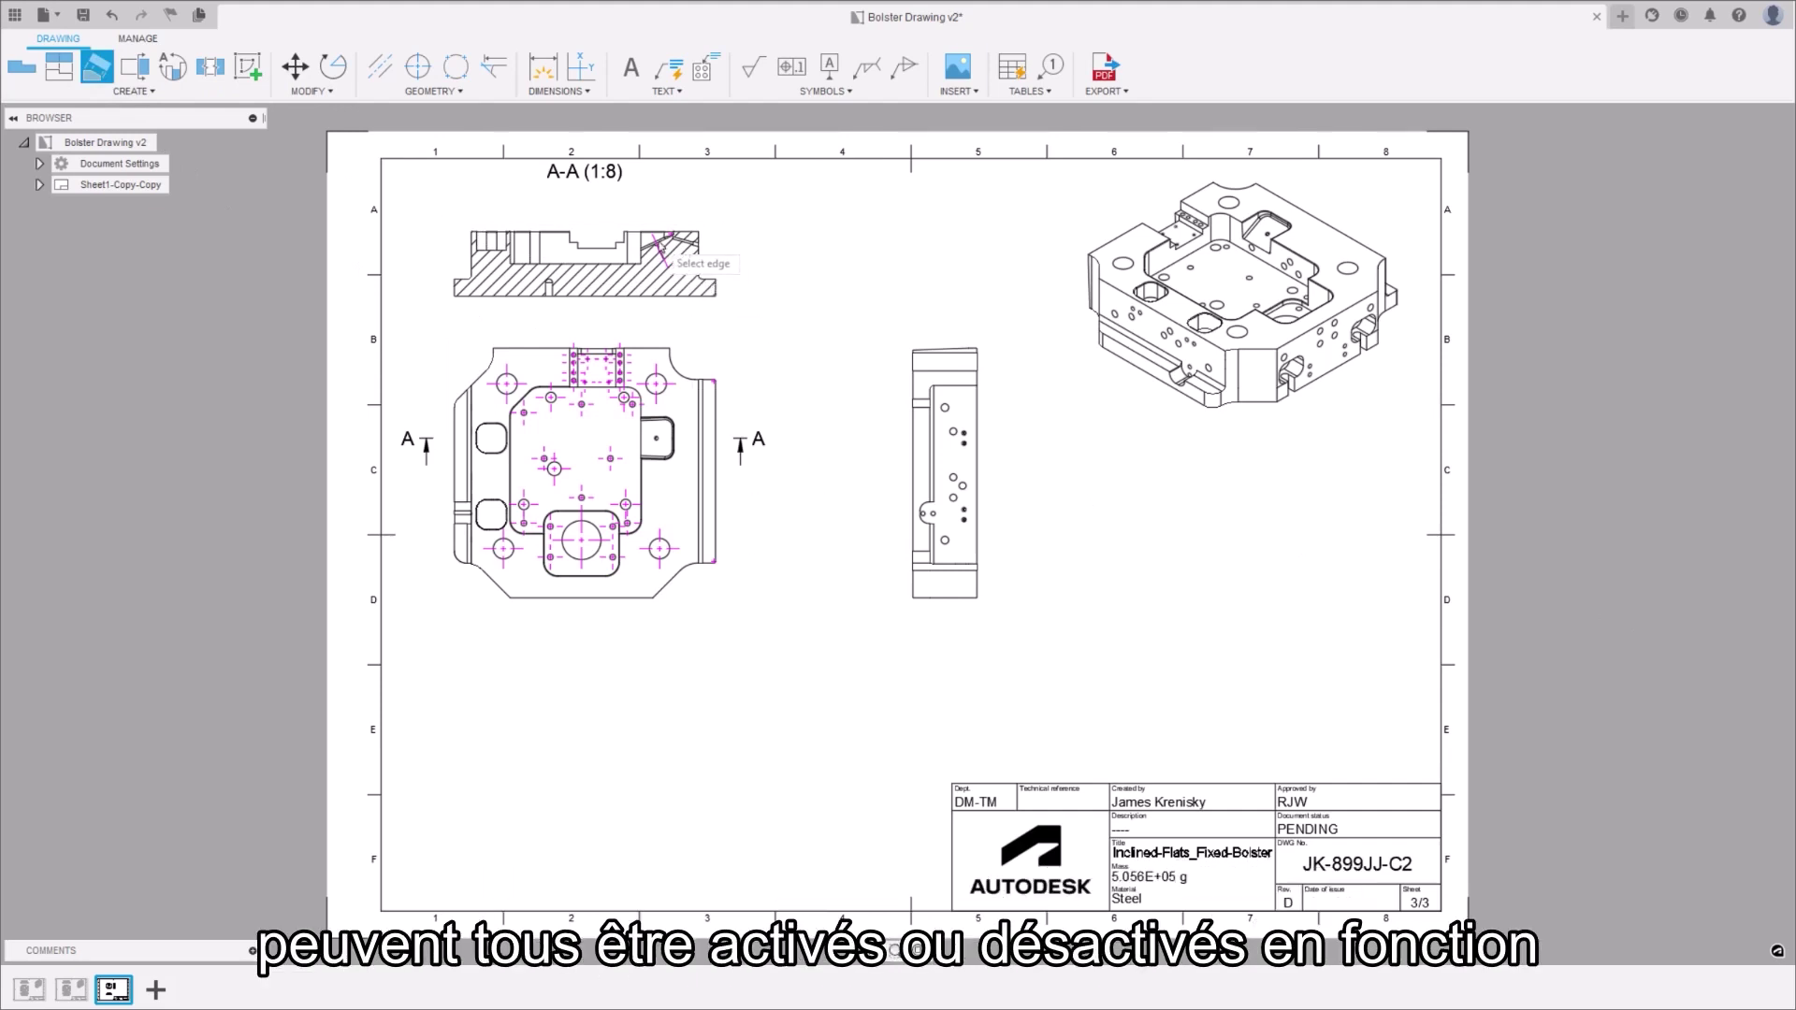
{"action": "left_click", "coordinate": [663, 245]}
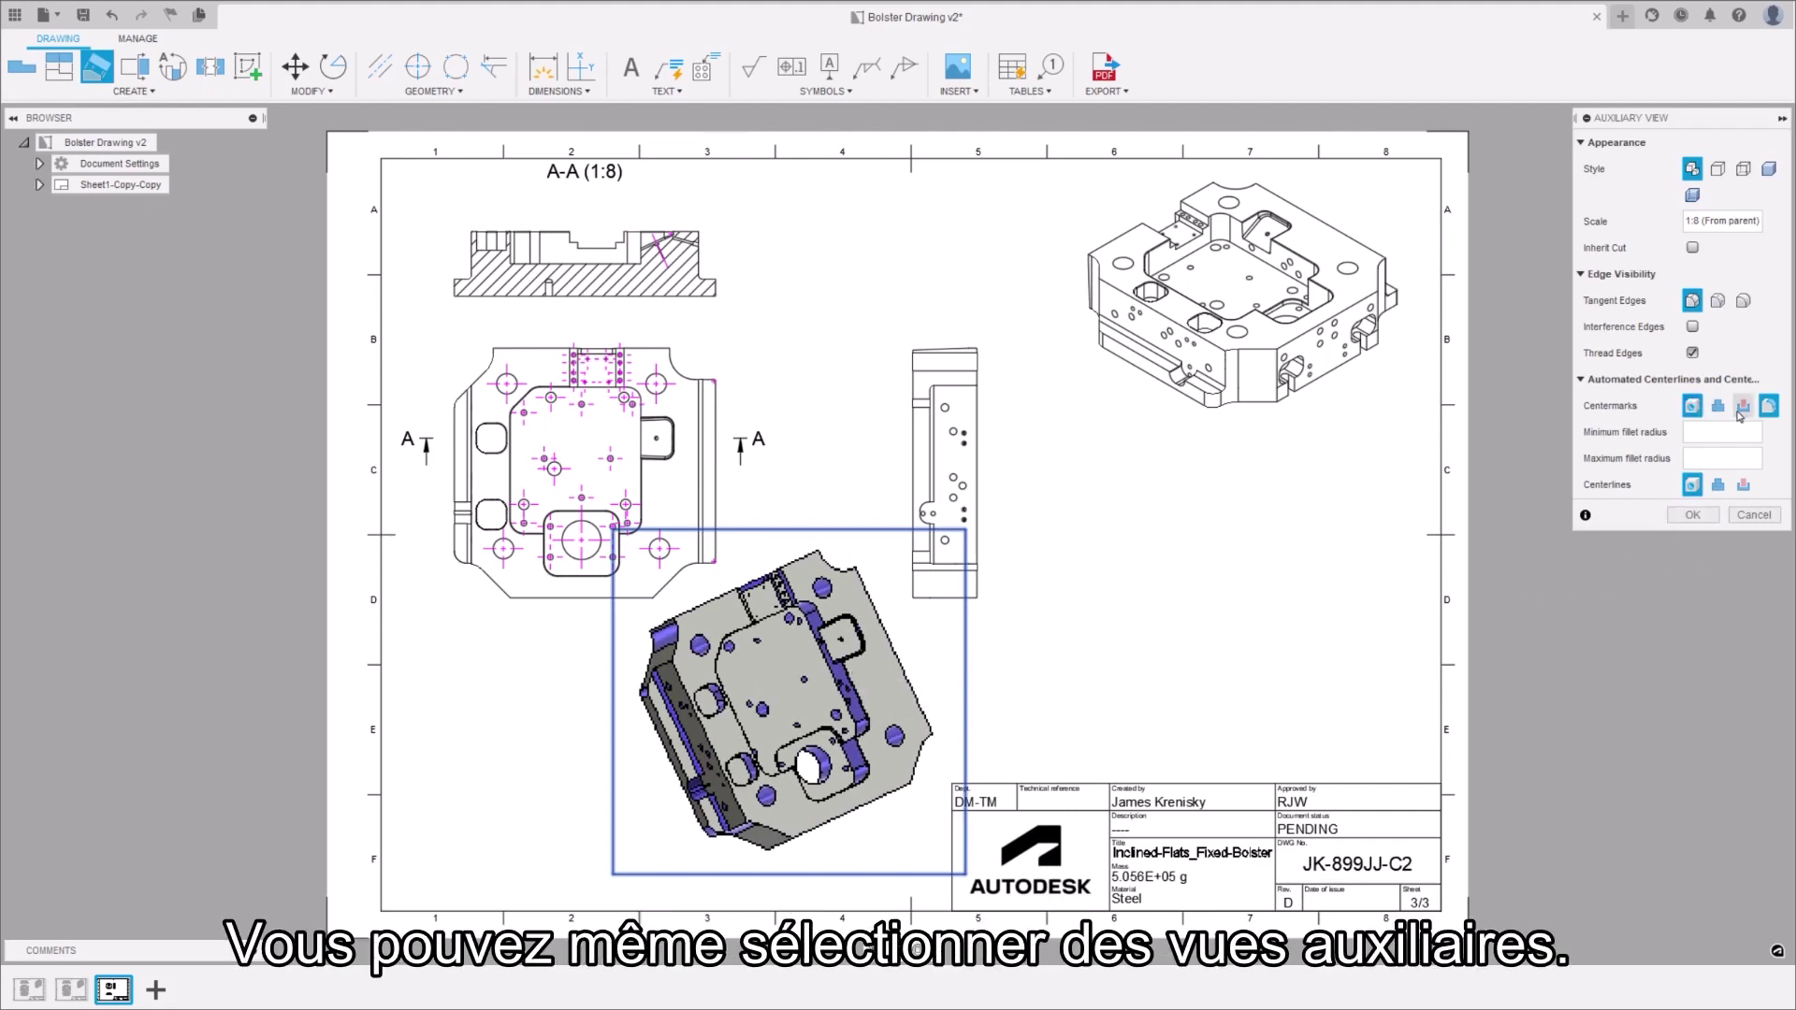
{"action": "left_click", "coordinate": [1692, 514]}
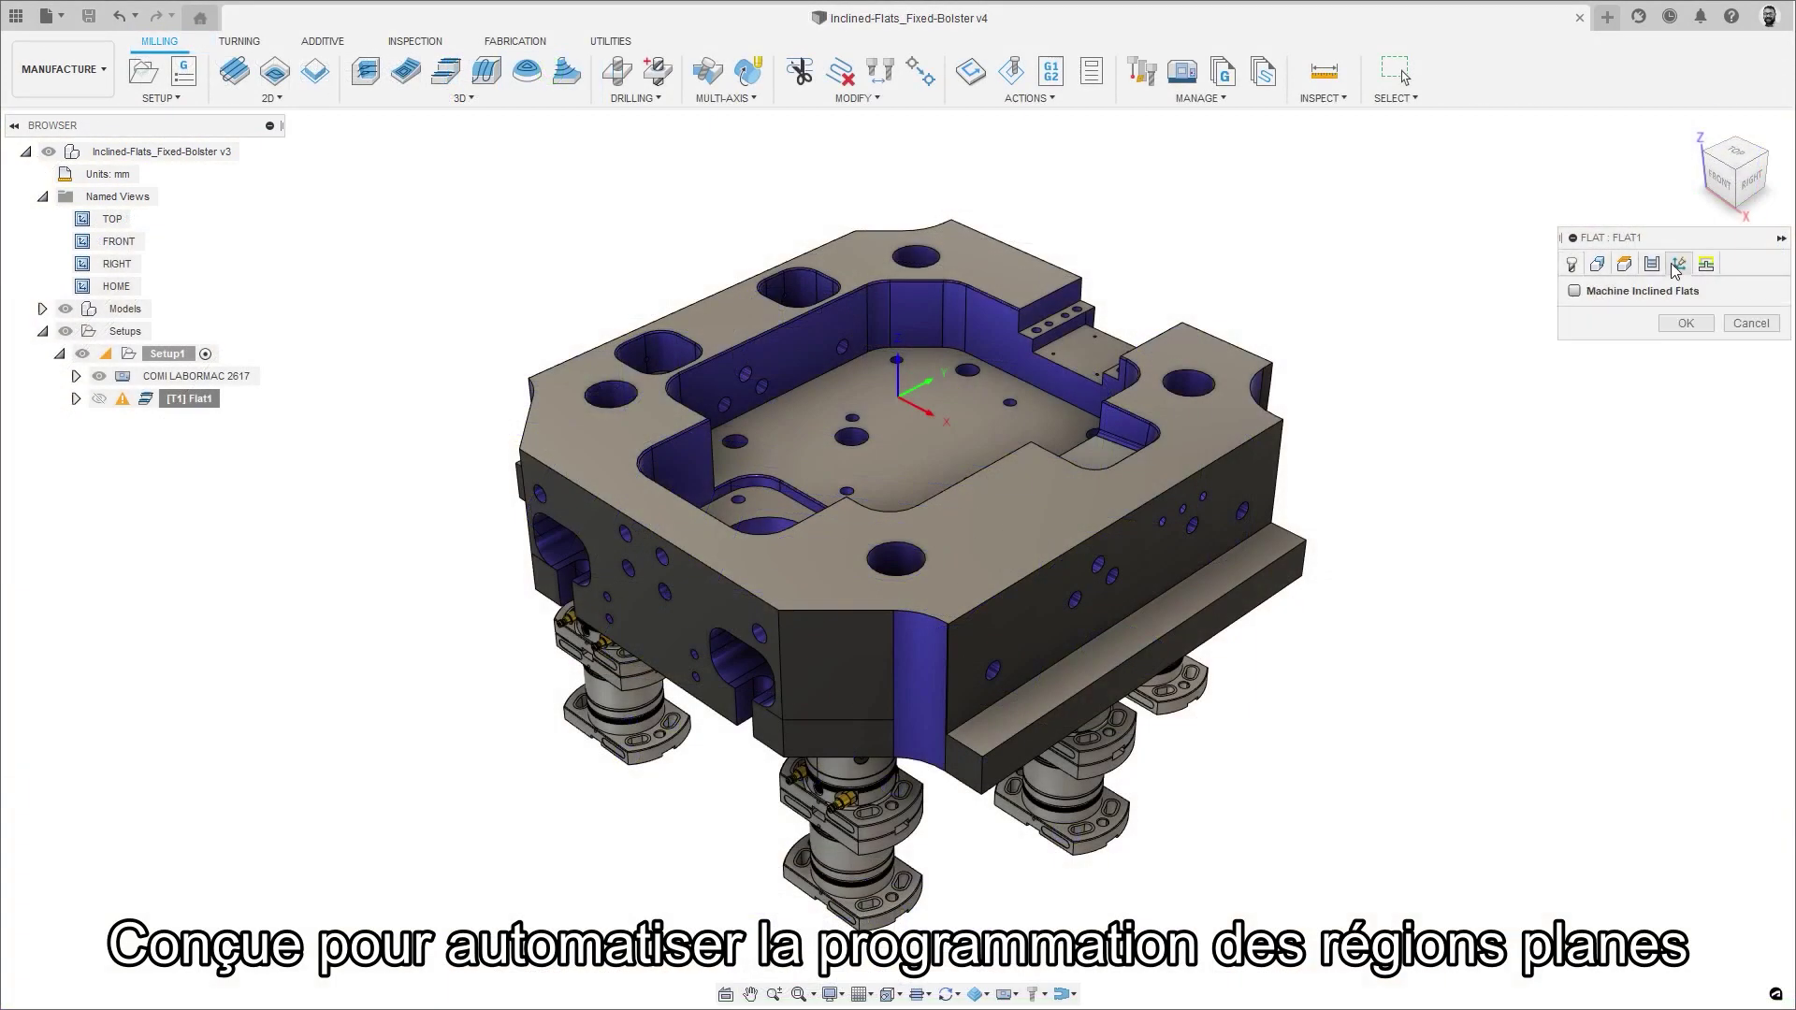
Step: Enable Machine Inclined Flats on Flat1, then rotate the model to view the toolpath
{"action": "left_click", "coordinate": [1577, 291]}
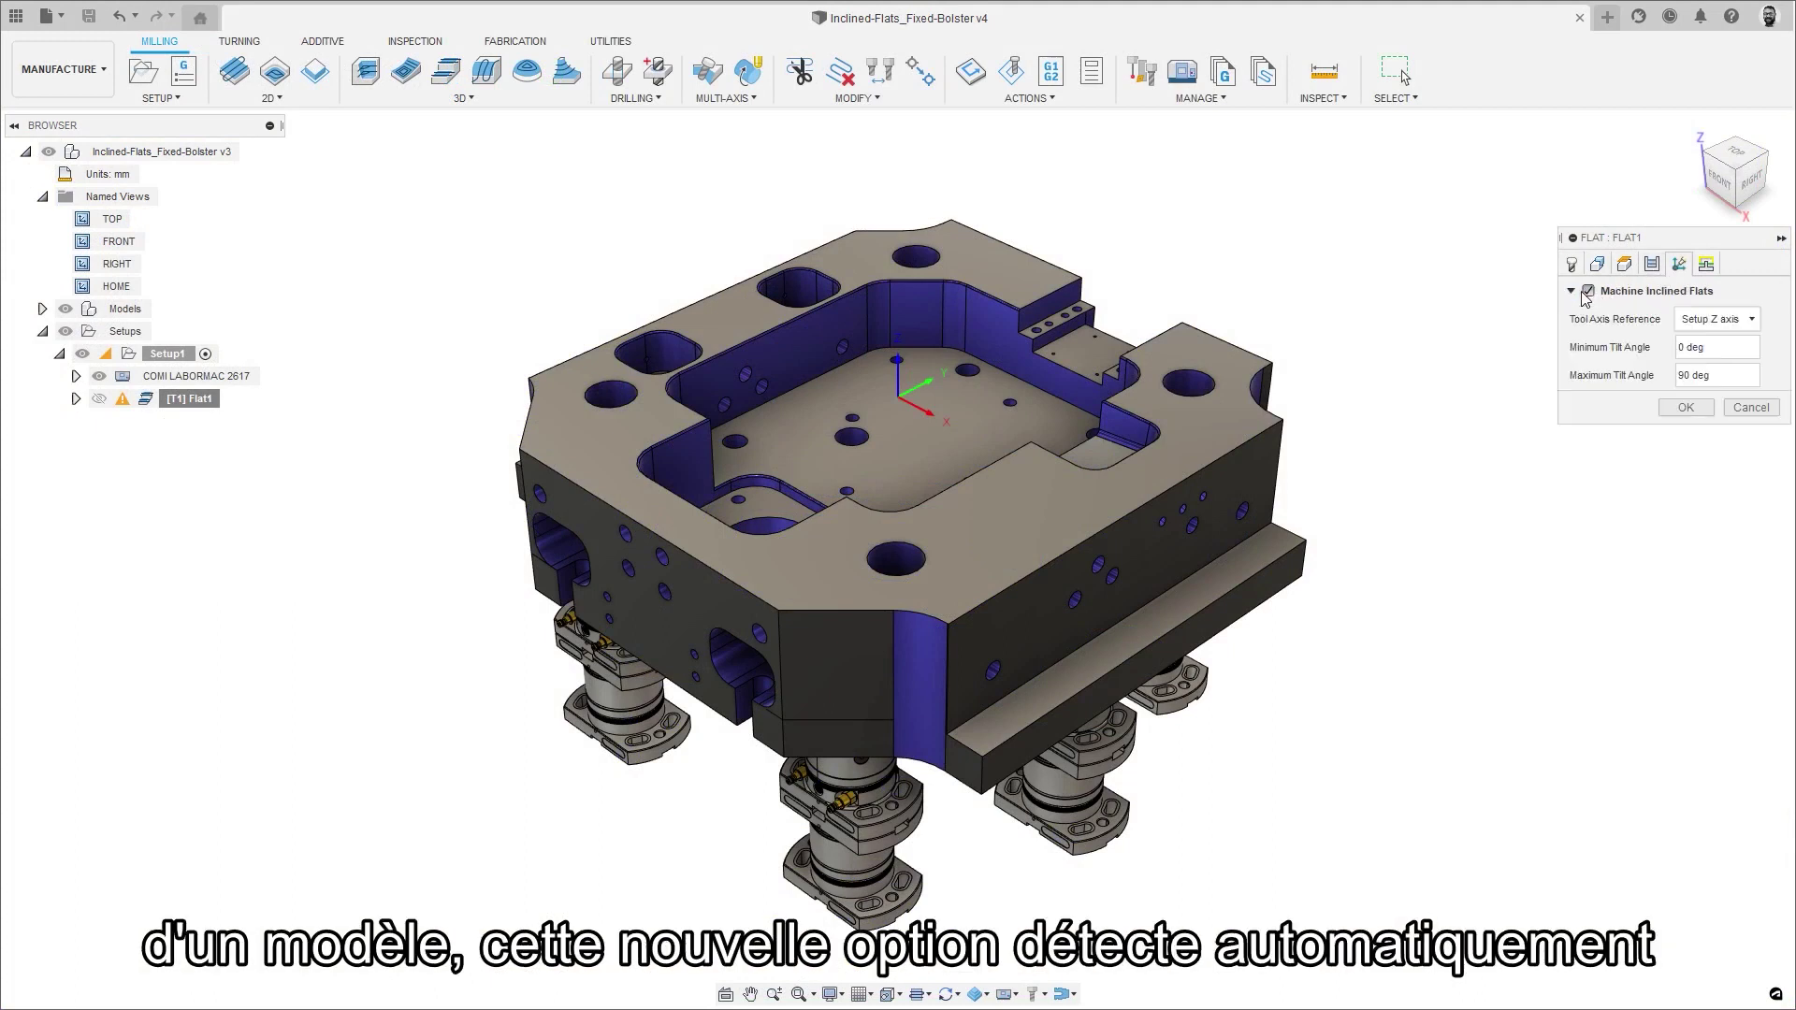
{"action": "left_click", "coordinate": [1674, 406]}
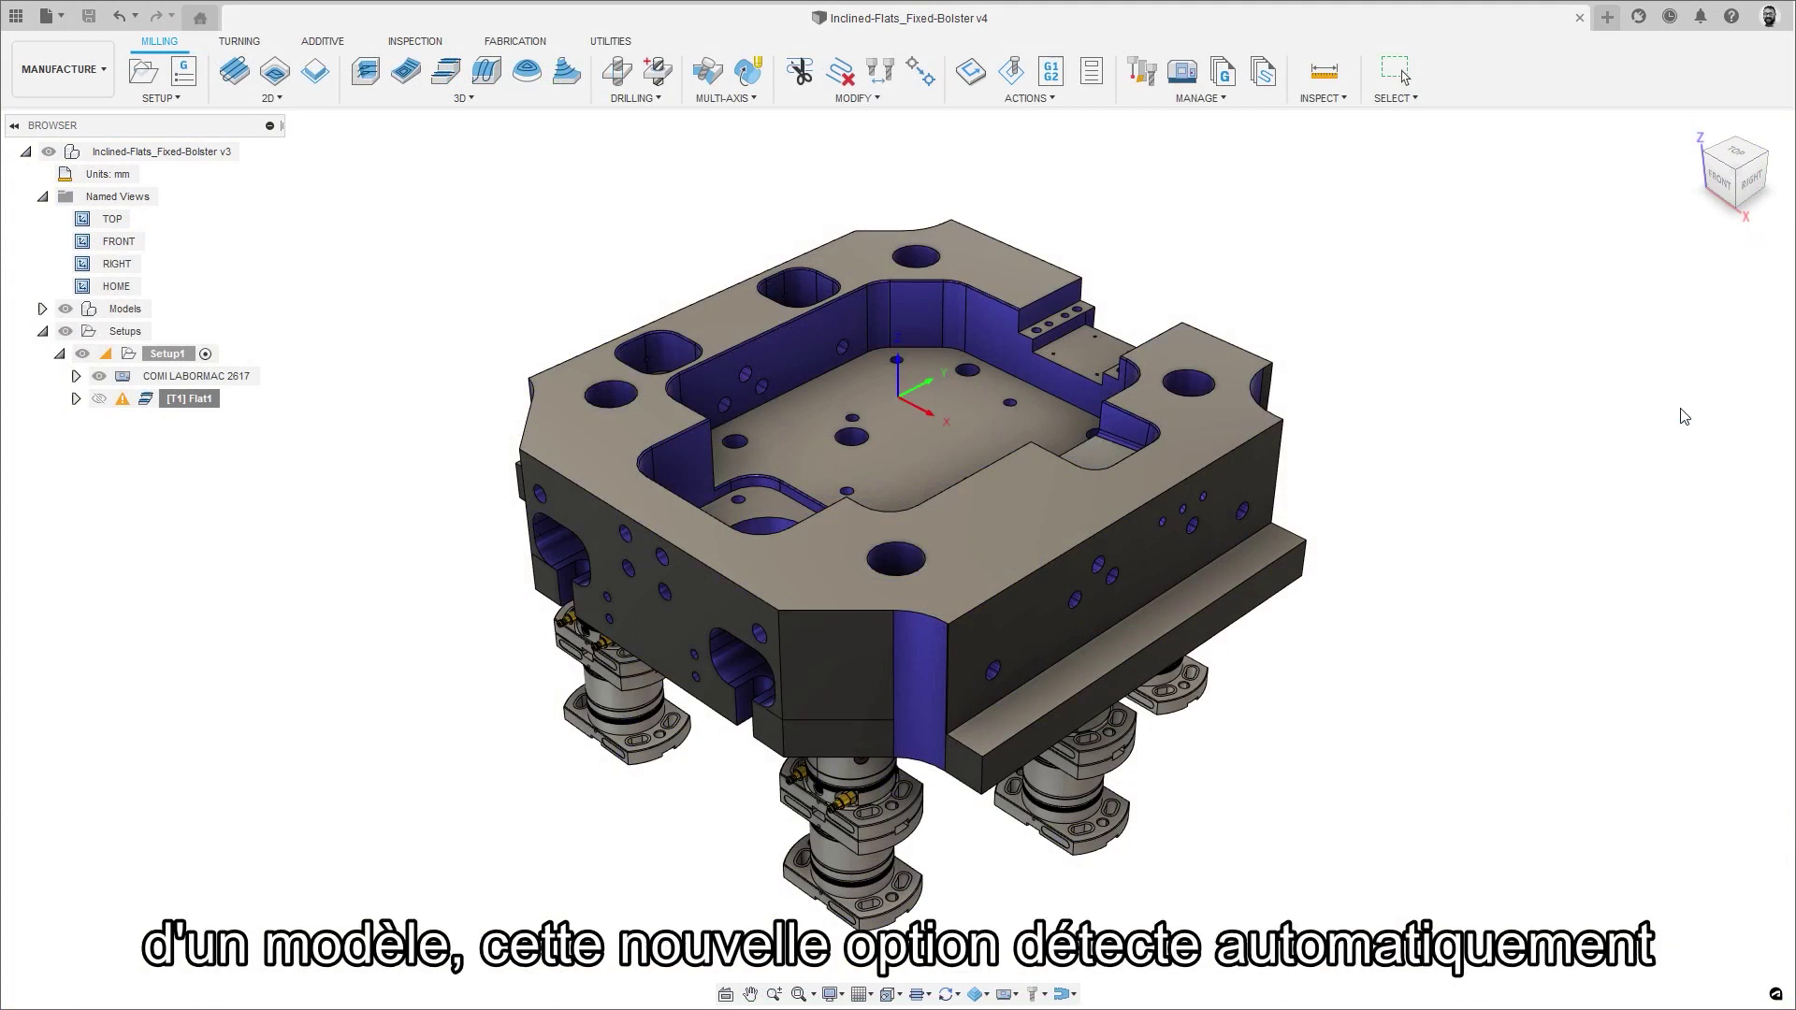
{"action": "left_click", "coordinate": [1764, 154]}
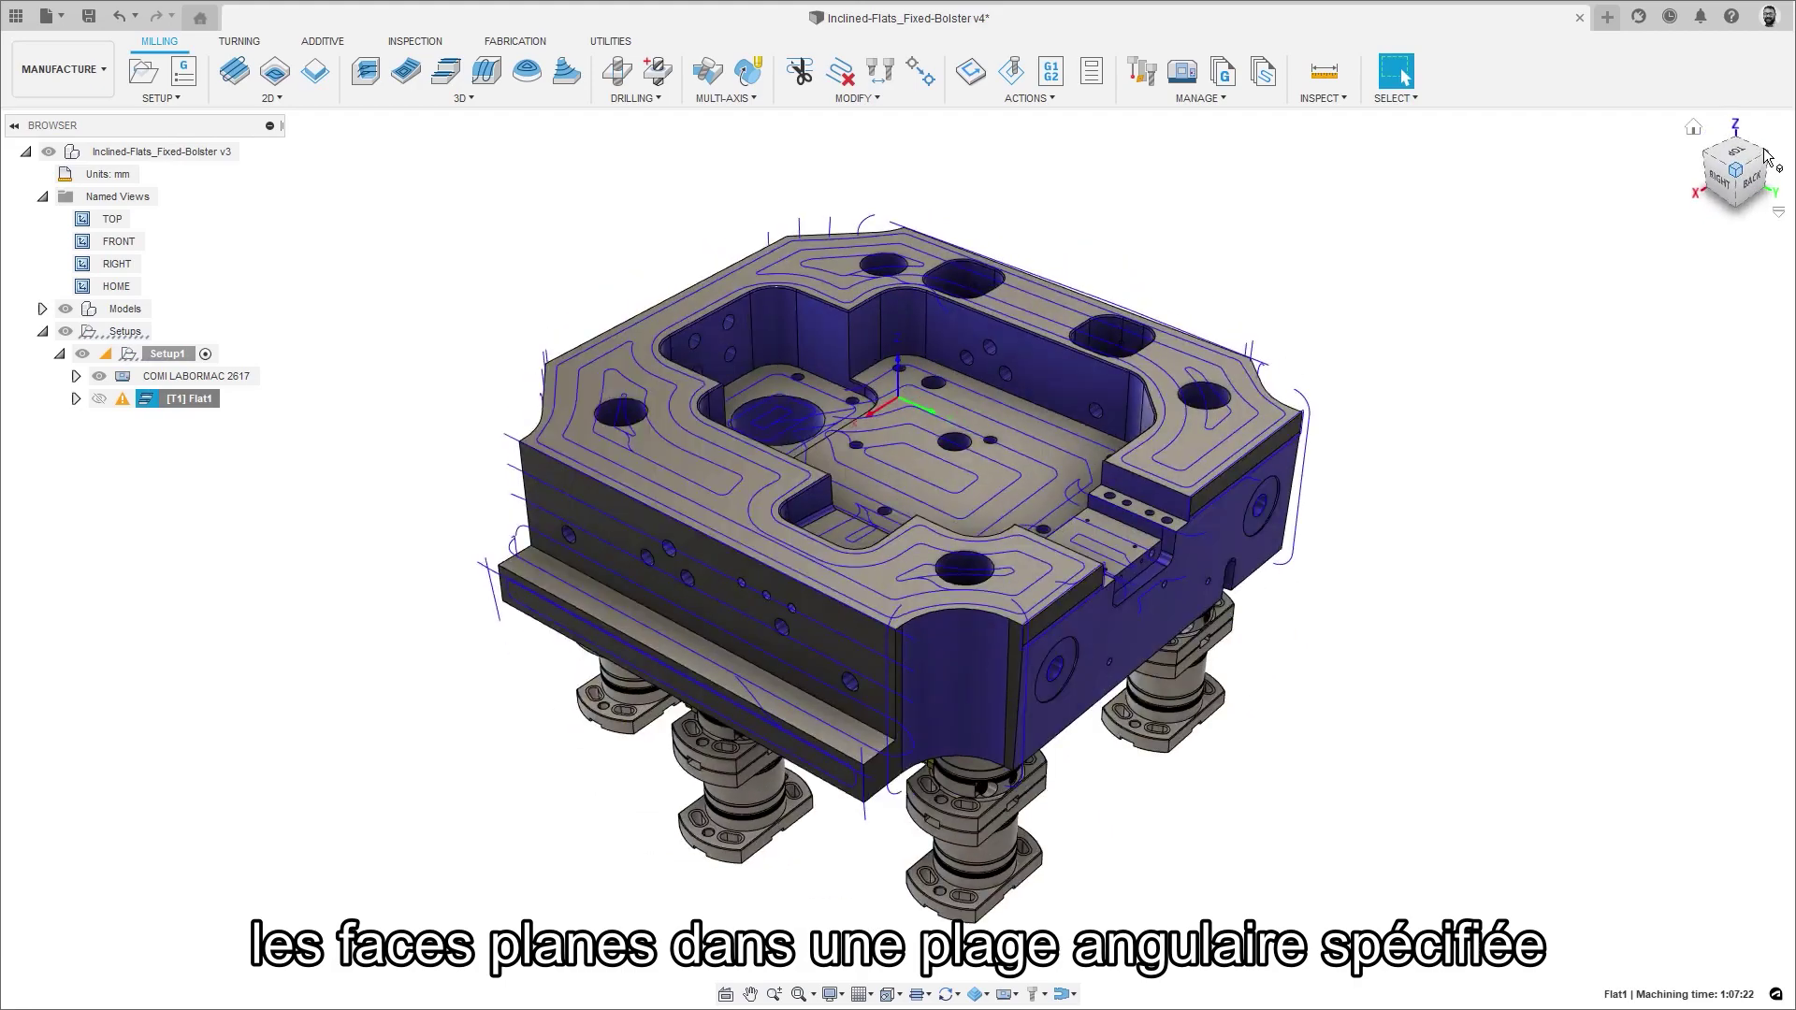
{"action": "left_click", "coordinate": [1765, 154]}
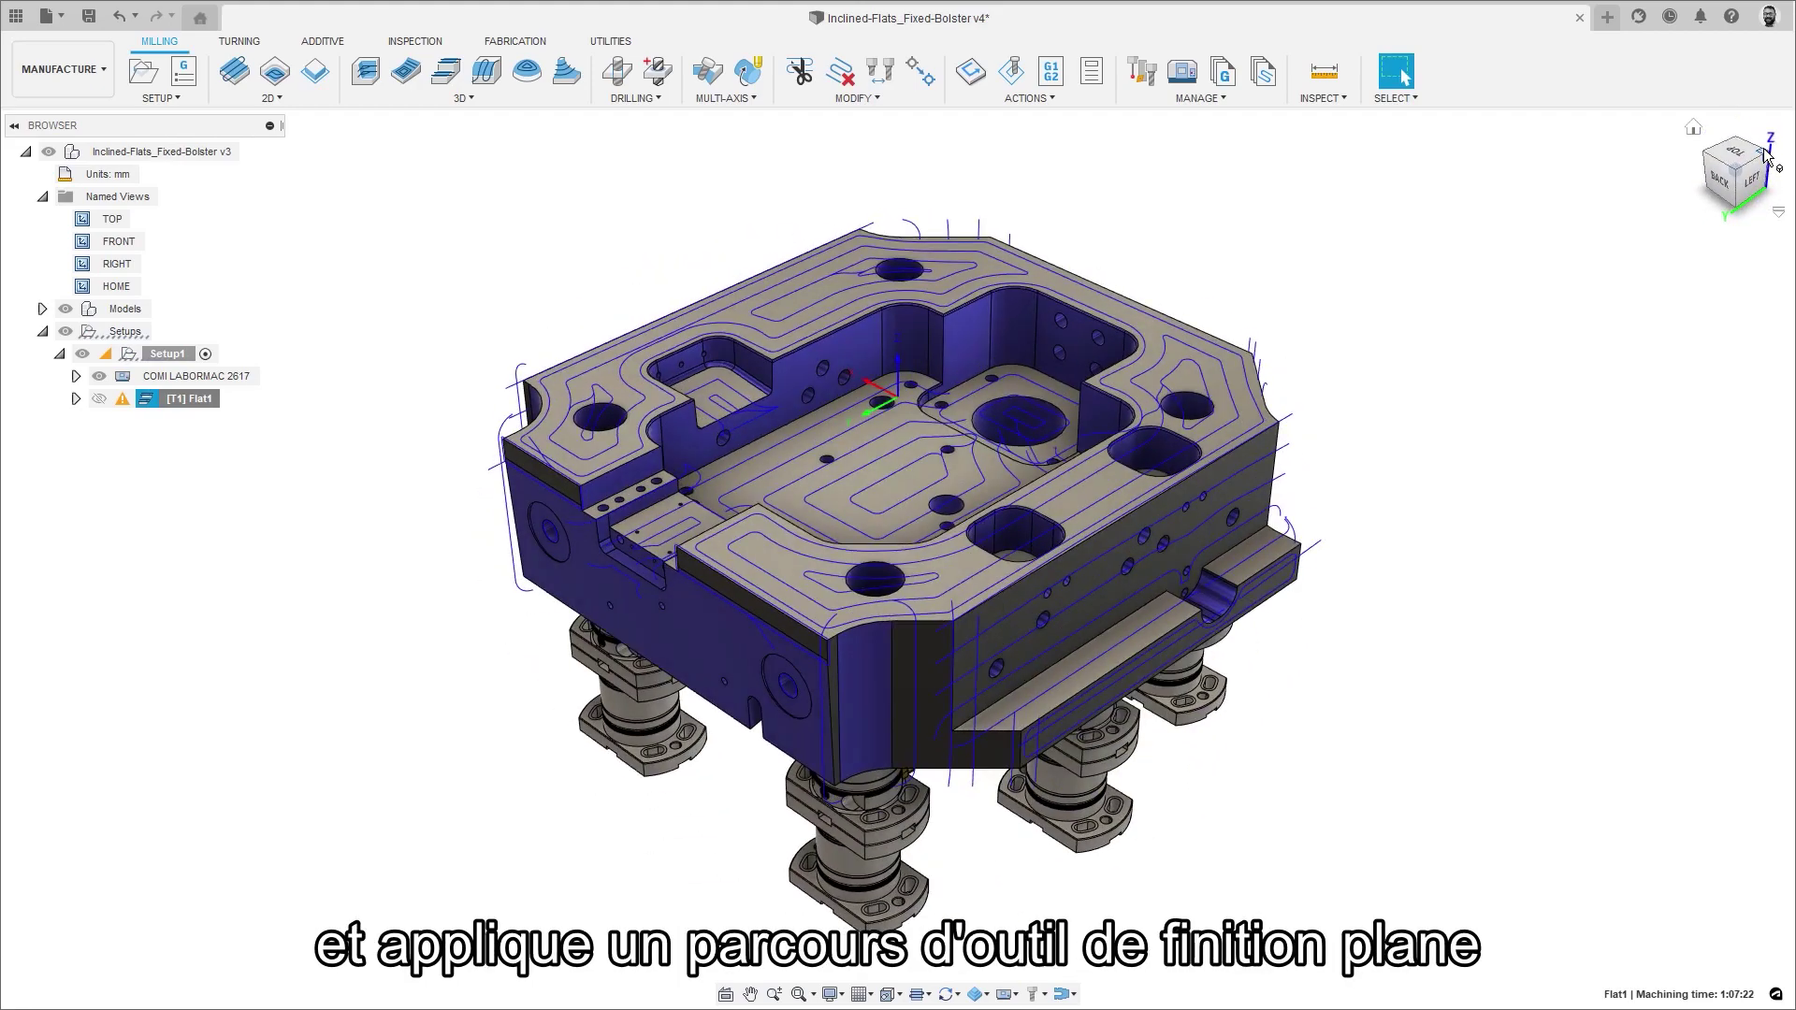
{"action": "left_click", "coordinate": [1764, 155]}
{"action": "left_click", "coordinate": [1764, 155]}
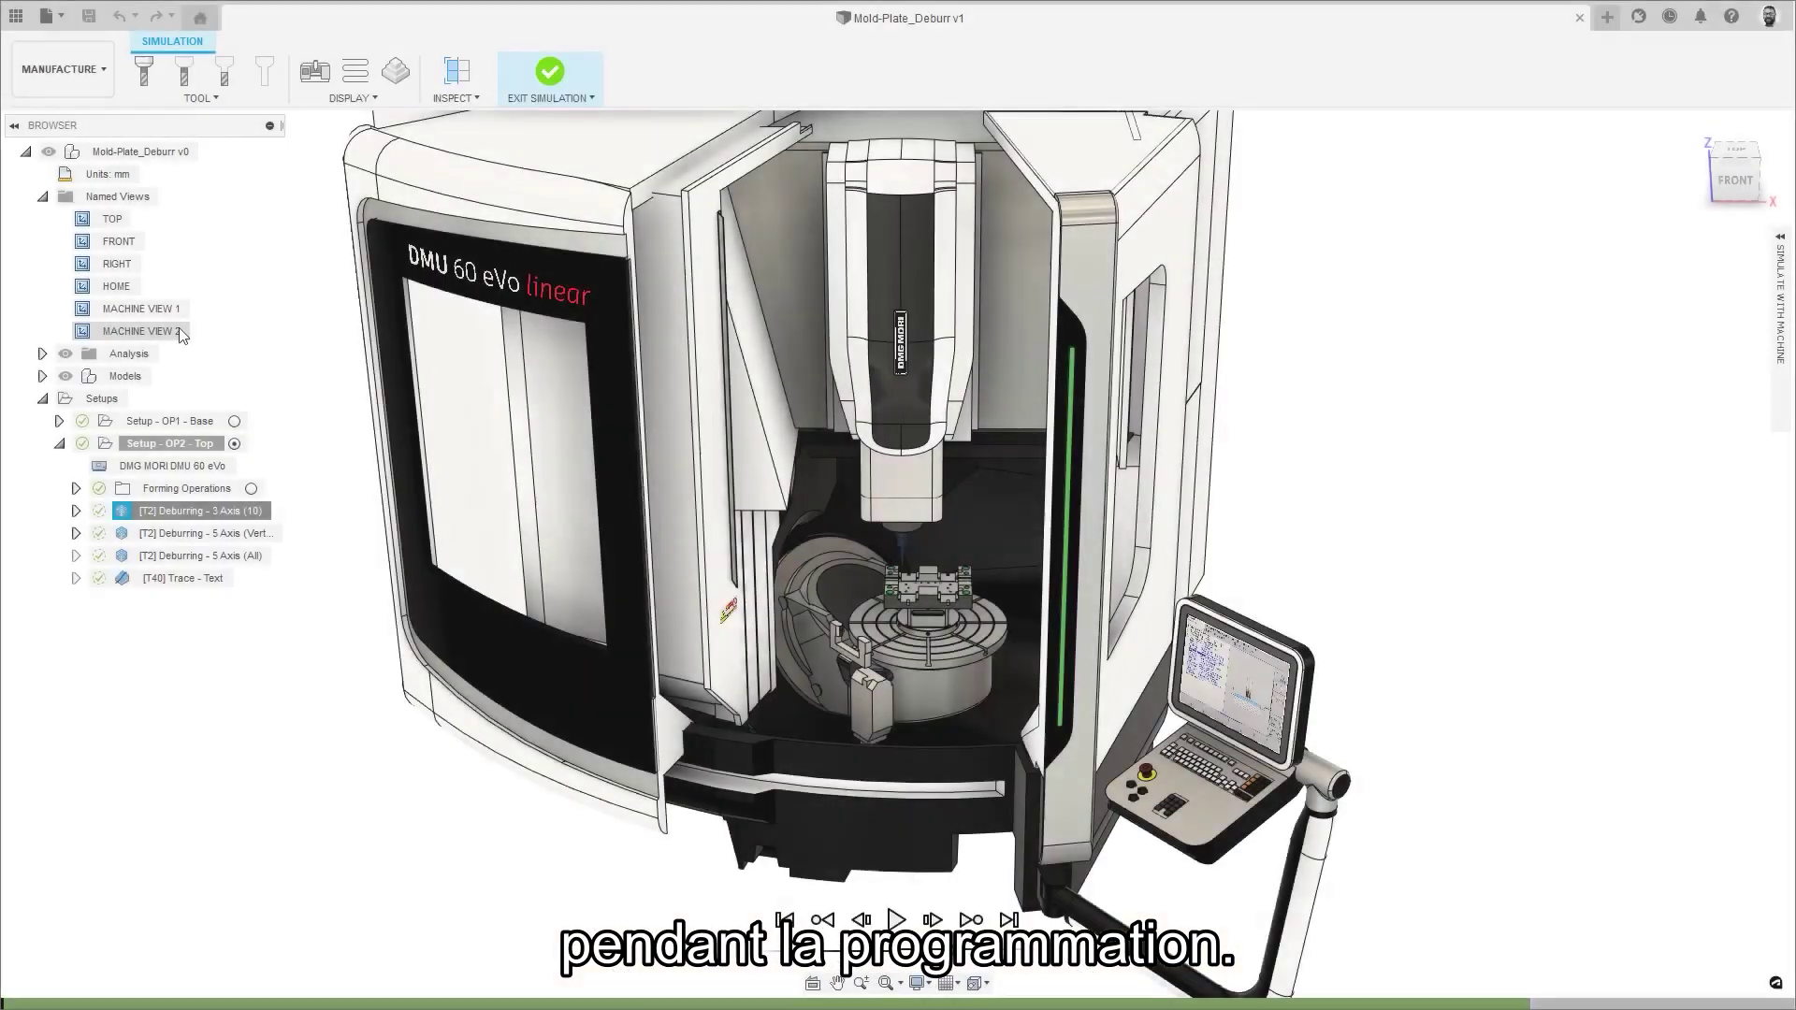
Step: Switch to MACHINE VIEW 2 and play the deburring simulation
{"action": "double_click", "coordinate": [178, 331]}
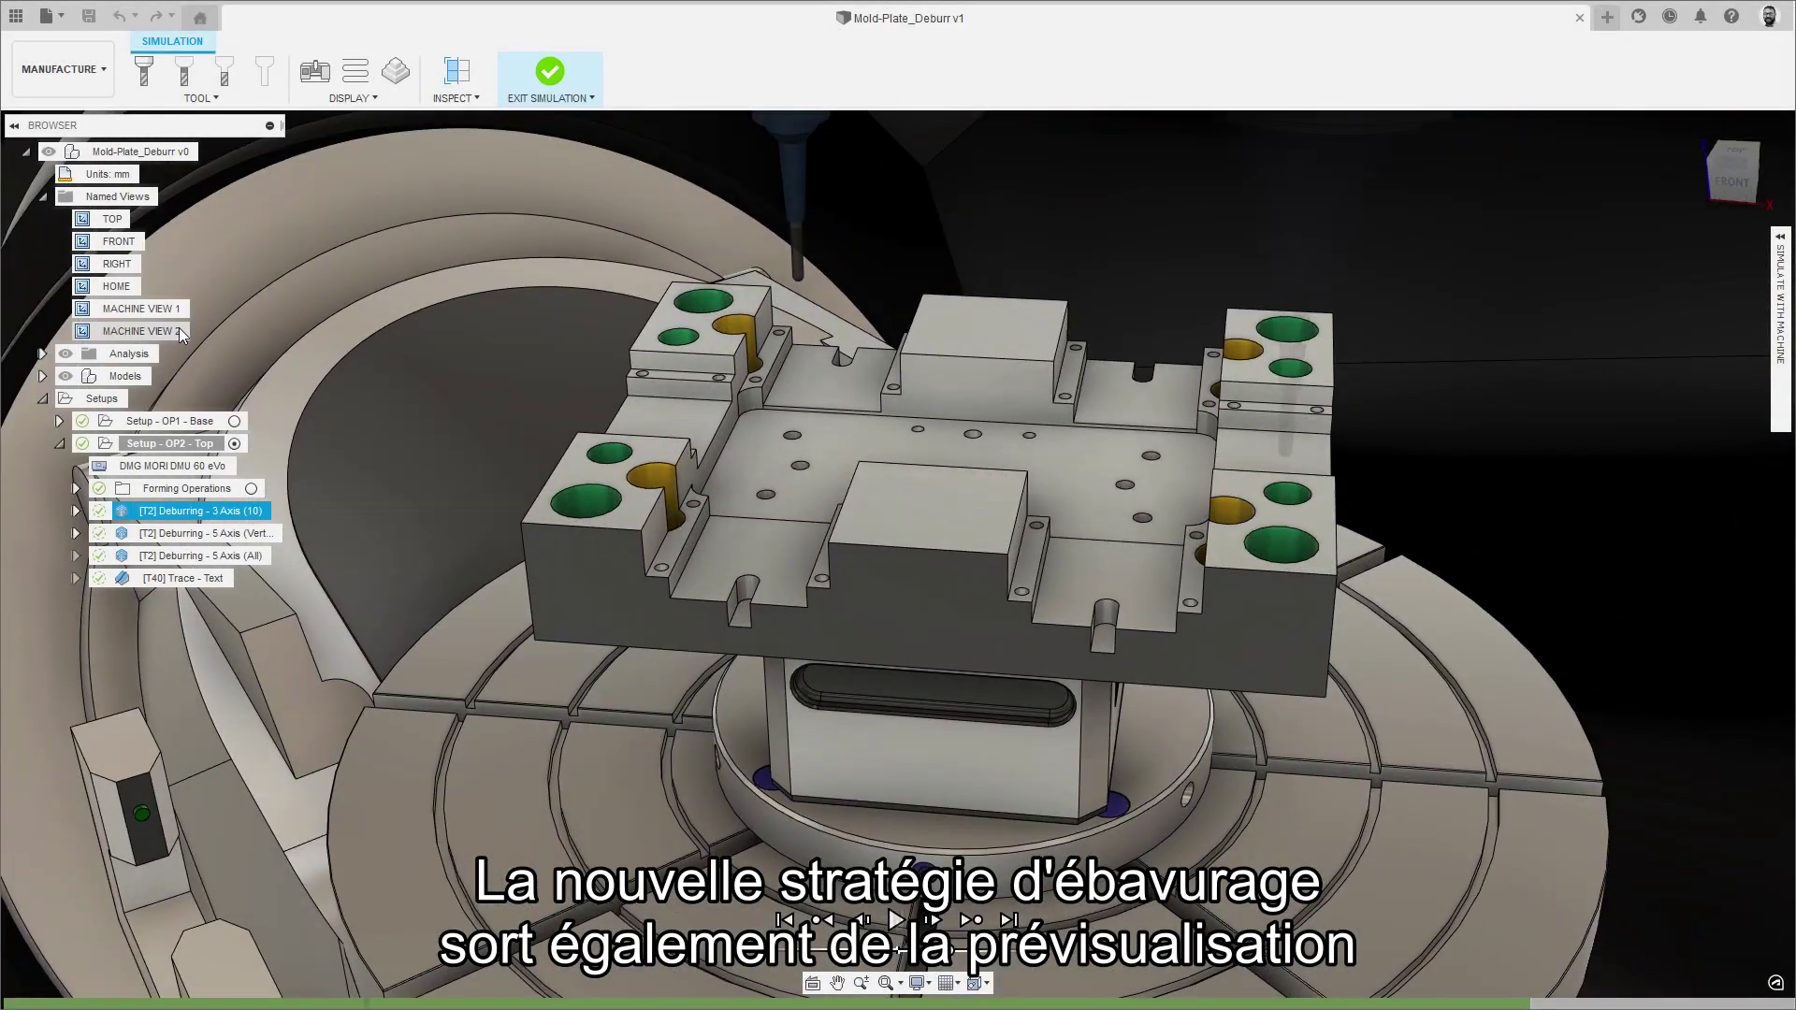
{"action": "left_click", "coordinate": [897, 921]}
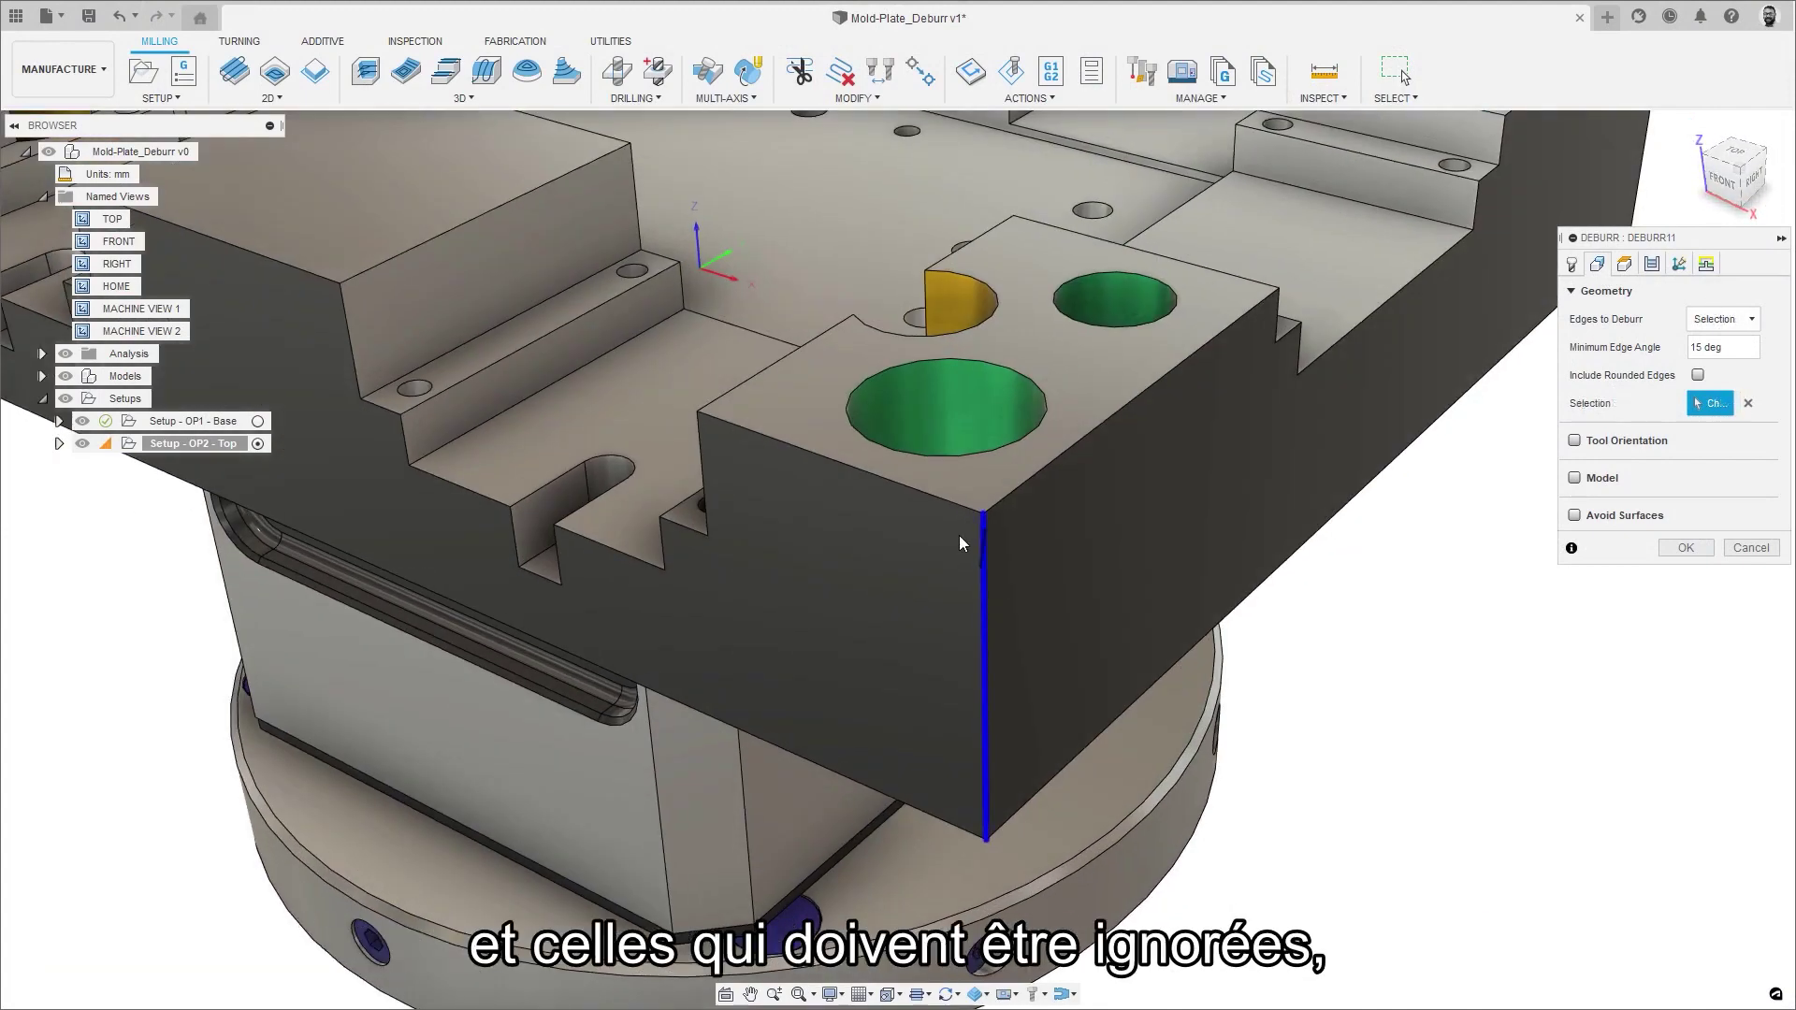
Step: Add the top-face edge loop to a deburr operation, tilt the tool to 50°, and show Passes
{"action": "left_click", "coordinate": [937, 498]}
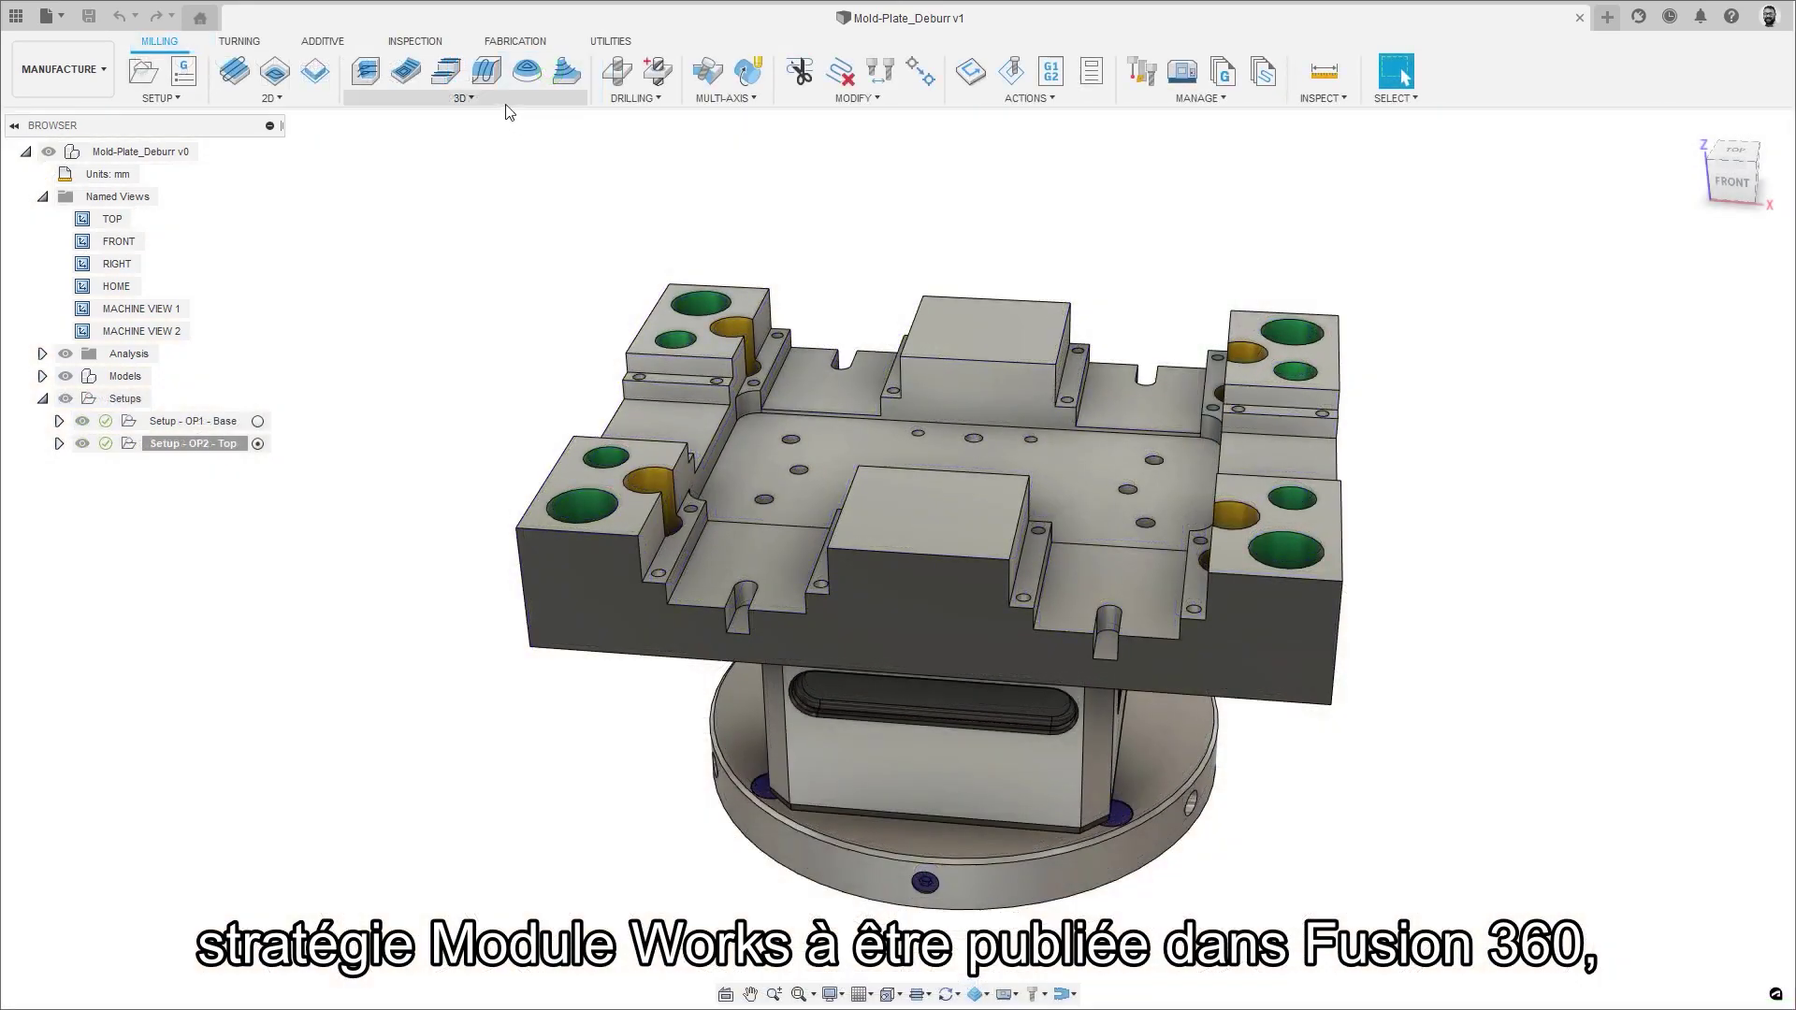
{"action": "left_click", "coordinate": [404, 517]}
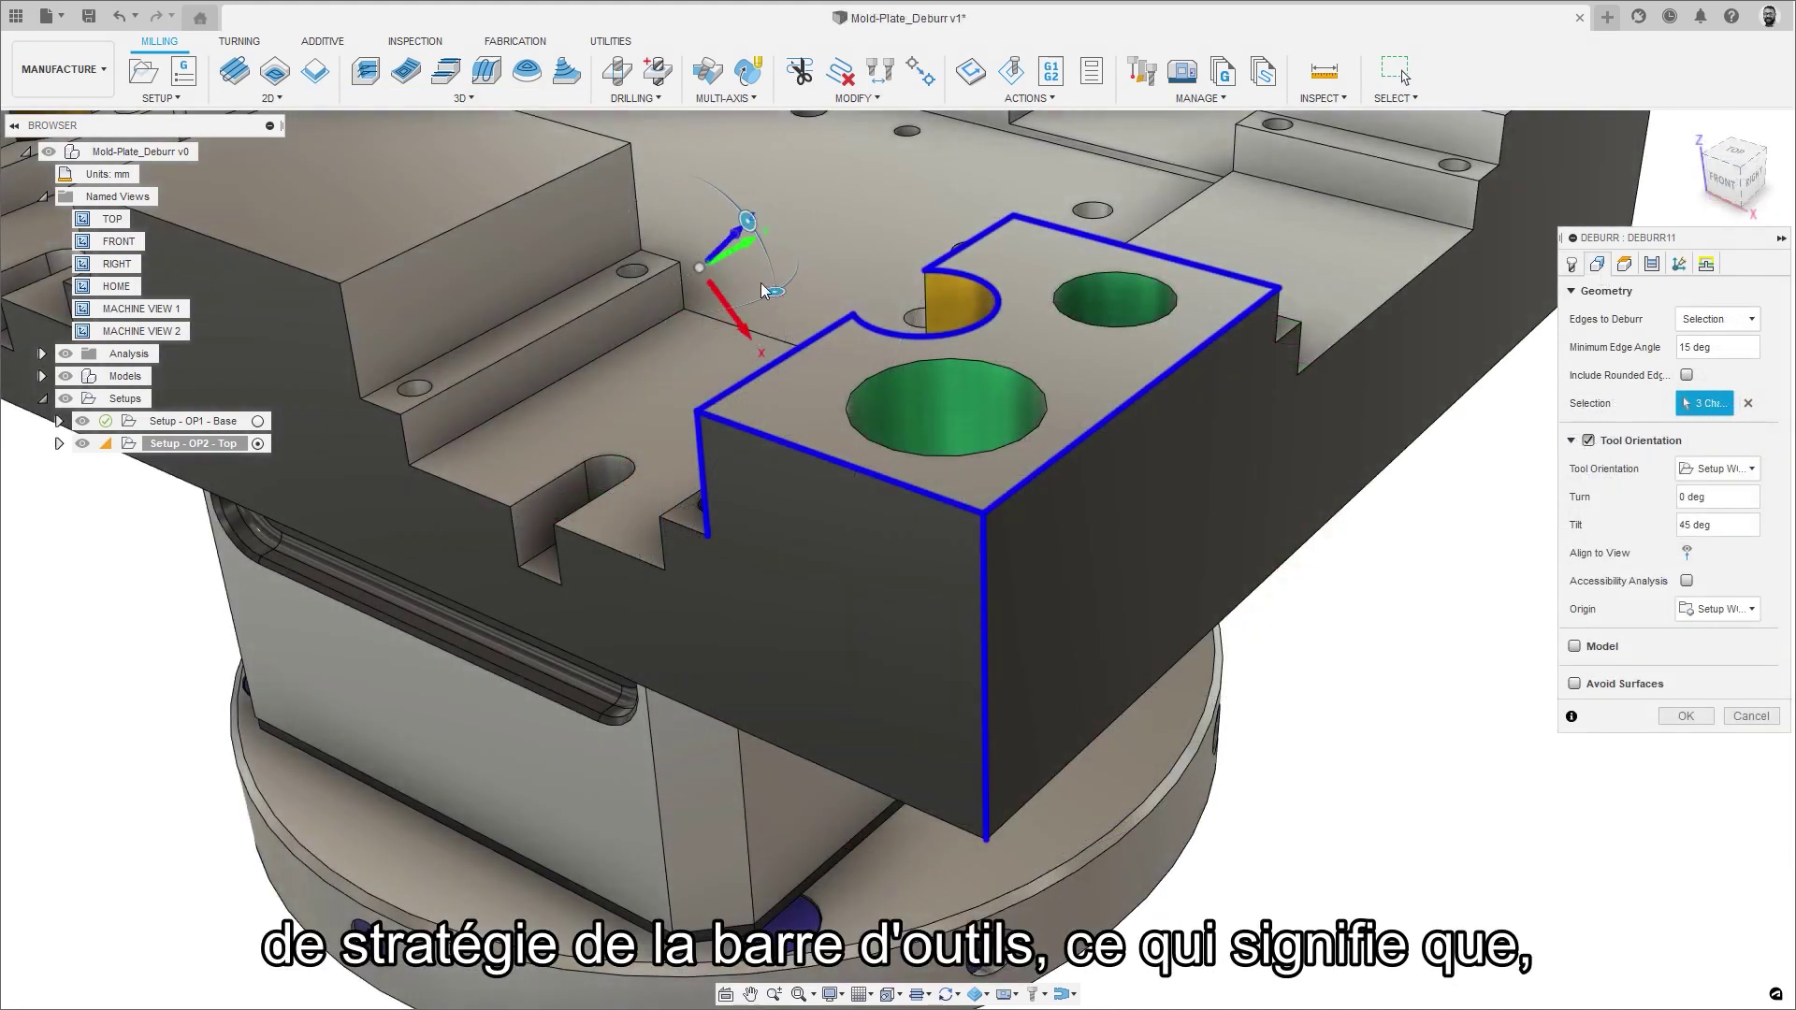
{"action": "left_click_drag", "start_coordinate": [765, 290], "coordinate": [736, 310]}
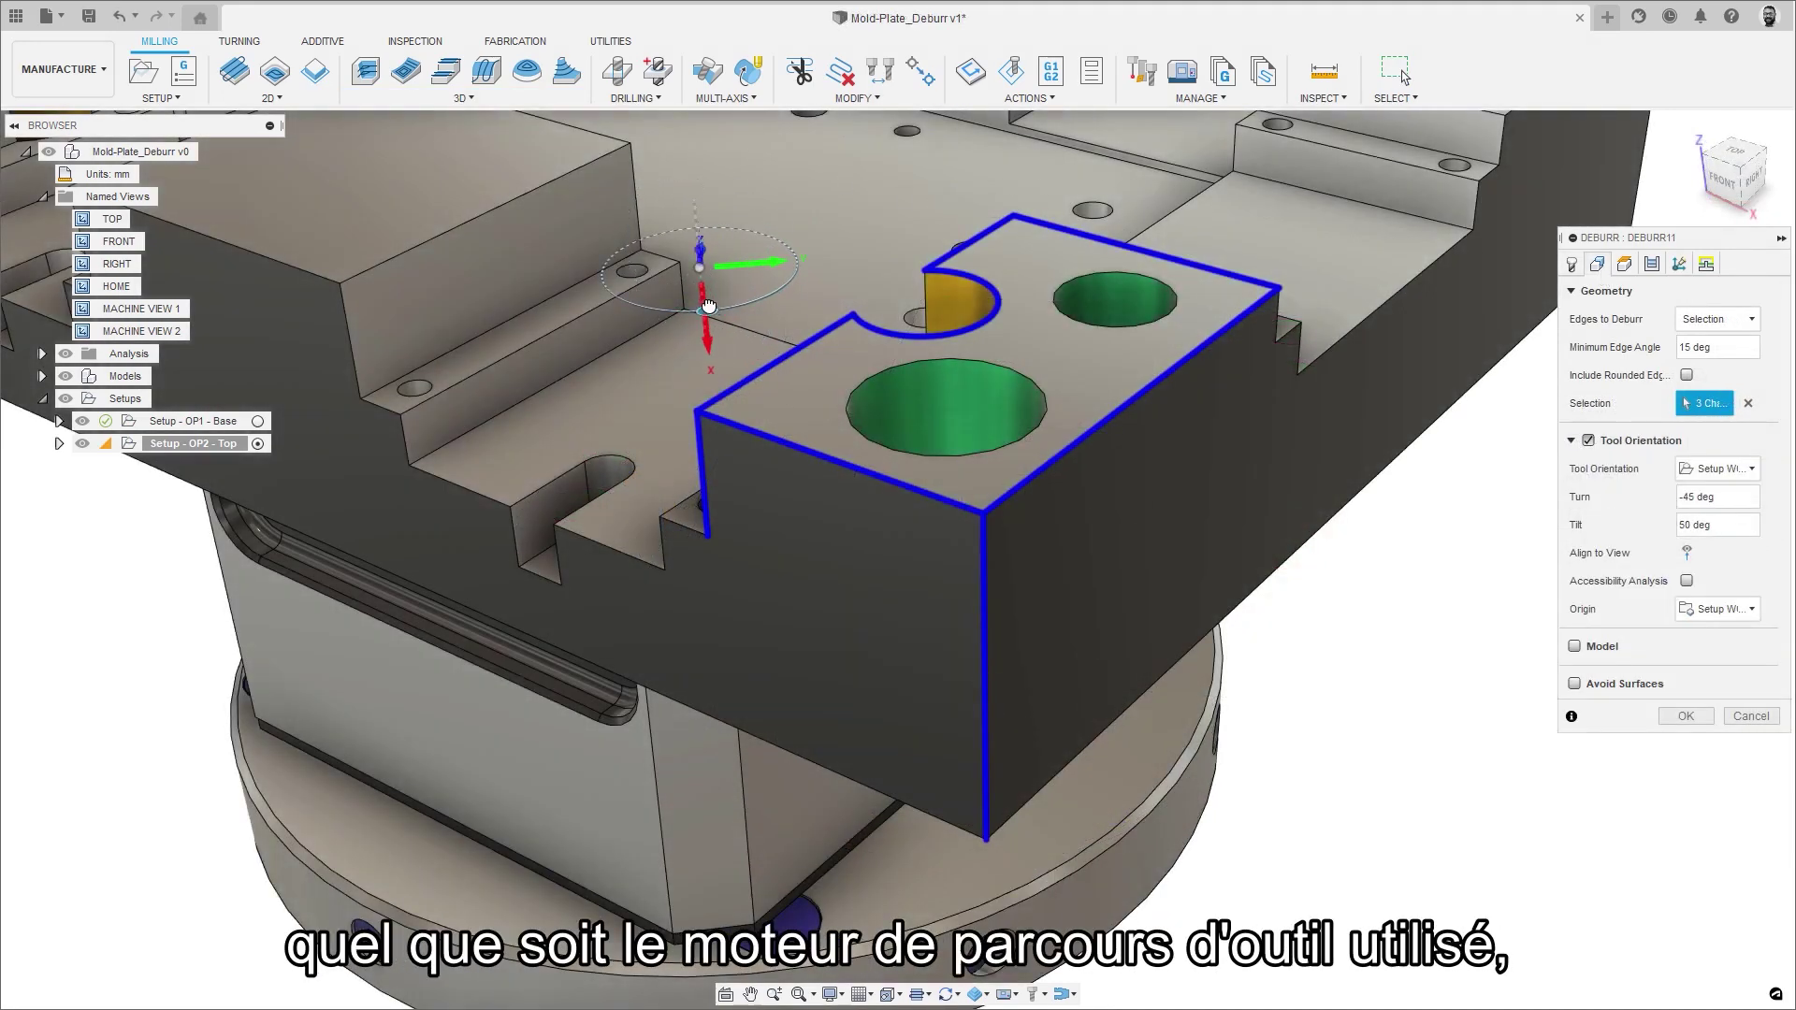
{"action": "left_click", "coordinate": [1651, 264]}
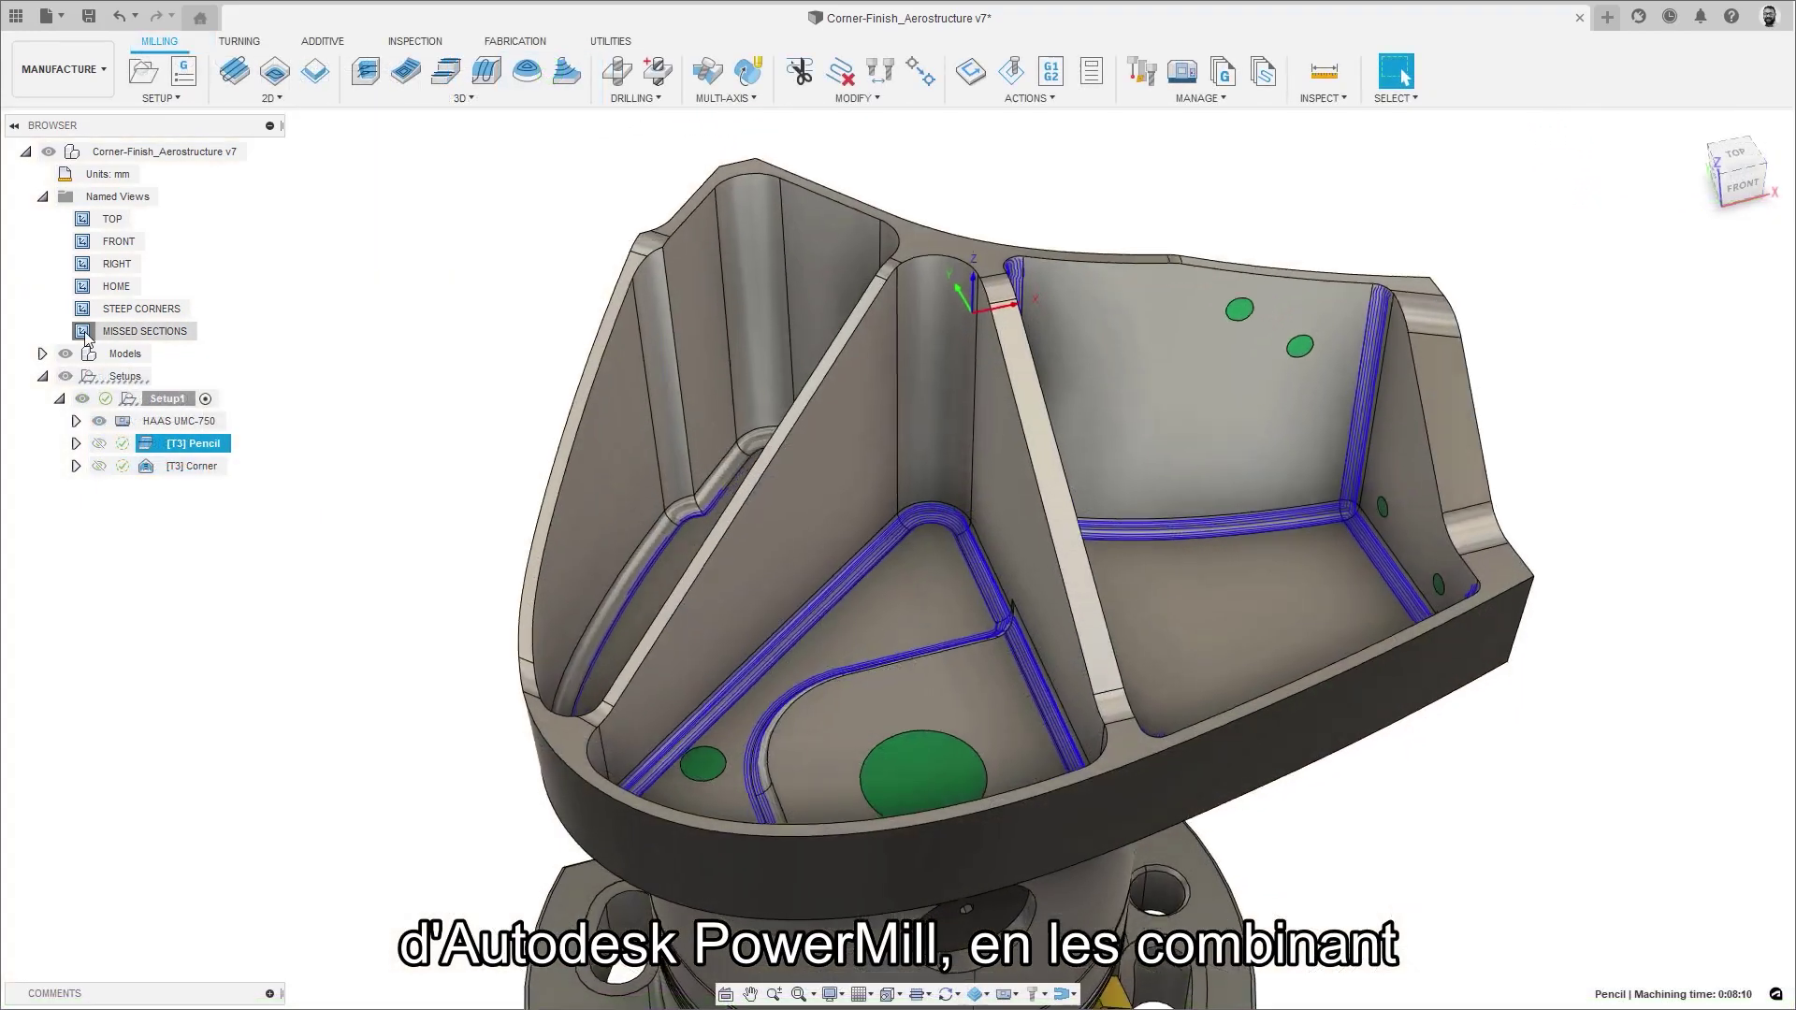
Step: Switch to the MISSED SECTIONS named view
{"action": "double_click", "coordinate": [85, 332]}
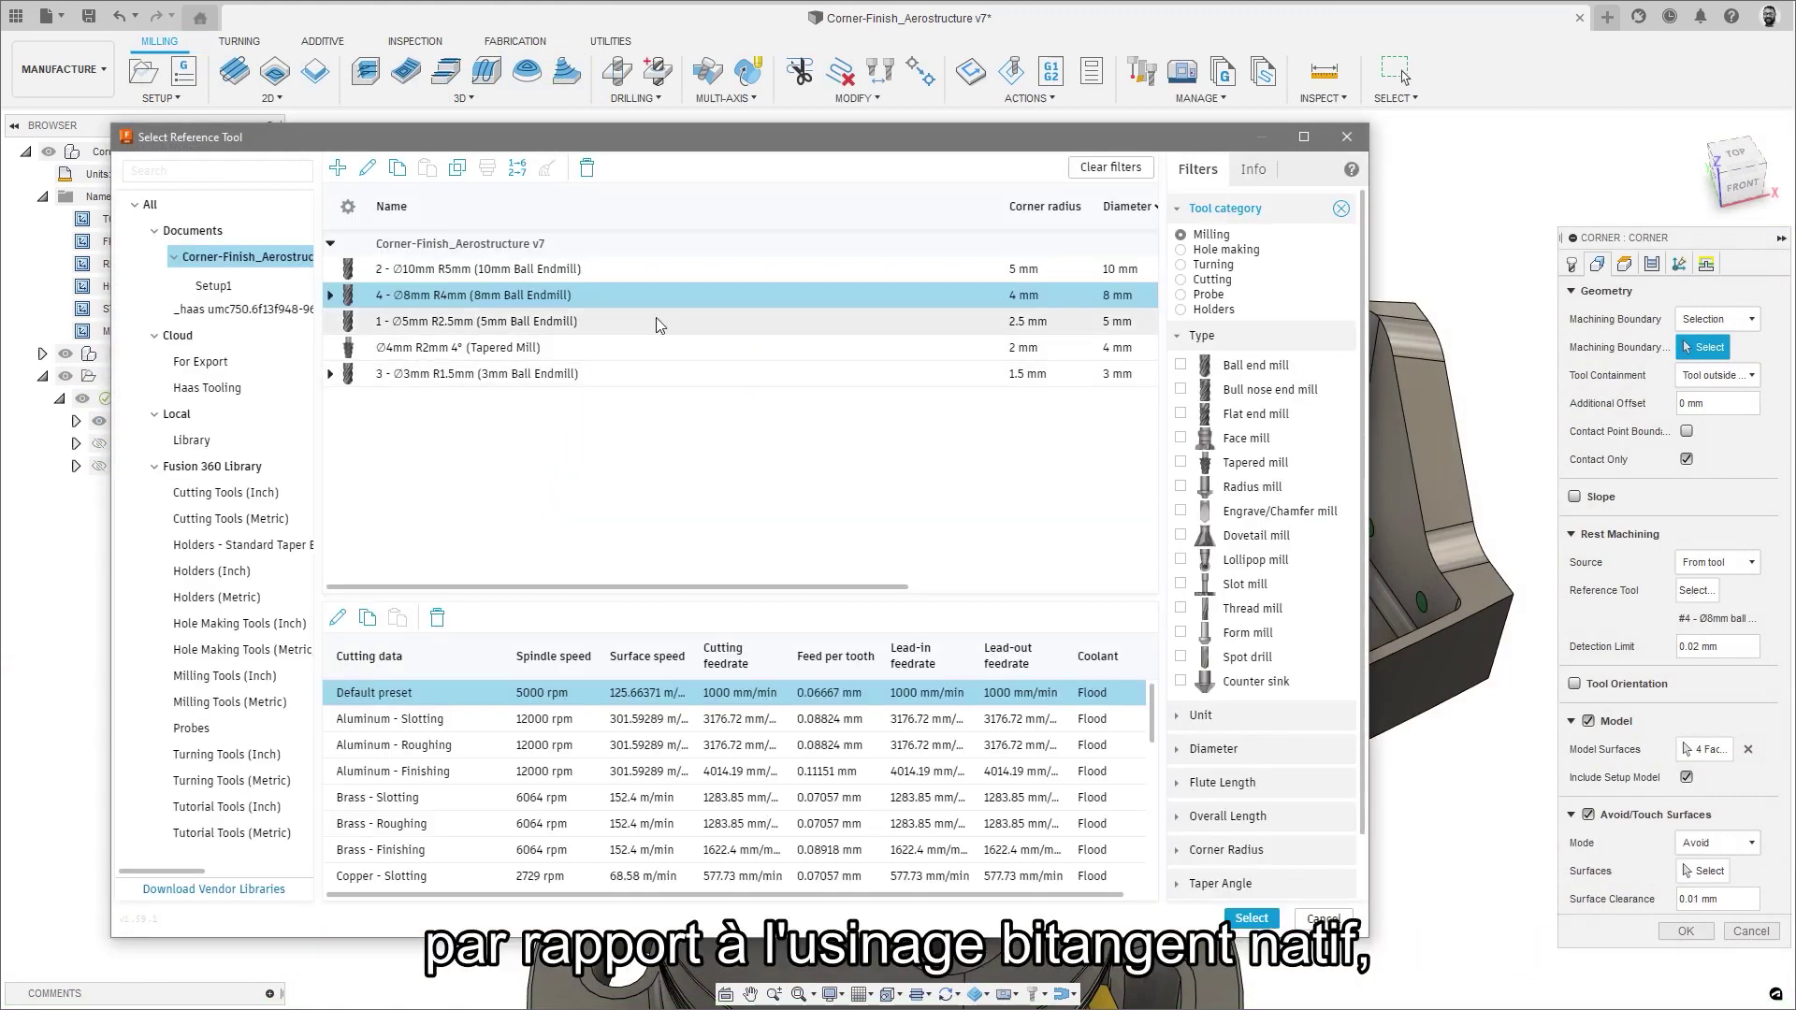
Step: Select the 8 mm ball endmill as reference tool, expand Shallow Passes, and view Steep Corners
{"action": "left_click", "coordinate": [565, 297]}
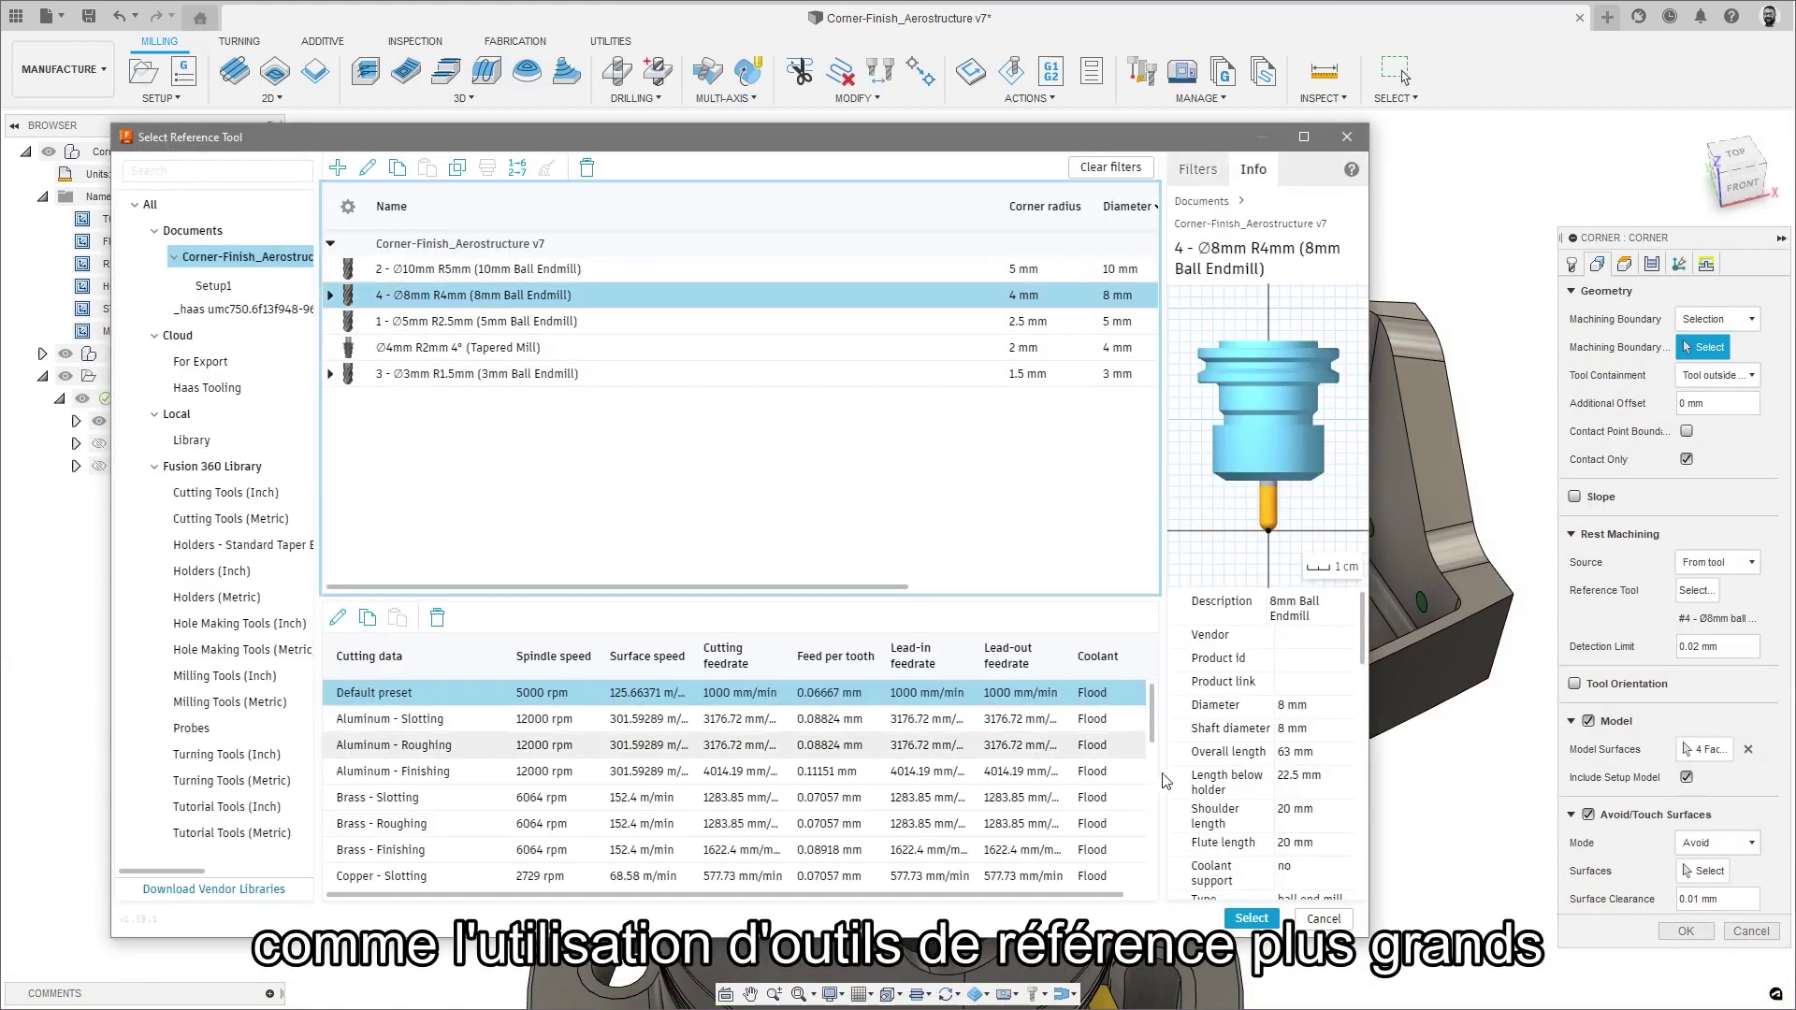
{"action": "left_click", "coordinate": [1268, 920]}
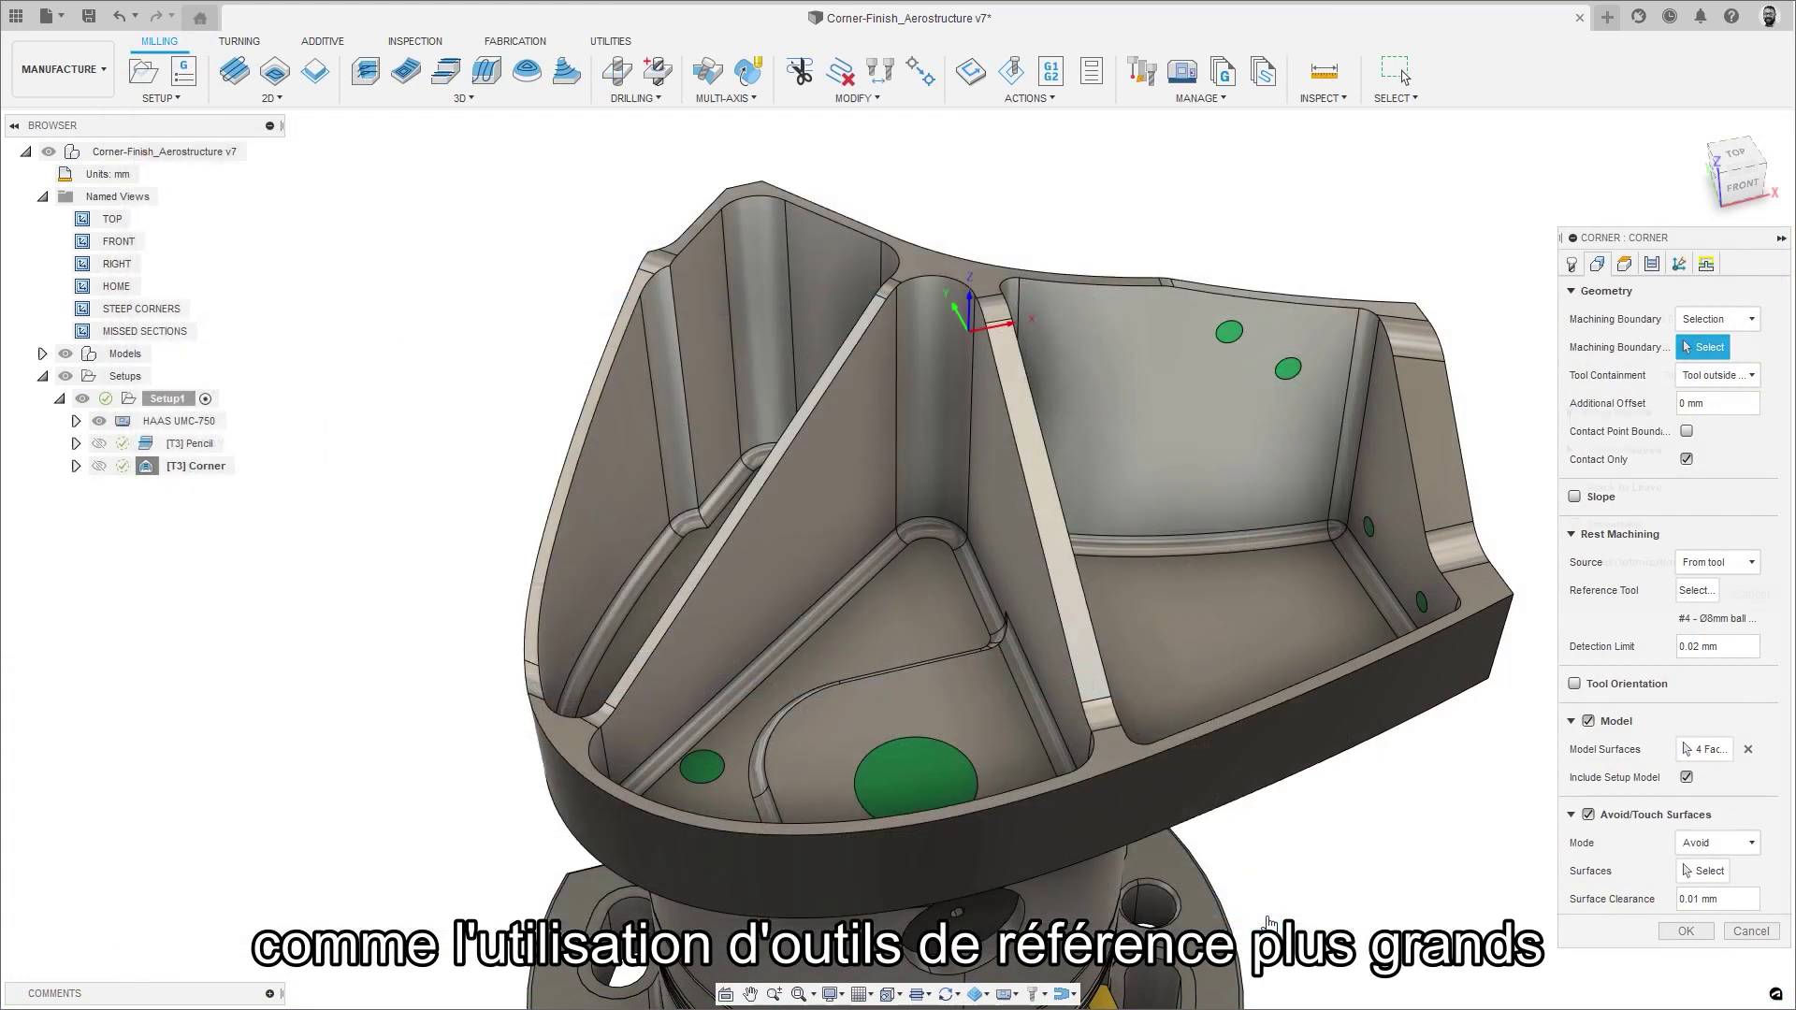
{"action": "left_click", "coordinate": [1572, 591]}
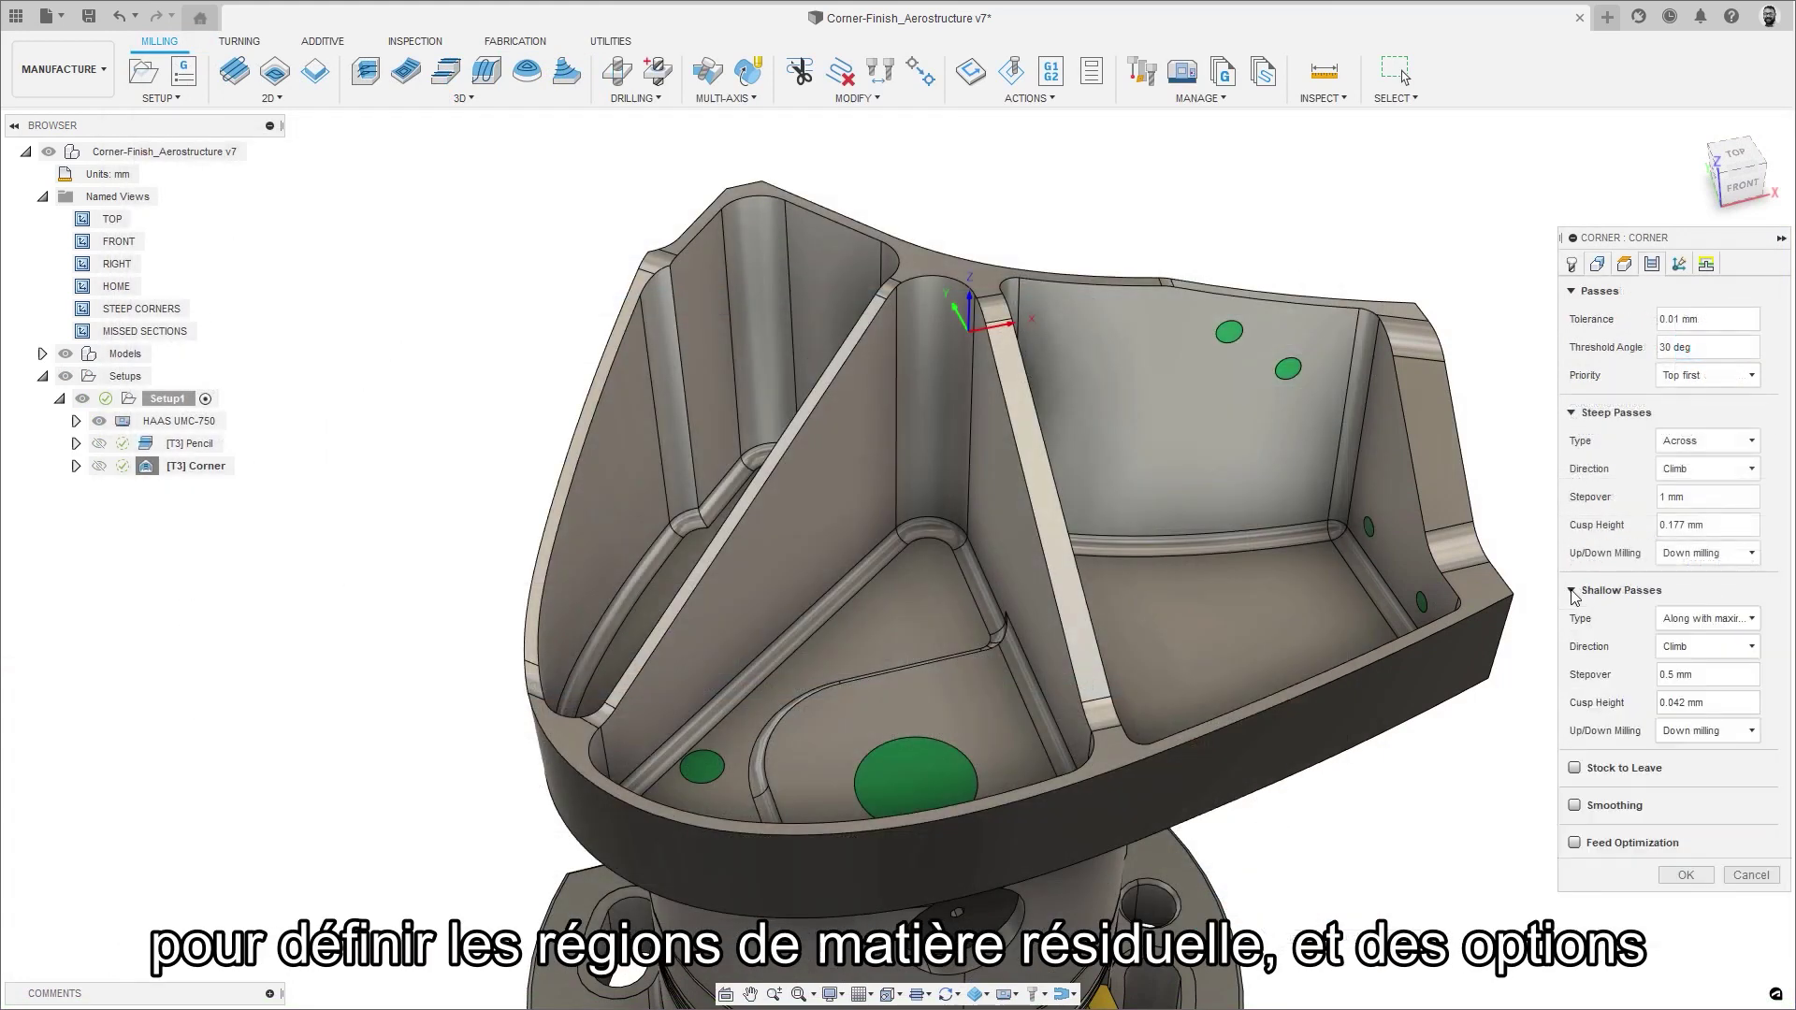
{"action": "double_click", "coordinate": [83, 310]}
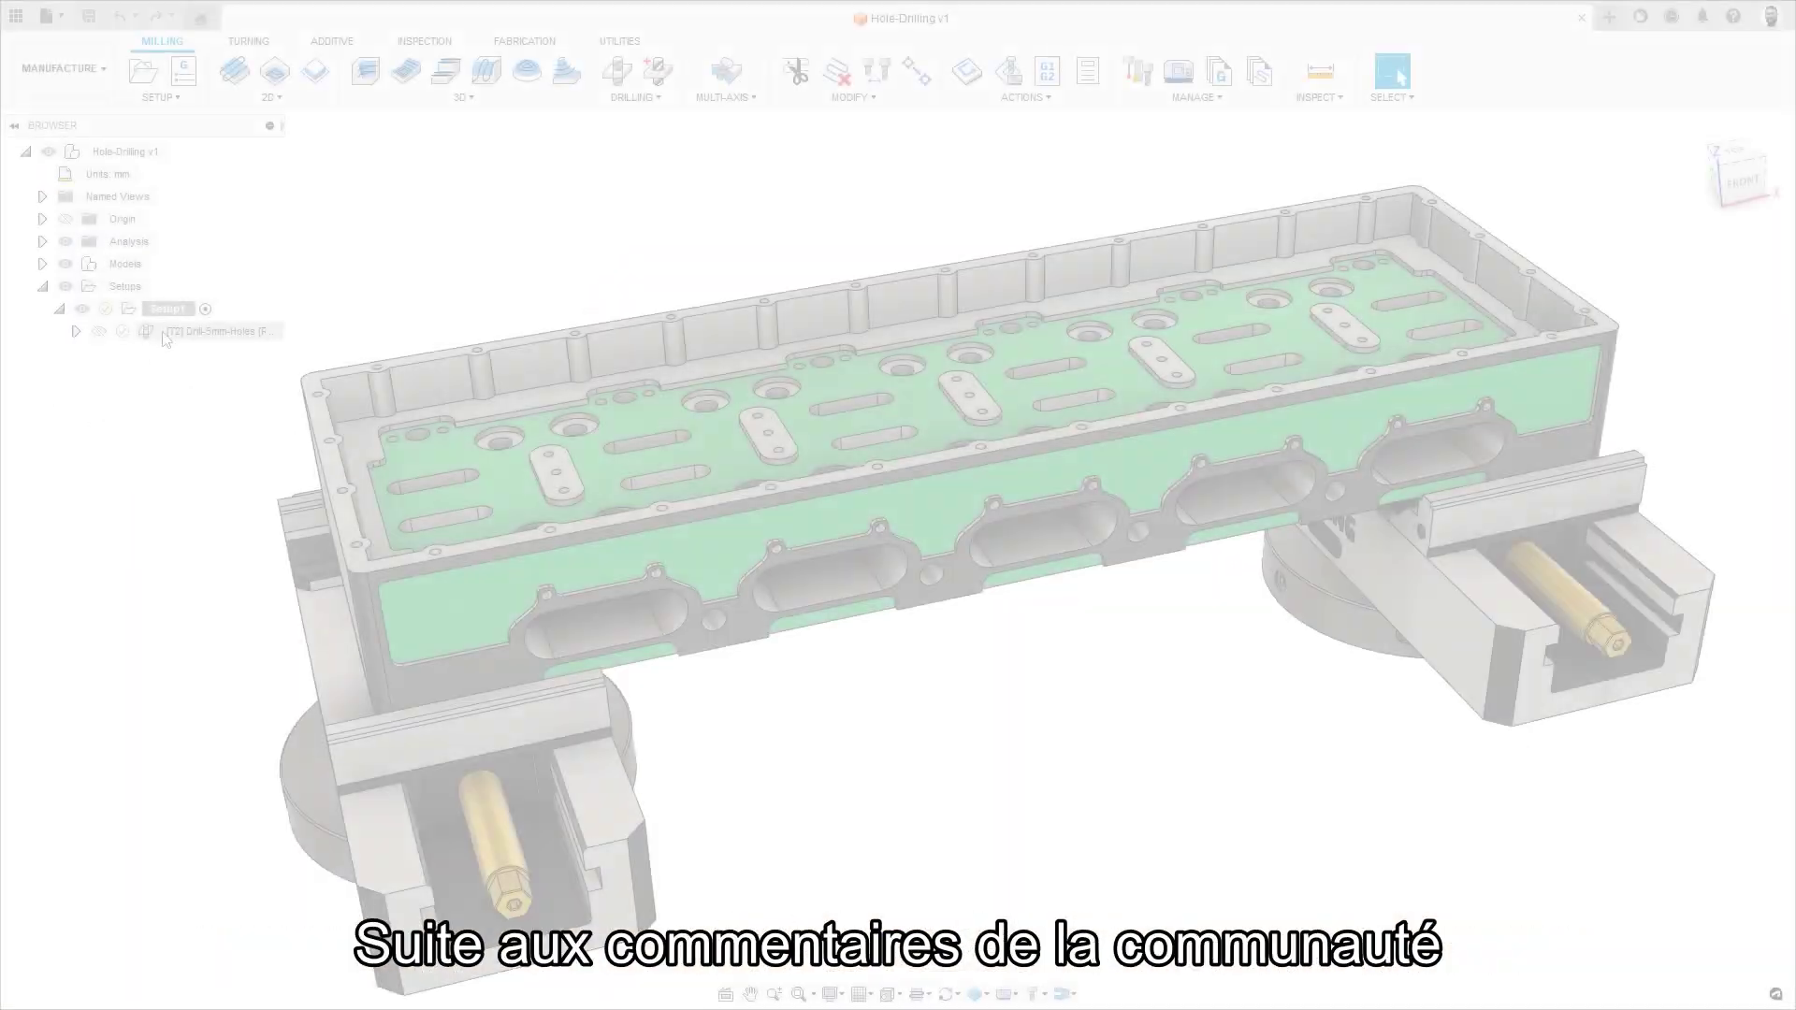
Step: Edit the drilling operation's tool and open the 5mm drill's Default preset
{"action": "right_click", "coordinate": [164, 335]}
{"action": "left_click", "coordinate": [183, 346]}
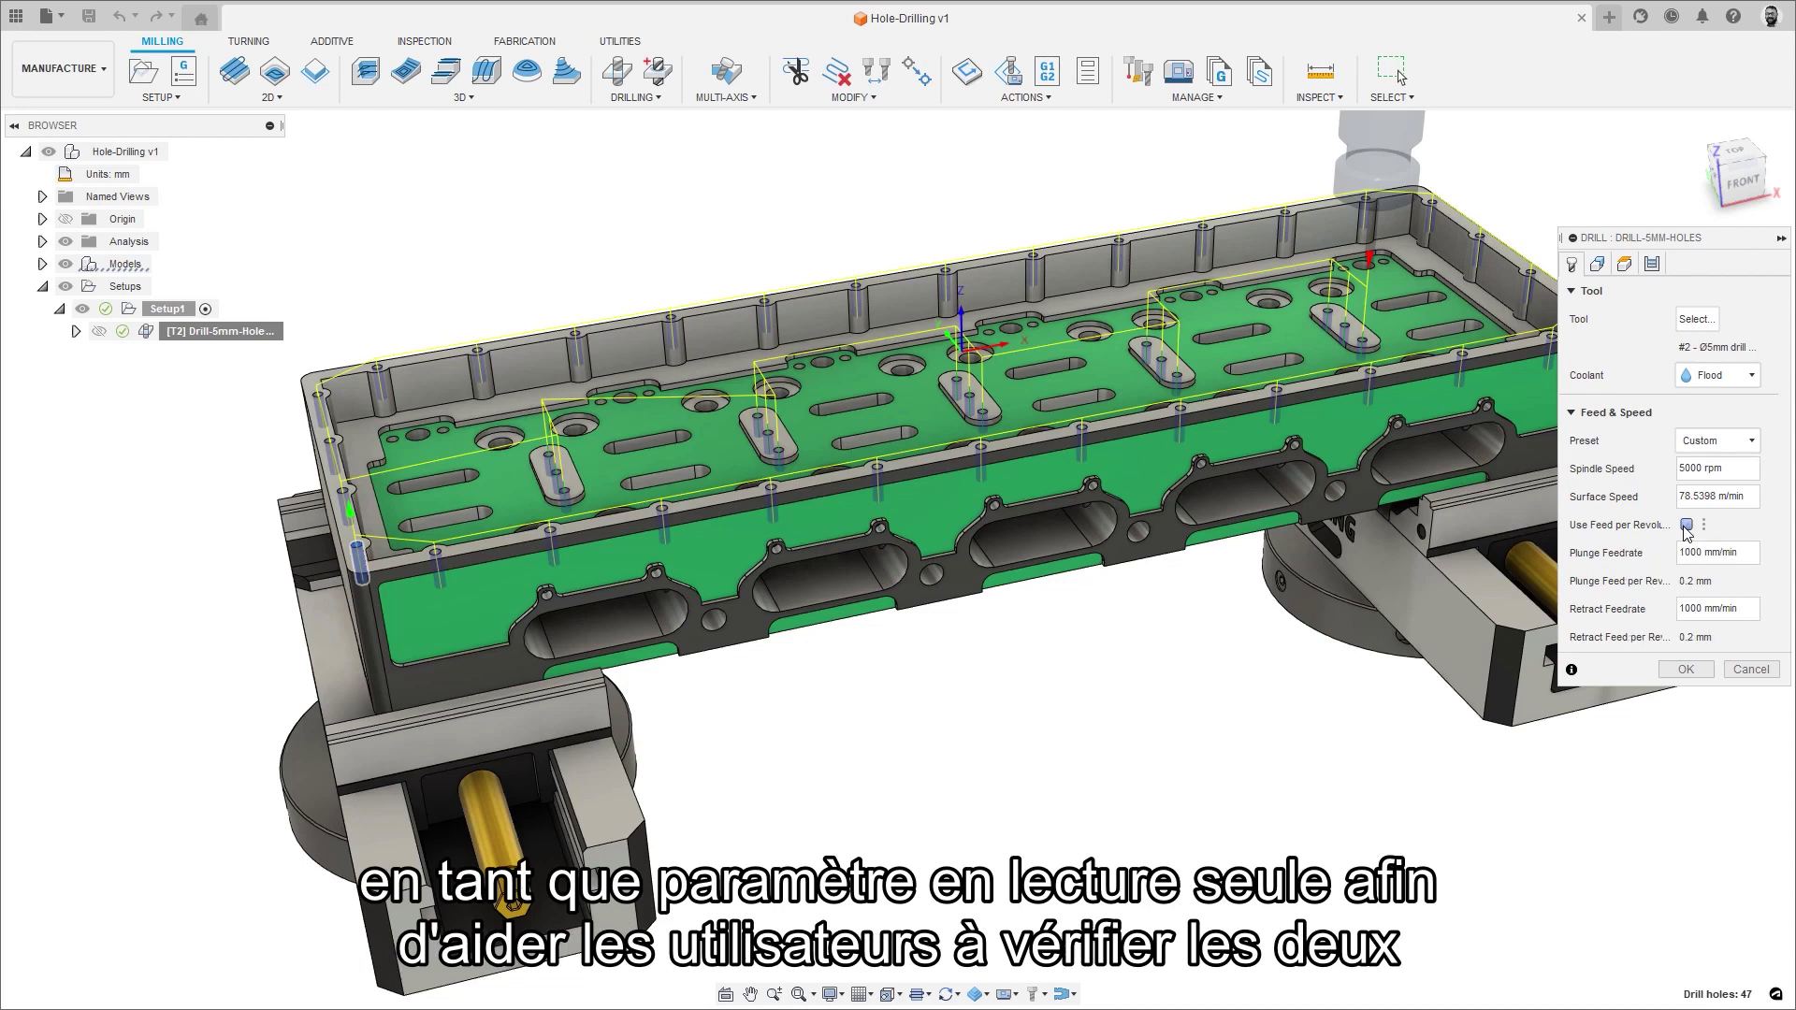
{"action": "left_click", "coordinate": [1683, 322]}
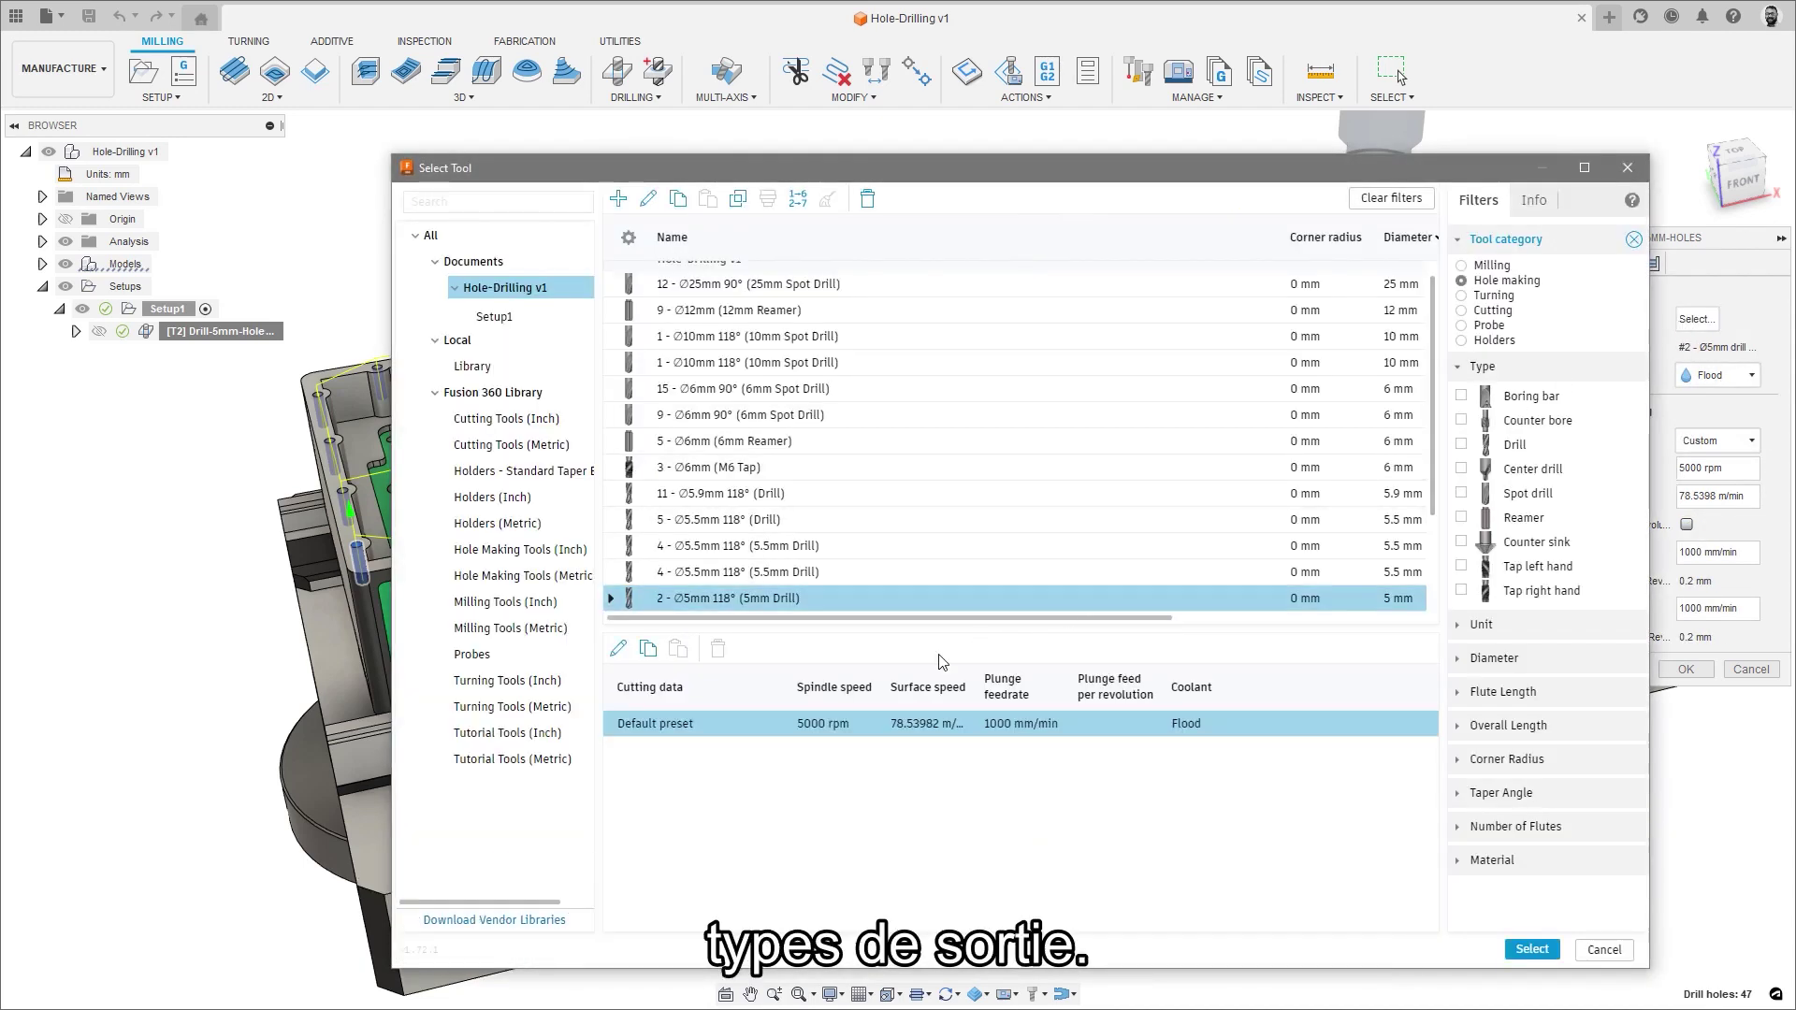
{"action": "right_click", "coordinate": [745, 724]}
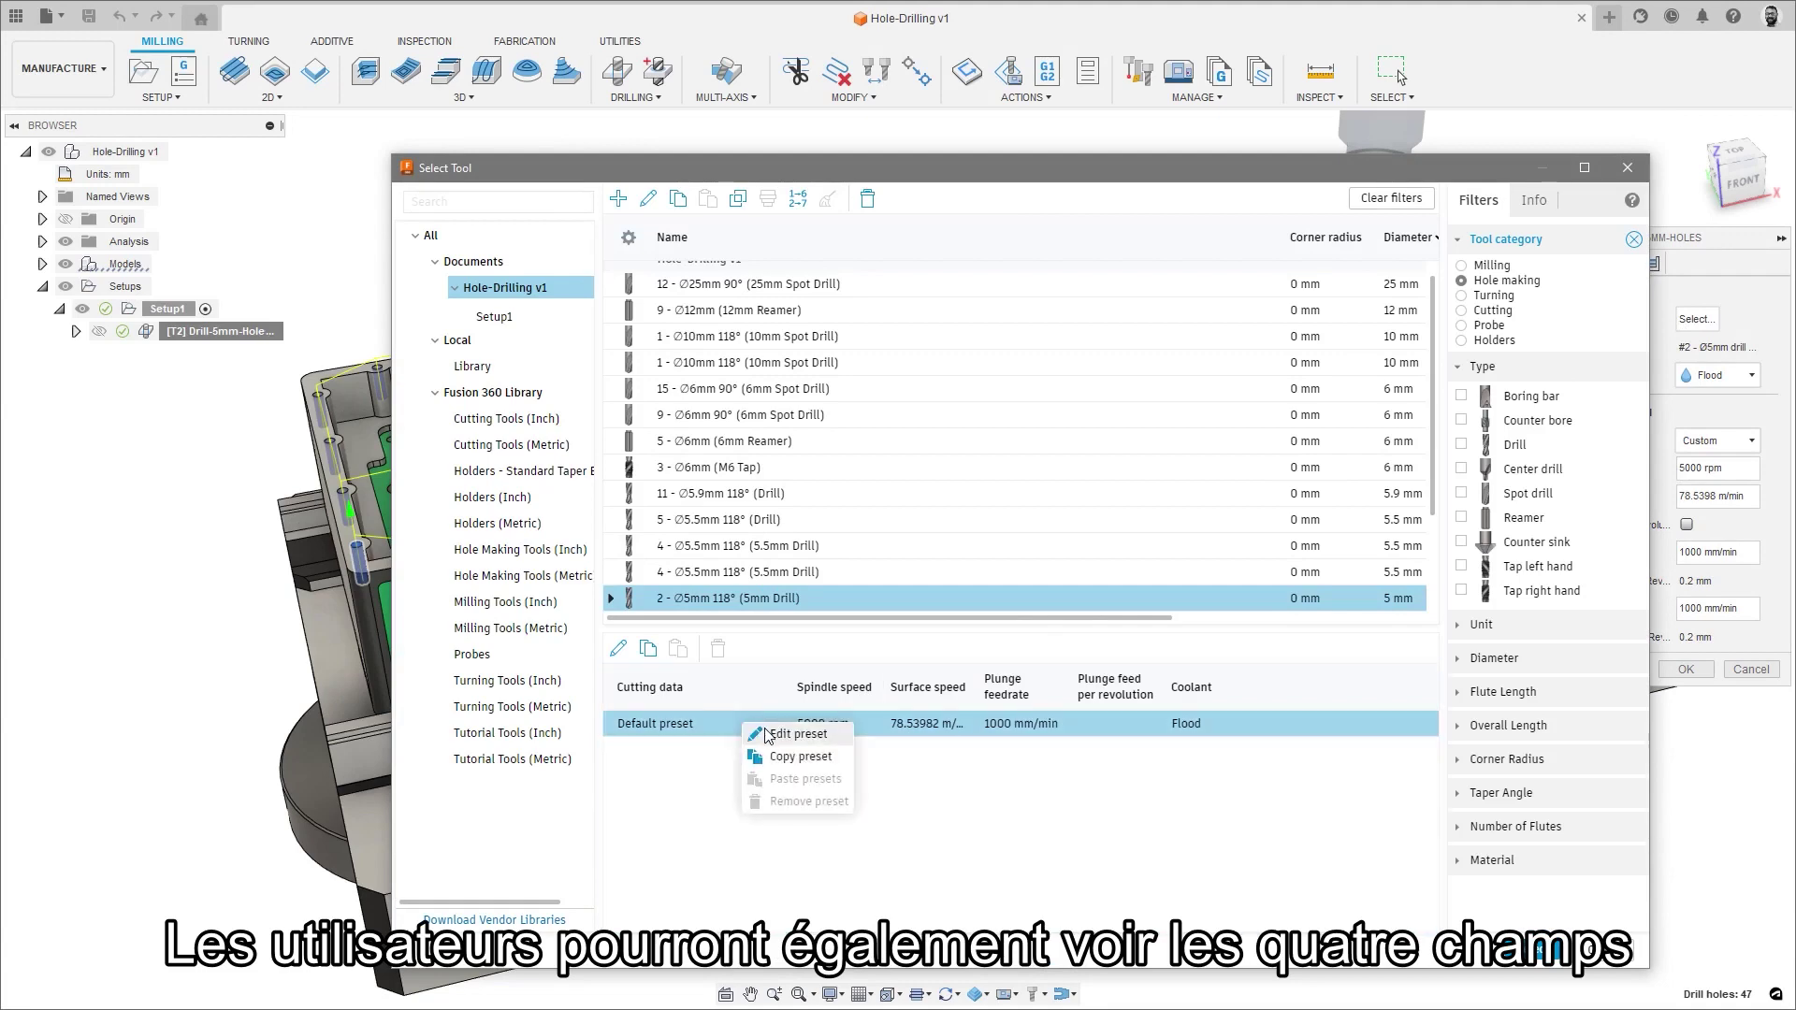
{"action": "left_click", "coordinate": [763, 734]}
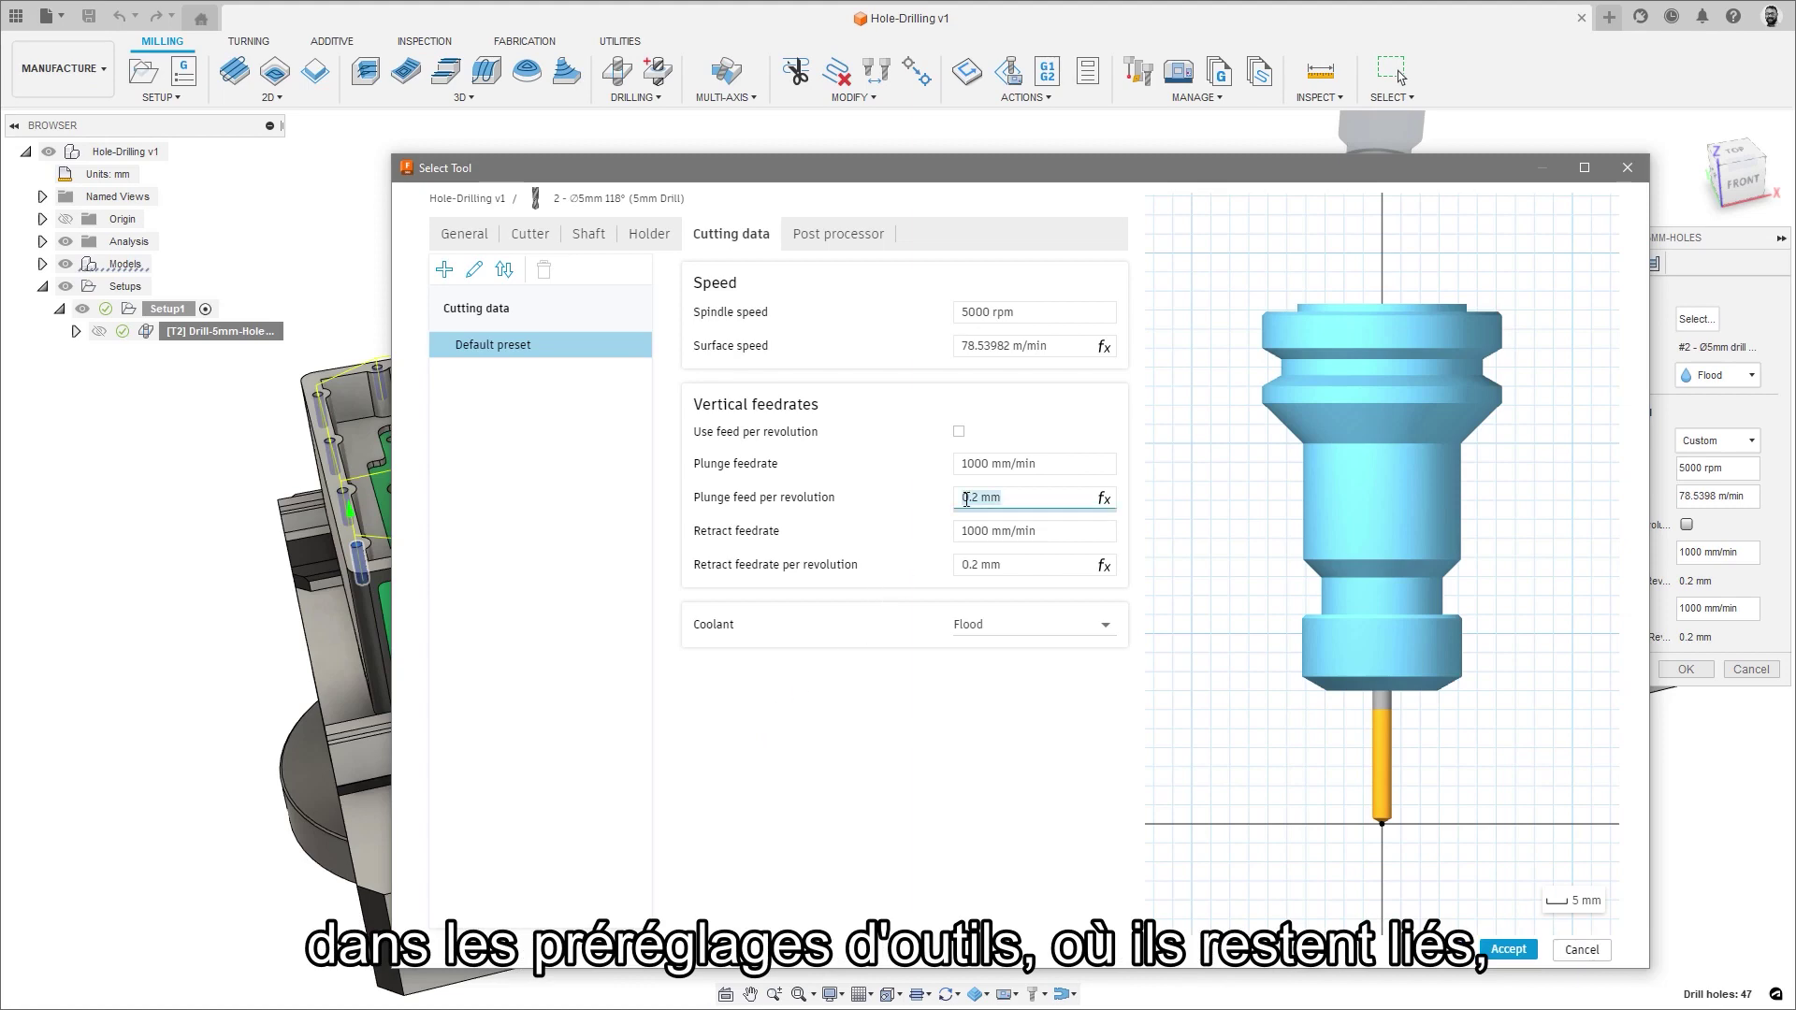
Step: Set plunge feedrate 500, plunge per rev 0.1, retract per rev 0.3, and apply the drill
{"action": "type", "text": ".1"}
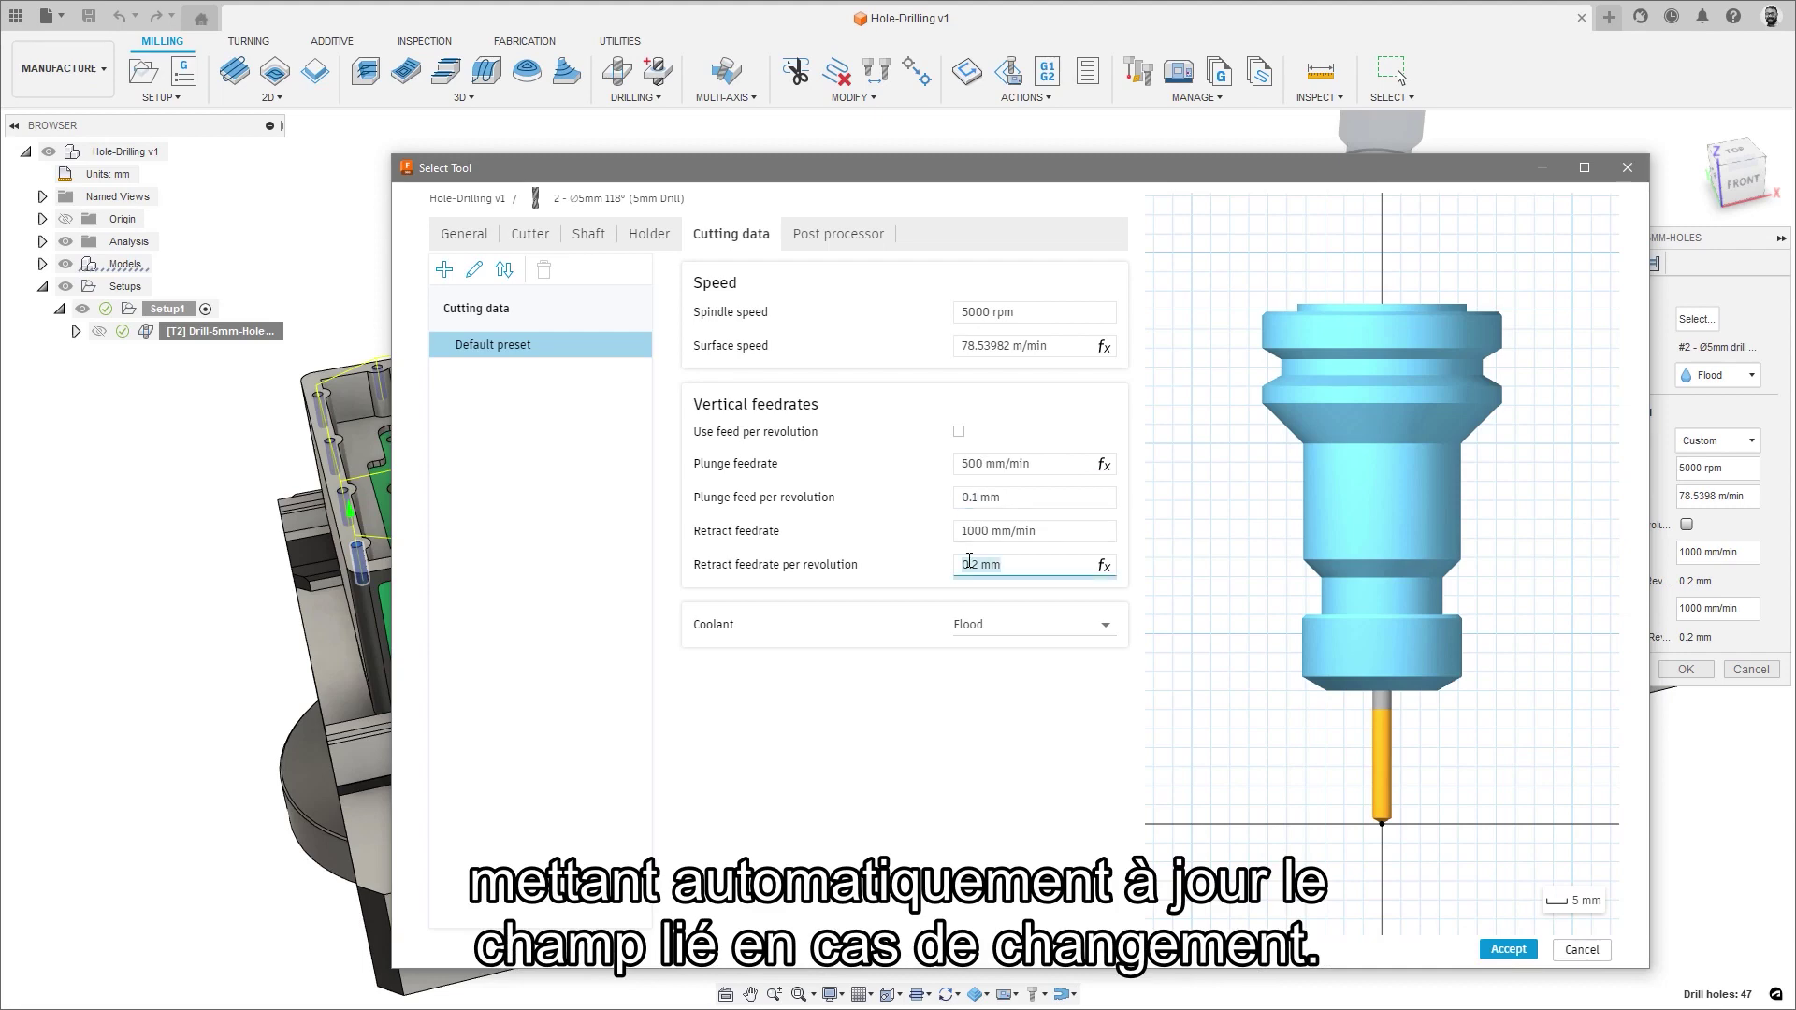
{"action": "key", "text": "BackSpace"}
{"action": "type", "text": "0.3"}
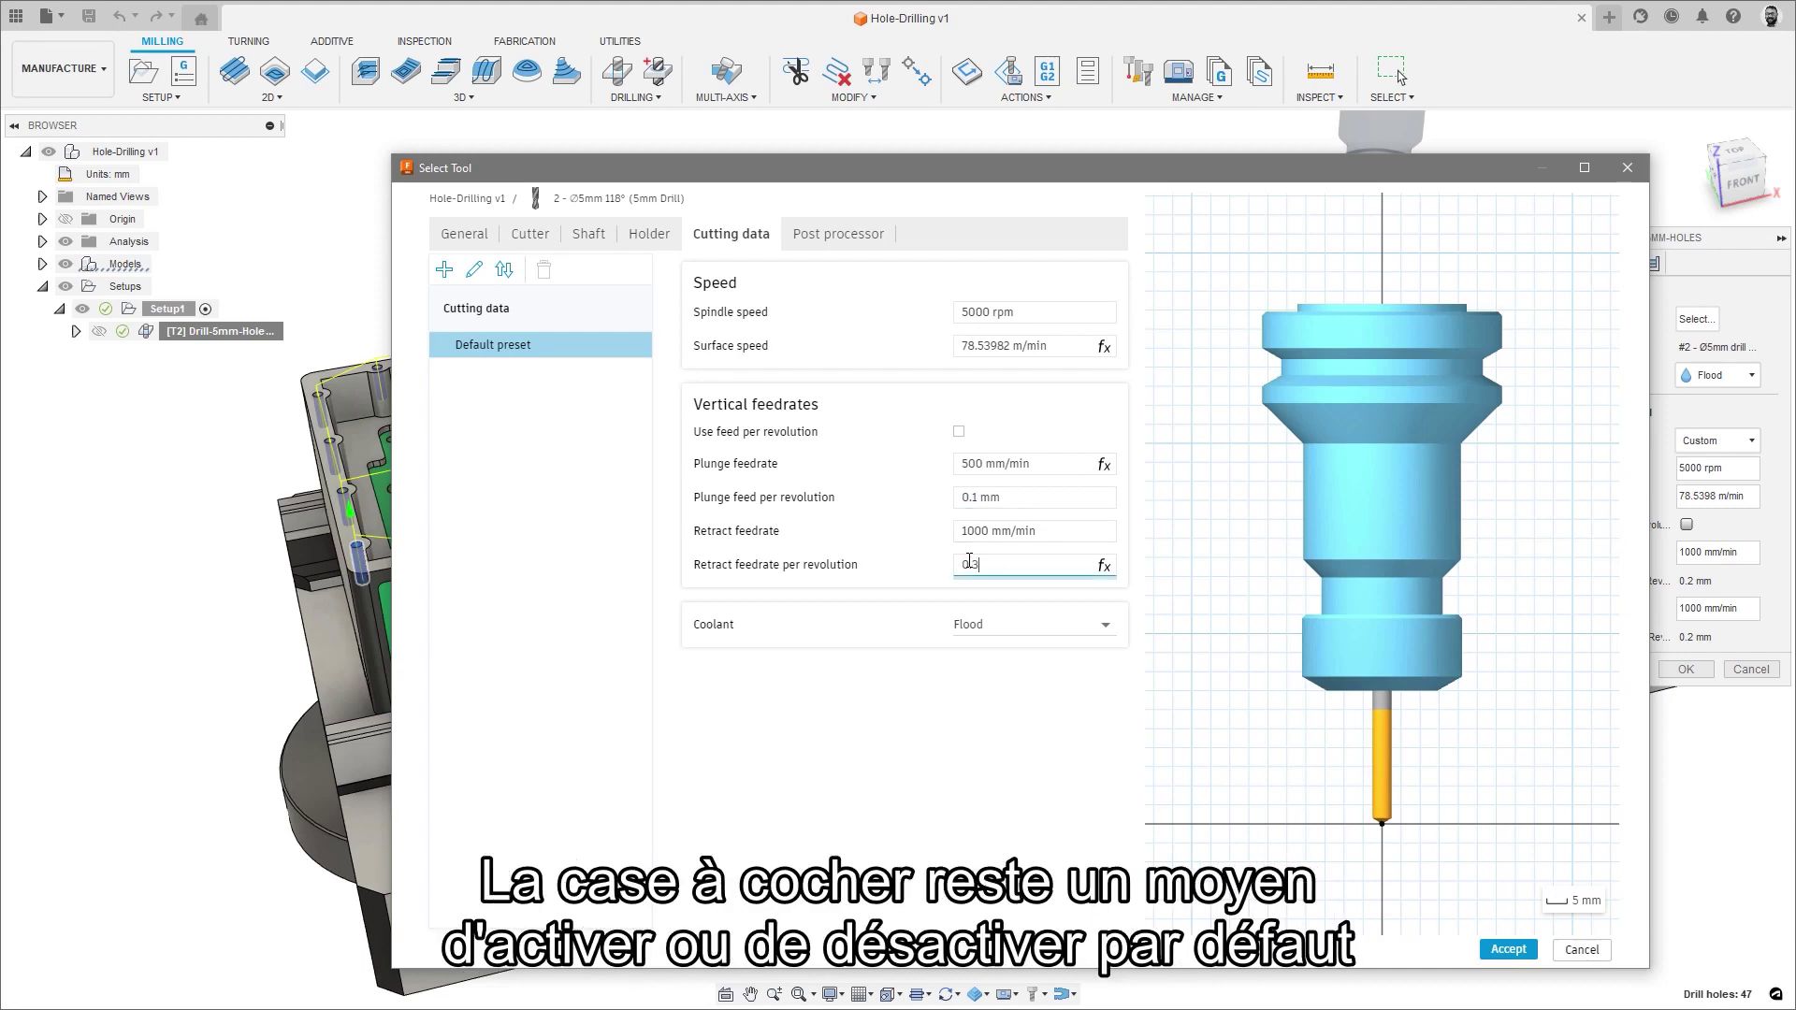
{"action": "left_click", "coordinate": [1008, 497]}
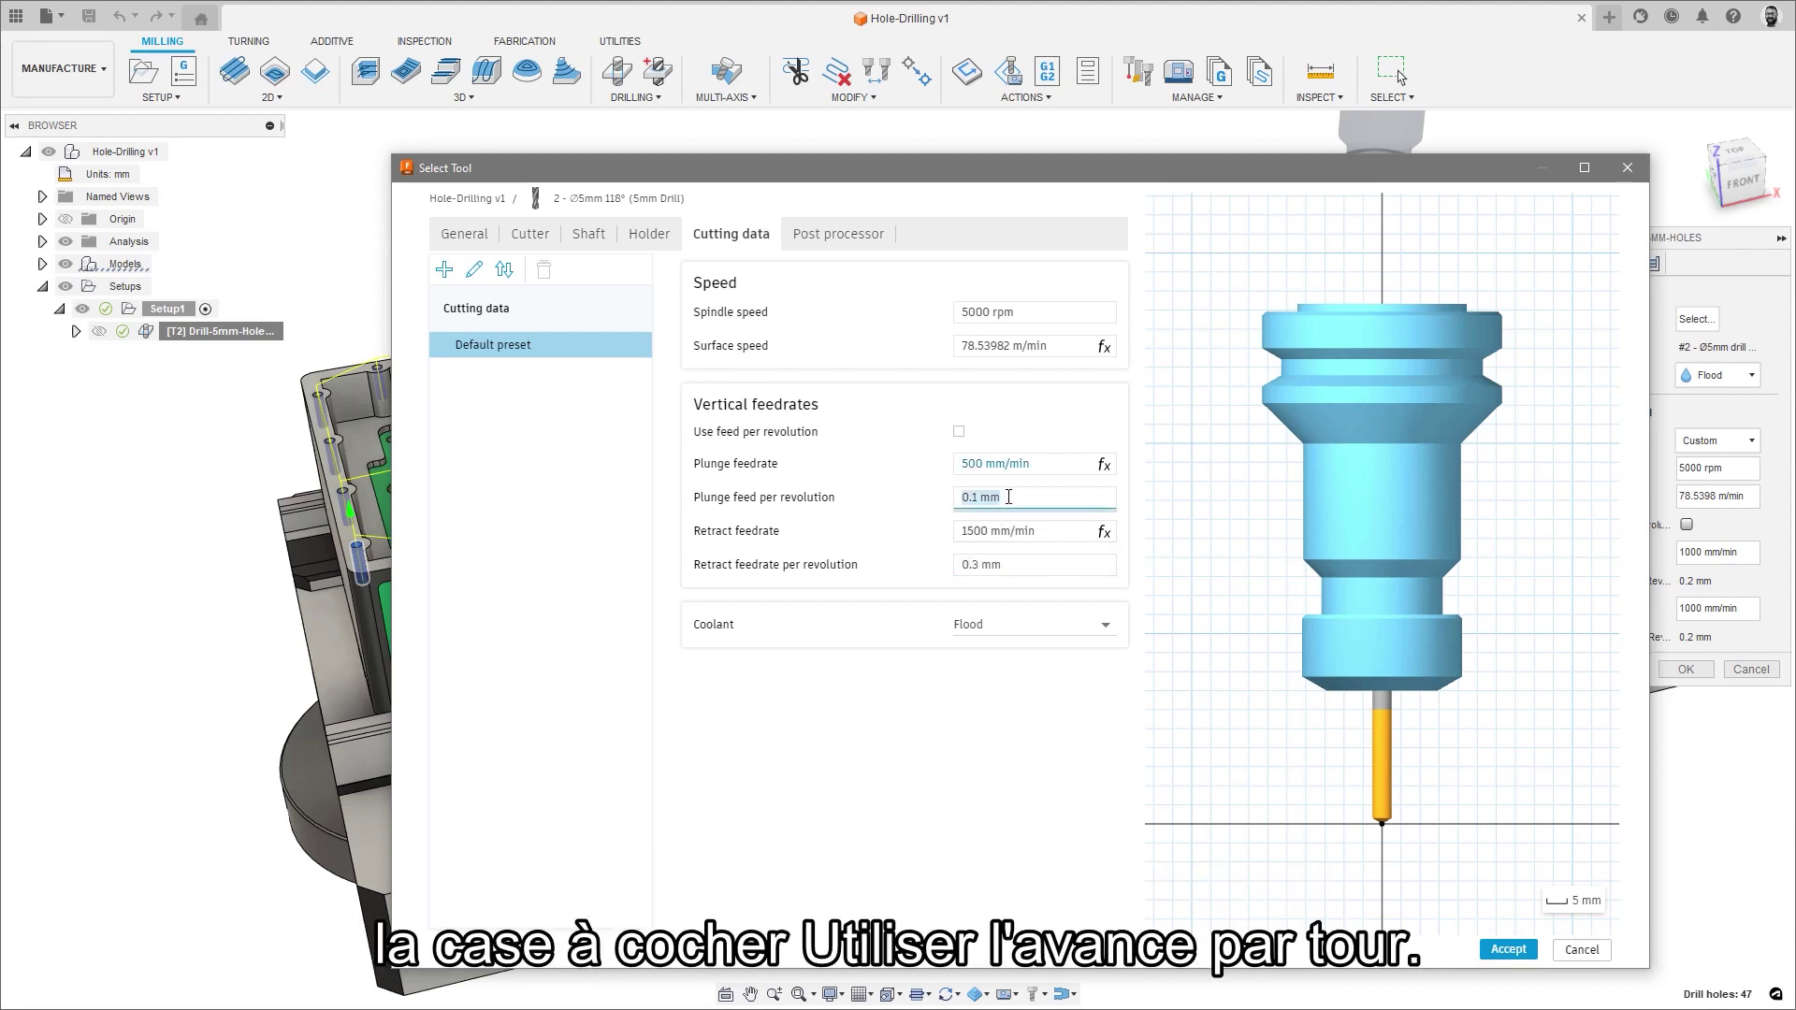
{"action": "left_click", "coordinate": [959, 432]}
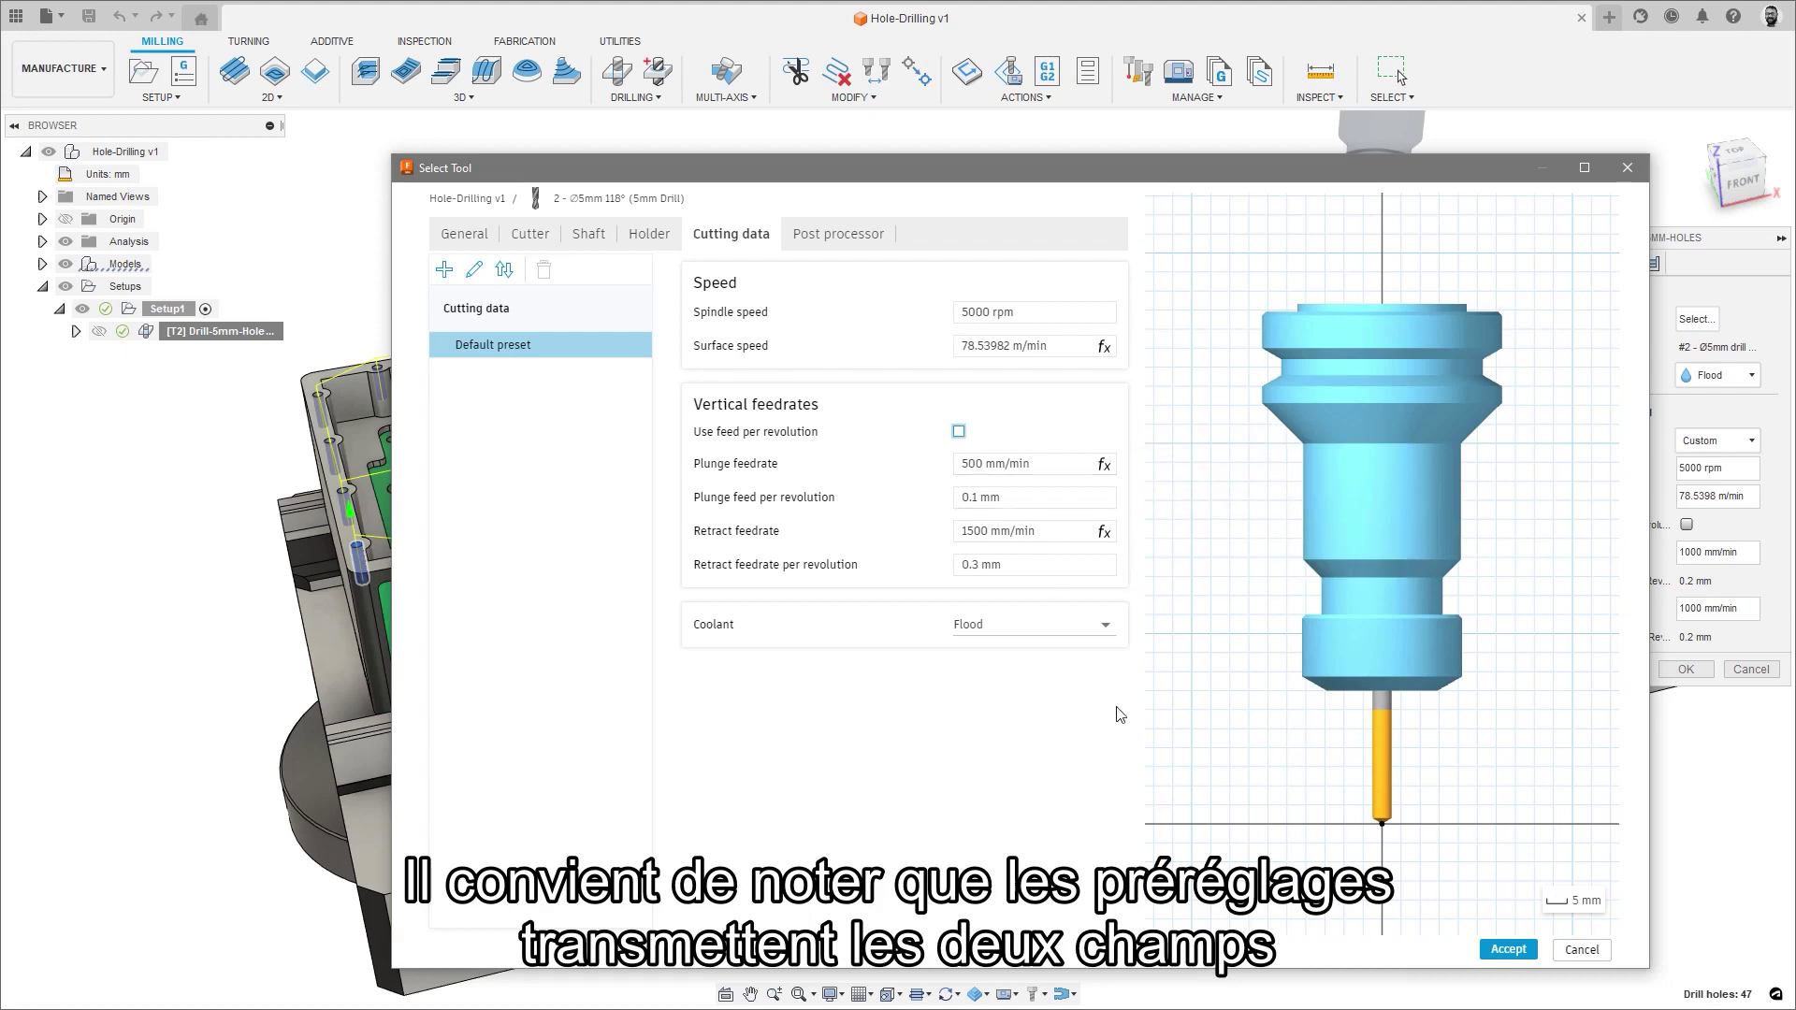
{"action": "left_click", "coordinate": [1509, 949]}
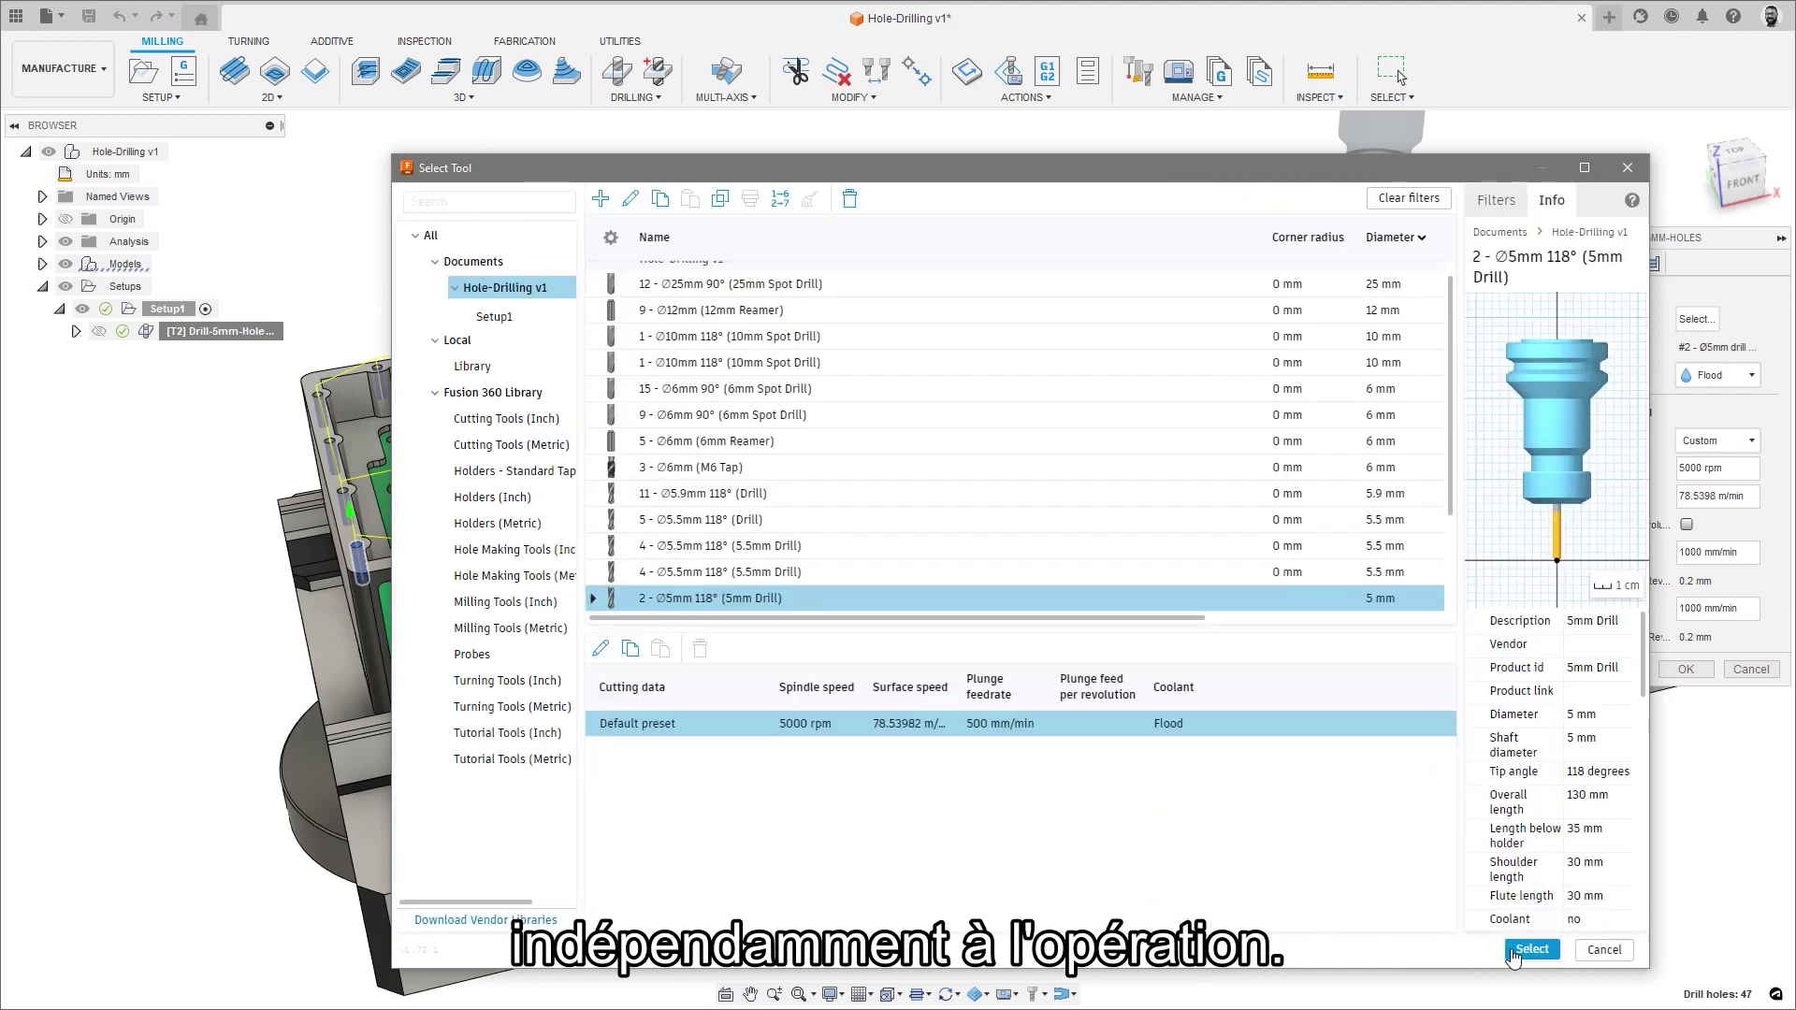
{"action": "left_click", "coordinate": [1510, 954]}
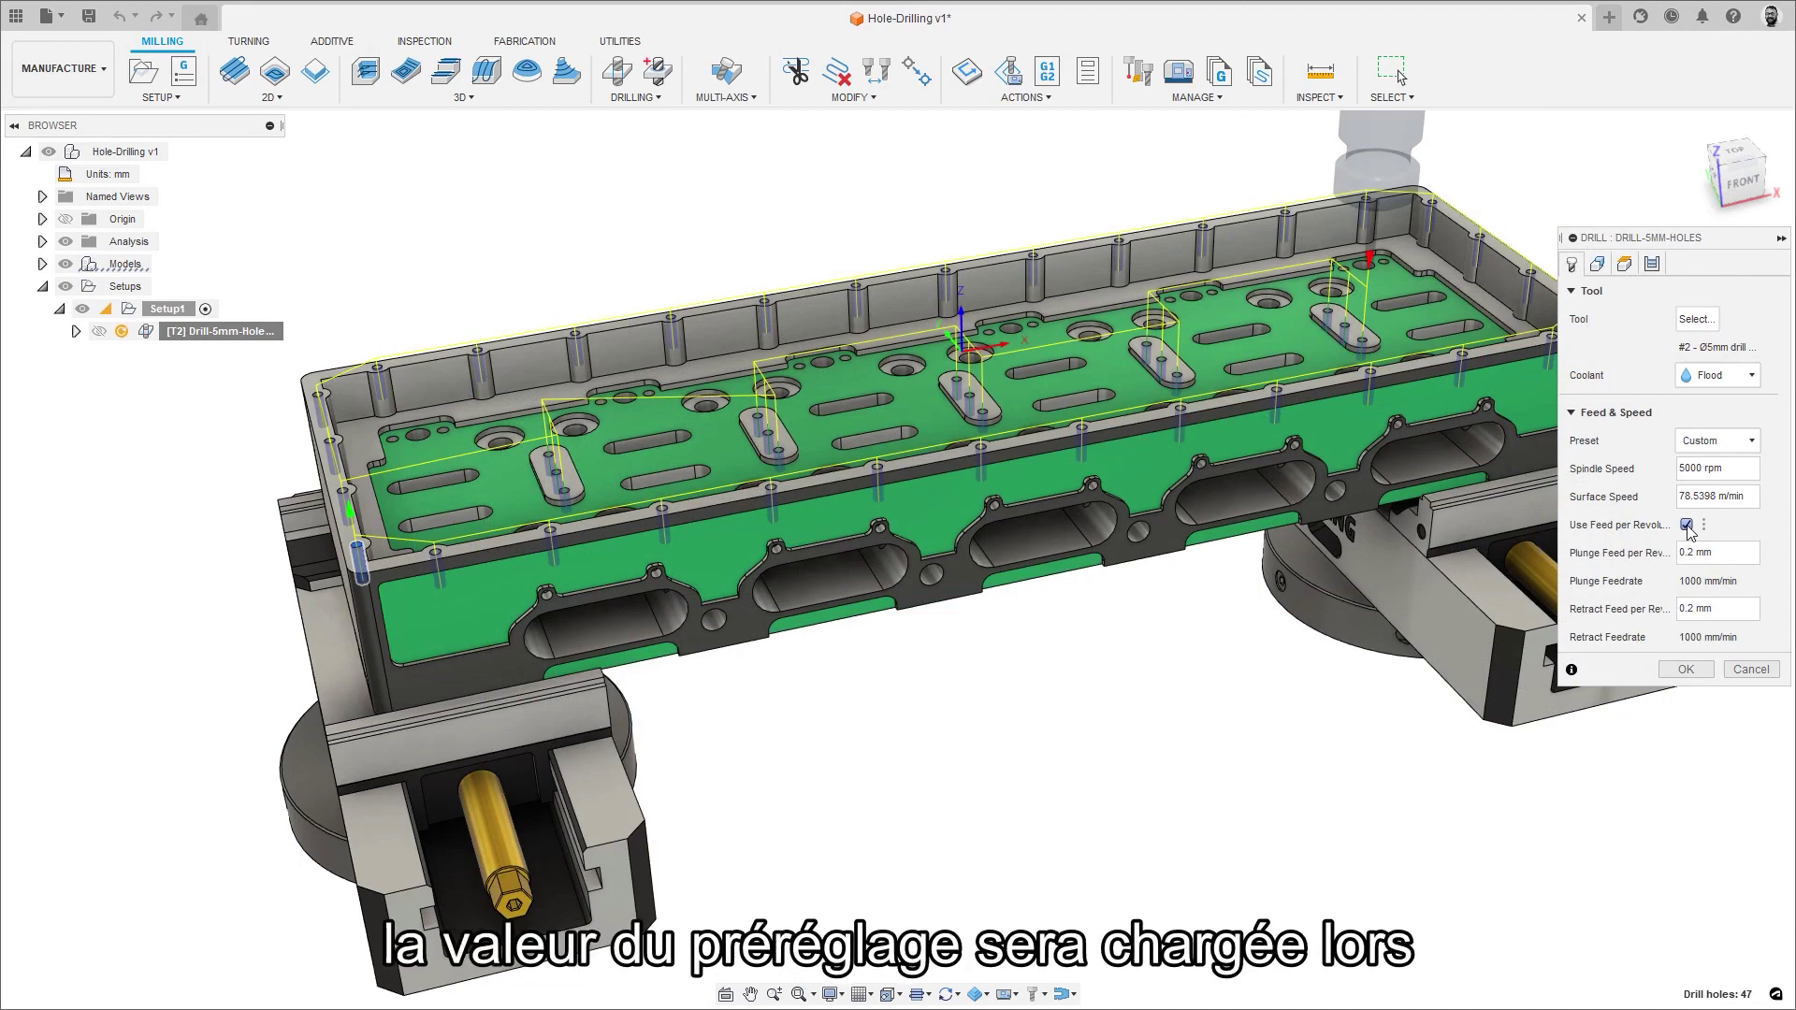
{"action": "left_click", "coordinate": [1685, 670]}
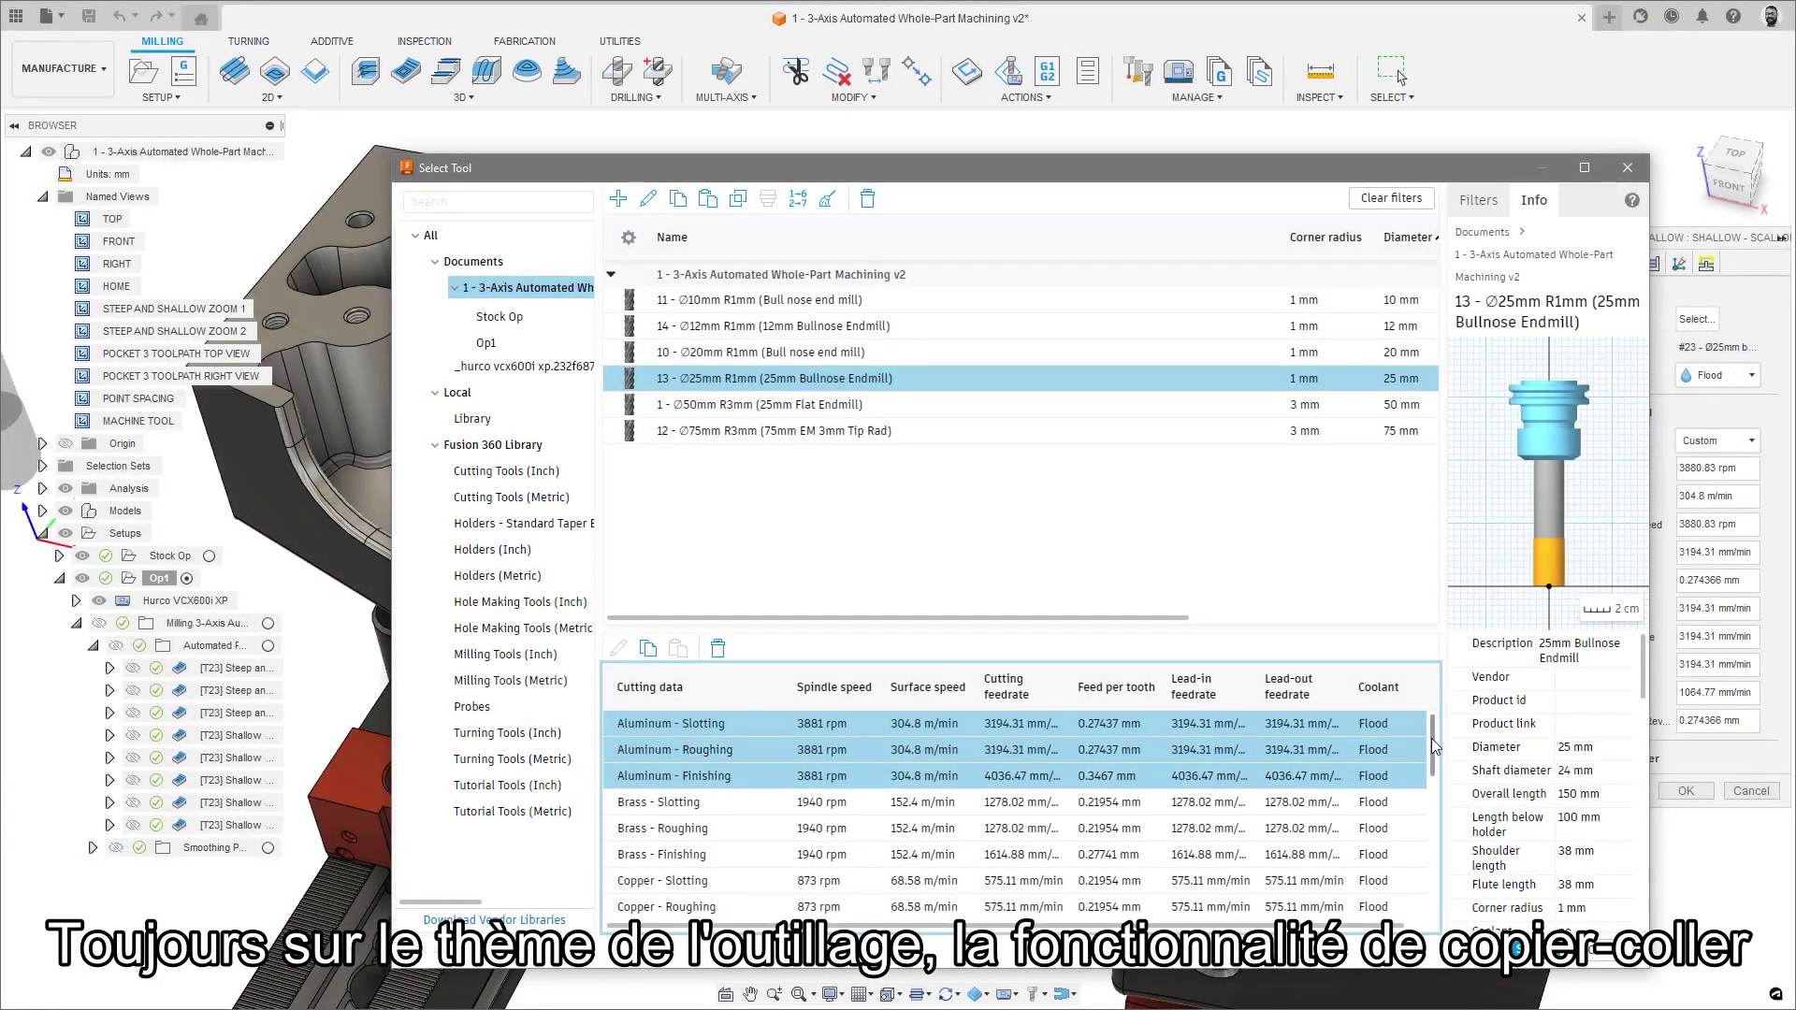
Step: Copy the three Stainless Steel presets and paste them onto the 10mm and 20mm bull nose end mills
{"action": "scroll", "coordinate": [842, 770], "scroll_direction": "down", "scroll_amount": 5}
{"action": "left_click", "coordinate": [756, 800], "text": "shift"}
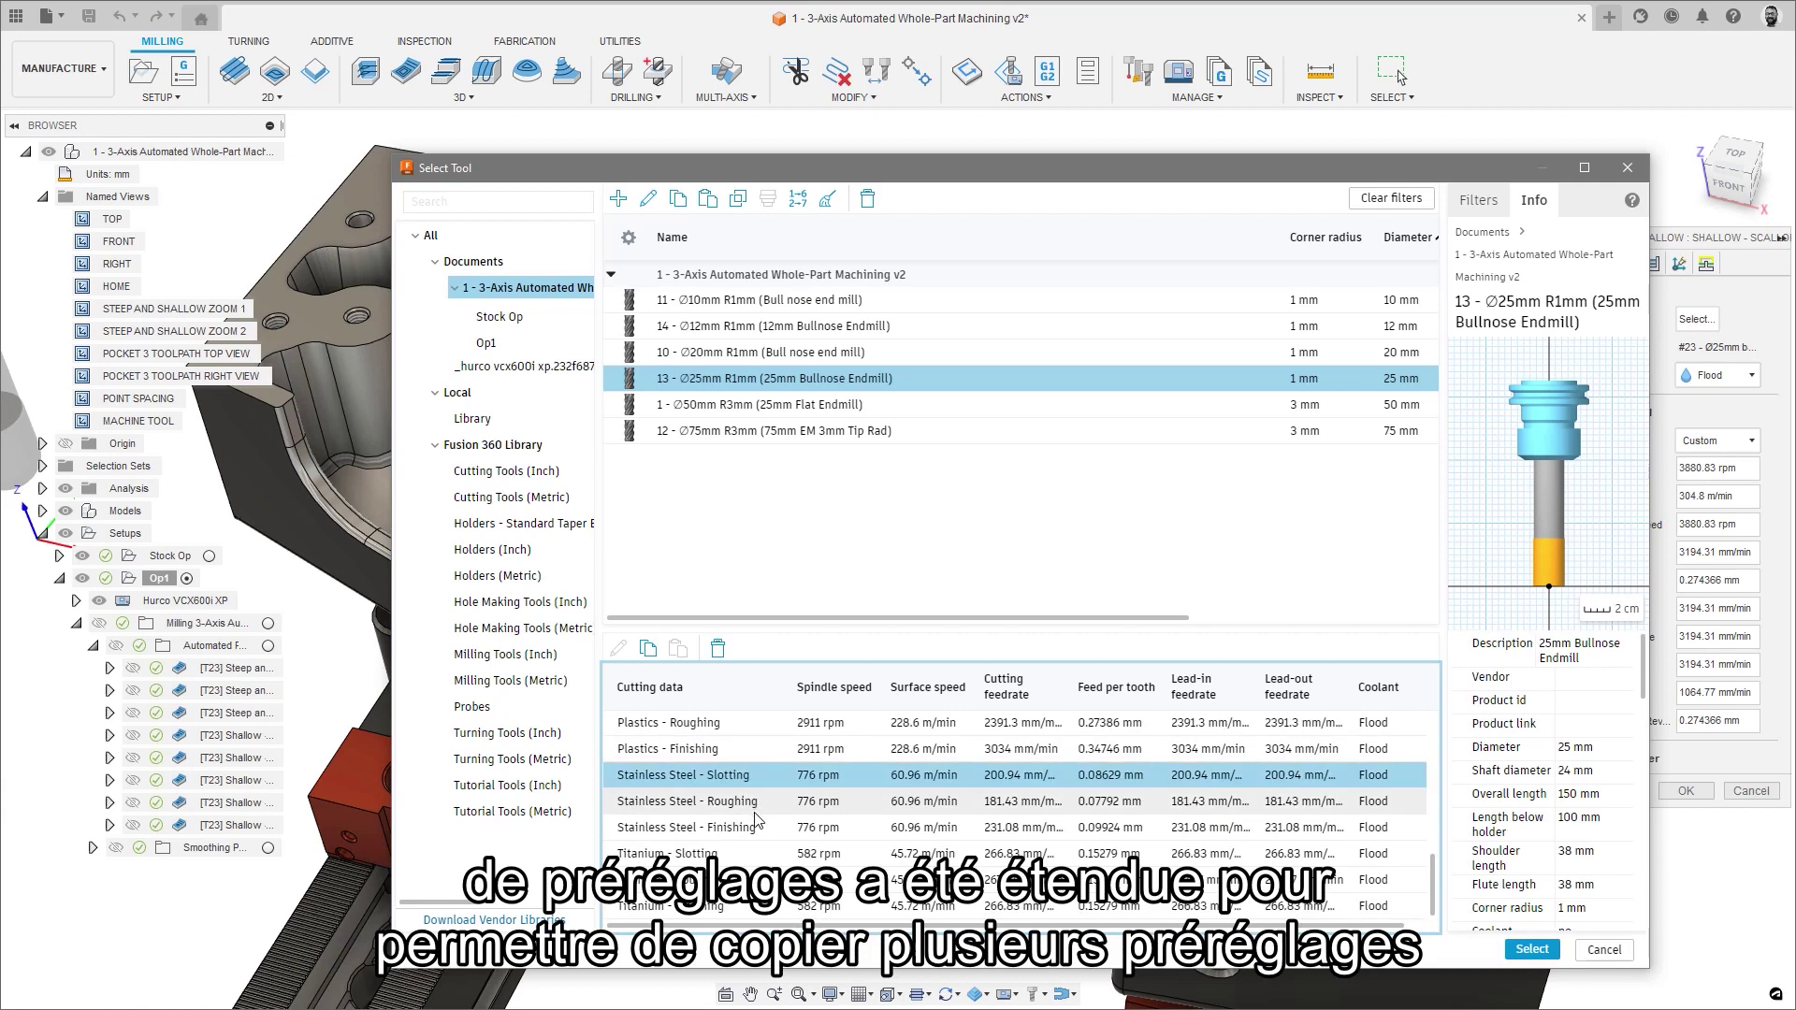
{"action": "left_click", "coordinate": [756, 827], "text": "shift"}
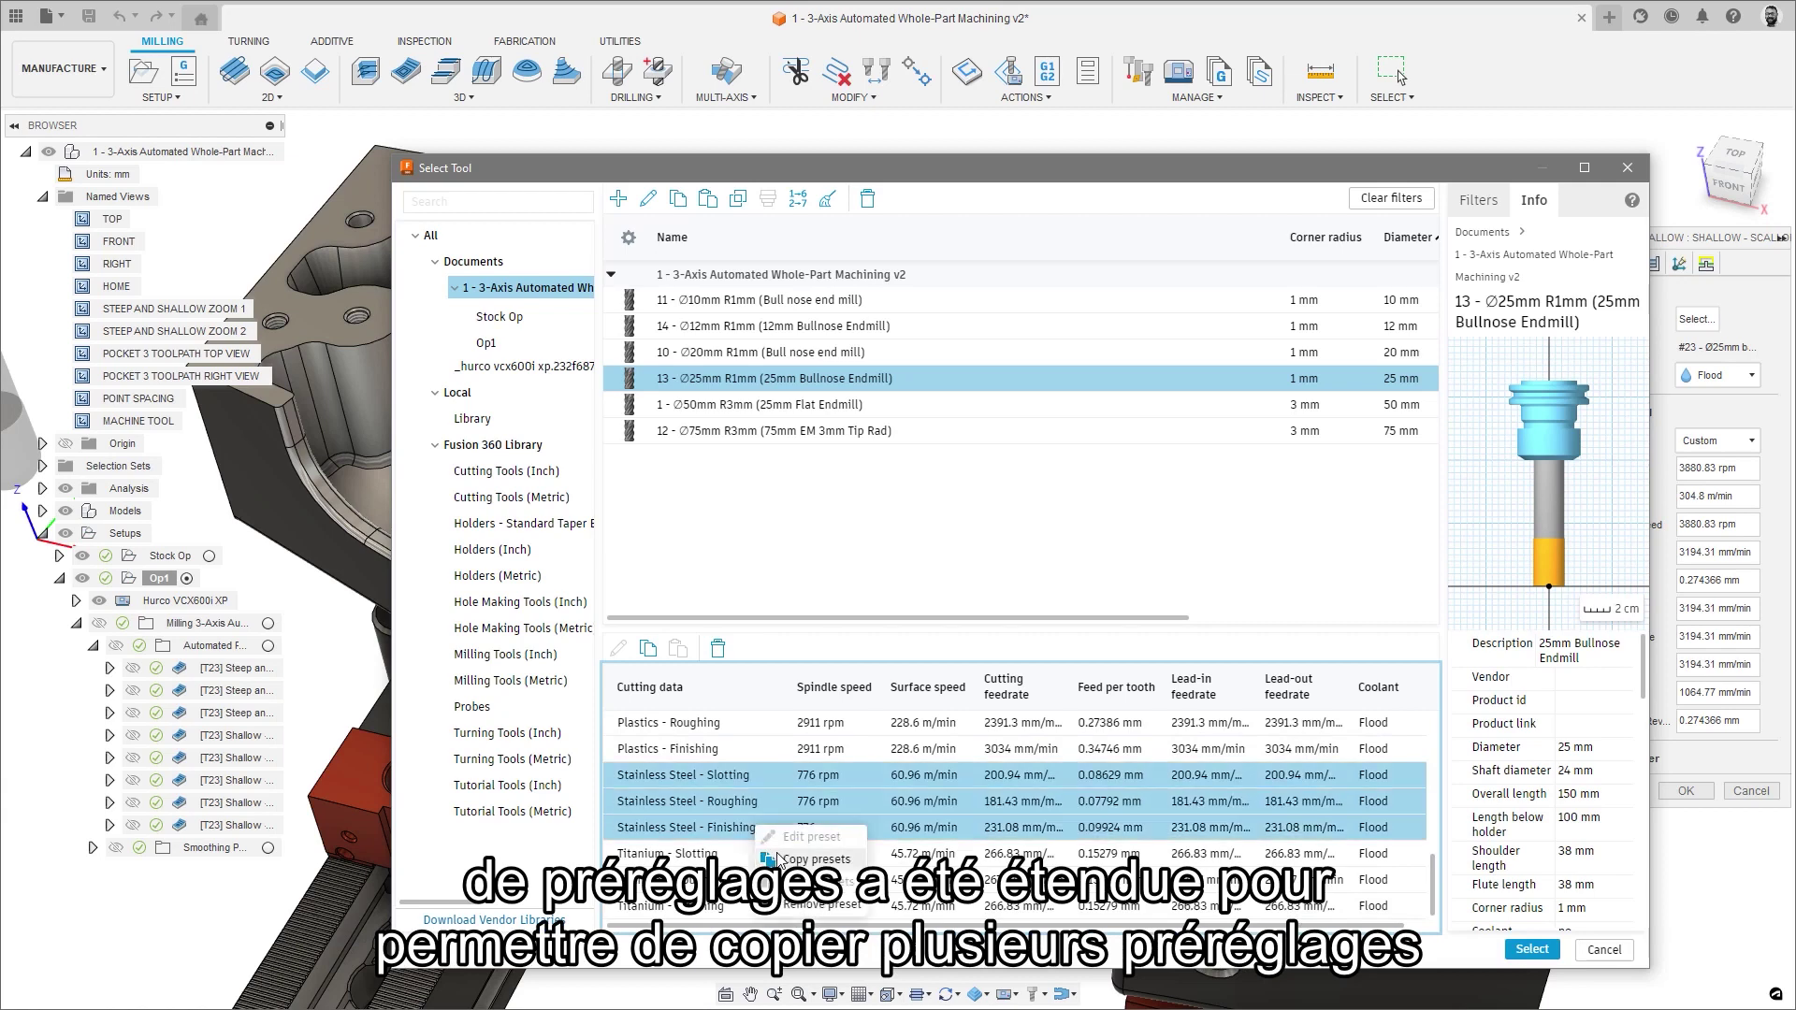
{"action": "key", "text": "ctrl+c"}
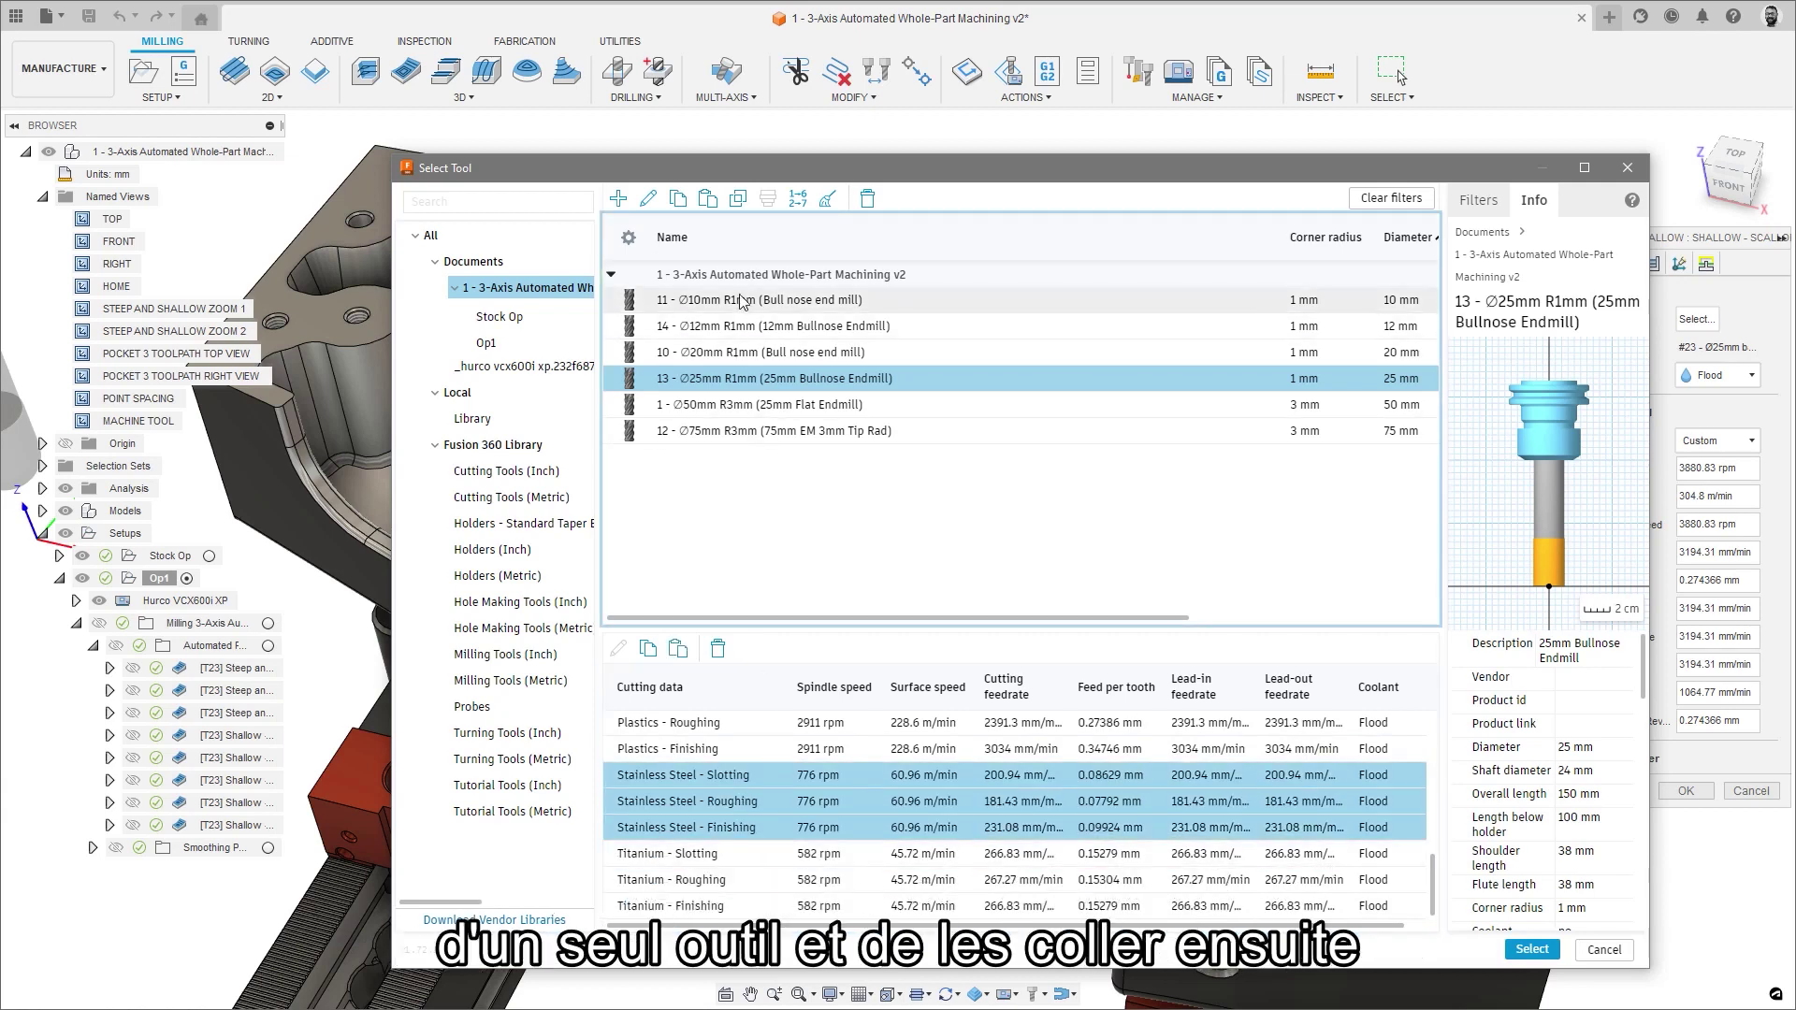
{"action": "left_click", "coordinate": [744, 301]}
{"action": "left_click", "coordinate": [748, 352], "text": "ctrl"}
{"action": "right_click", "coordinate": [748, 358]}
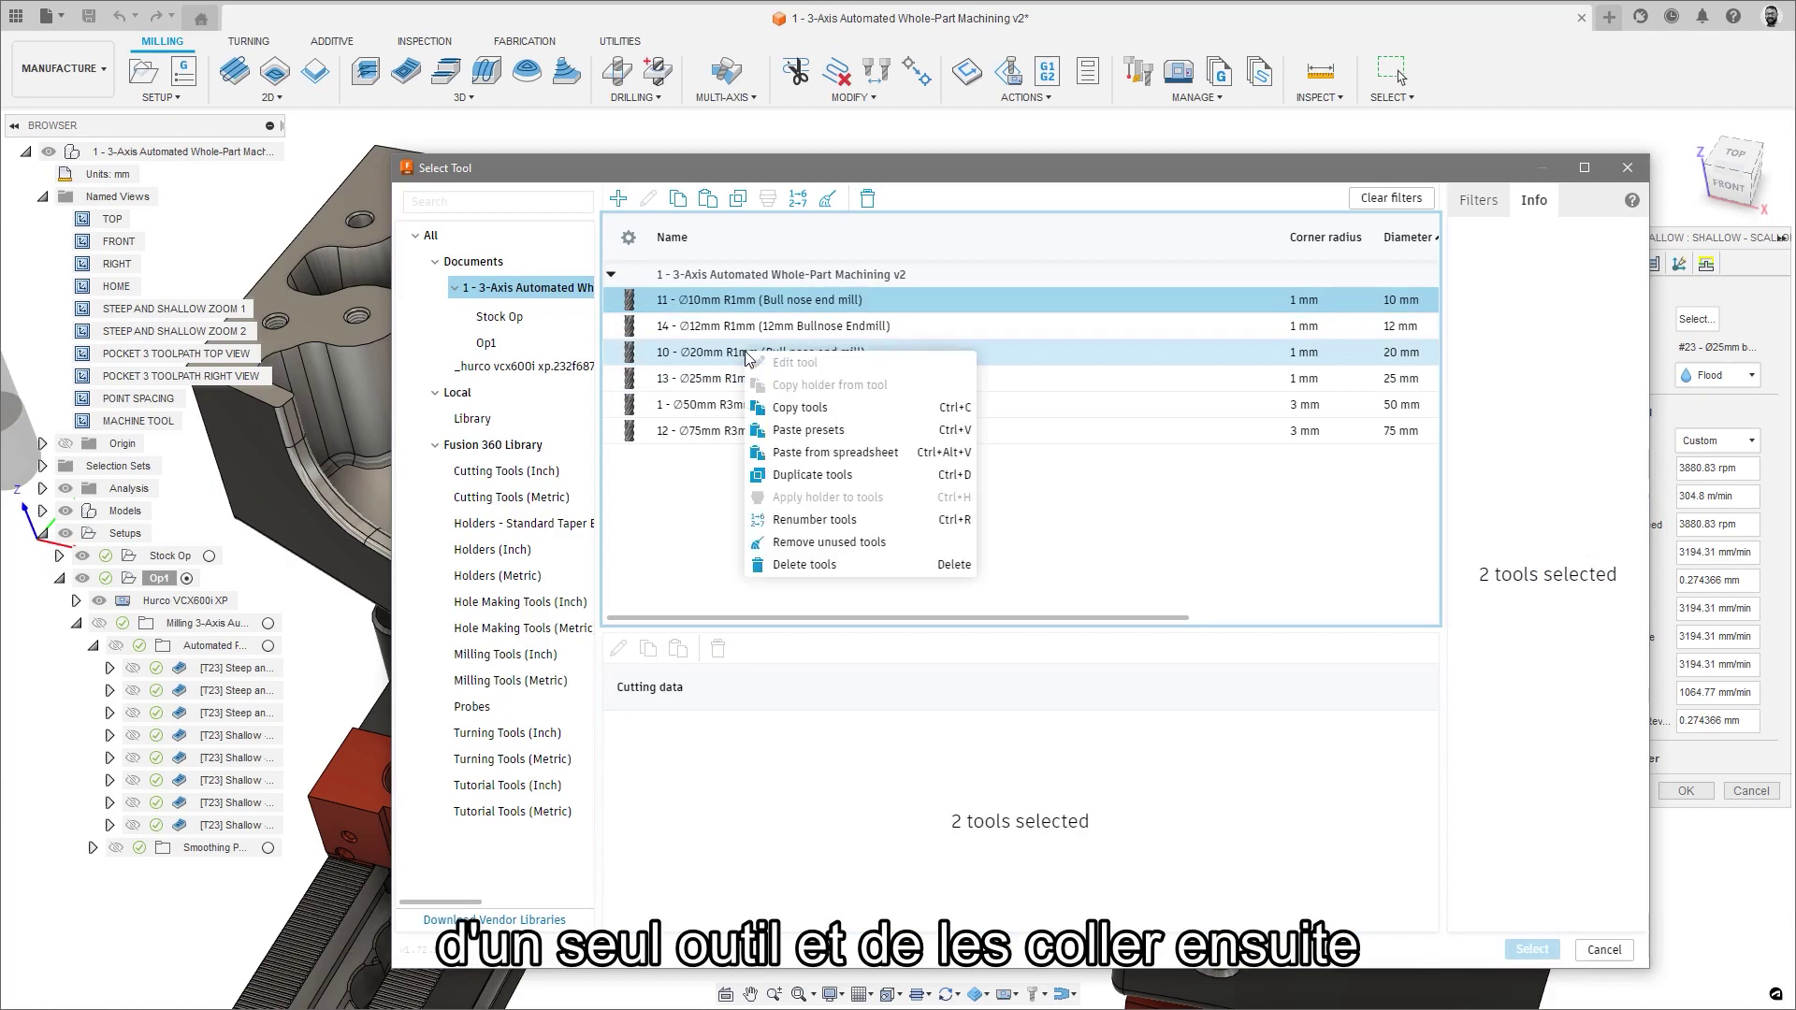
{"action": "left_click", "coordinate": [790, 430]}
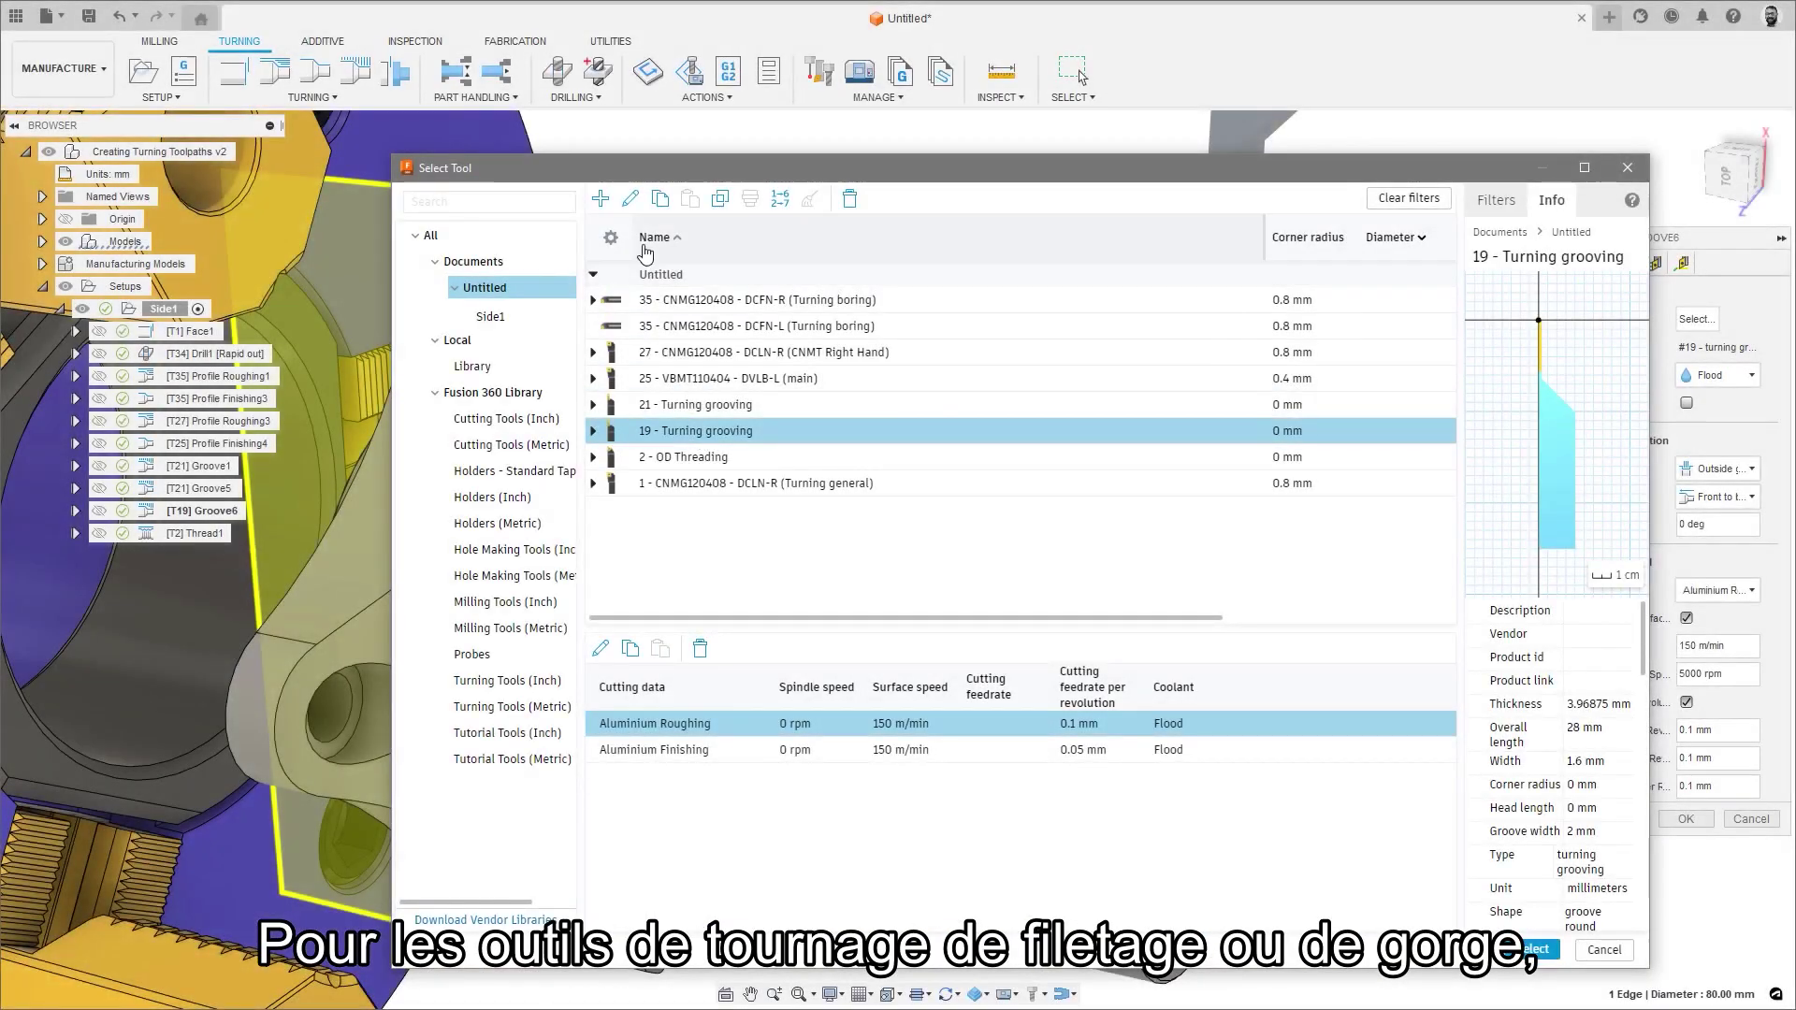
Step: Edit the OD Threading tool and show its Insert settings
{"action": "left_click", "coordinate": [631, 200]}
{"action": "left_click", "coordinate": [552, 234]}
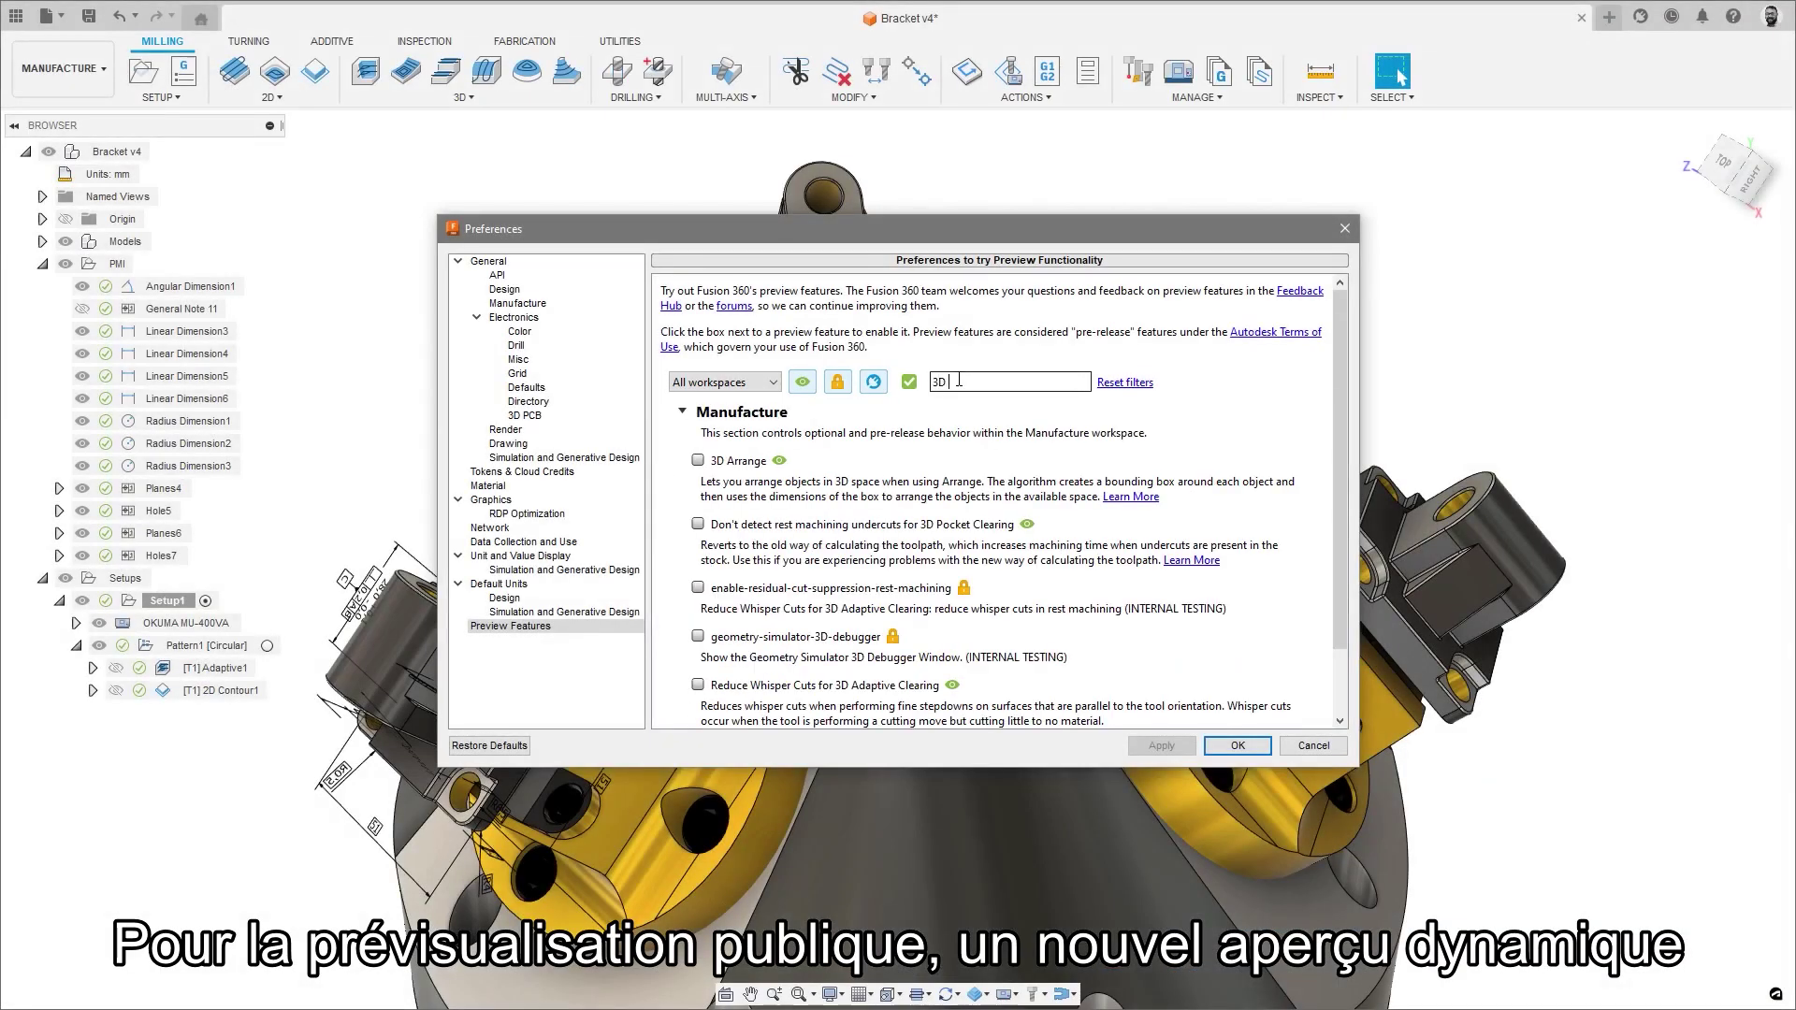
Step: Enable the Tool Library - 3D Preview feature, then orbit, zoom and pan the 10mm endmill preview
{"action": "type", "text": "to"}
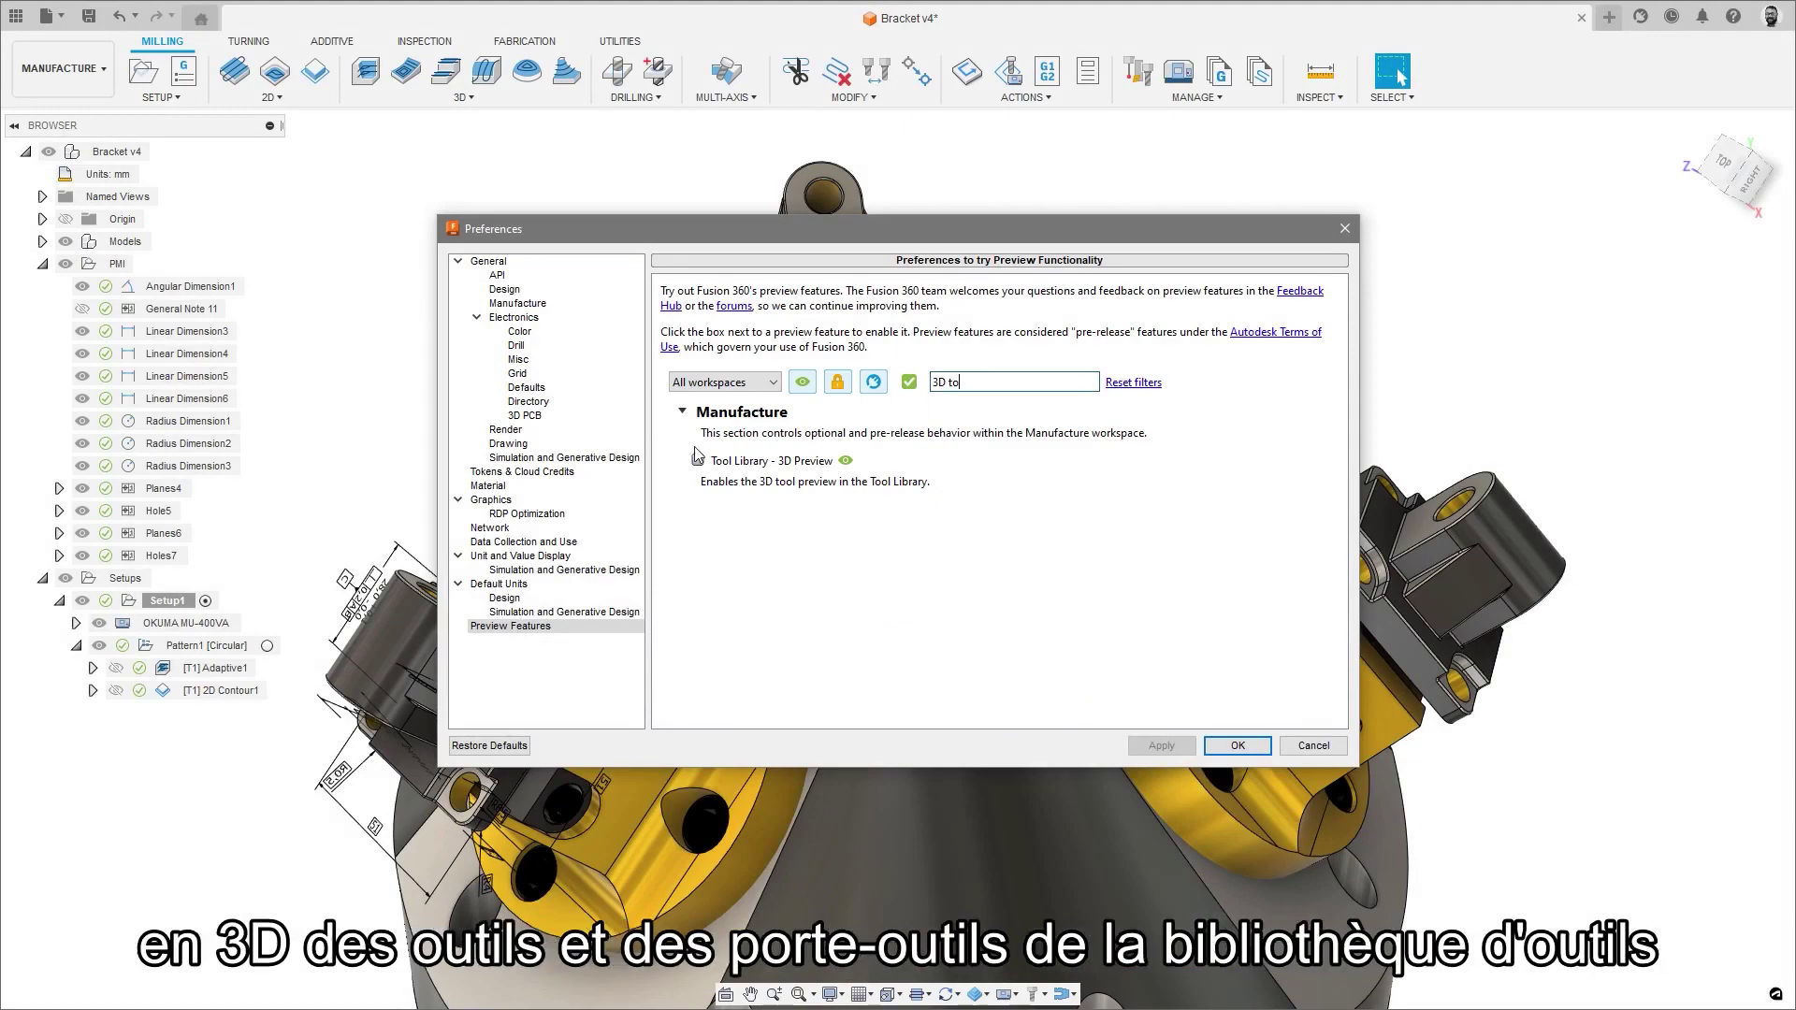
{"action": "left_click", "coordinate": [1231, 748]}
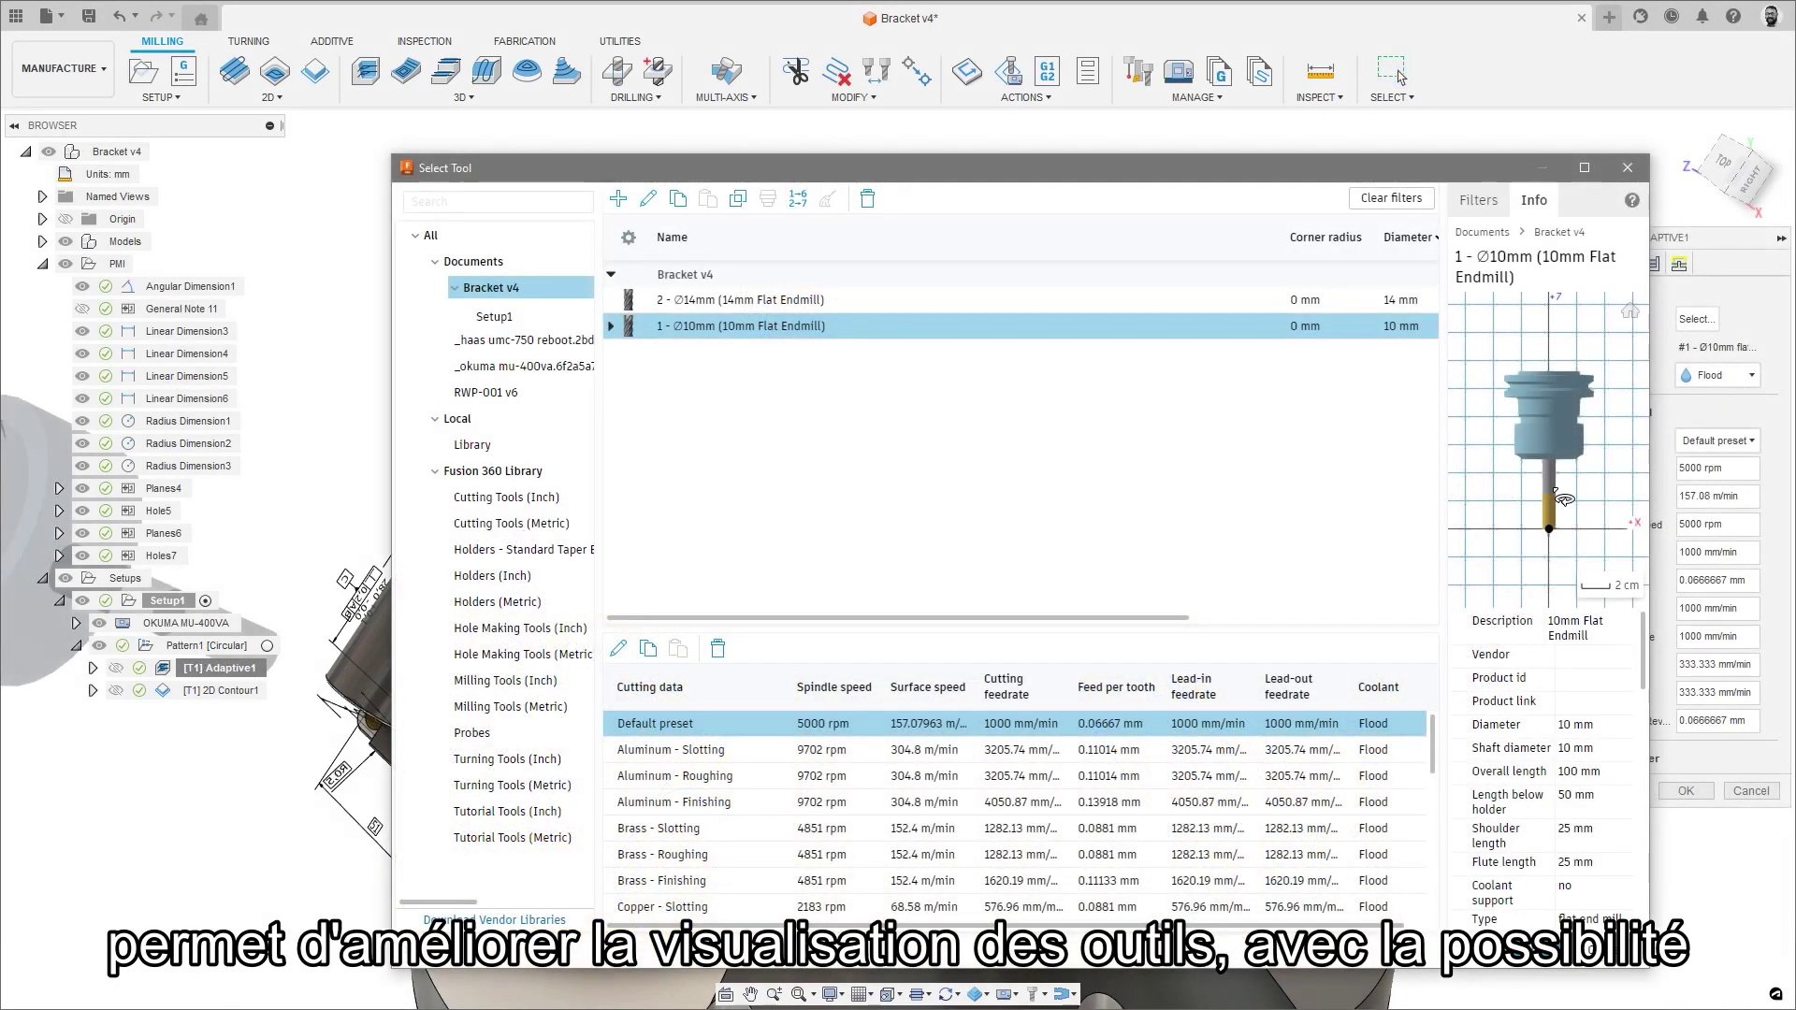
{"action": "mouse_move", "coordinate": [1554, 493]}
{"action": "left_mouse_down"}
{"action": "mouse_move", "coordinate": [1532, 390]}
{"action": "mouse_move", "coordinate": [1551, 552]}
{"action": "left_mouse_up"}
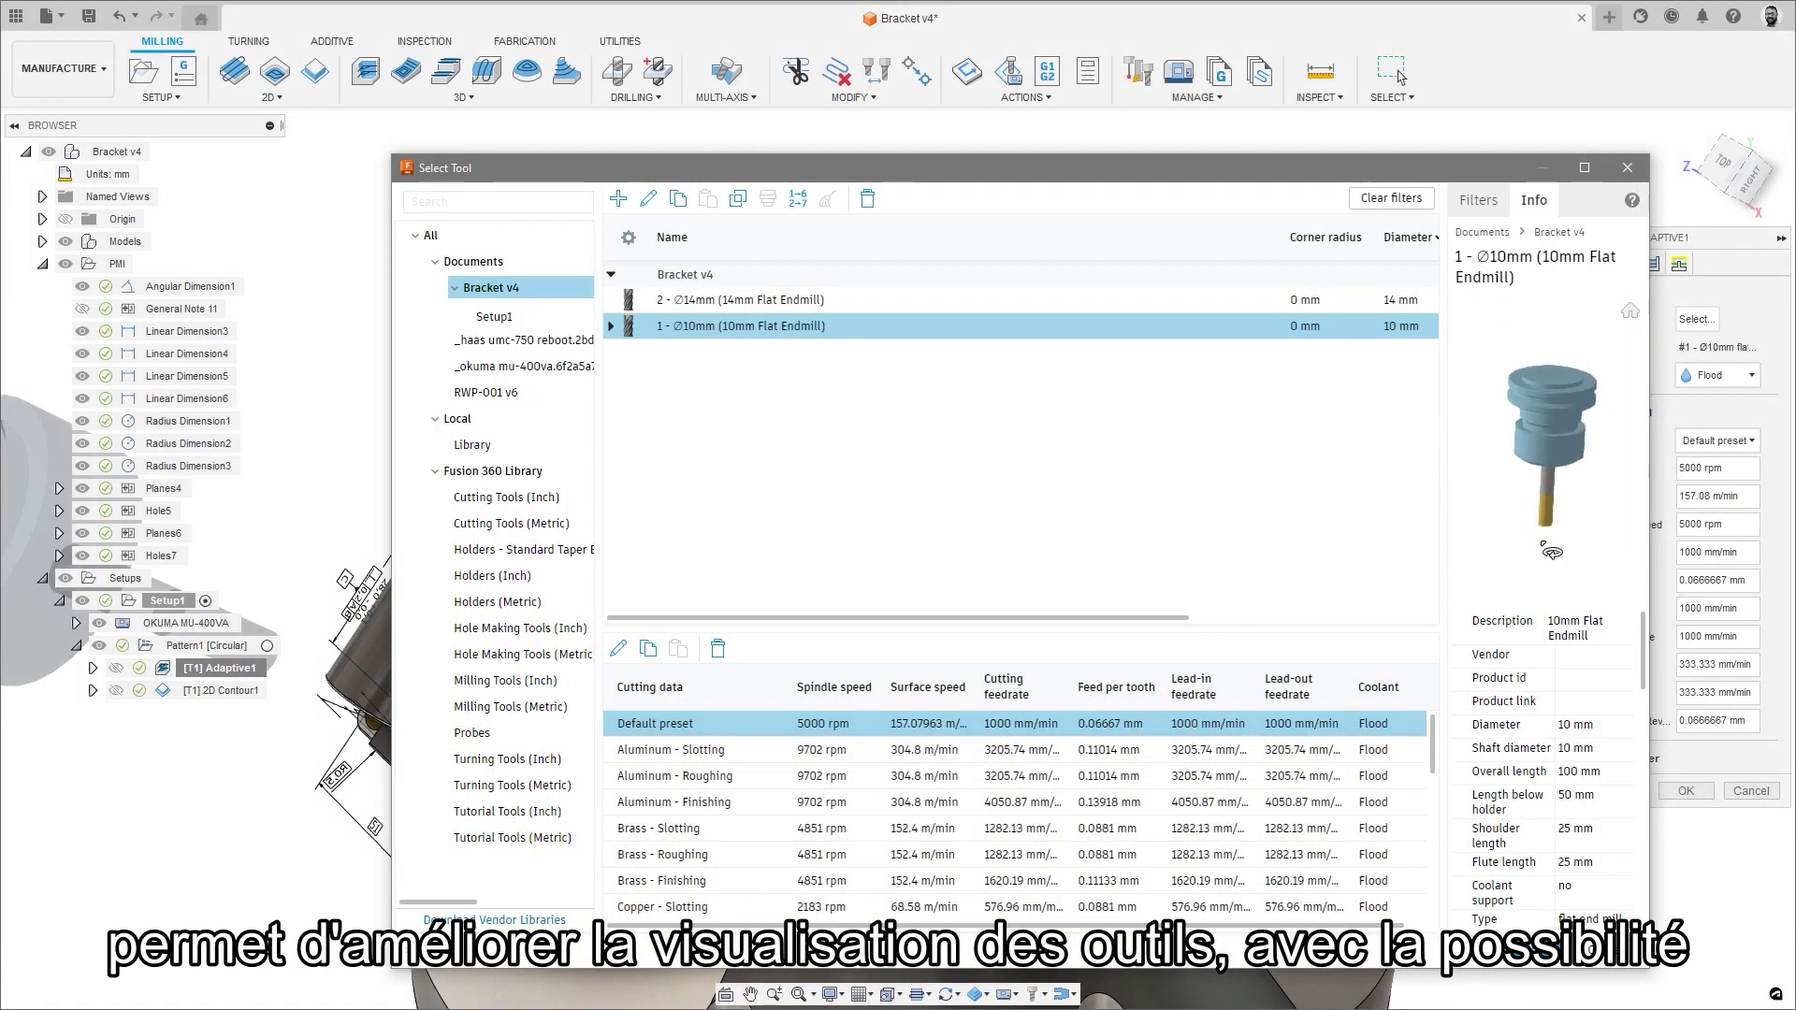
{"action": "scroll", "coordinate": [1552, 460], "scroll_direction": "up", "scroll_amount": 3}
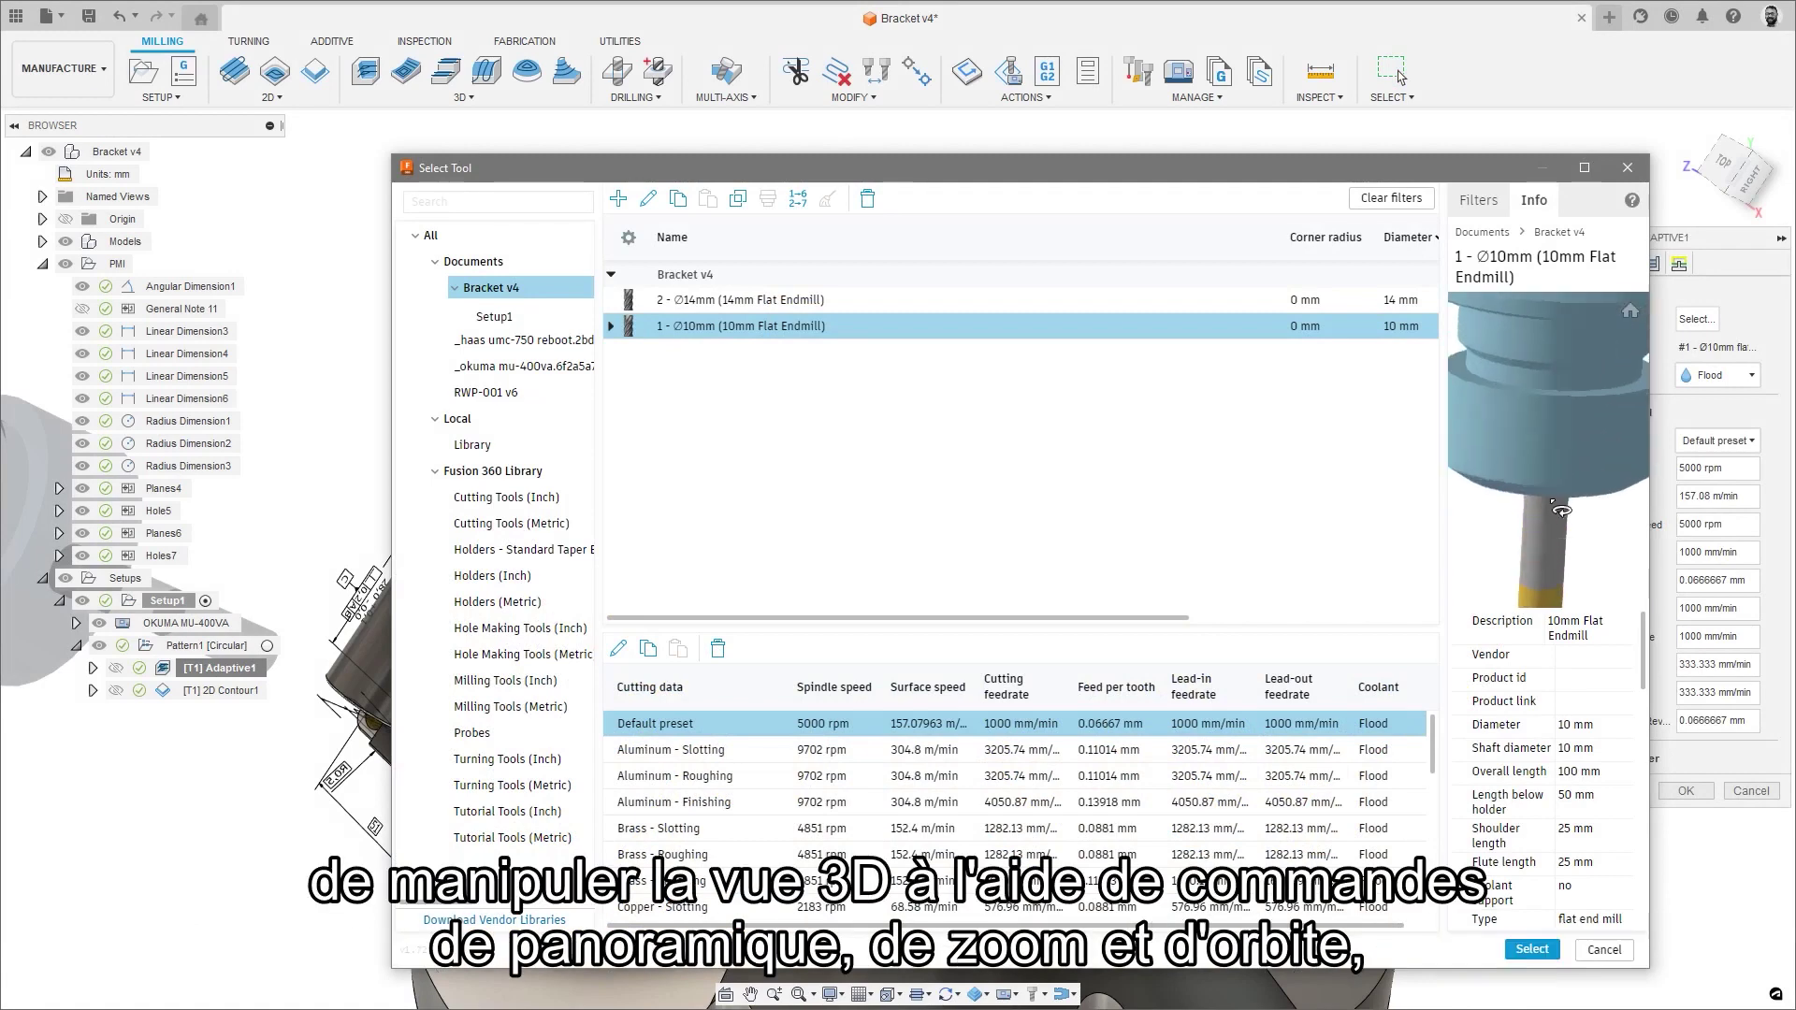
{"action": "mouse_move", "coordinate": [1557, 468]}
{"action": "left_mouse_down"}
{"action": "mouse_move", "coordinate": [1568, 249]}
{"action": "mouse_move", "coordinate": [1574, 465]}
{"action": "left_mouse_up"}
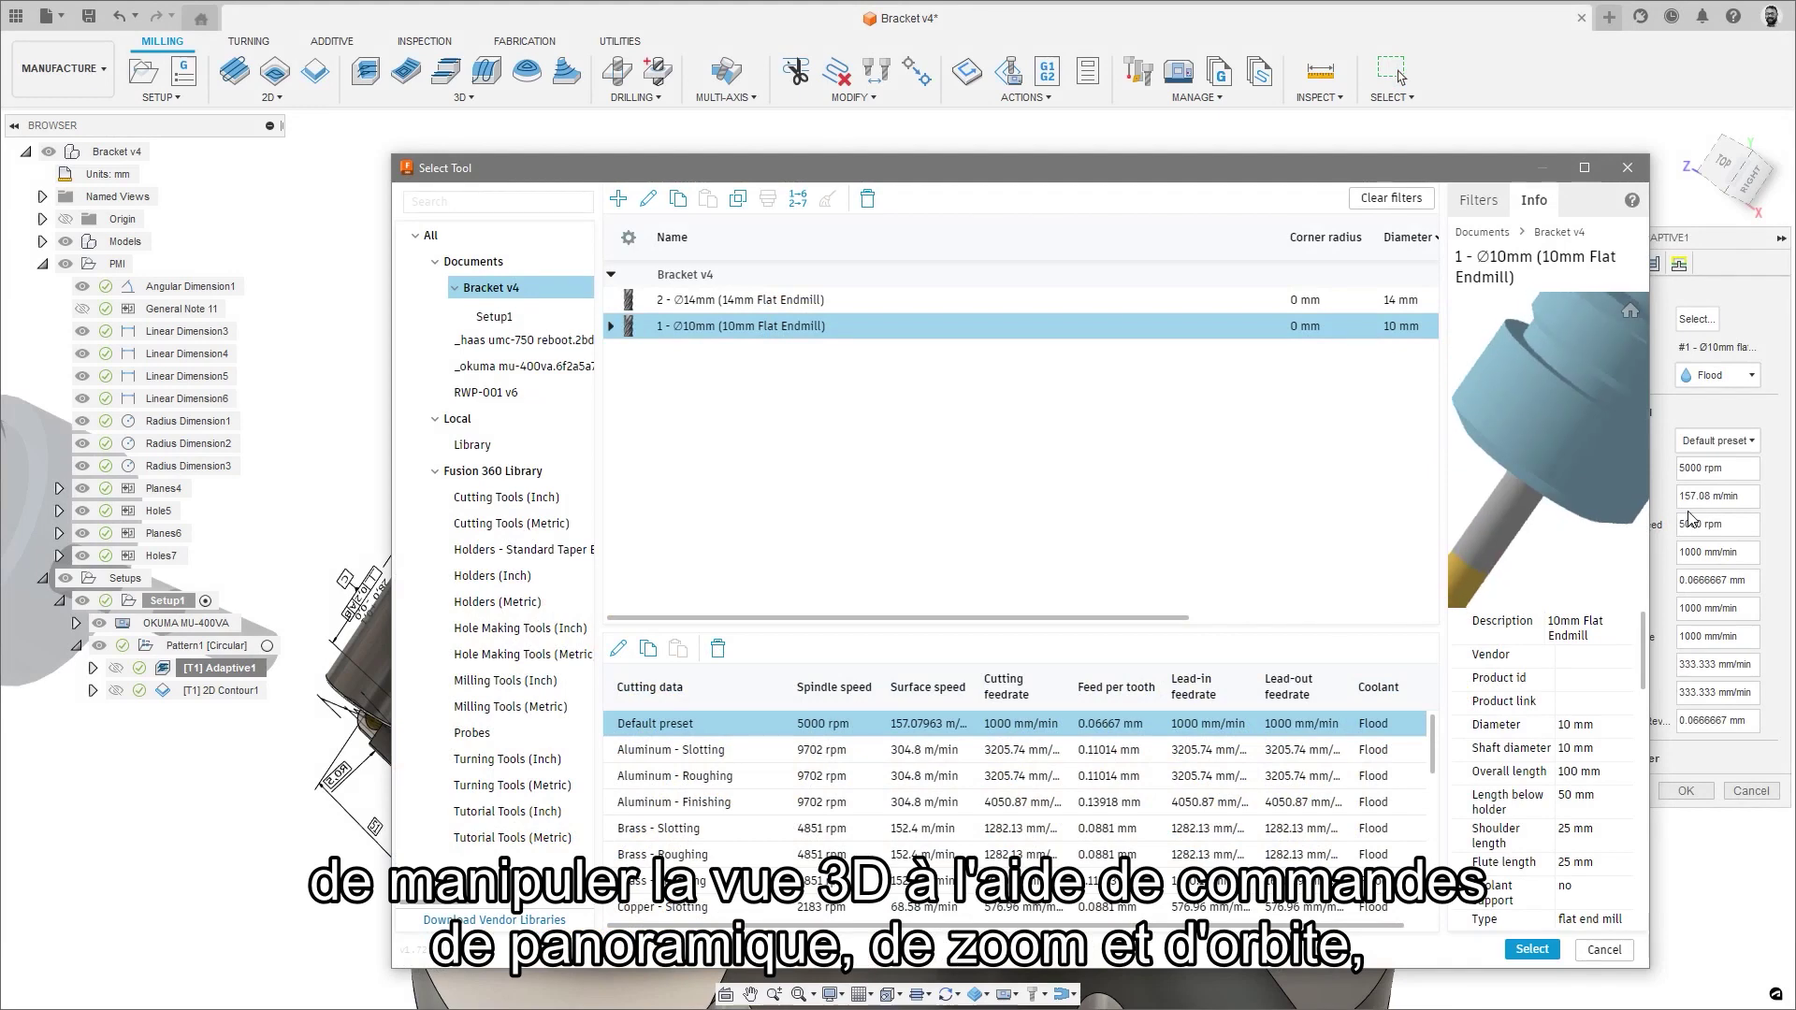
{"action": "mouse_move", "coordinate": [1575, 465]}
{"action": "middle_mouse_down"}
{"action": "mouse_move", "coordinate": [1578, 597]}
{"action": "mouse_move", "coordinate": [1555, 377]}
{"action": "middle_mouse_up"}
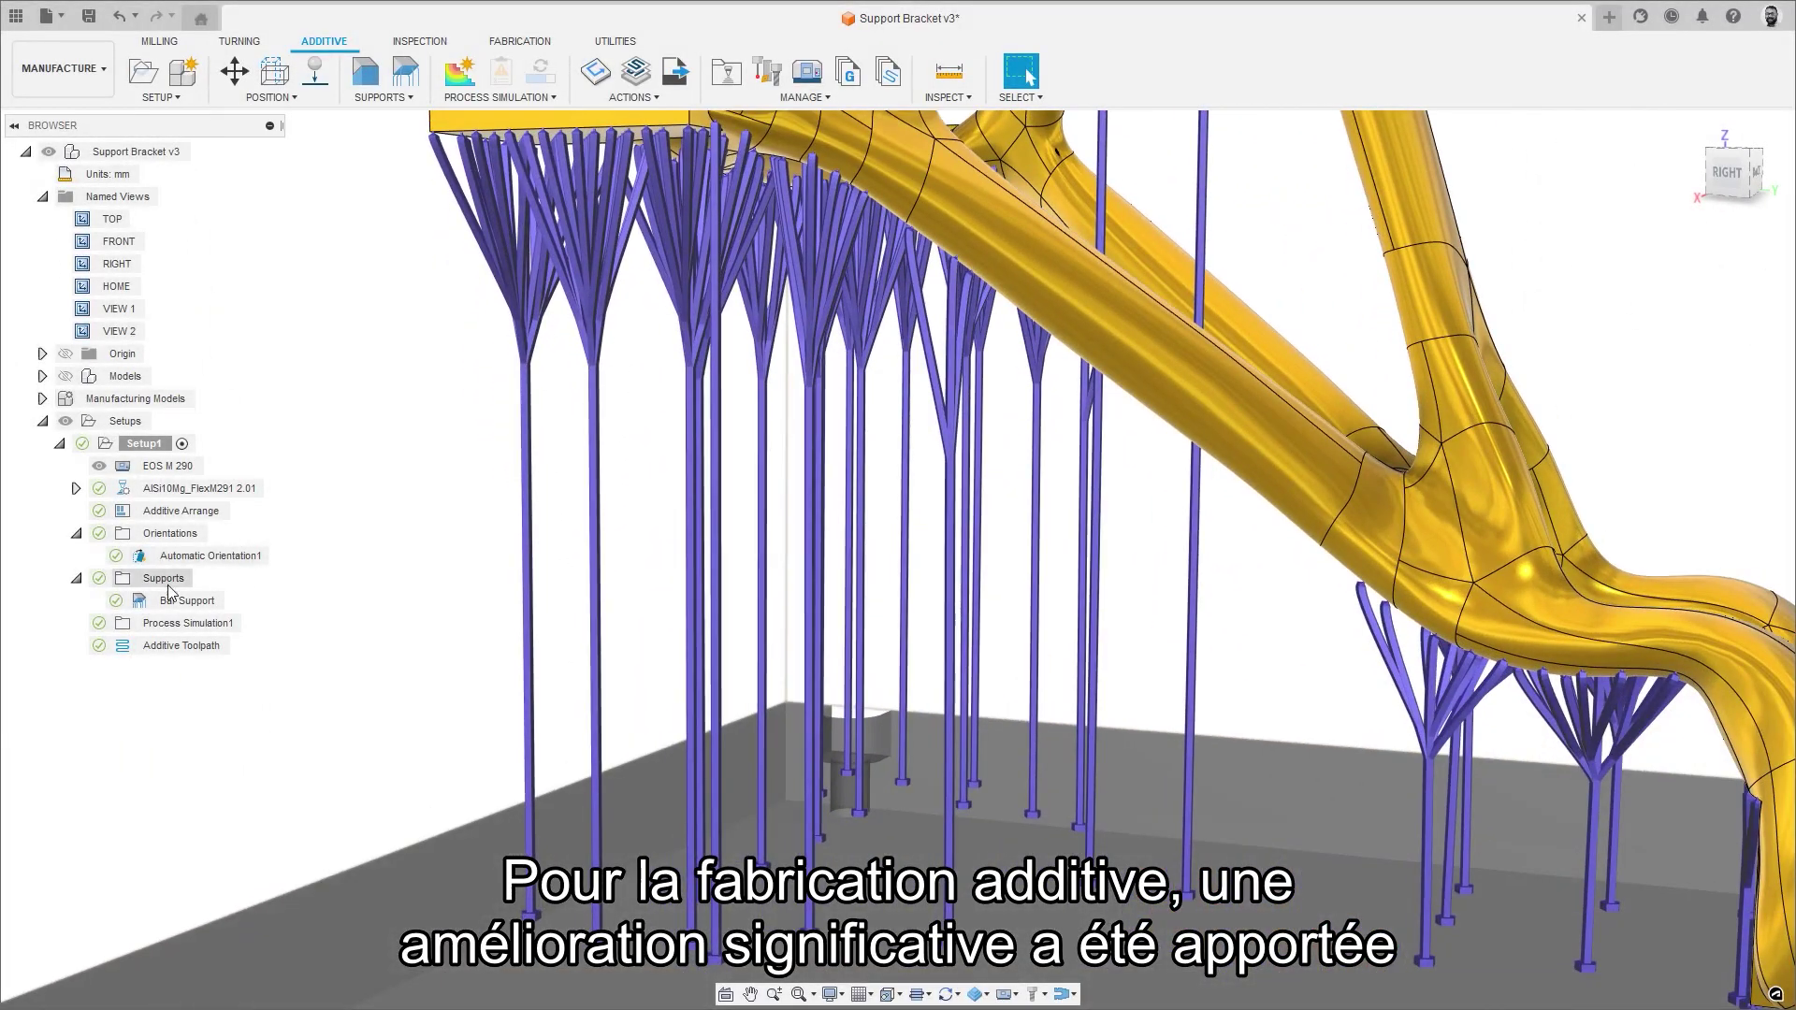
Step: Regenerate the bar supports with grouped bars, base plates, and no bracing
{"action": "right_click", "coordinate": [179, 603]}
{"action": "left_click", "coordinate": [180, 610]}
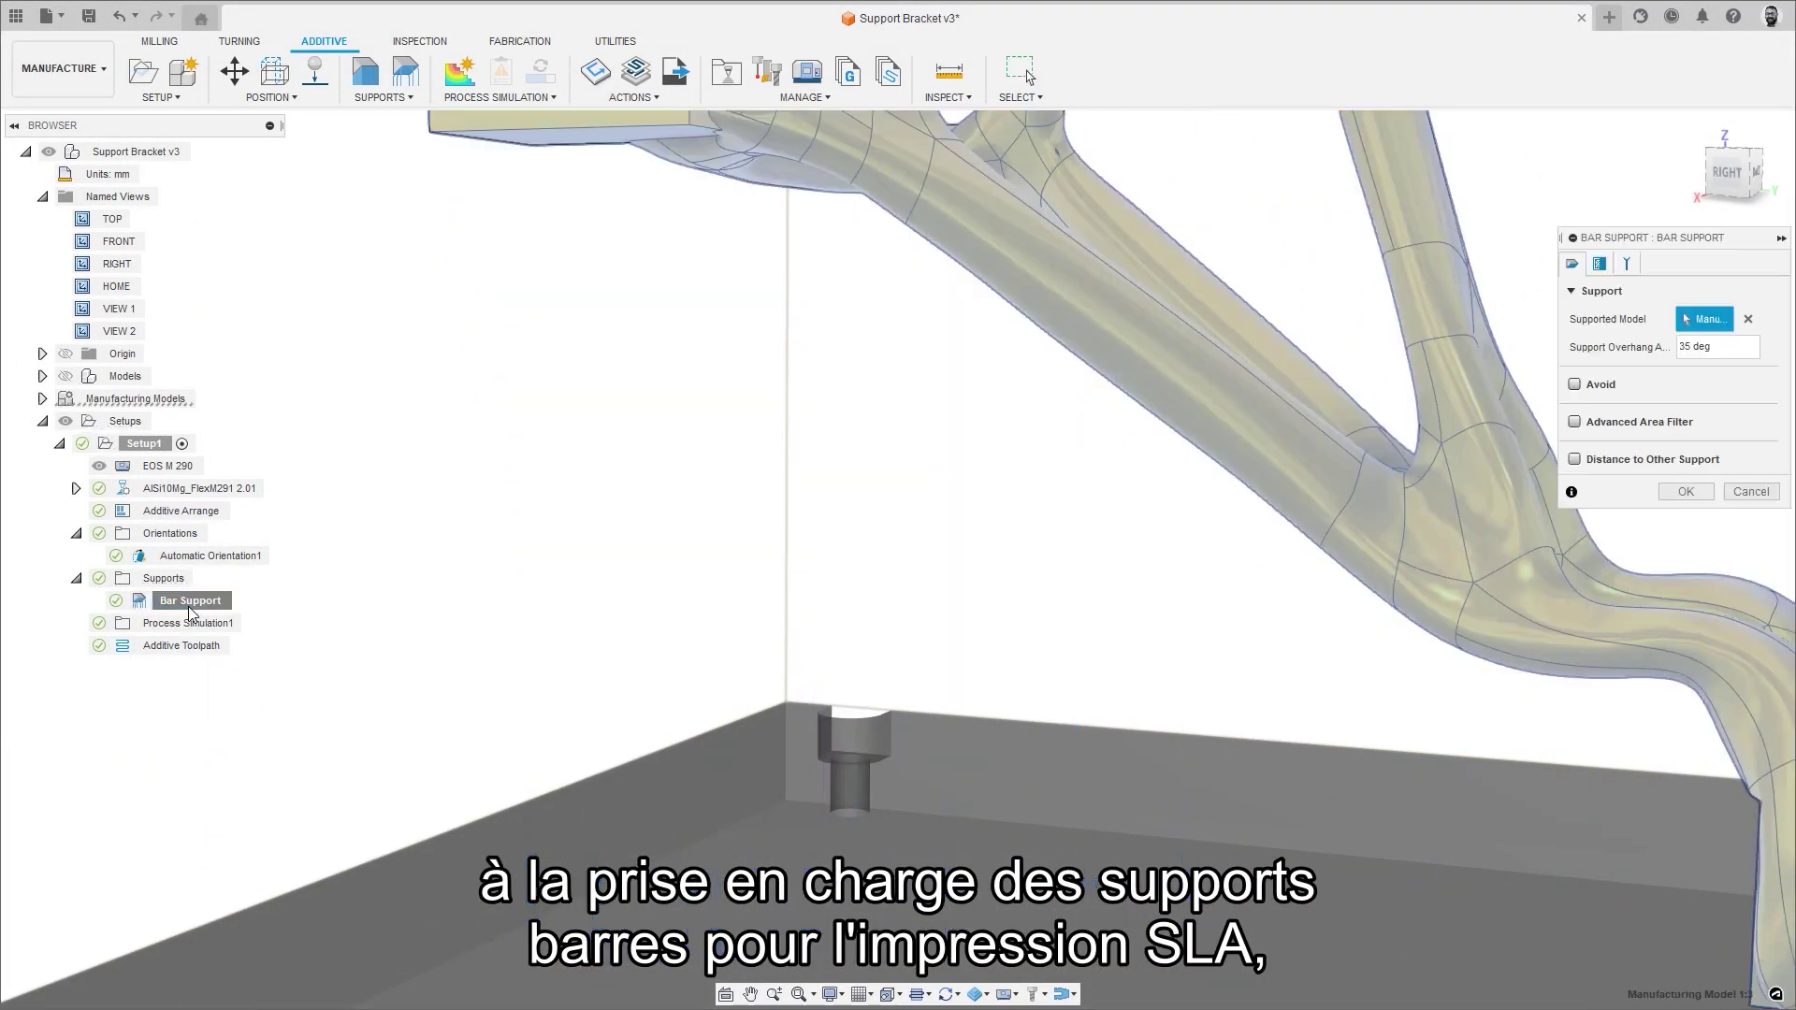
{"action": "left_click", "coordinate": [1601, 264]}
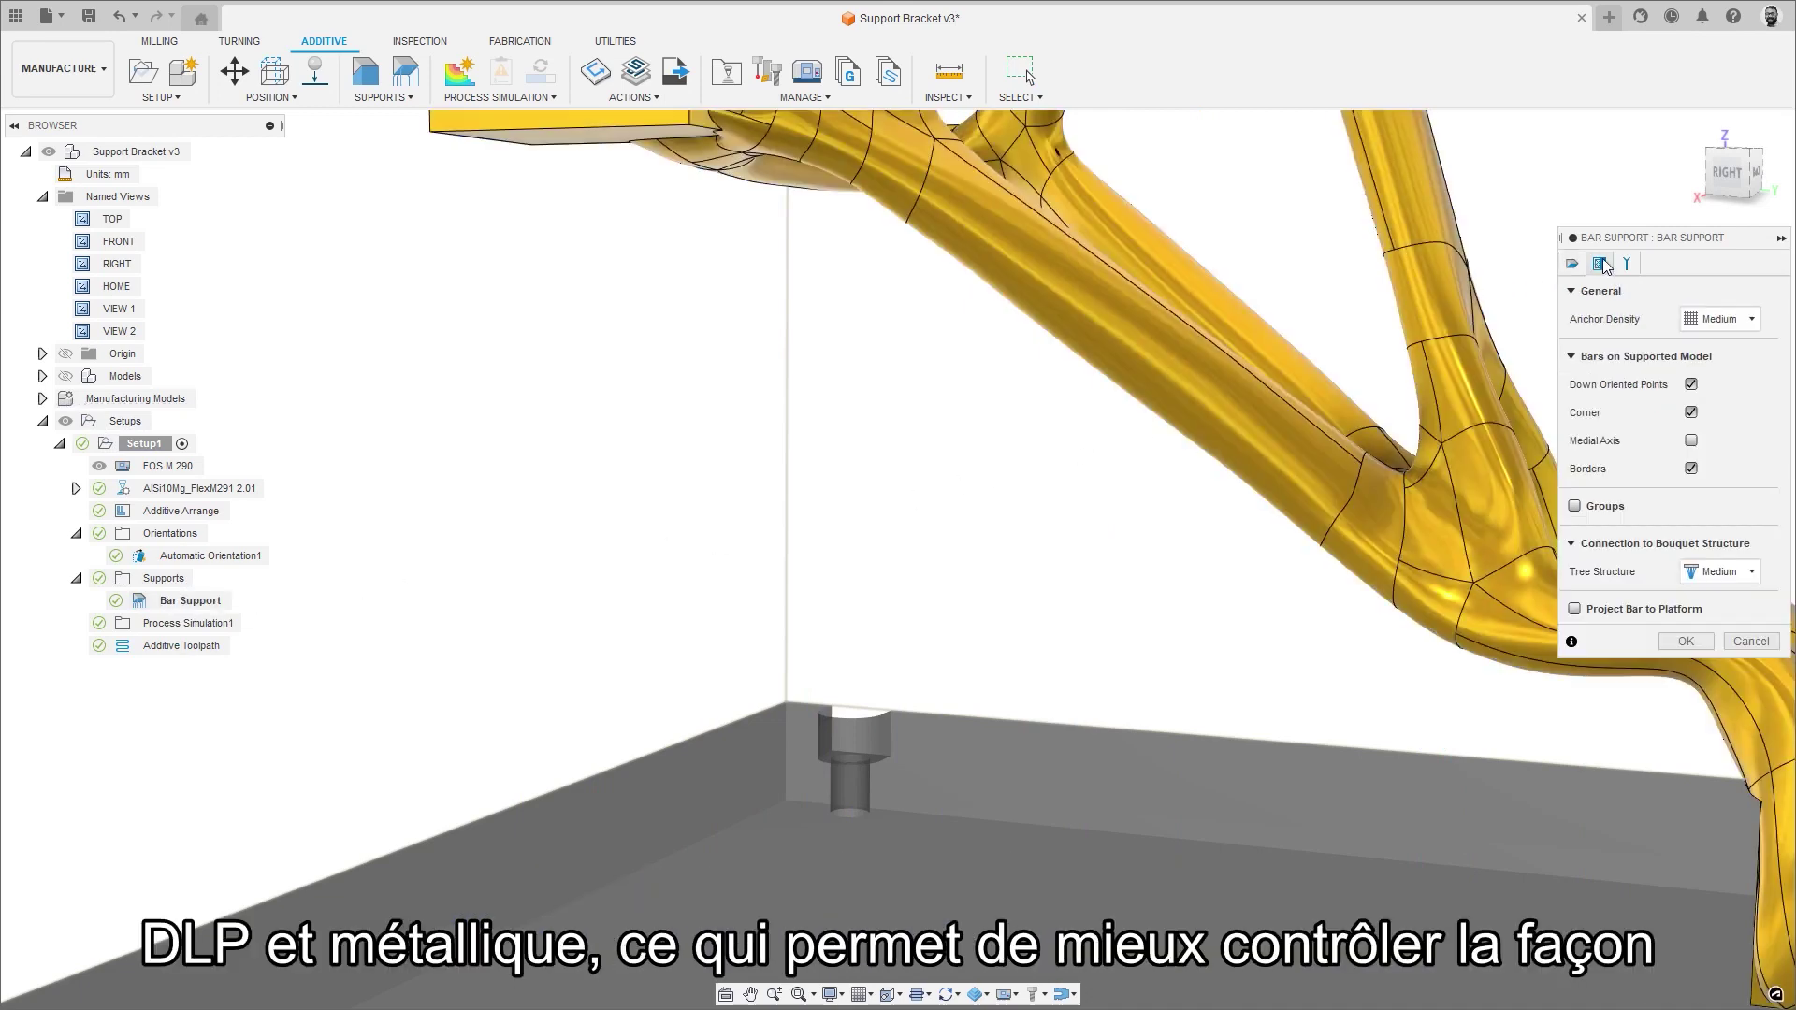
{"action": "left_click", "coordinate": [1575, 507]}
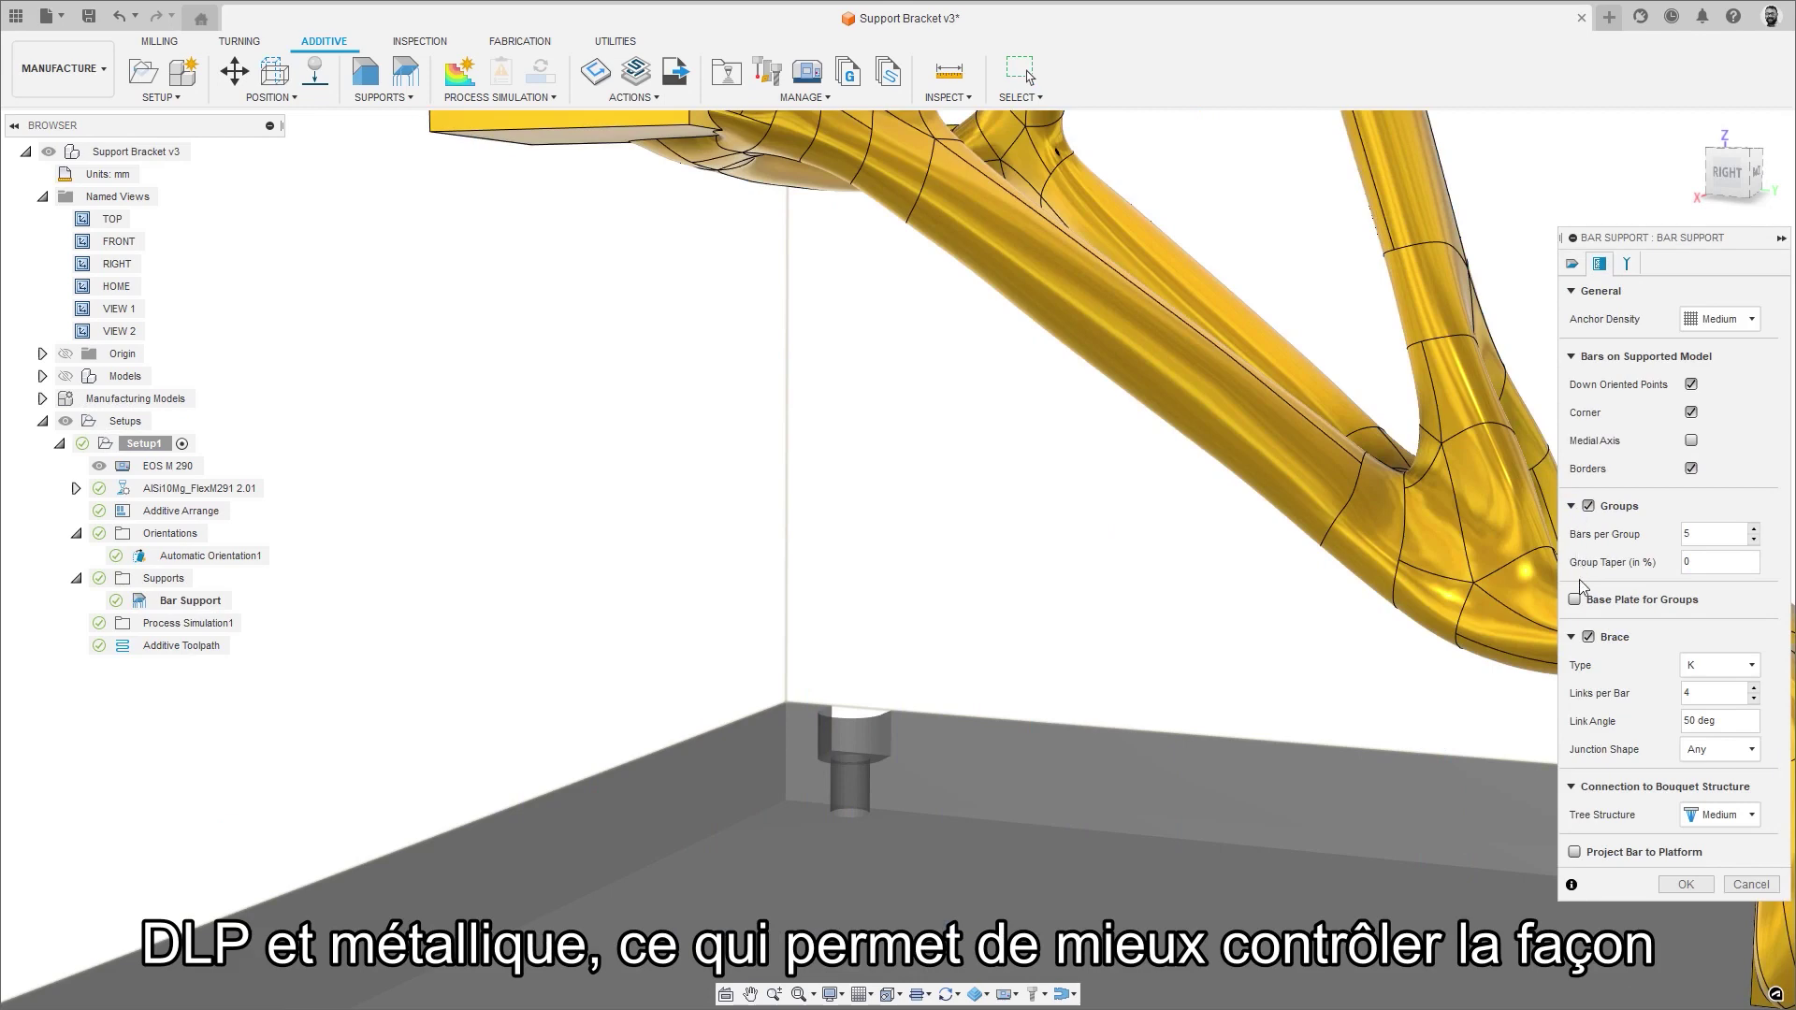
{"action": "left_click", "coordinate": [1589, 638]}
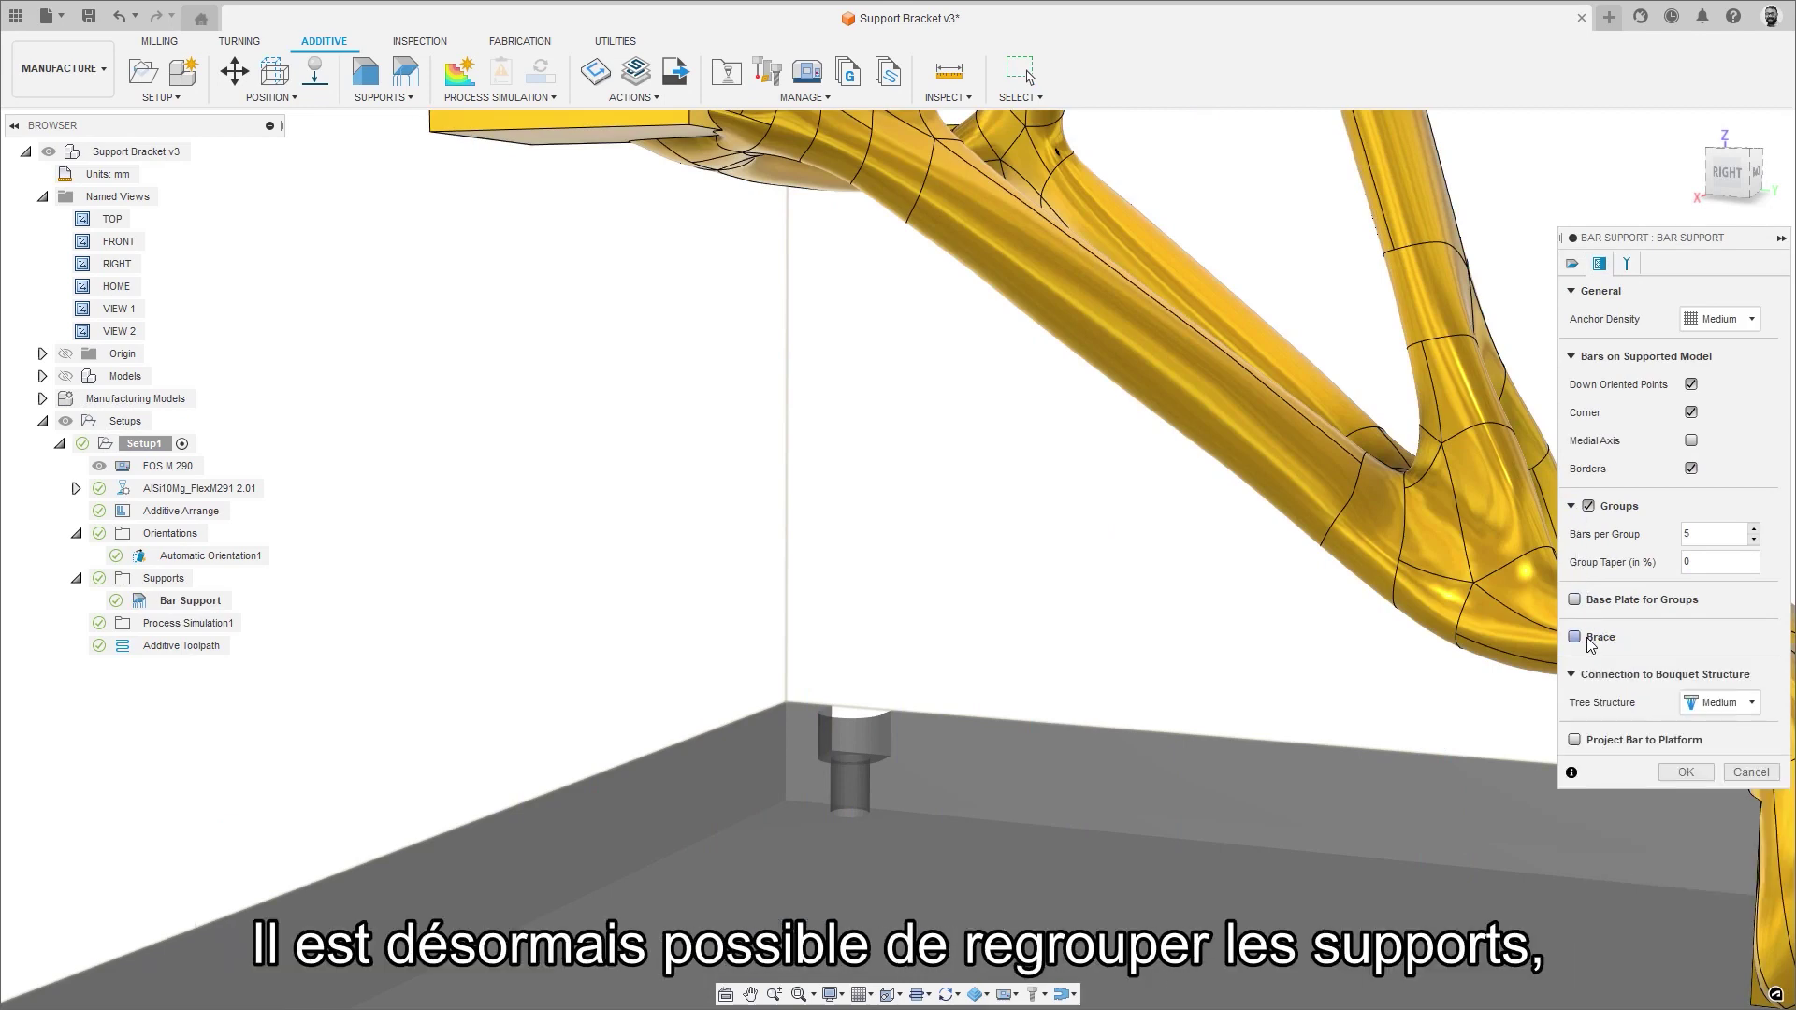
{"action": "left_click", "coordinate": [1575, 600]}
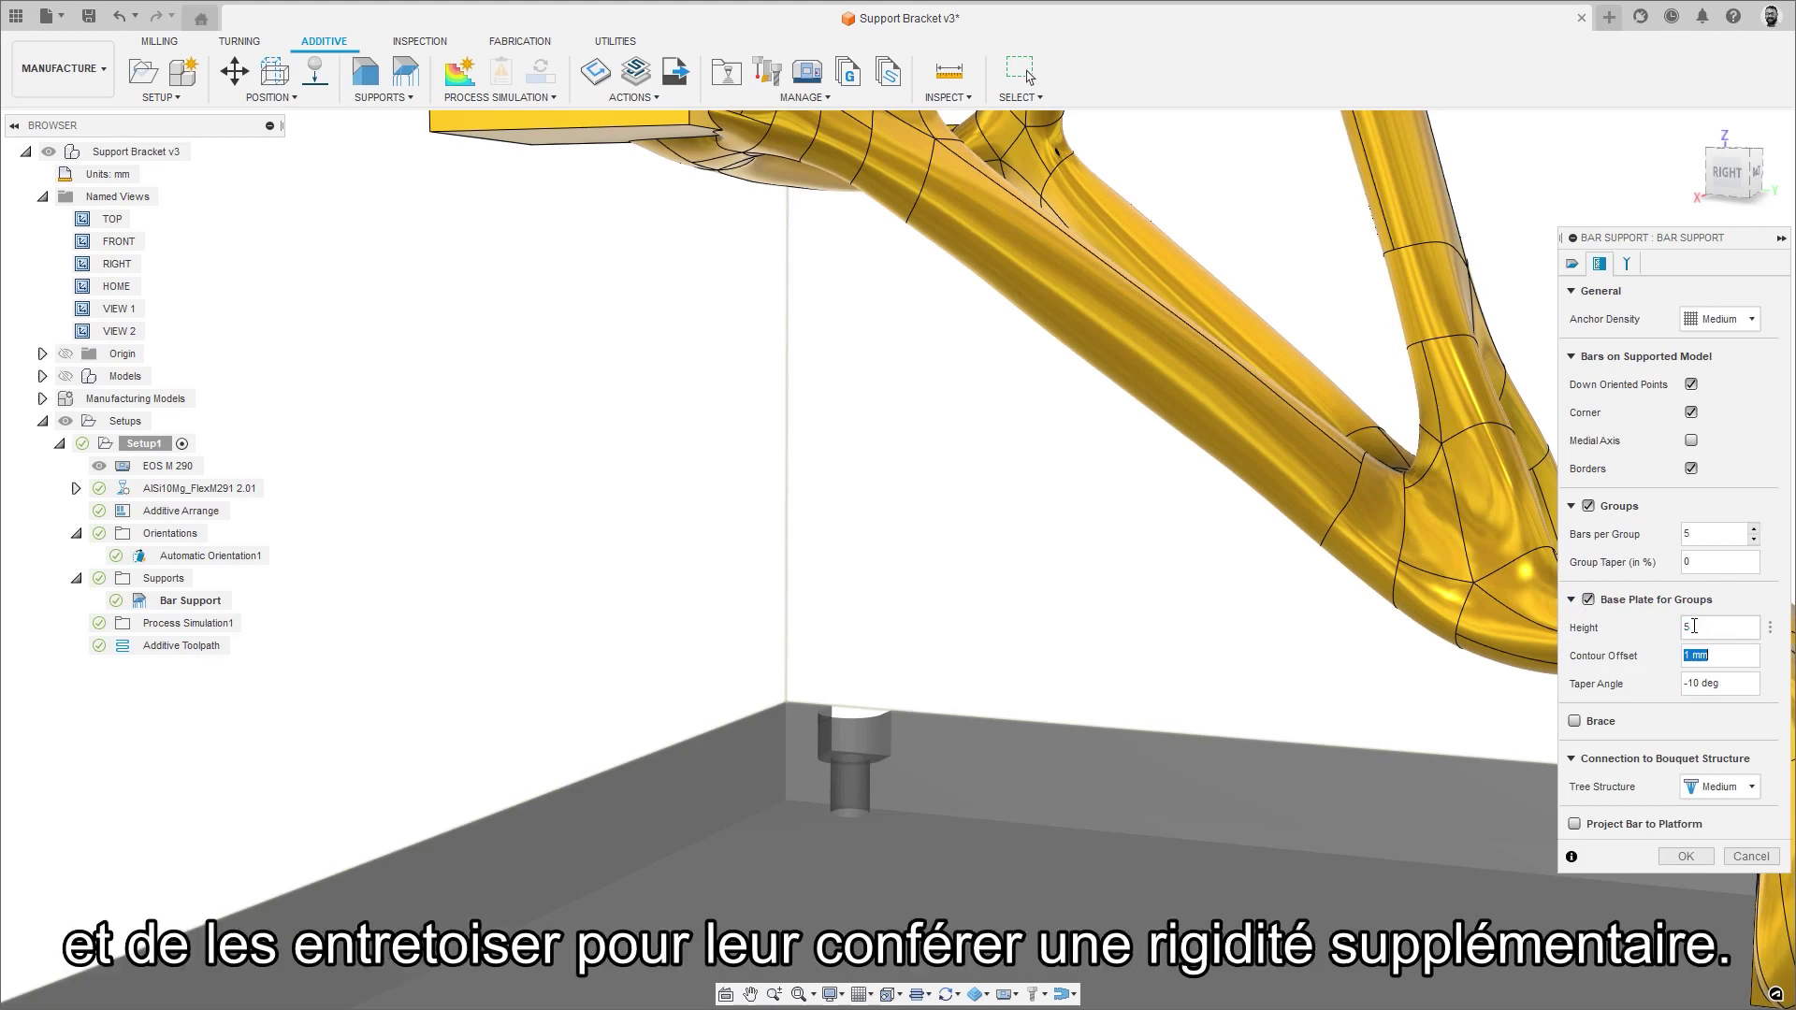
{"action": "left_click", "coordinate": [1677, 854]}
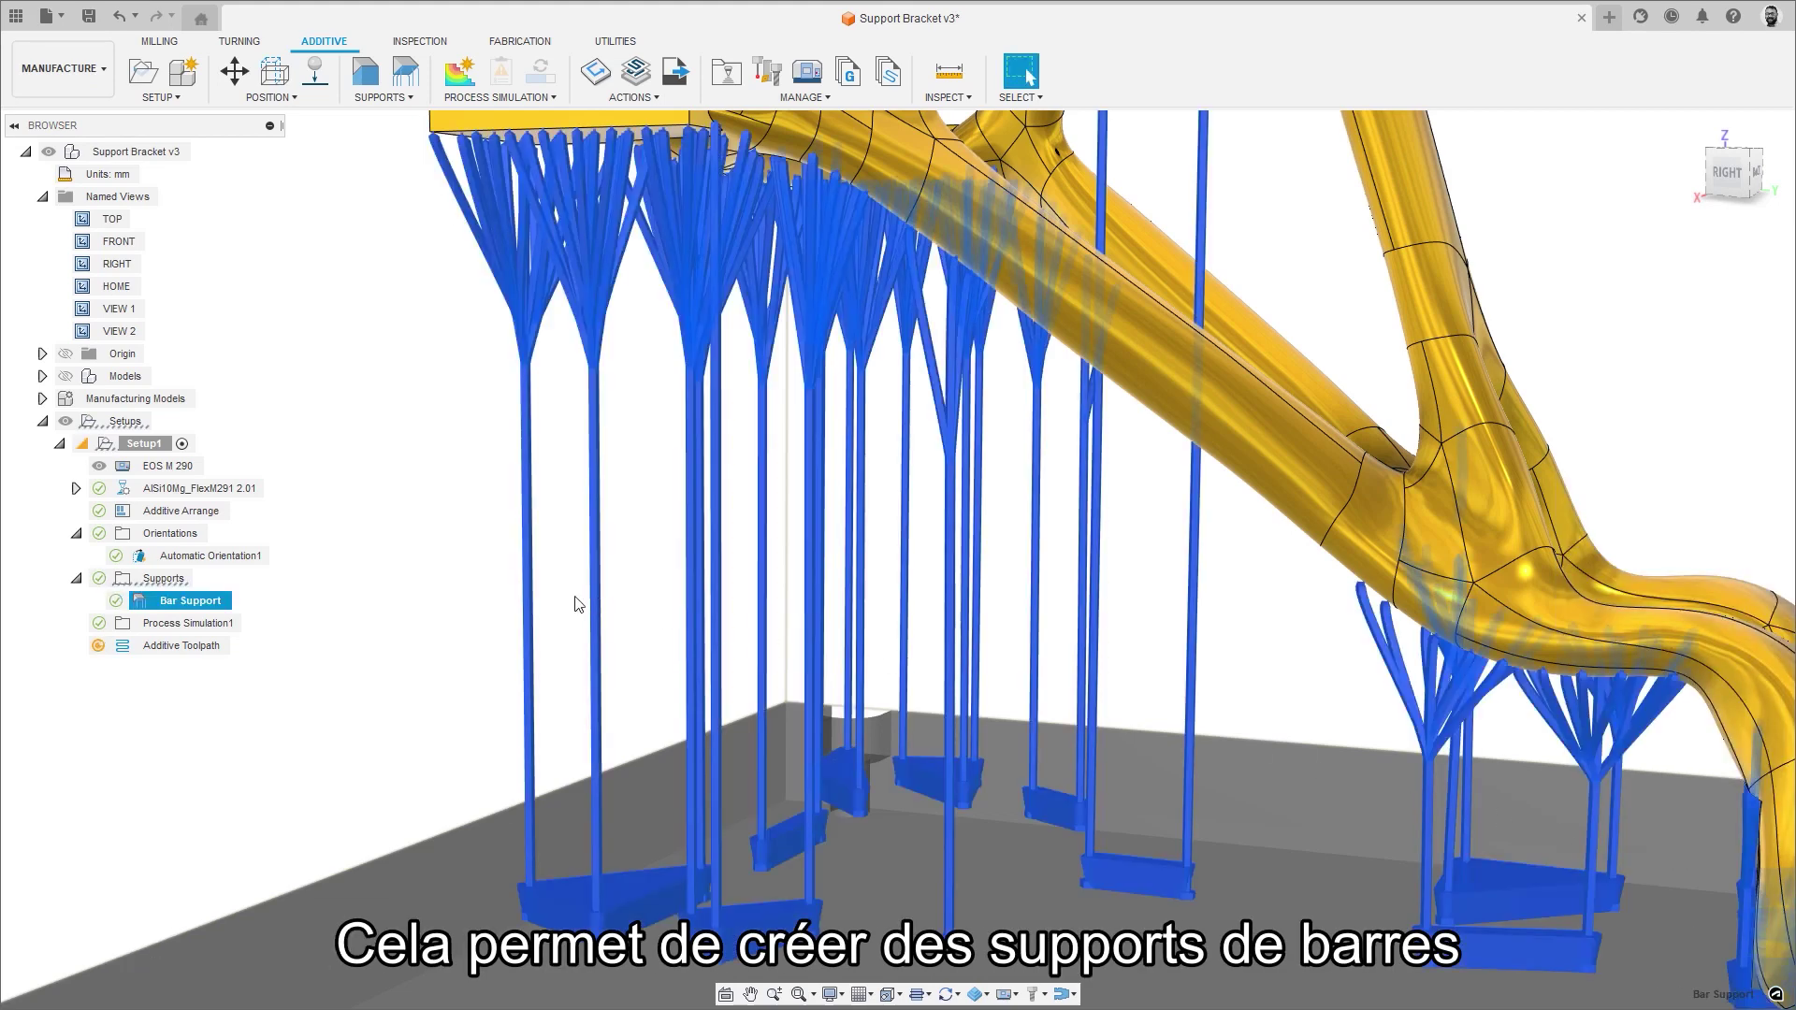
Step: Re-edit the bar supports to enable bracing with brace type X
{"action": "right_click", "coordinate": [199, 598]}
{"action": "left_click", "coordinate": [242, 620]}
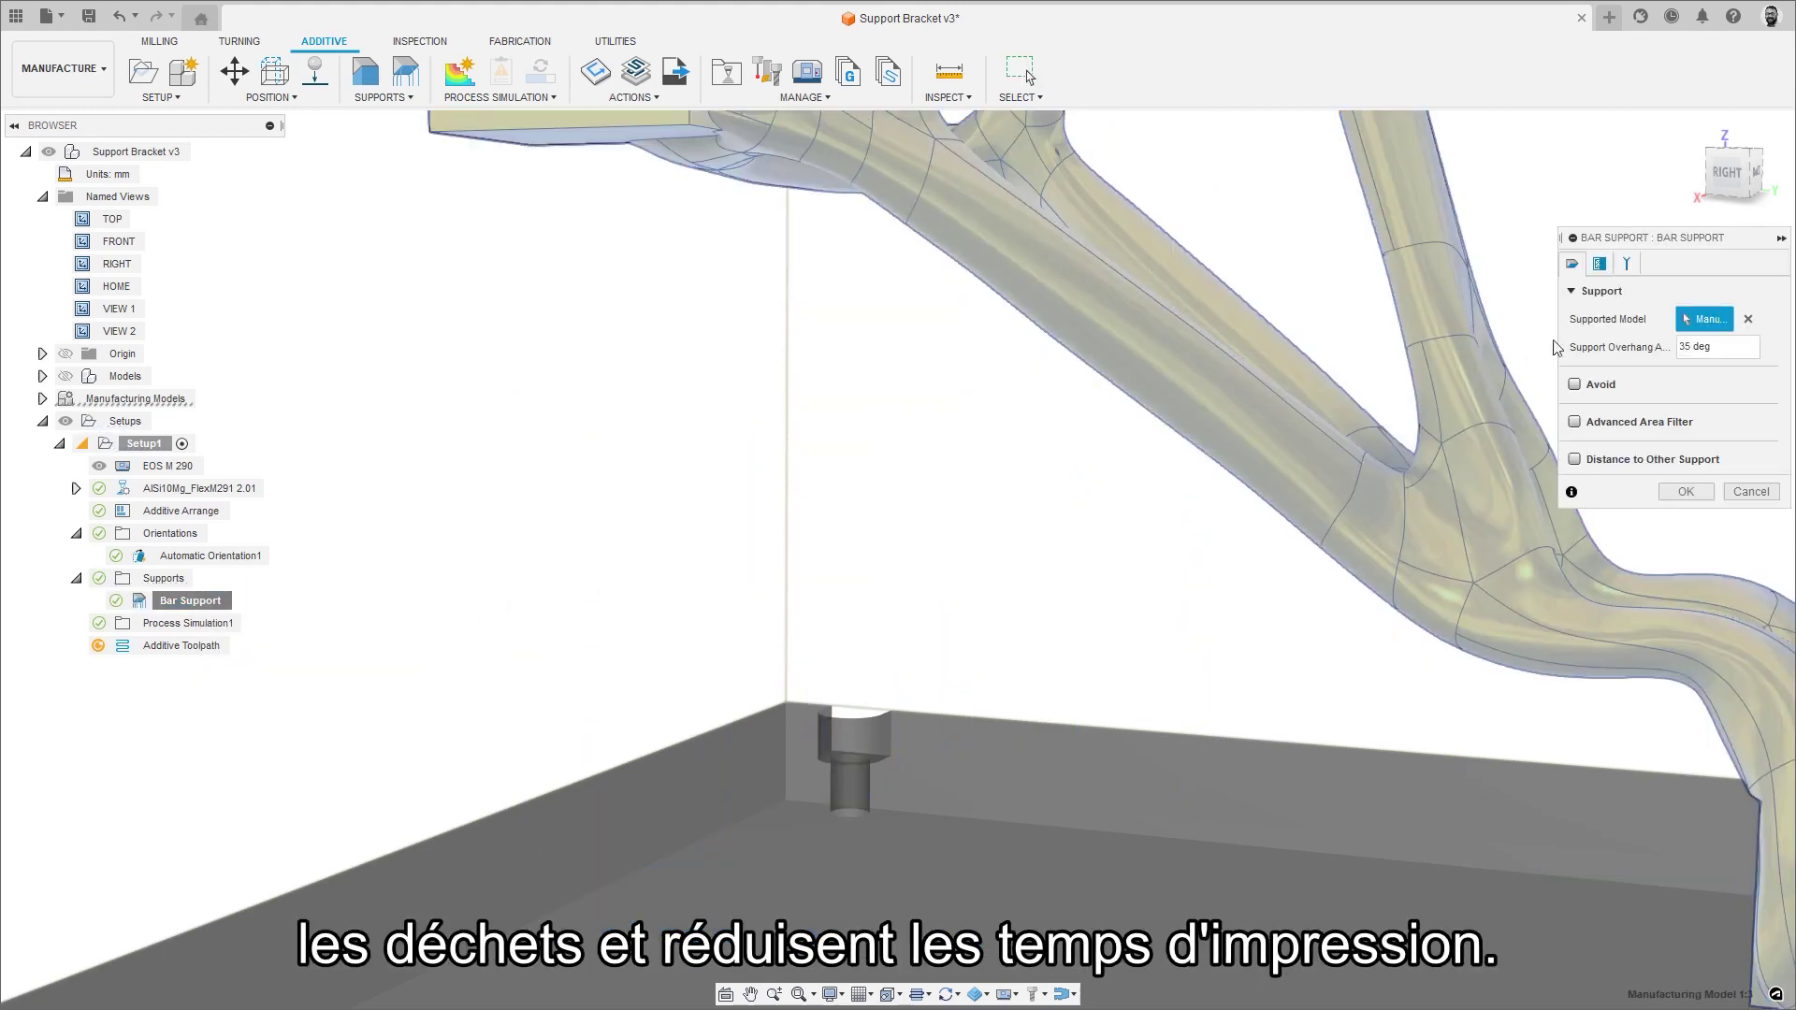
{"action": "left_click", "coordinate": [1601, 267]}
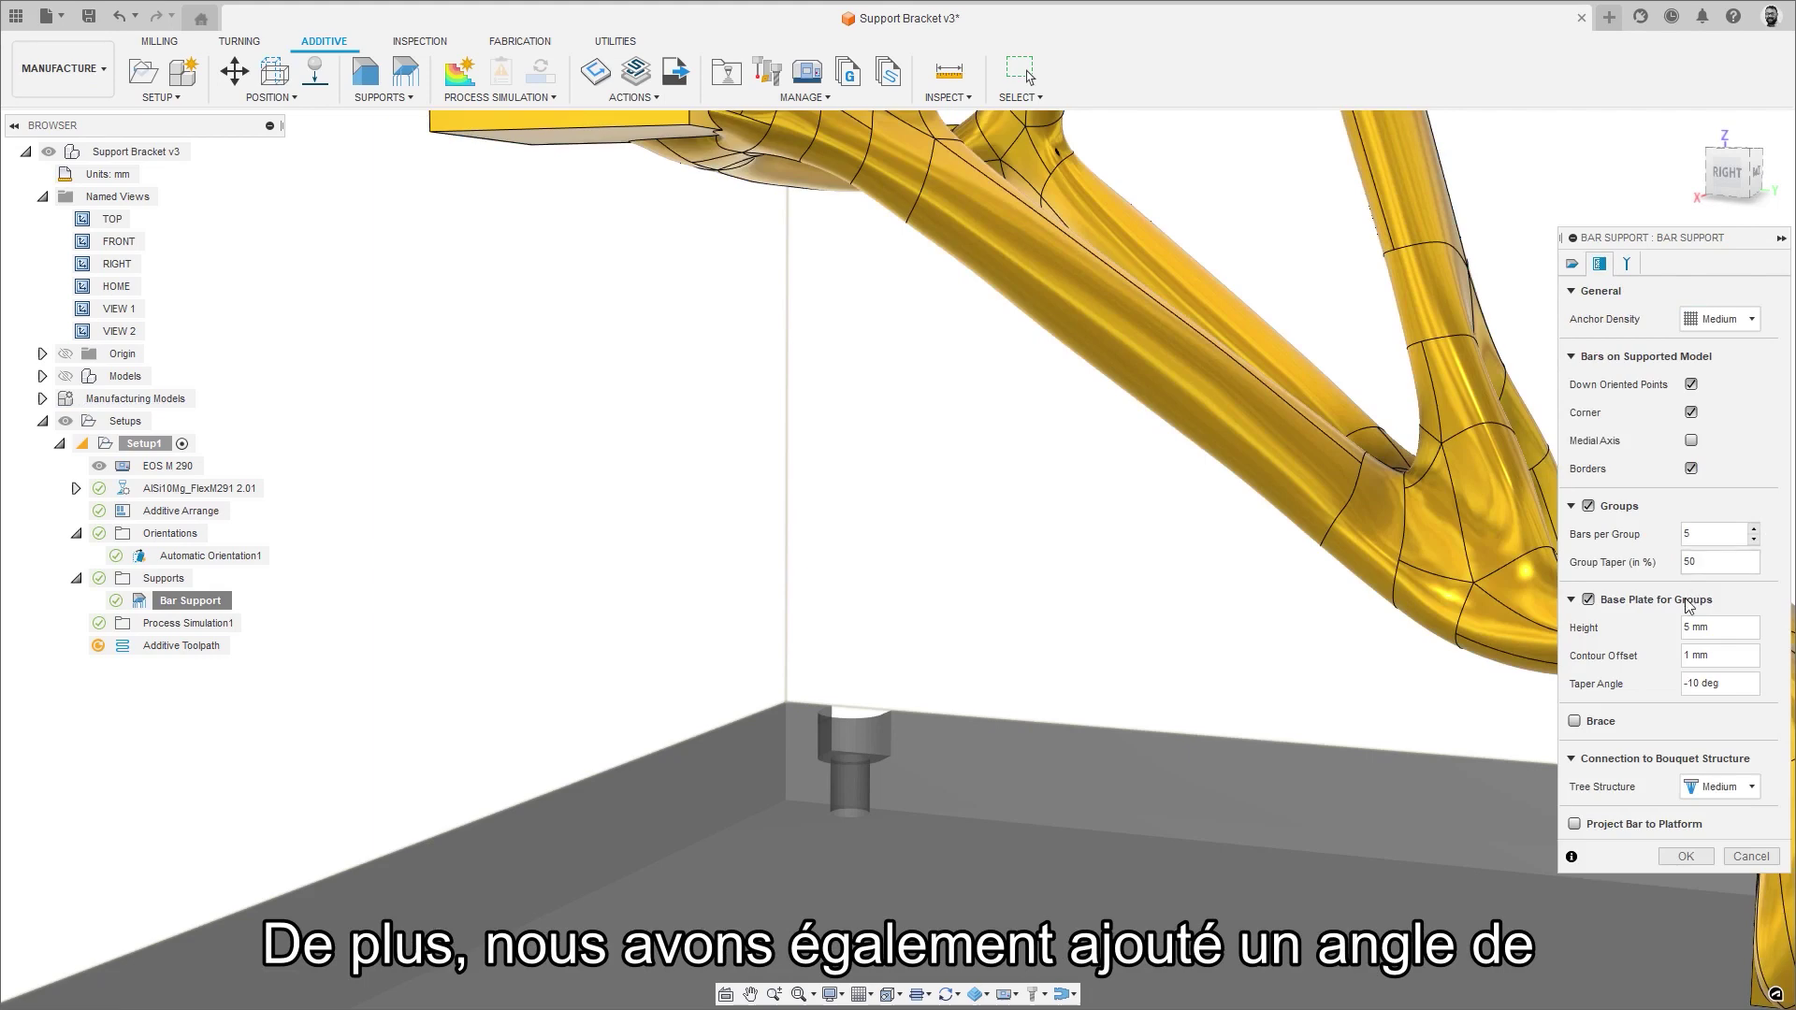
{"action": "left_click", "coordinate": [1575, 720]}
{"action": "left_click", "coordinate": [1720, 749]}
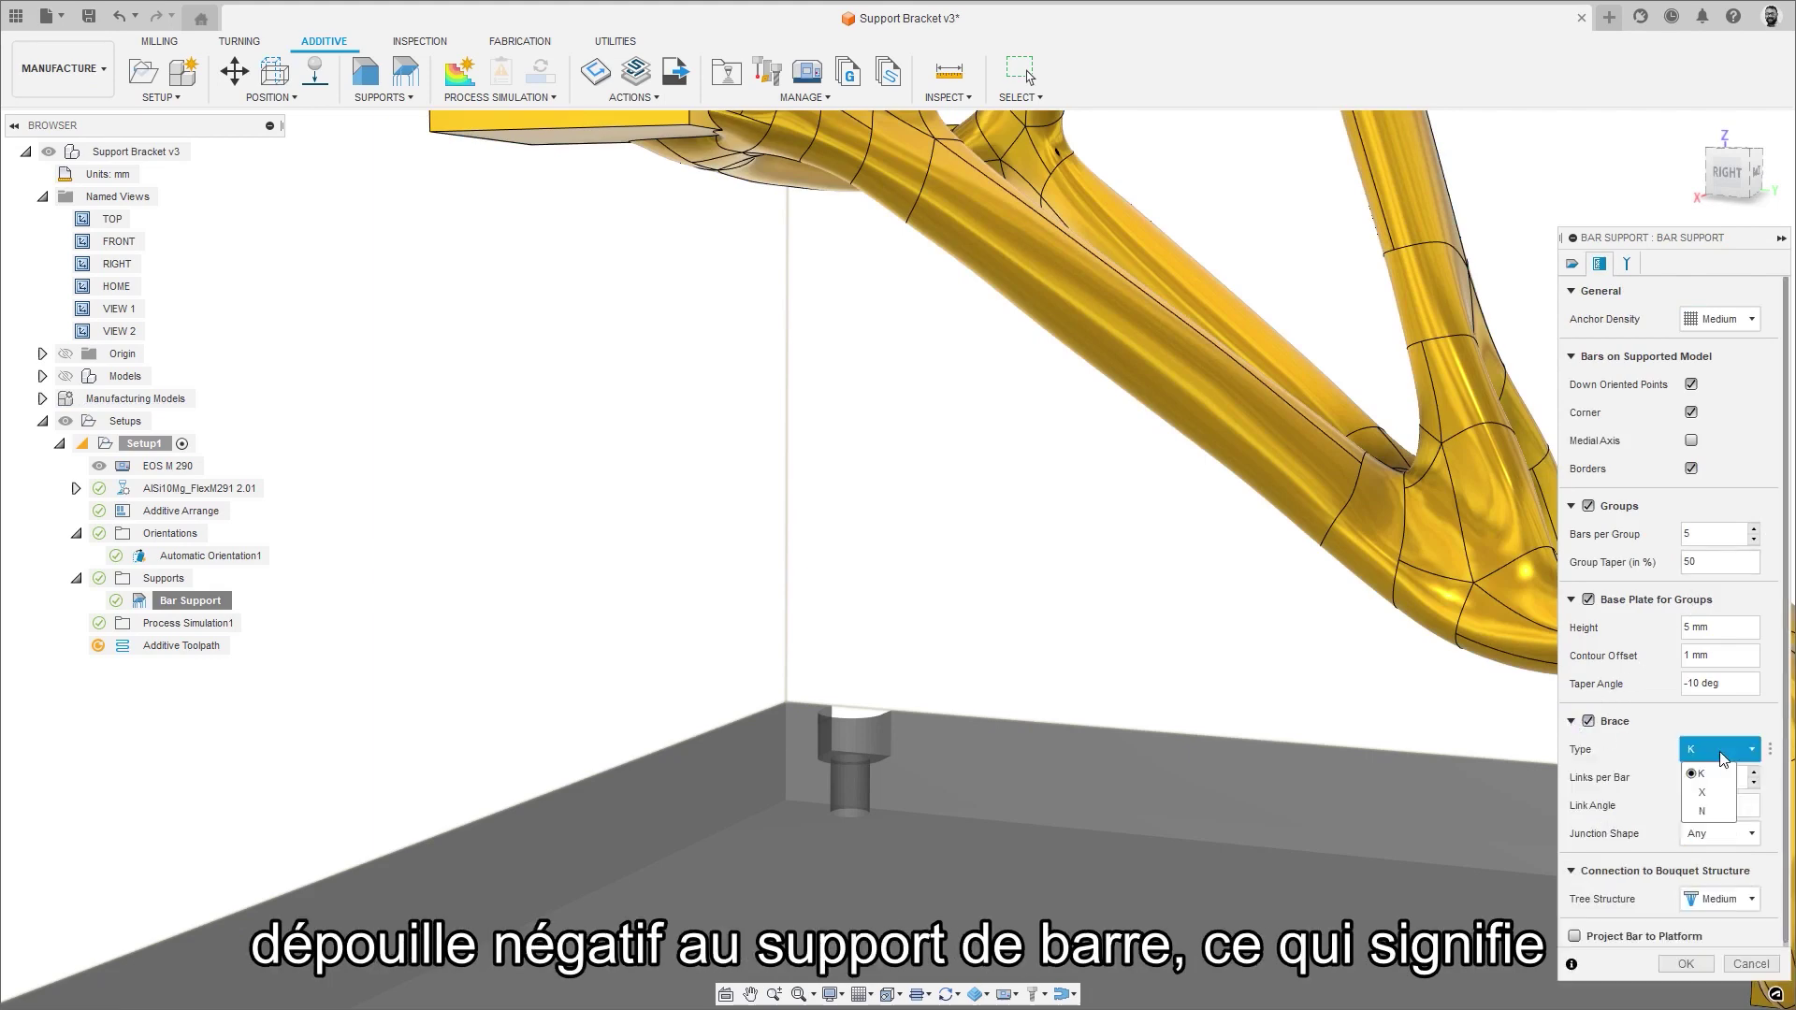
{"action": "left_click", "coordinate": [1724, 797]}
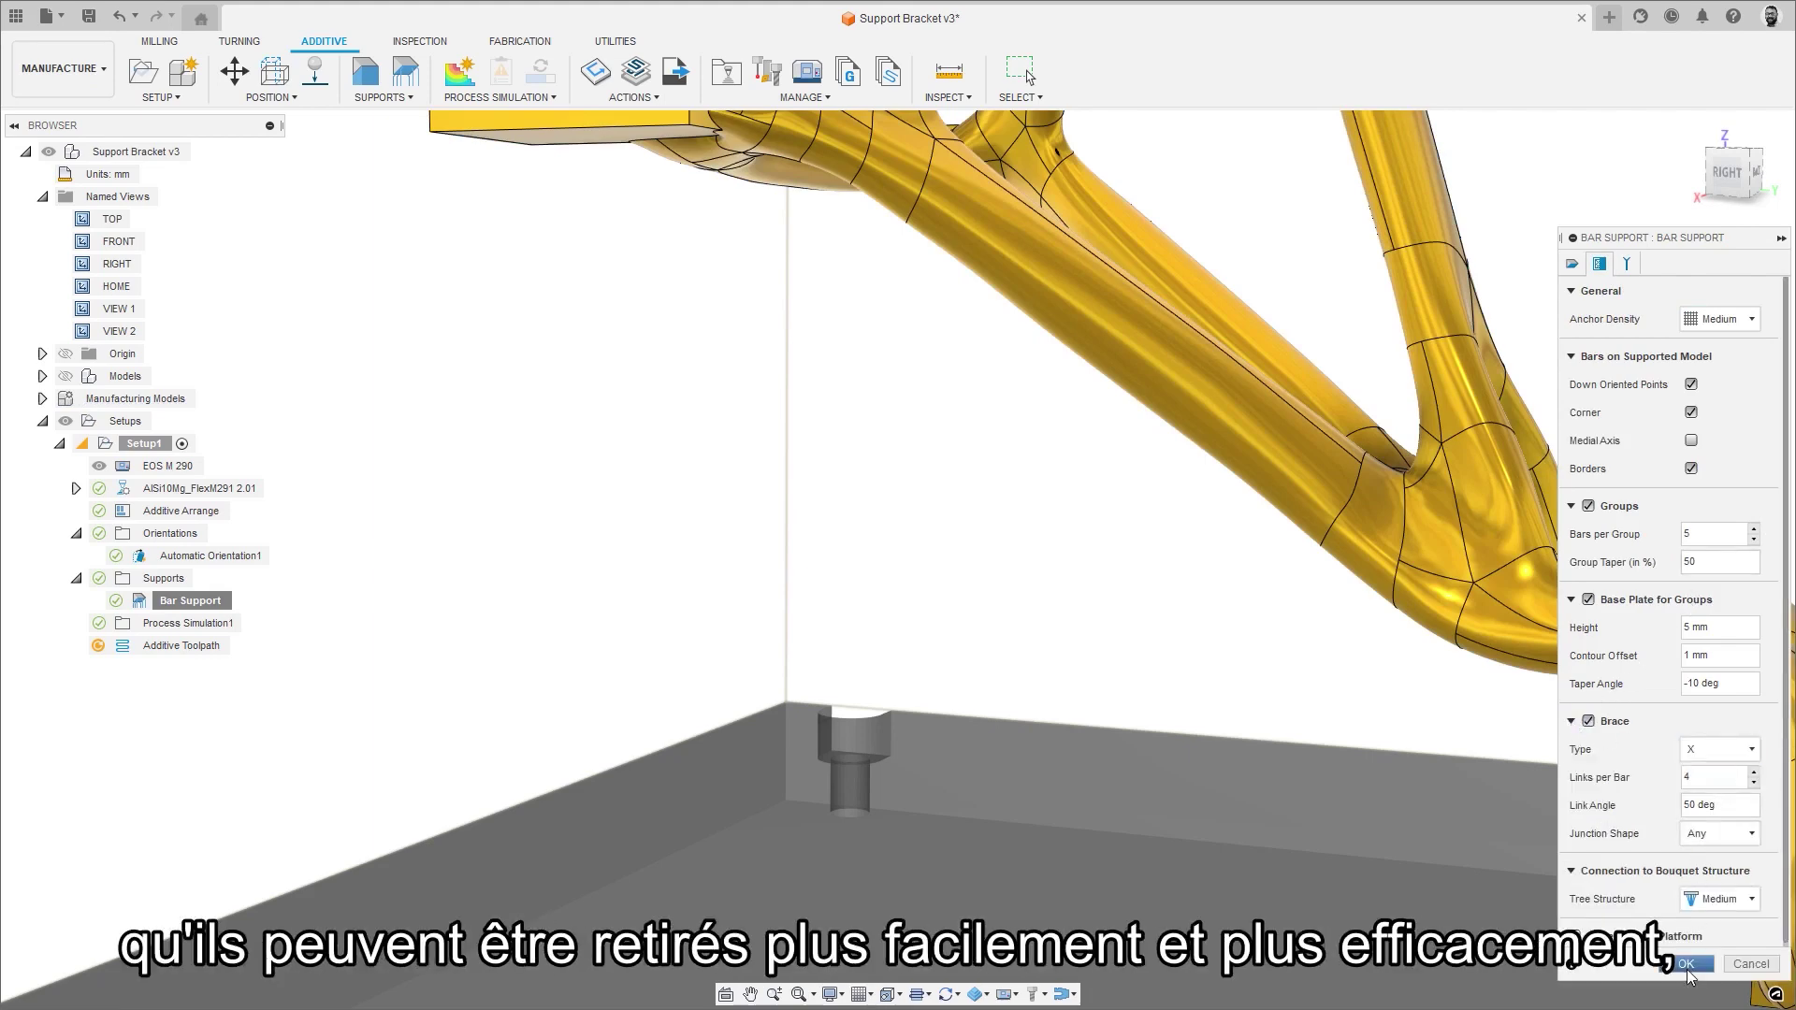
{"action": "left_click", "coordinate": [1686, 965]}
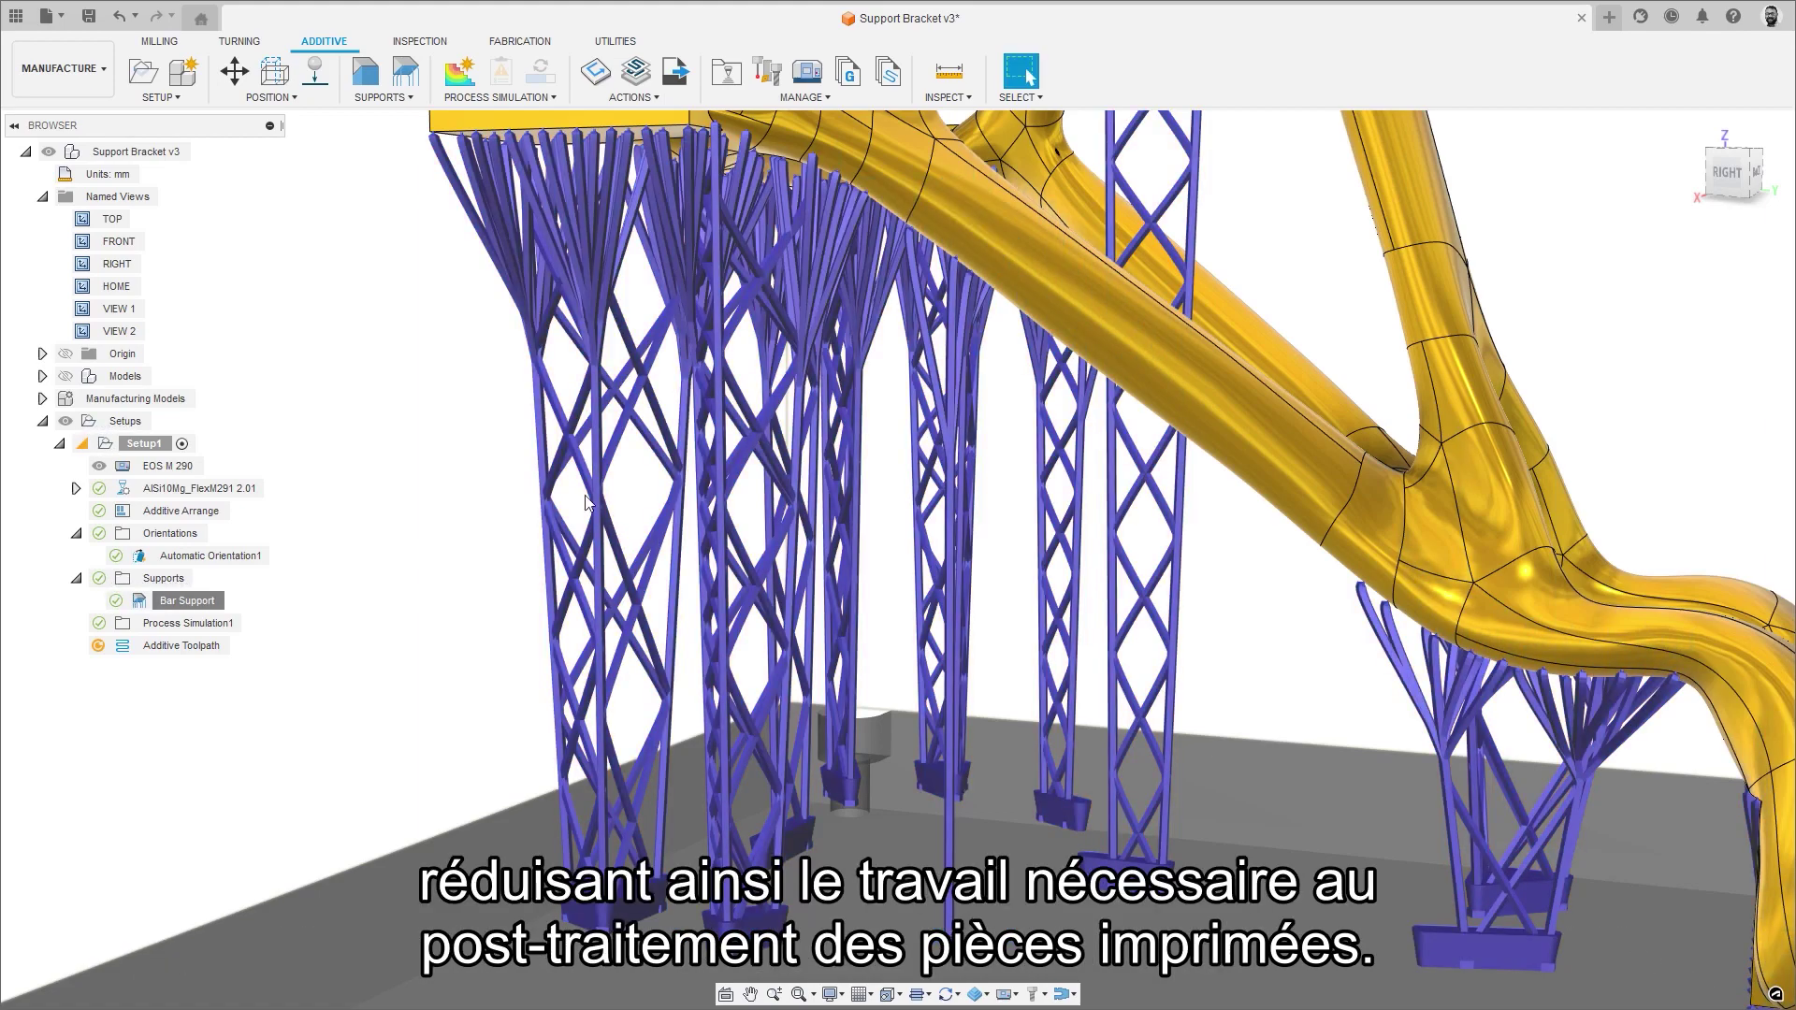
{"action": "double_click", "coordinate": [117, 332]}
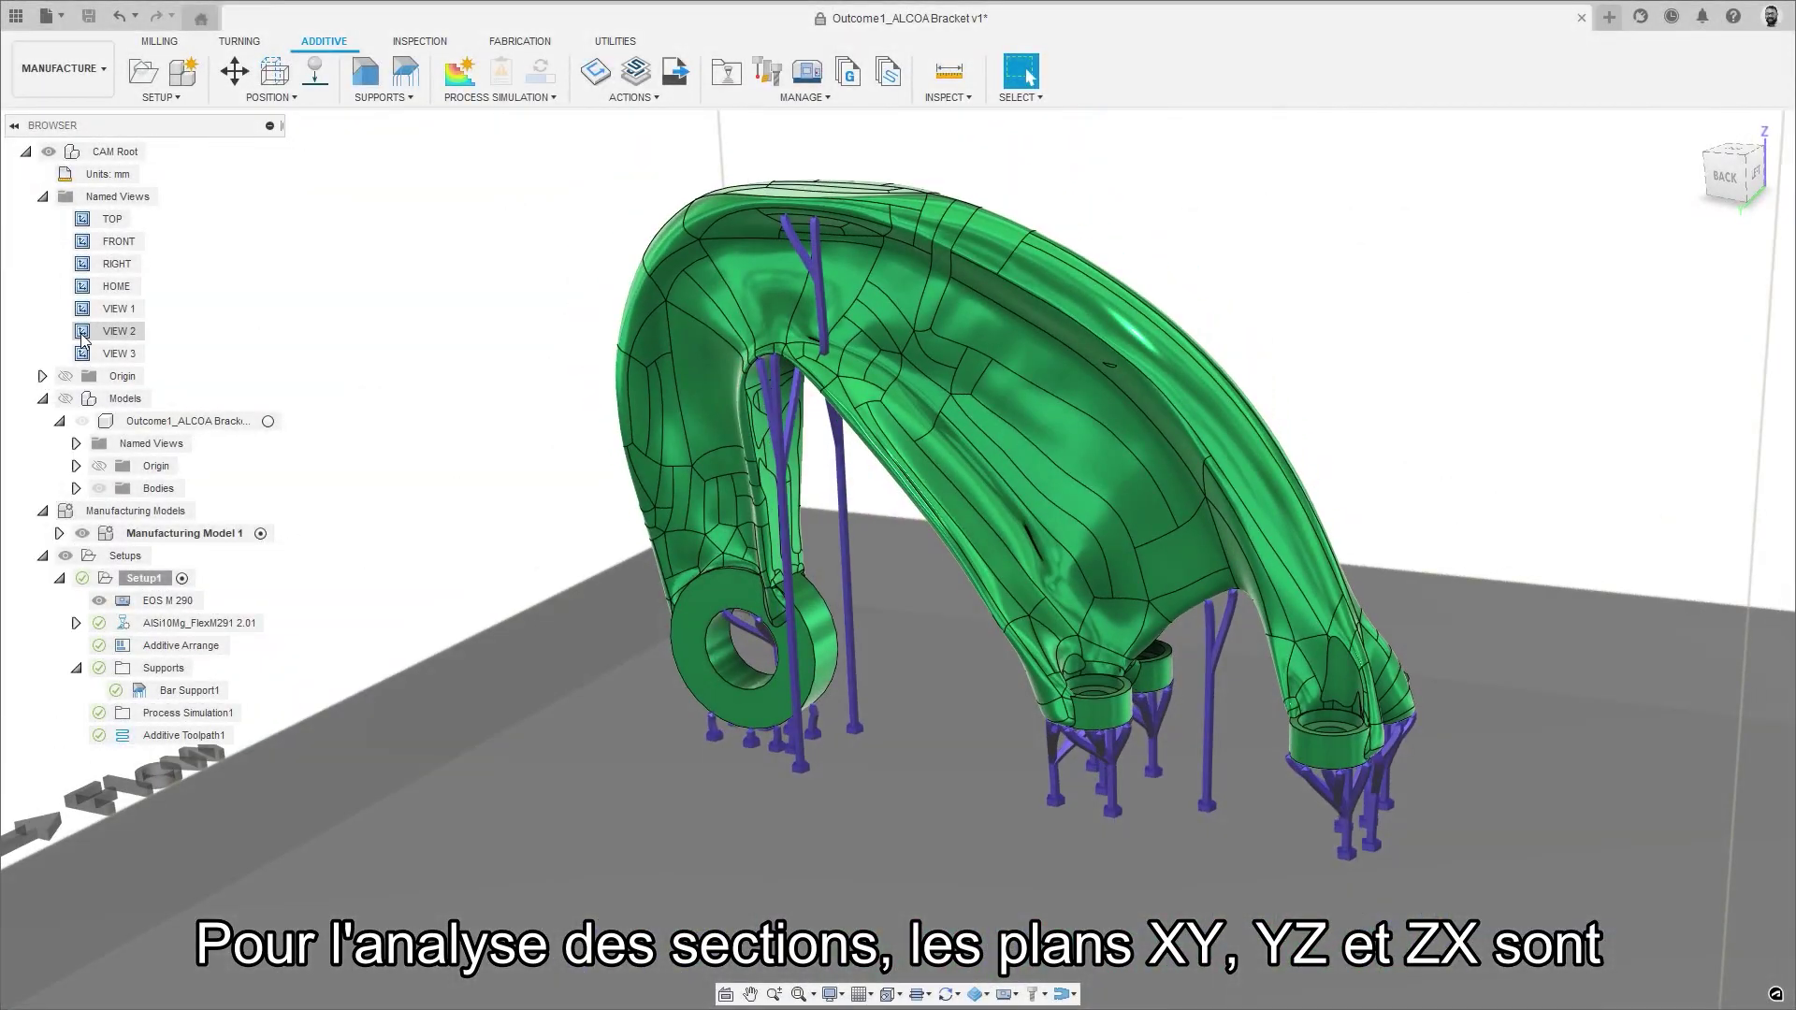
Step: Create a flipped YZ-plane section analysis offset 135 mm through the bracket
{"action": "double_click", "coordinate": [82, 288]}
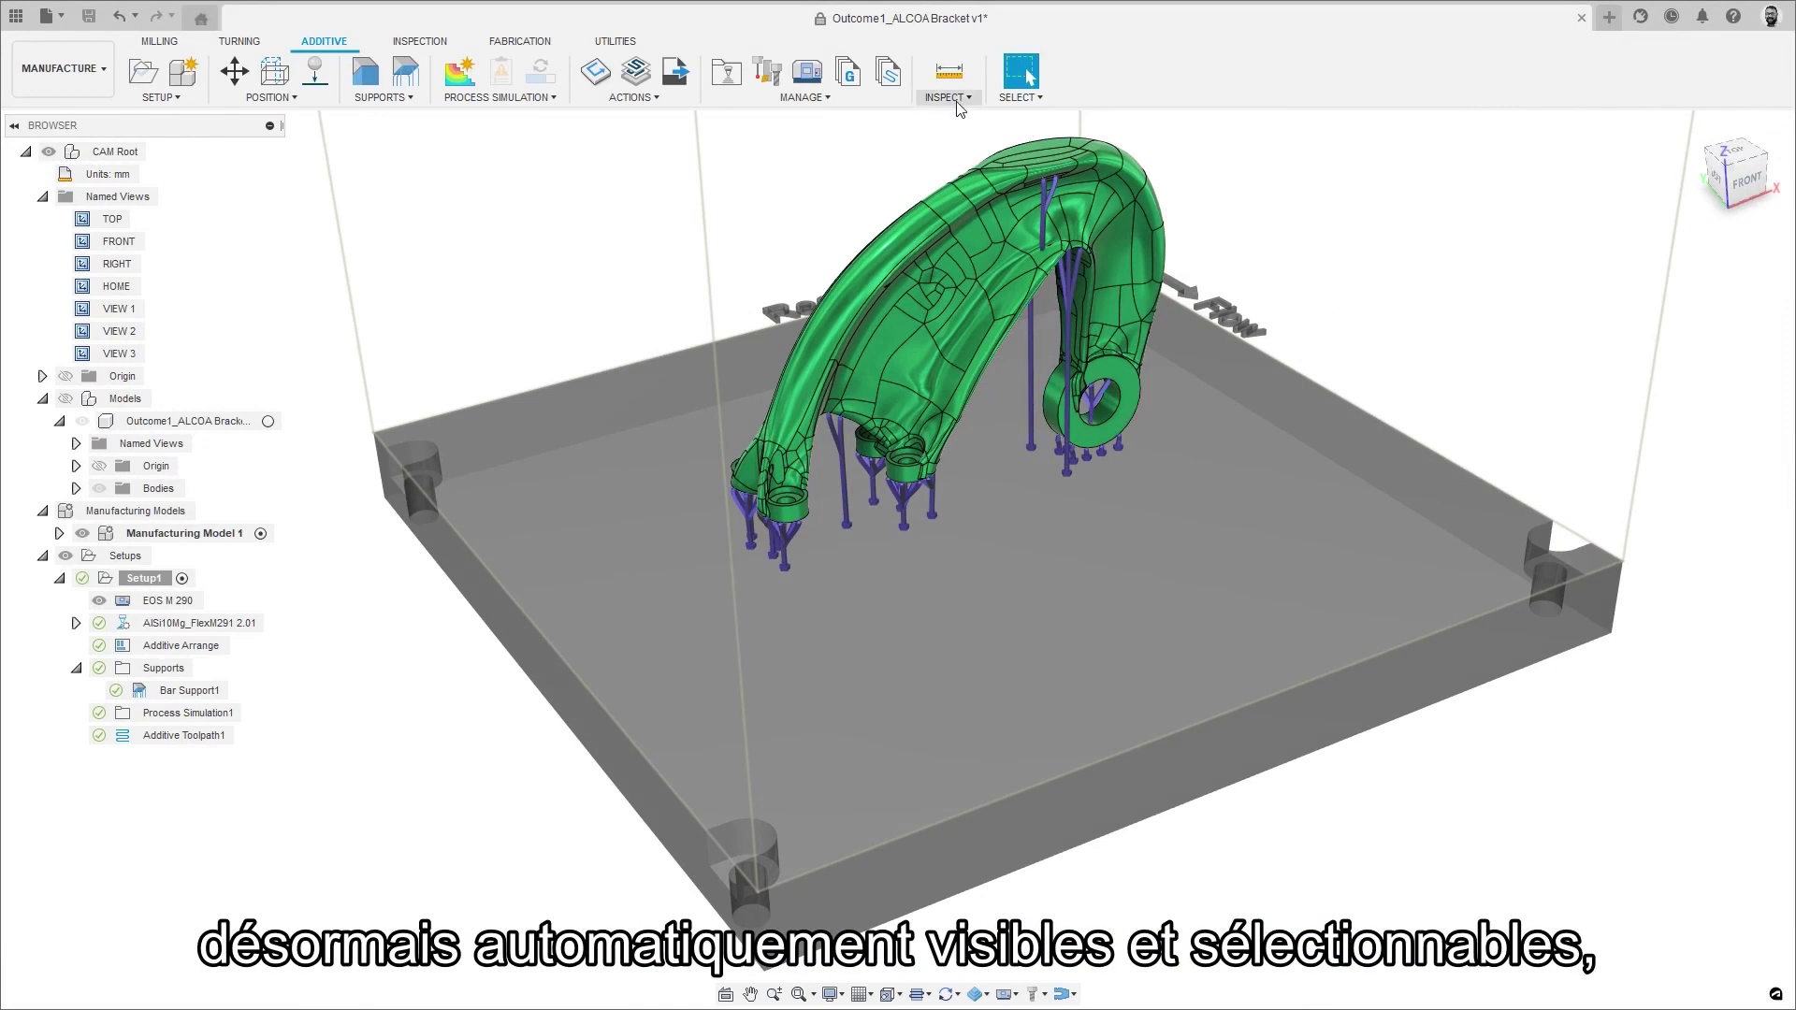
{"action": "left_click", "coordinate": [957, 98]}
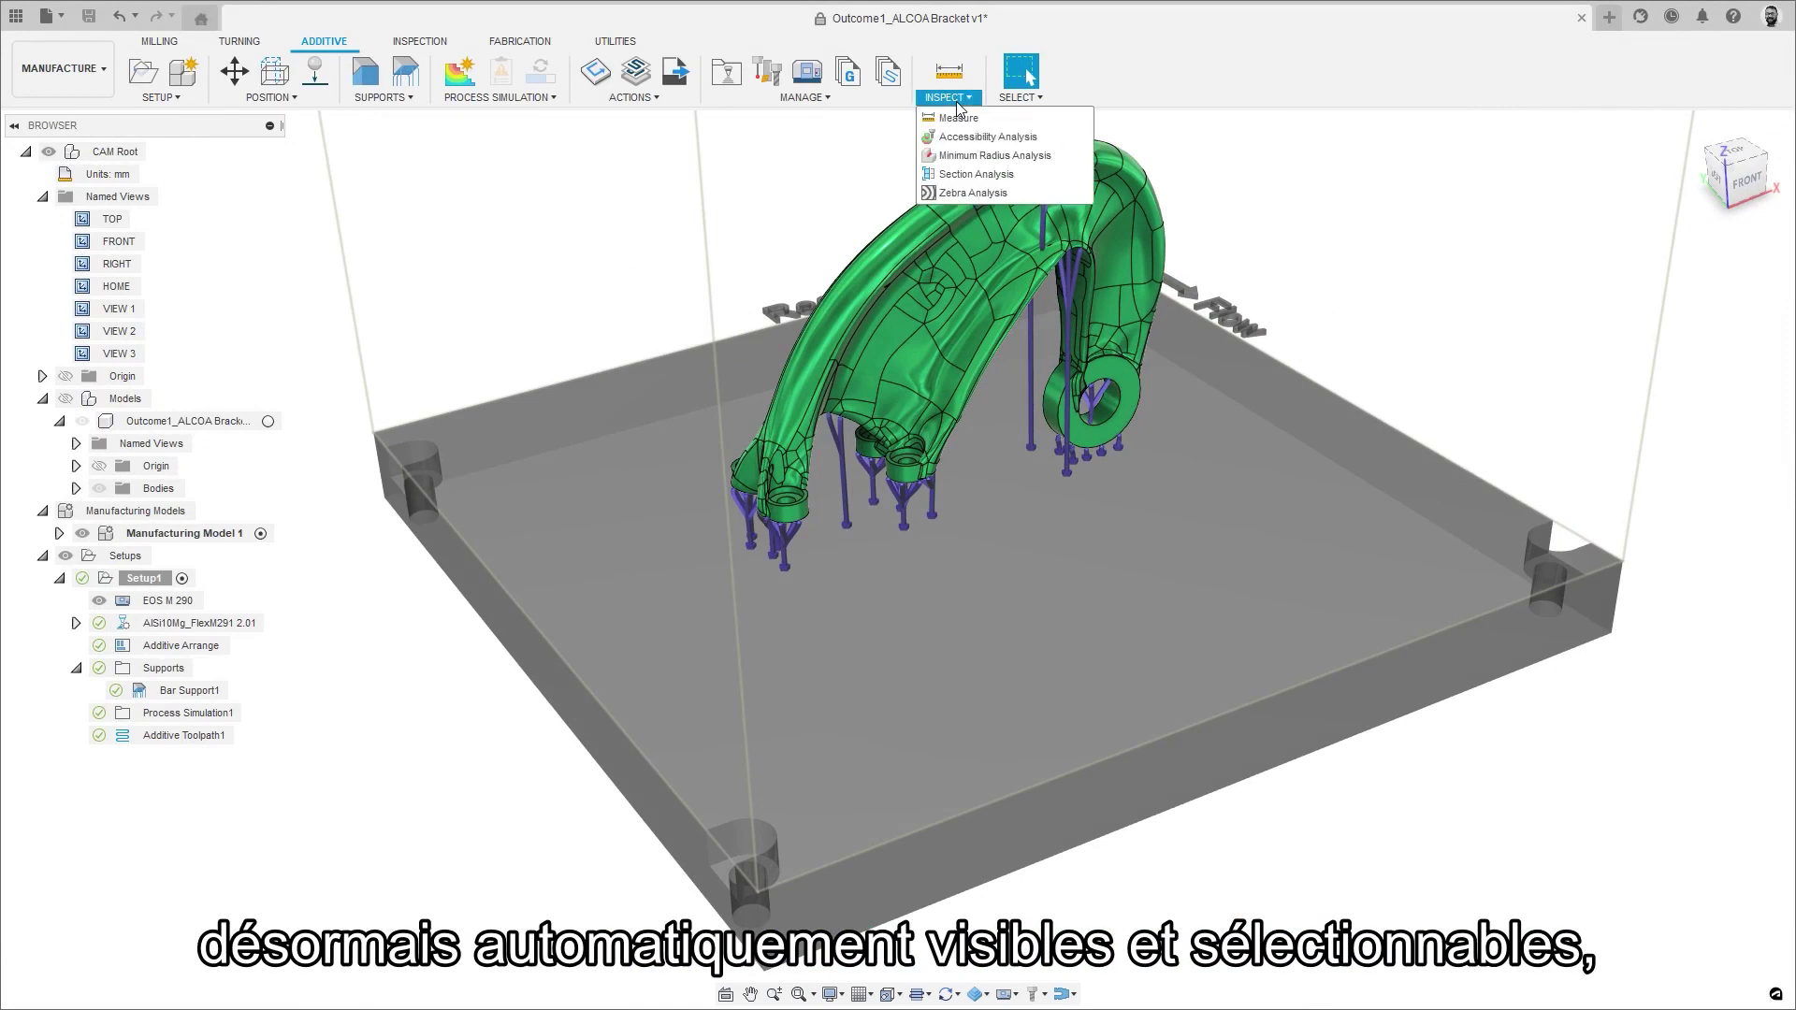
{"action": "left_click", "coordinate": [954, 176]}
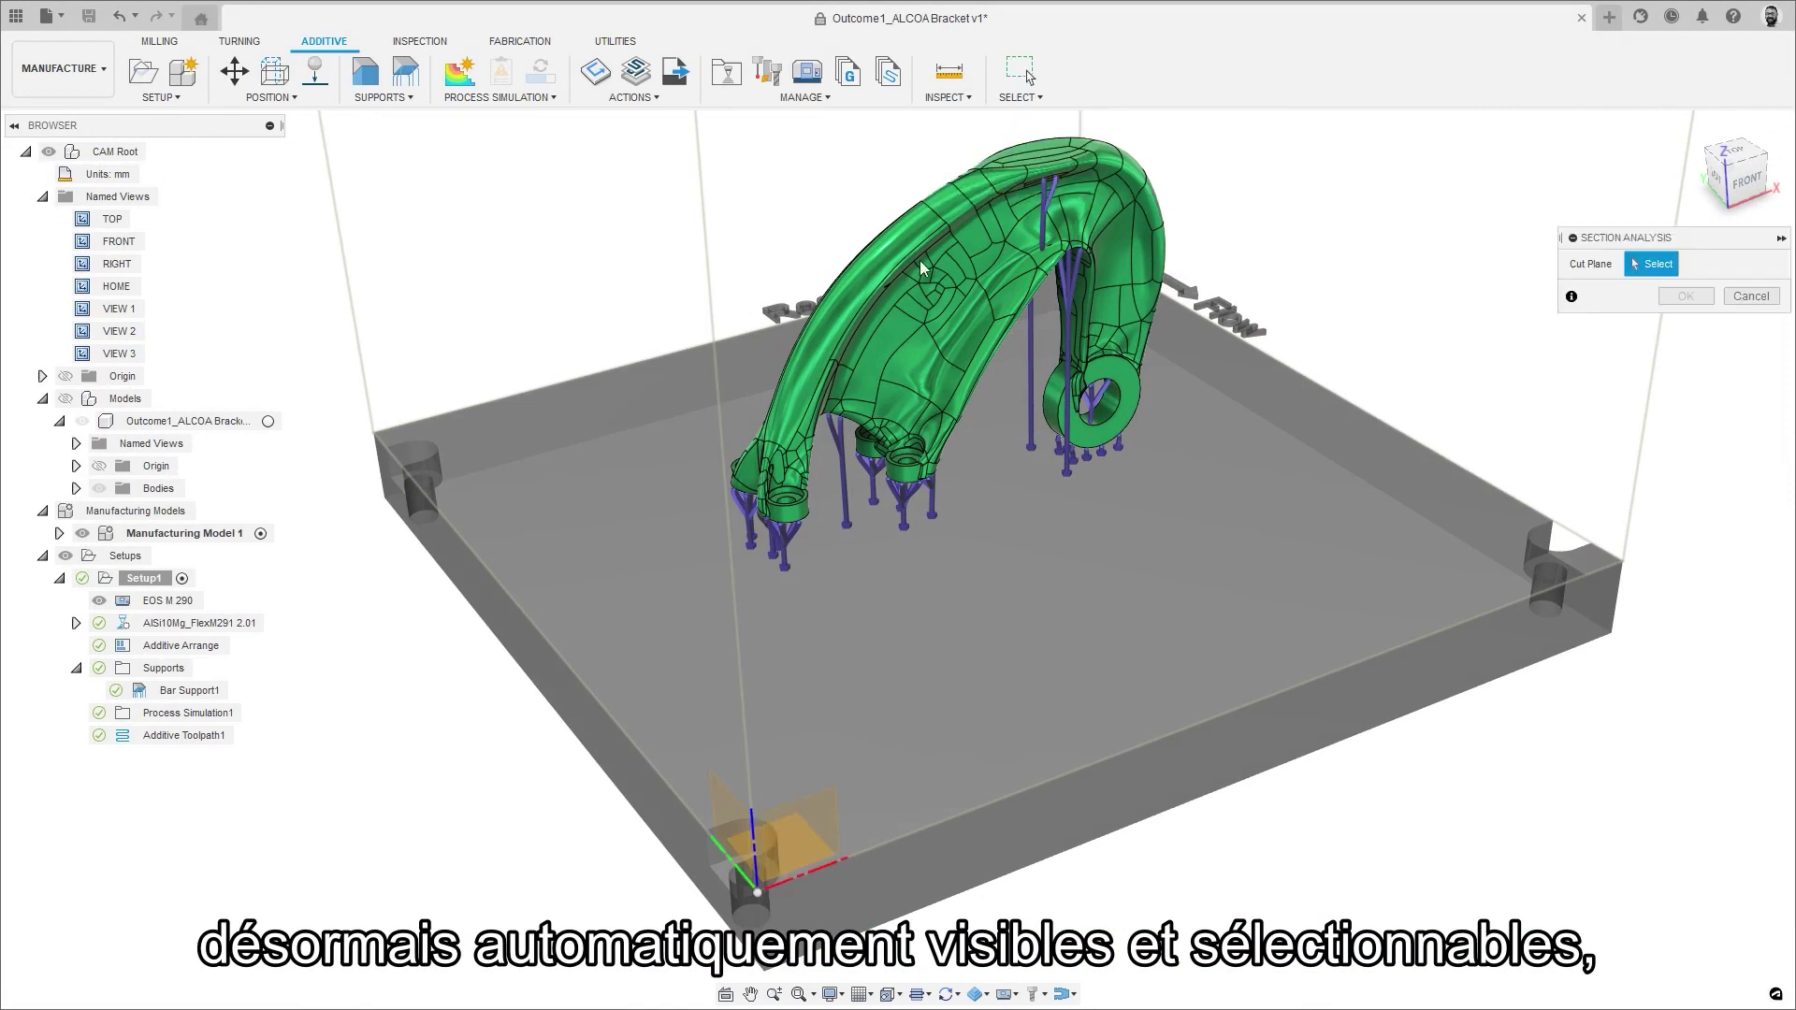
{"action": "left_click", "coordinate": [723, 802]}
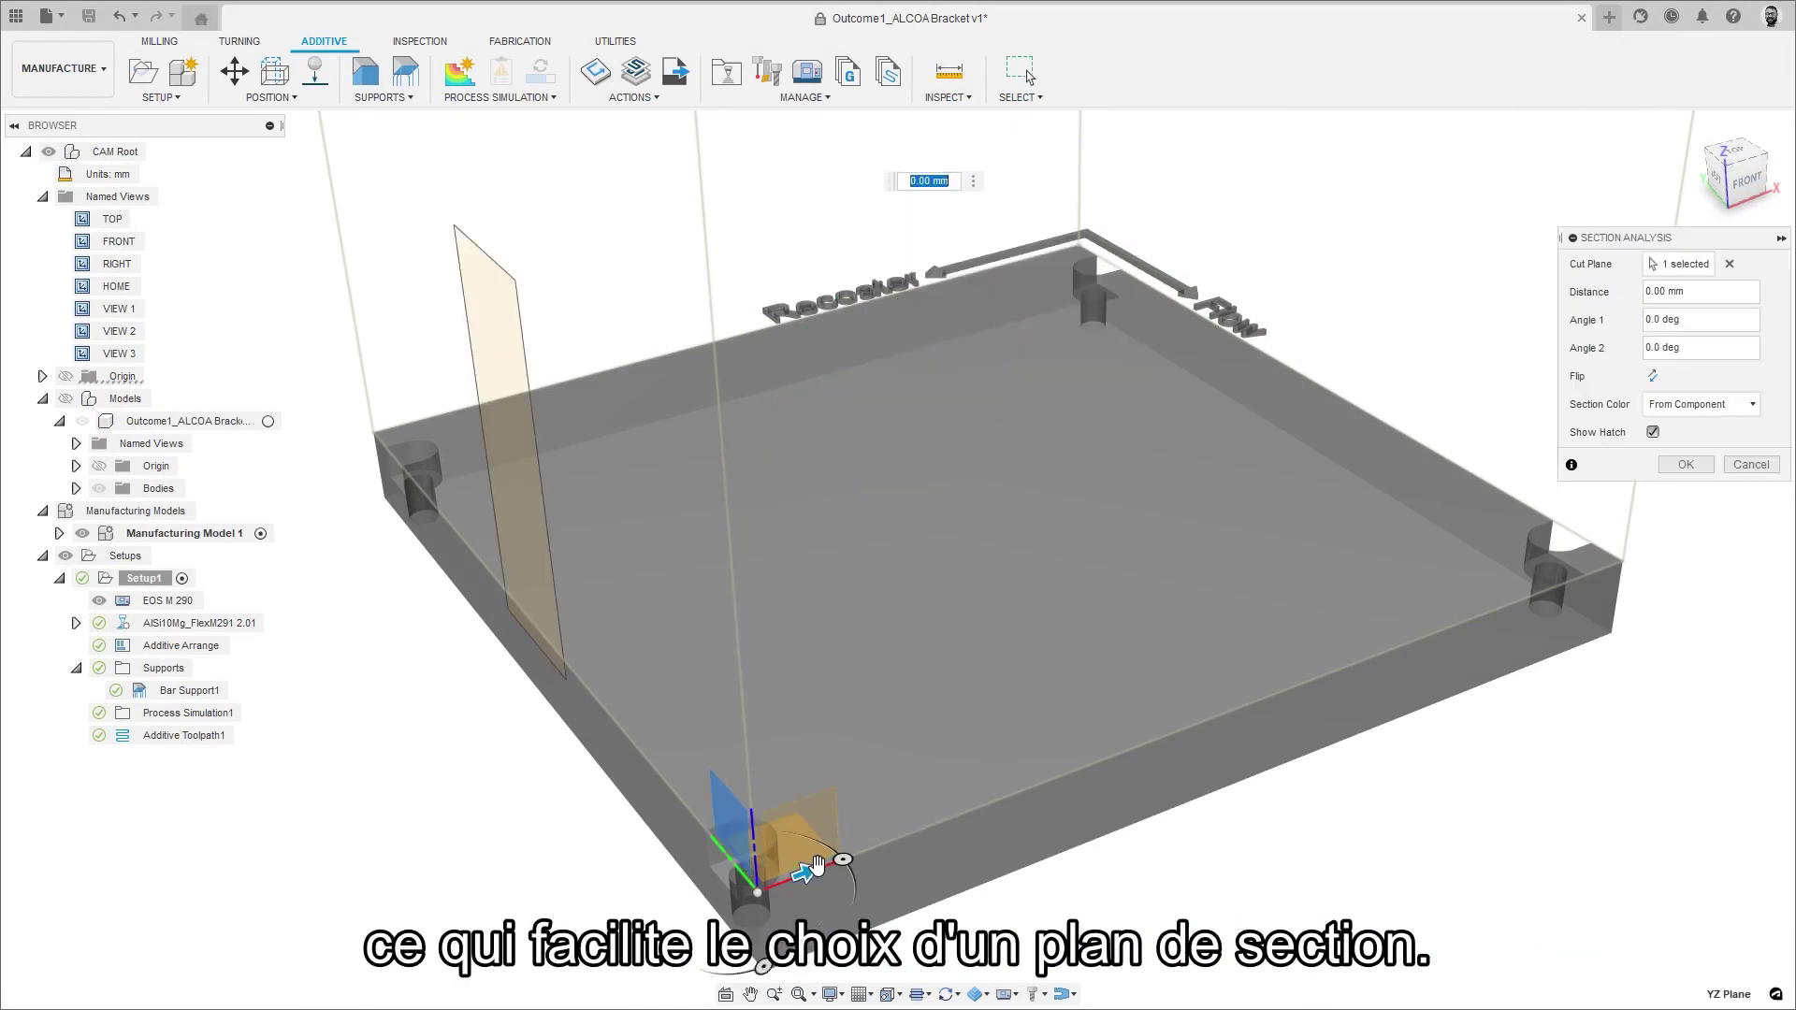
{"action": "left_click_drag", "start_coordinate": [810, 871], "coordinate": [1317, 707]}
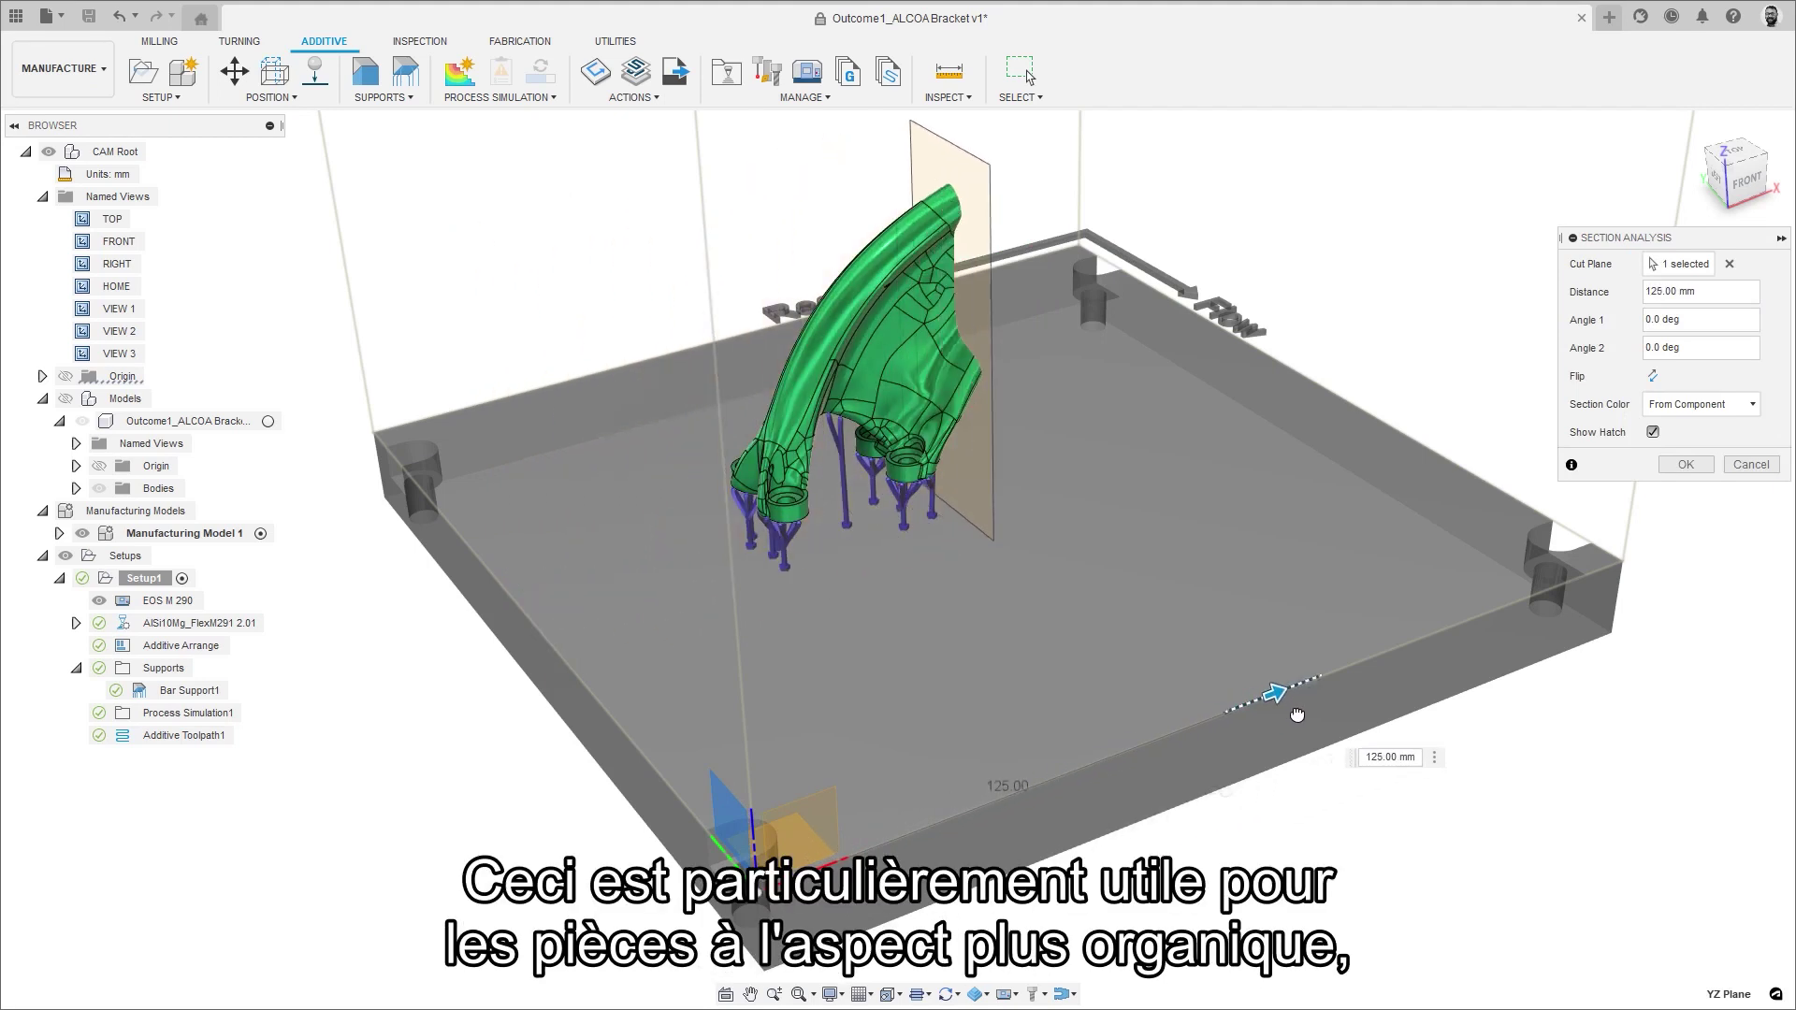
{"action": "left_click", "coordinate": [1652, 376]}
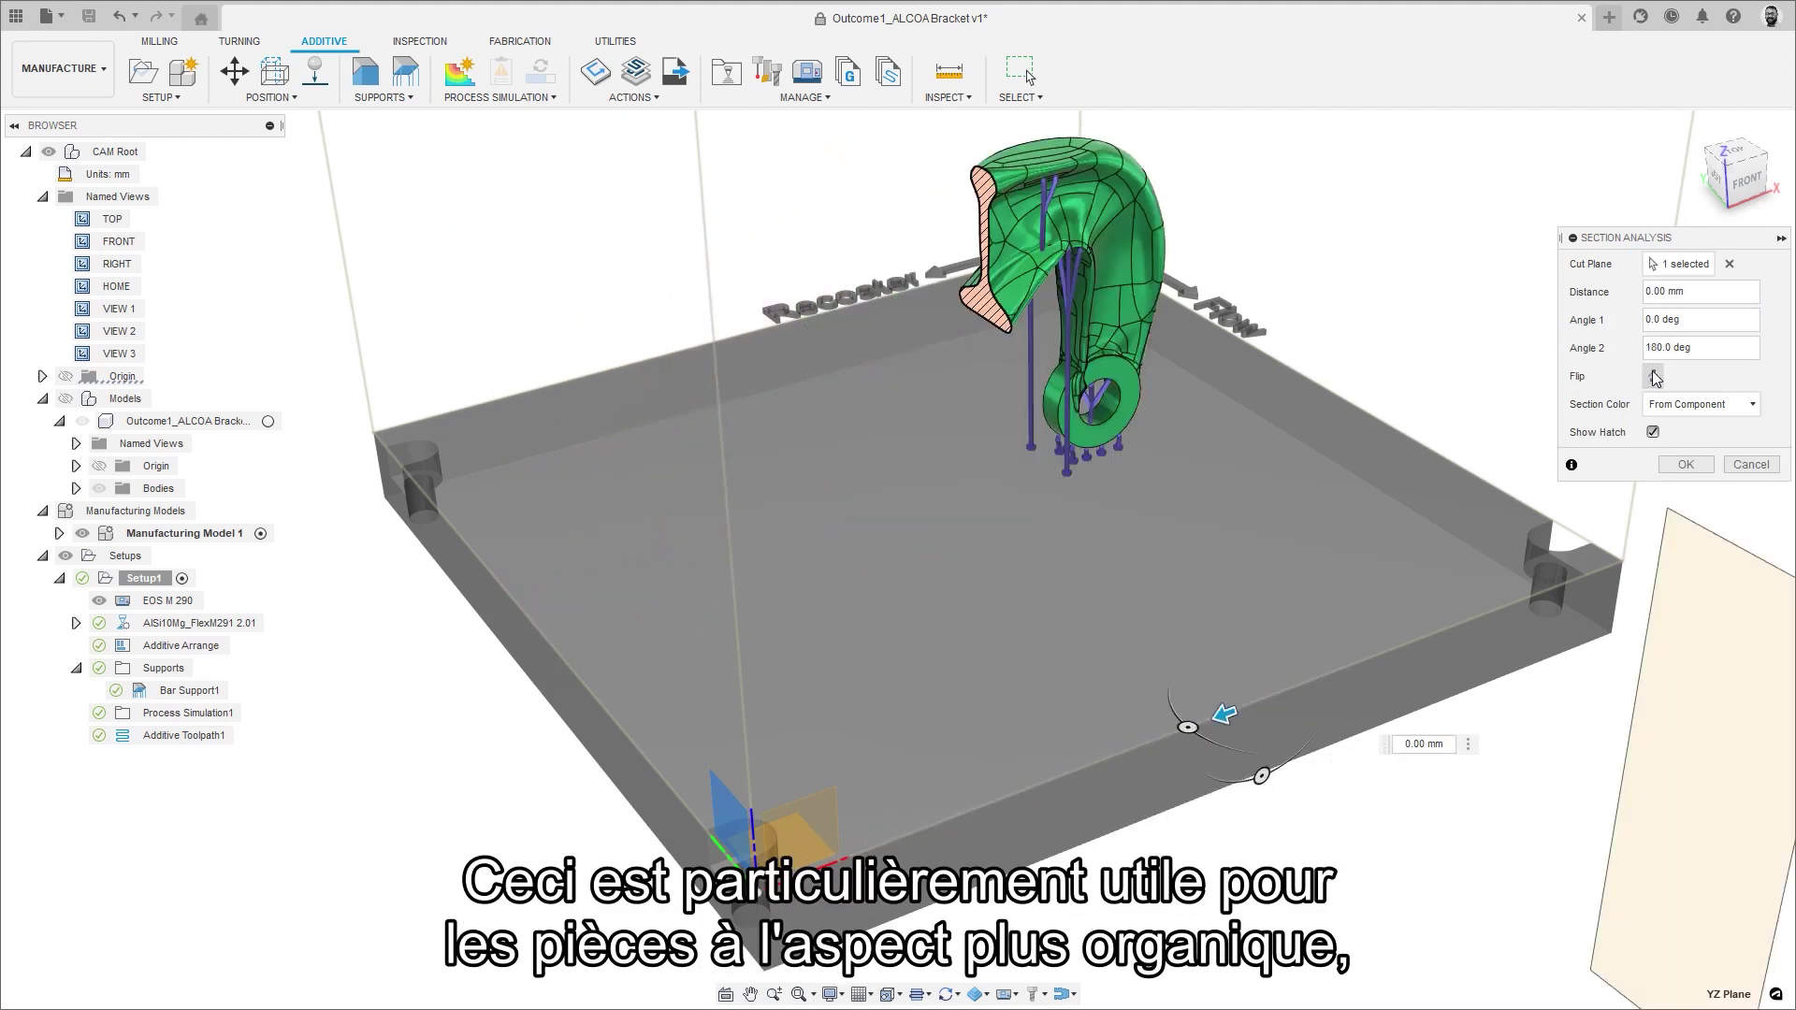
{"action": "left_click", "coordinate": [1687, 465]}
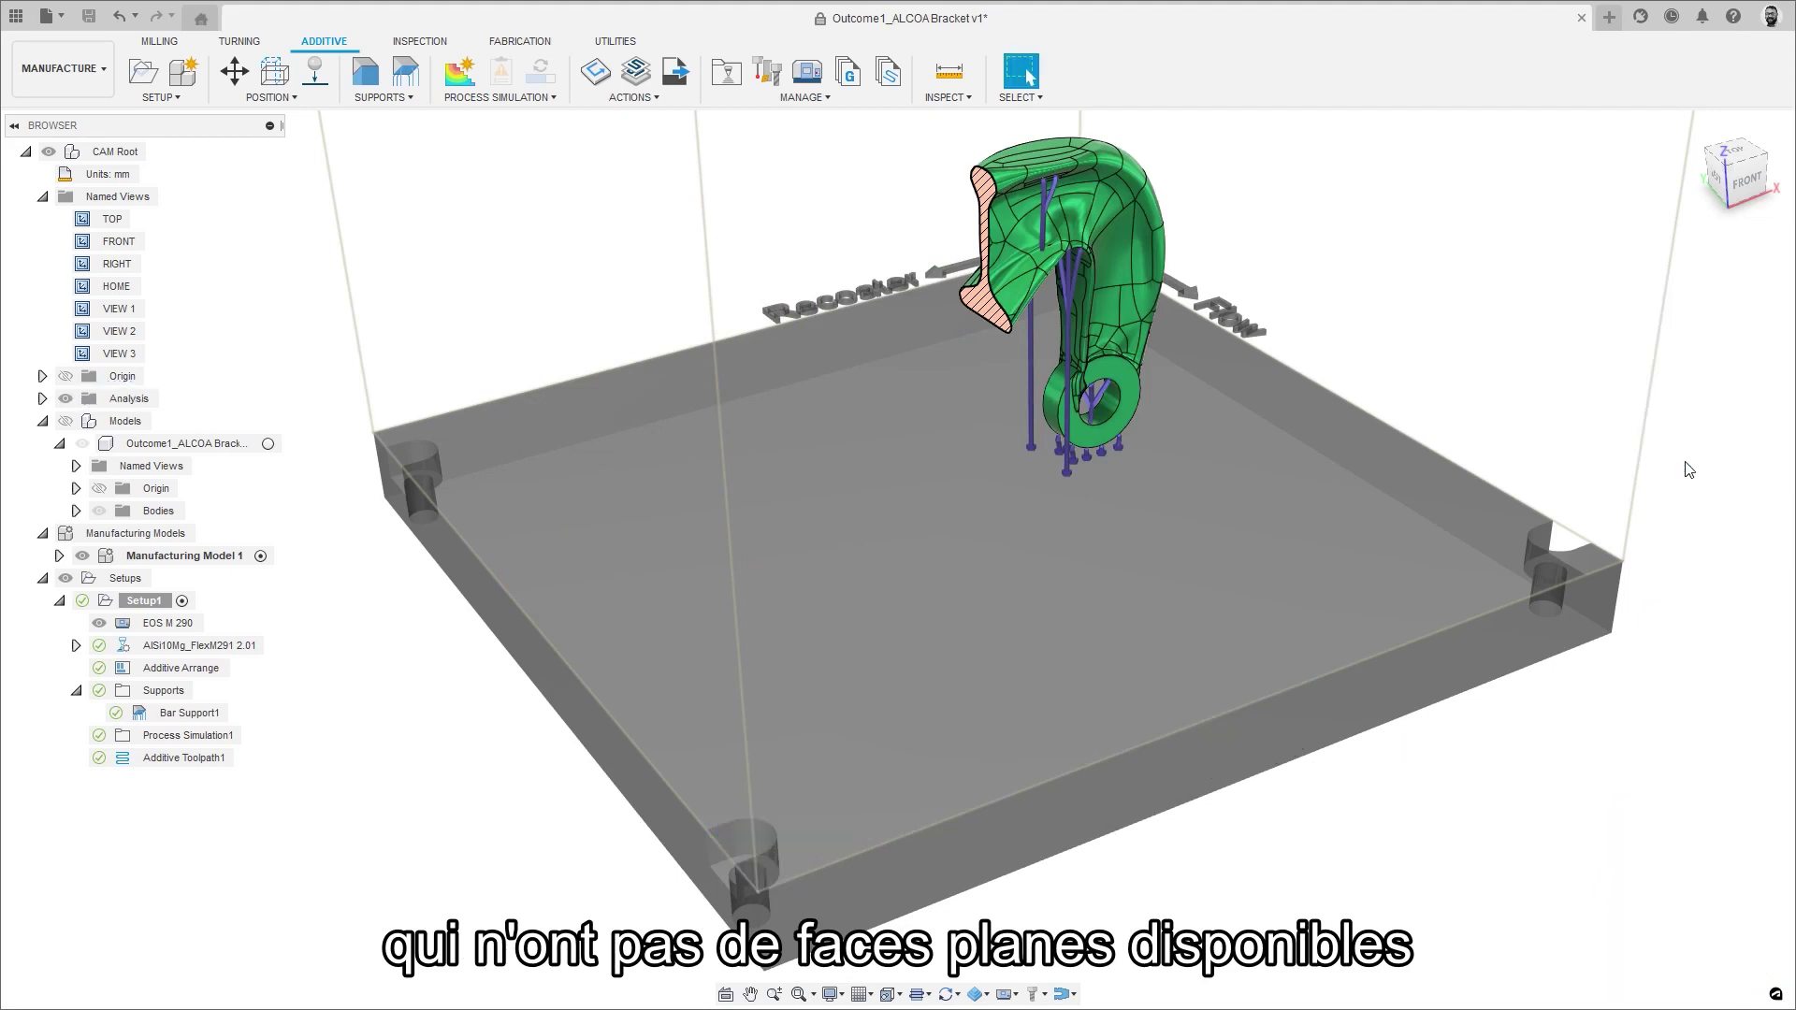
{"action": "double_click", "coordinate": [94, 354]}
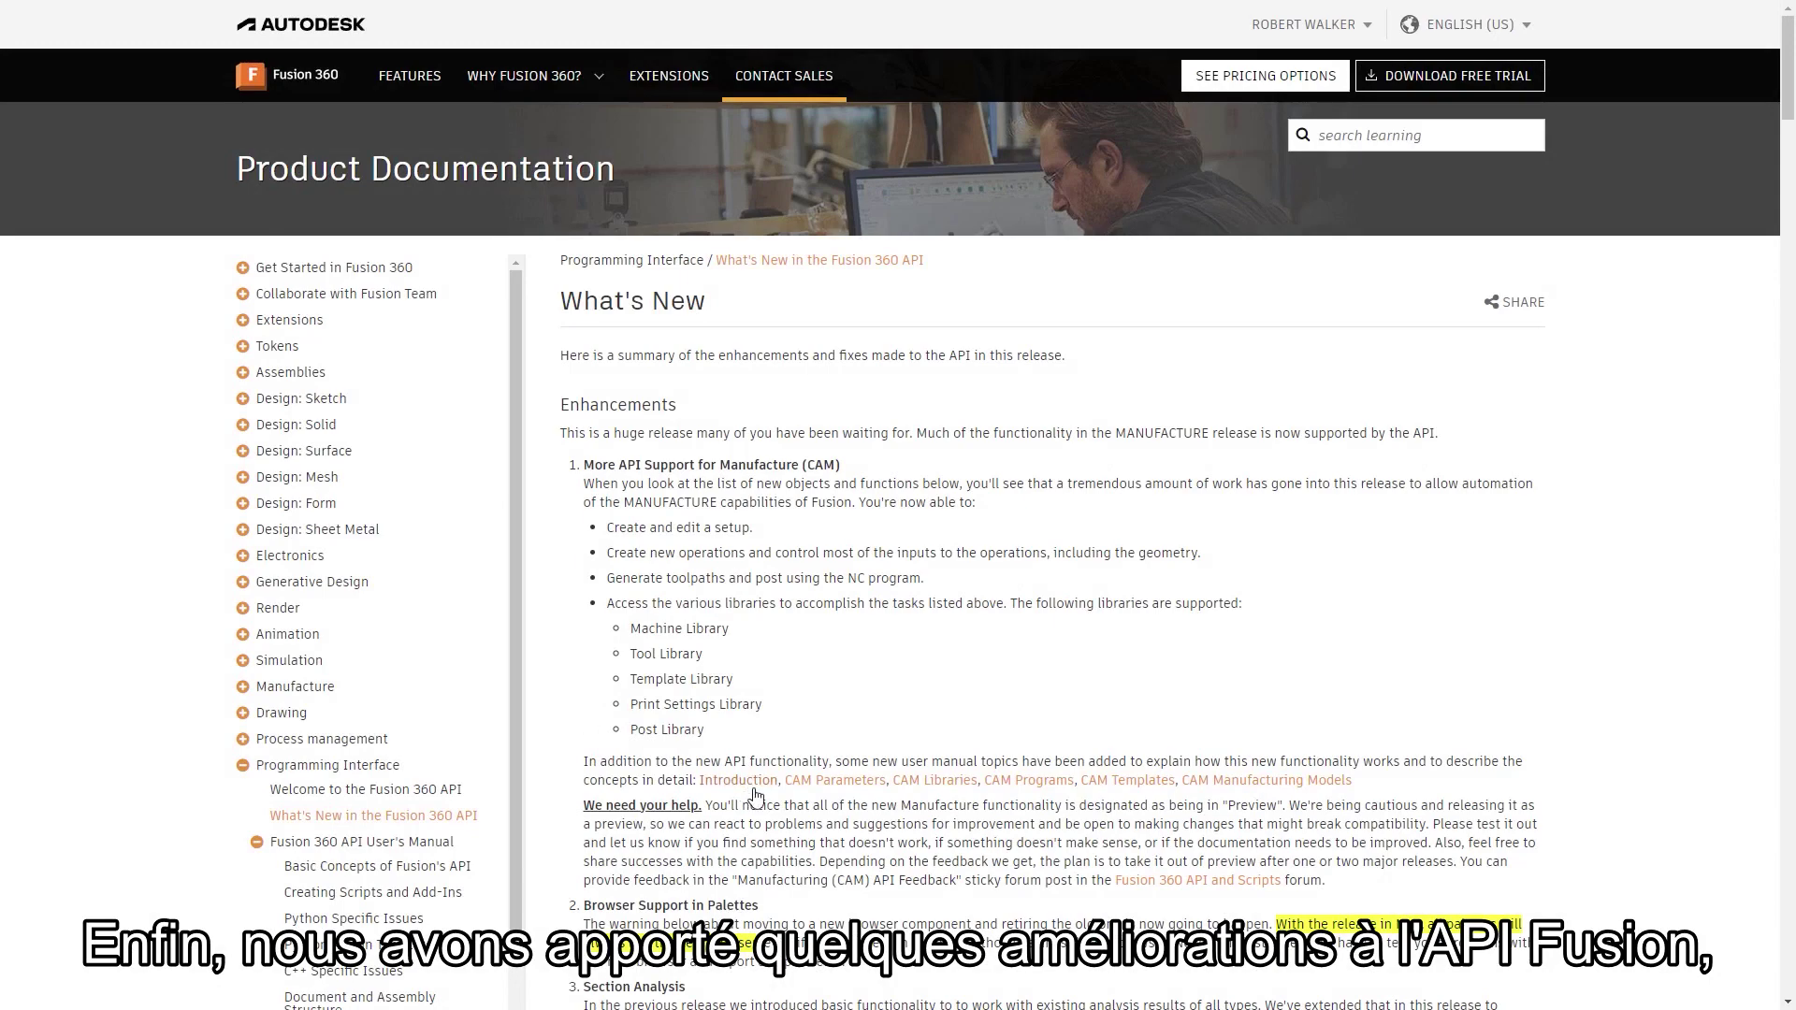
Step: Read through the Introduction to the CAM API page
{"action": "left_click", "coordinate": [754, 786]}
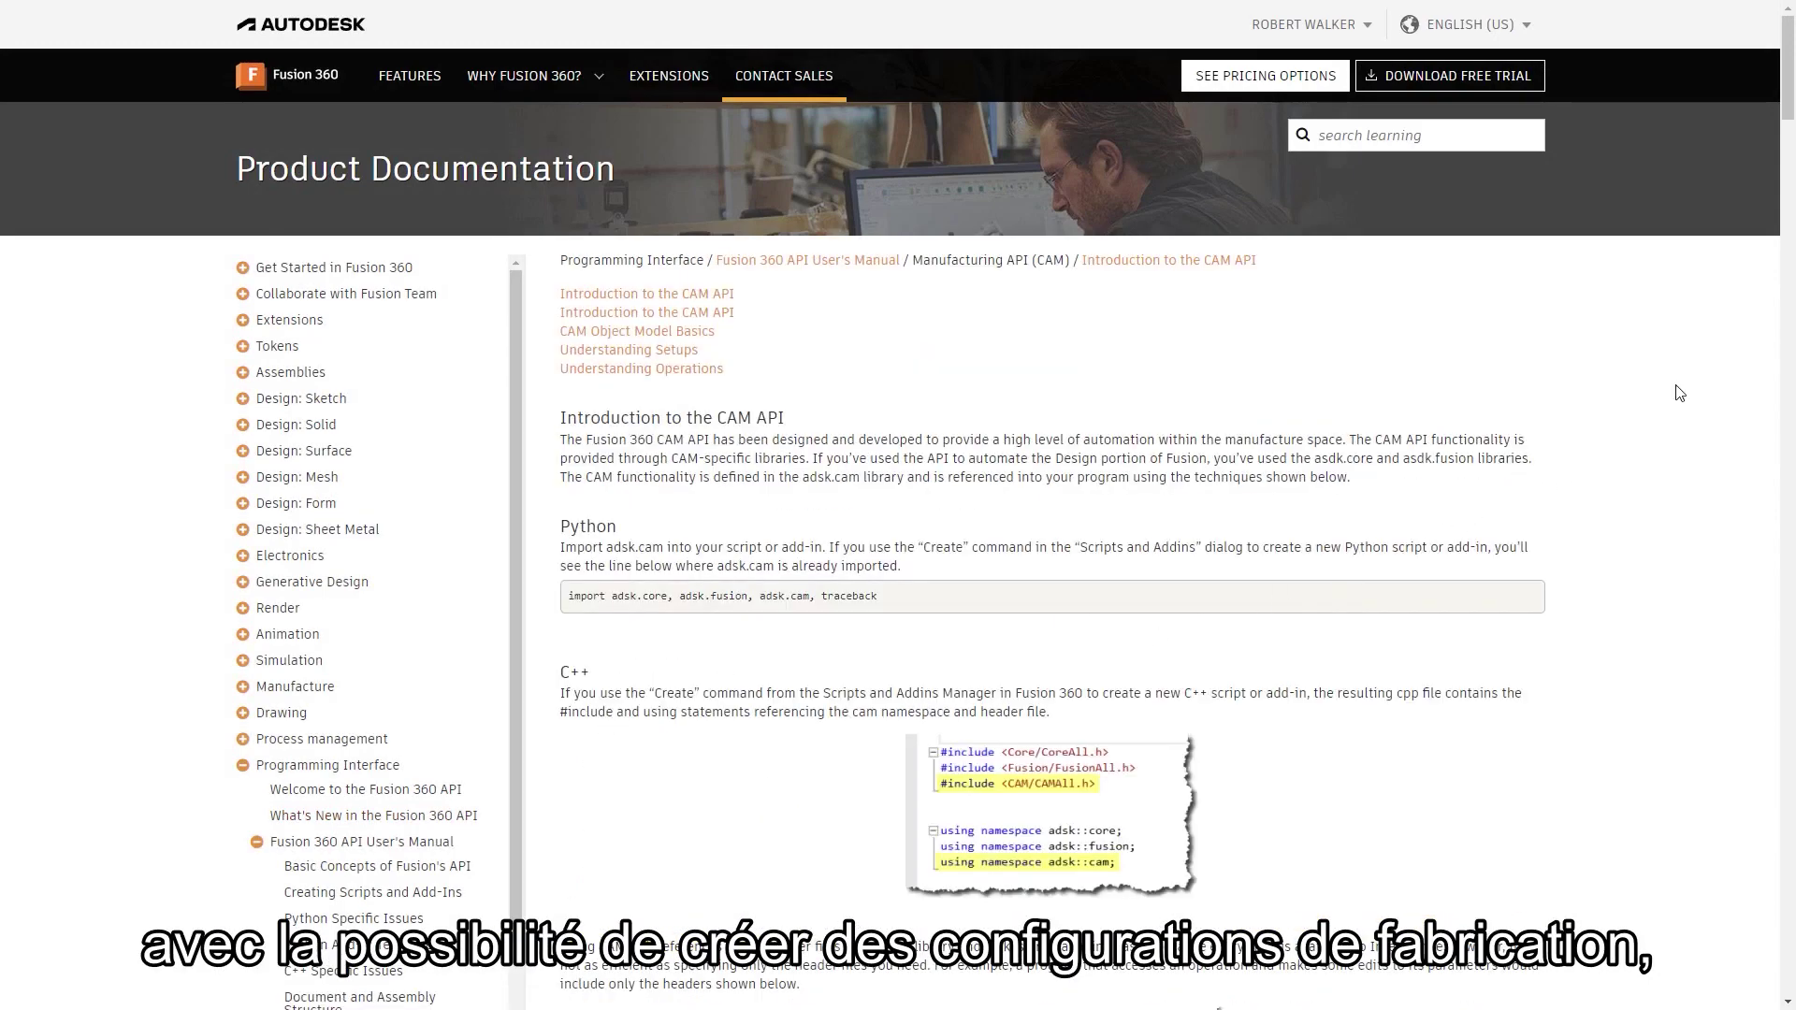
{"action": "scroll", "coordinate": [1787, 363], "scroll_direction": "down", "scroll_amount": 4}
{"action": "scroll", "coordinate": [1788, 363], "scroll_direction": "down", "scroll_amount": 2}
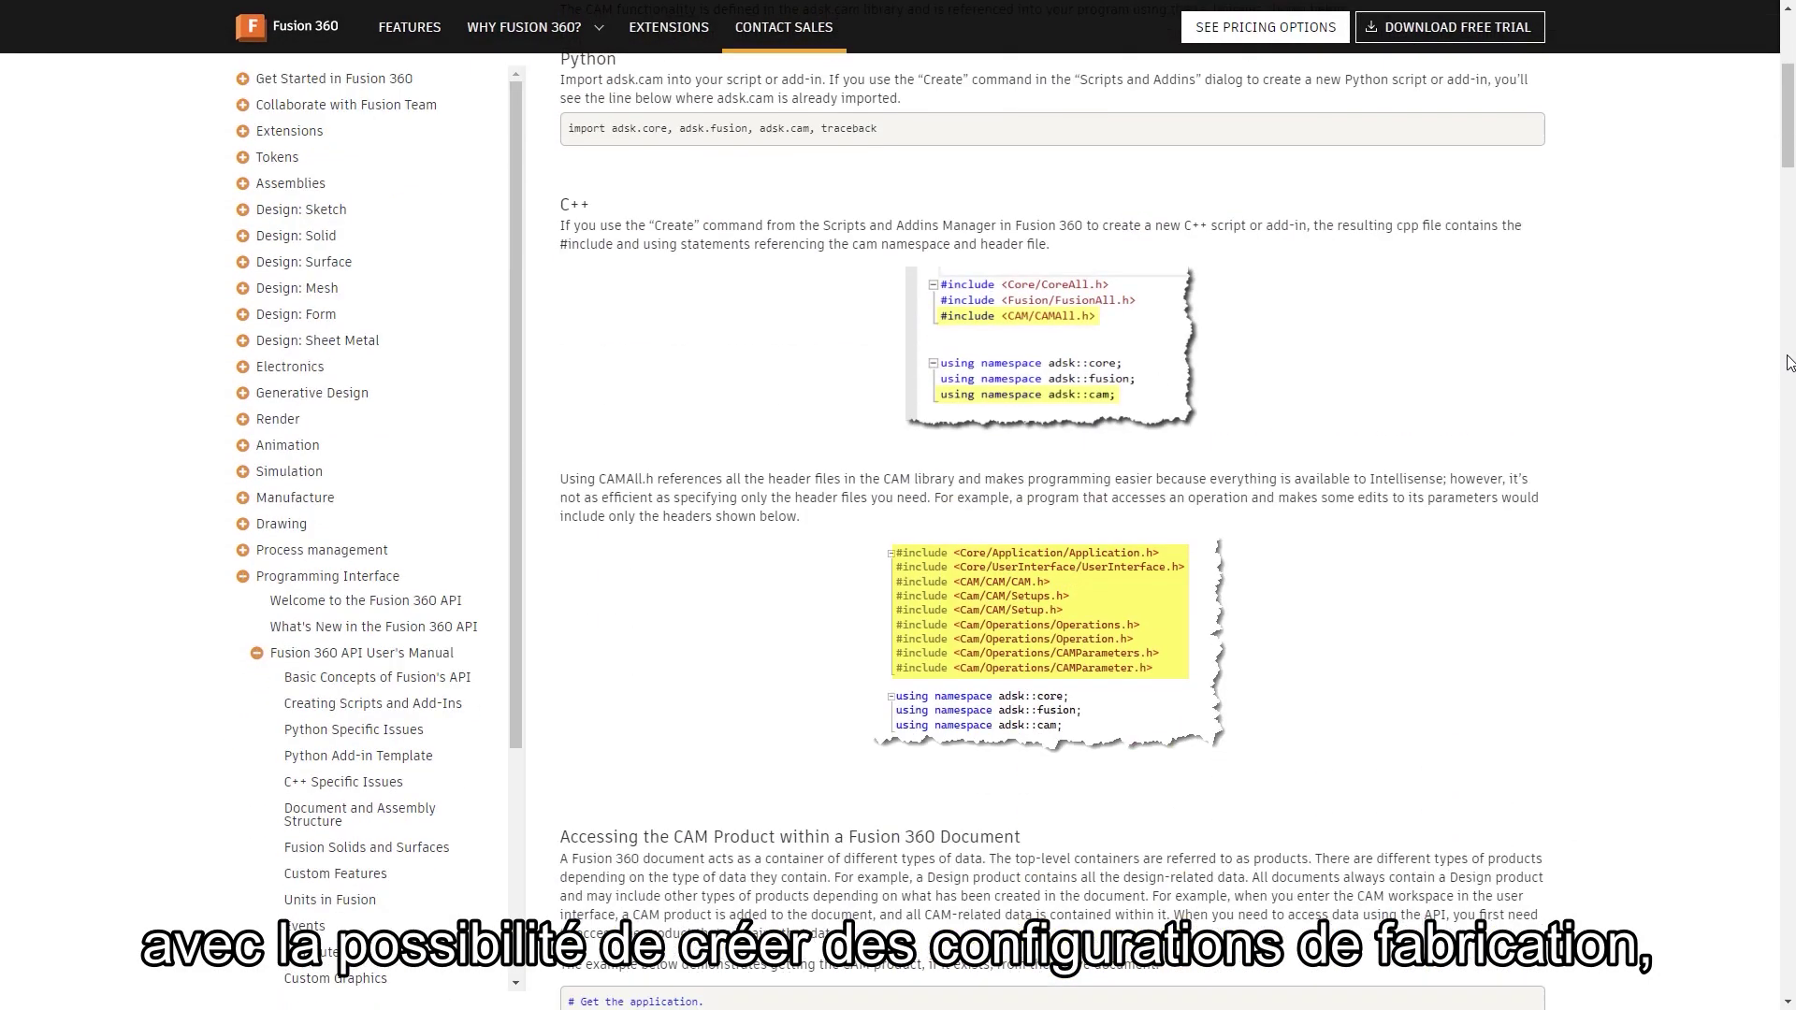
{"action": "scroll", "coordinate": [1788, 363], "scroll_direction": "down", "scroll_amount": 5}
{"action": "scroll", "coordinate": [1788, 363], "scroll_direction": "down", "scroll_amount": 5}
{"action": "scroll", "coordinate": [1787, 363], "scroll_direction": "down", "scroll_amount": 5}
{"action": "scroll", "coordinate": [1788, 363], "scroll_direction": "down", "scroll_amount": 4}
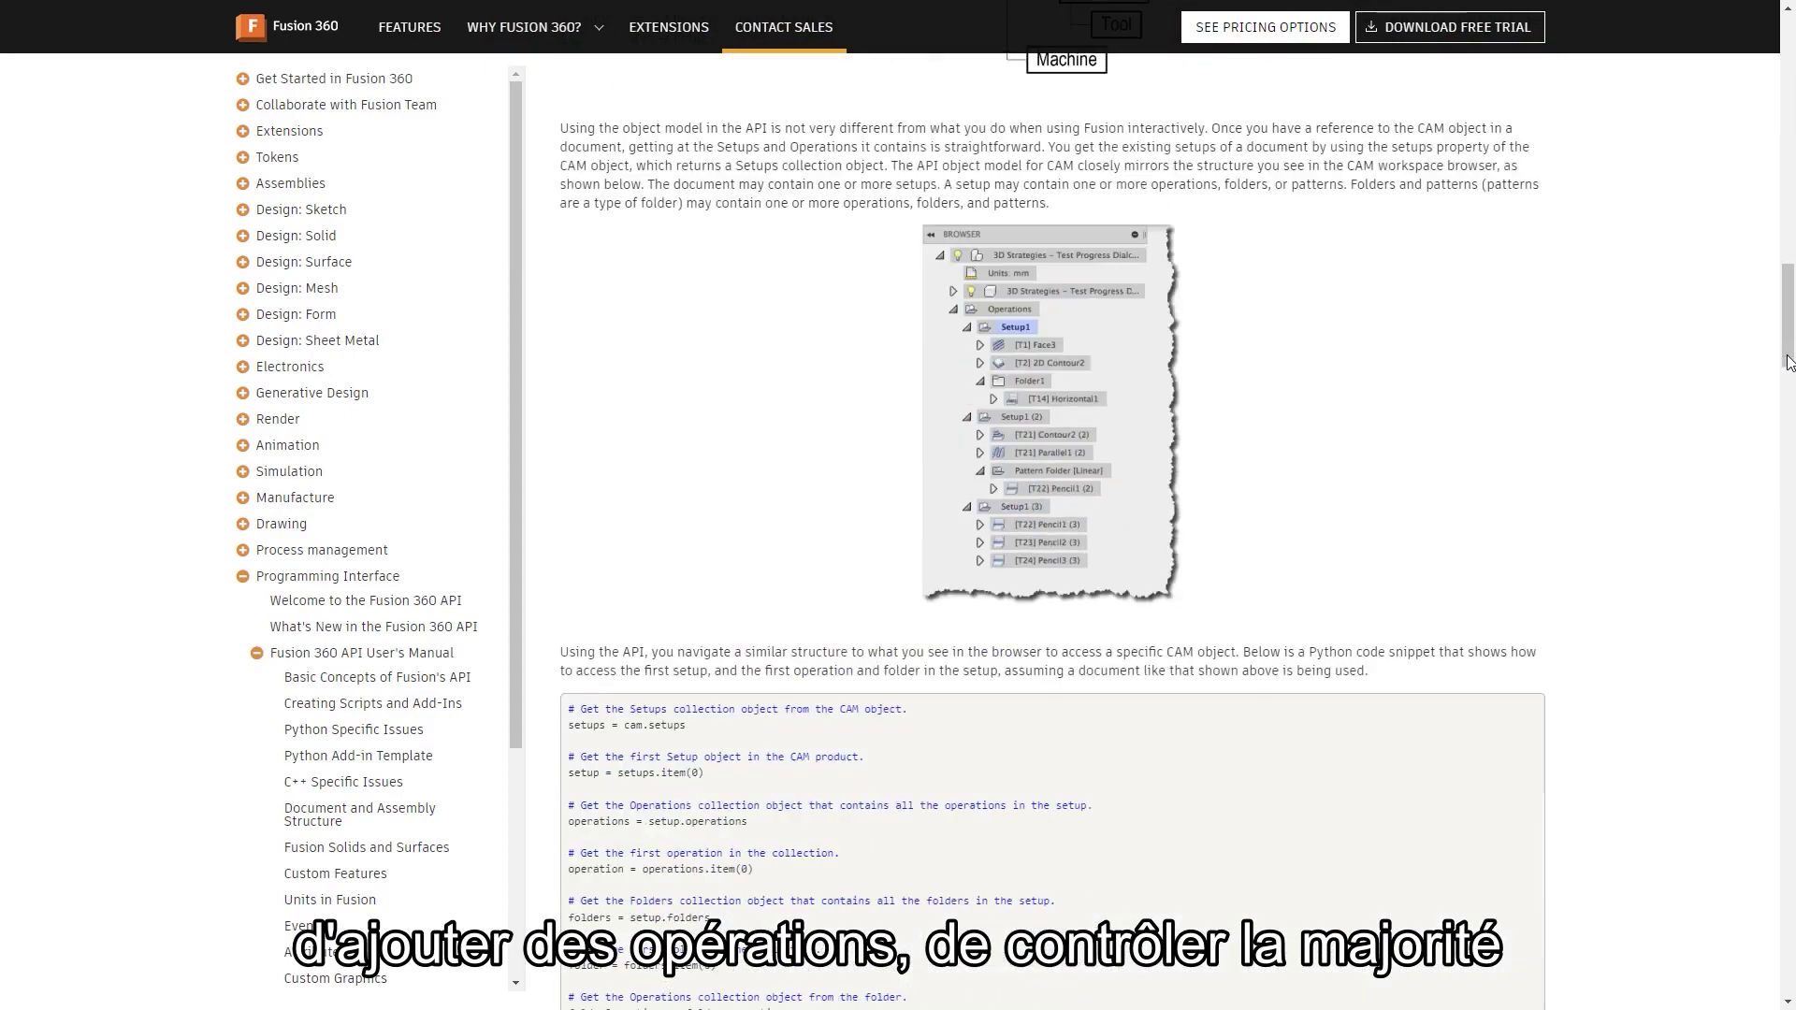
{"action": "scroll", "coordinate": [1787, 363], "scroll_direction": "down", "scroll_amount": 4}
{"action": "scroll", "coordinate": [1788, 363], "scroll_direction": "down", "scroll_amount": 3}
{"action": "scroll", "coordinate": [1787, 362], "scroll_direction": "down", "scroll_amount": 5}
{"action": "scroll", "coordinate": [1788, 363], "scroll_direction": "down", "scroll_amount": 6}
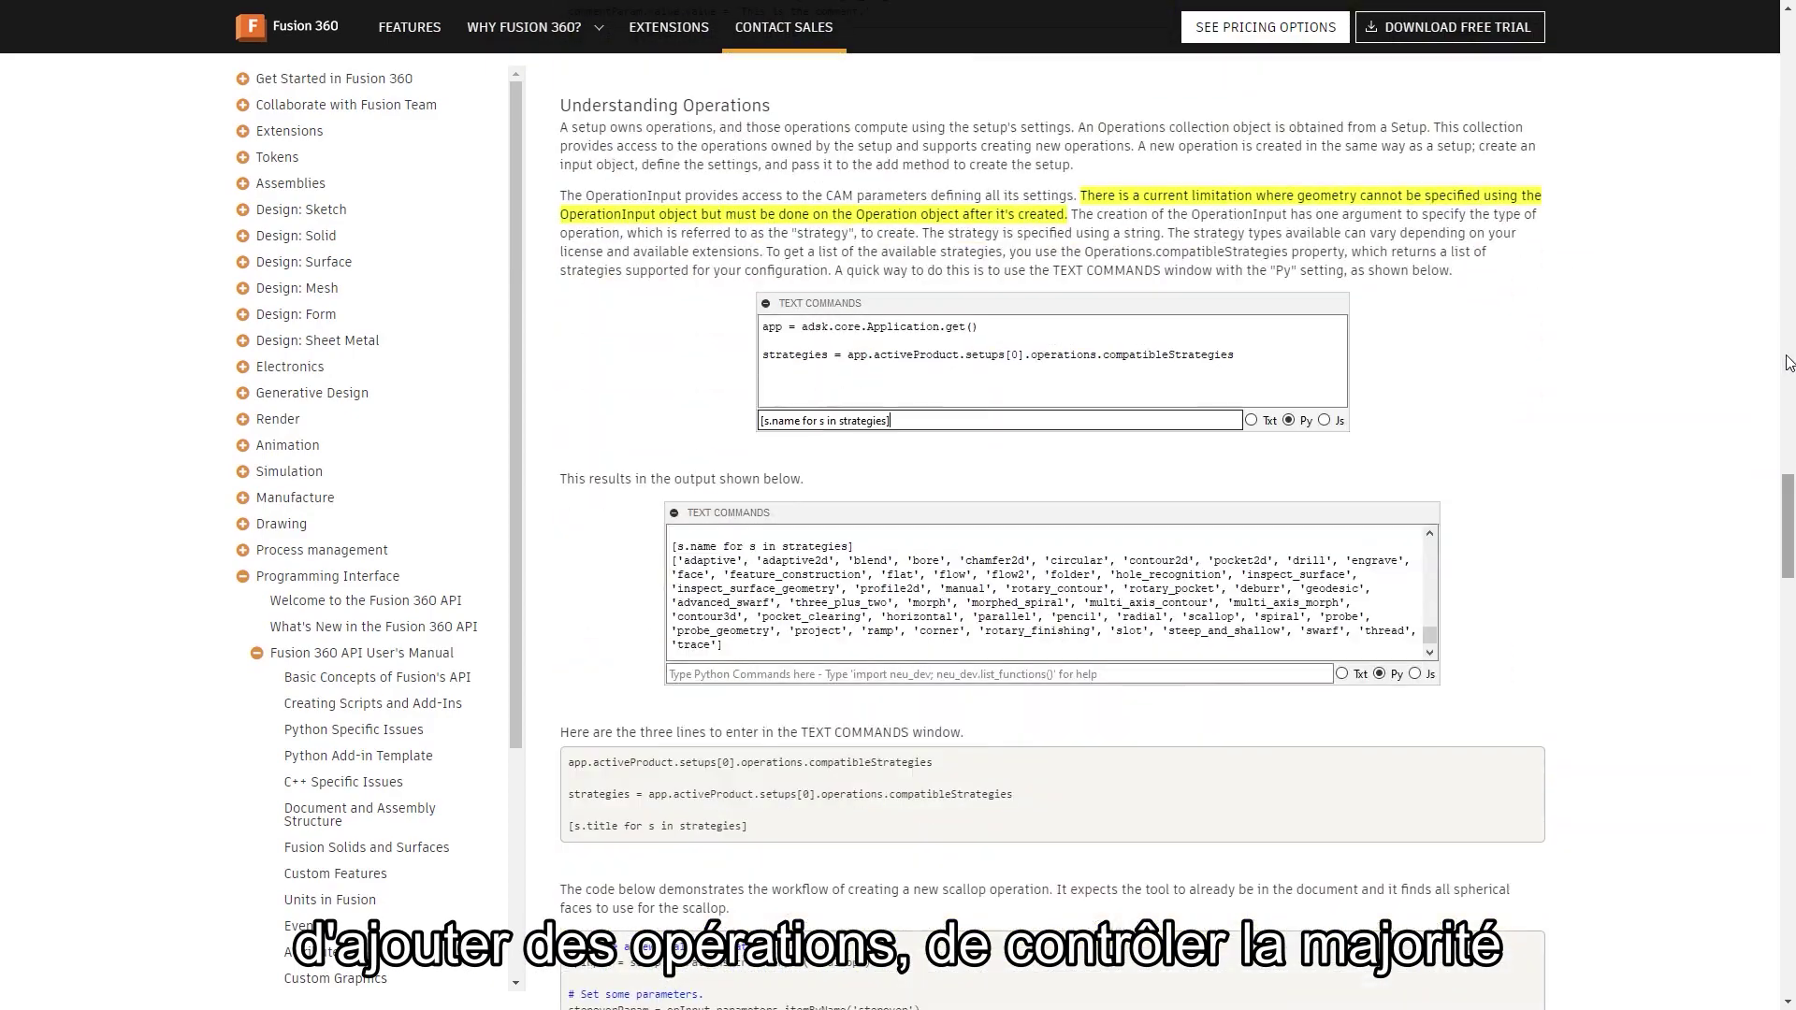
{"action": "scroll", "coordinate": [1788, 363], "scroll_direction": "down", "scroll_amount": 7}
{"action": "scroll", "coordinate": [1788, 363], "scroll_direction": "down", "scroll_amount": 2}
{"action": "scroll", "coordinate": [1787, 363], "scroll_direction": "down", "scroll_amount": 4}
{"action": "scroll", "coordinate": [1788, 363], "scroll_direction": "down", "scroll_amount": 6}
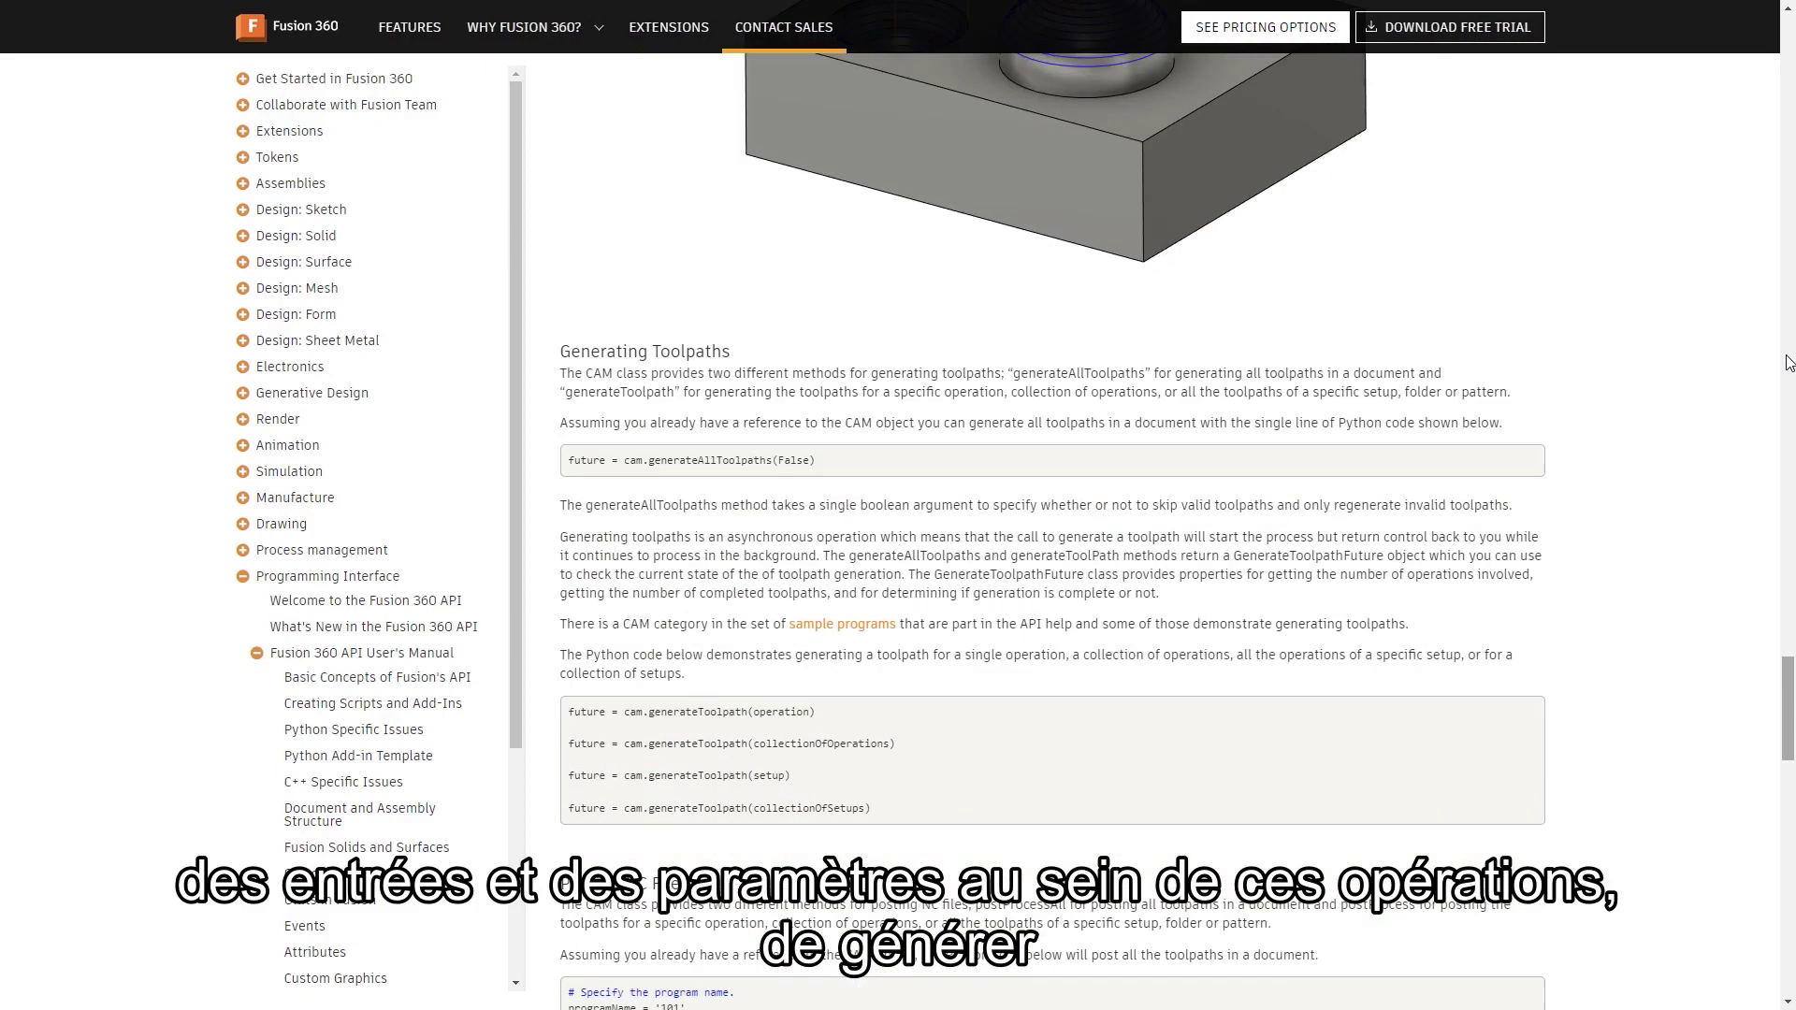
{"action": "scroll", "coordinate": [1787, 363], "scroll_direction": "down", "scroll_amount": 7}
{"action": "scroll", "coordinate": [1788, 363], "scroll_direction": "down", "scroll_amount": 7}
{"action": "scroll", "coordinate": [1787, 363], "scroll_direction": "down", "scroll_amount": 4}
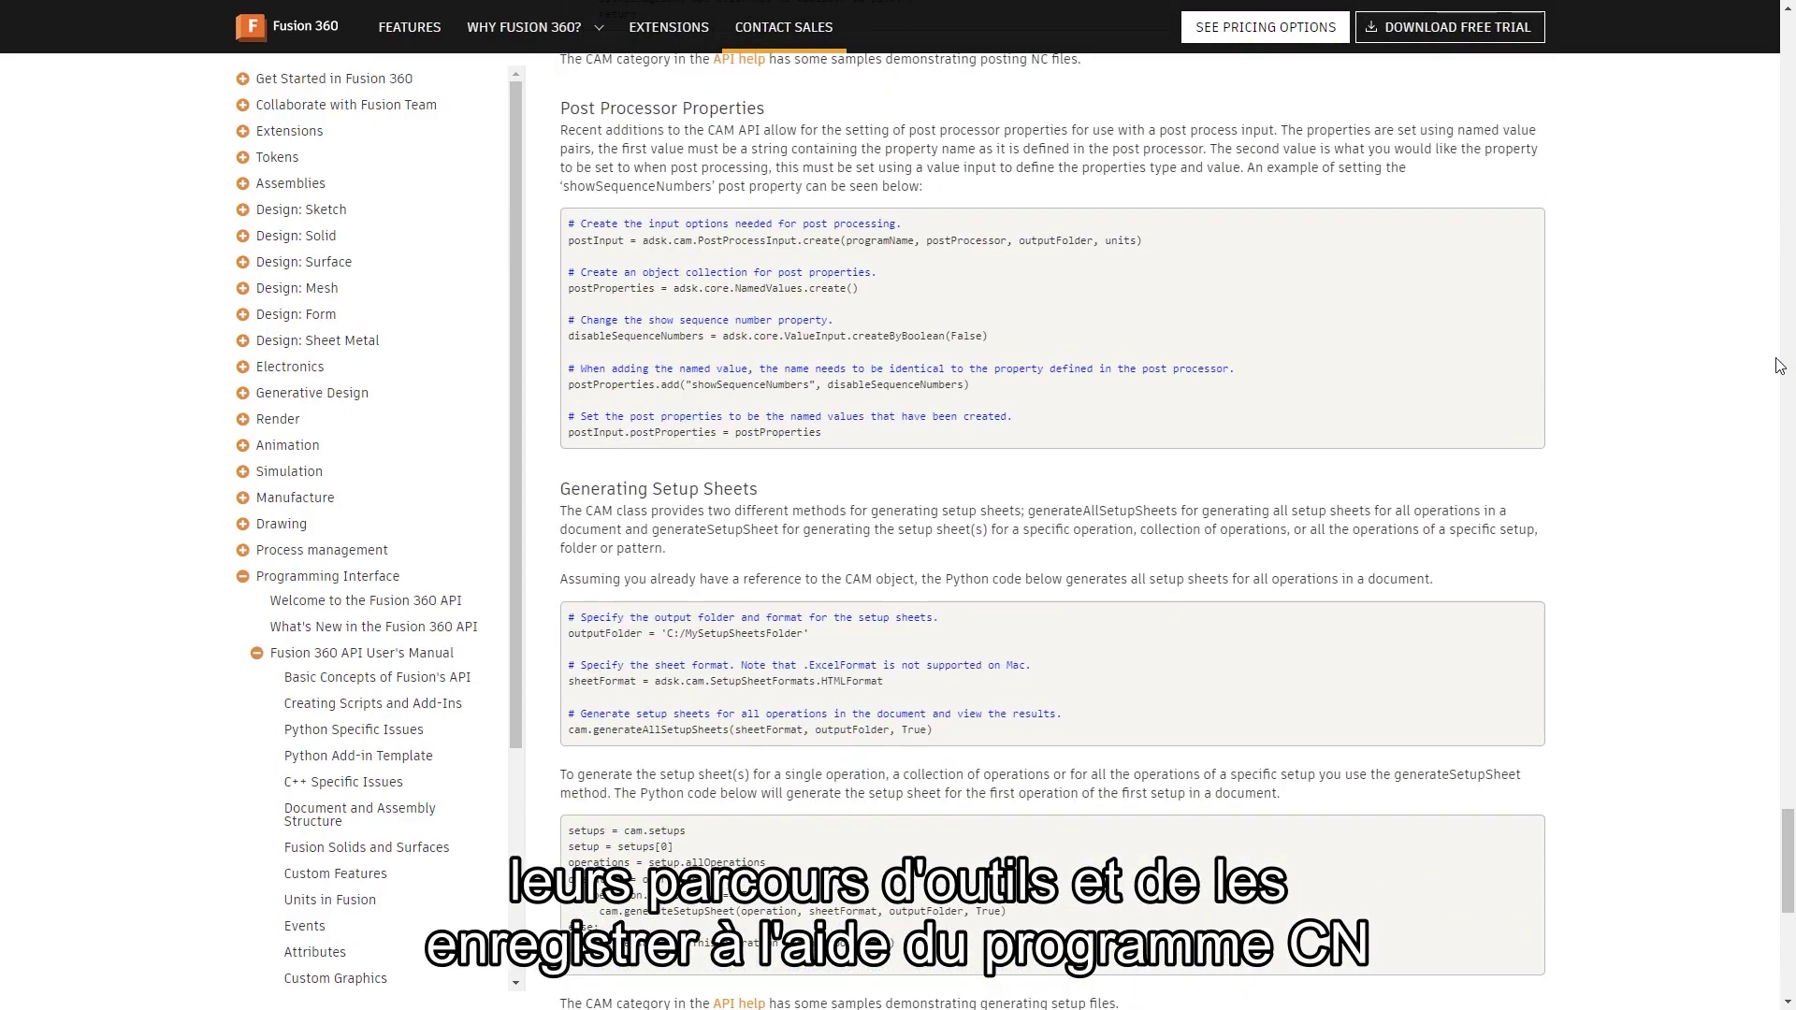
Step: Look at CAM Parameters, then read CAM Libraries down to its tool query examples
{"action": "left_click", "coordinate": [398, 627]}
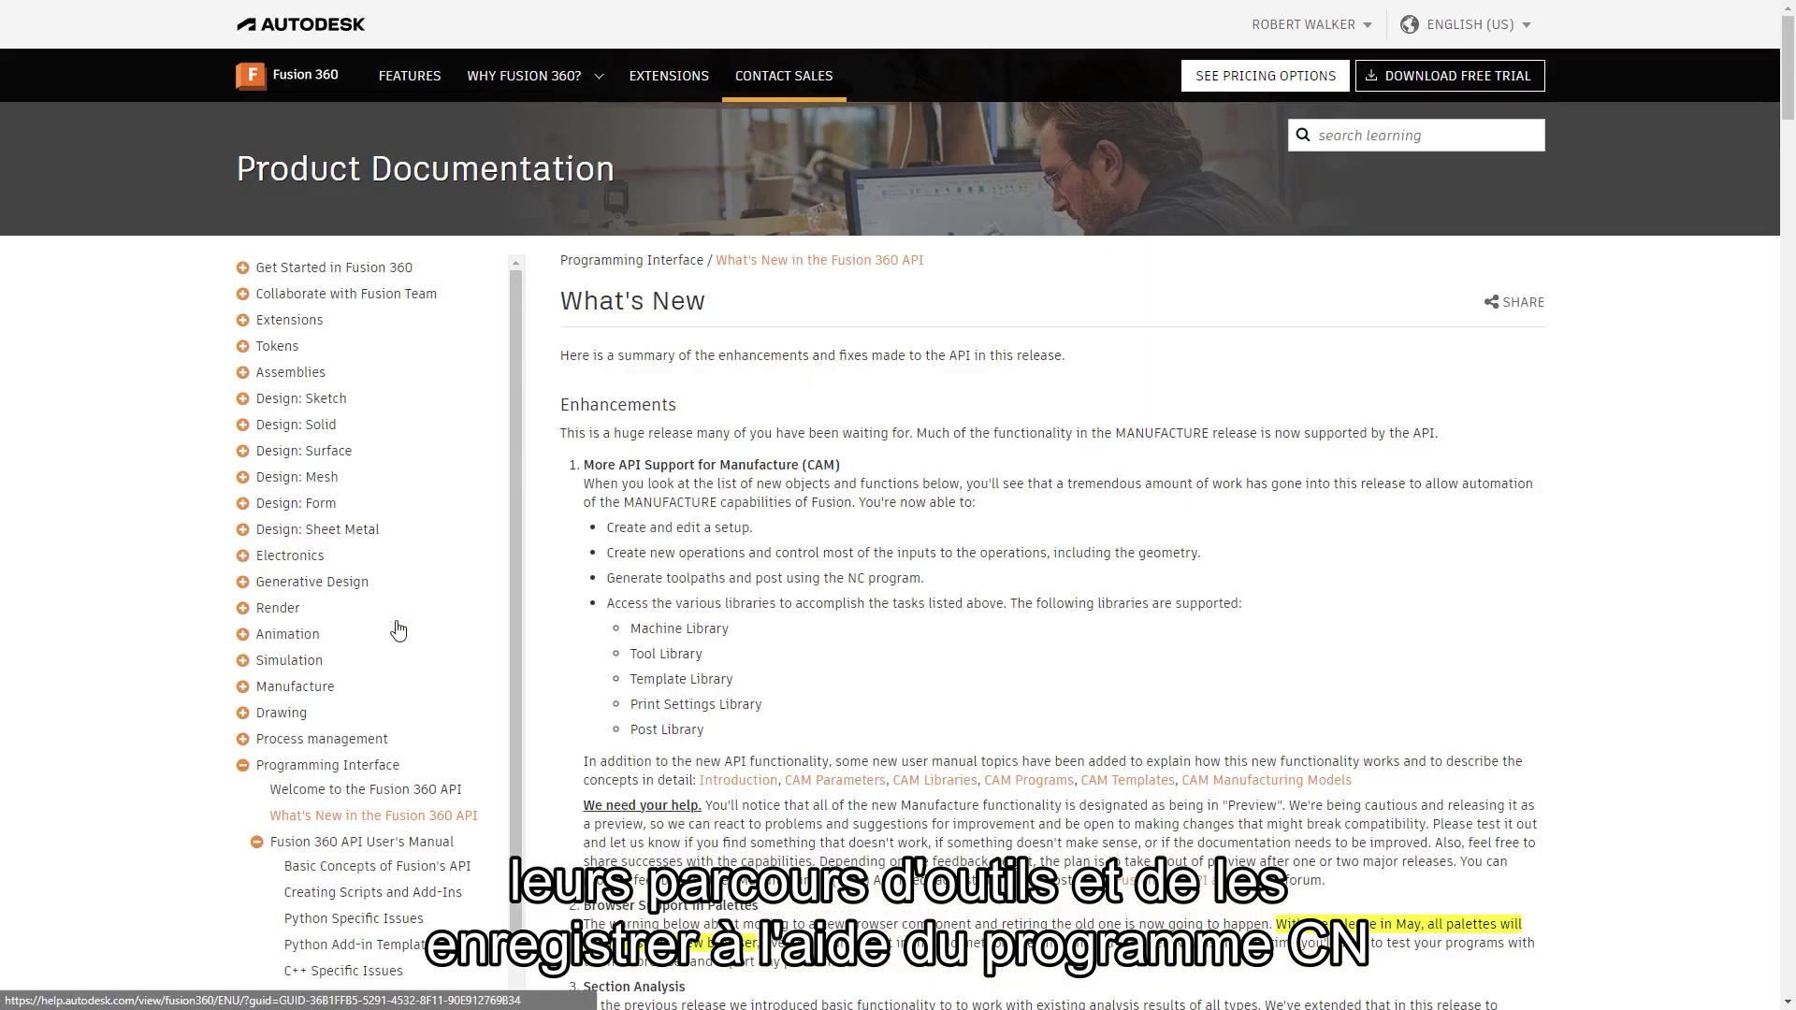
{"action": "left_click", "coordinate": [837, 784]}
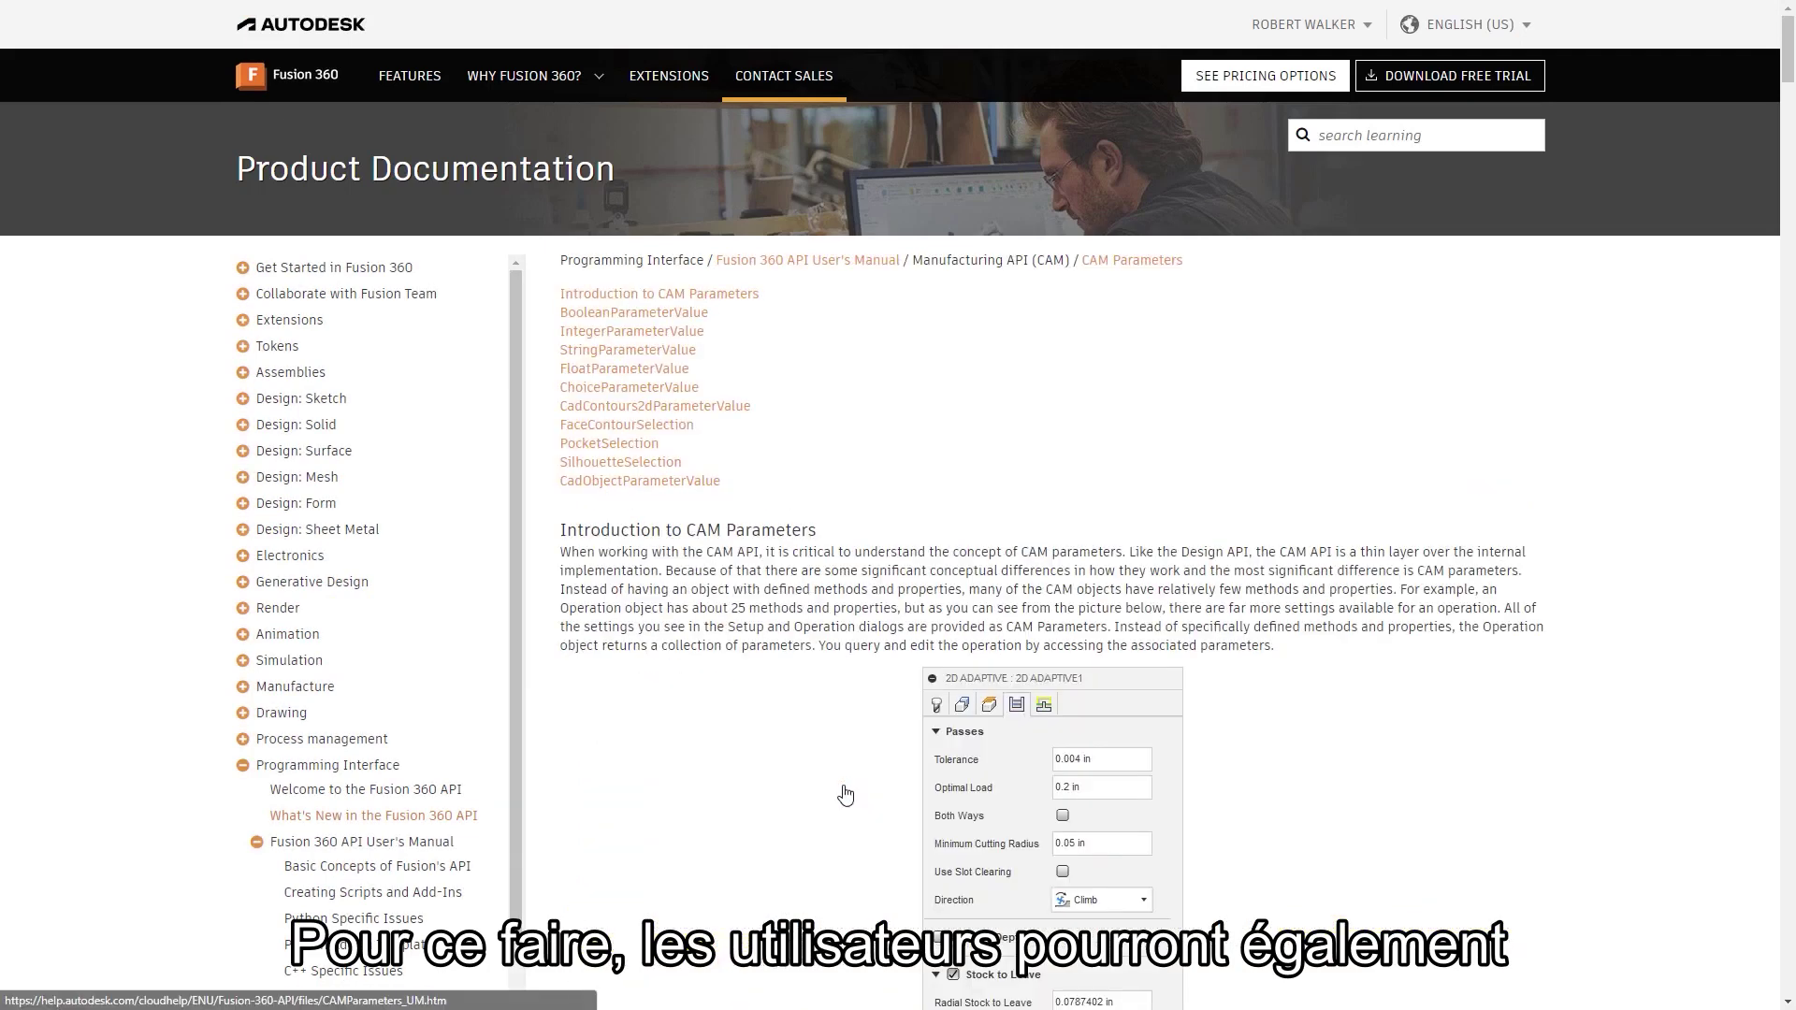
{"action": "left_click", "coordinate": [454, 817]}
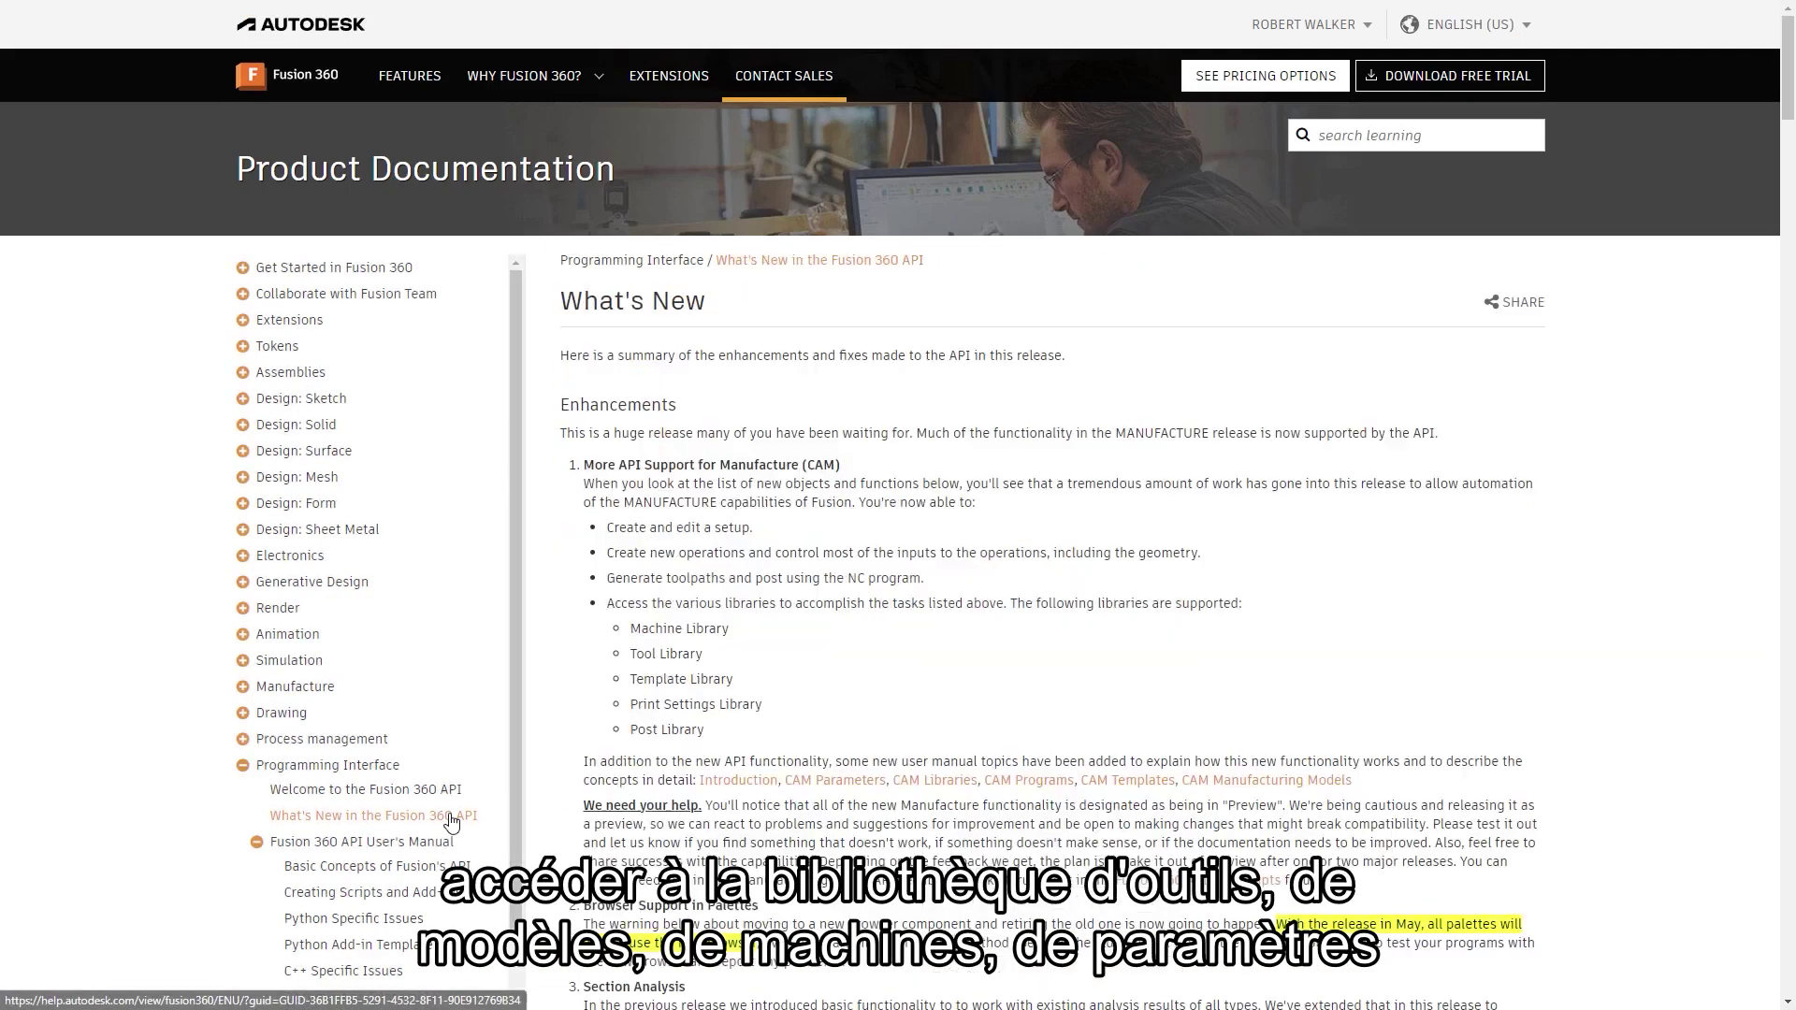
{"action": "left_click", "coordinate": [929, 782]}
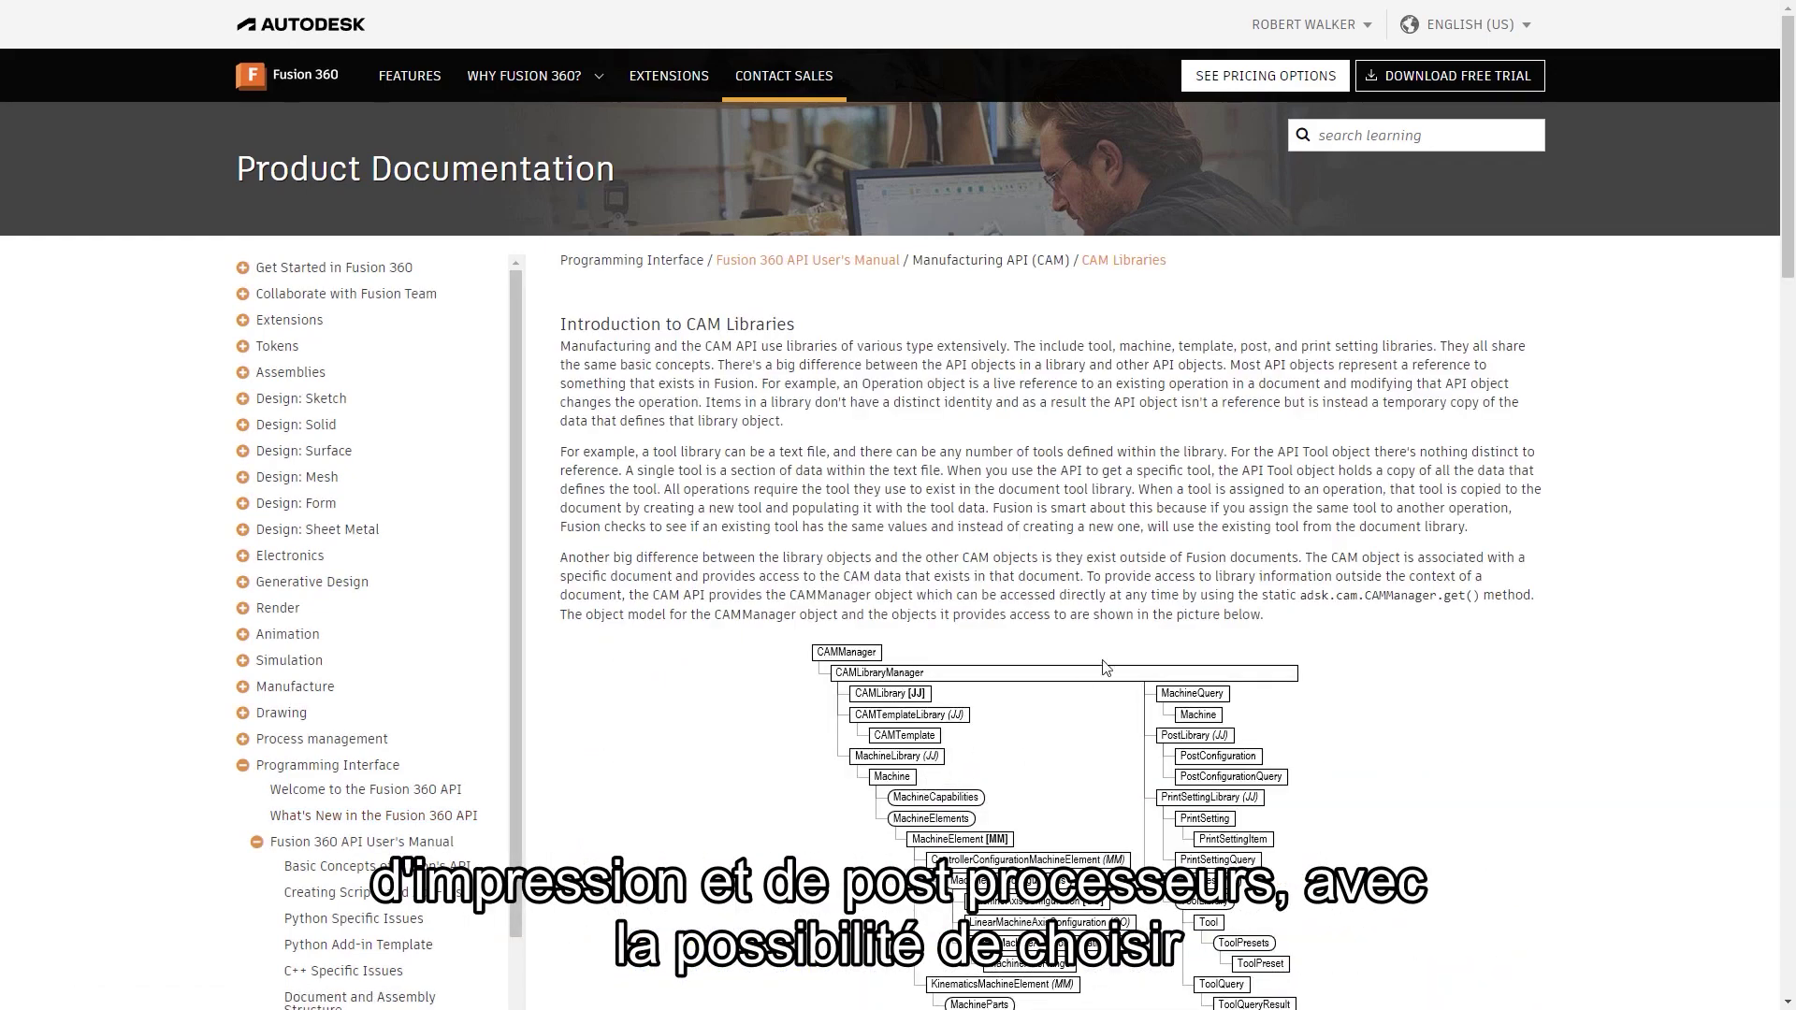
{"action": "left_click_drag", "start_coordinate": [1778, 268], "coordinate": [1777, 433]}
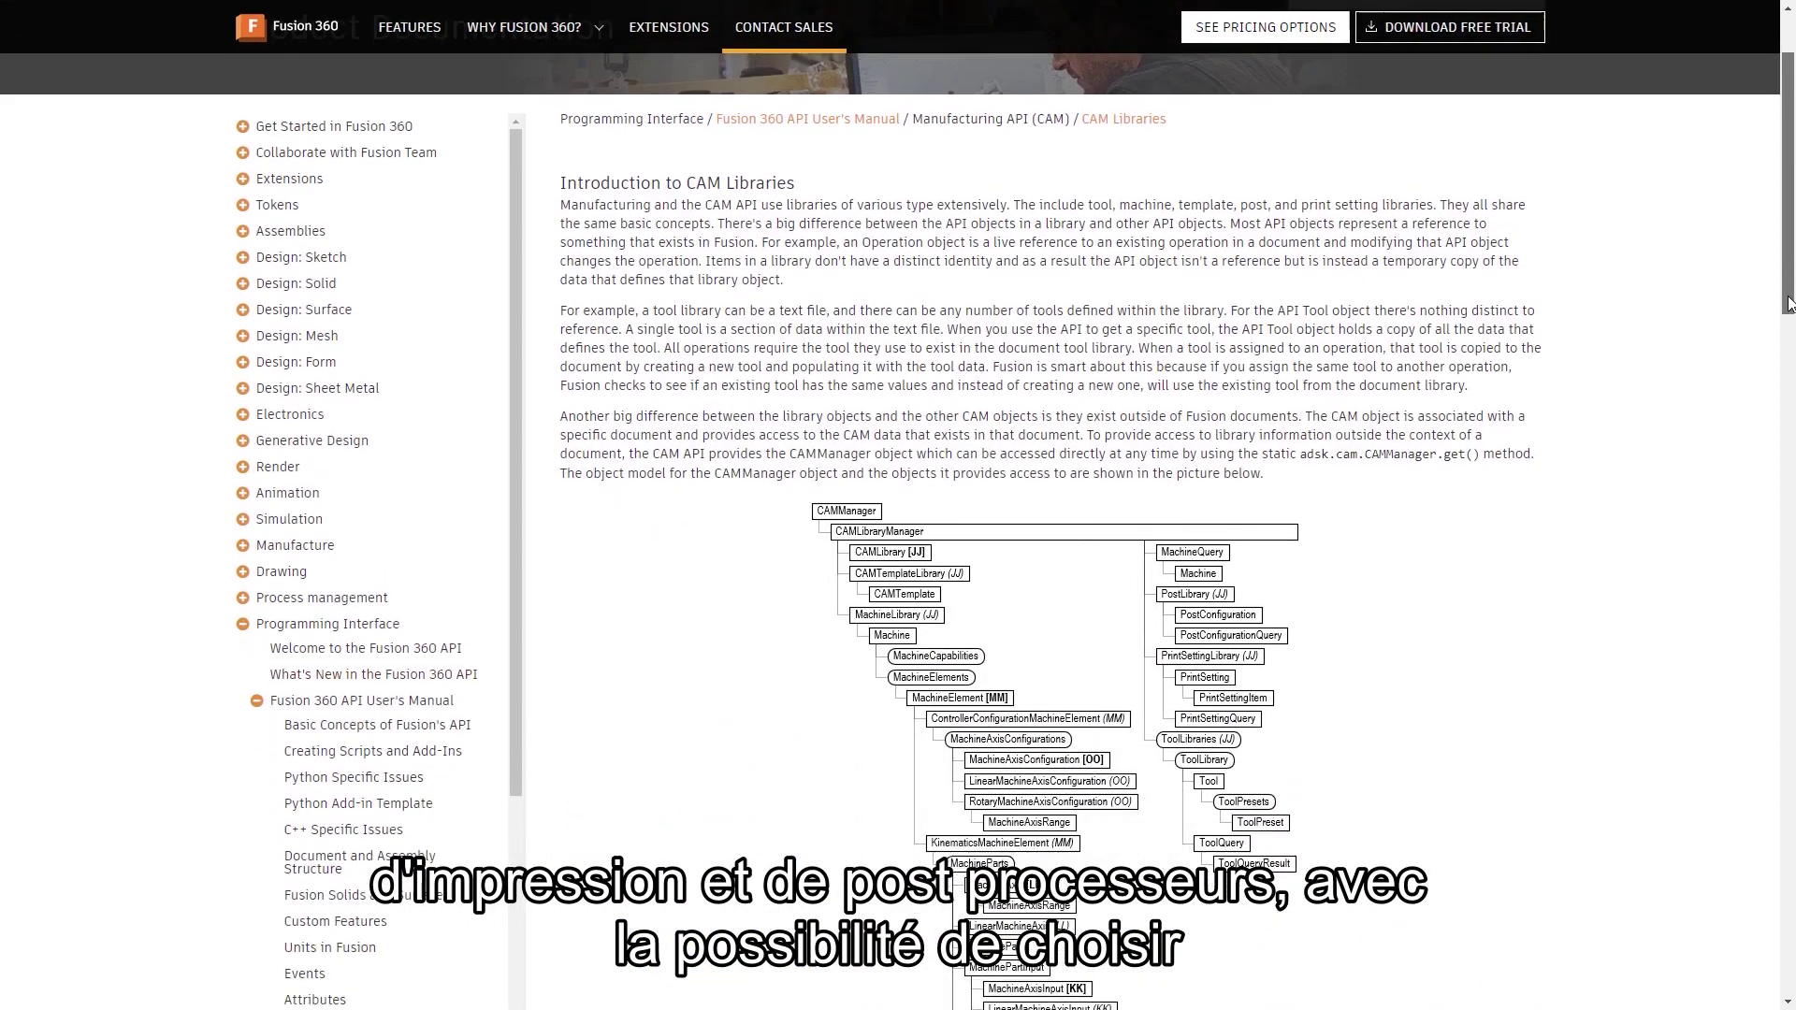
{"action": "scroll", "coordinate": [1052, 529], "scroll_direction": "down", "scroll_amount": 4}
{"action": "scroll", "coordinate": [1052, 529], "scroll_direction": "down", "scroll_amount": 3}
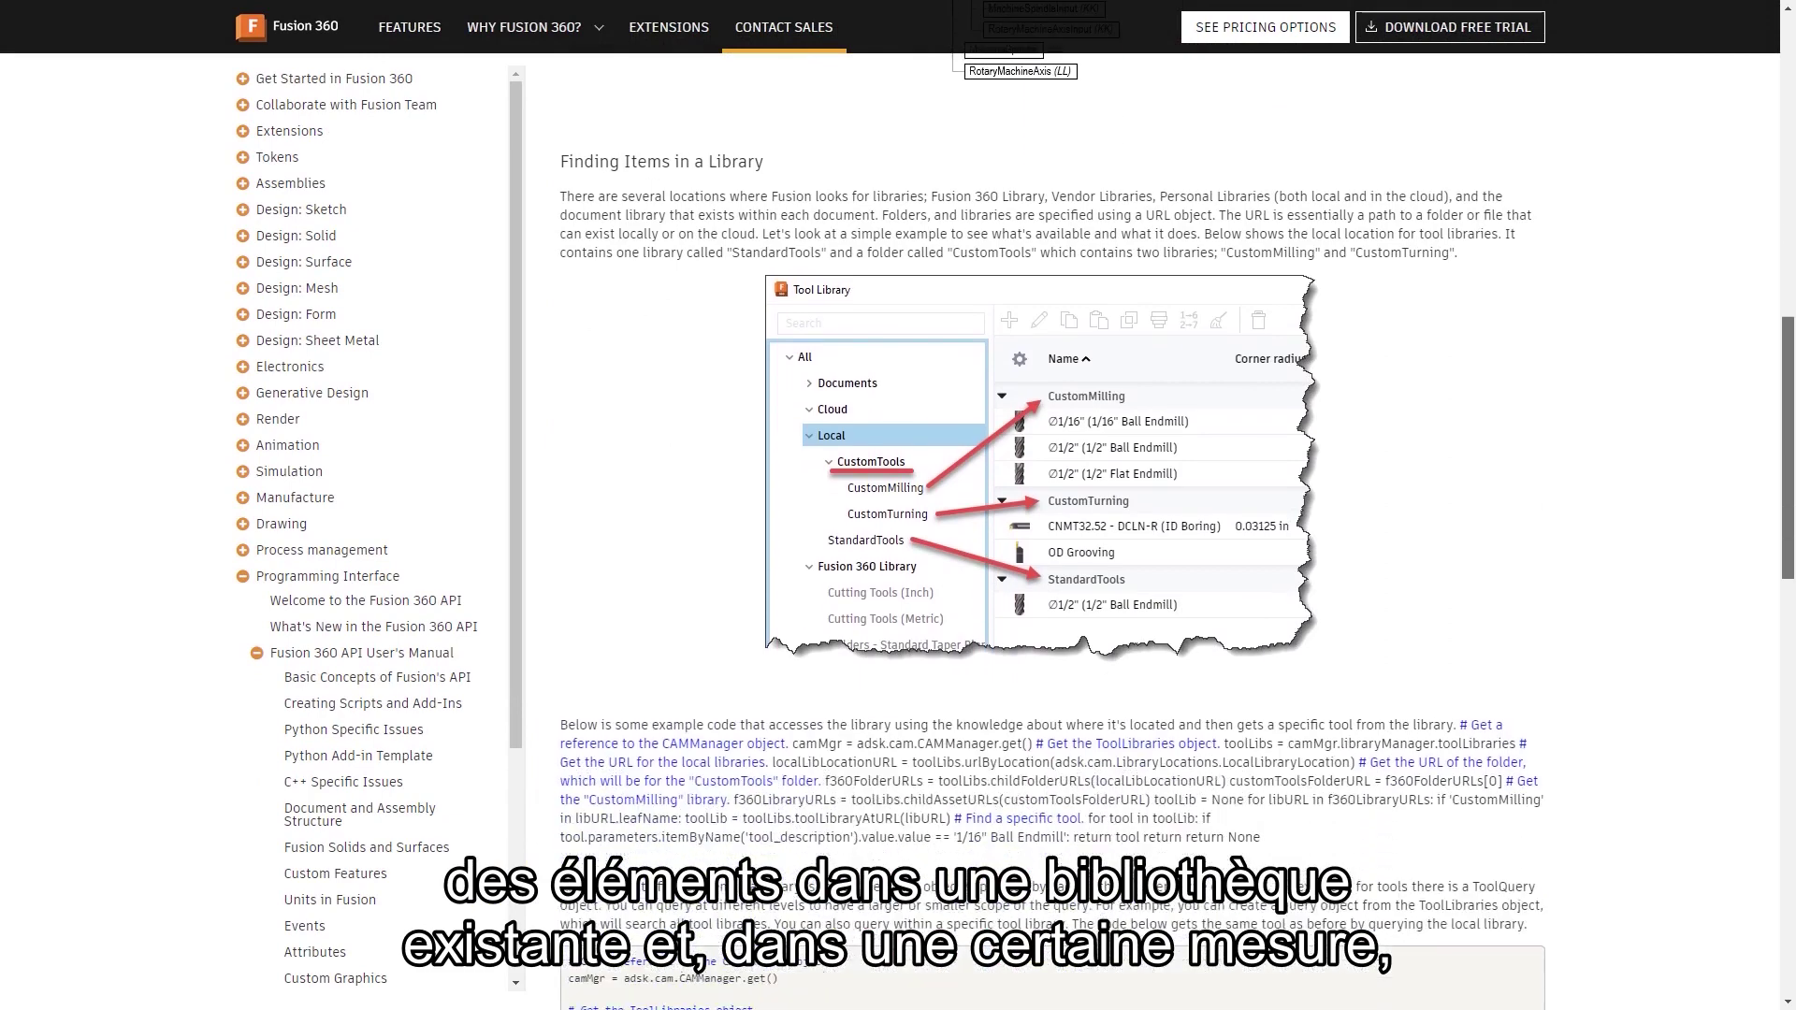
{"action": "scroll", "coordinate": [1053, 529], "scroll_direction": "down", "scroll_amount": 2}
{"action": "scroll", "coordinate": [1053, 528], "scroll_direction": "down", "scroll_amount": 2}
{"action": "scroll", "coordinate": [1052, 528], "scroll_direction": "down", "scroll_amount": 2}
{"action": "scroll", "coordinate": [1052, 528], "scroll_direction": "down", "scroll_amount": 2}
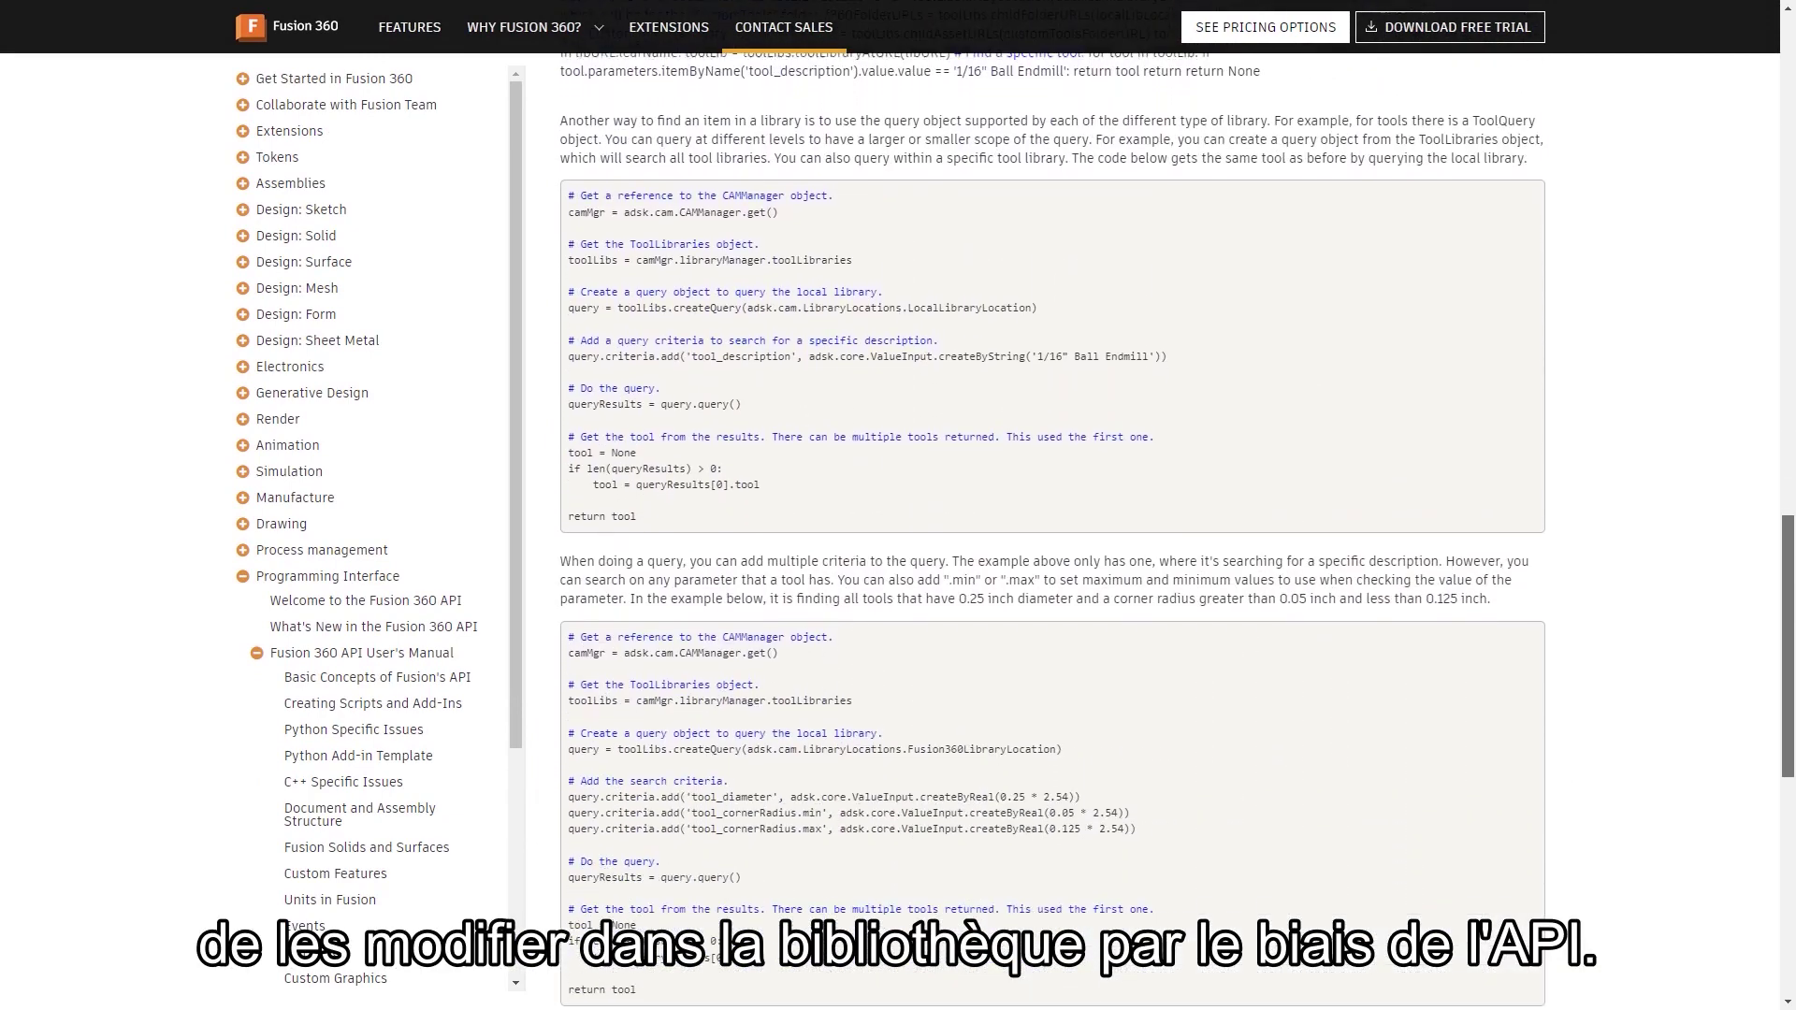
{"action": "scroll", "coordinate": [1052, 528], "scroll_direction": "down", "scroll_amount": 1}
{"action": "scroll", "coordinate": [1052, 528], "scroll_direction": "down", "scroll_amount": 1}
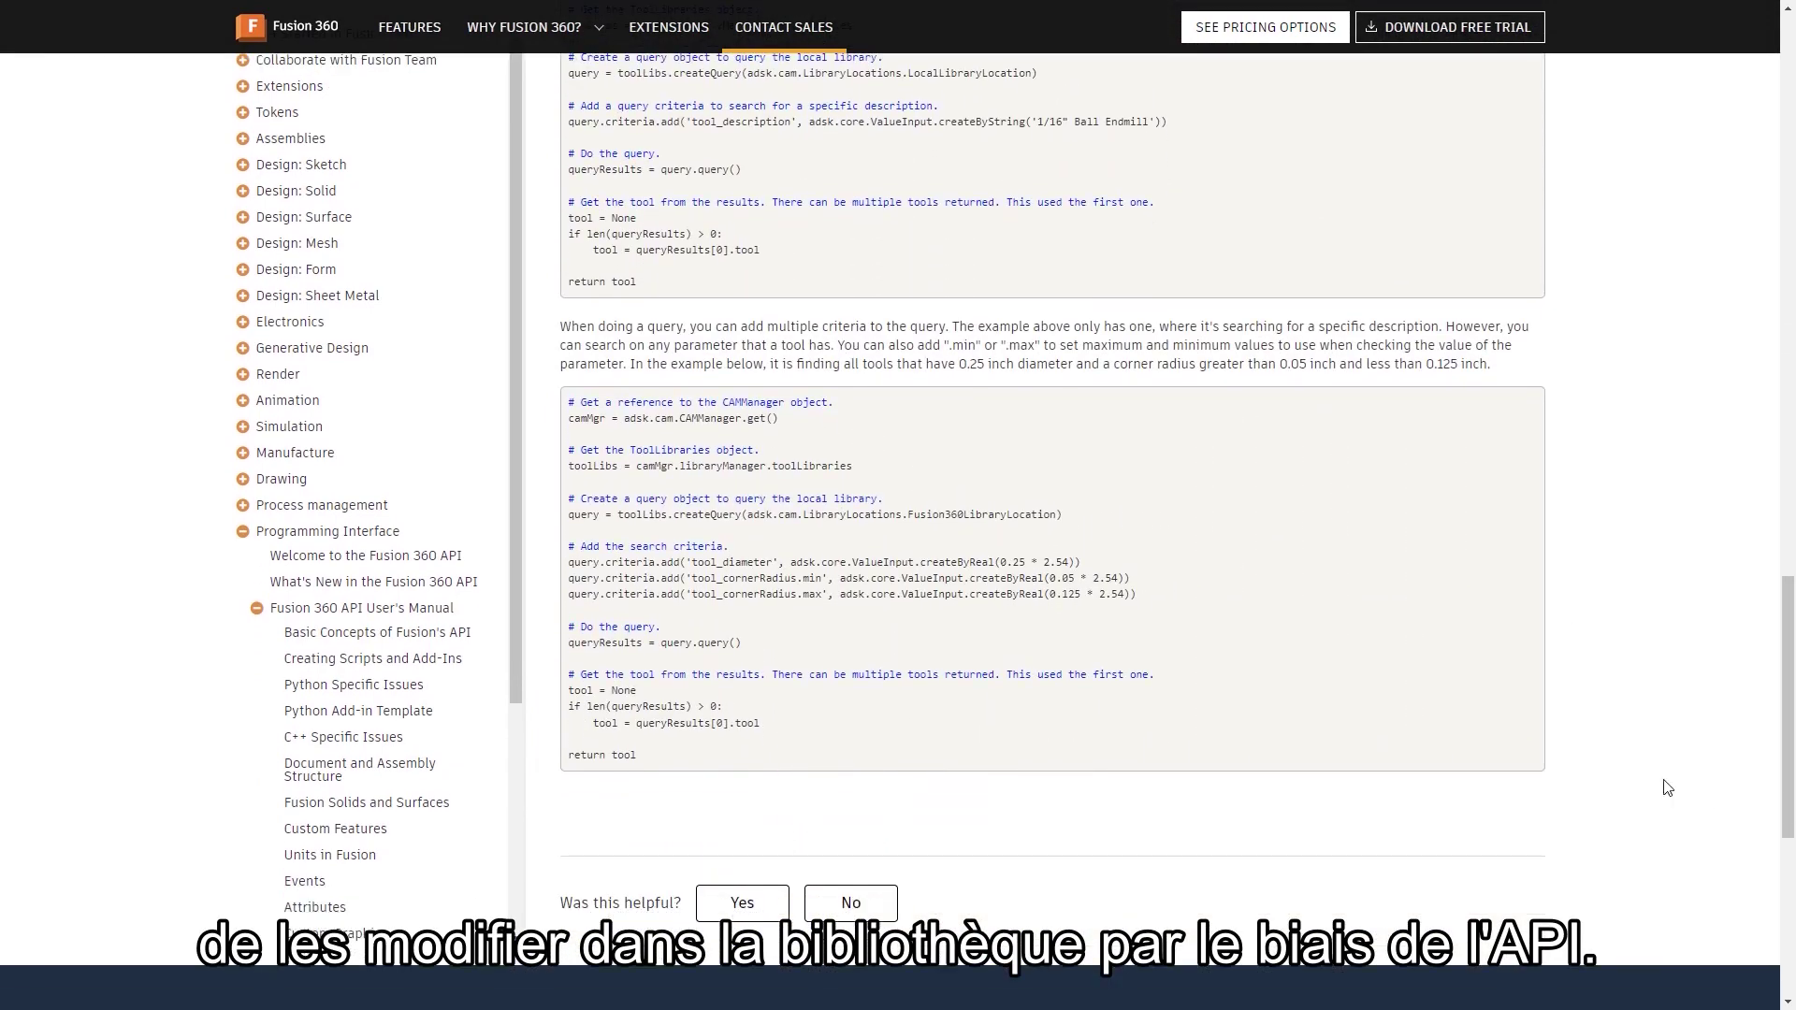